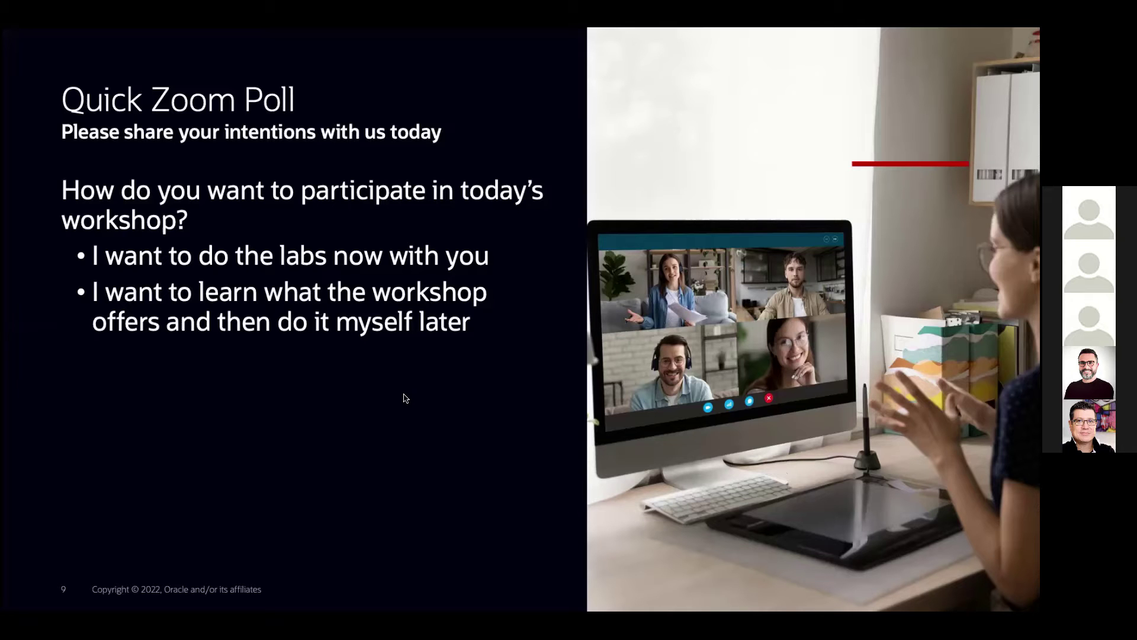
- Advance to the LiveLabs landing page slide, exit the slide show, and switch to the browser windows
click(540, 387)
click(540, 388)
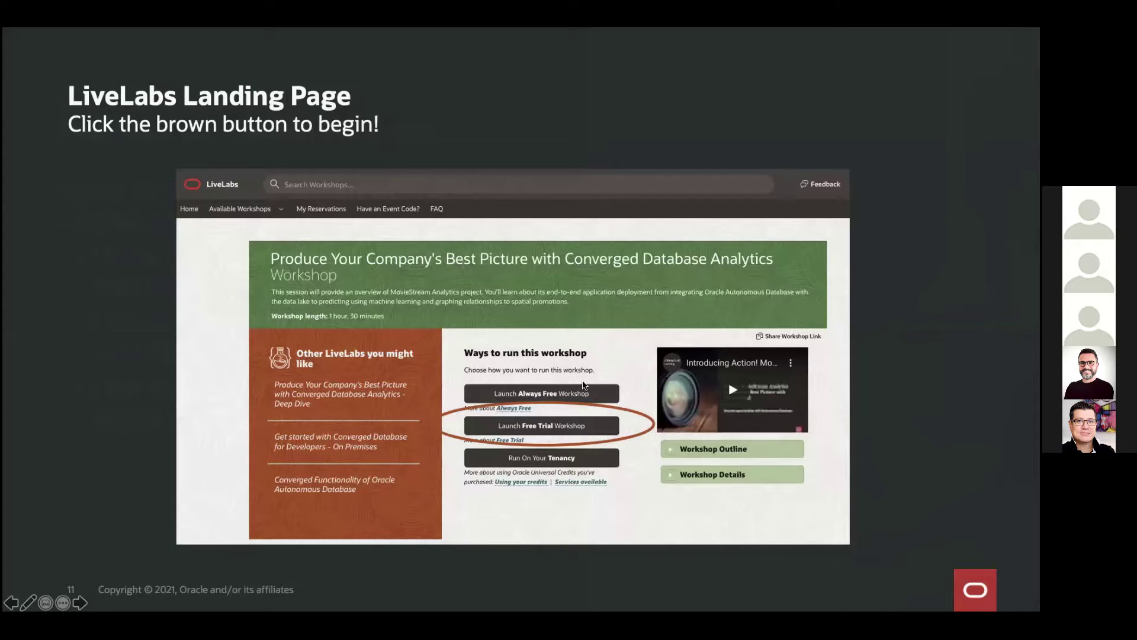
key(Escape)
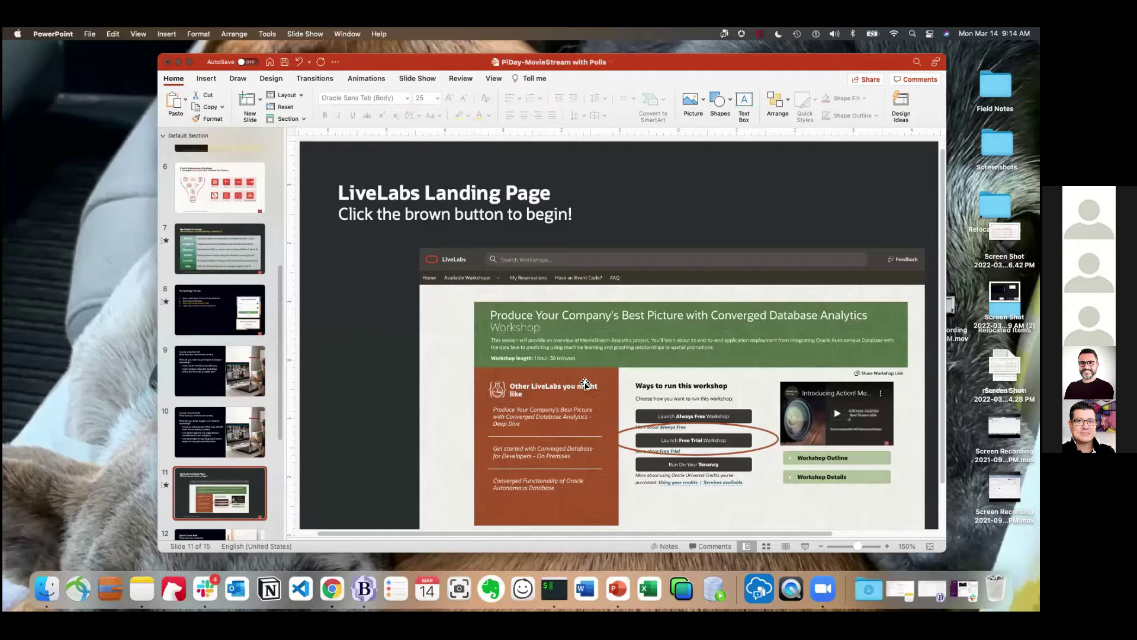
key(ctrl+Right)
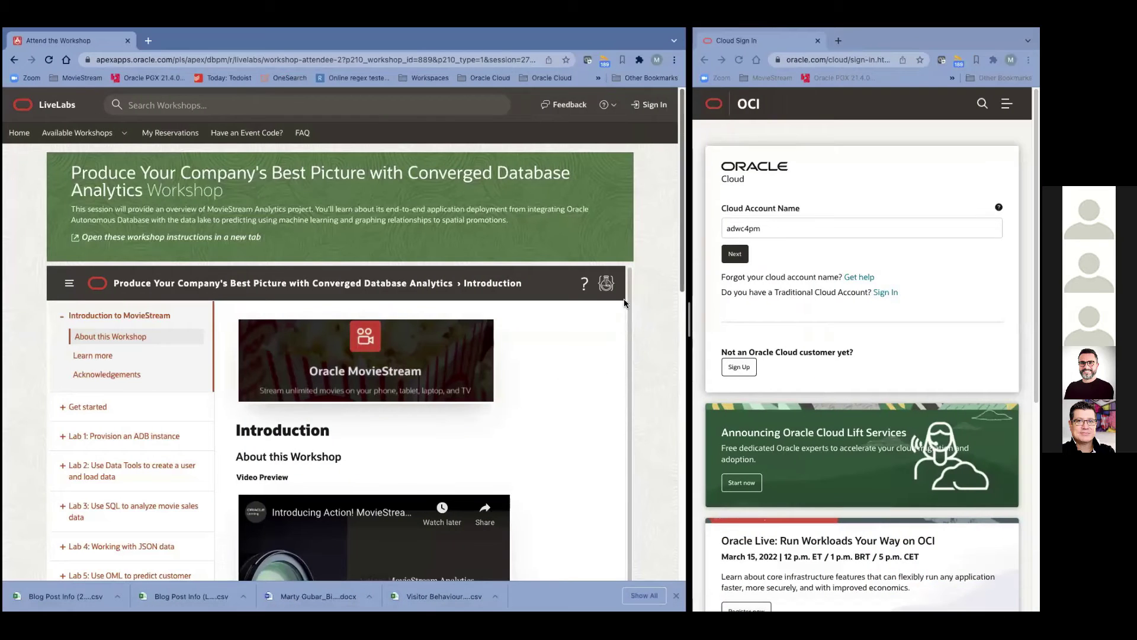
- Widen the Oracle Cloud window, open bit.ly/adb-analytics-lab, and launch the Free Trial workshop
drag(690, 300, 513, 309)
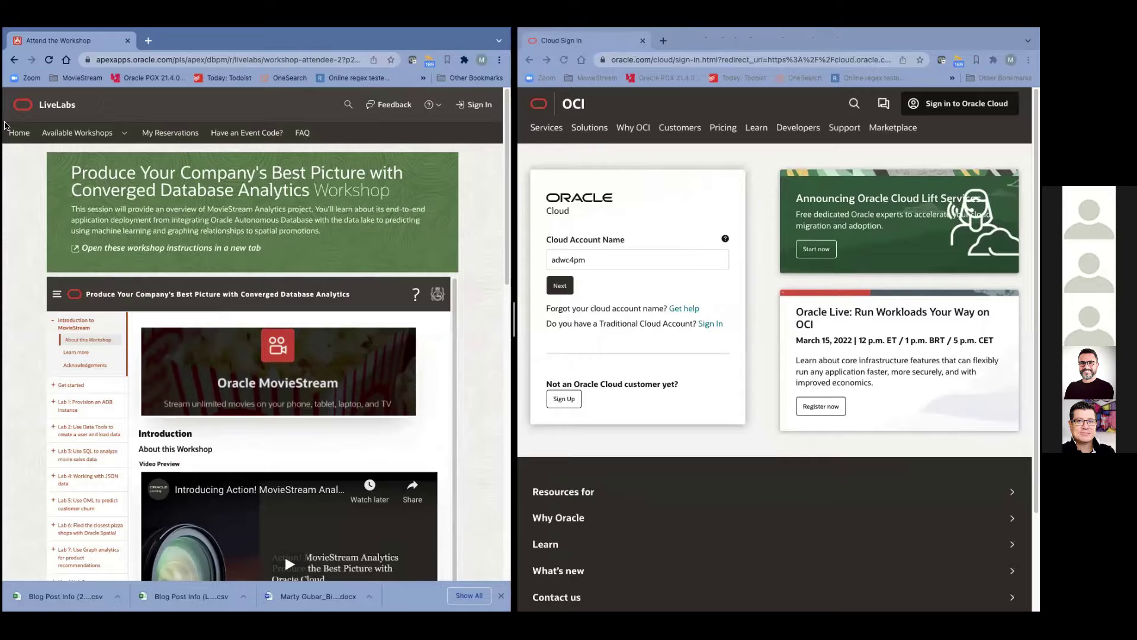
click(151, 60)
text(bi)
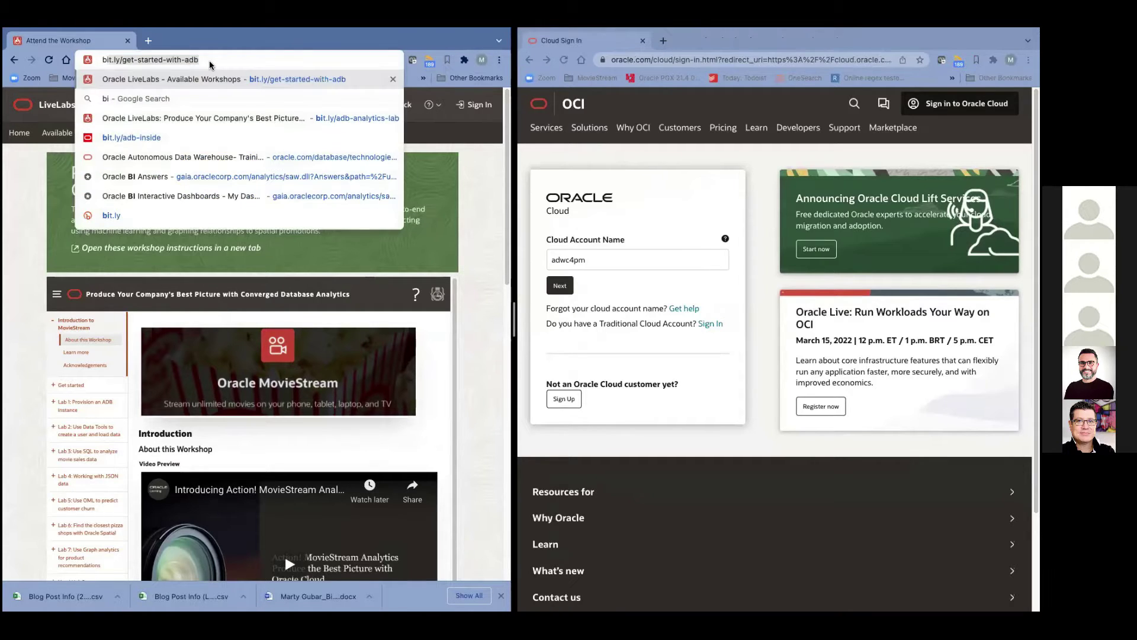
text(t)
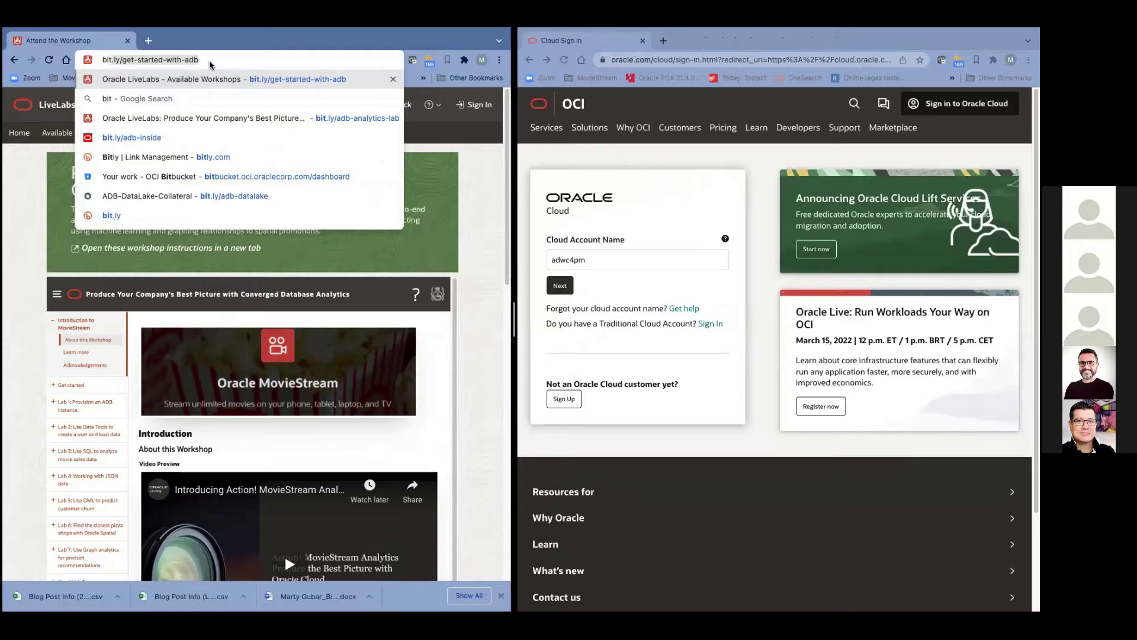
key(Down)
key(Down)
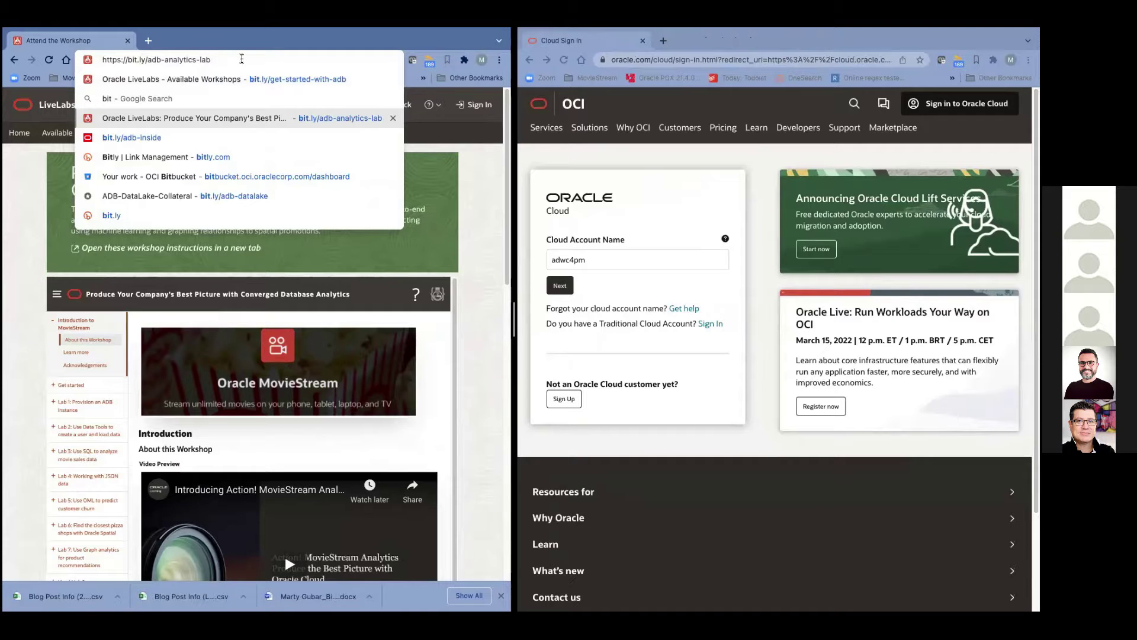
key(Return)
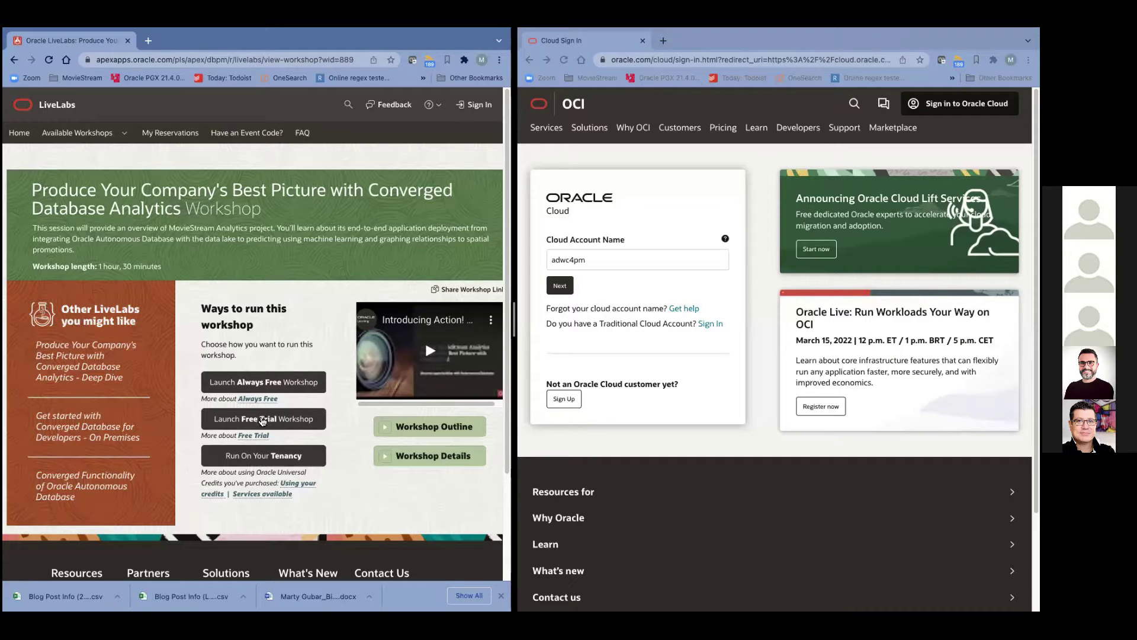
click(263, 419)
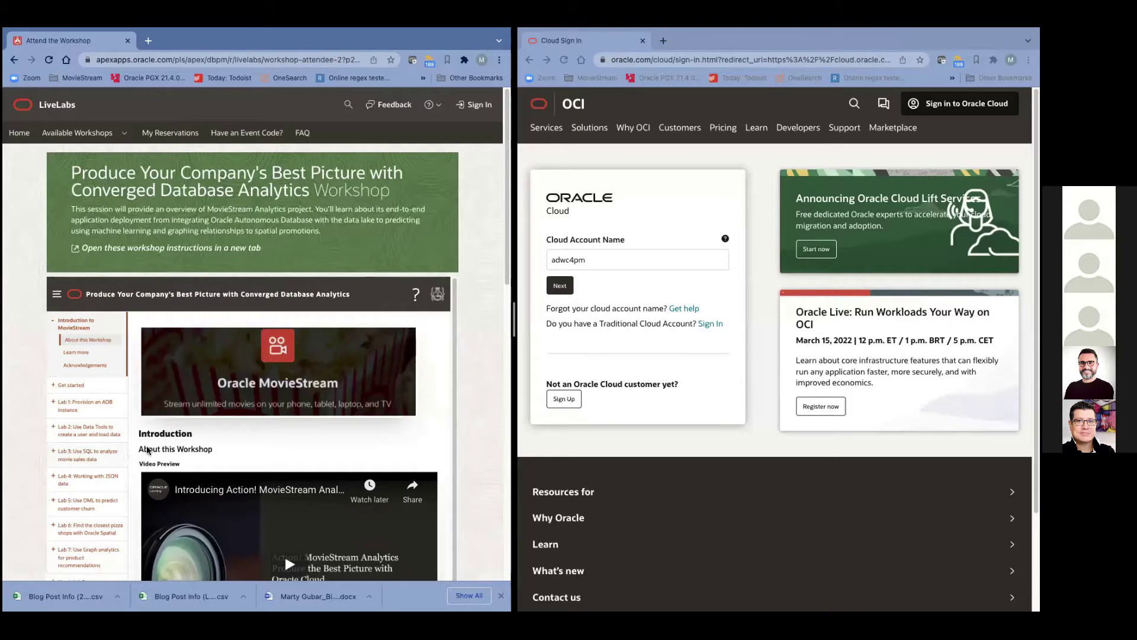
click(579, 200)
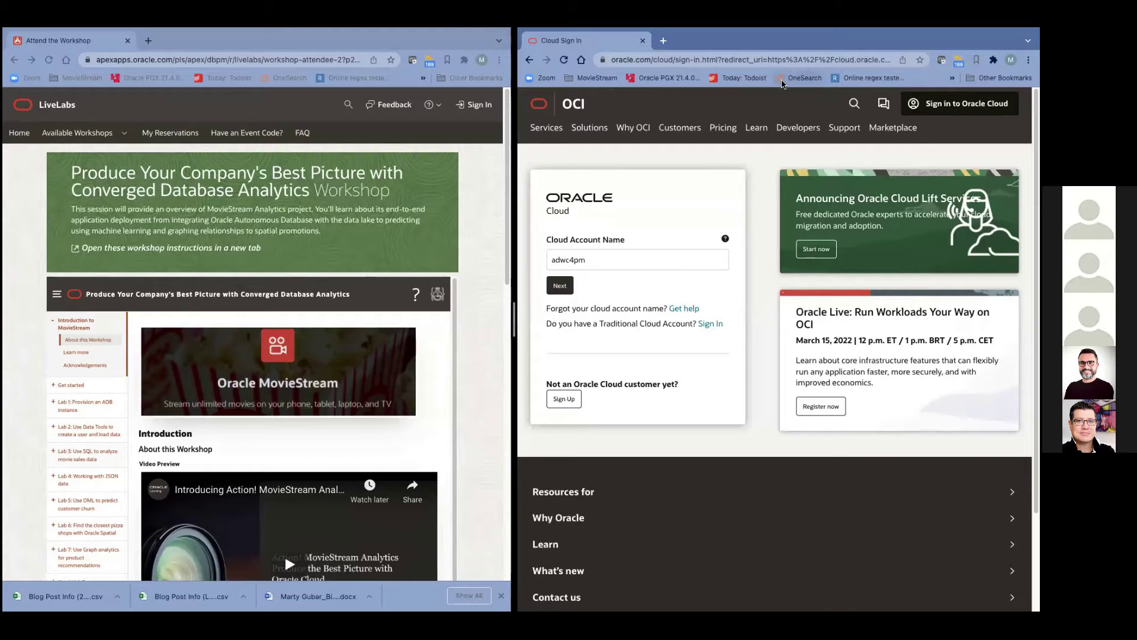
- Go to cloud.oracle.com and sign in through the identity provider to reach the console home
key(ctrl+l)
text(cloud.oracle.com)
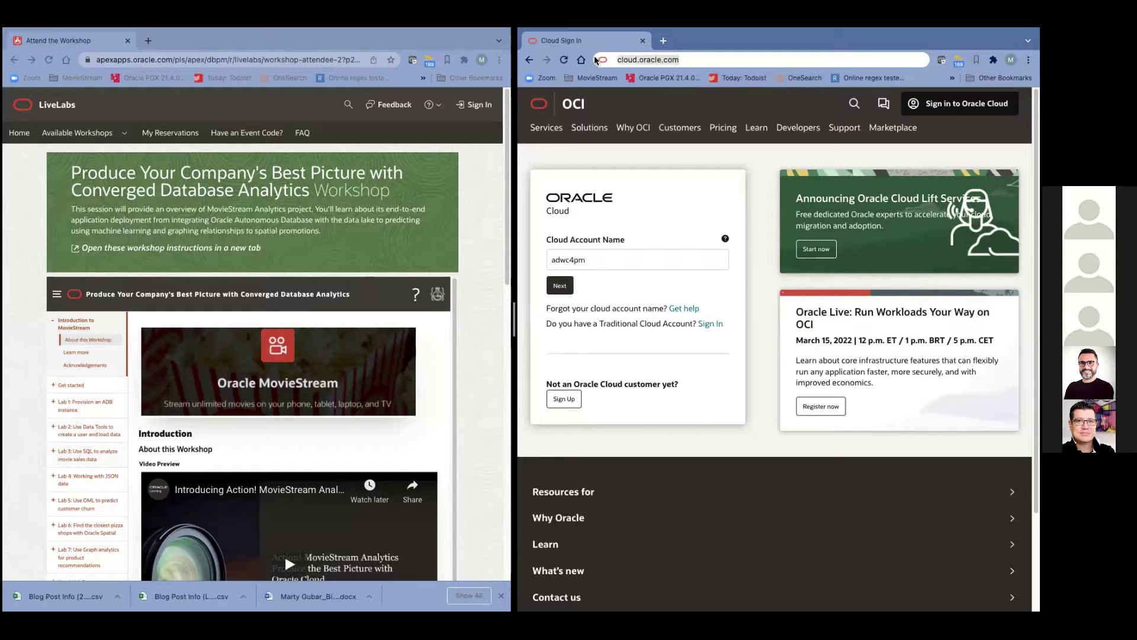
key(Return)
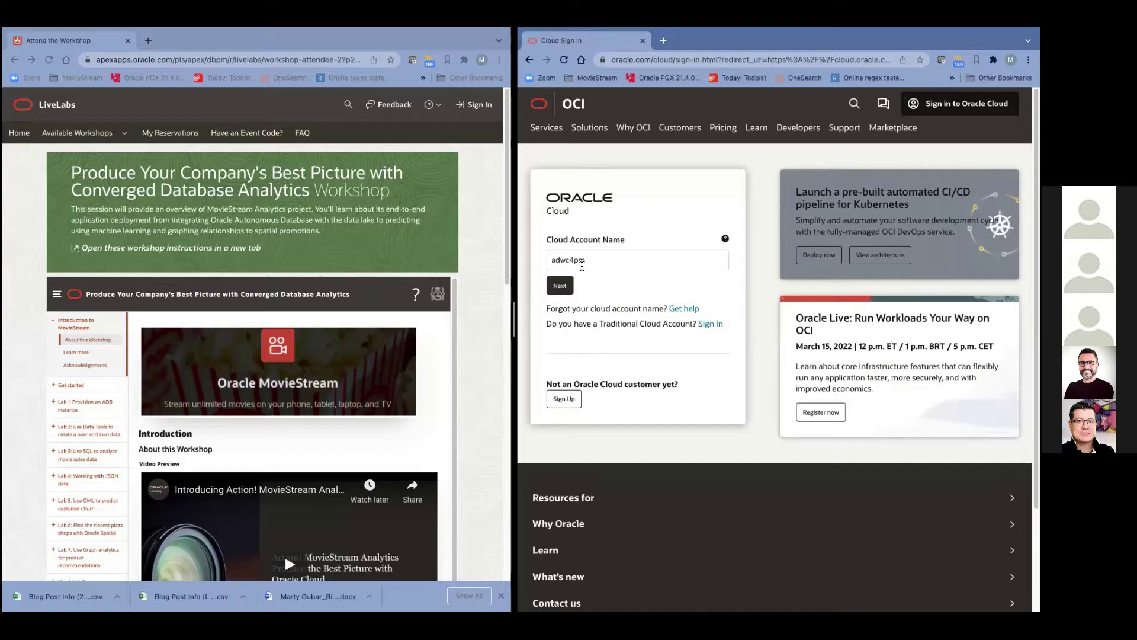
click(558, 287)
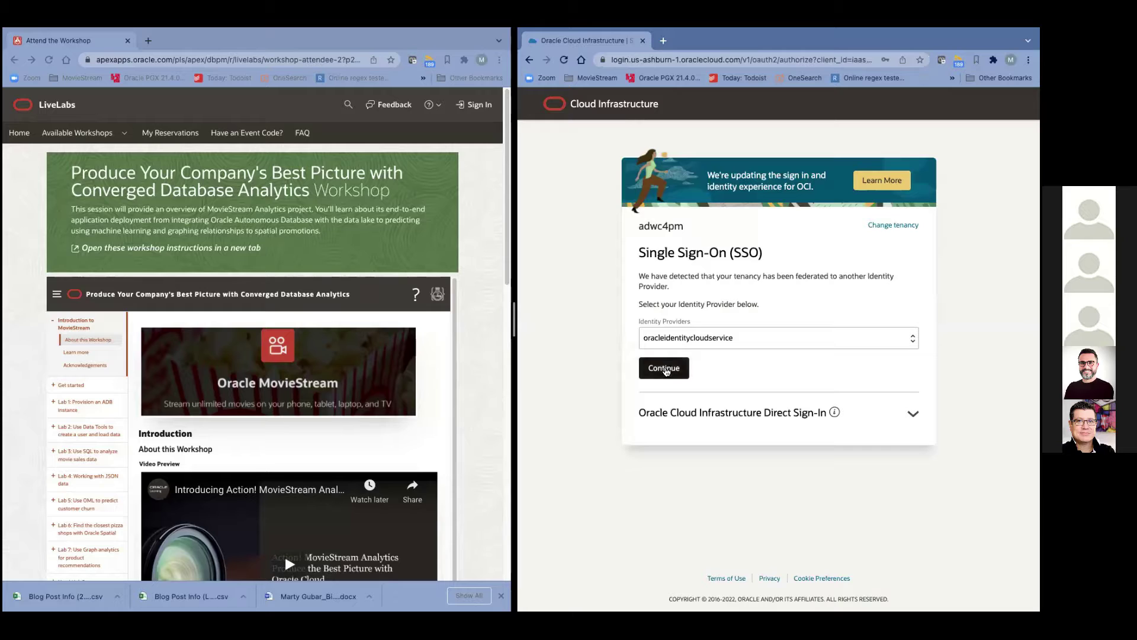
click(665, 368)
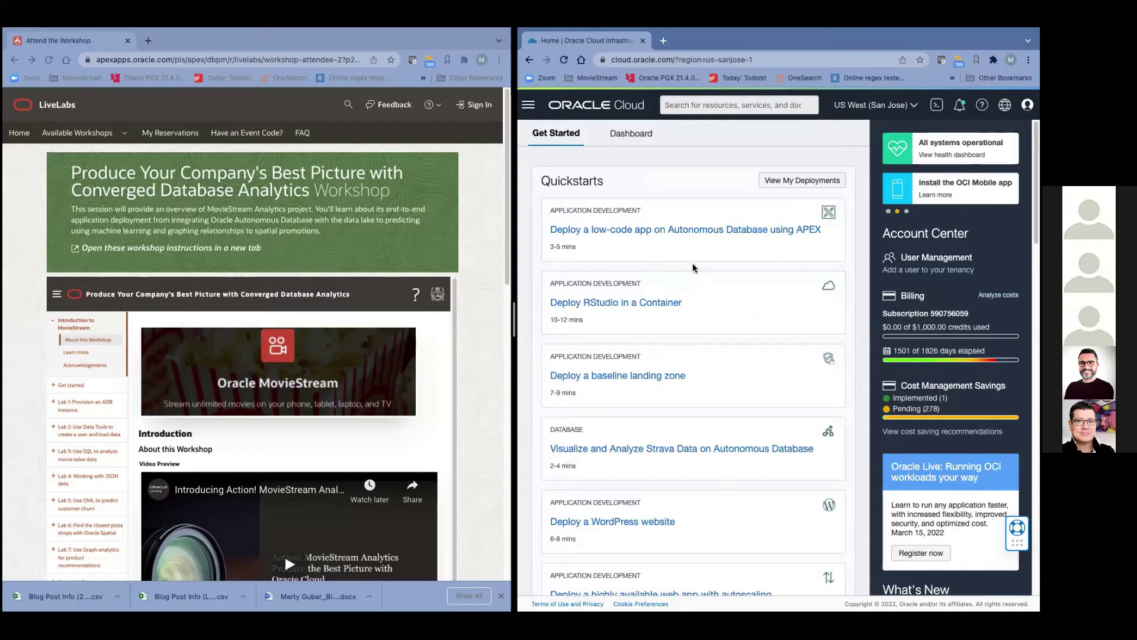
mouse_move(514, 408)
mouse_down()
mouse_move(405, 410)
mouse_move(571, 409)
mouse_move(389, 408)
mouse_move(504, 407)
mouse_up()
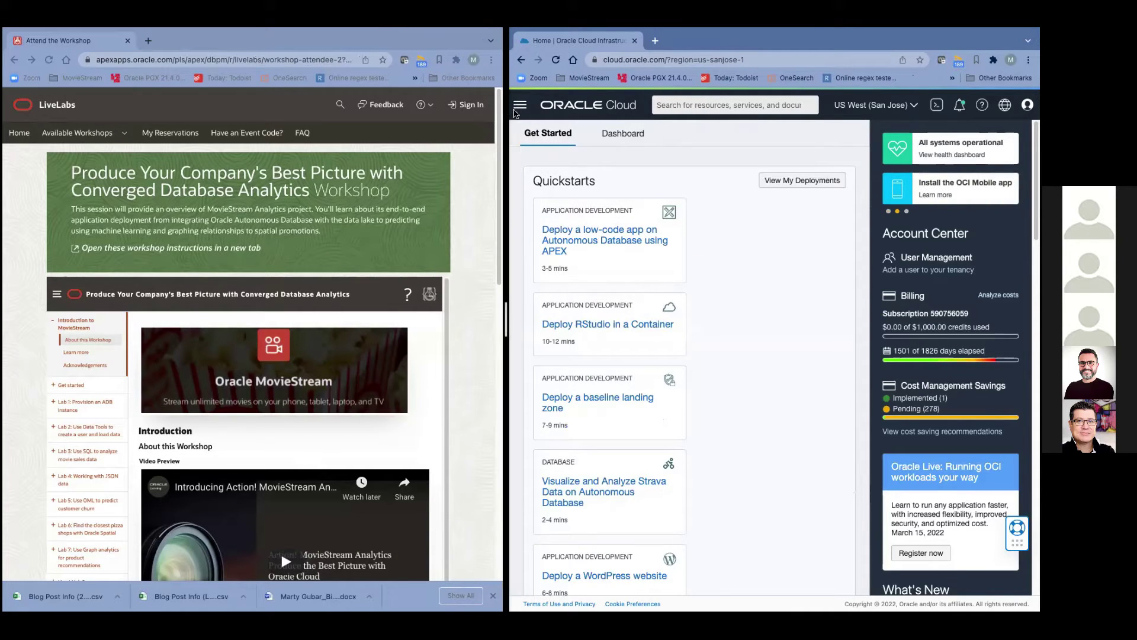
- Open Lab 1: Provision an ADB Instance and scroll down to its Tasks 1–3
scroll(136, 403, down, 1)
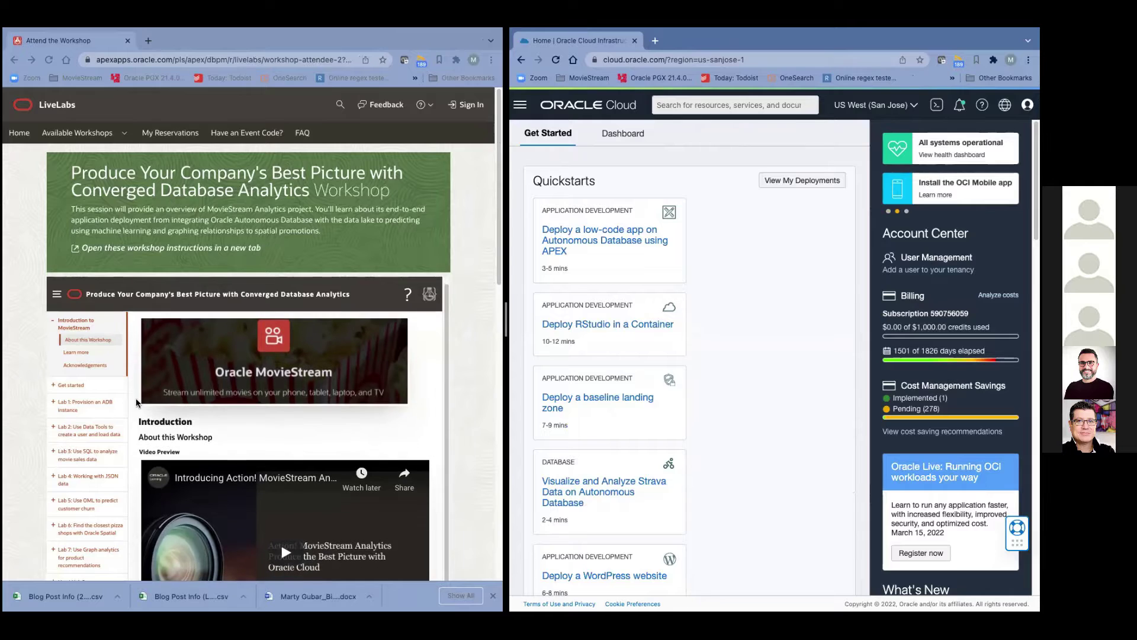
click(496, 268)
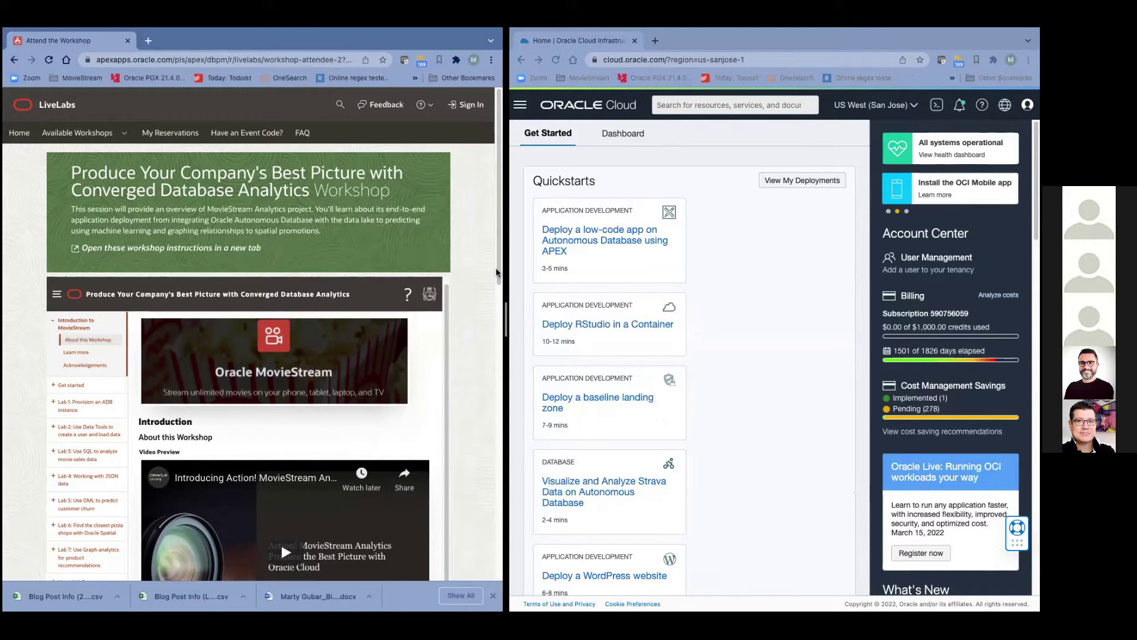
drag(496, 275, 497, 340)
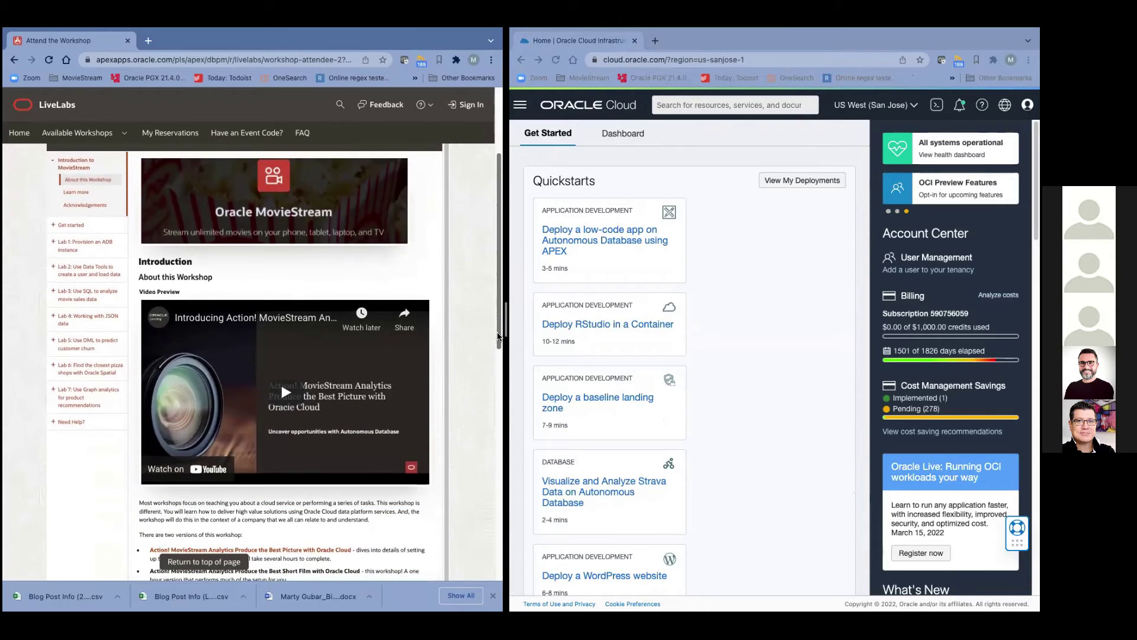
click(68, 247)
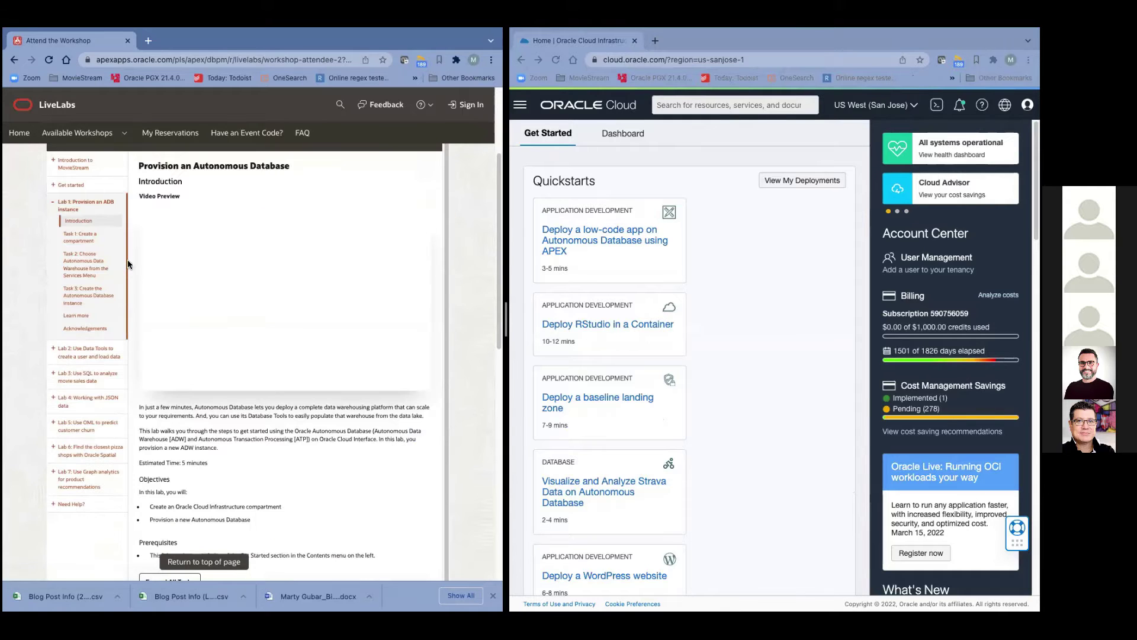
scroll(251, 452, down, 2)
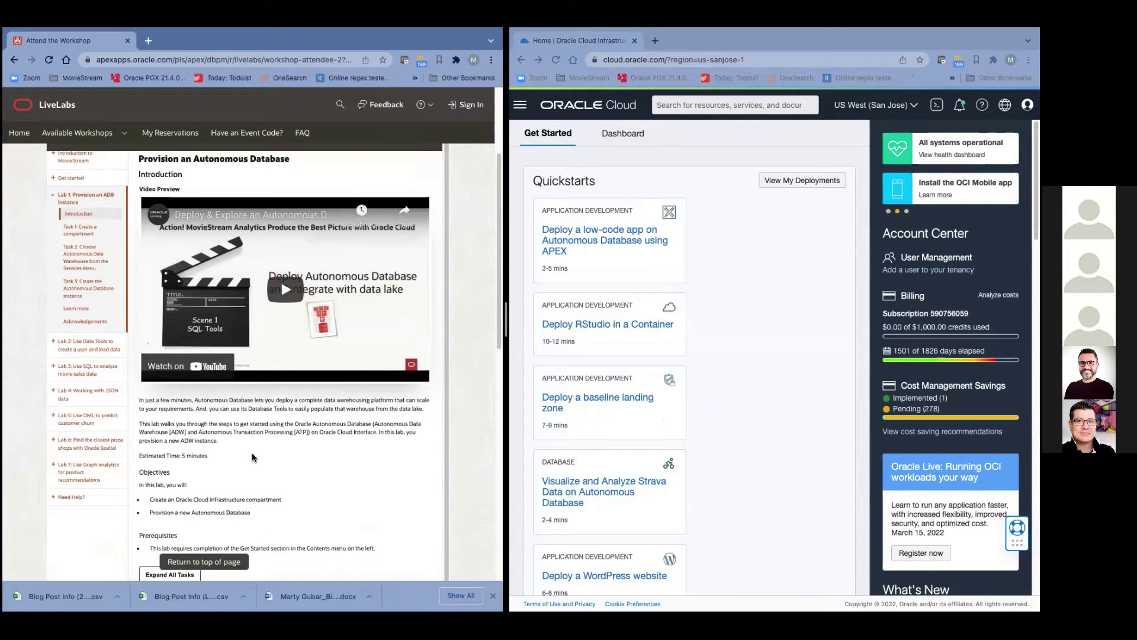
scroll(253, 456, down, 5)
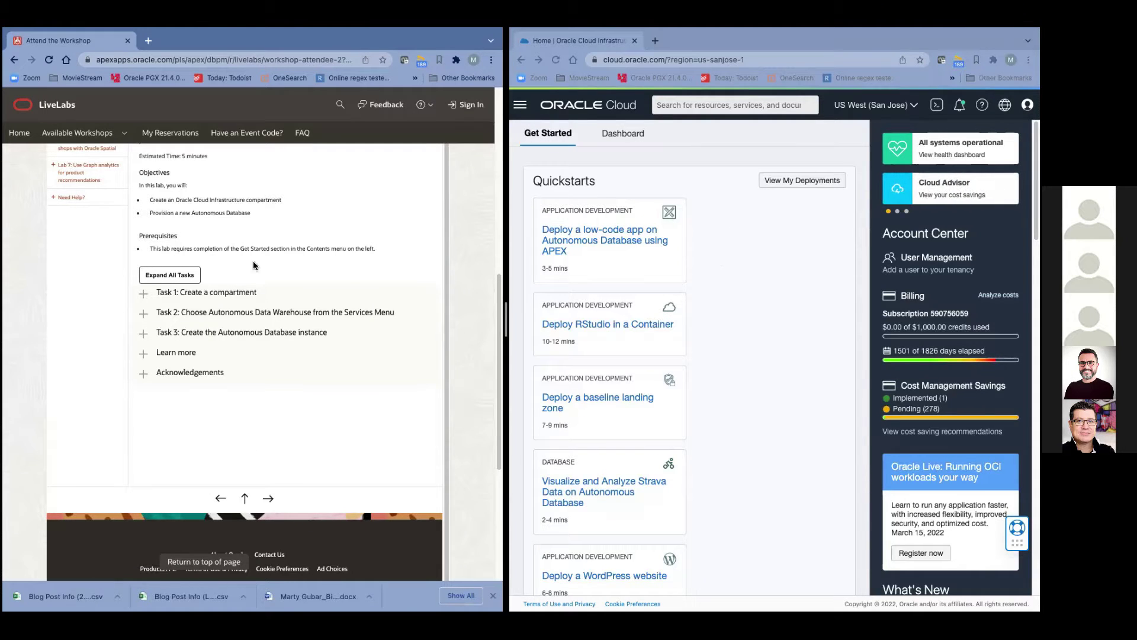
- Search the navigation menu for 'compartment' and go to the Identity Compartments page
click(519, 106)
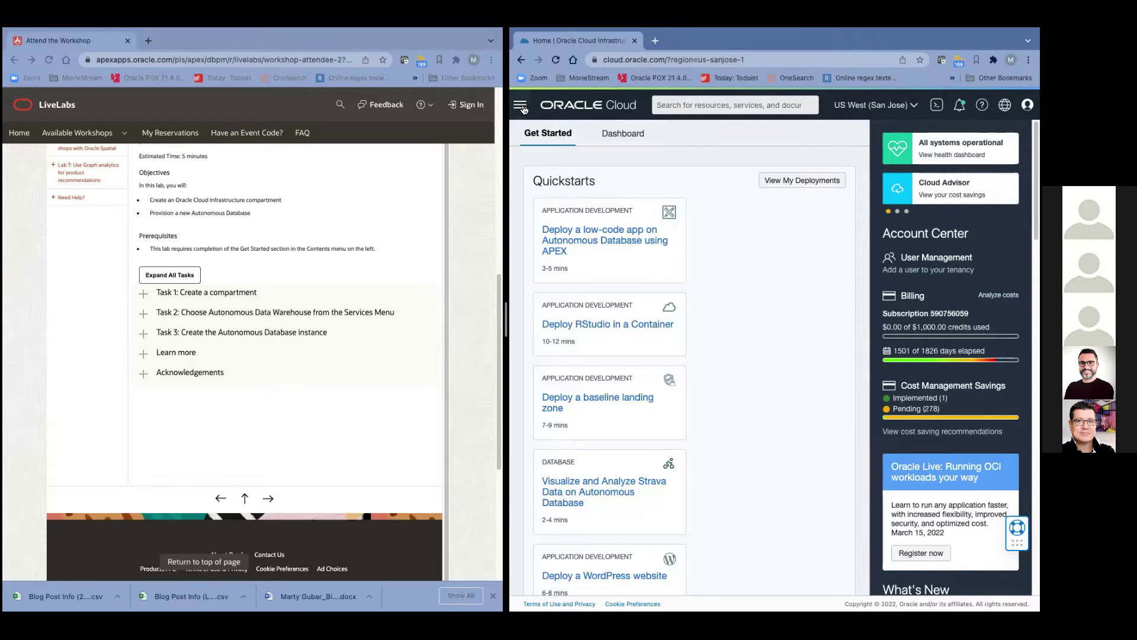
click(520, 105)
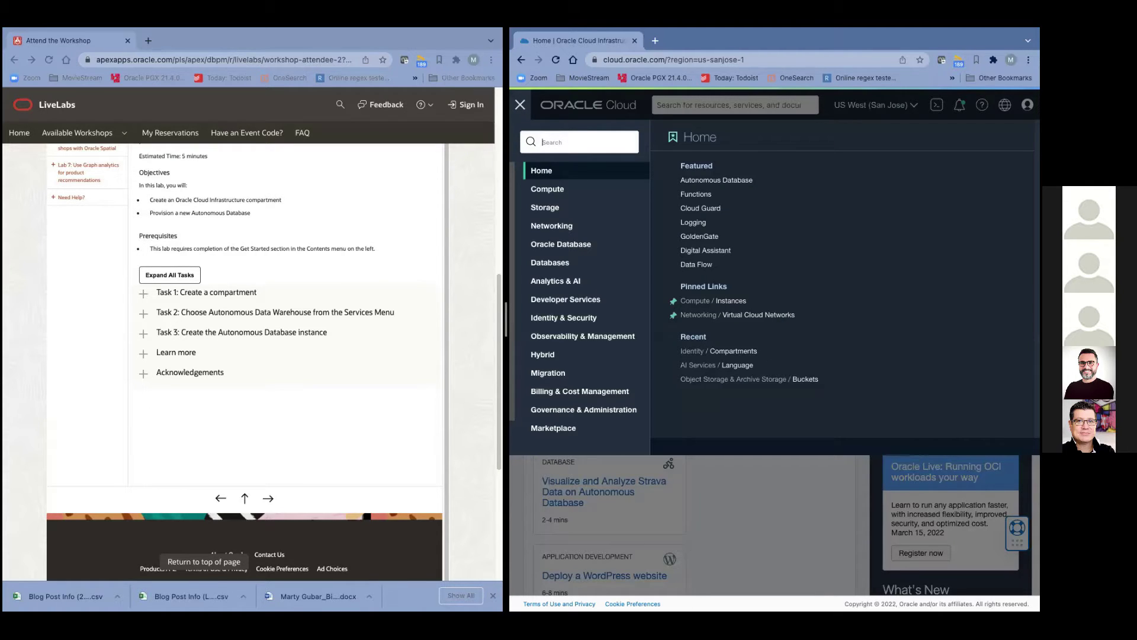
text(compartn)
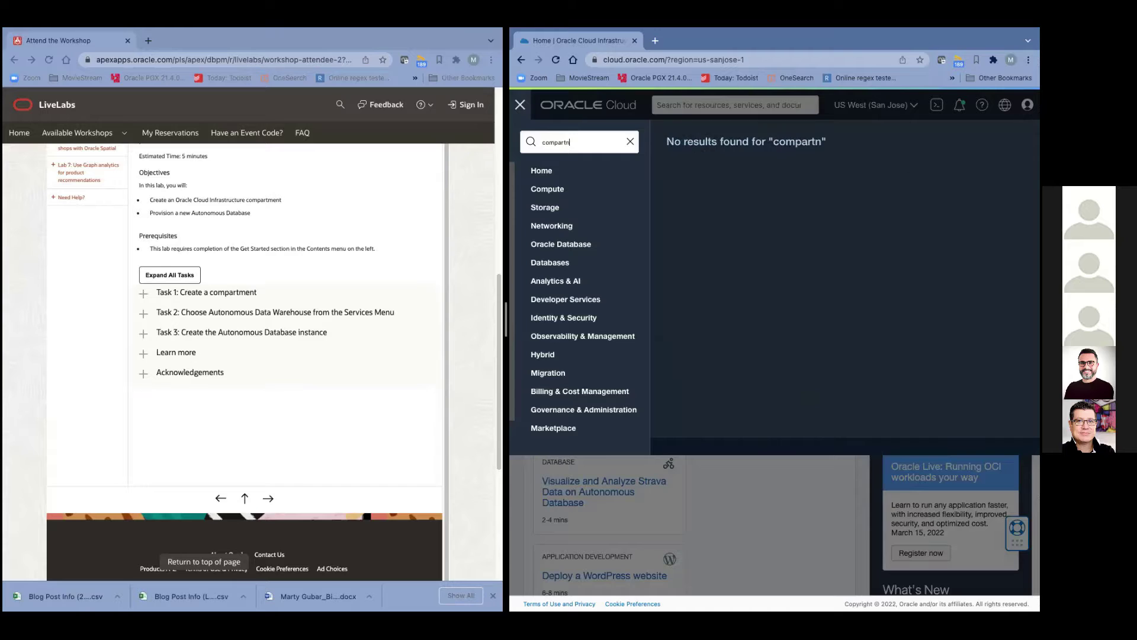
key(BackSpace)
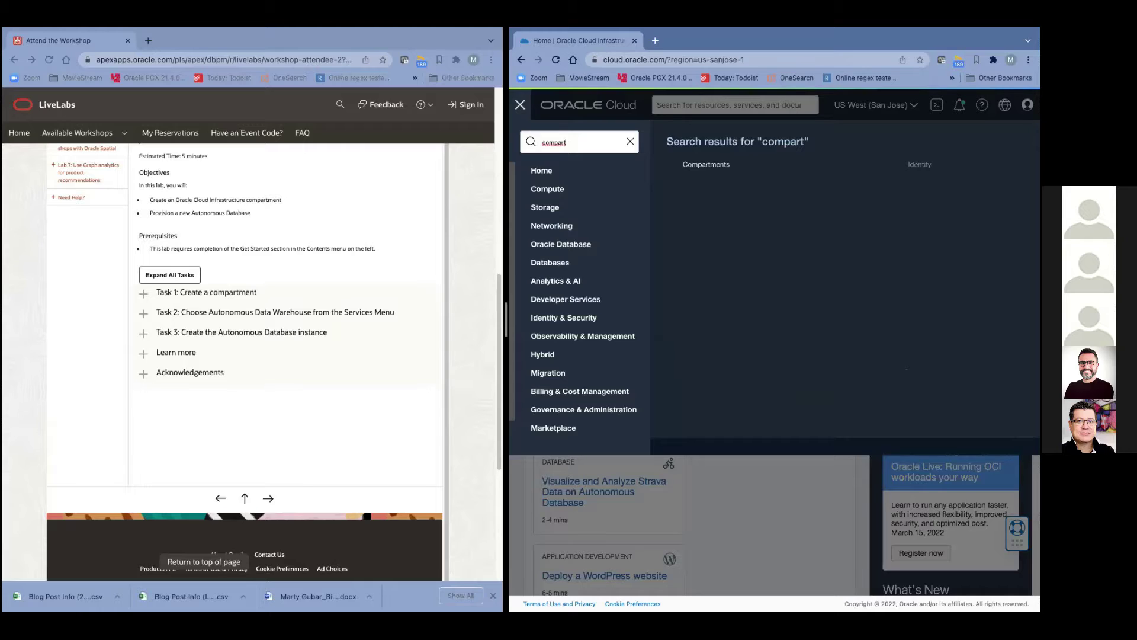
text(ment)
key(Tab)
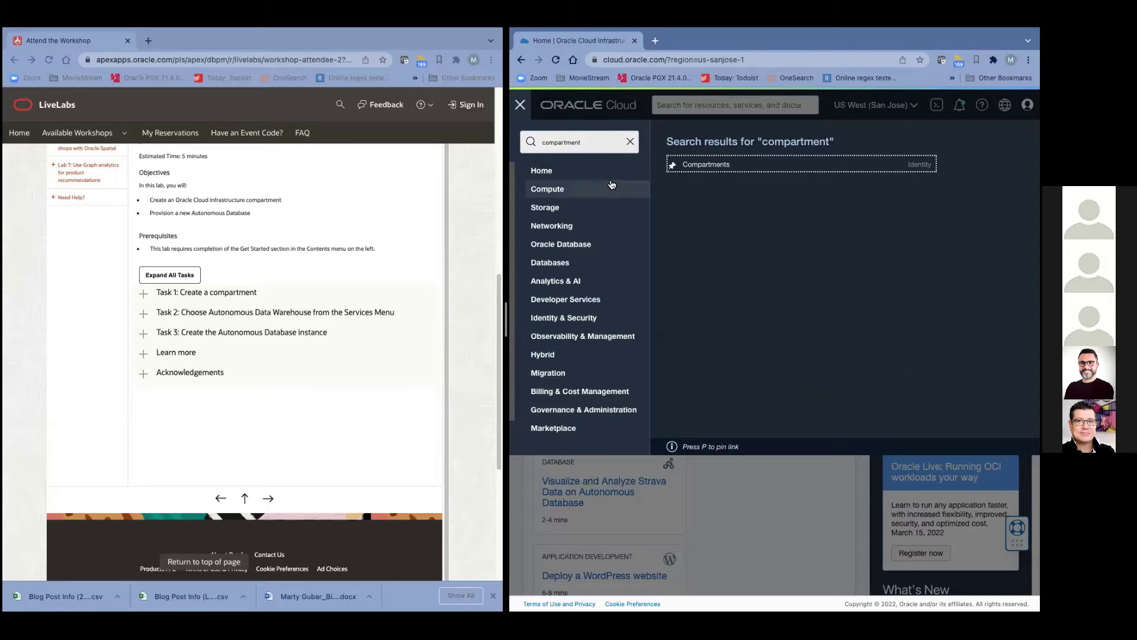
click(700, 166)
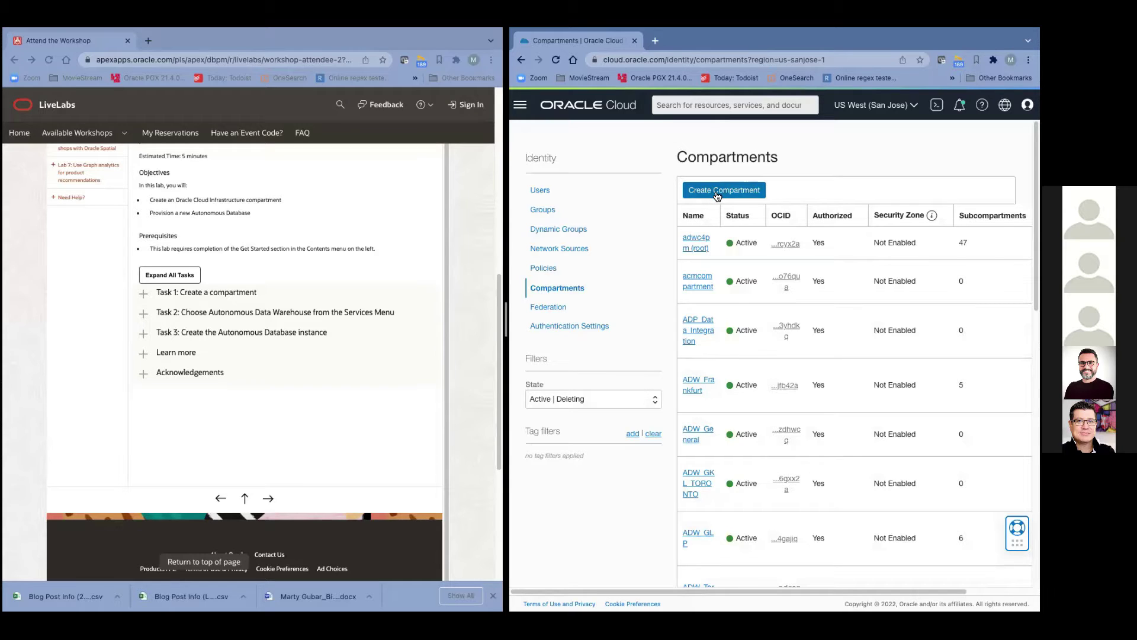
- Start a new compartment and expand the LiveLabs Task 1 steps for the moviestream compartment
click(717, 191)
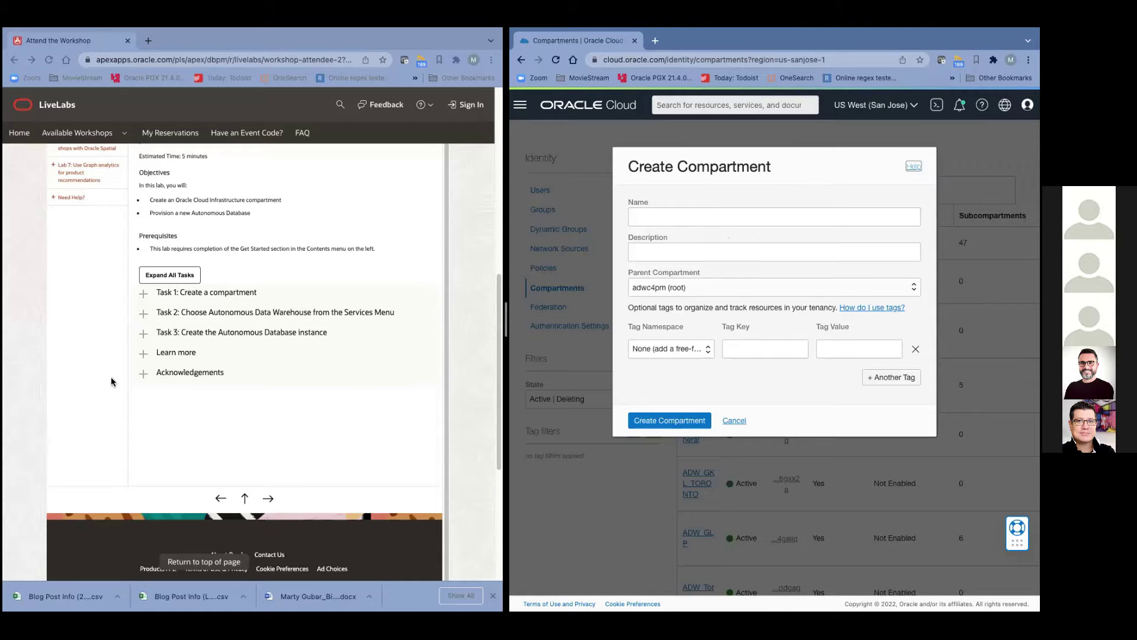
click(178, 293)
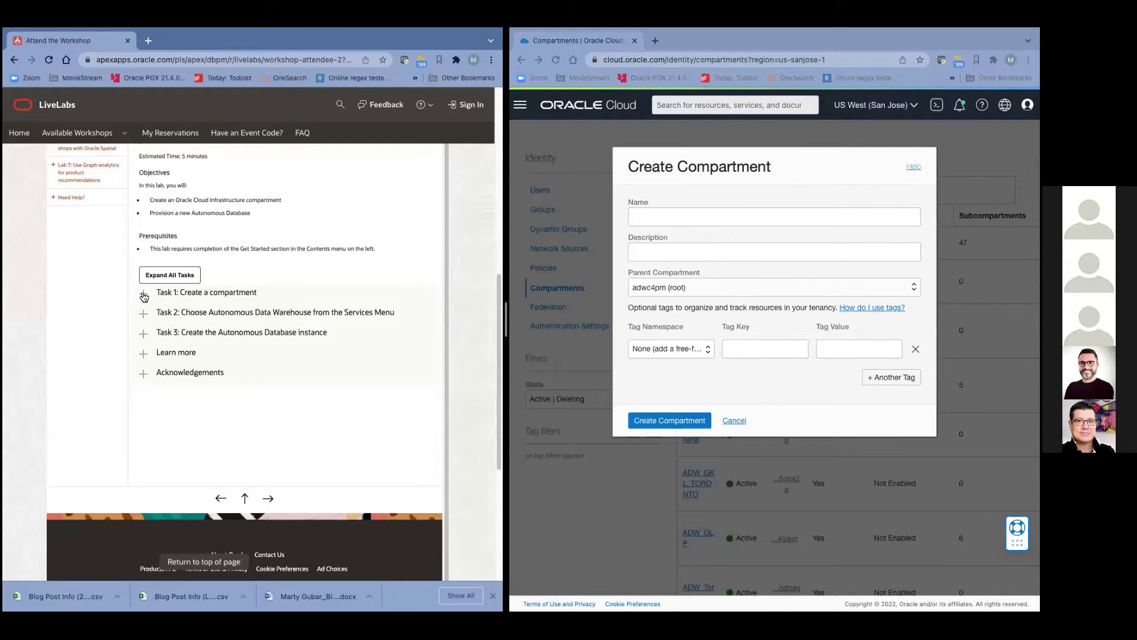
scroll(241, 352, down, 10)
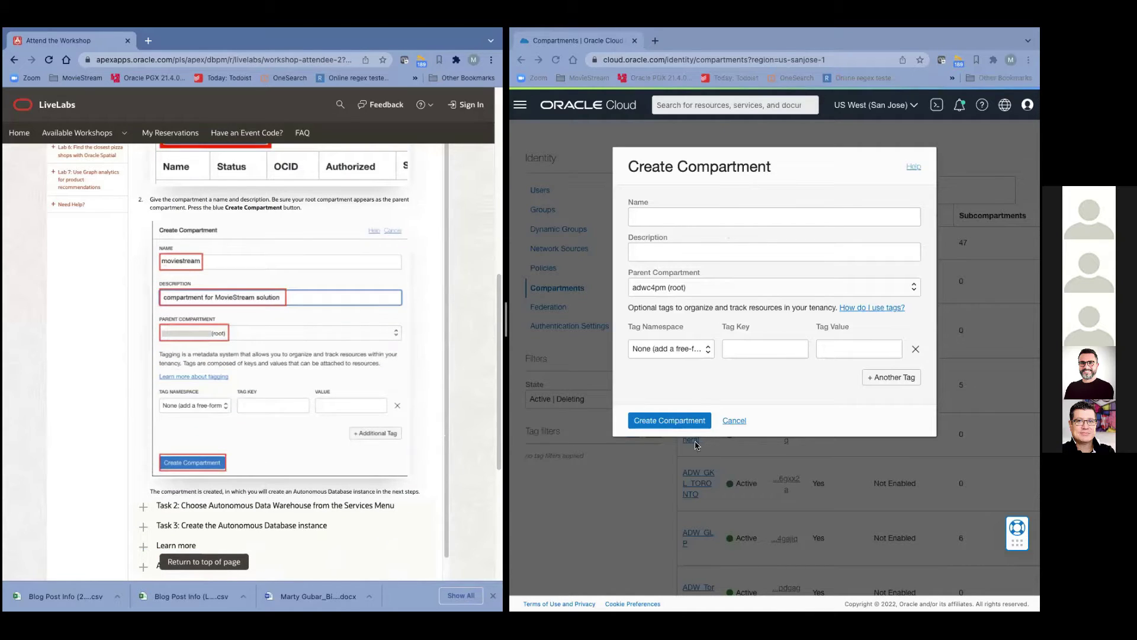
- Cancel the Create Compartment dialog and scroll the Compartments list
click(735, 419)
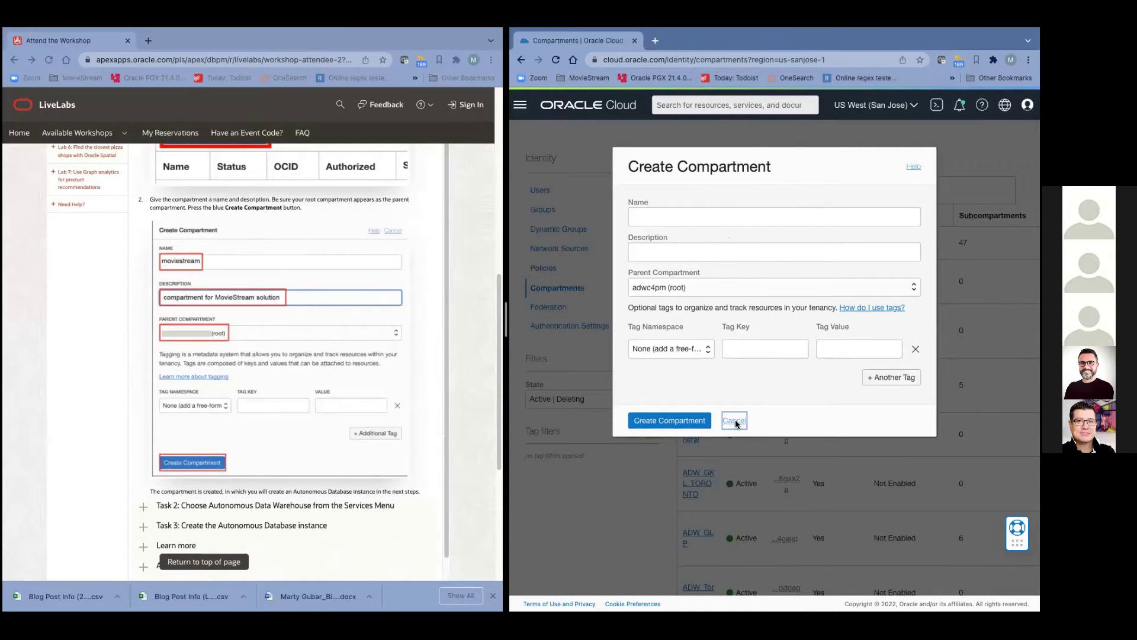
click(734, 421)
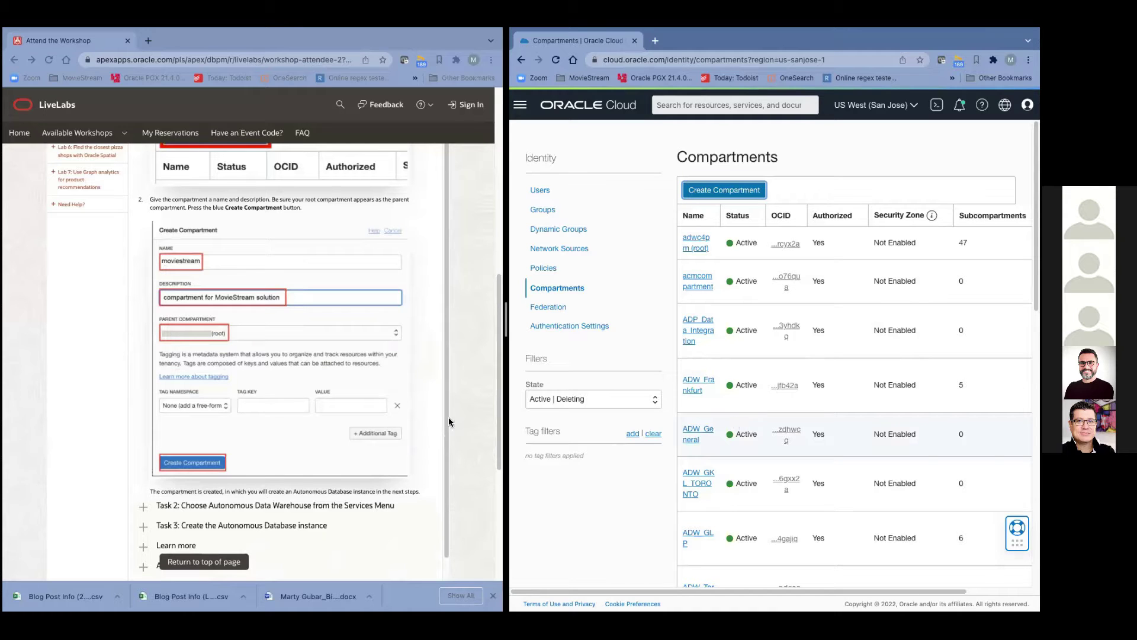
scroll(210, 276, down, 1)
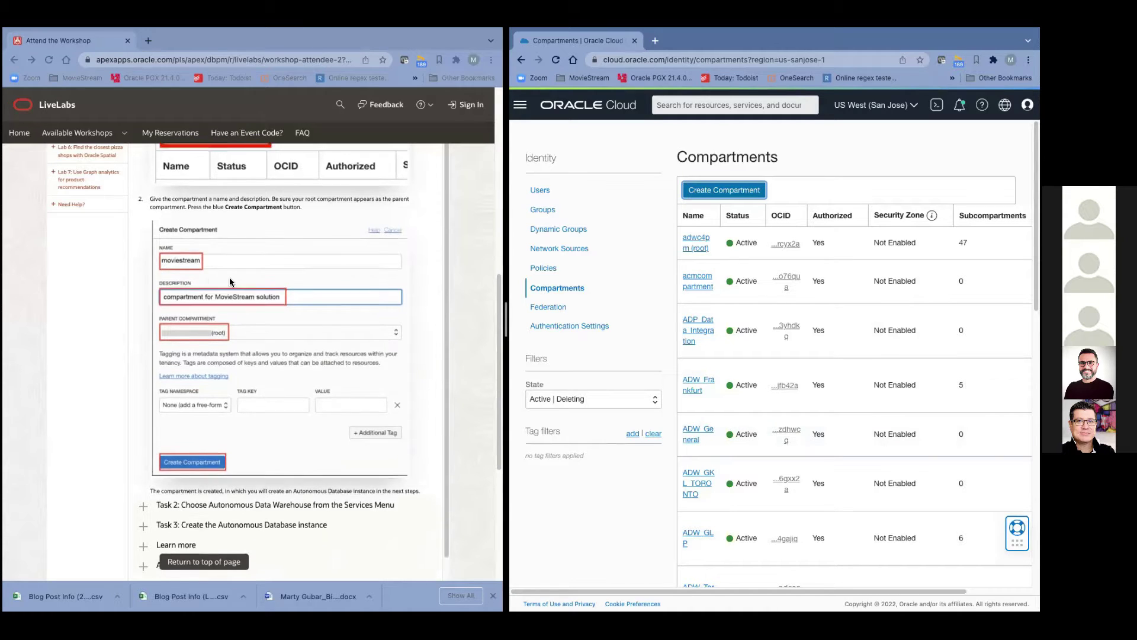
scroll(213, 277, up, 2)
scroll(228, 283, down, 5)
scroll(231, 285, down, 1)
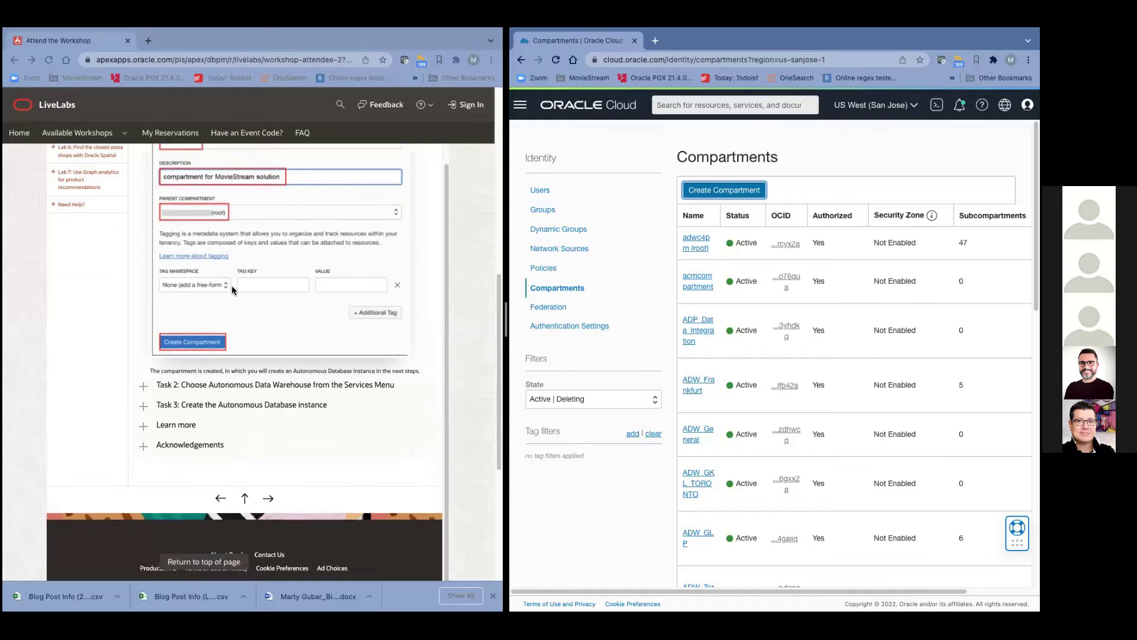
- Go to Featured > Autonomous Database, then search the menu for 'autonomous' and close it
click(520, 106)
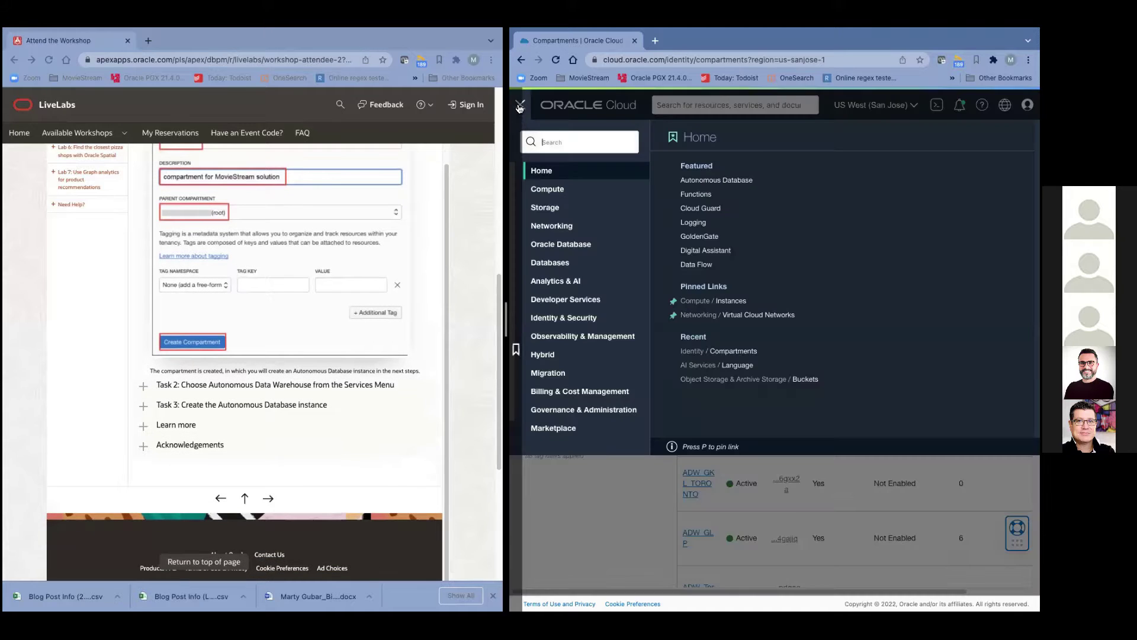
click(720, 181)
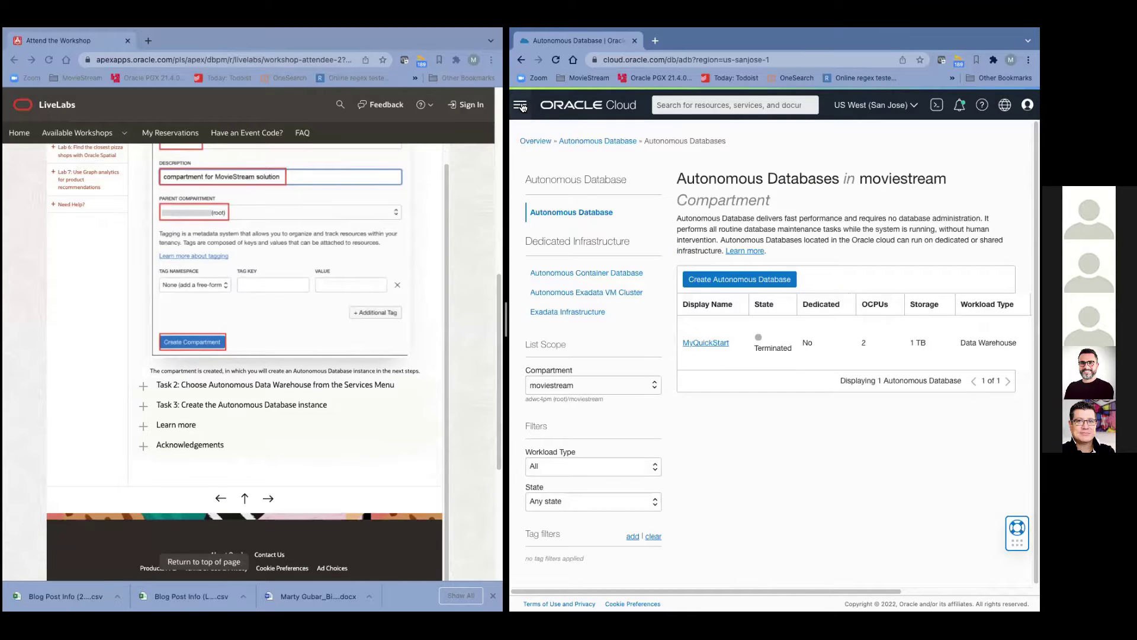
click(522, 107)
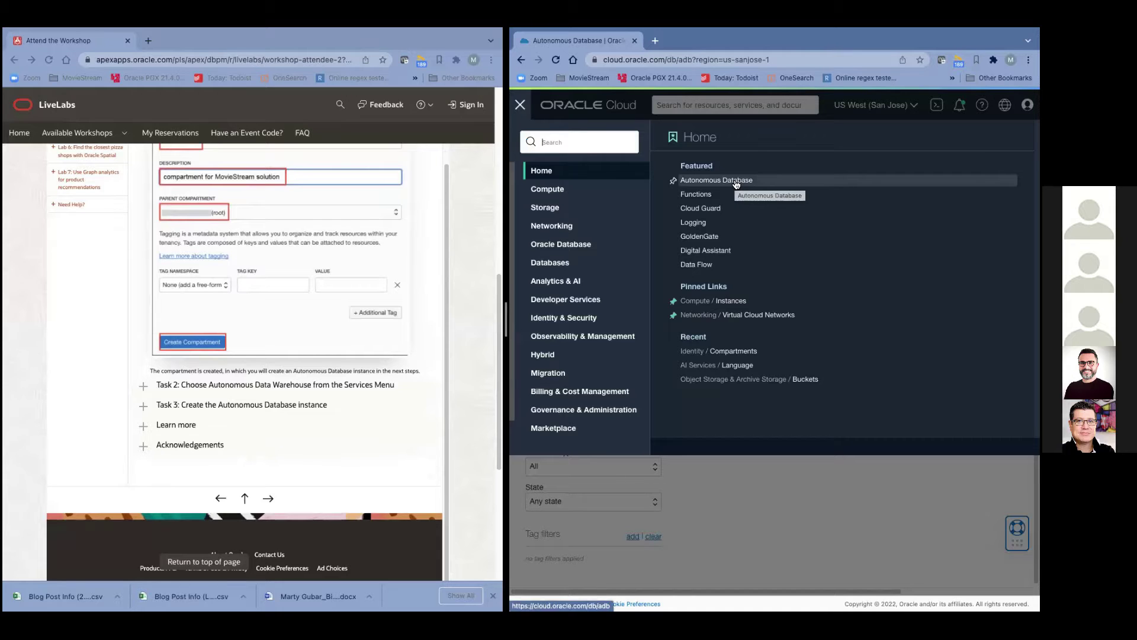
text(au)
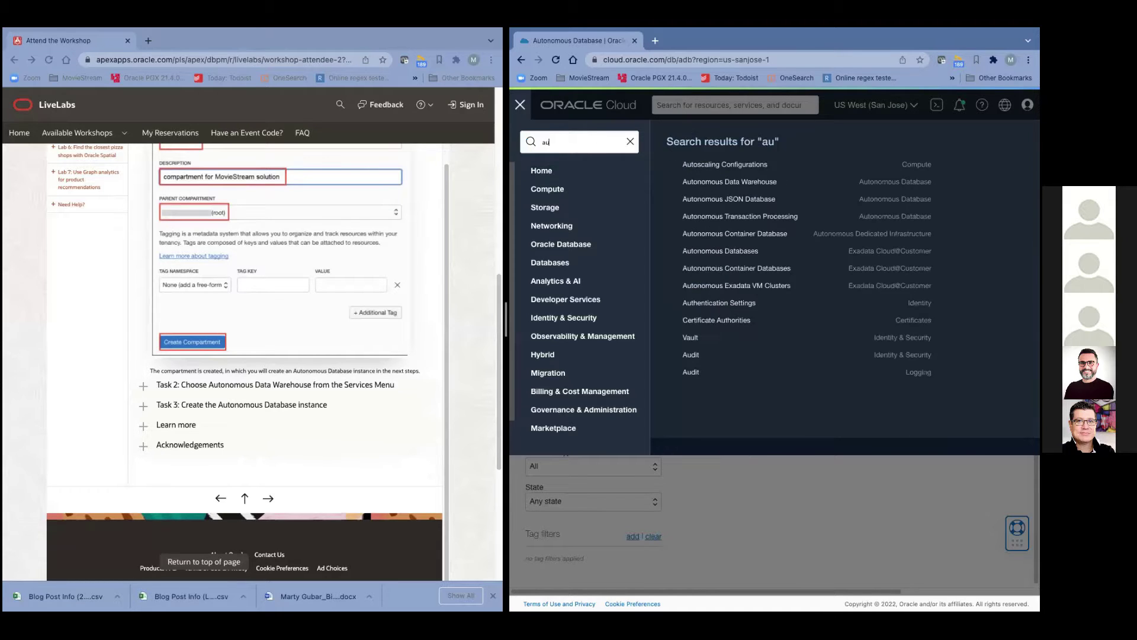
text(tonomous)
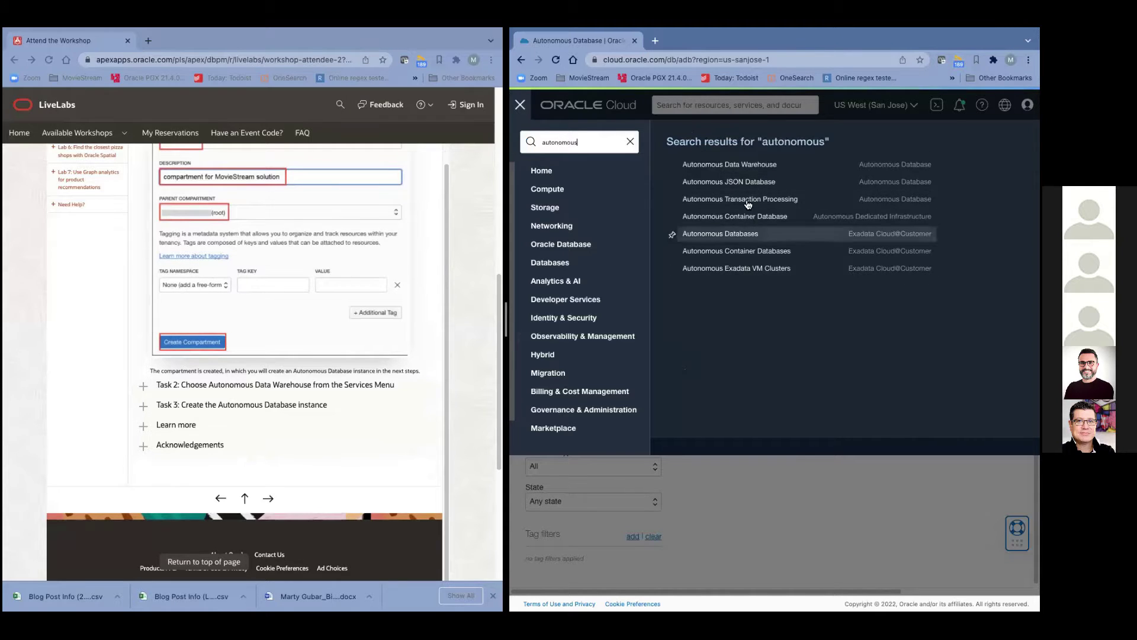
click(806, 520)
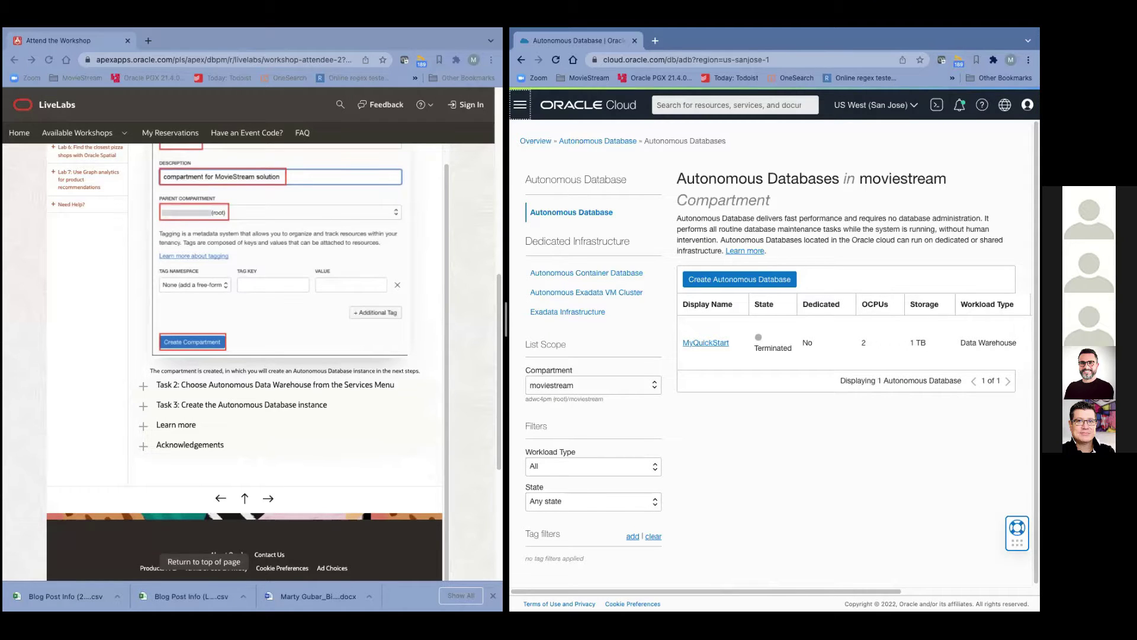
- Browse the region list and keep the current region selected
click(896, 110)
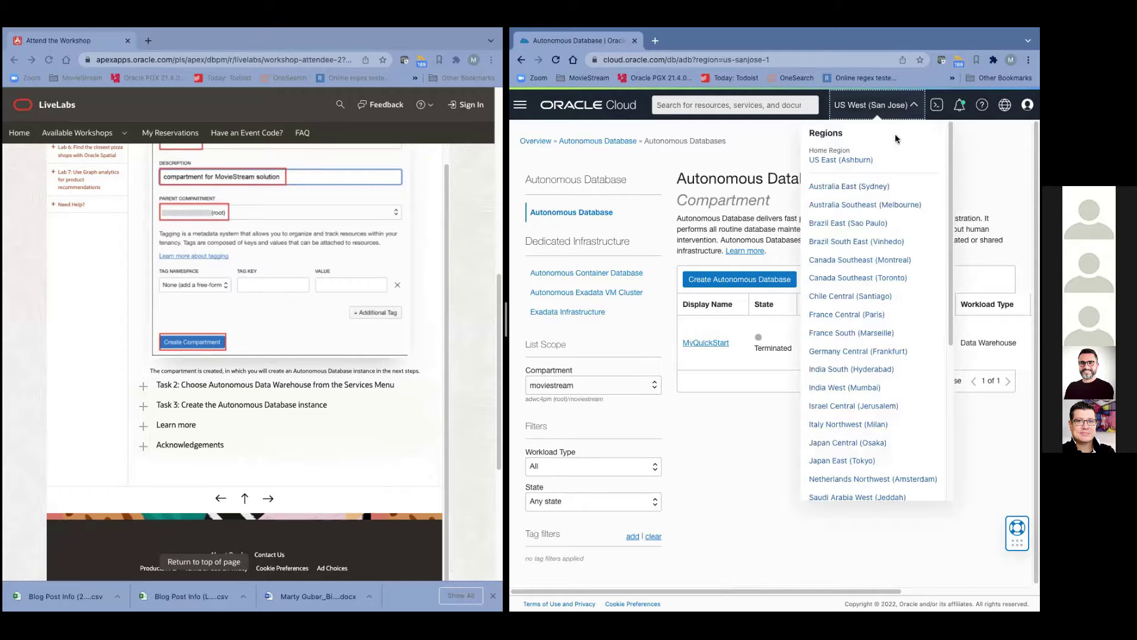
scroll(924, 263, down, 3)
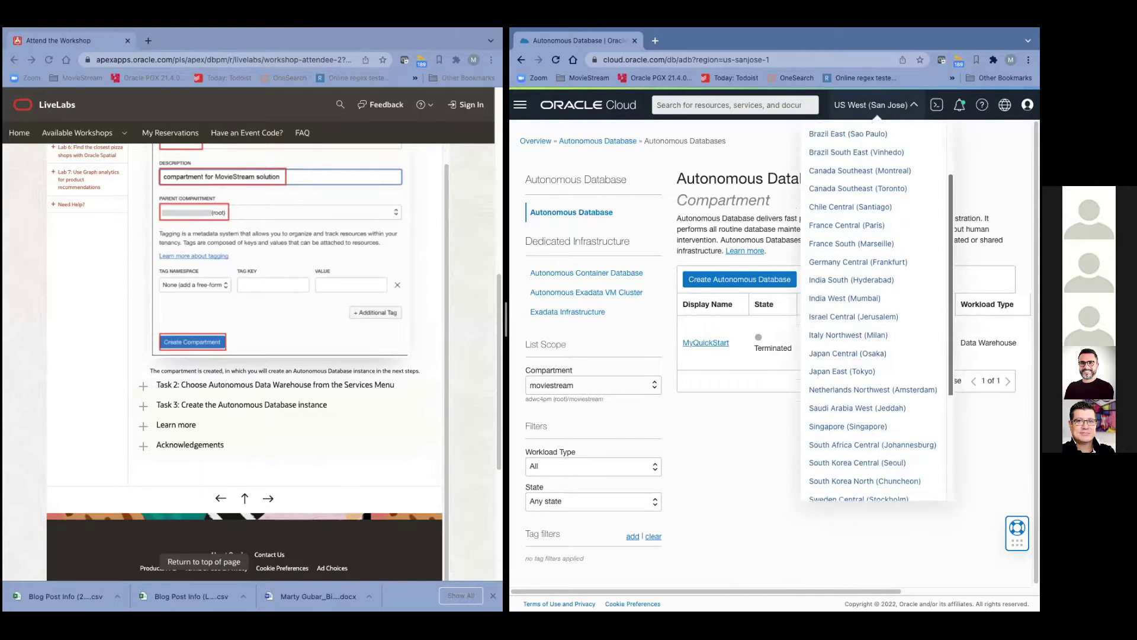
scroll(877, 311, down, 3)
scroll(874, 314, up, 6)
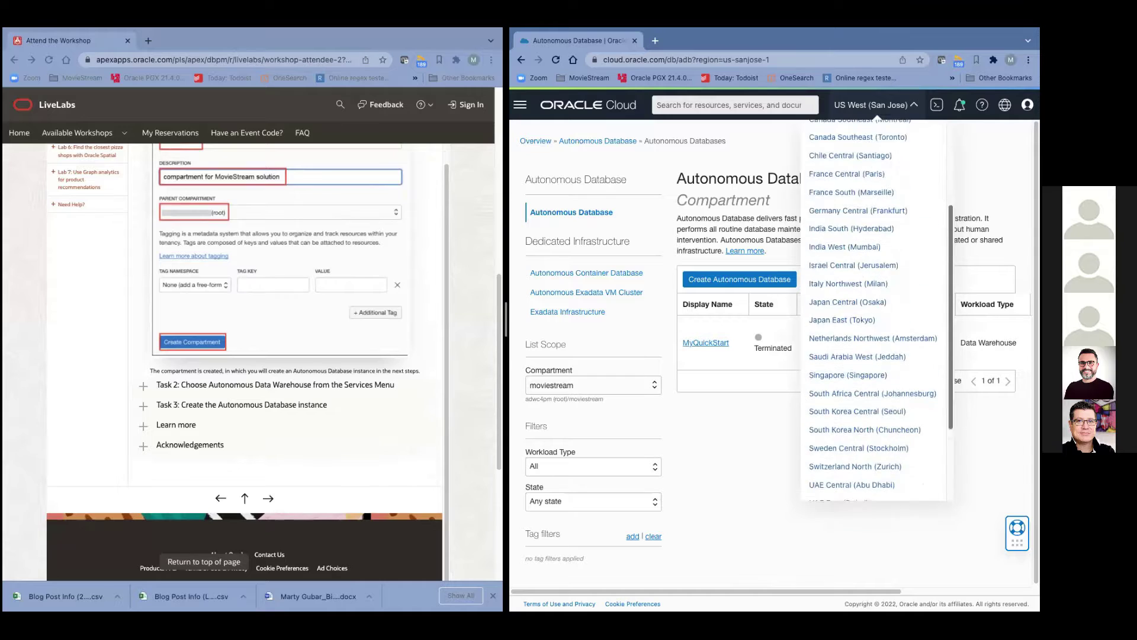
click(870, 105)
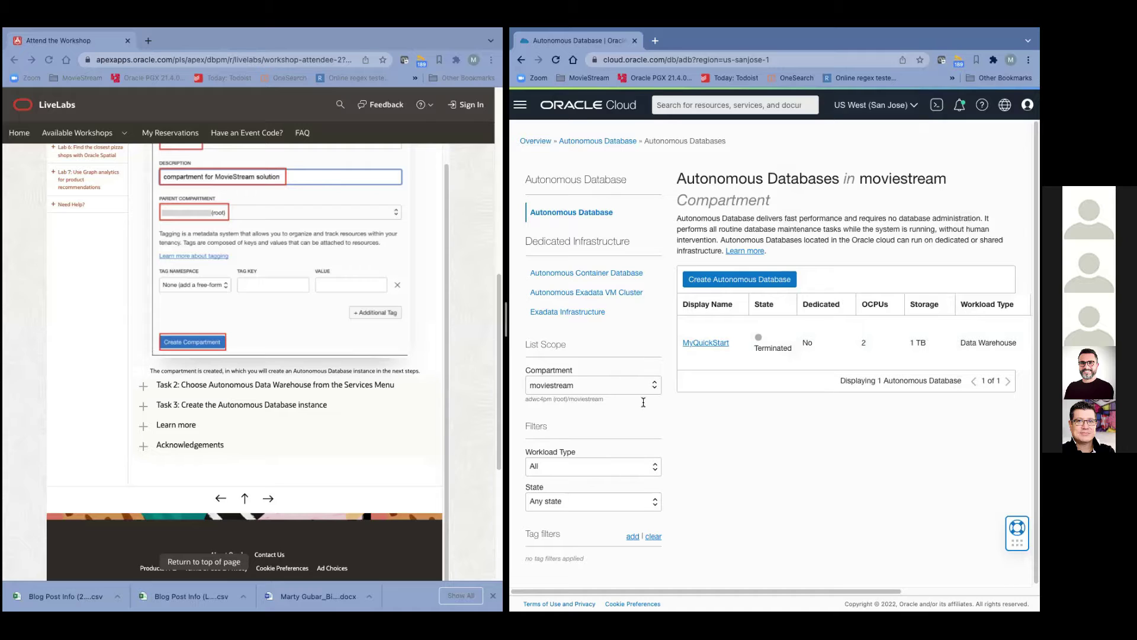
- Set the State filter to Available
click(569, 503)
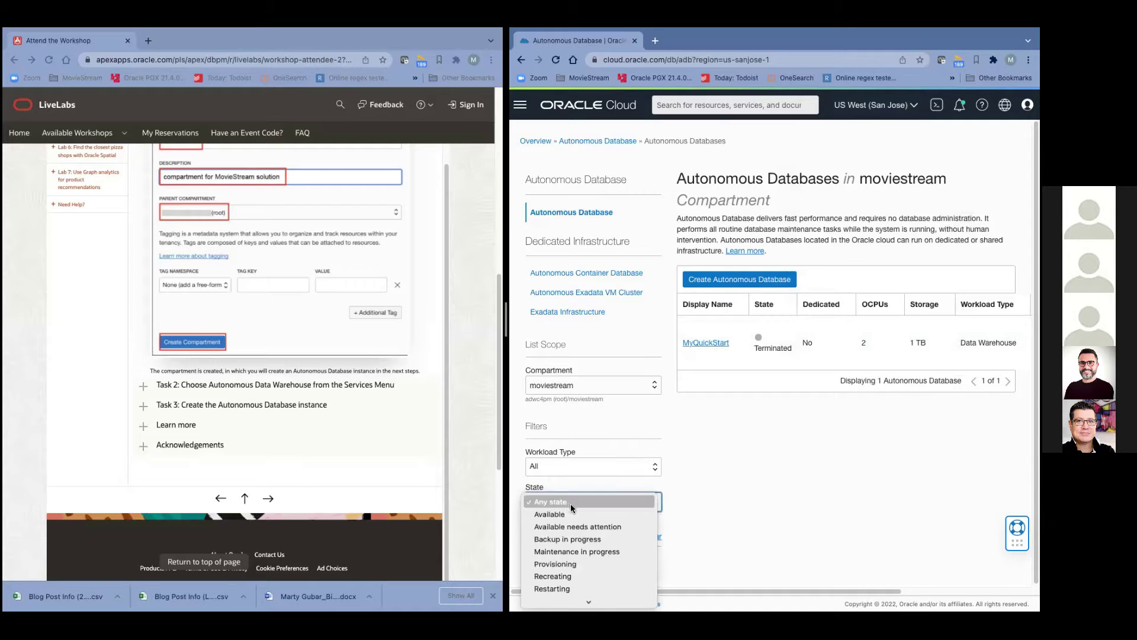
click(573, 512)
key(Down)
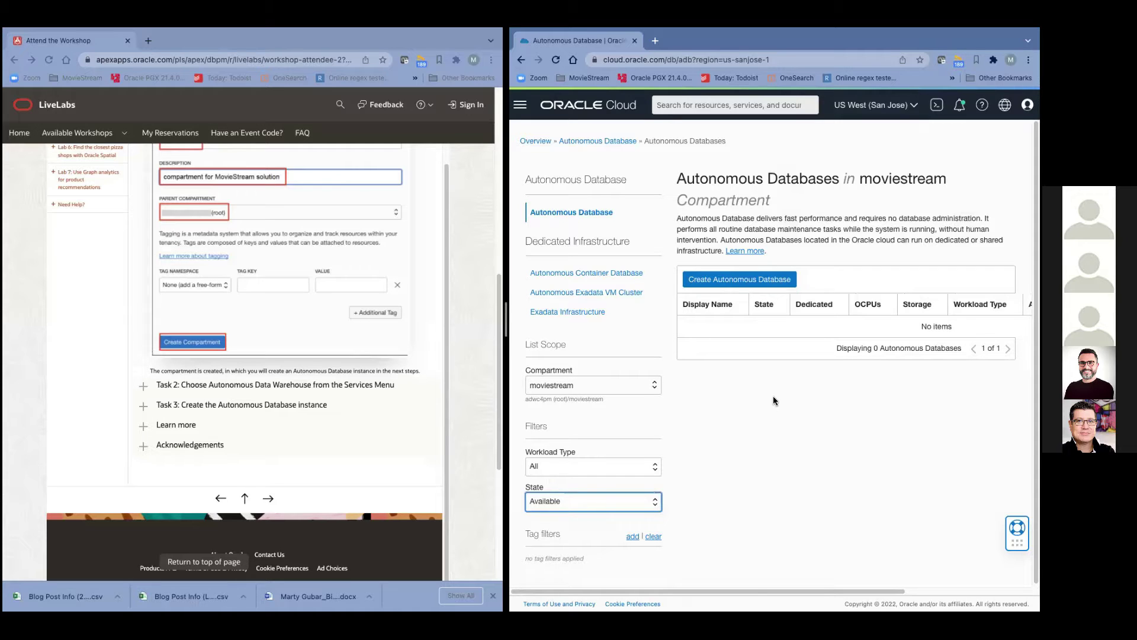
- Start a new autonomous database and review the LiveLabs Task 2 and Task 3 instructions
click(747, 281)
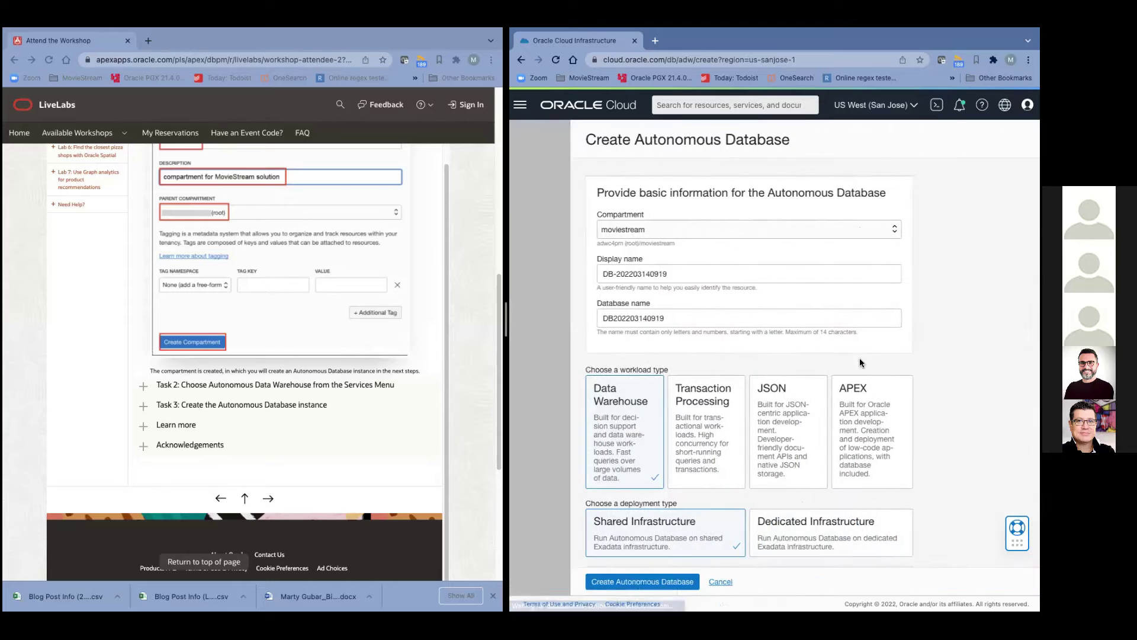
triple_click(603, 274)
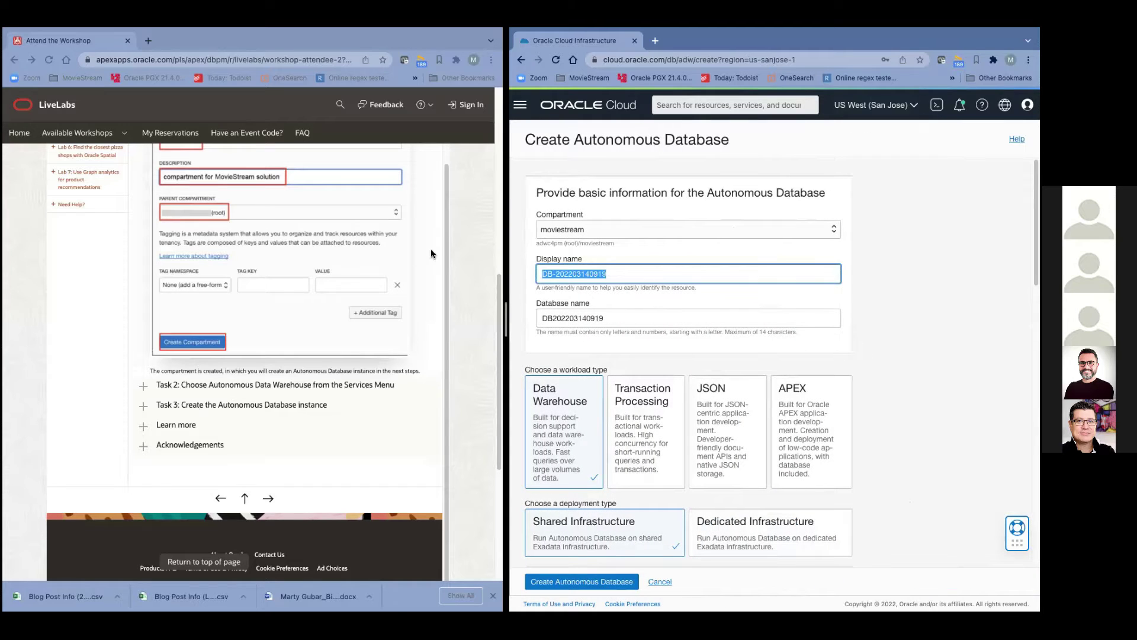
text(mov)
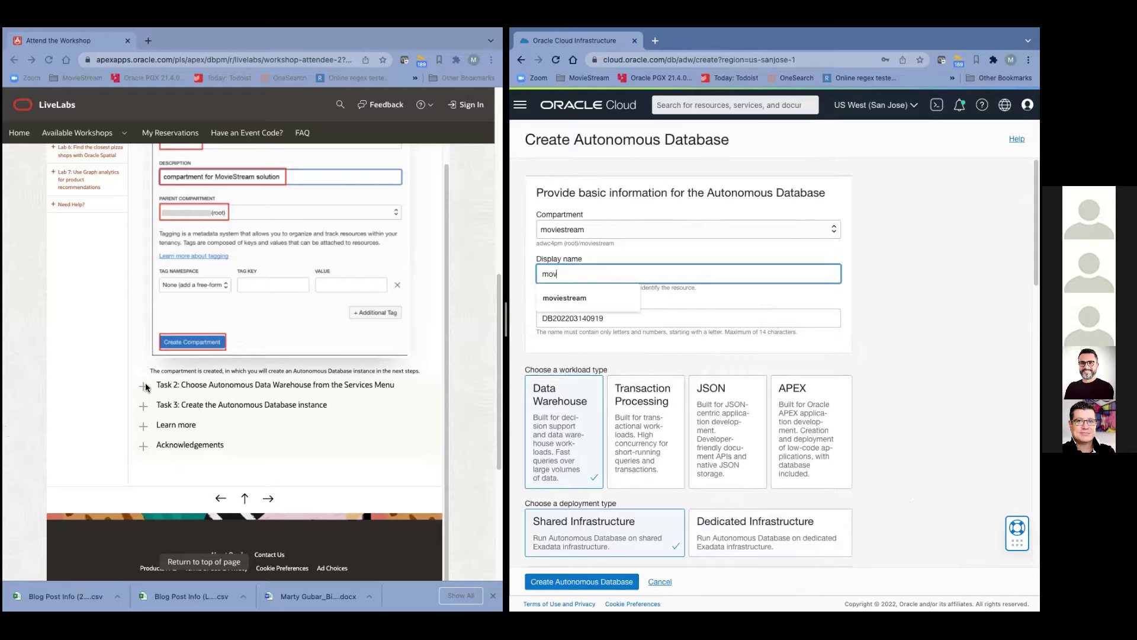
click(144, 388)
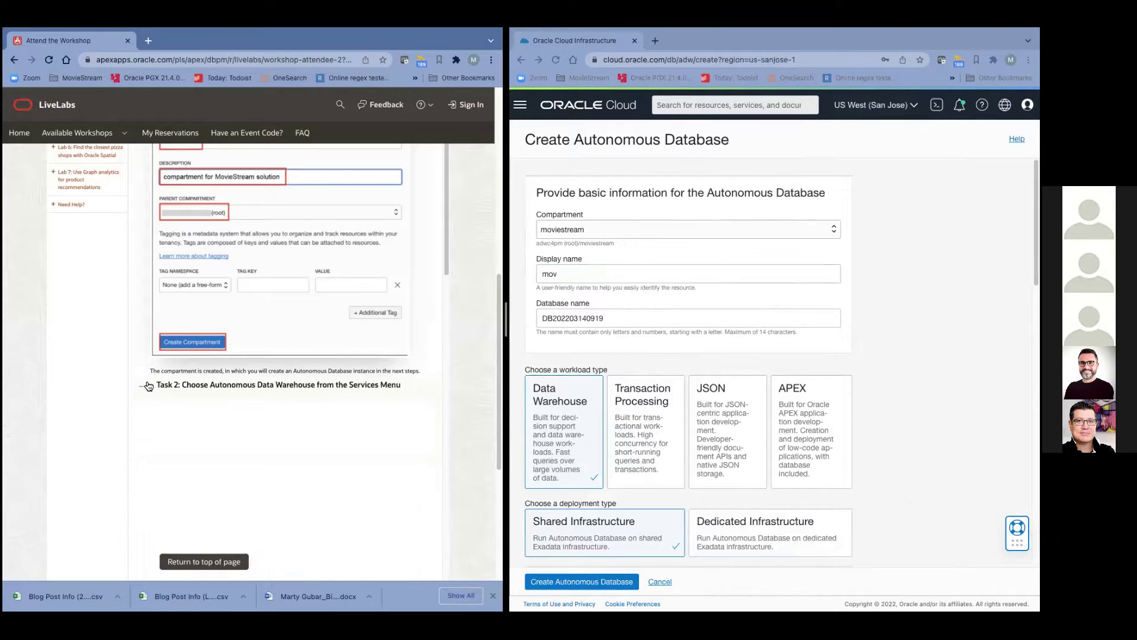
scroll(161, 380, down, 15)
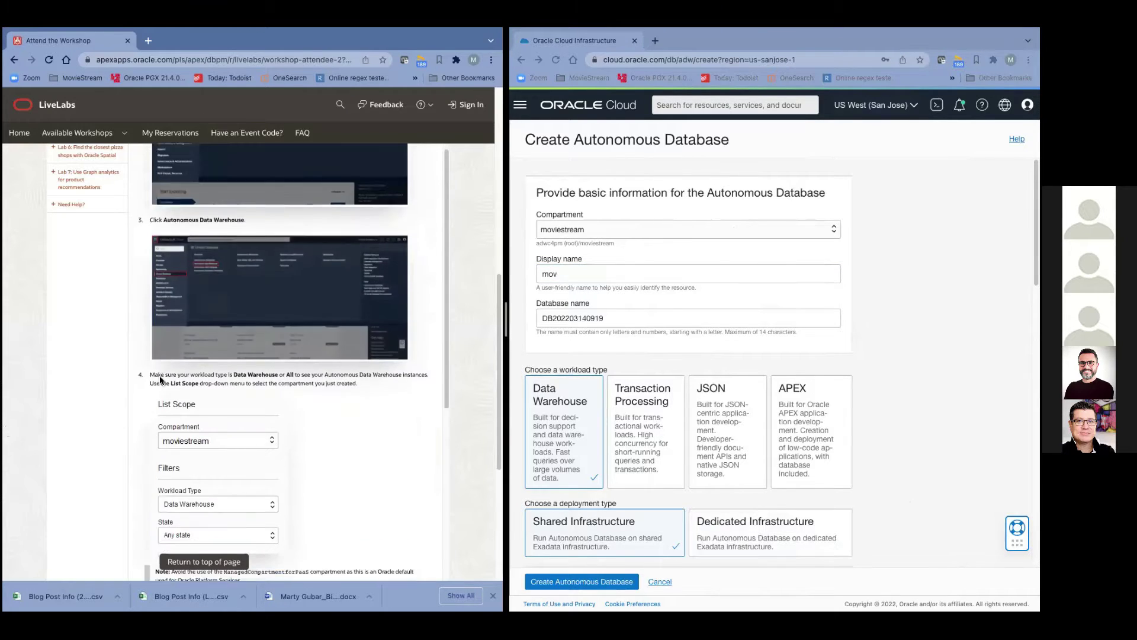
scroll(161, 379, down, 2)
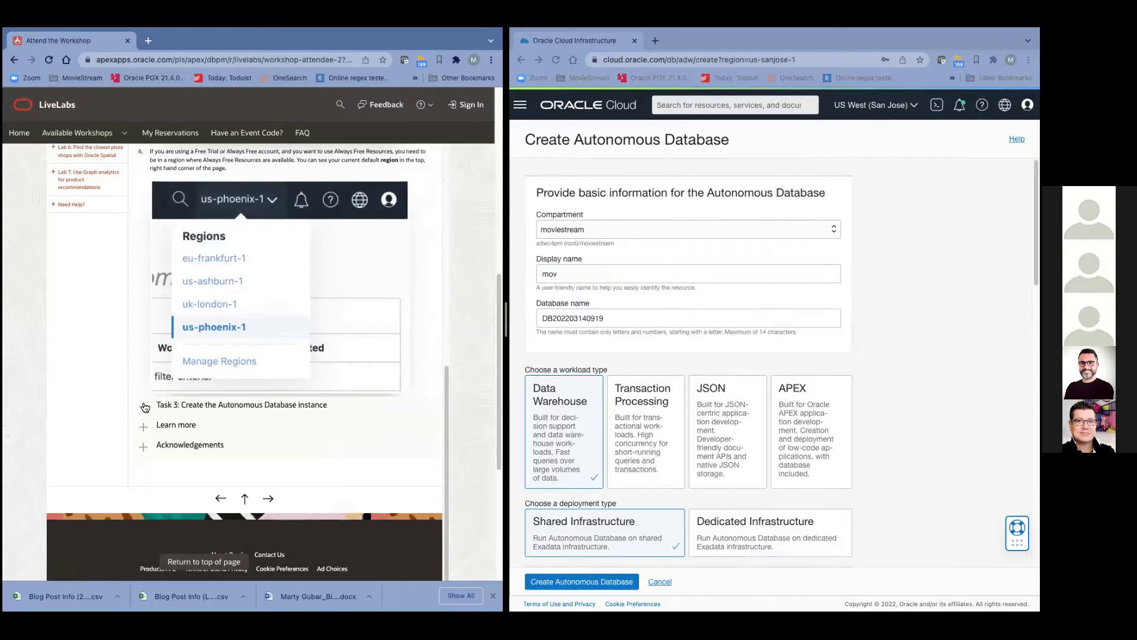
click(143, 406)
scroll(173, 408, down, 5)
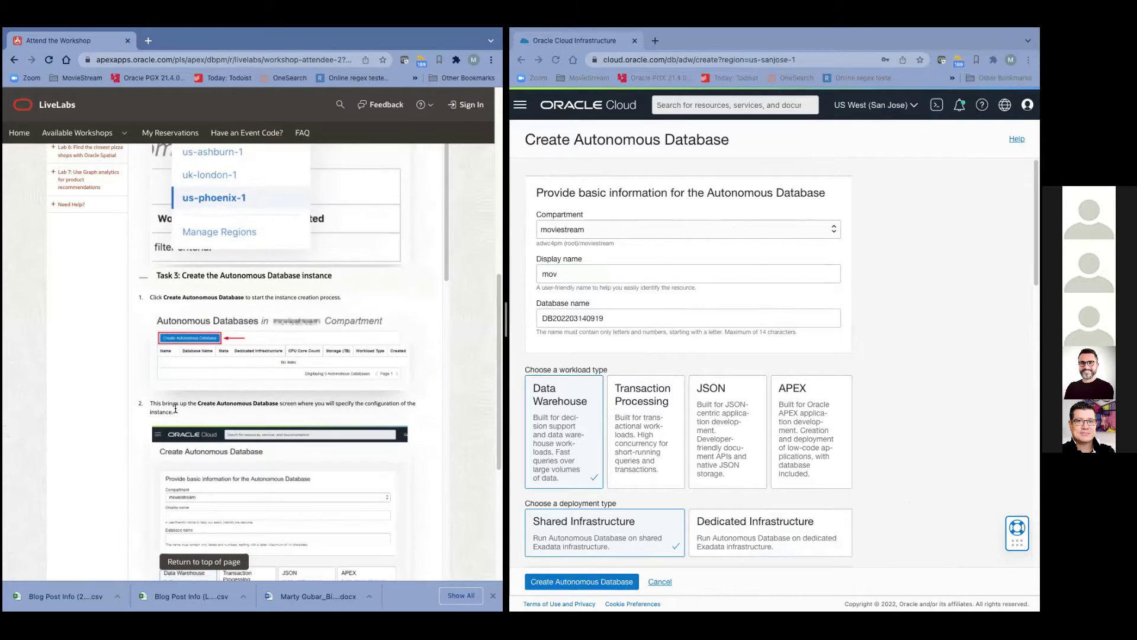
scroll(173, 407, down, 2)
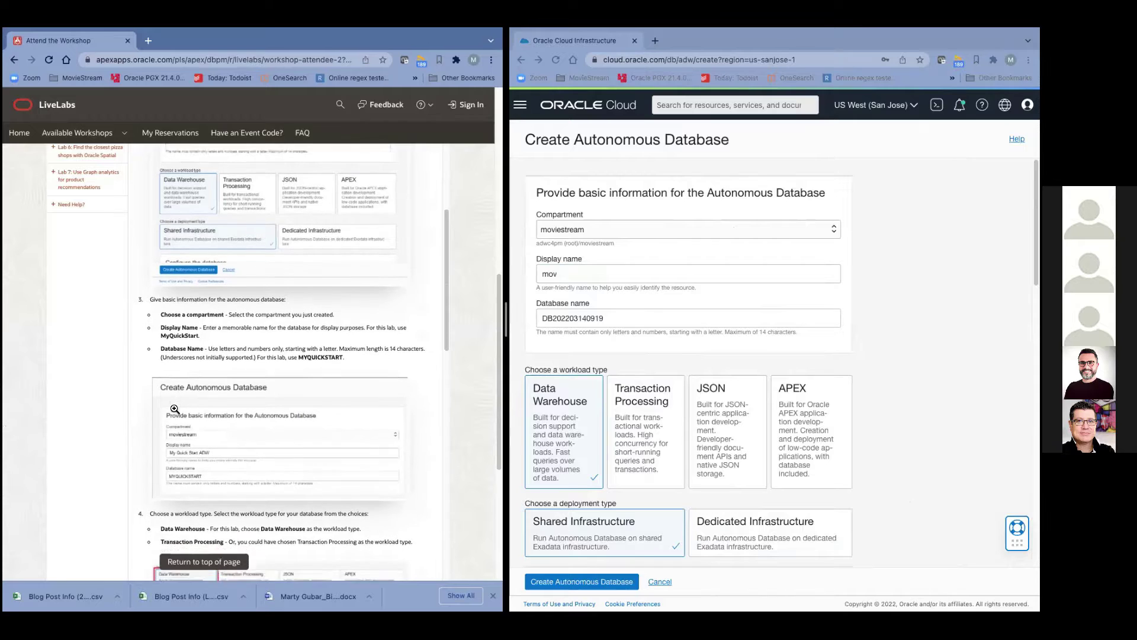
- Enter display name MyQuickStart and database name MYQUICKSTART
click(557, 274)
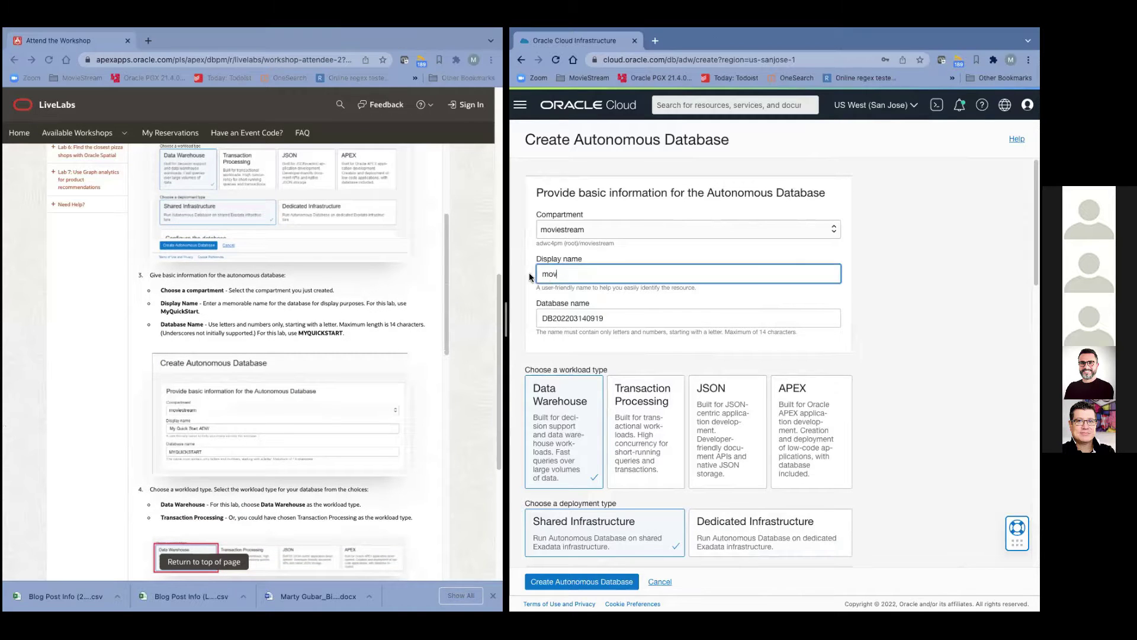
key(super+a)
text(M)
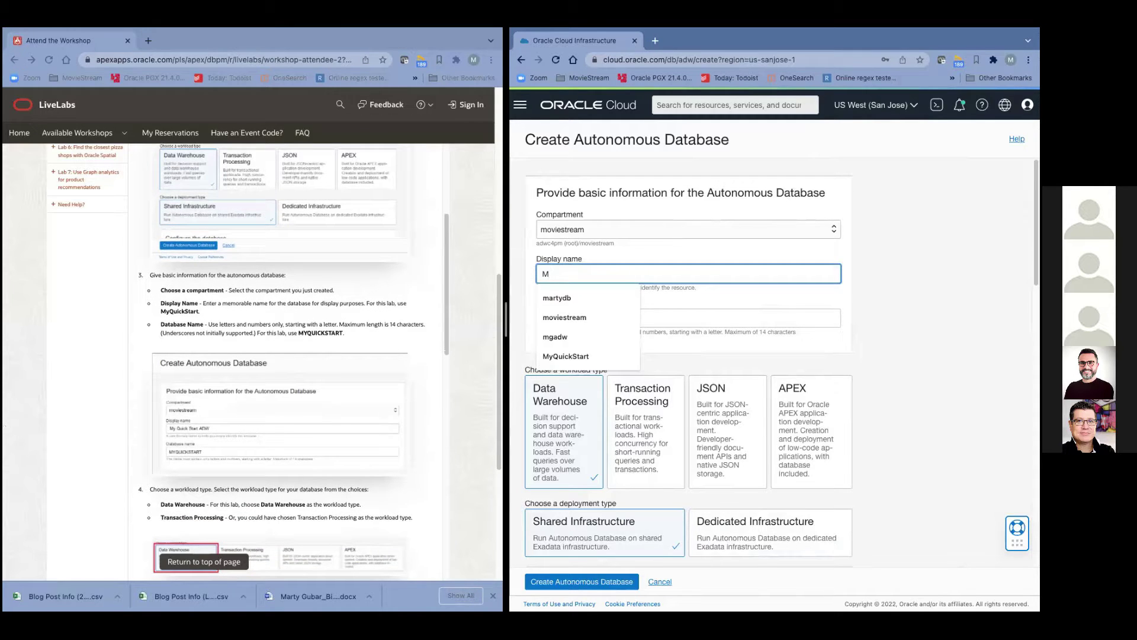
text(yQuickStart)
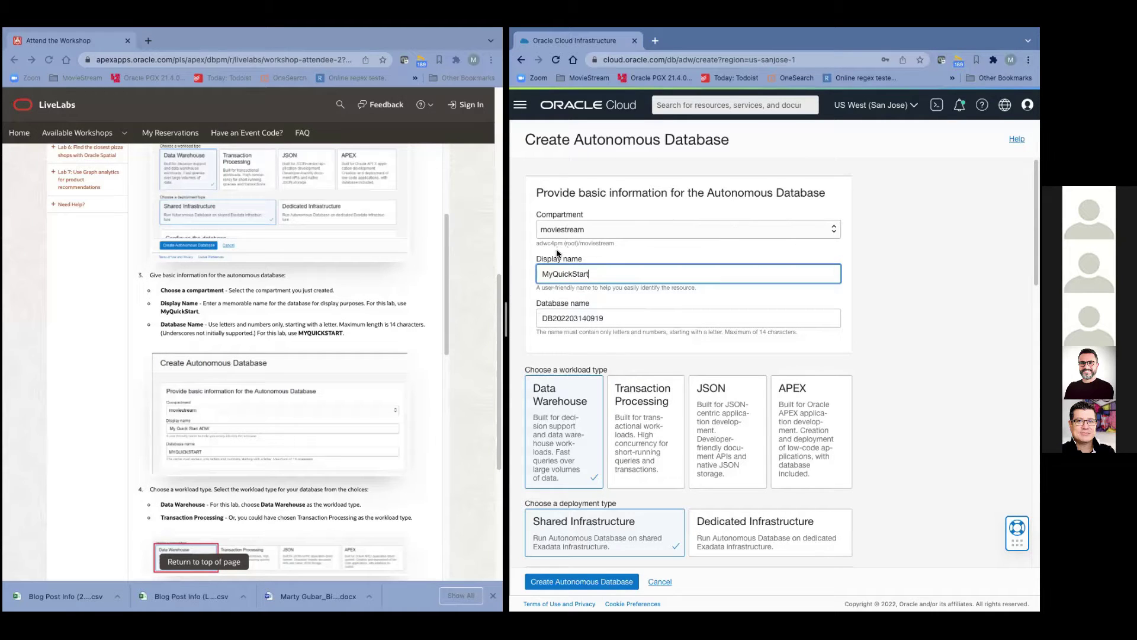
click(912, 315)
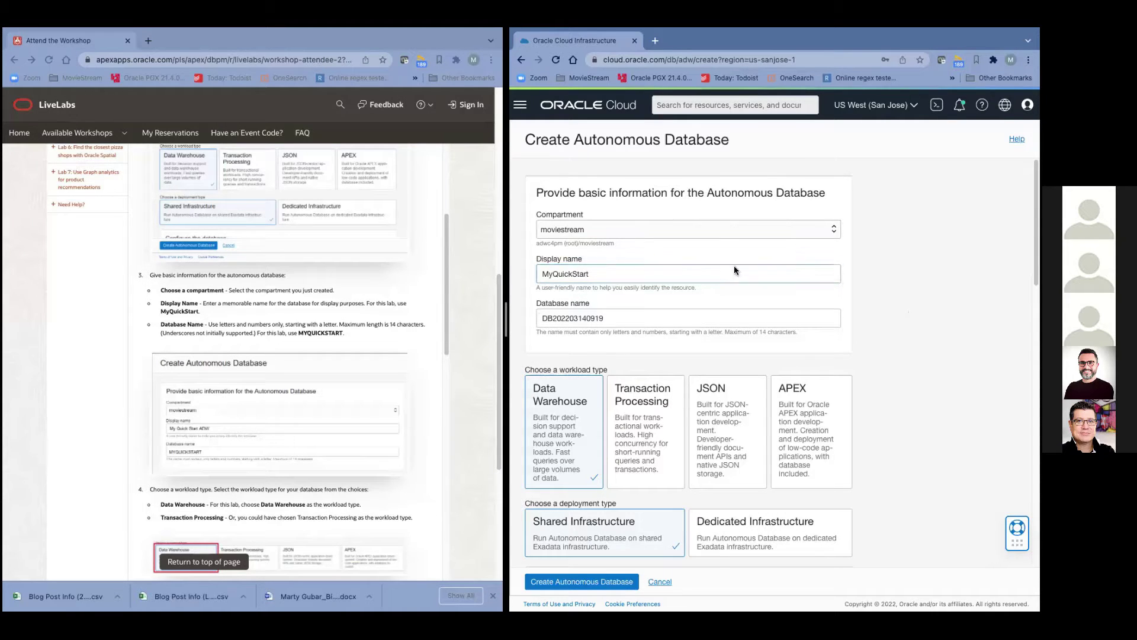
double_click(610, 318)
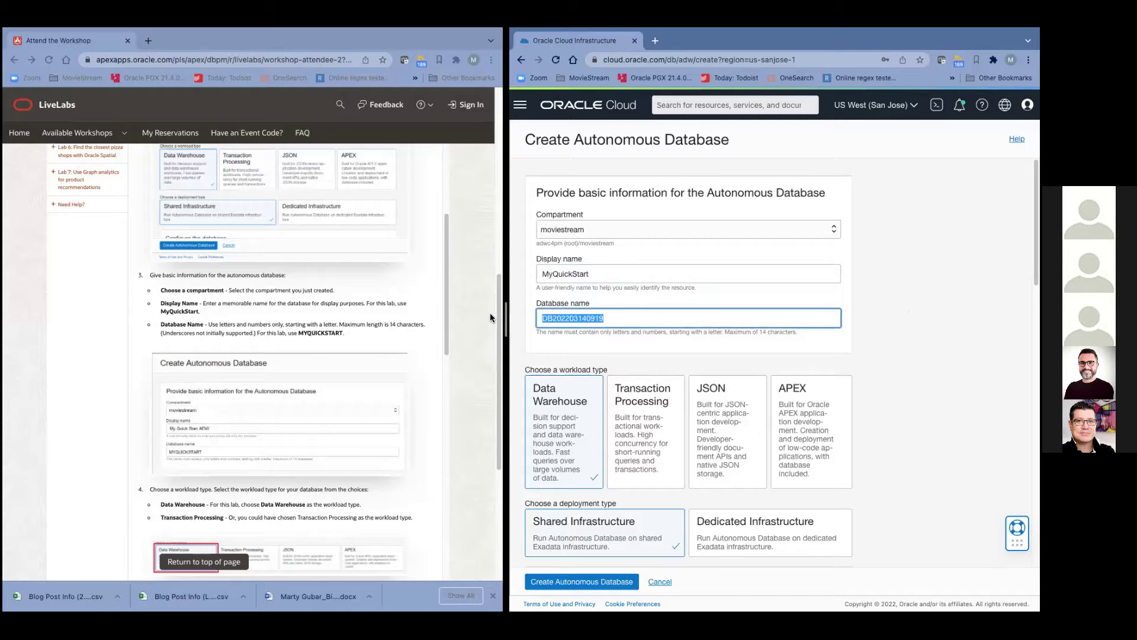
text(my)
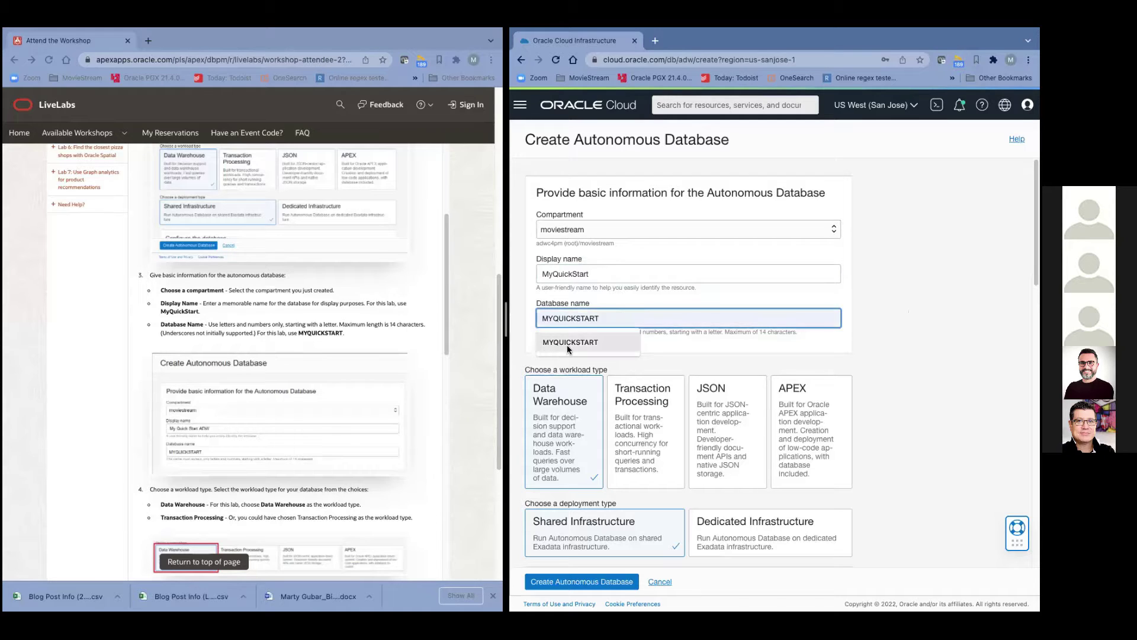
click(569, 343)
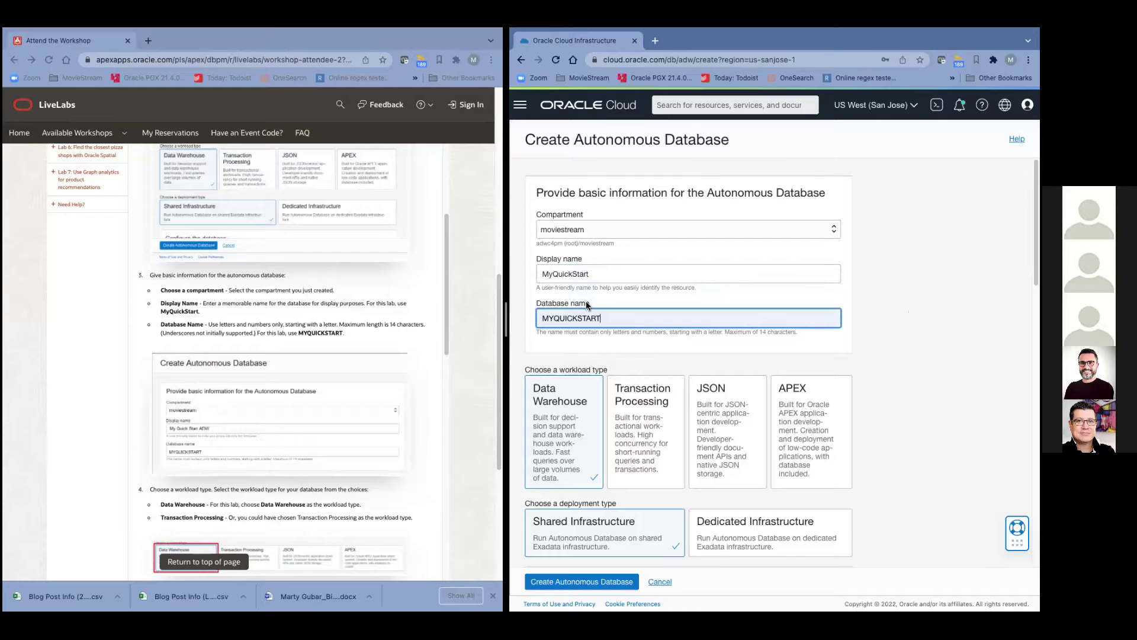
scroll(892, 509, down, 2)
scroll(892, 510, down, 1)
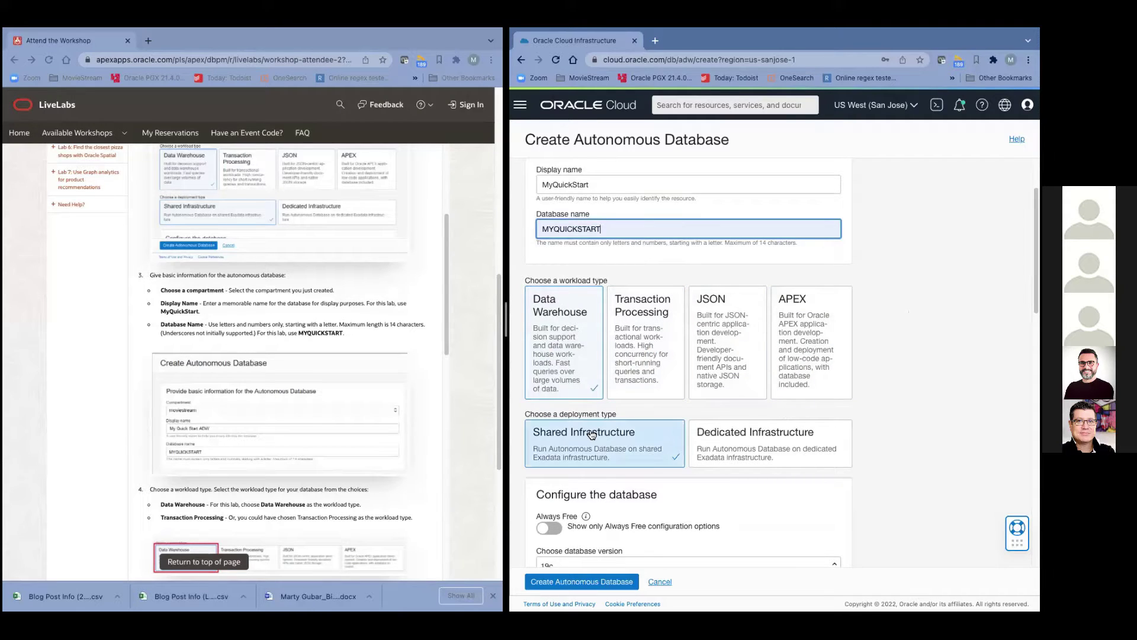
scroll(590, 430, down, 2)
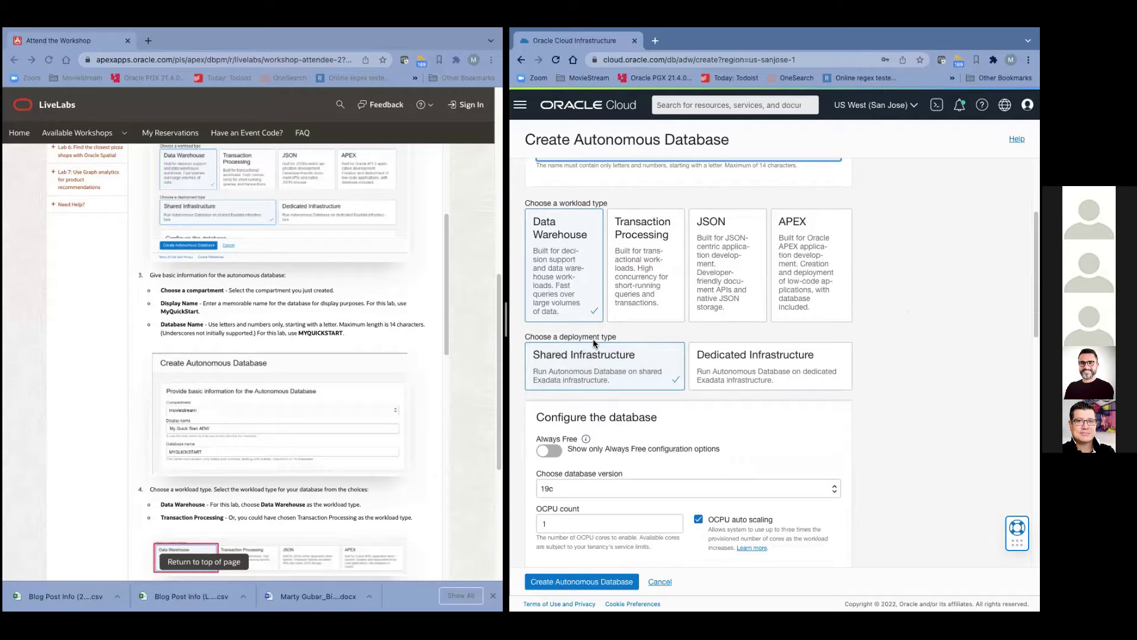
scroll(606, 412, down, 1)
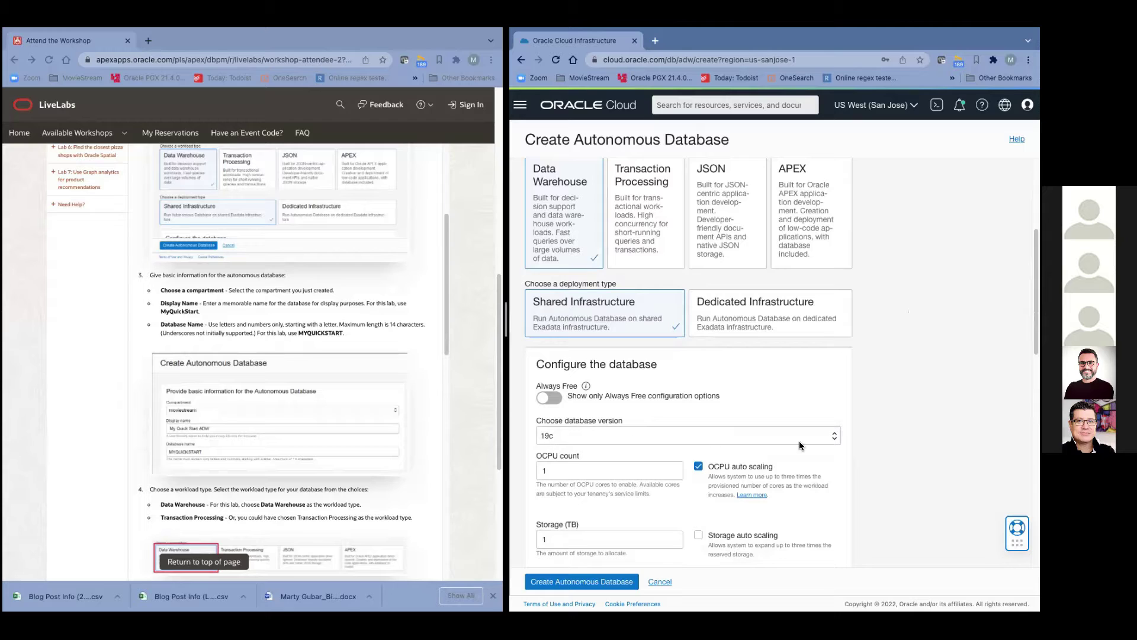
scroll(689, 356, down, 4)
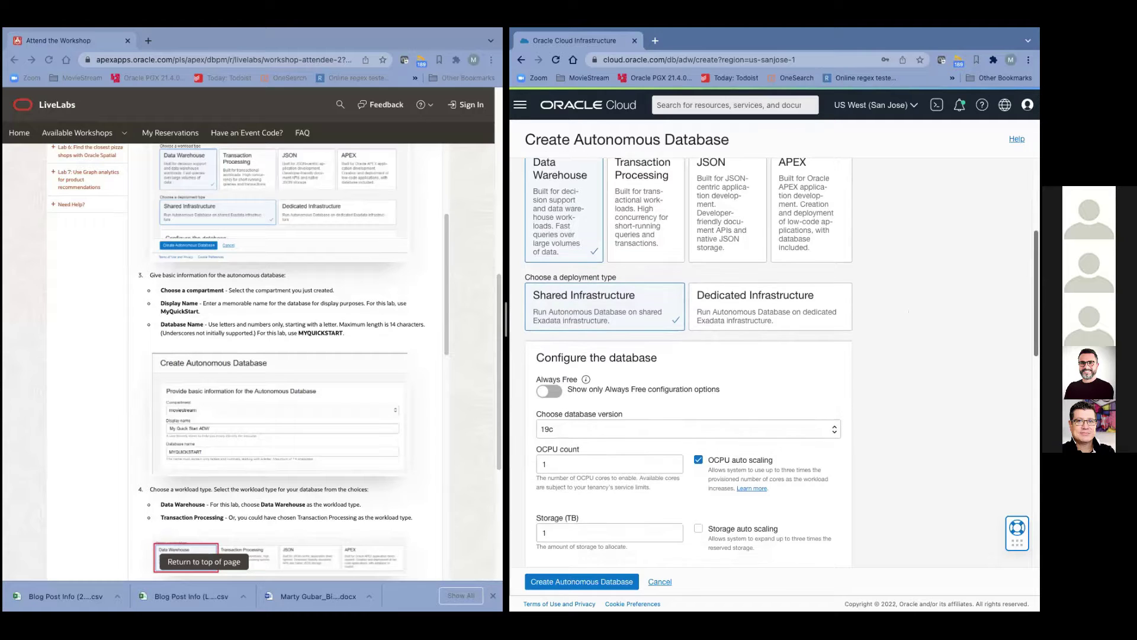
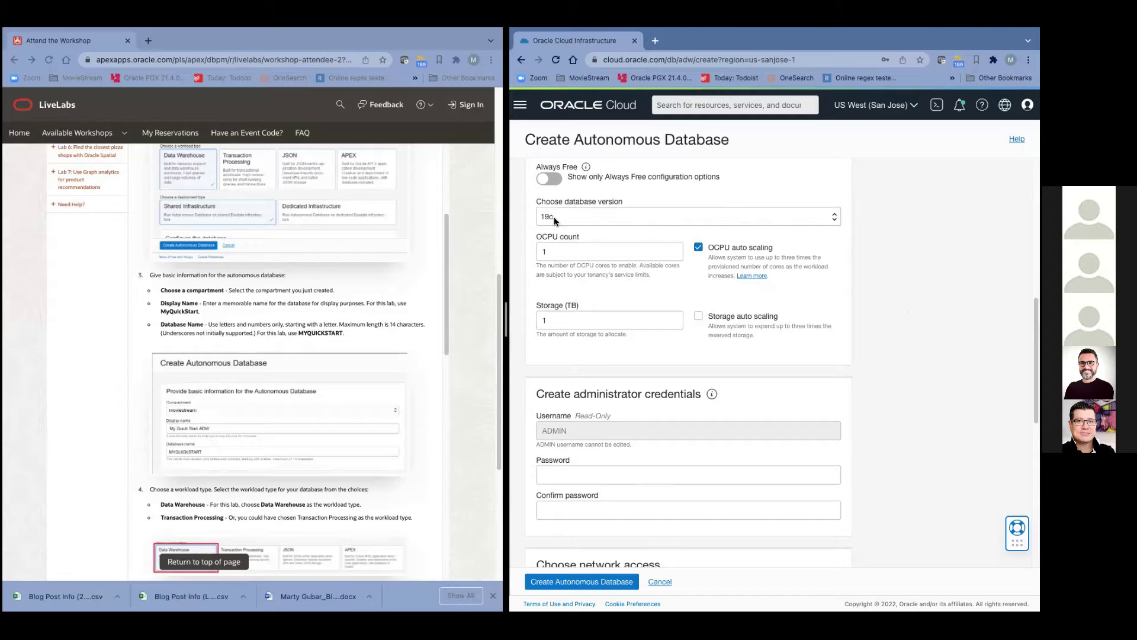
- Keep database version 19c and raise the OCPU count to 2
click(555, 219)
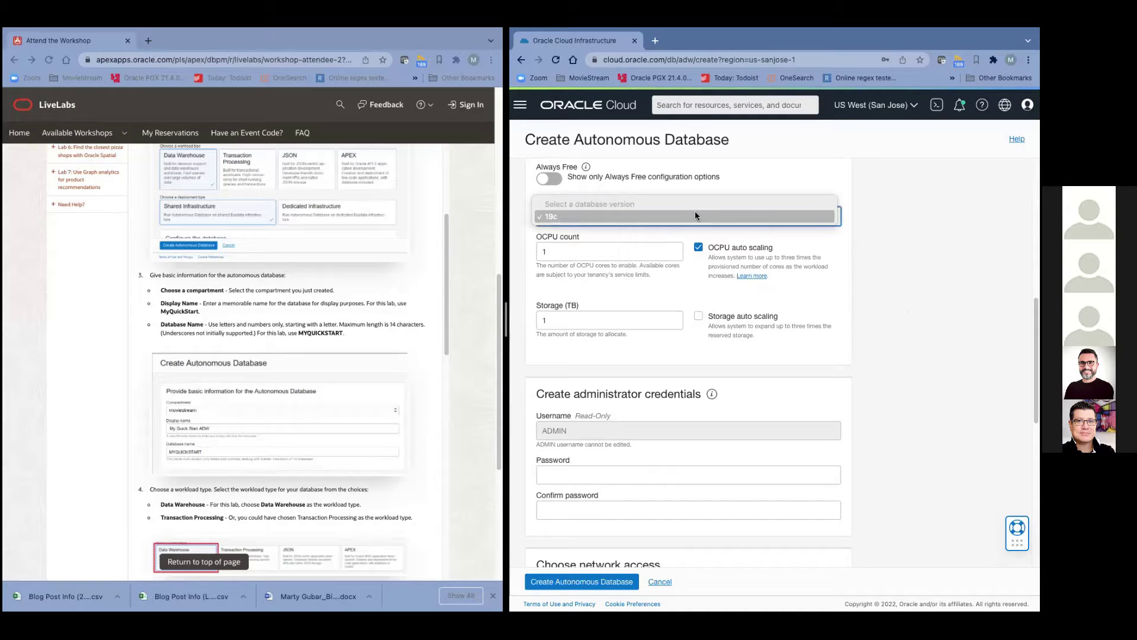
click(921, 228)
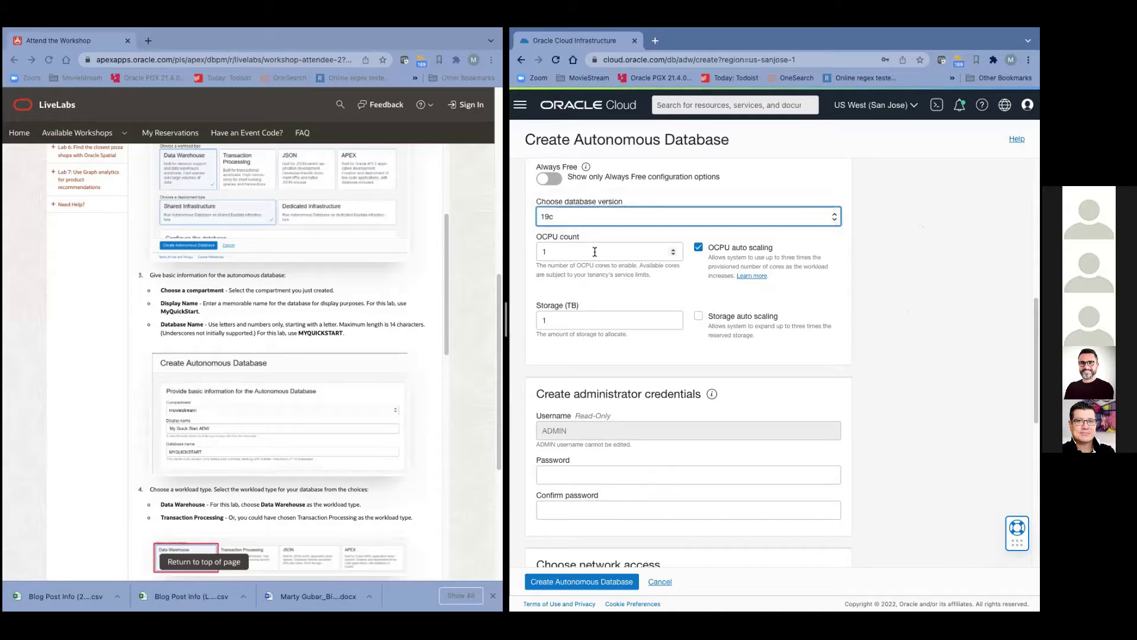
double_click(544, 255)
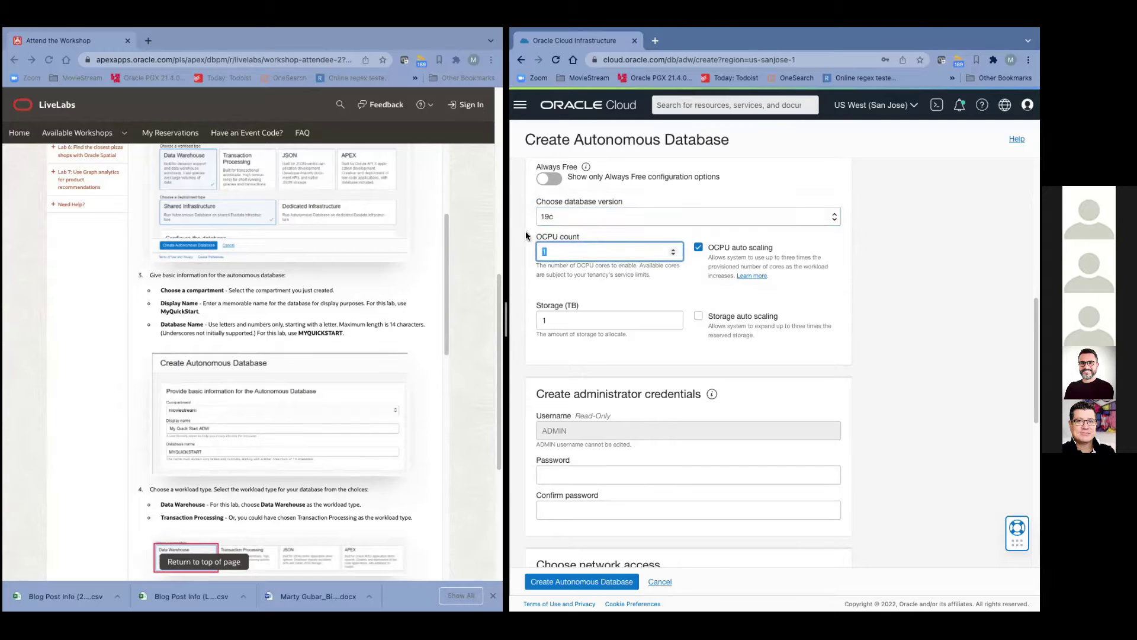
click(673, 250)
- Enter the ADMIN password and begin typing it into Confirm password
click(586, 474)
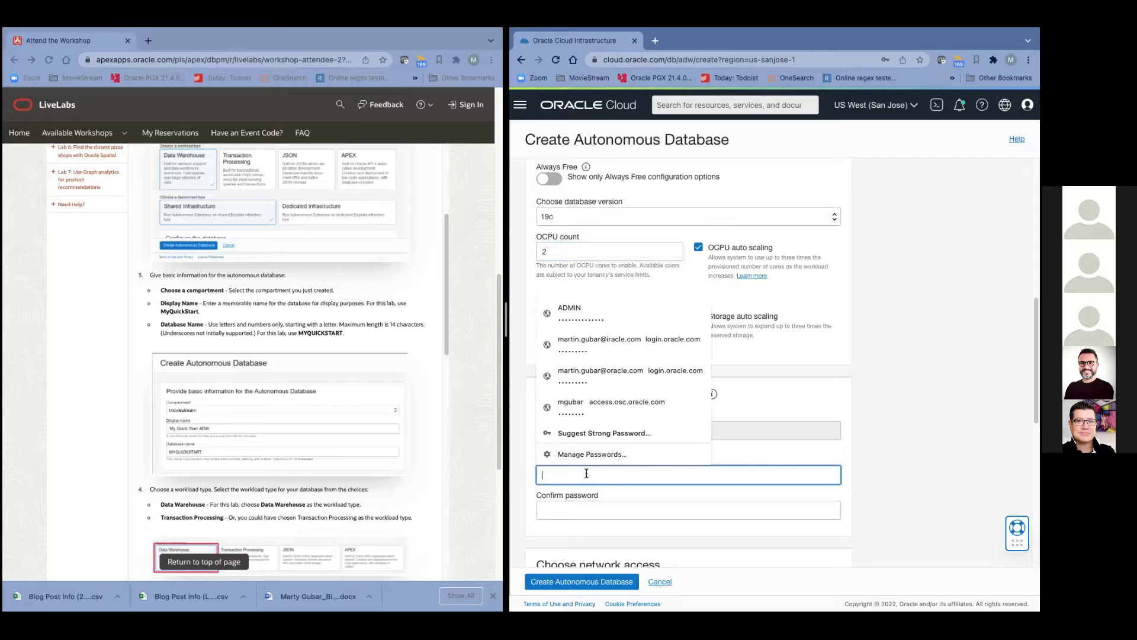
click(919, 422)
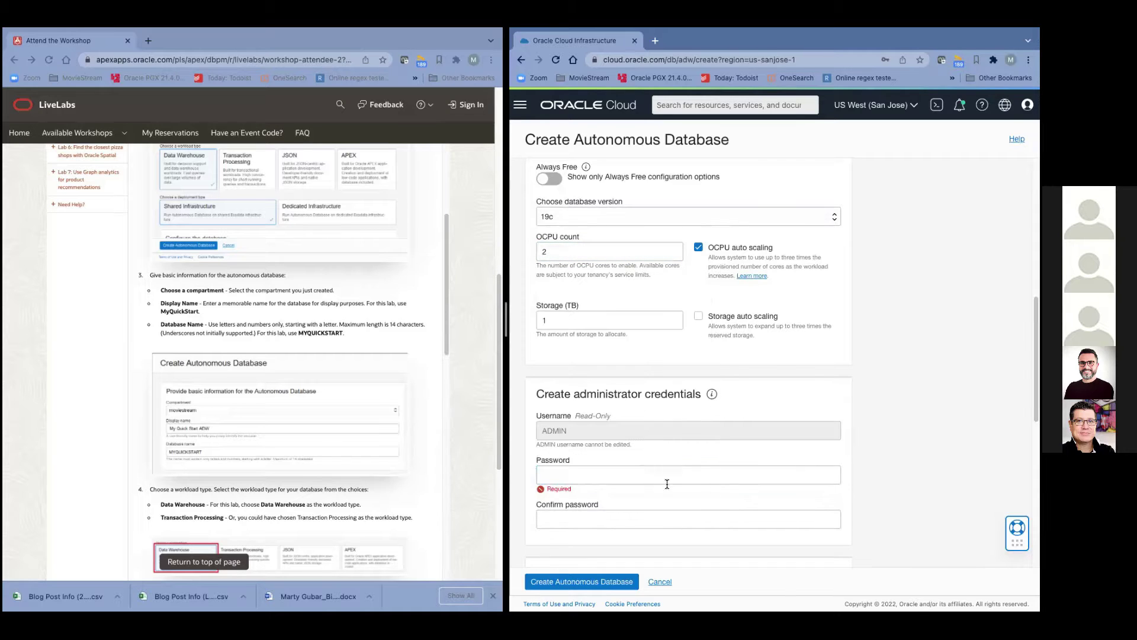
click(572, 475)
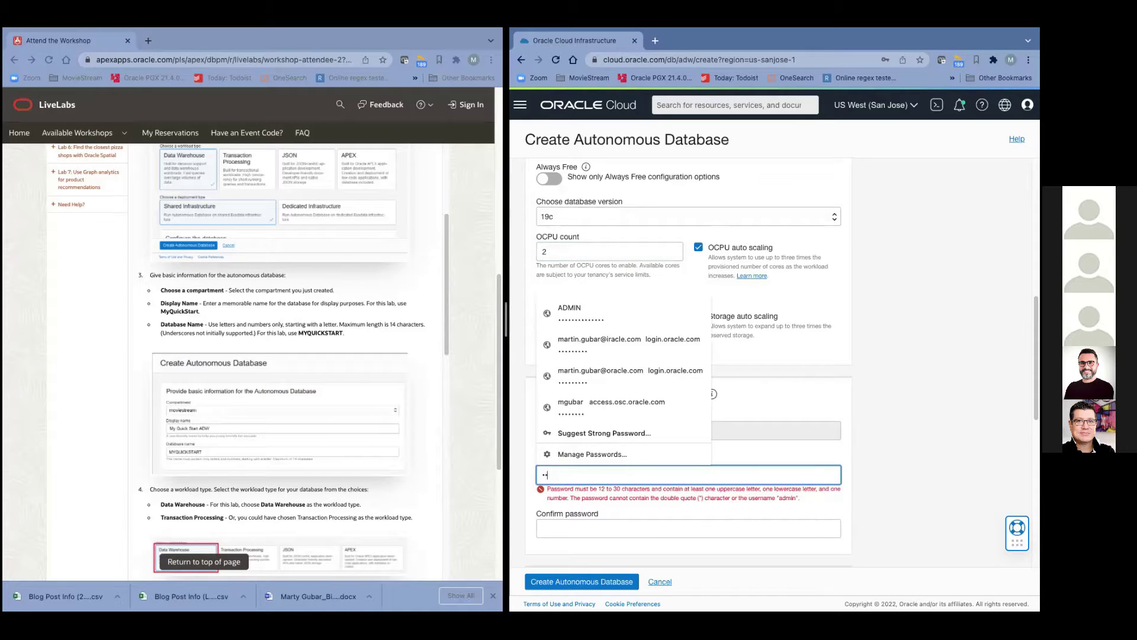
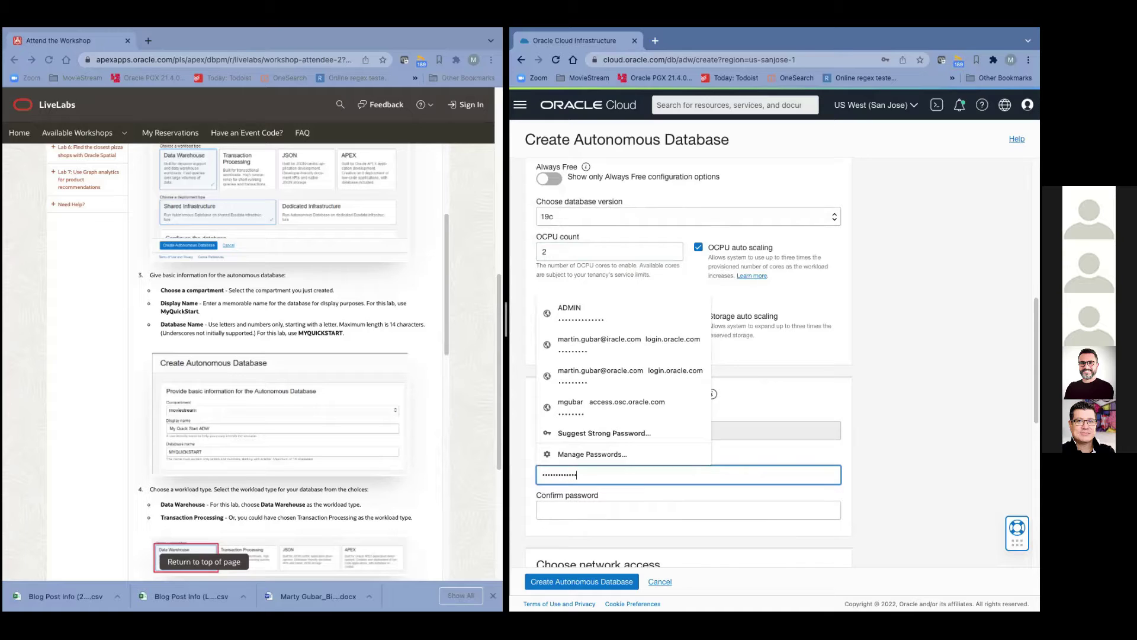
key(Tab)
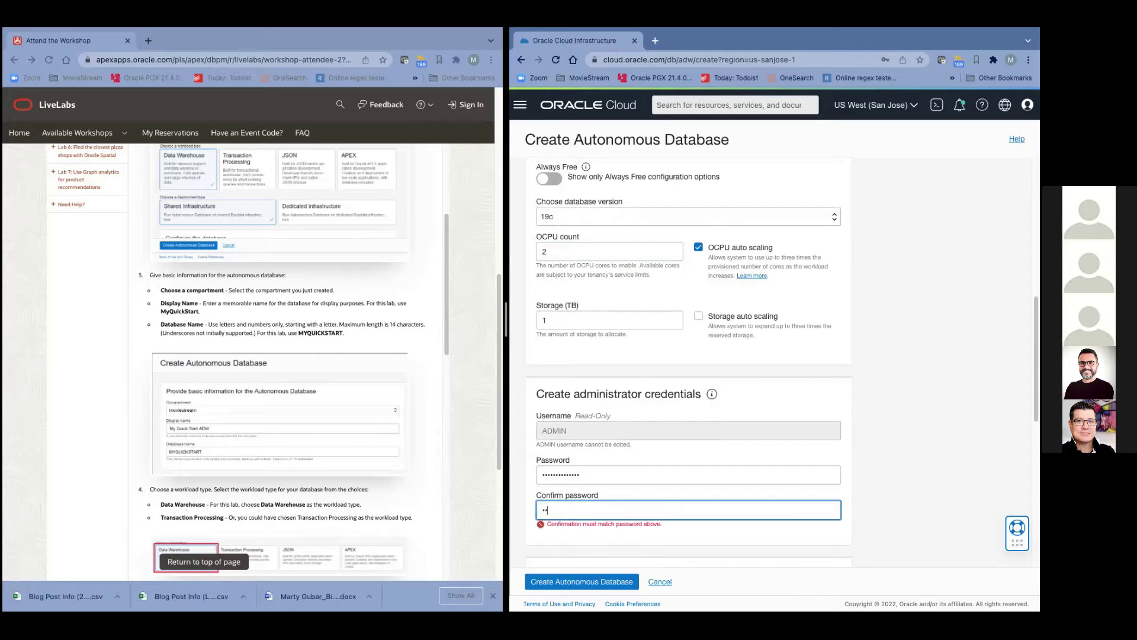
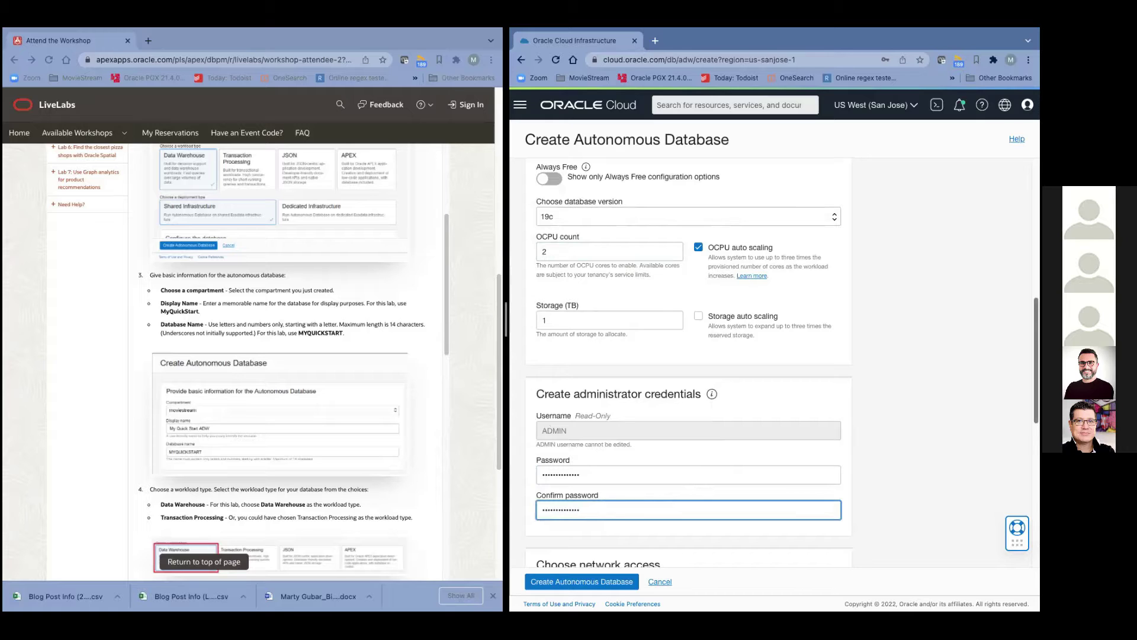
- Choose the Bring Your Own License (BYOL) license type and create the autonomous database
scroll(689, 363, down, 4)
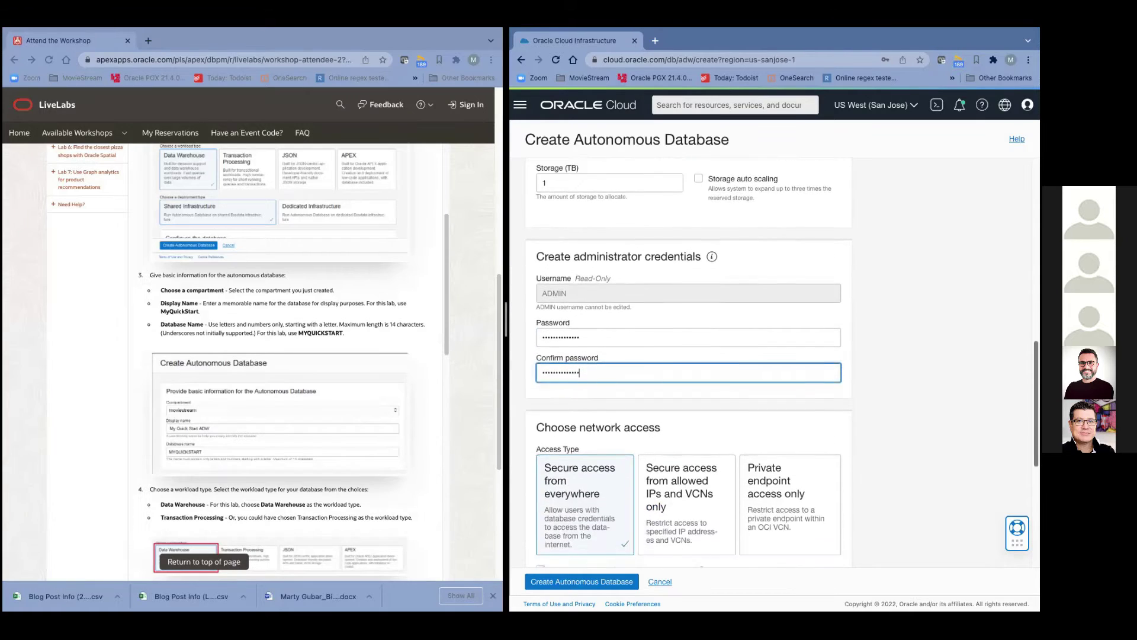
scroll(690, 363, down, 3)
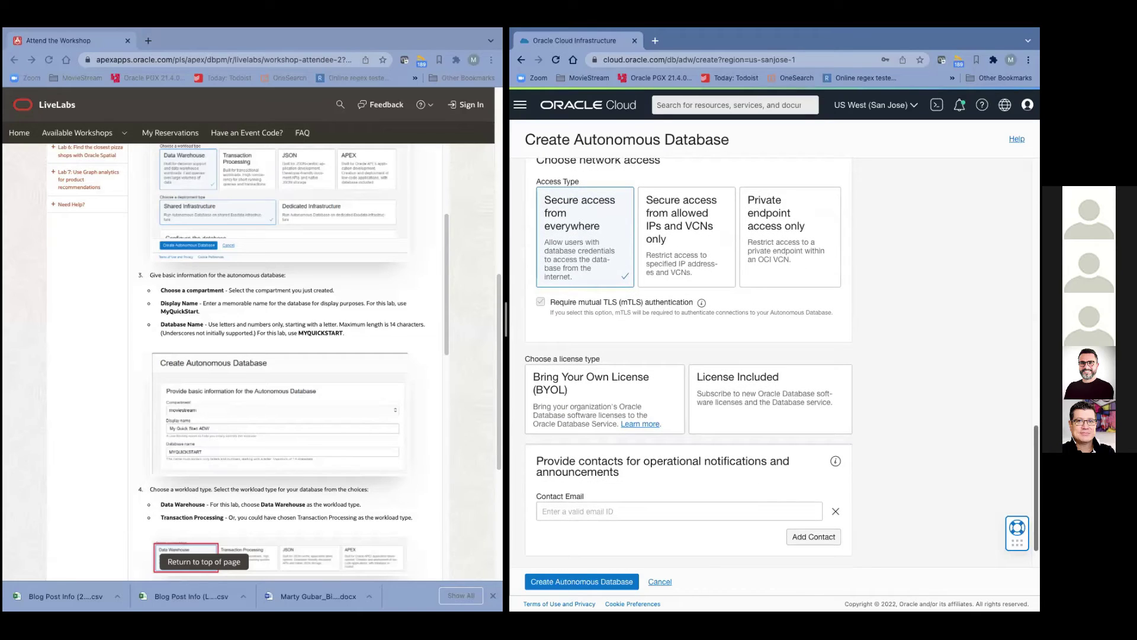
scroll(914, 403, up, 1)
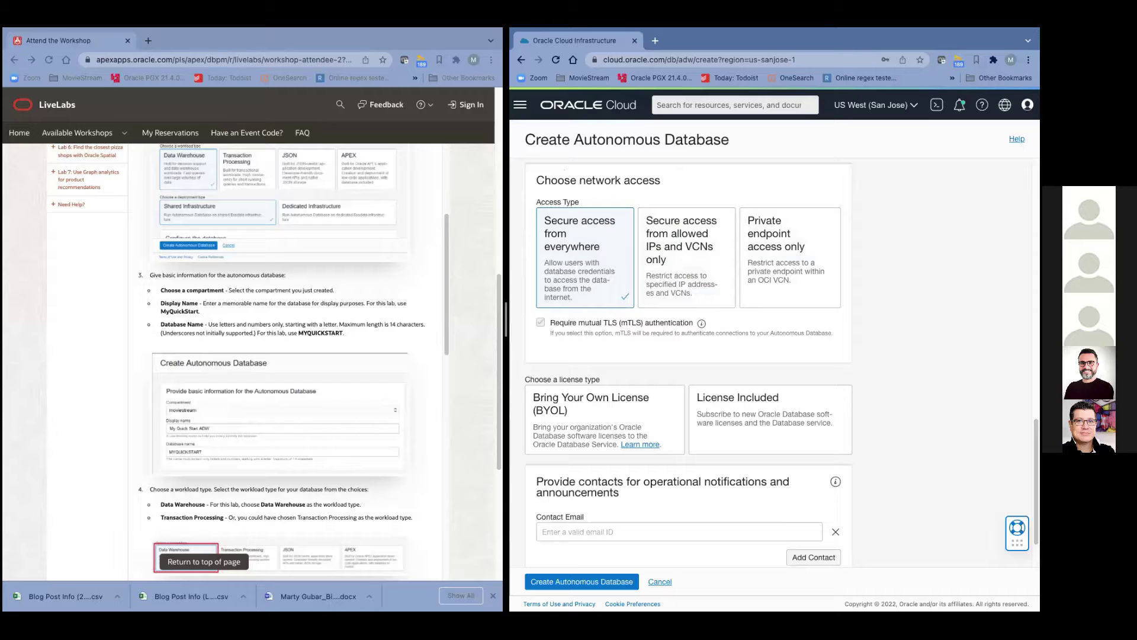
scroll(891, 331, down, 1)
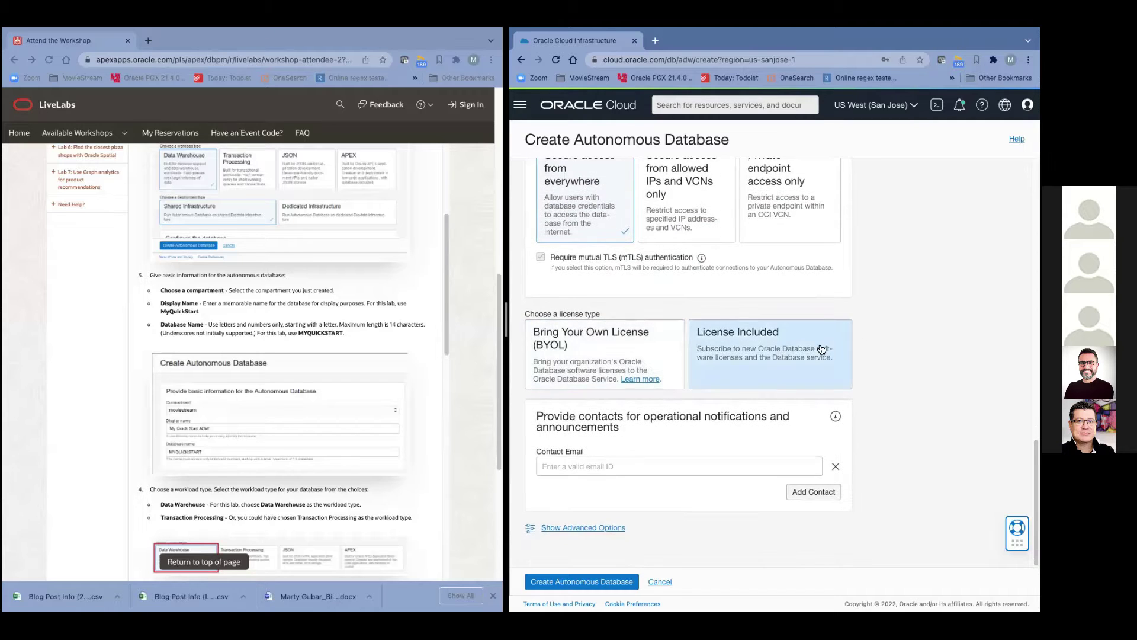
click(589, 362)
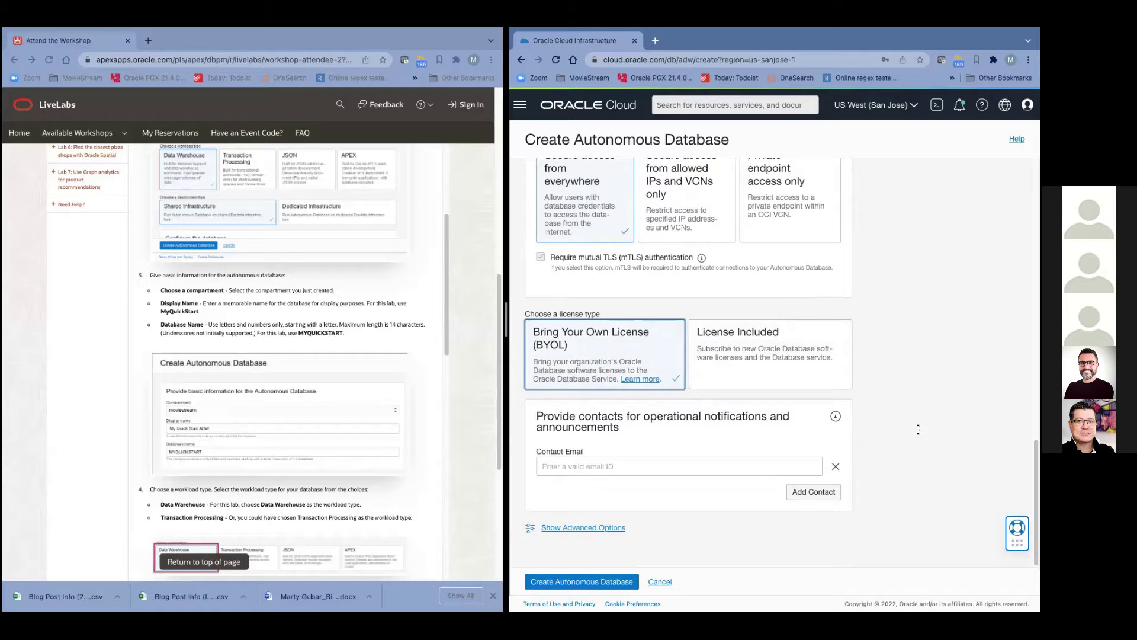
click(574, 581)
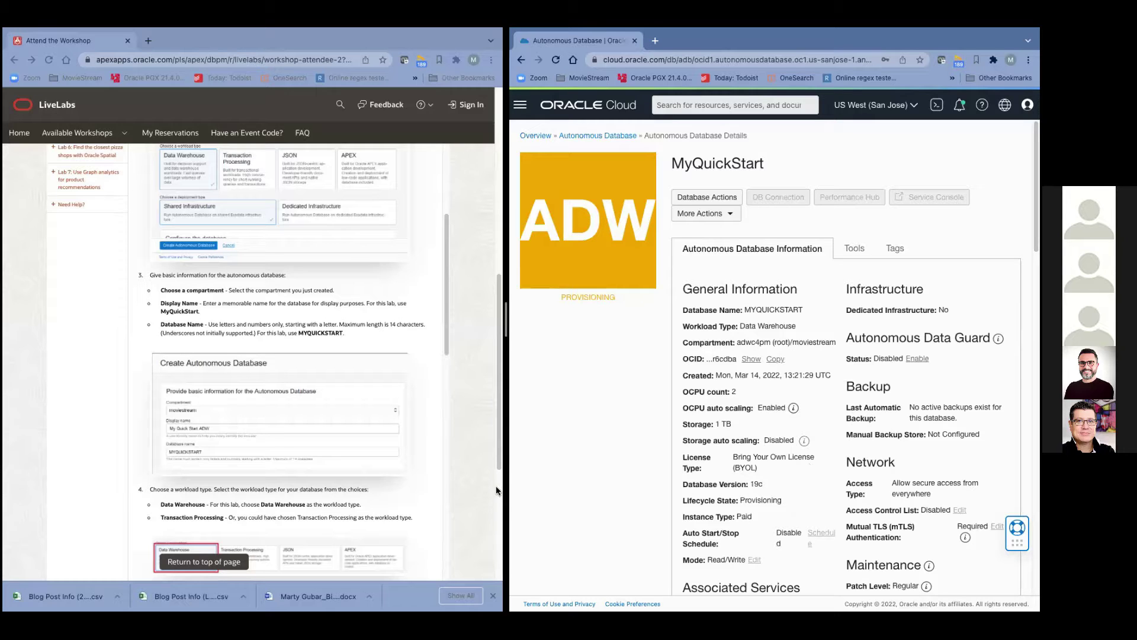
- Scroll to the top of MyQuickStart's Provisioning details page and widen the console window
scroll(293, 344, up, 5)
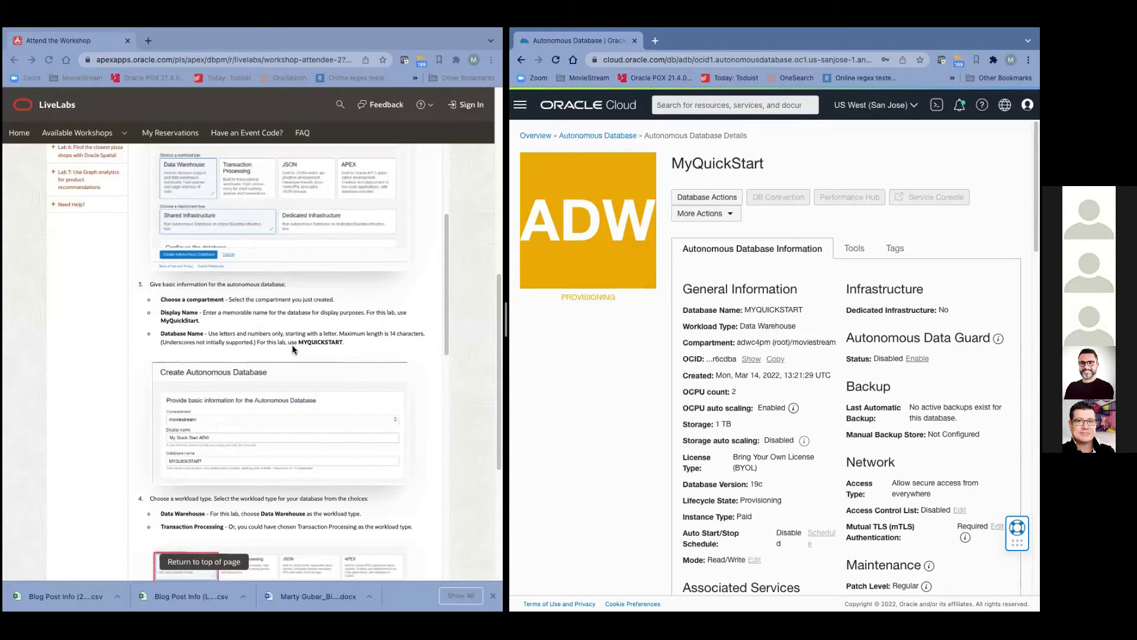
scroll(224, 275, up, 1)
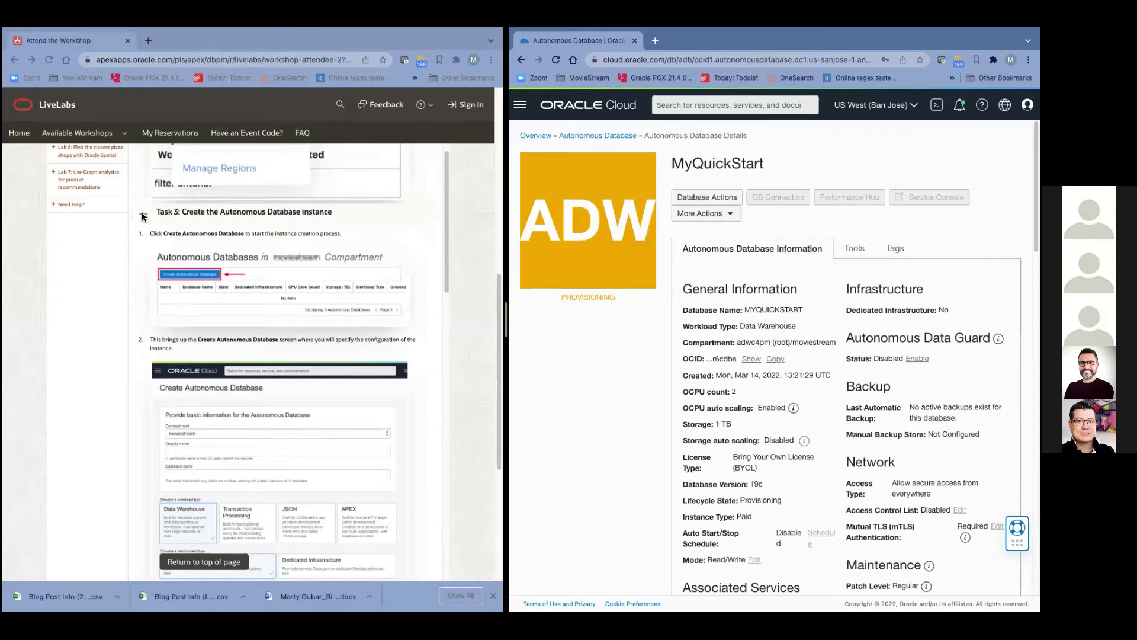
drag(501, 380, 389, 378)
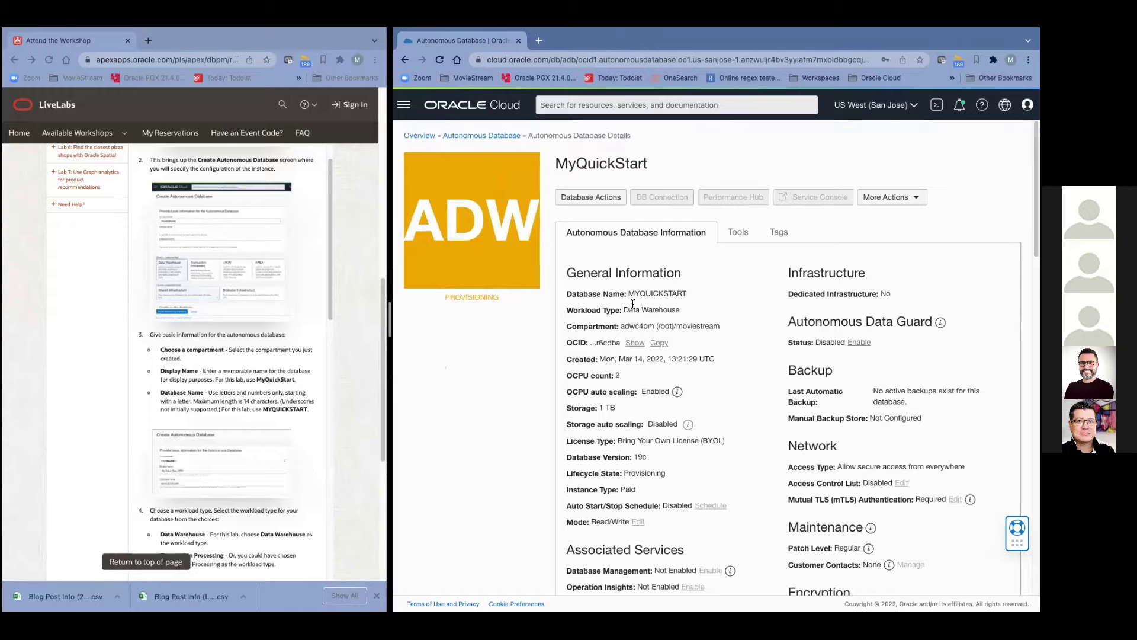
- Highlight Data Warehouse workload, 2 OCPUs and enabled auto scaling while MyQuickStart becomes Available
drag(623, 308, 681, 311)
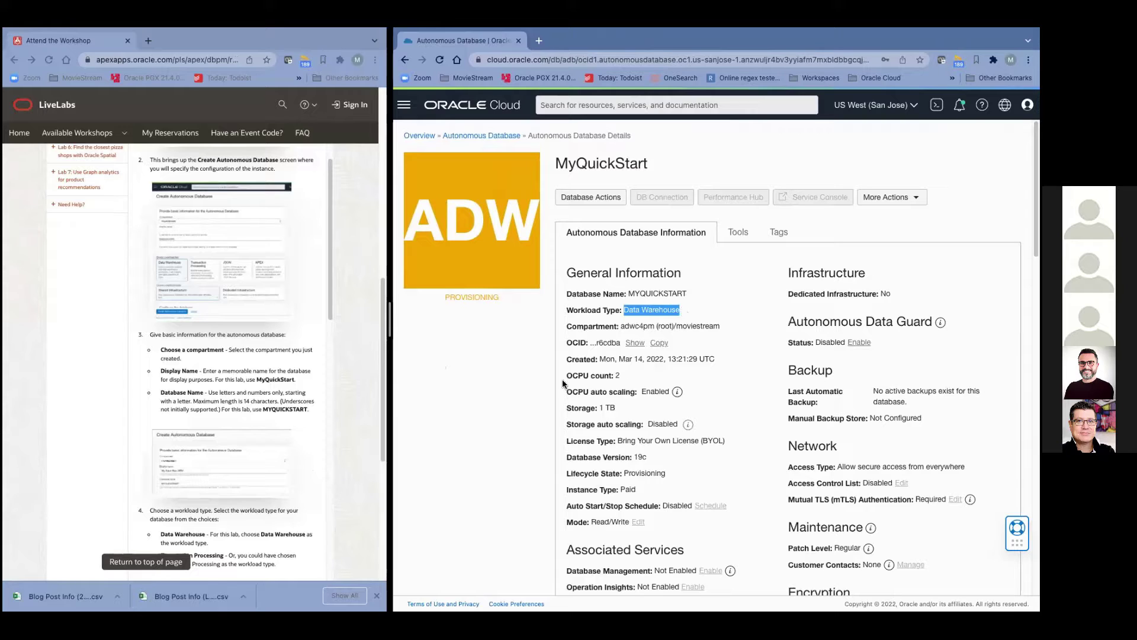
drag(566, 375, 616, 374)
double_click(616, 374)
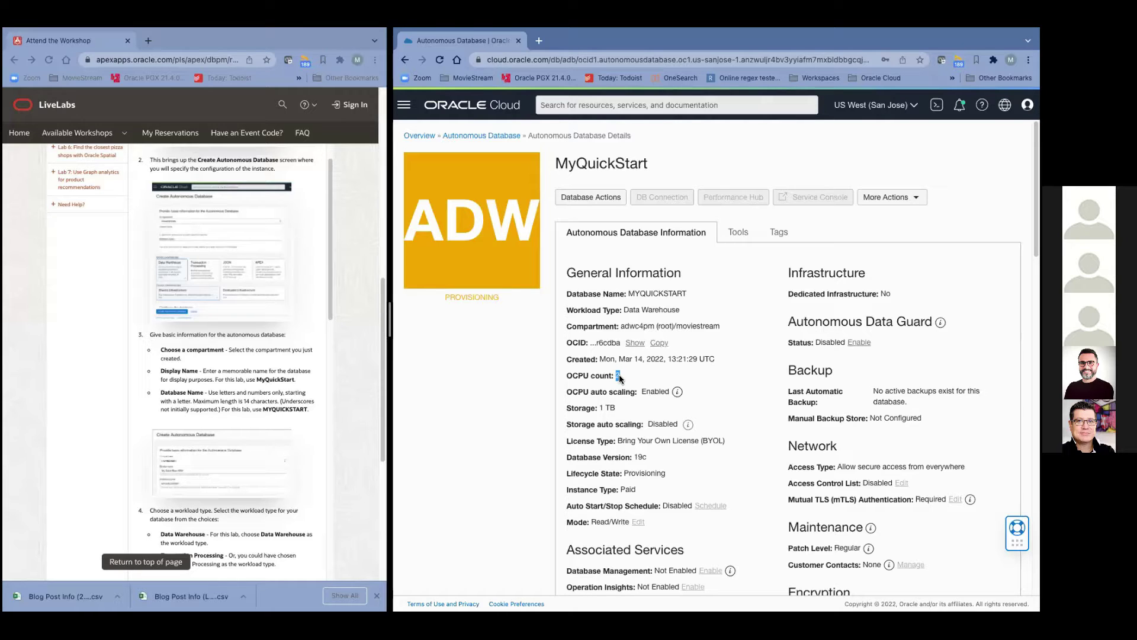
drag(642, 392, 620, 377)
mouse_move(563, 392)
mouse_down()
mouse_move(627, 390)
mouse_move(567, 376)
mouse_move(613, 375)
mouse_move(614, 408)
mouse_move(569, 408)
mouse_up()
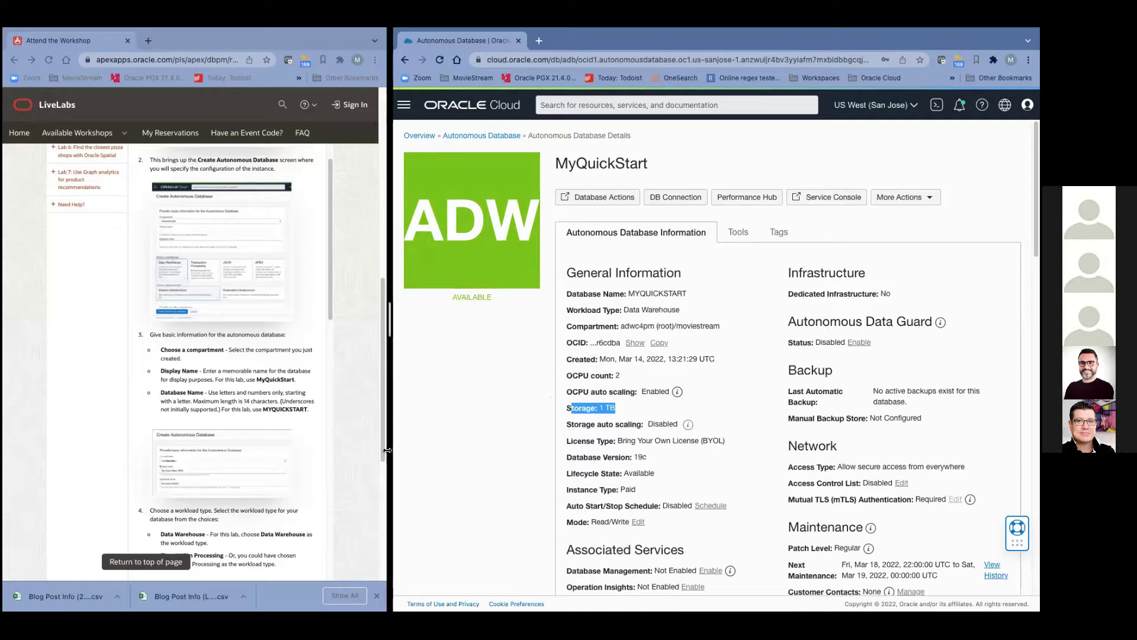
drag(450, 294, 502, 295)
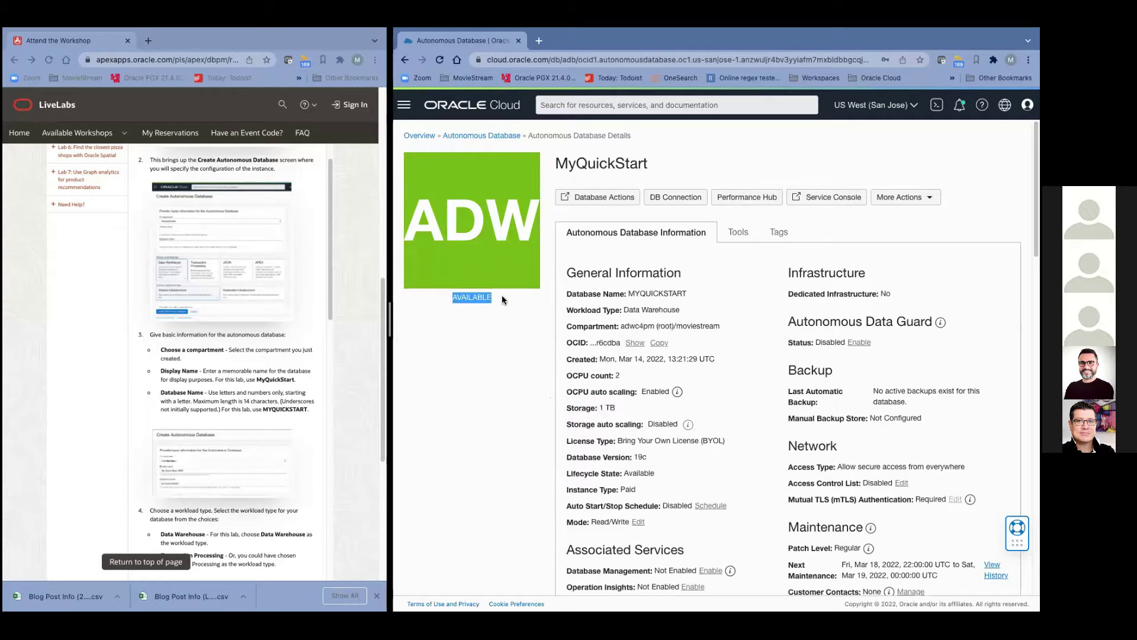
drag(397, 364, 557, 379)
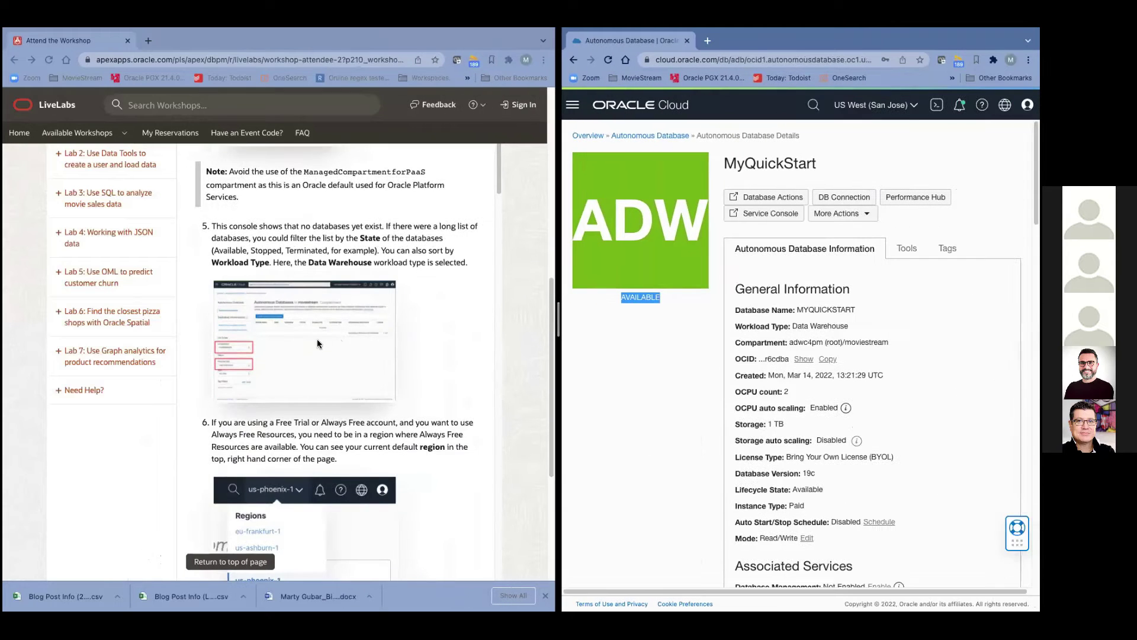
scroll(865, 404, down, 3)
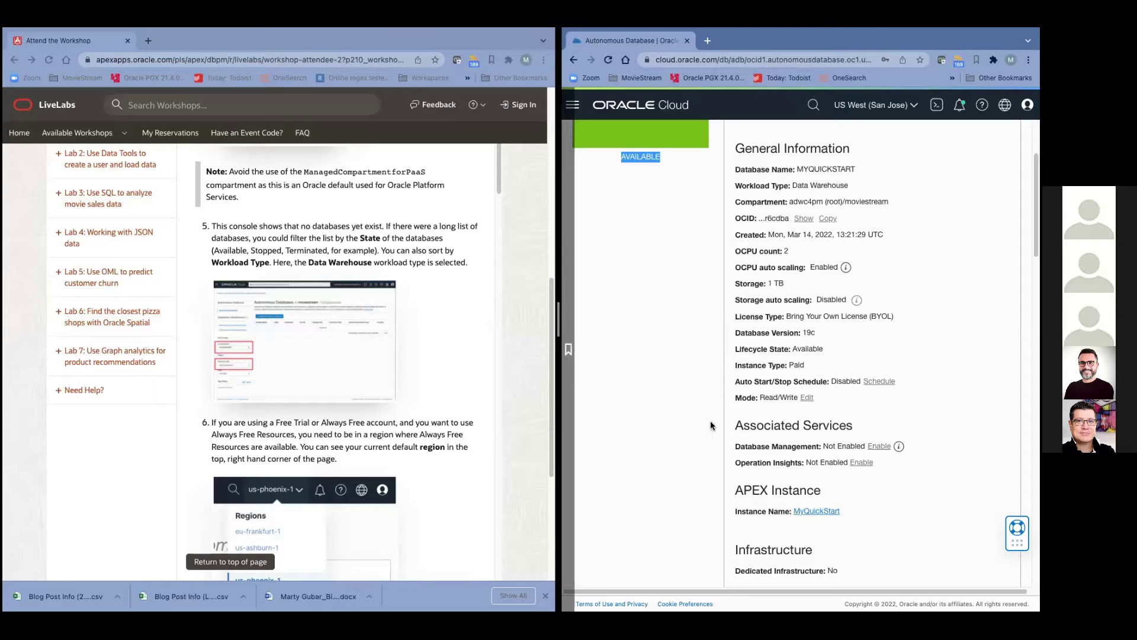
scroll(225, 342, up, 1)
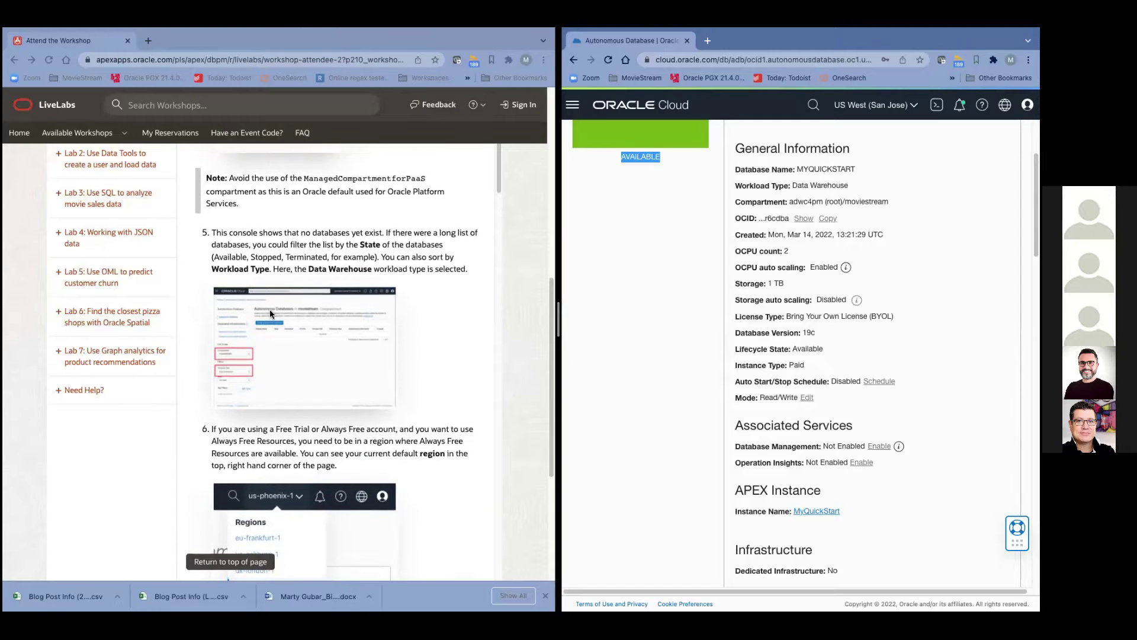
drag(551, 318, 548, 241)
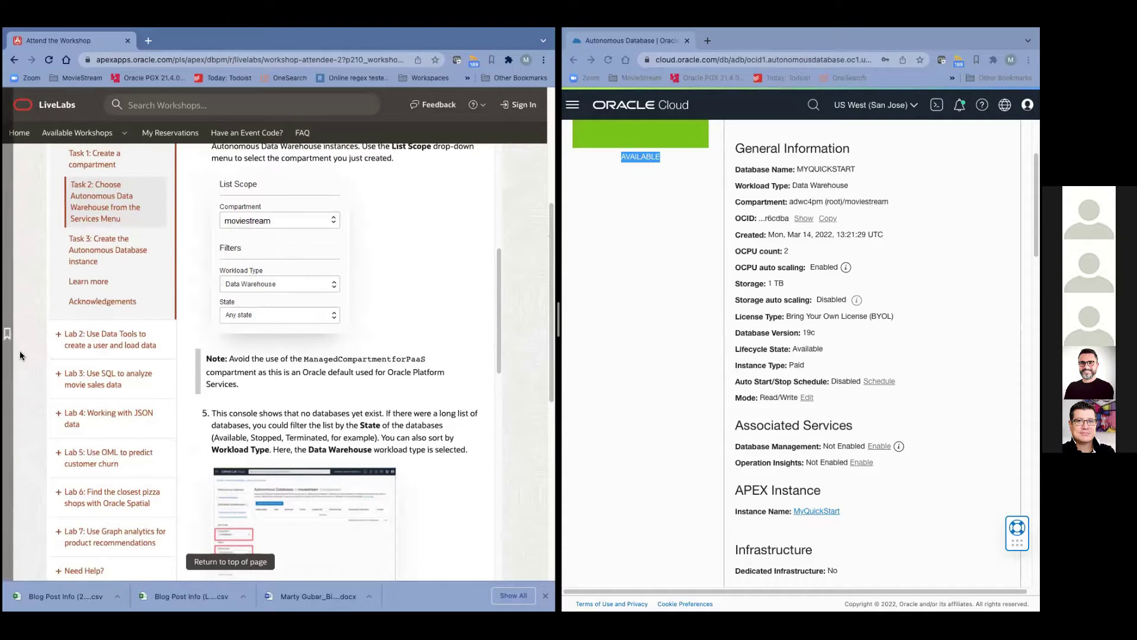
scroll(489, 232, up, 1)
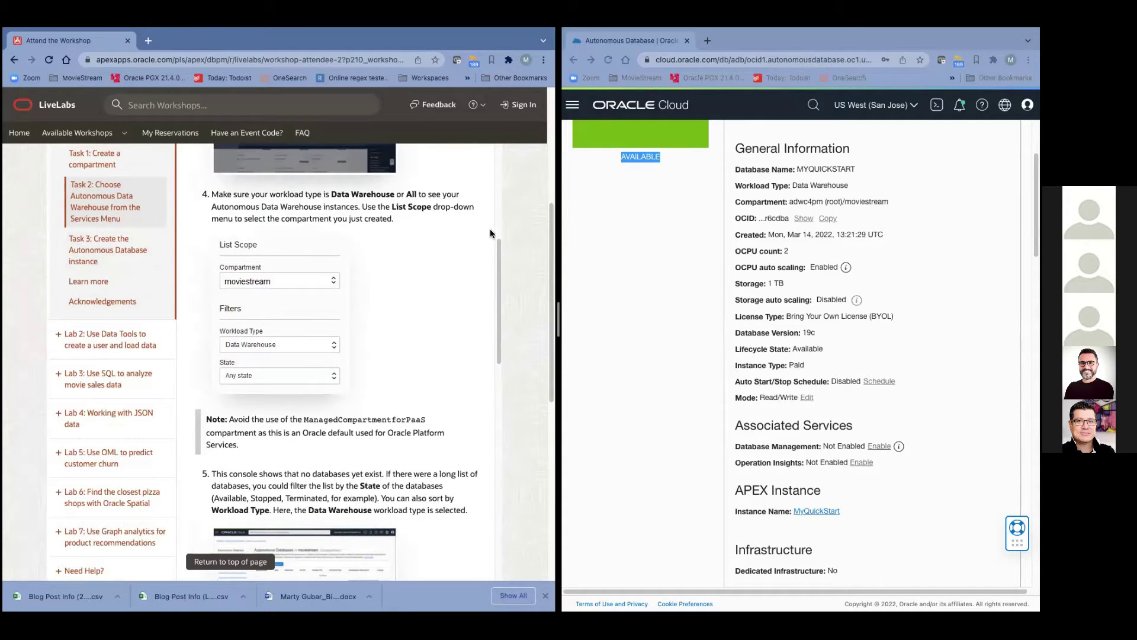
scroll(546, 201, up, 1)
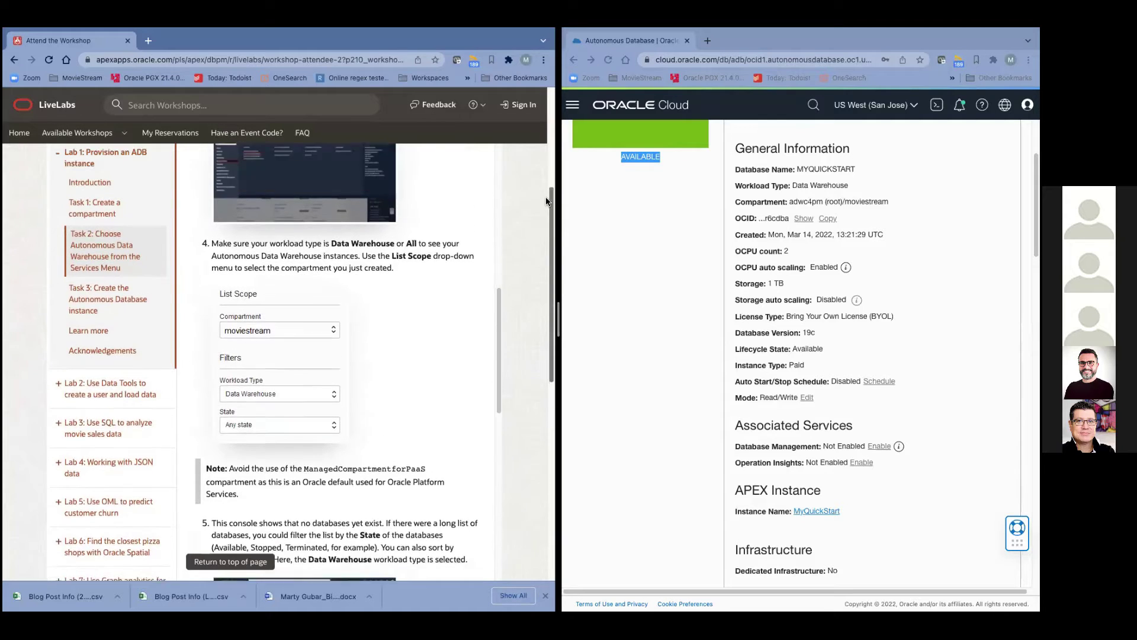
scroll(546, 201, up, 1)
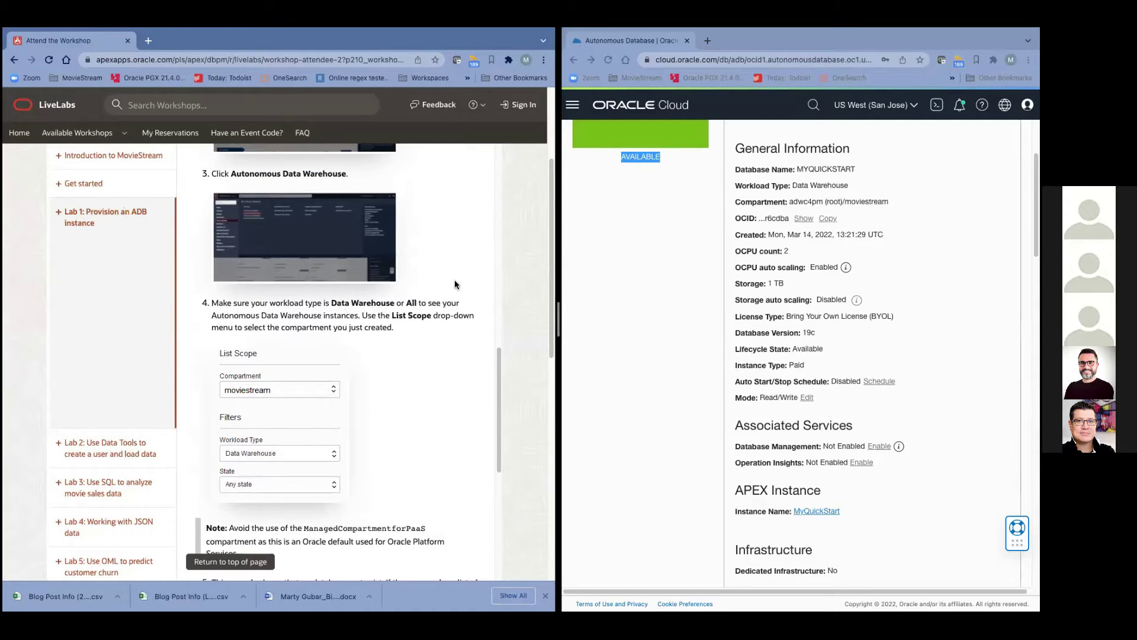
mouse_move(552, 270)
mouse_down()
mouse_move(557, 314)
mouse_move(555, 292)
mouse_up()
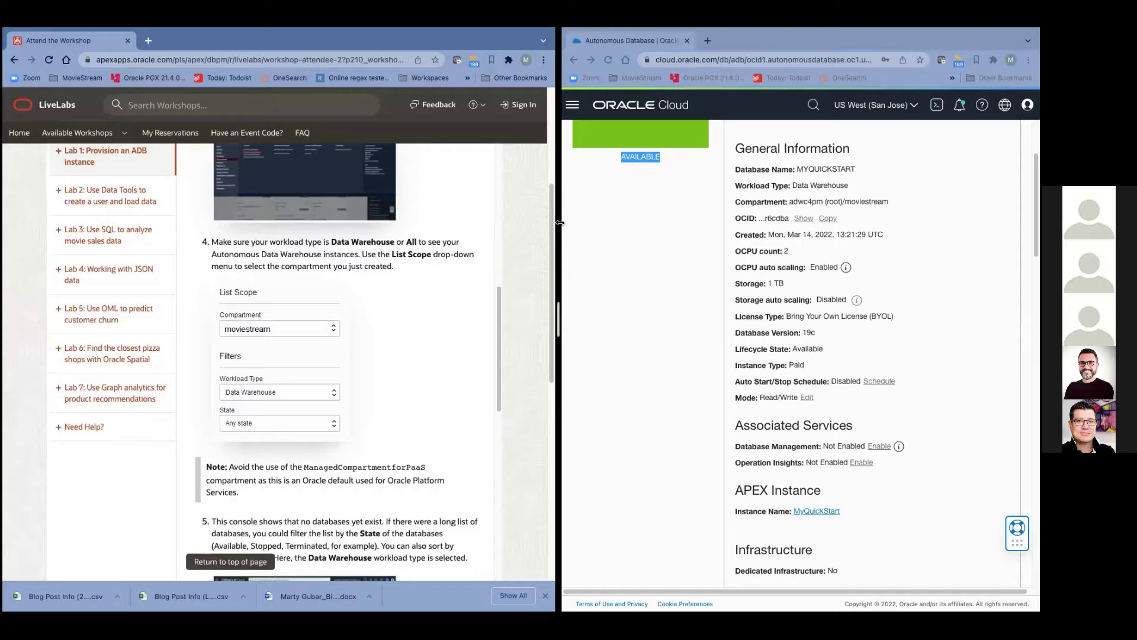
- Open Lab 2 Task 1 'Create a database user', widen the console, and launch Database Actions
click(58, 194)
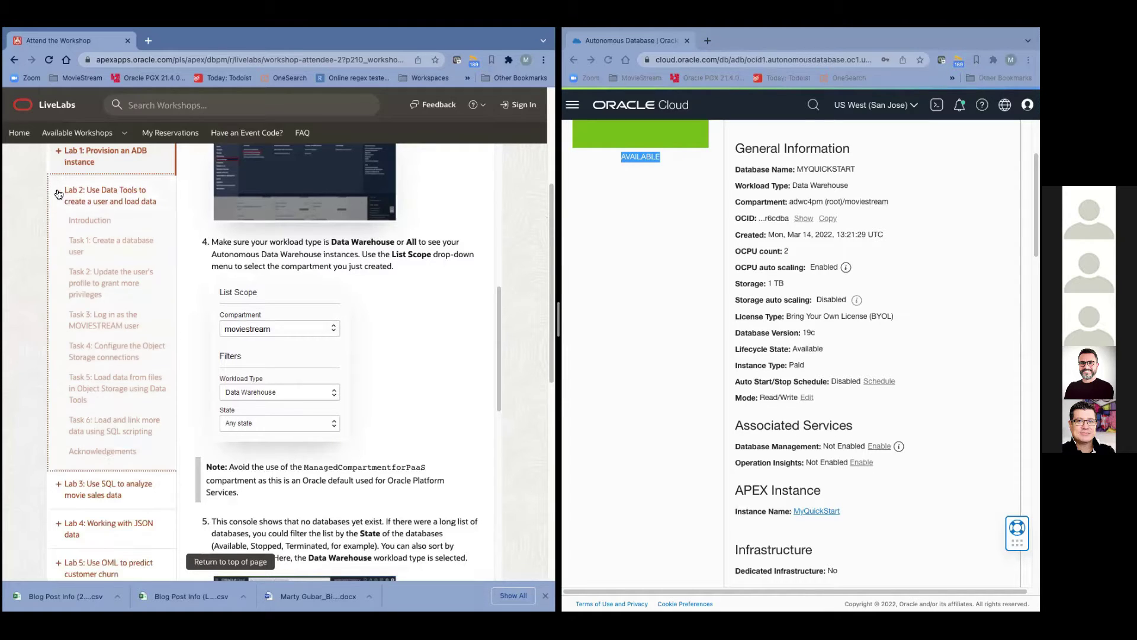
click(114, 243)
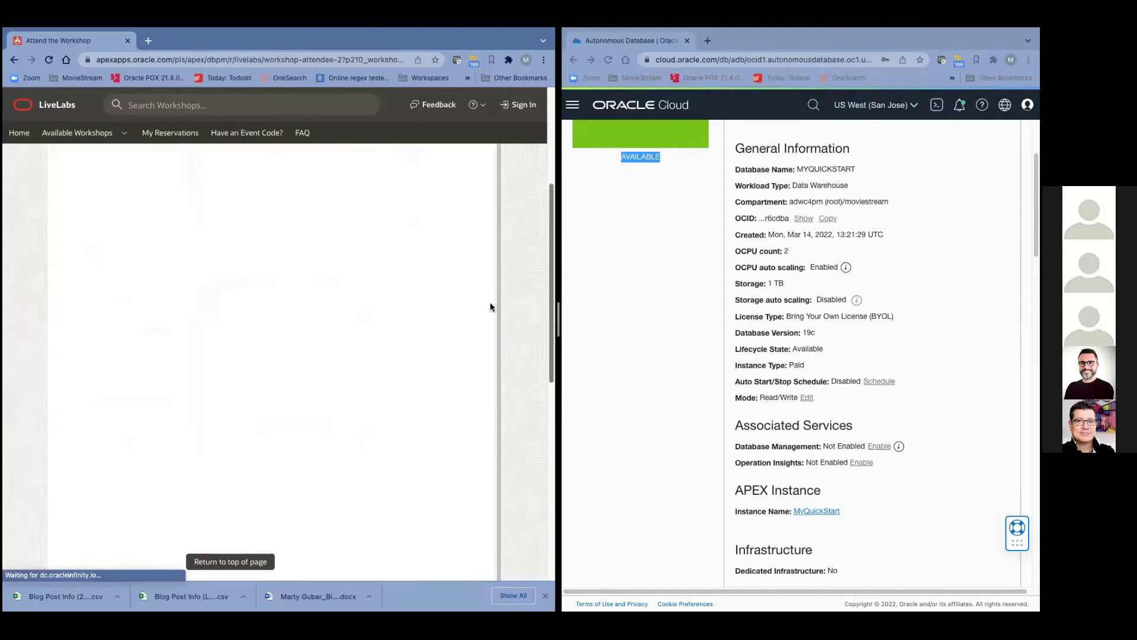
drag(555, 295, 437, 295)
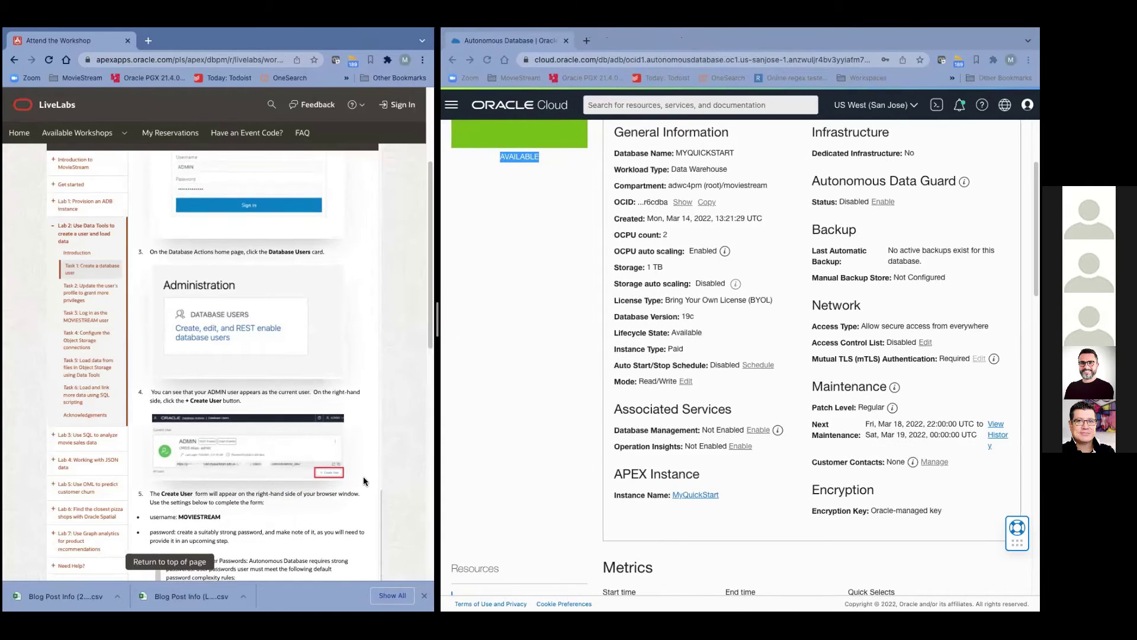
click(514, 351)
scroll(514, 350, up, 3)
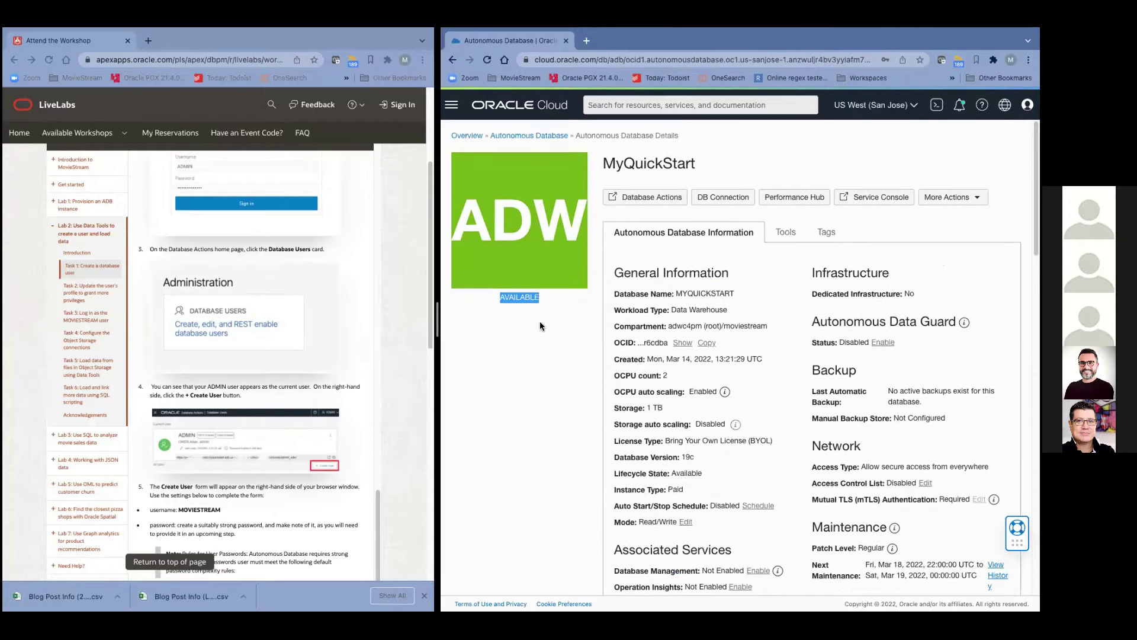
click(647, 197)
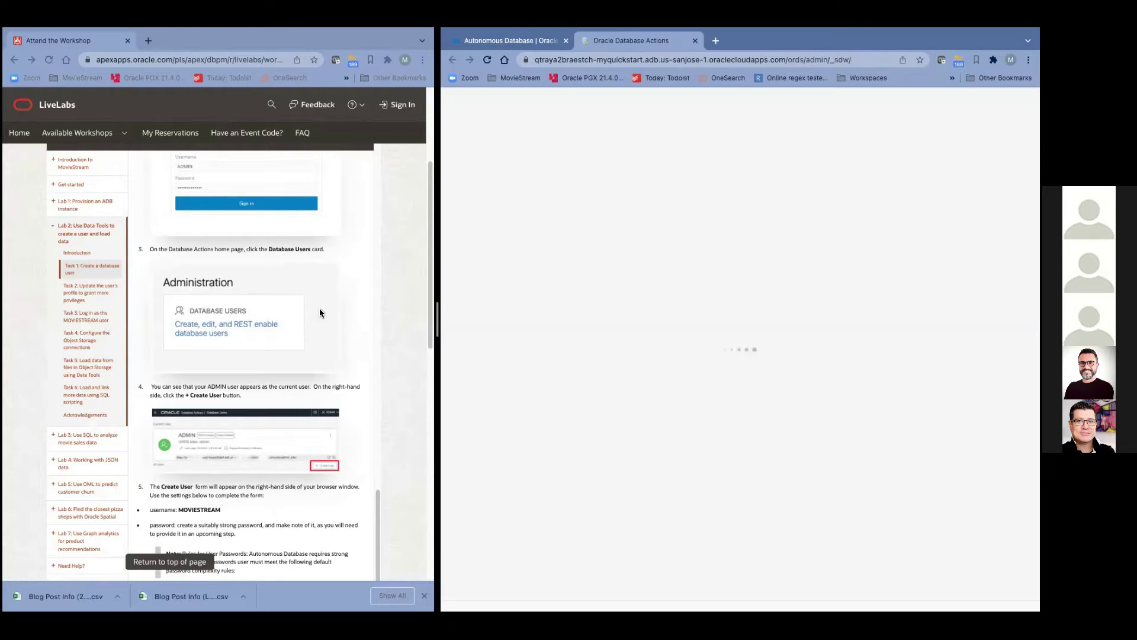
- Browse the Database Actions launchpad and open Database Users under Administration
scroll(286, 330, down, 6)
scroll(282, 330, down, 1)
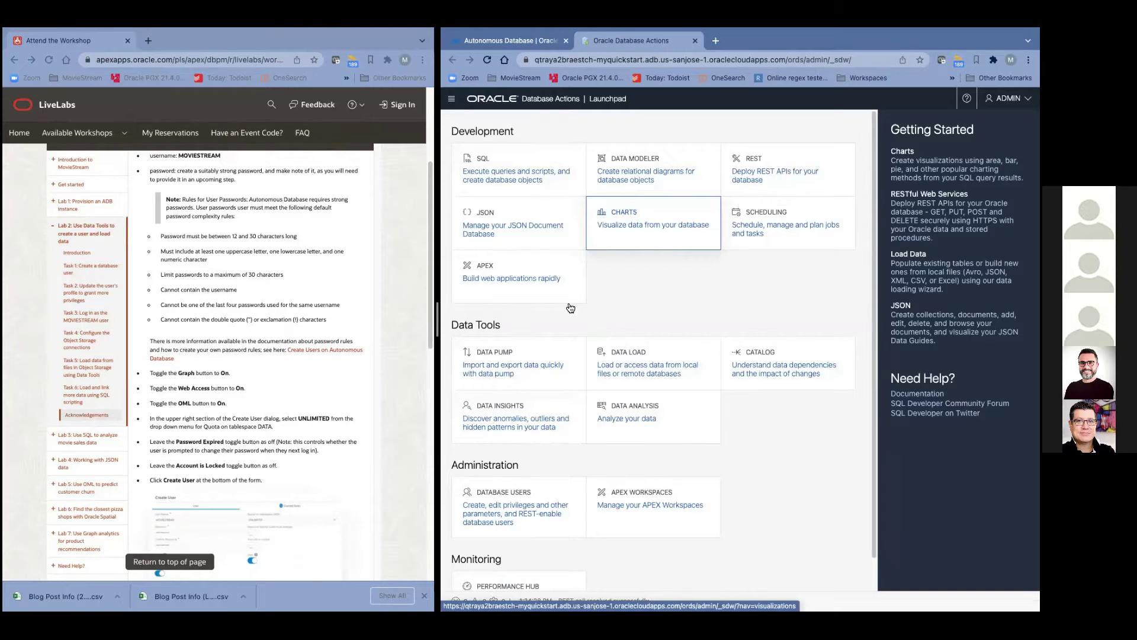
scroll(551, 400, down, 1)
scroll(272, 380, down, 5)
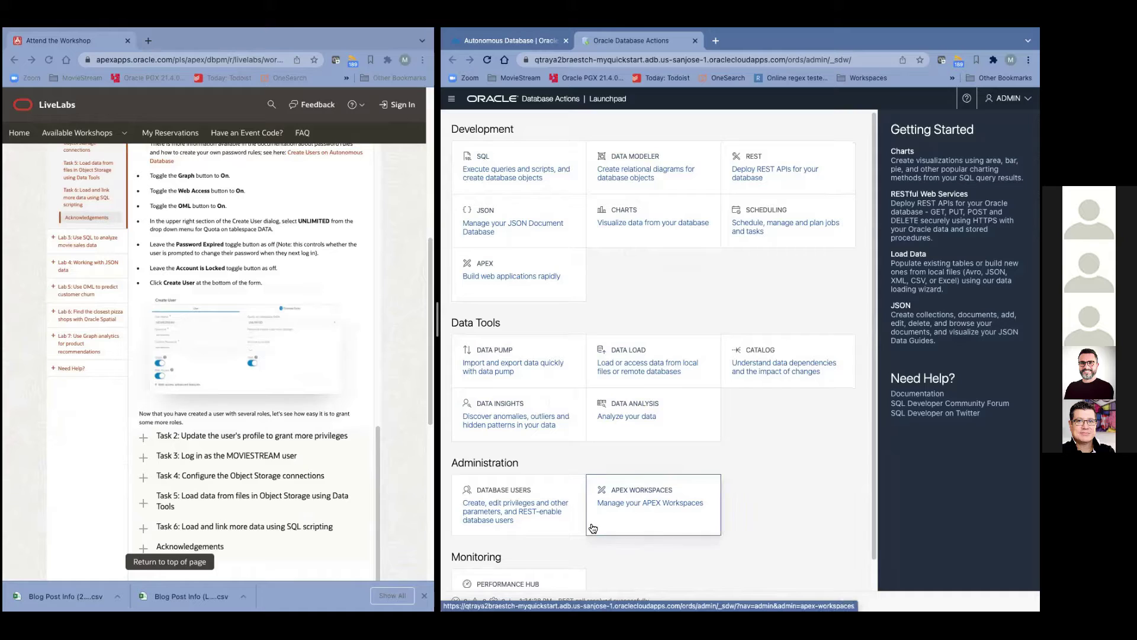
click(506, 509)
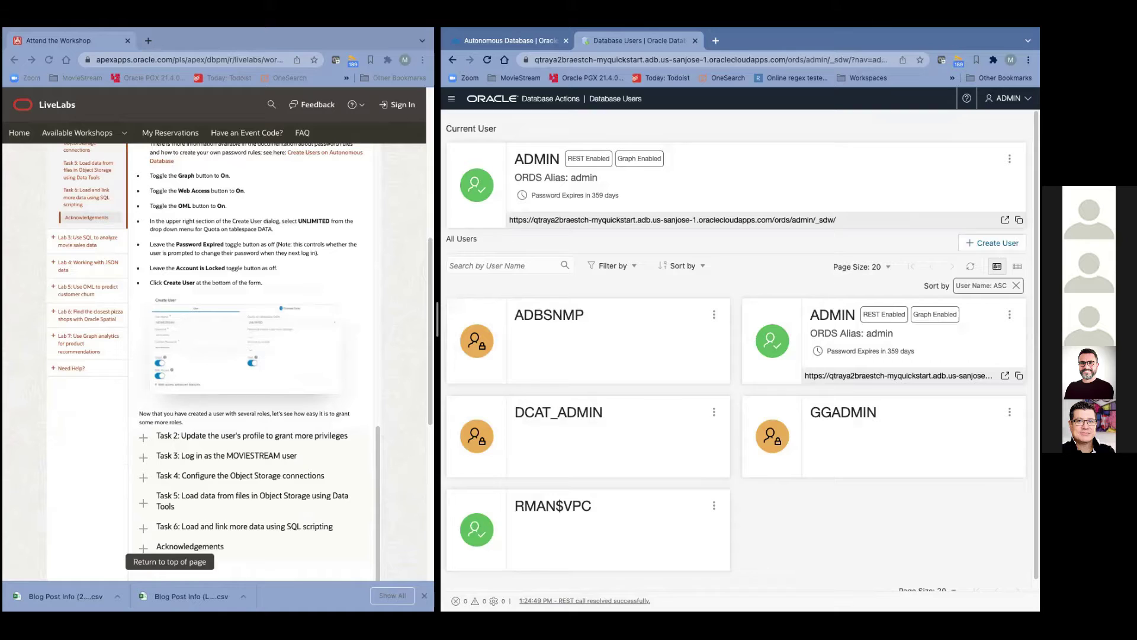
- Start a new user named MOVIESTREAM and enter its password
click(992, 243)
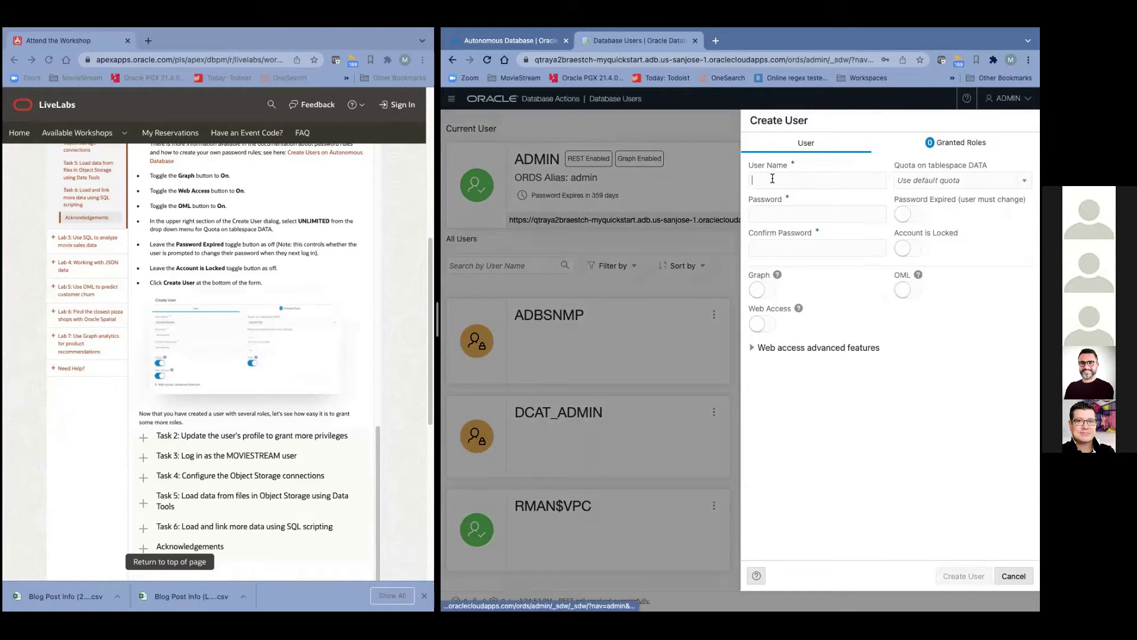
text(MOVIESTREAM)
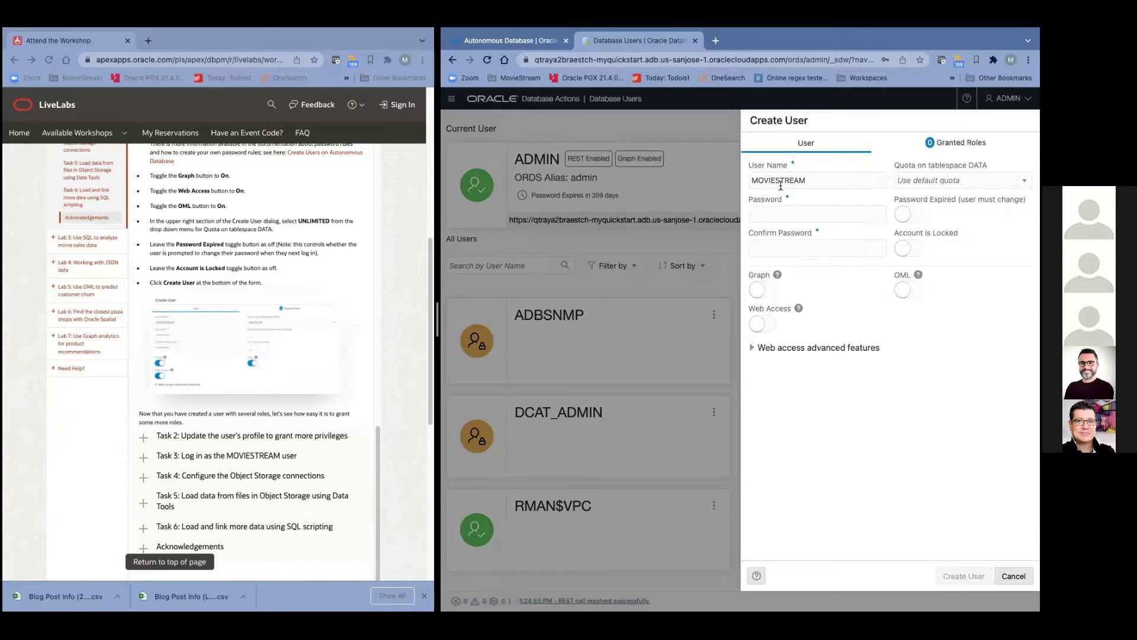
click(809, 218)
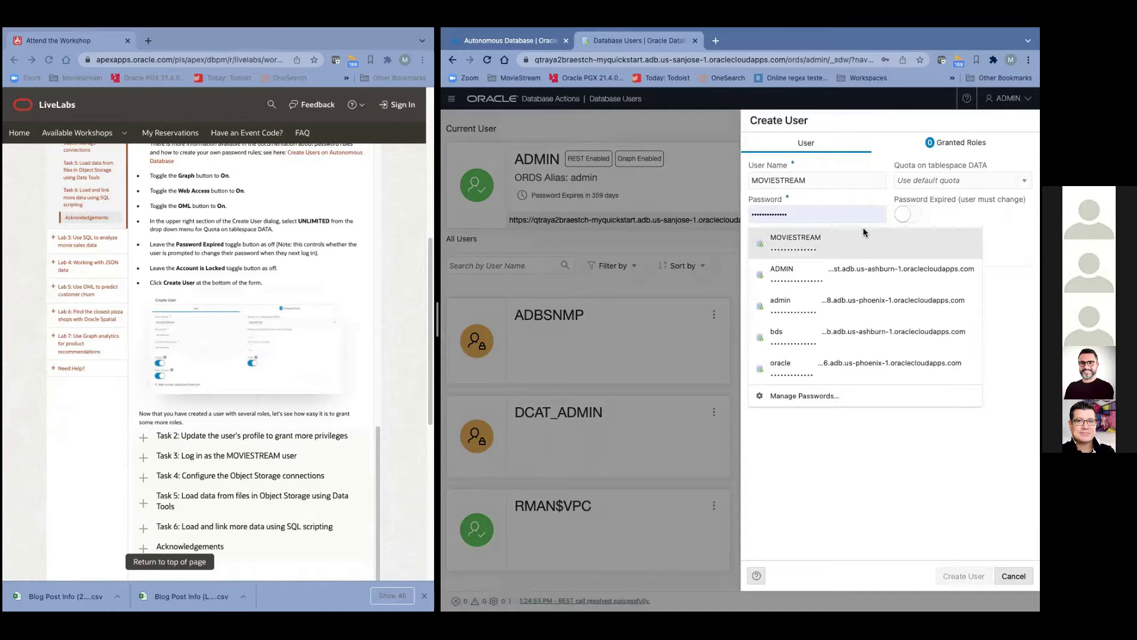
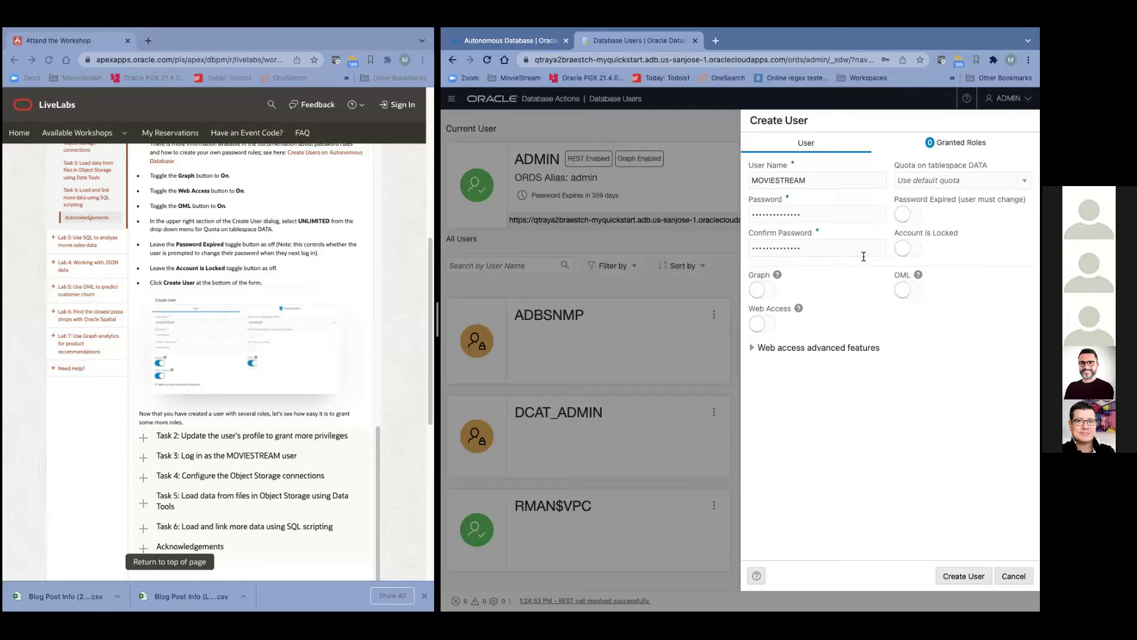
- Give MOVIESTREAM UNLIMITED quota on DATA, enable Graph, OML and Web Access, and create it
click(898, 181)
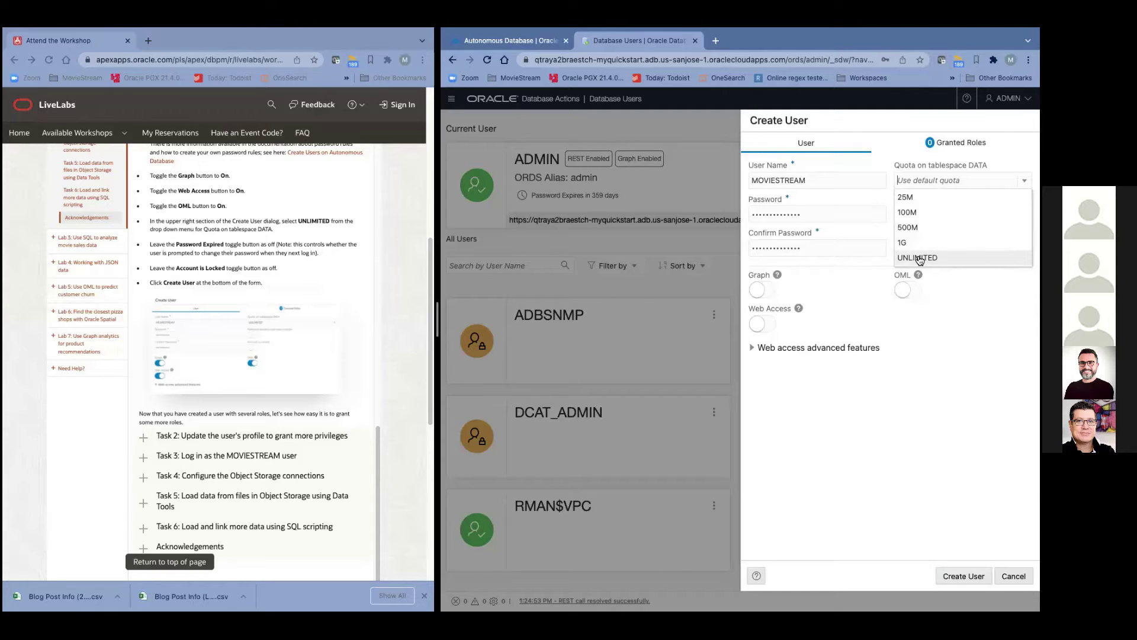
click(919, 258)
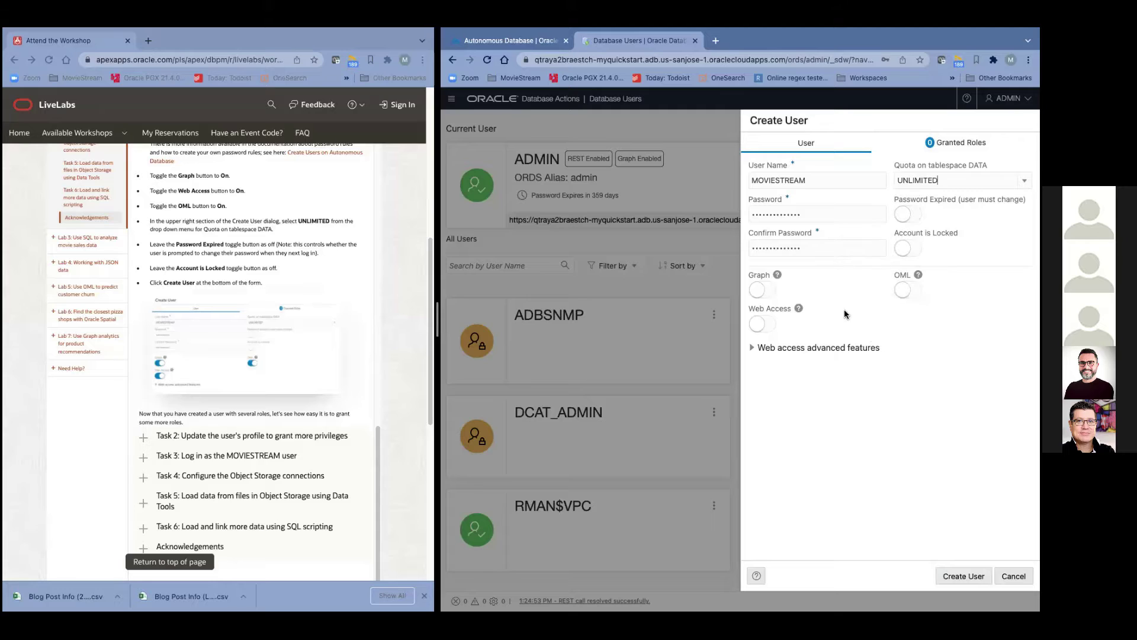
click(767, 288)
click(914, 293)
click(770, 325)
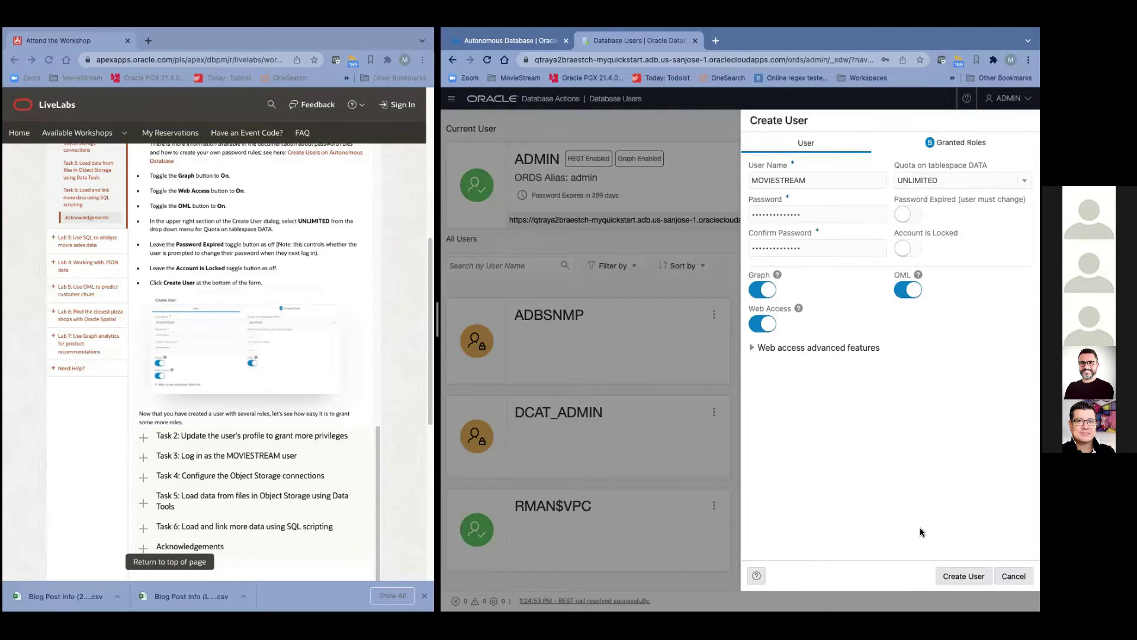
click(963, 575)
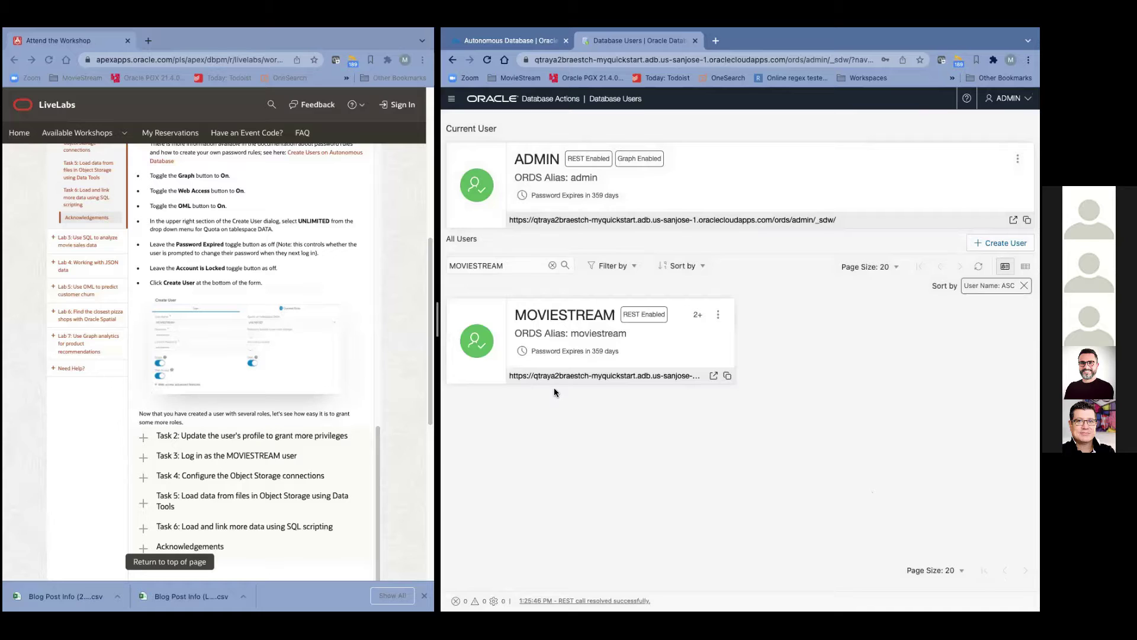
- Expand Task 2 in the LiveLabs instructions to reveal the MOVIESTREAM GRANT script
scroll(222, 346, up, 1)
scroll(222, 346, down, 5)
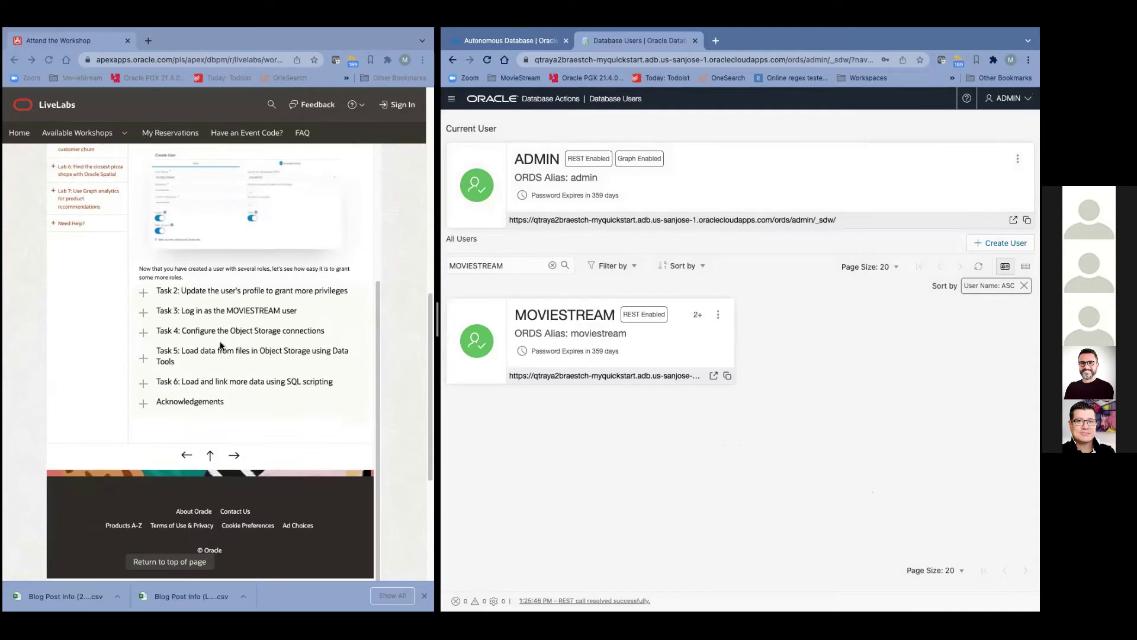
scroll(220, 344, down, 4)
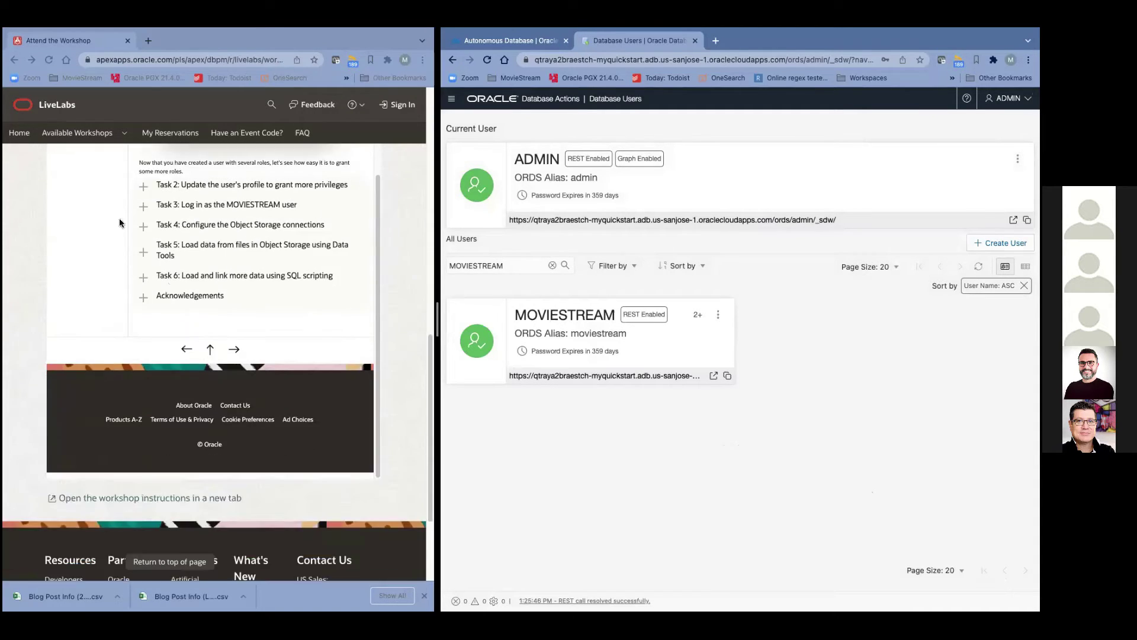
click(144, 190)
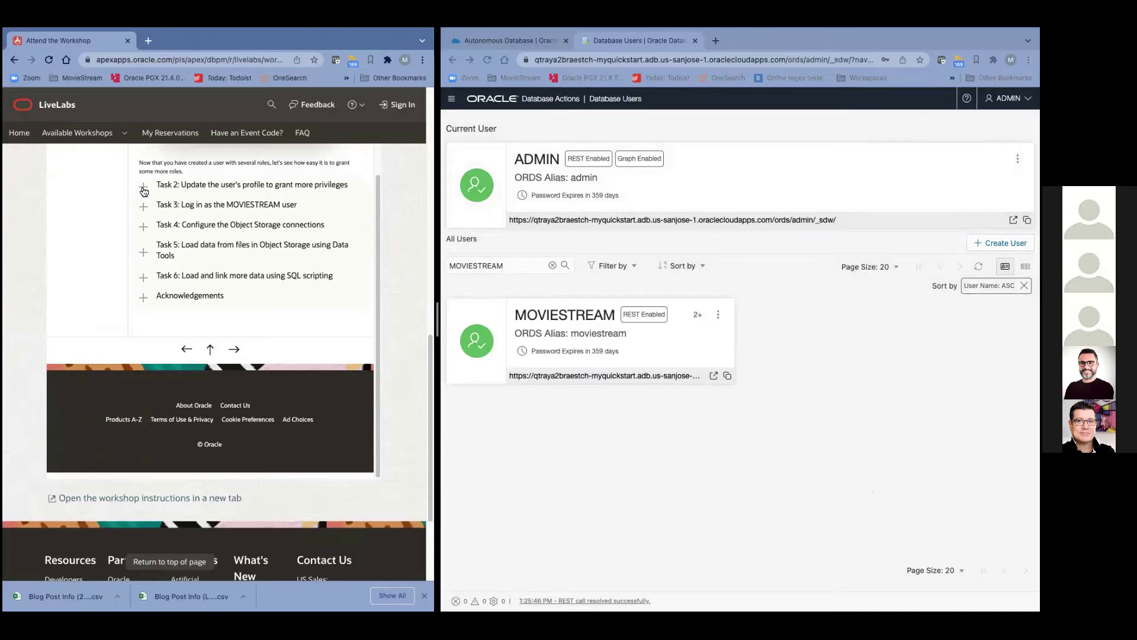
click(143, 189)
scroll(200, 316, down, 1)
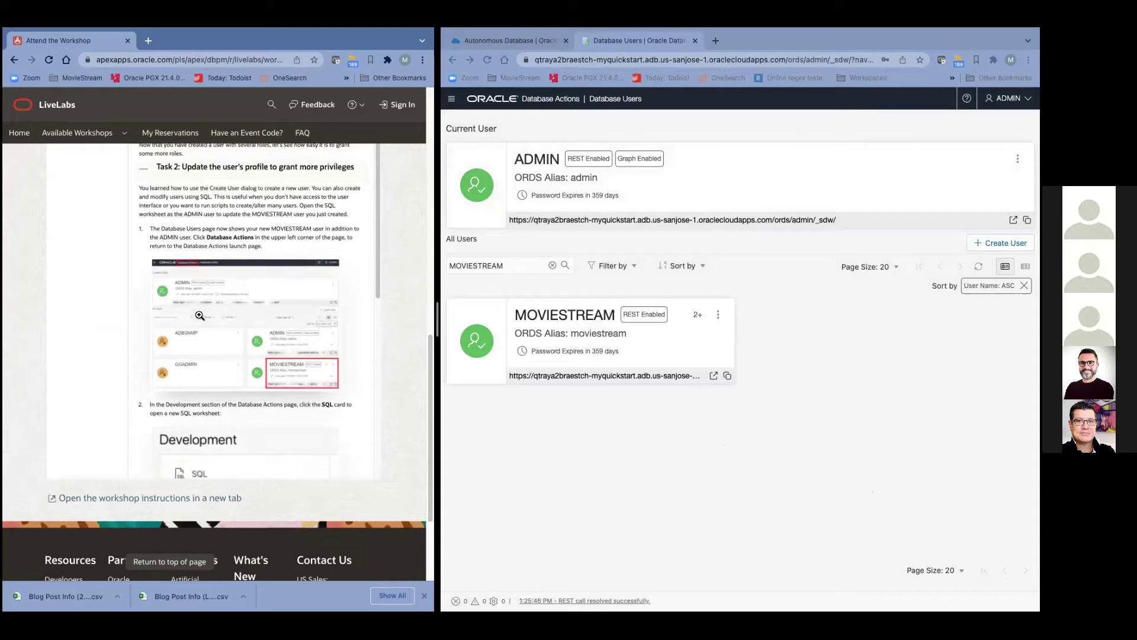
scroll(200, 315, down, 10)
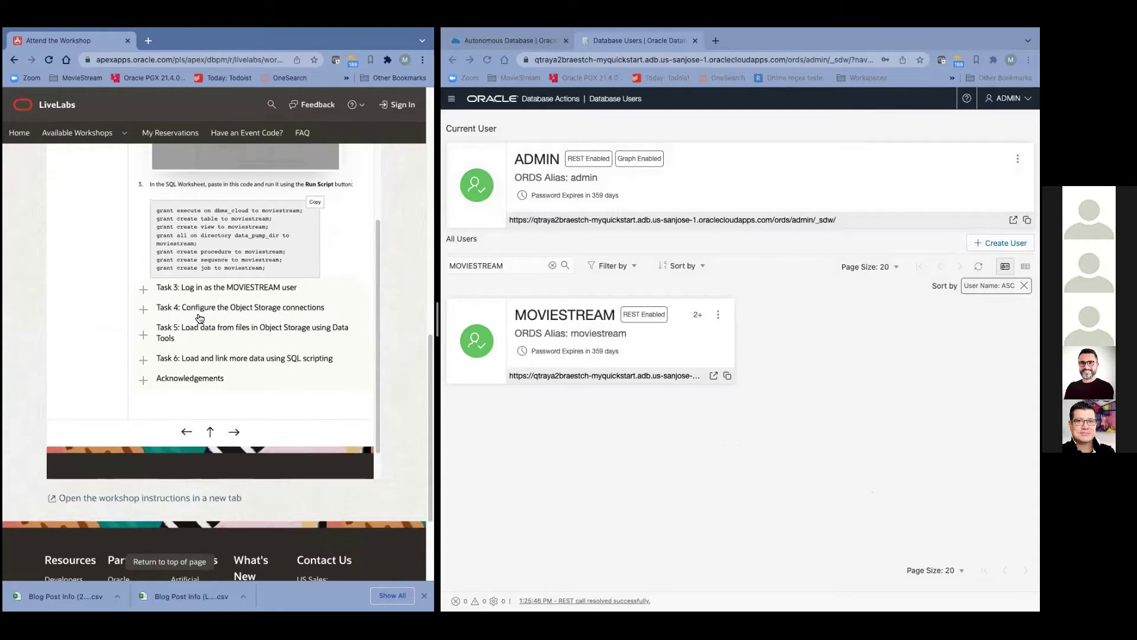
scroll(199, 318, up, 2)
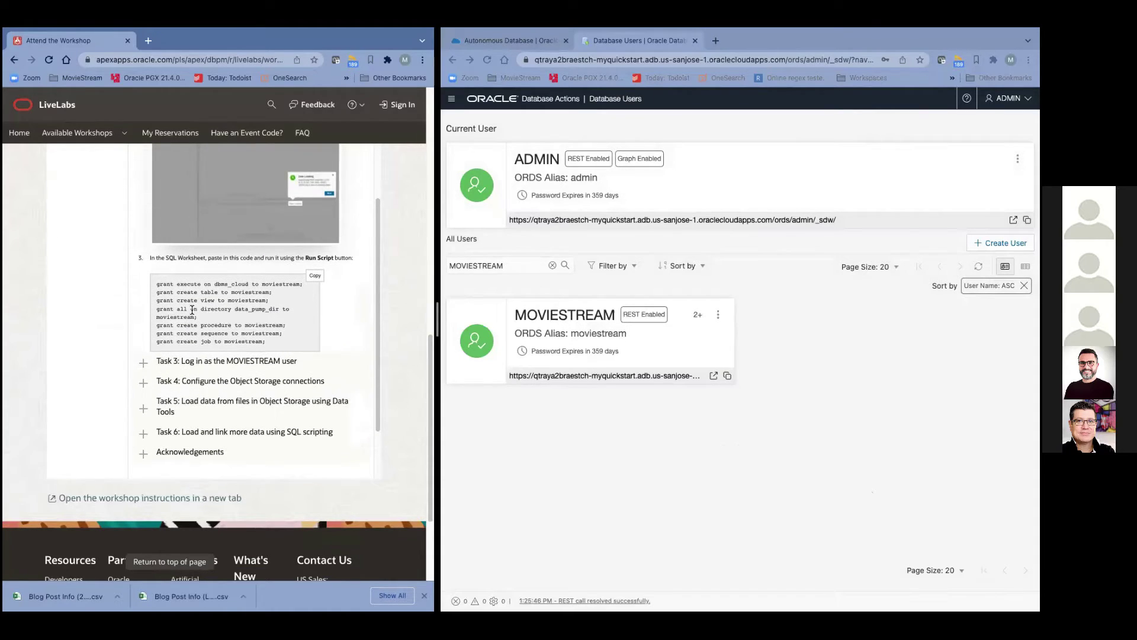
scroll(193, 310, up, 1)
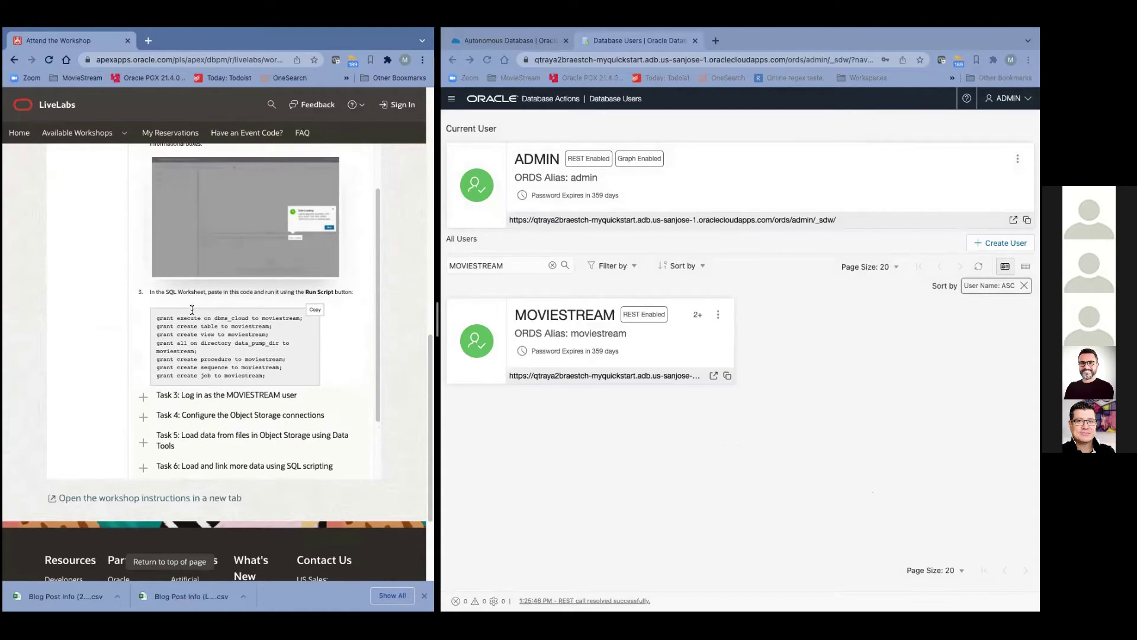
click(453, 102)
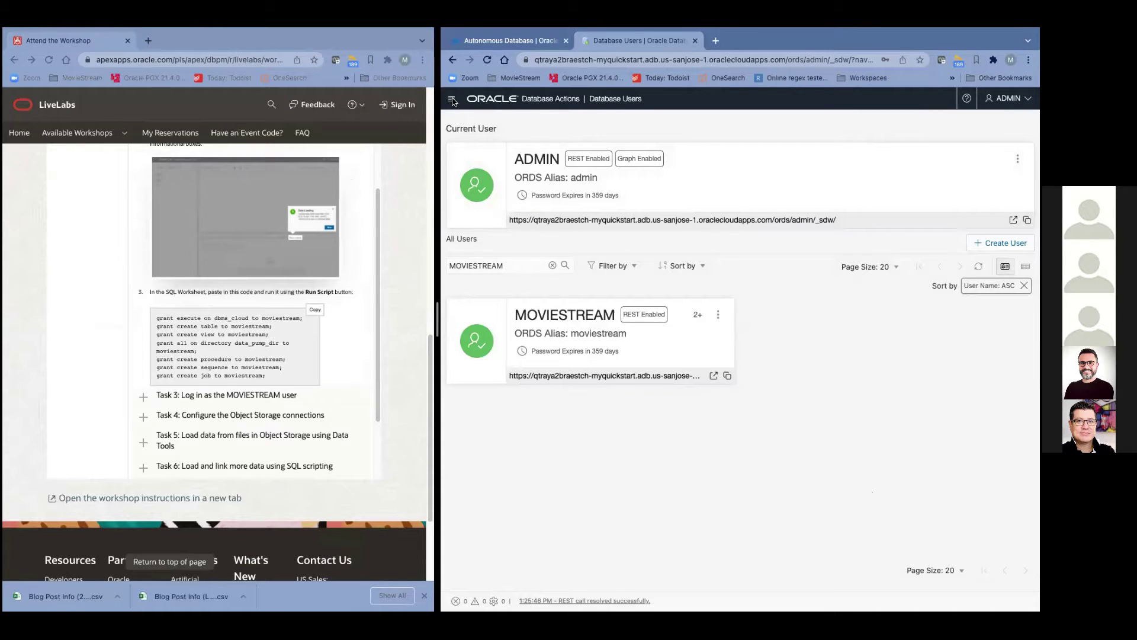
click(453, 101)
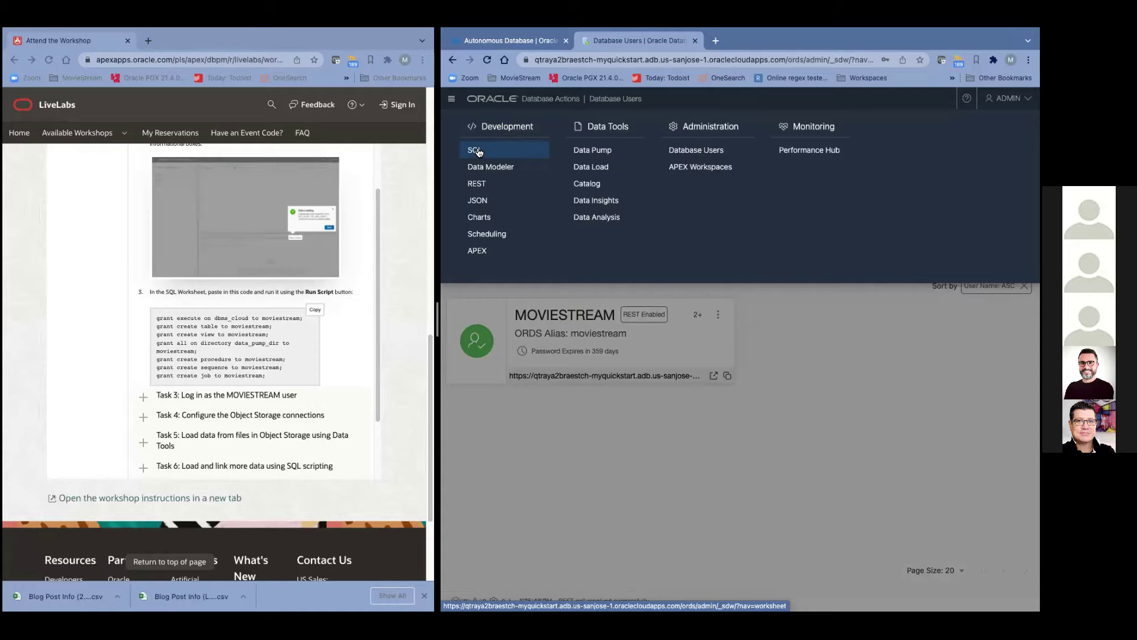
- Copy Task 2's seven GRANT statements and paste them into the empty SQL worksheet
click(479, 152)
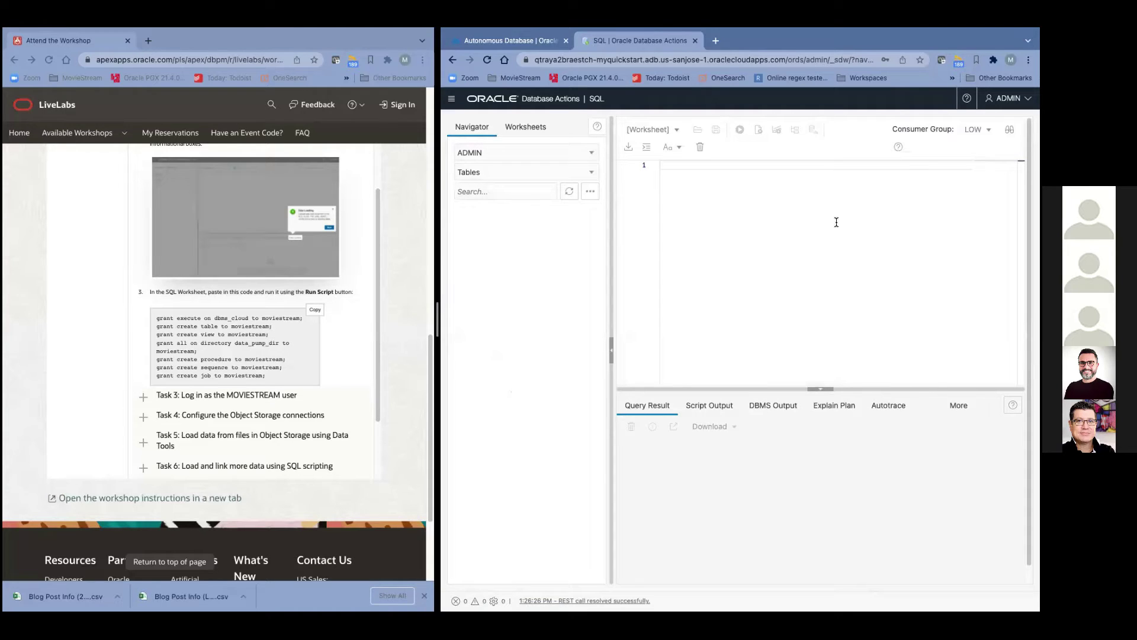
click(685, 208)
click(314, 311)
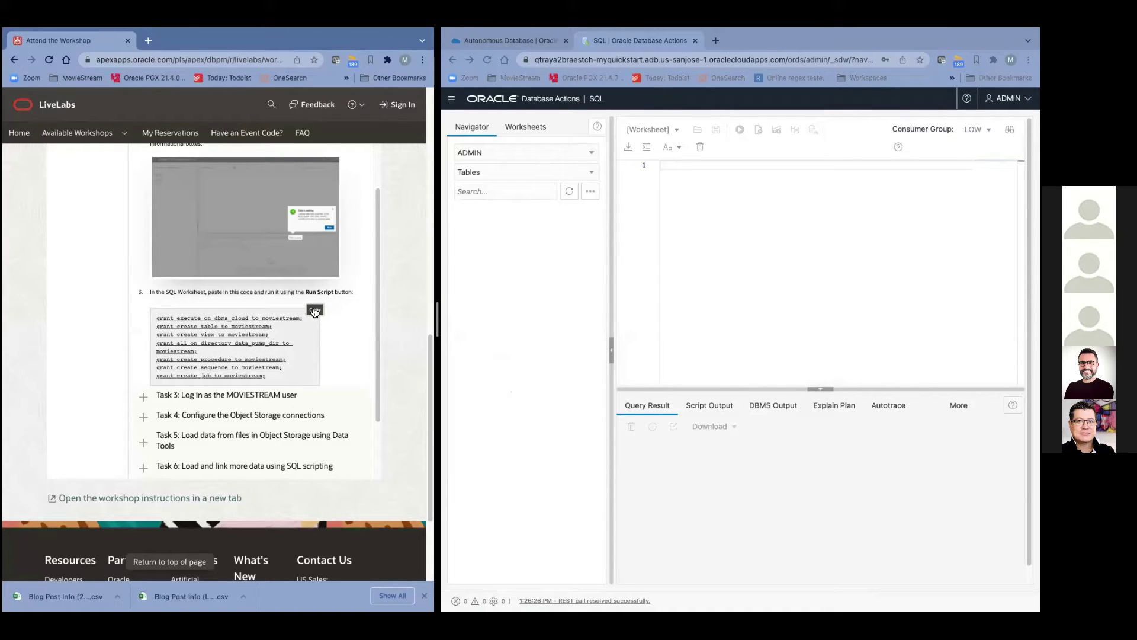
click(673, 231)
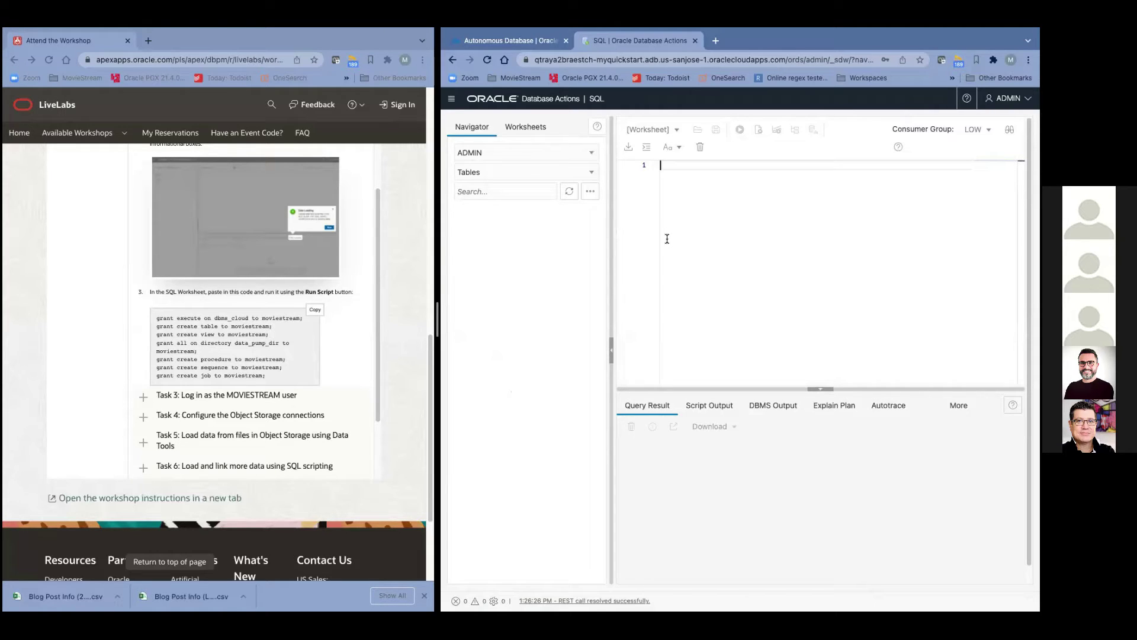
key(super+v)
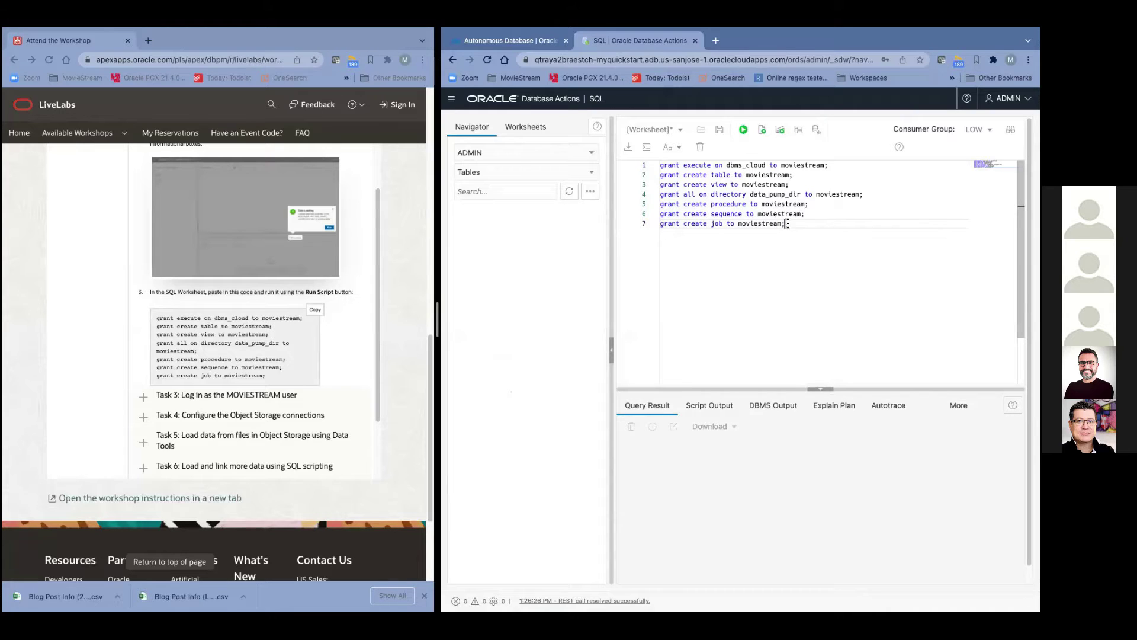
drag(787, 223, 647, 166)
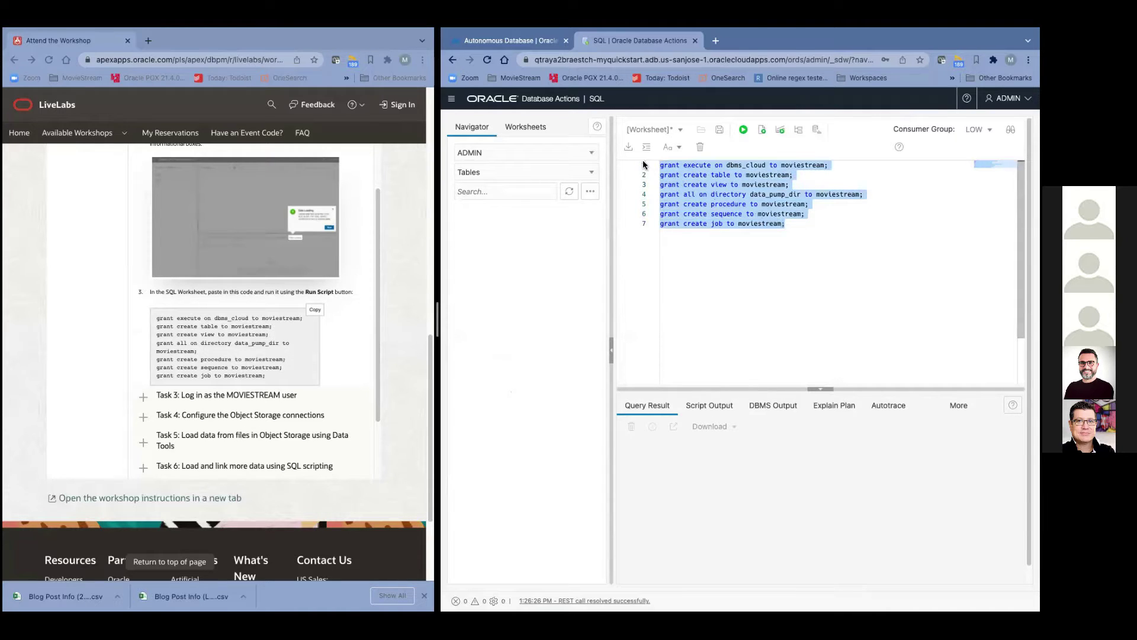
click(740, 238)
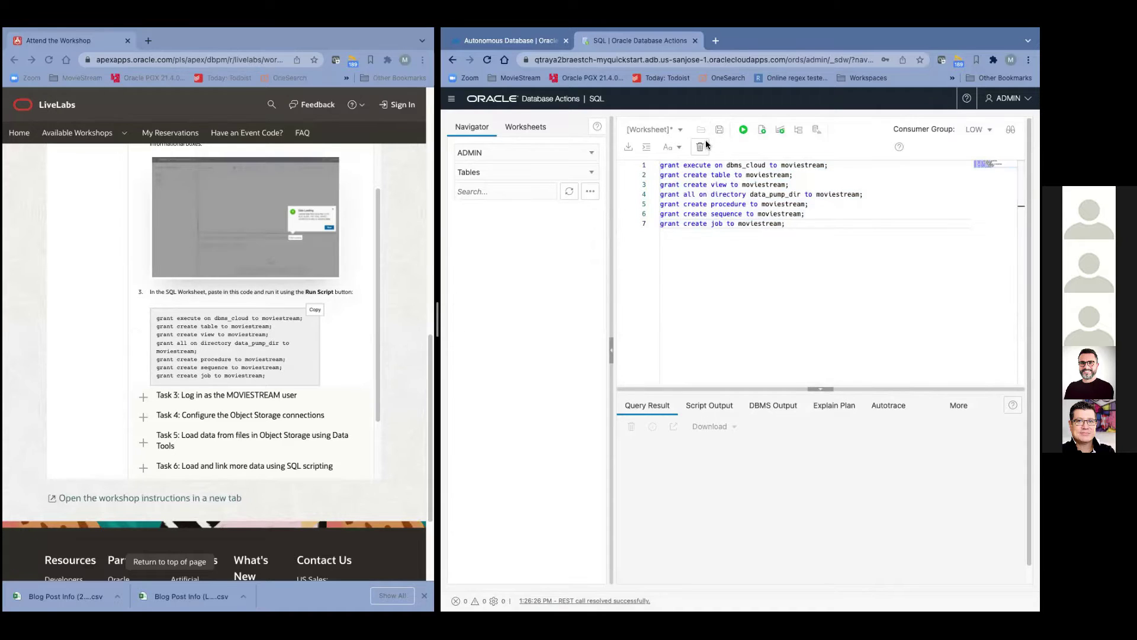
- Run the seven GRANT statements as a script and confirm each reports Grant succeeded
click(762, 130)
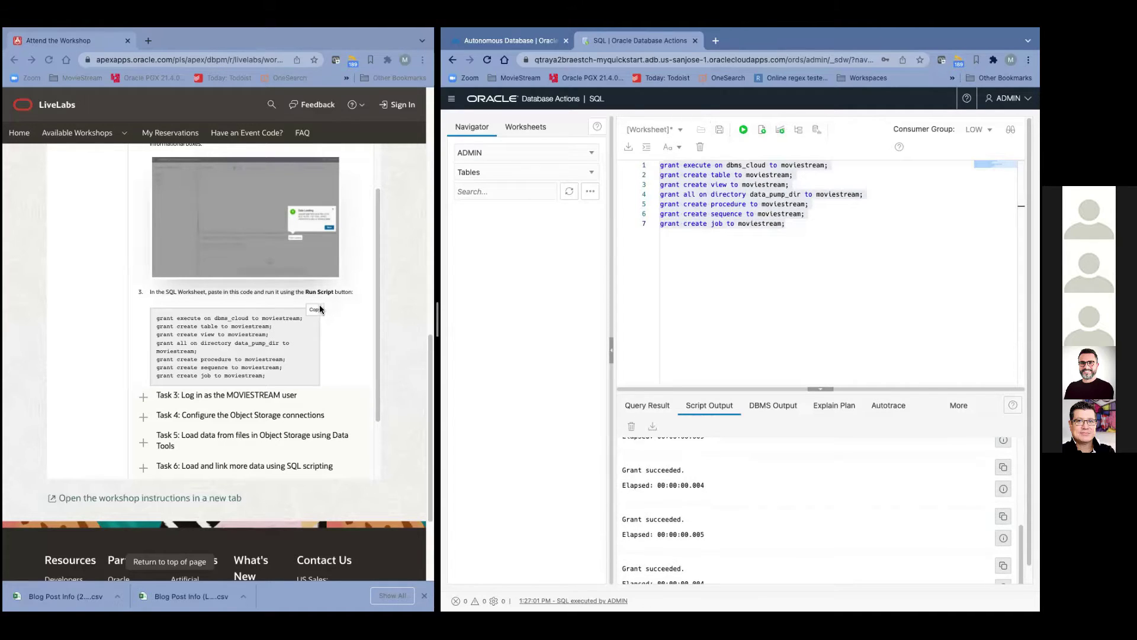
click(692, 264)
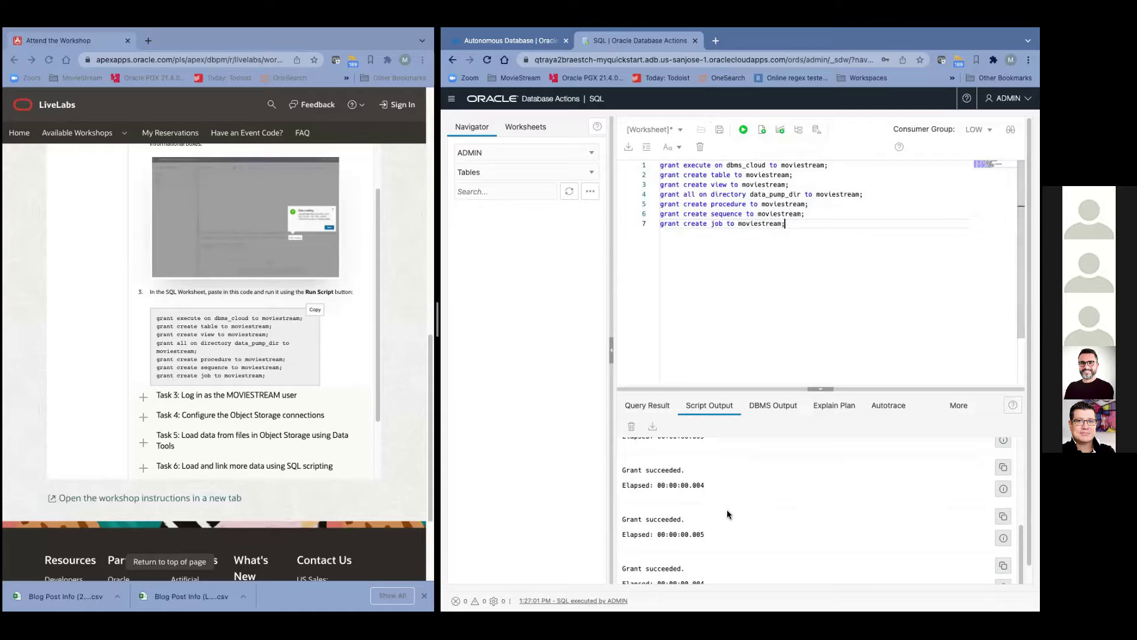
scroll(710, 502, up, 5)
scroll(711, 502, down, 6)
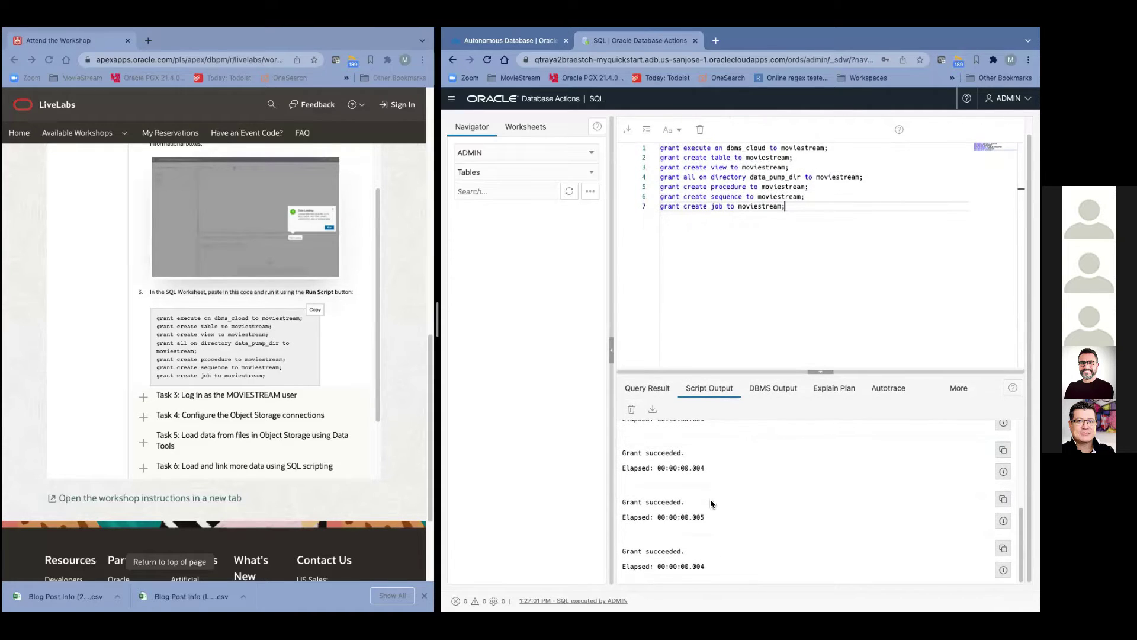
scroll(711, 502, up, 3)
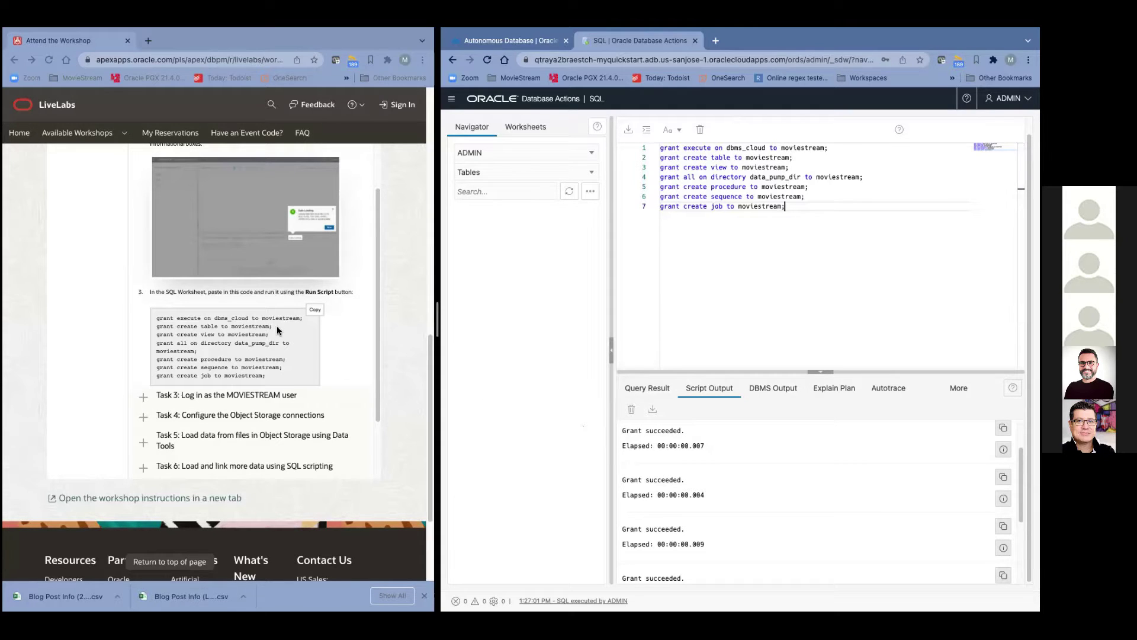
click(144, 398)
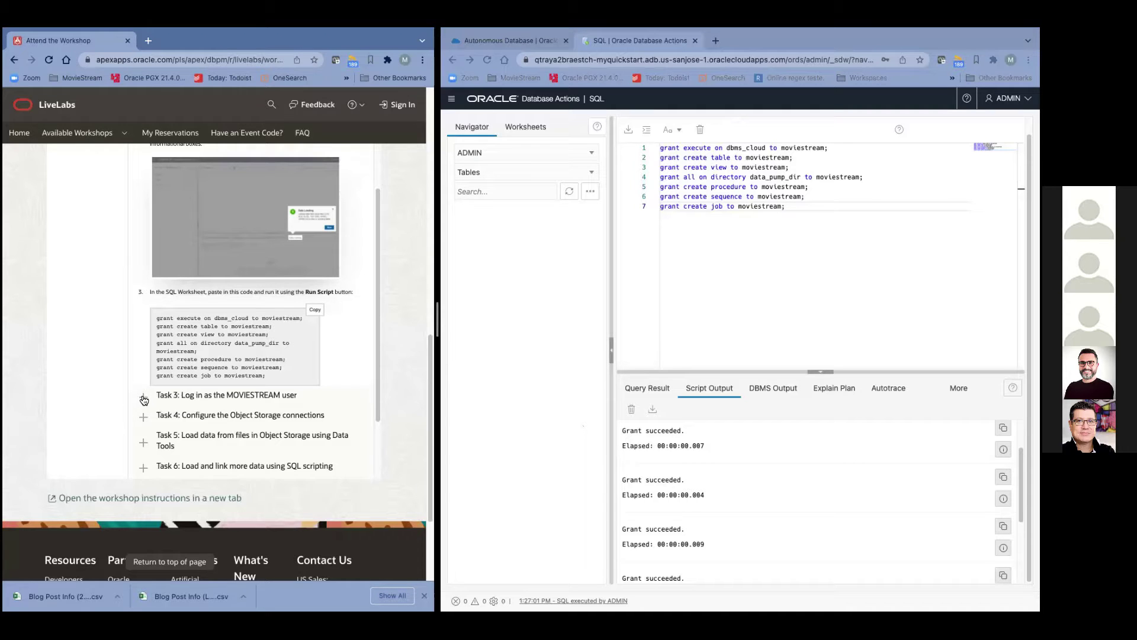
- Review the Task 3 sign-in instructions and sign out of the ADMIN session
click(157, 396)
scroll(158, 398, down, 5)
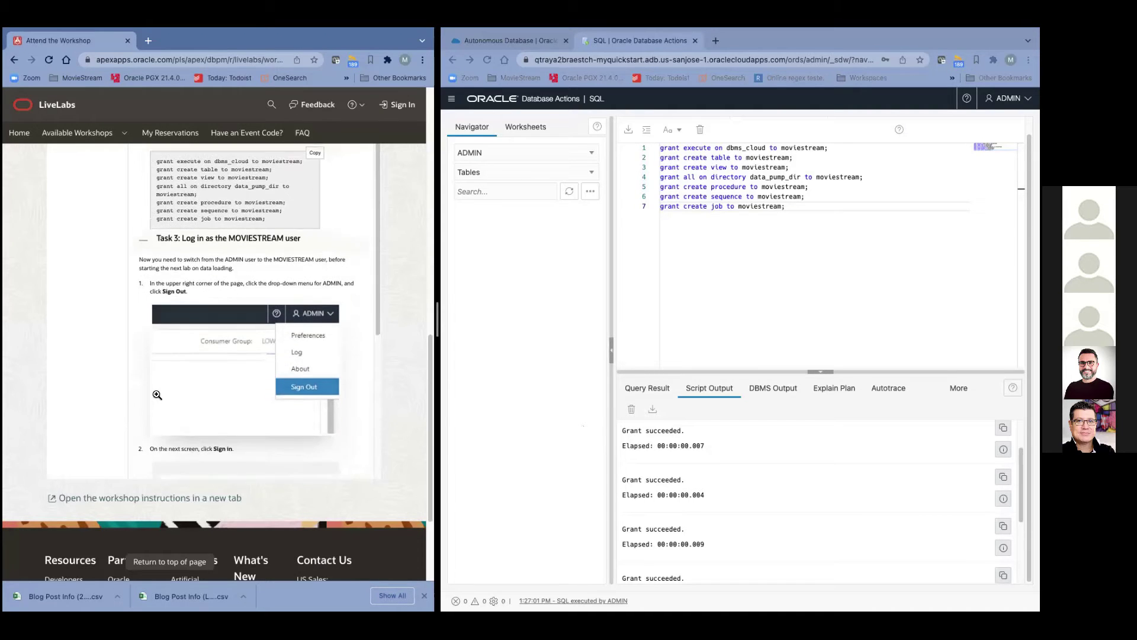
scroll(157, 394, down, 1)
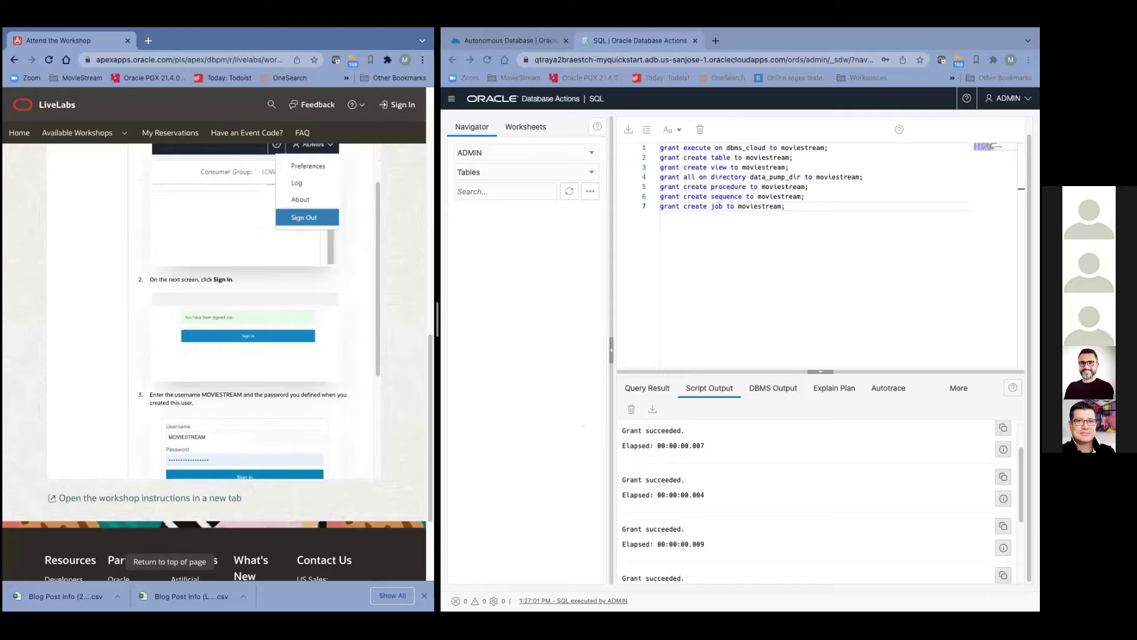
click(785, 206)
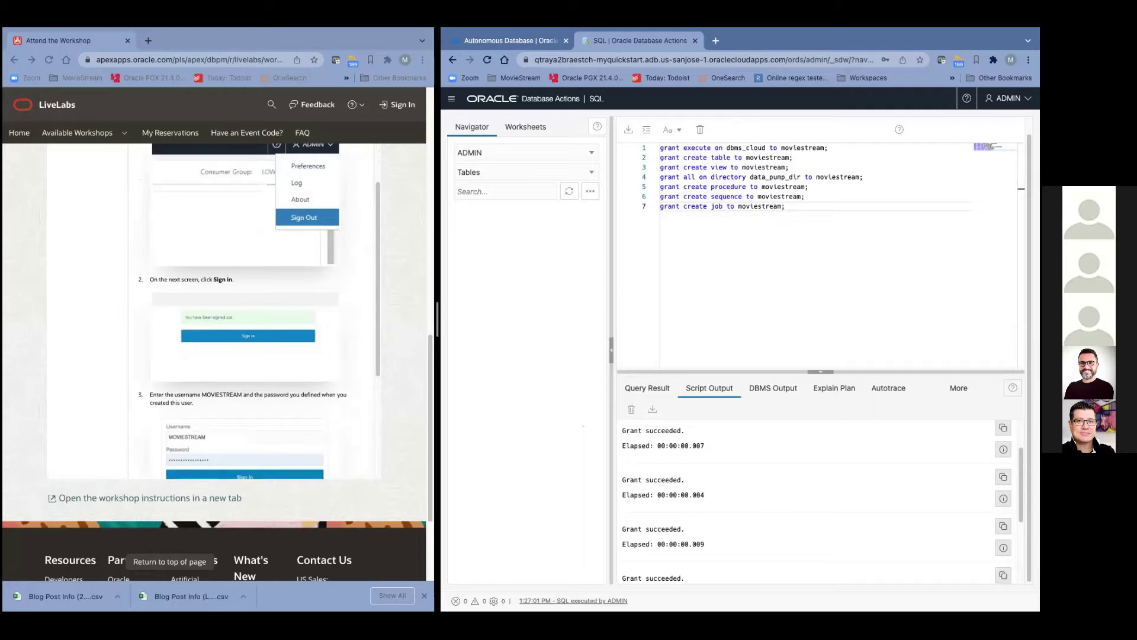
click(1007, 99)
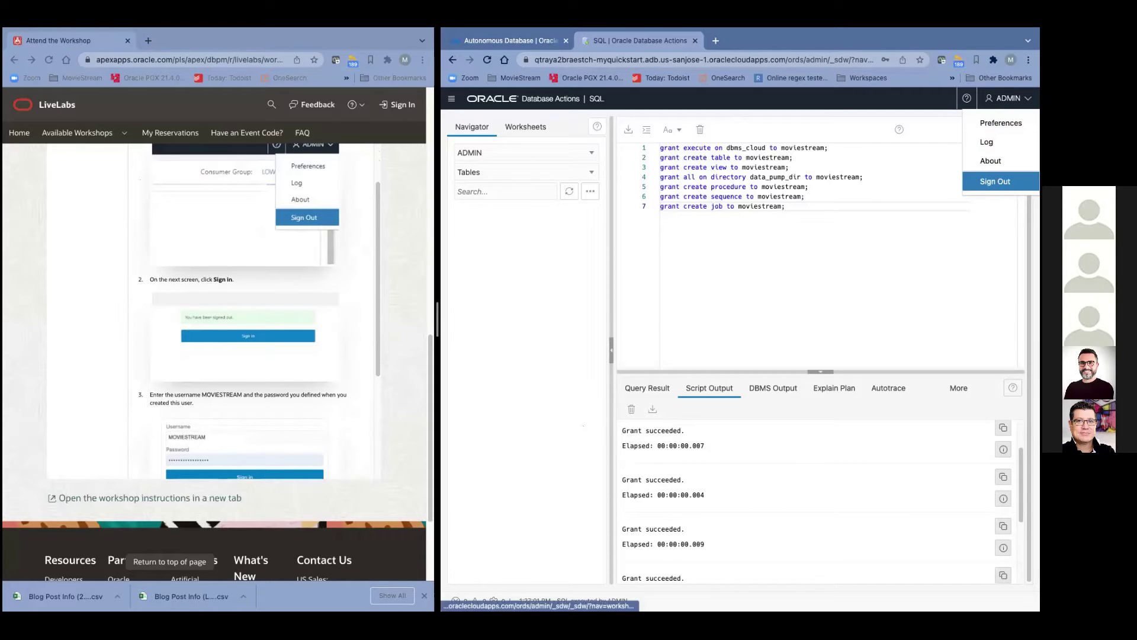
click(995, 181)
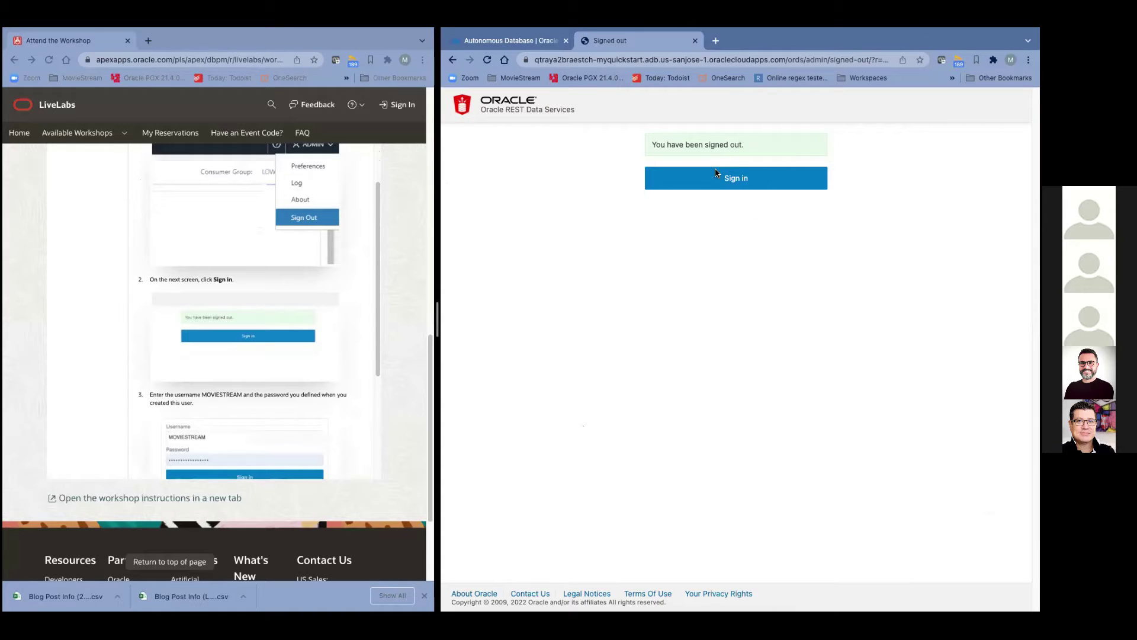
- Sign back in as user moviestream with its password
click(722, 185)
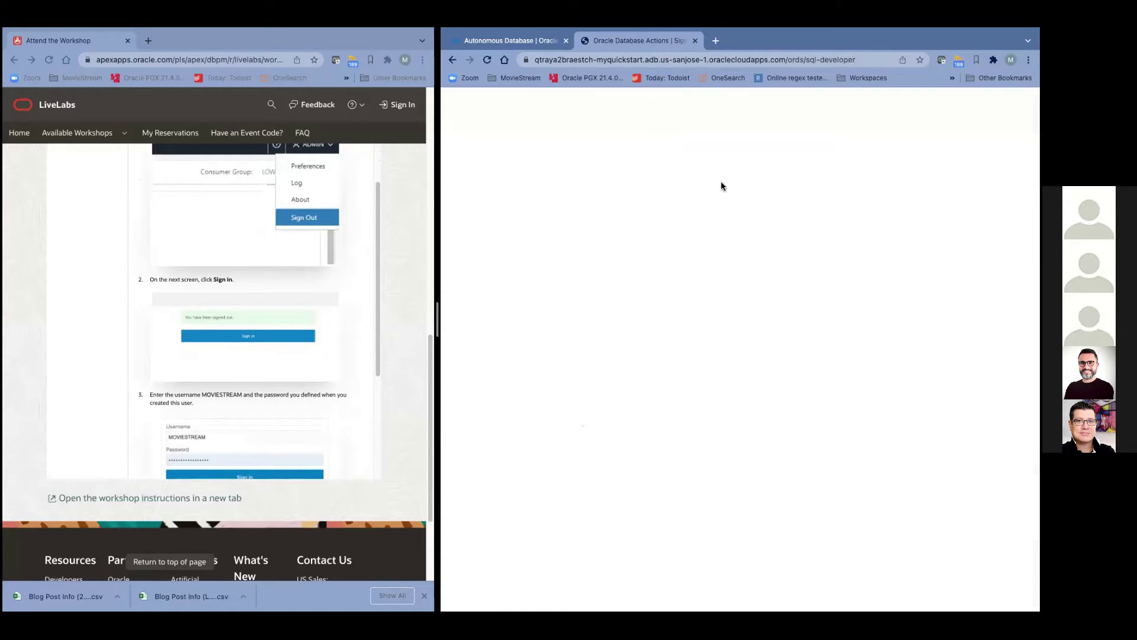
text(moviestream)
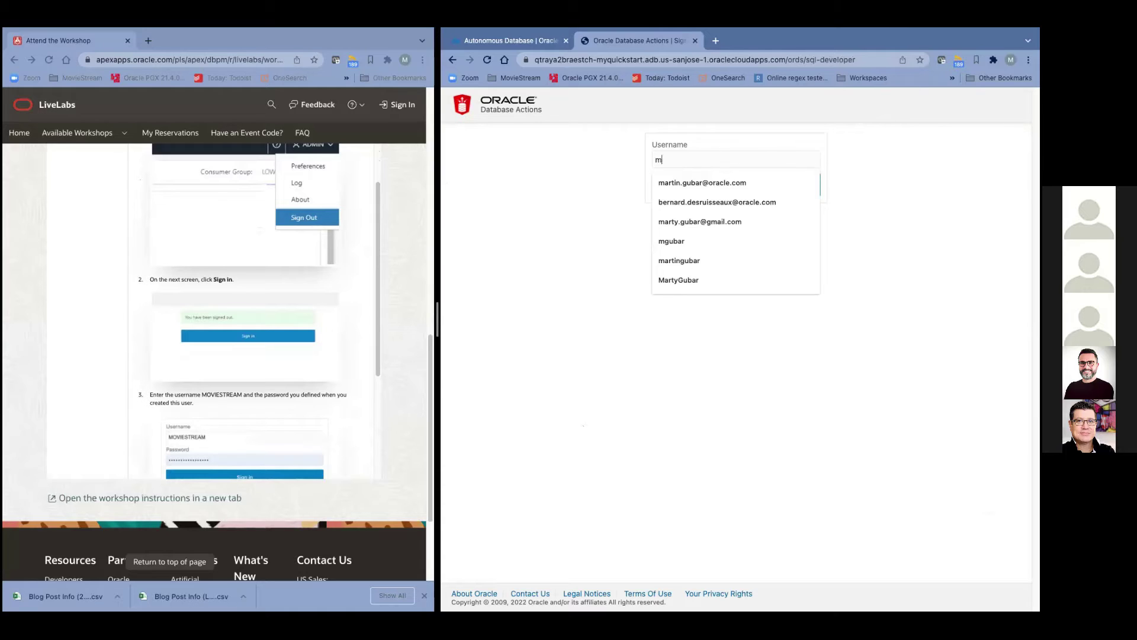
click(745, 188)
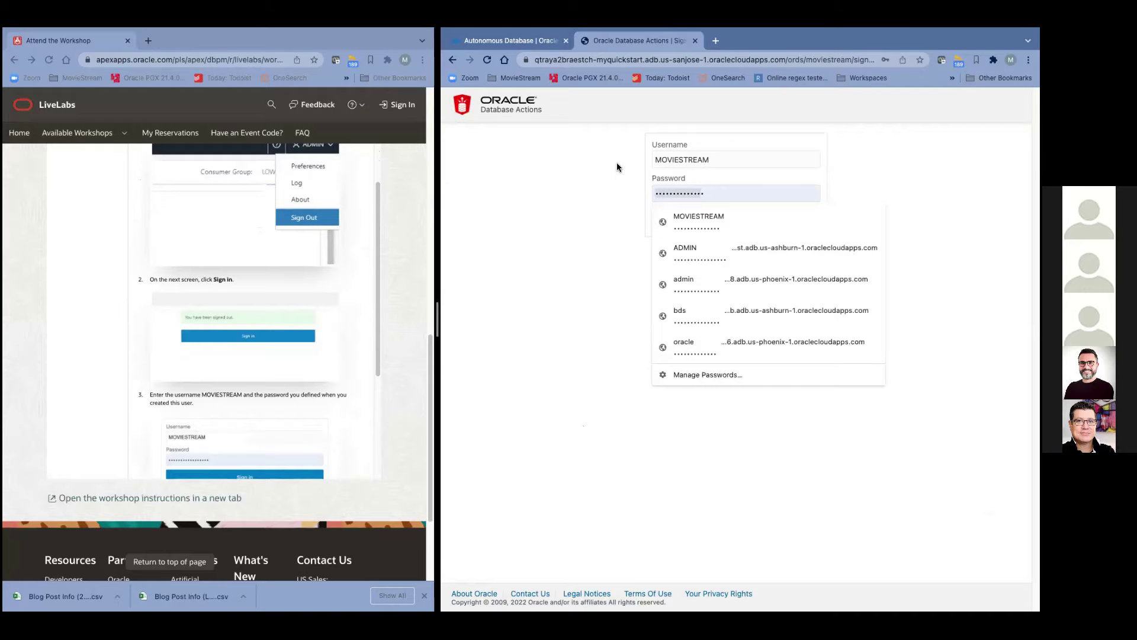
text(*)
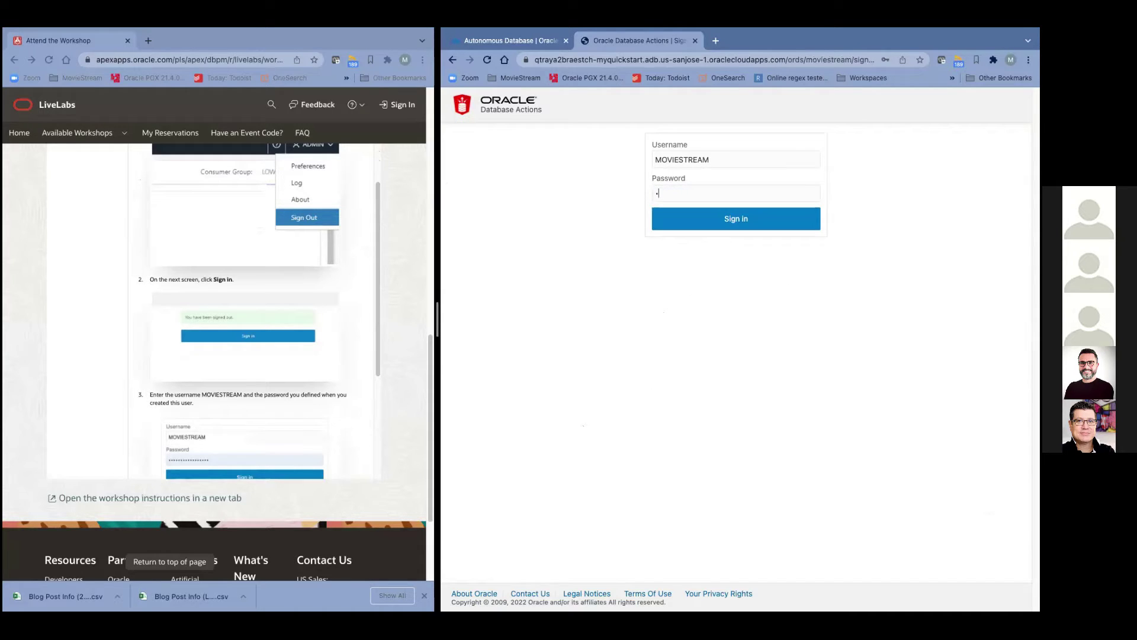
text(******)
click(741, 224)
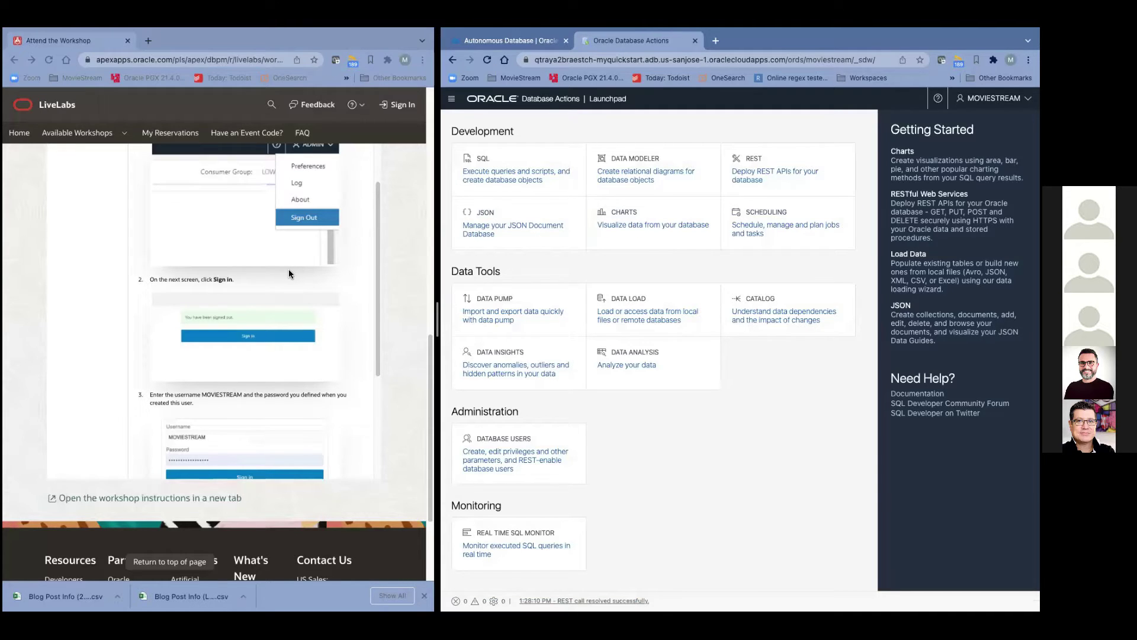
- Open Data Load from the Launchpad and read the Task 4 Object Storage instructions
scroll(289, 273, down, 5)
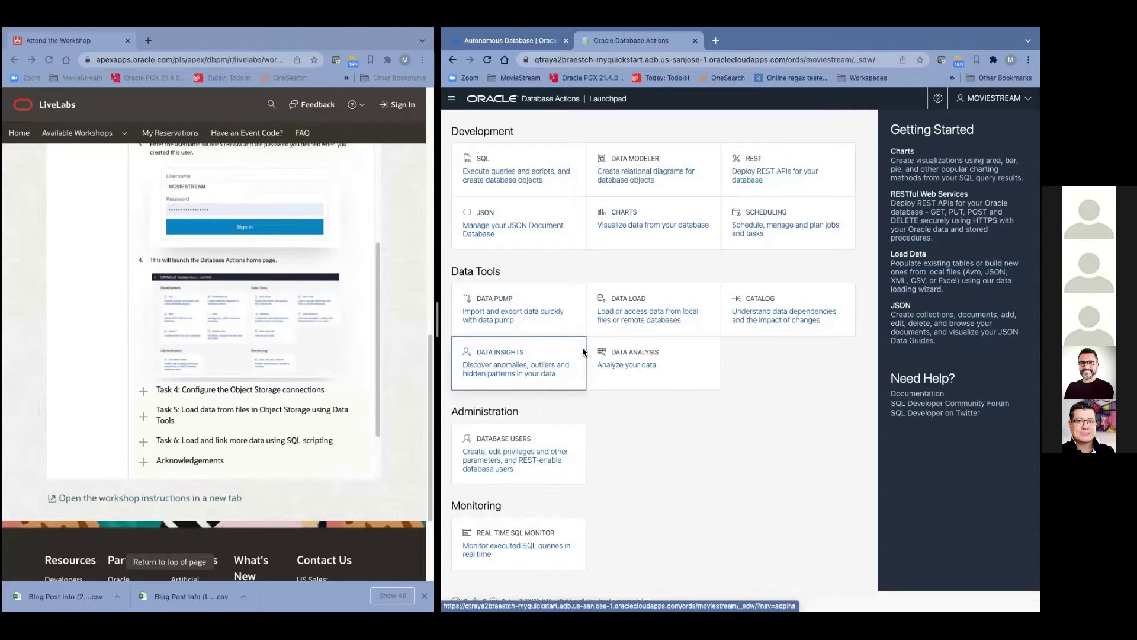
click(641, 313)
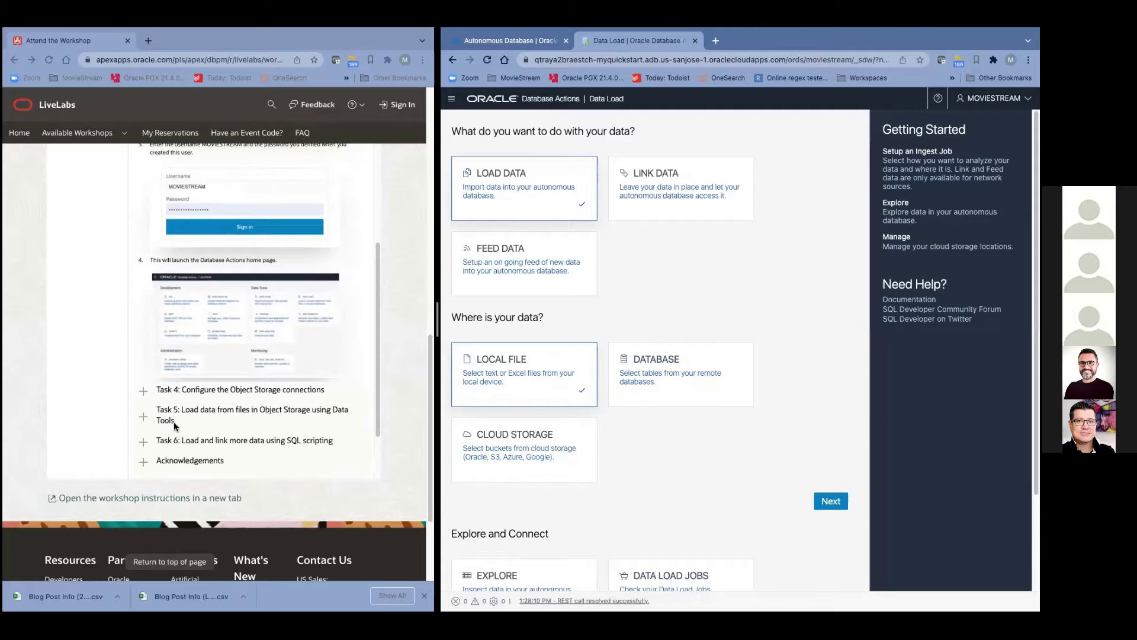
click(141, 394)
click(143, 391)
scroll(223, 412, down, 3)
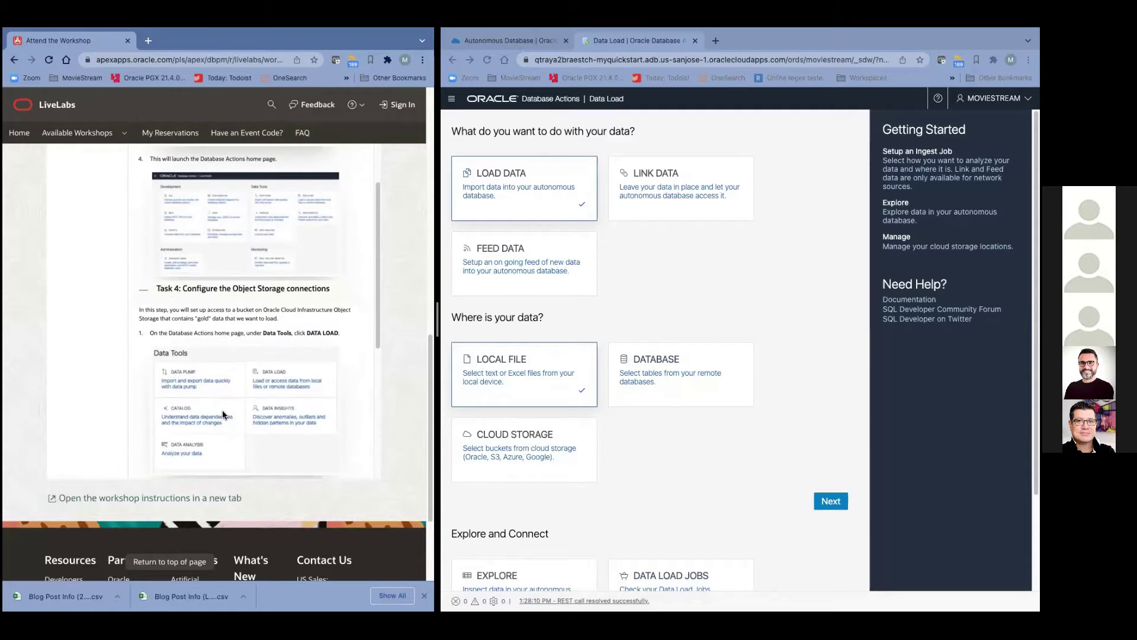
scroll(222, 412, down, 2)
scroll(223, 413, down, 3)
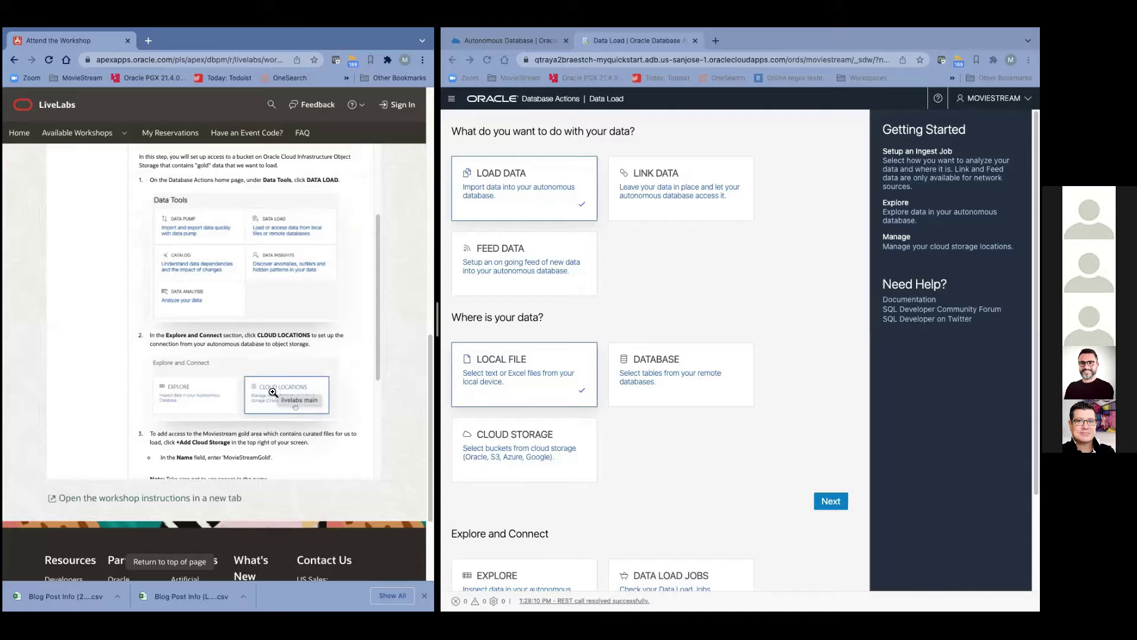
scroll(270, 400, down, 3)
scroll(268, 398, down, 2)
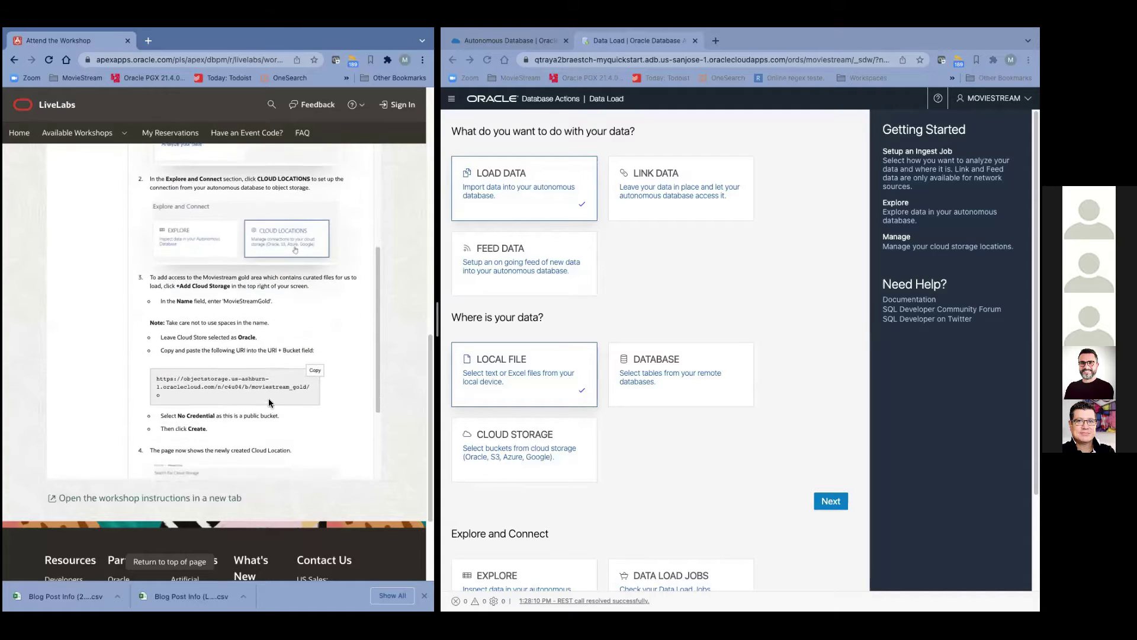
- Select Cloud Storage as the data source on the Data Load page
click(511, 455)
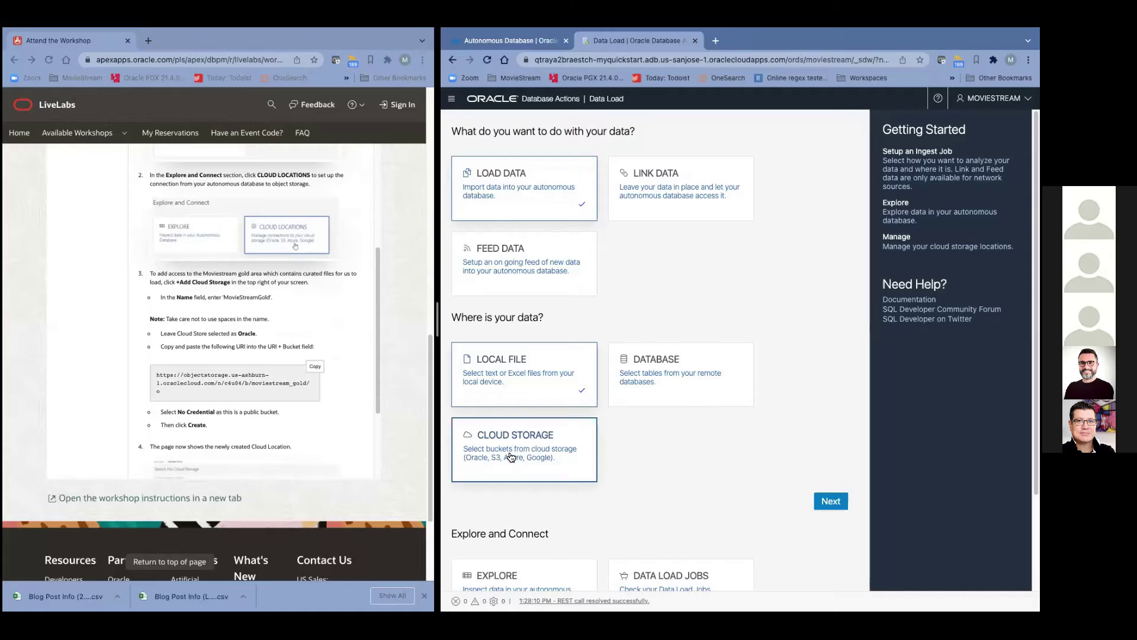
click(510, 457)
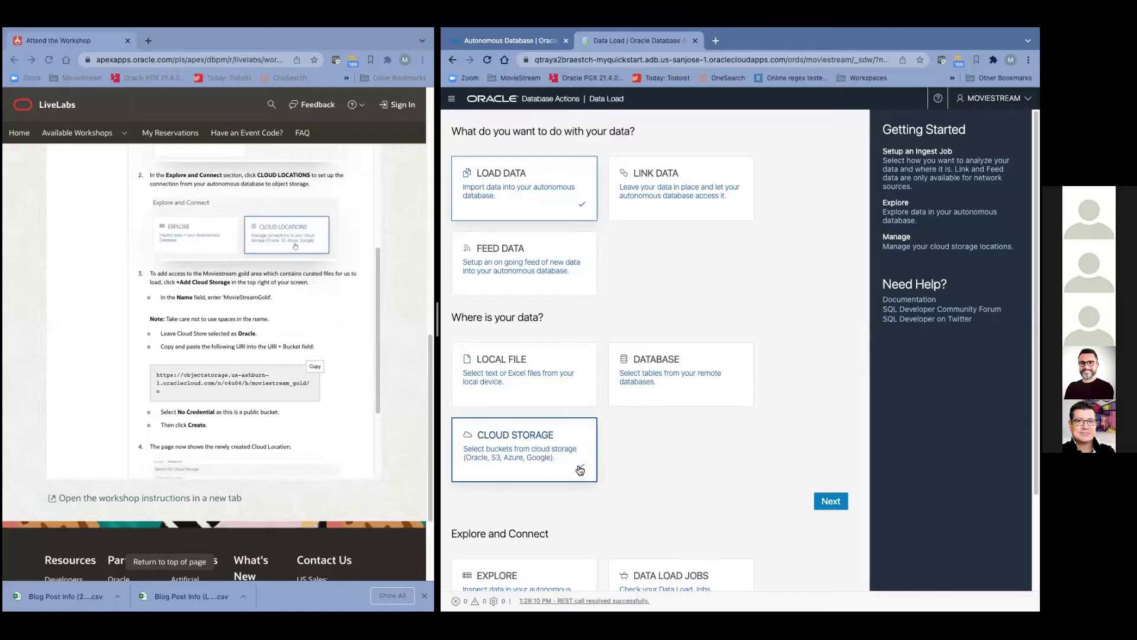
scroll(537, 465, down, 3)
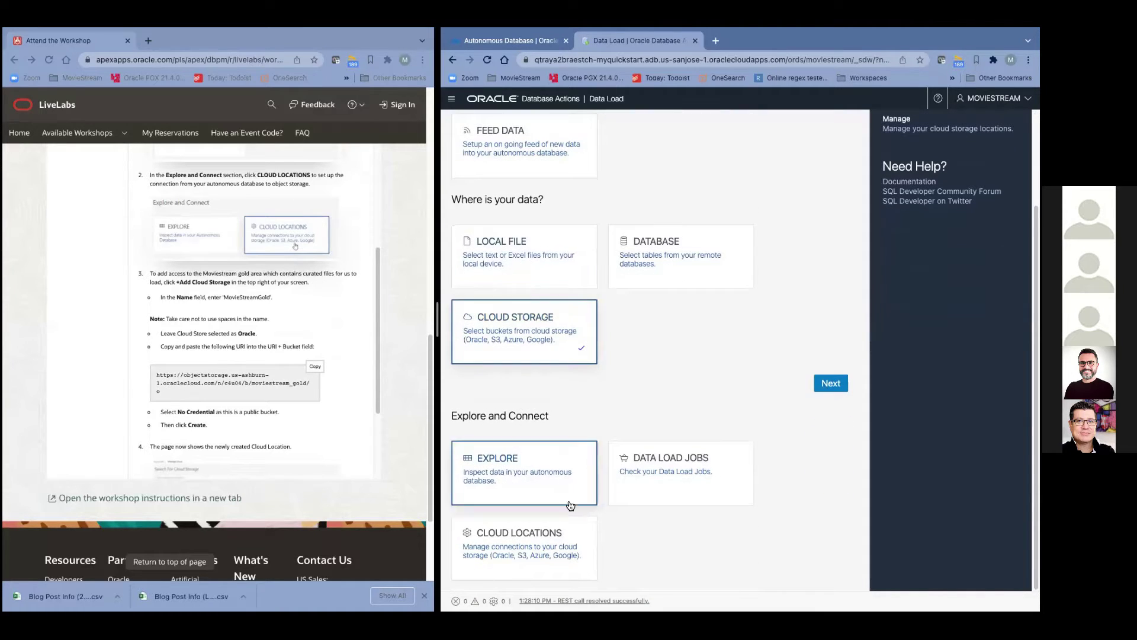
- Open the cloud storage locations list and begin an Add Cloud Storage entry
click(504, 548)
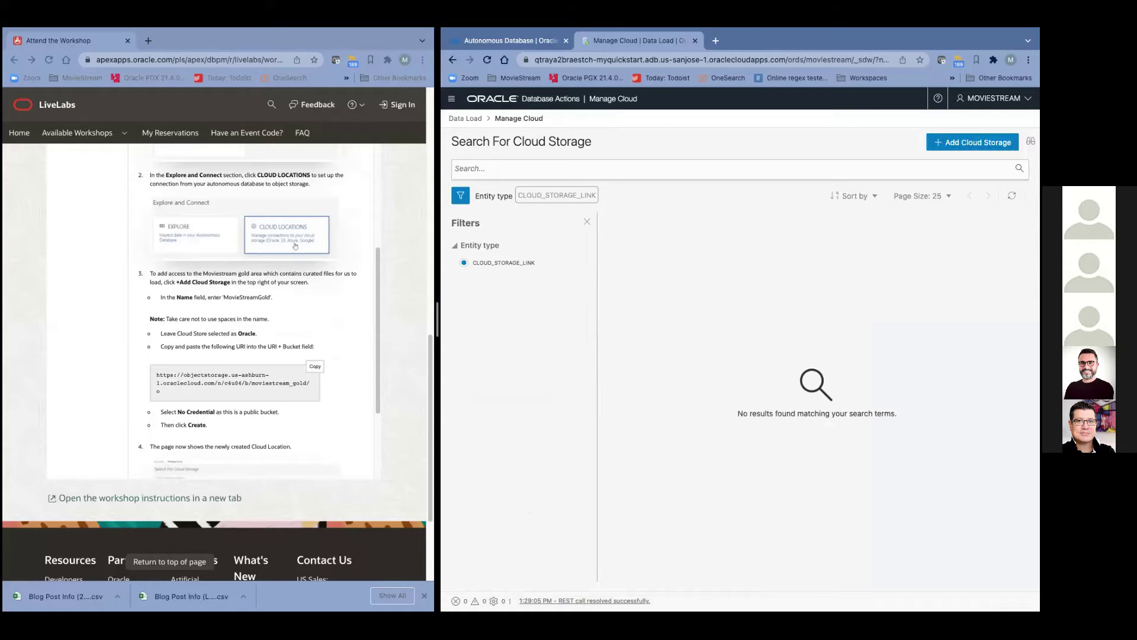
click(972, 143)
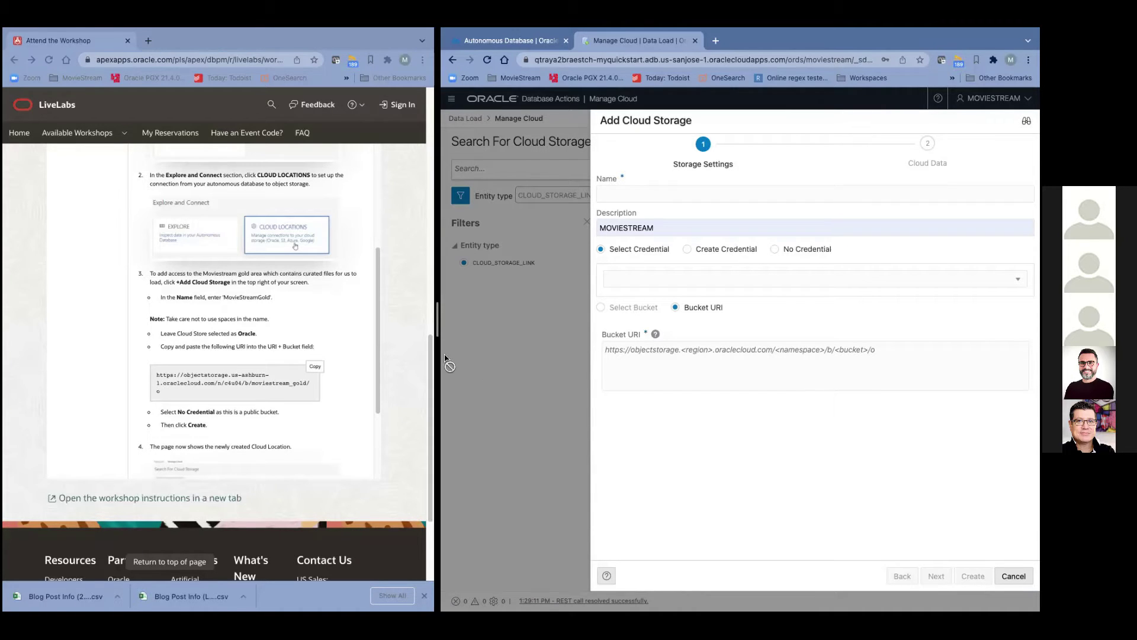
- Name the location MovieStreamGold, copied from the instructions, and set No Credential
drag(224, 297, 281, 292)
key(ctrl+c)
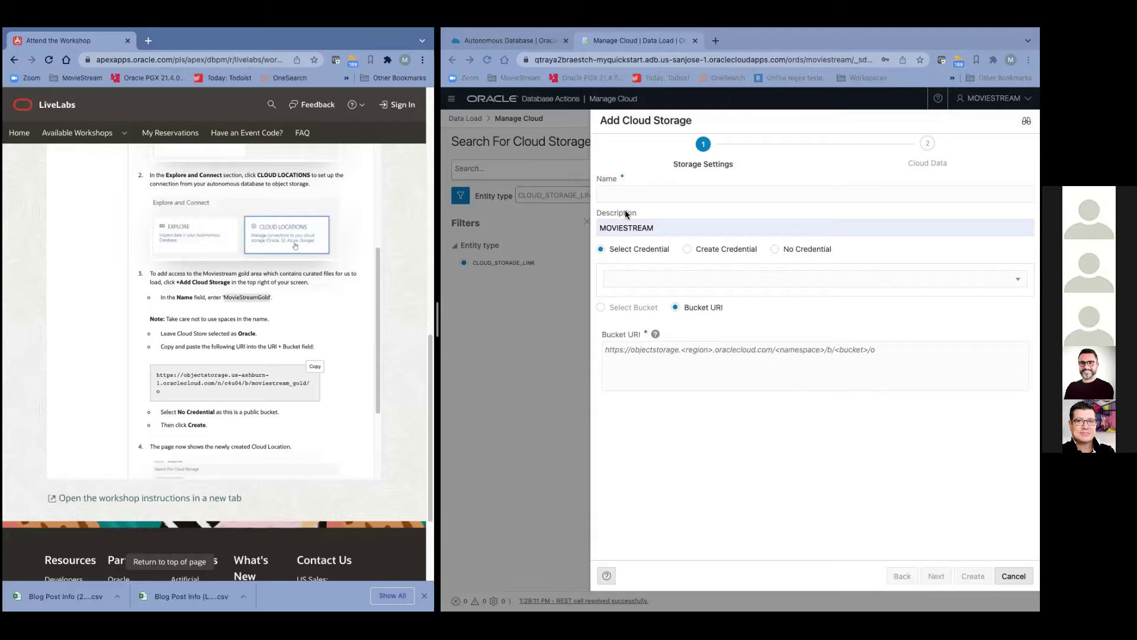
click(620, 194)
key(ctrl+v)
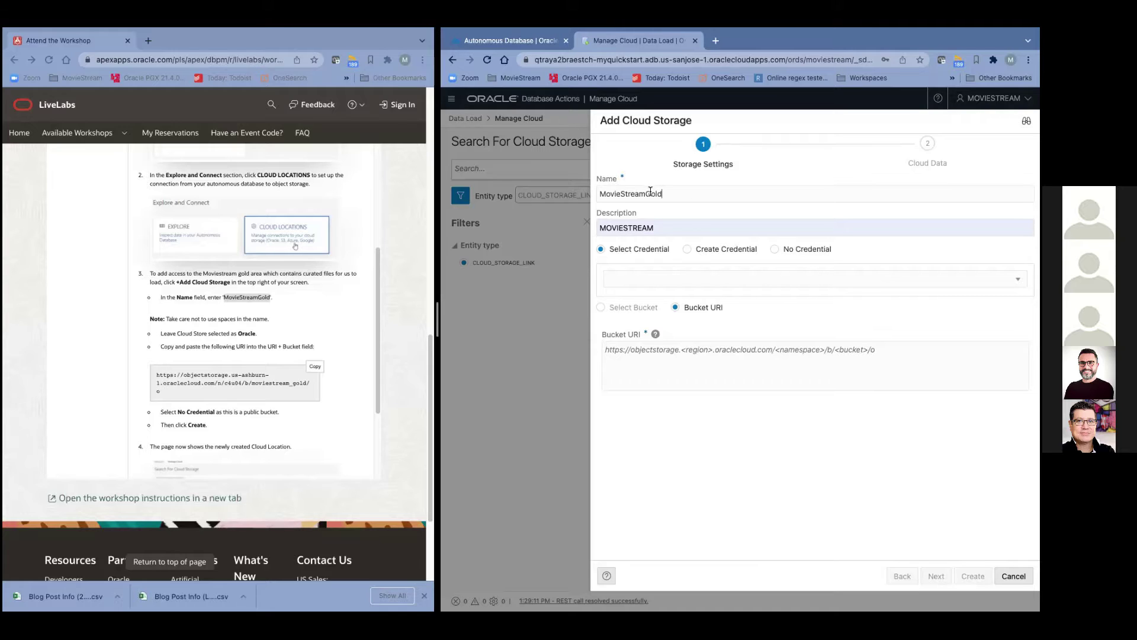
click(774, 249)
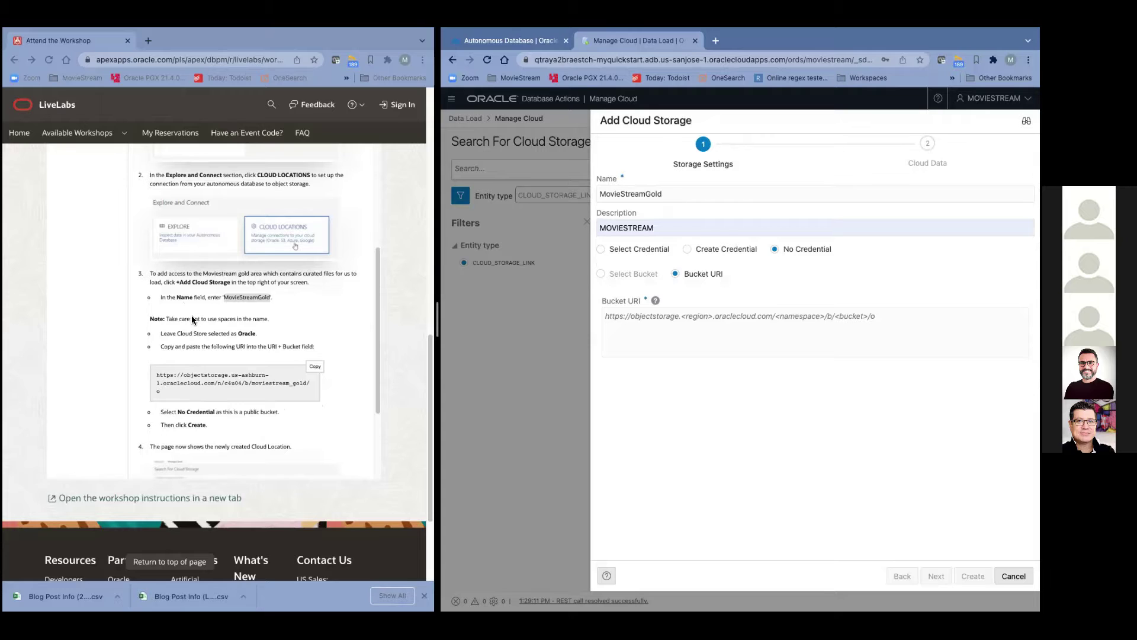
- Paste the moviestream_gold bucket URI from the instructions and create the location
click(428, 369)
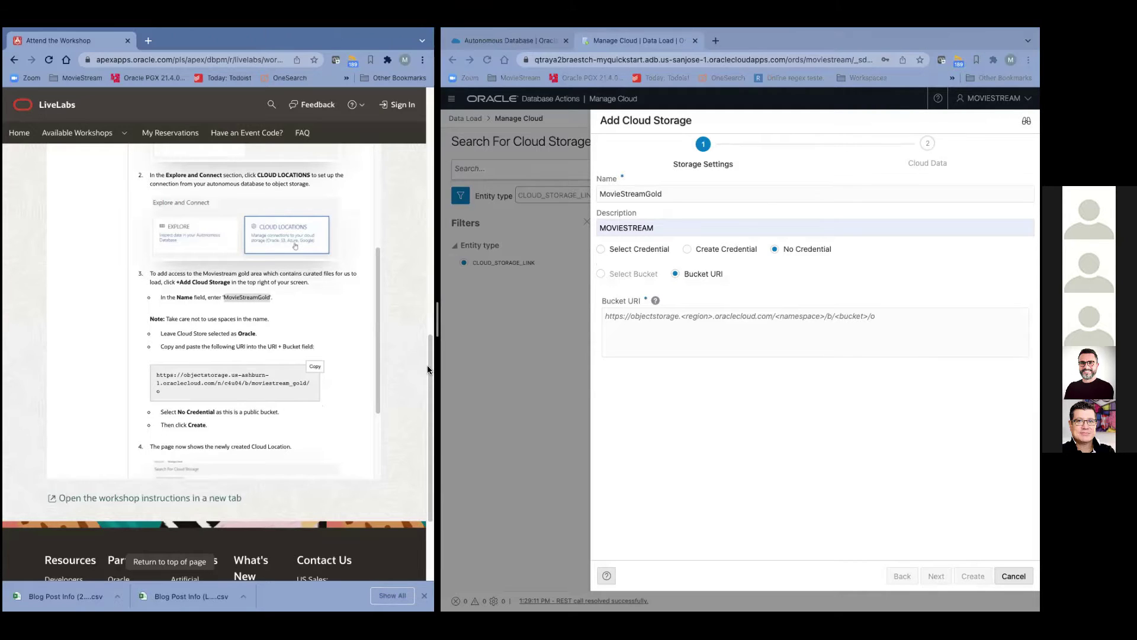
drag(426, 368, 418, 414)
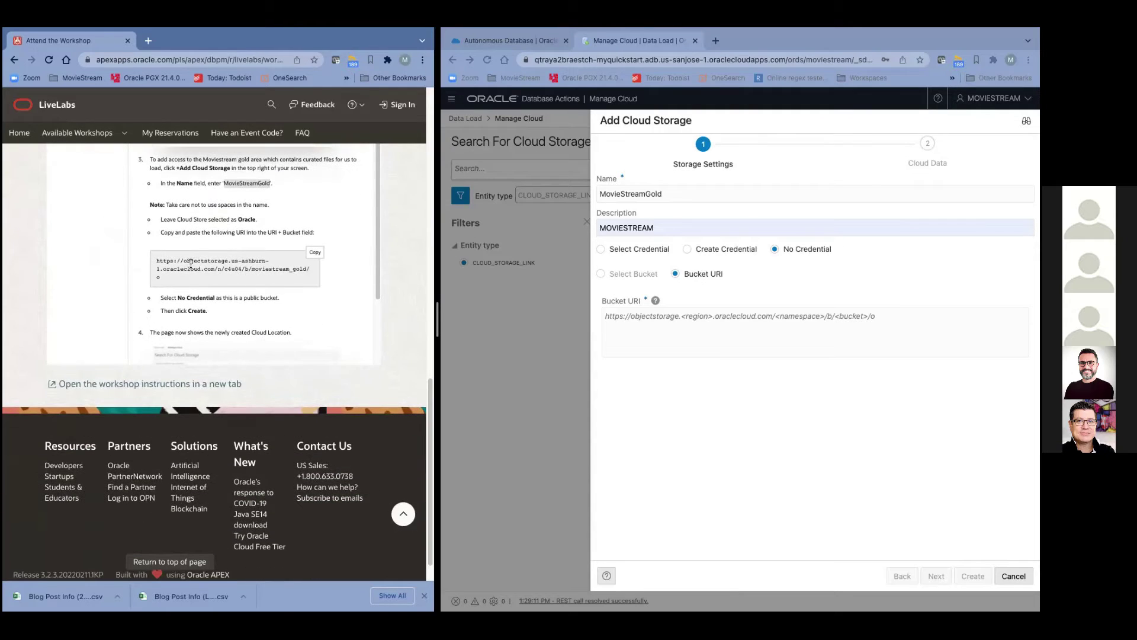
click(322, 255)
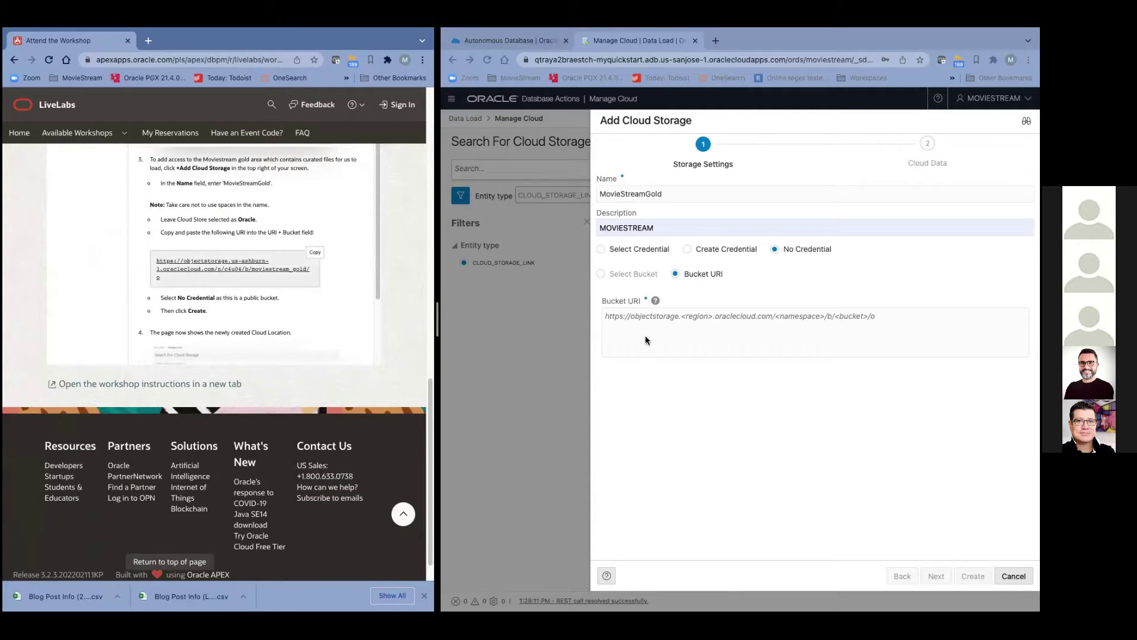
click(628, 326)
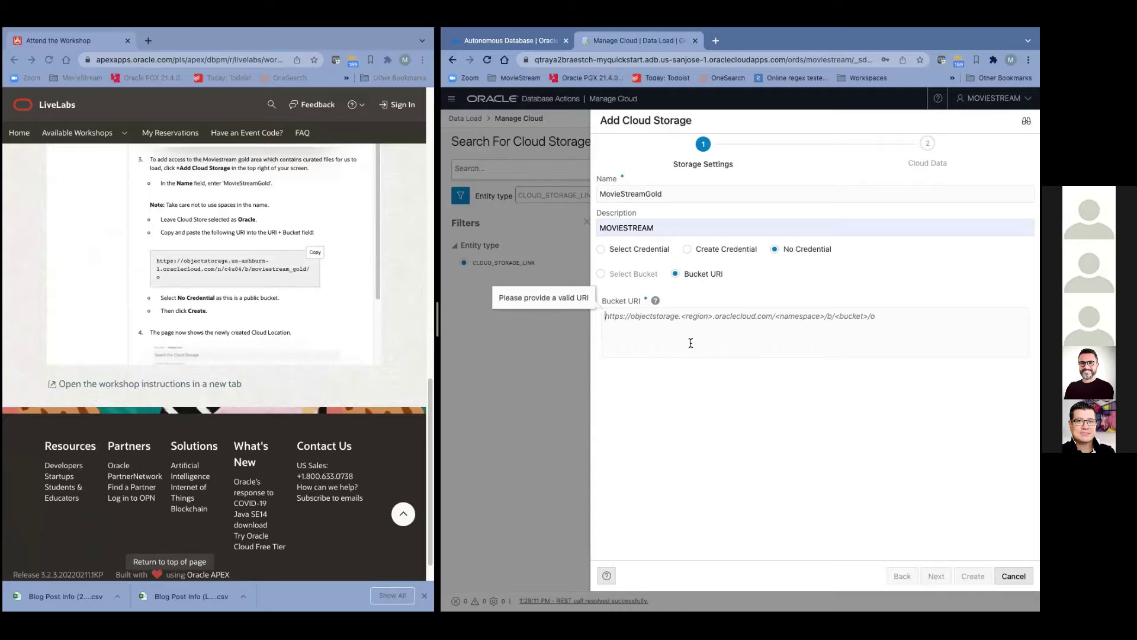
key(ctrl+v)
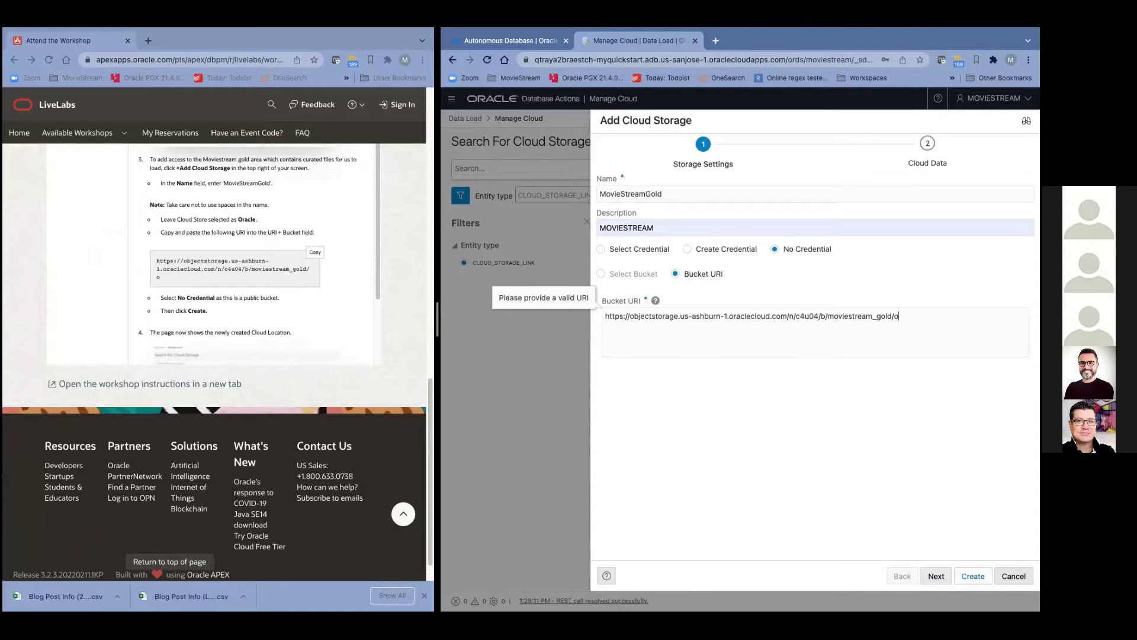
click(972, 576)
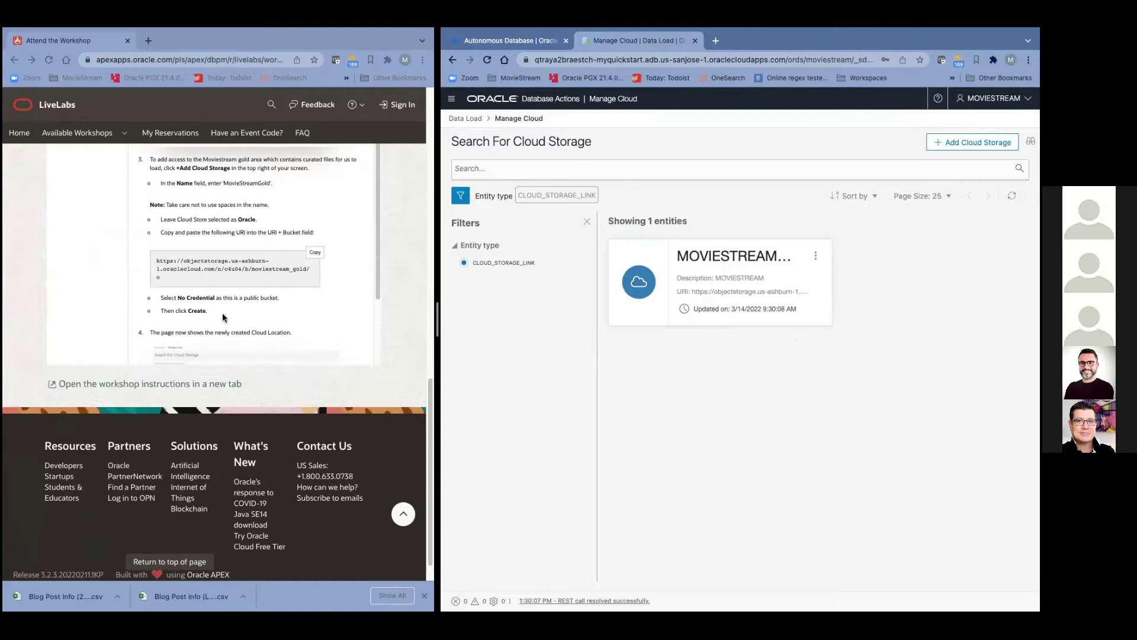
- Jump the workshop instructions to Task 5 and open the Database Actions navigation menu
scroll(222, 318, up, 1)
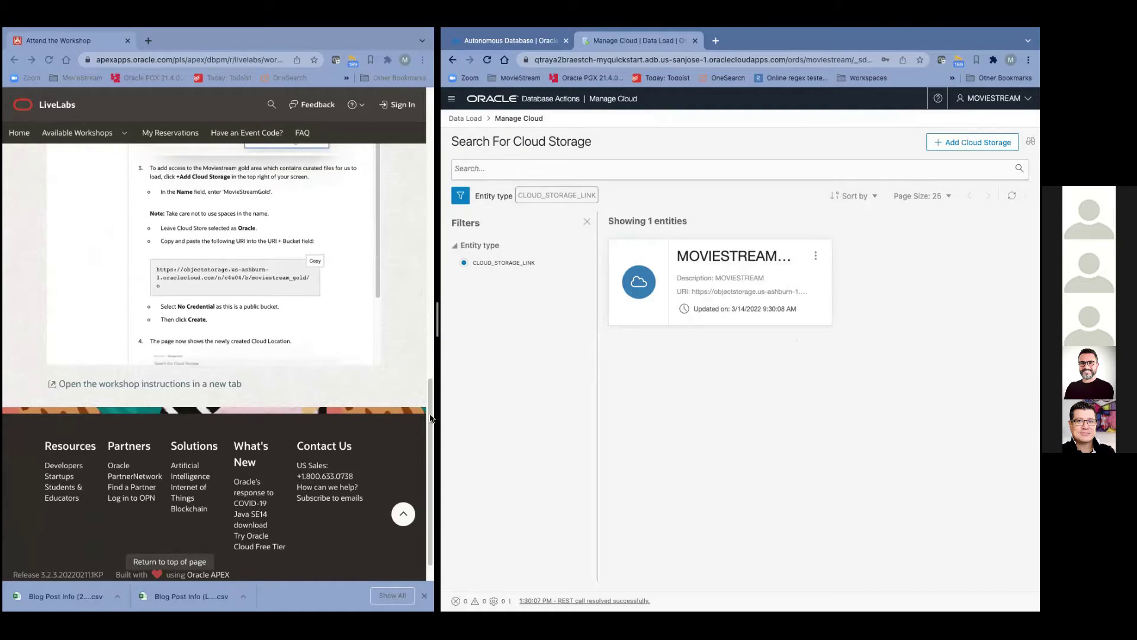
click(428, 376)
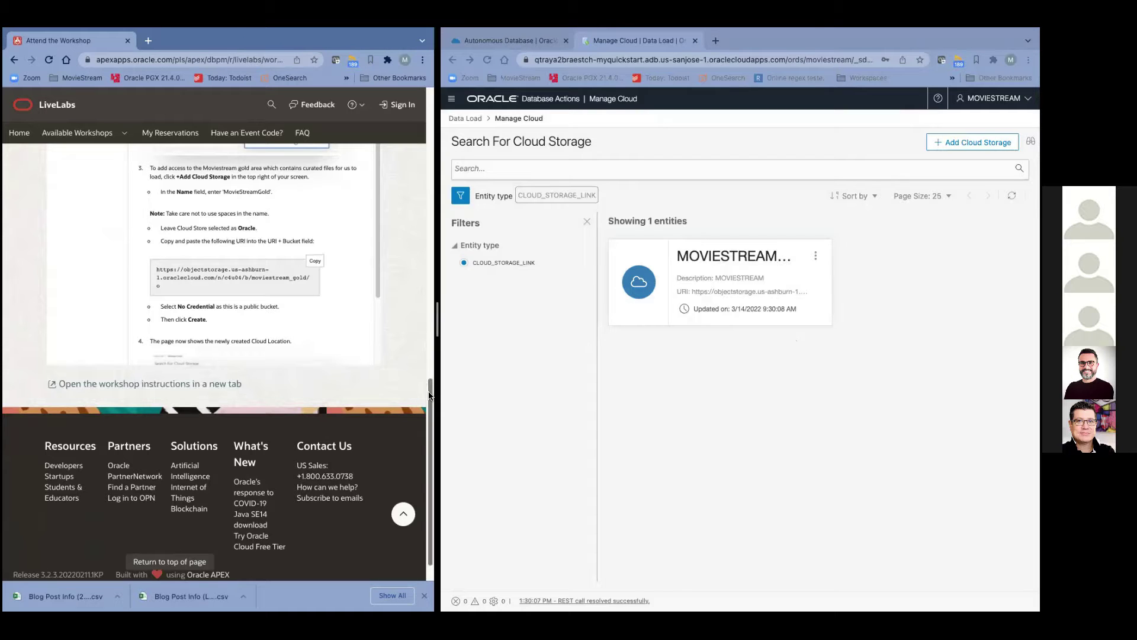
drag(430, 385, 421, 222)
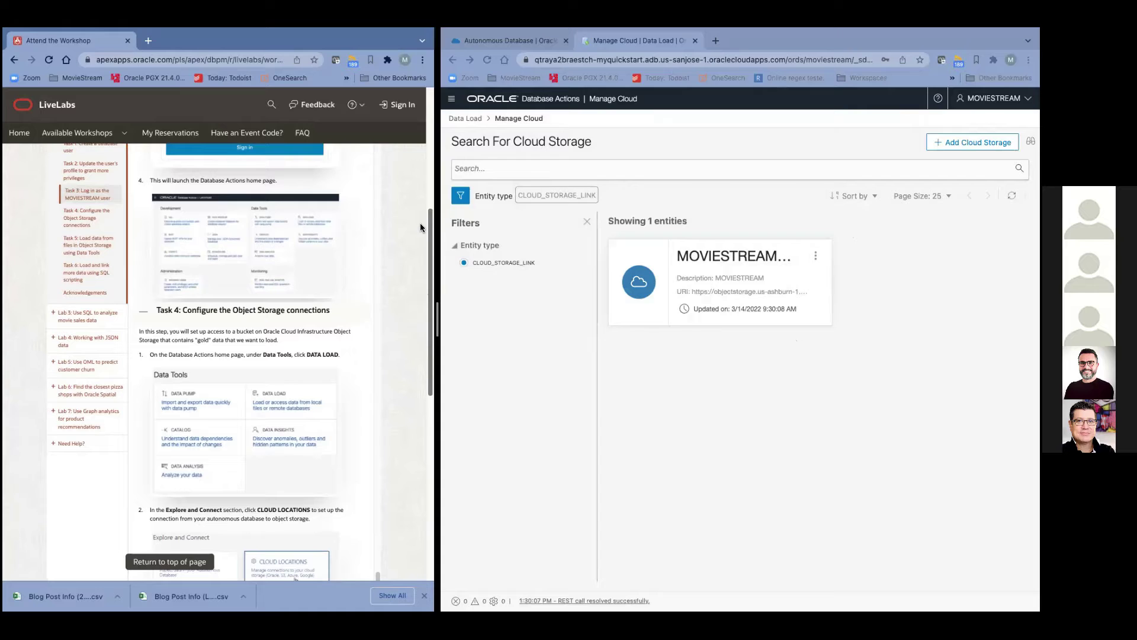
click(87, 250)
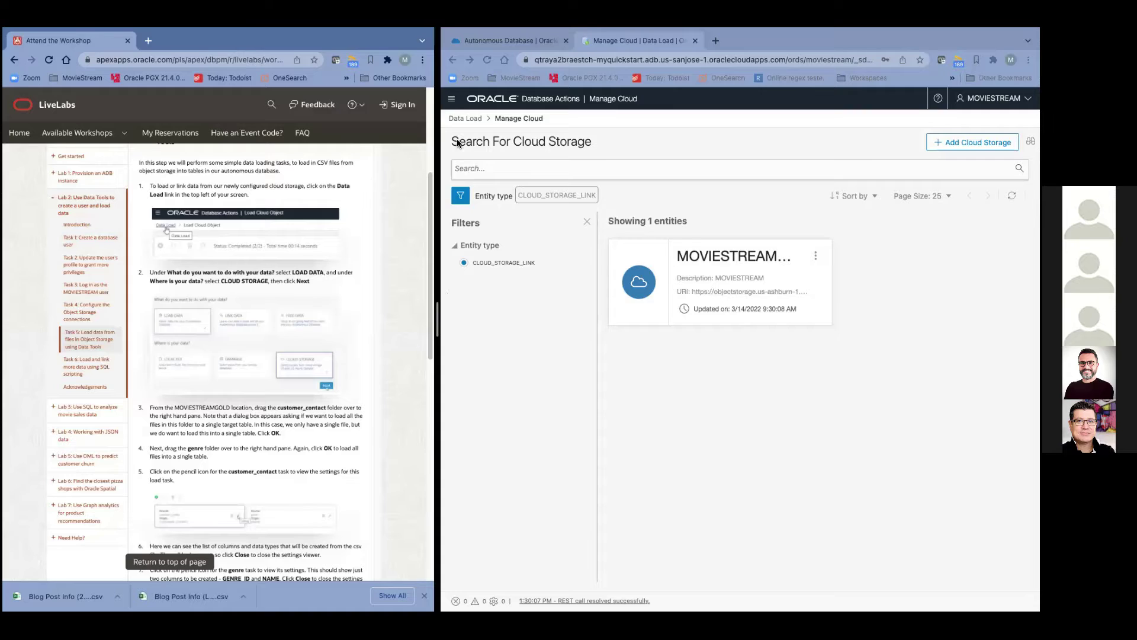
click(452, 103)
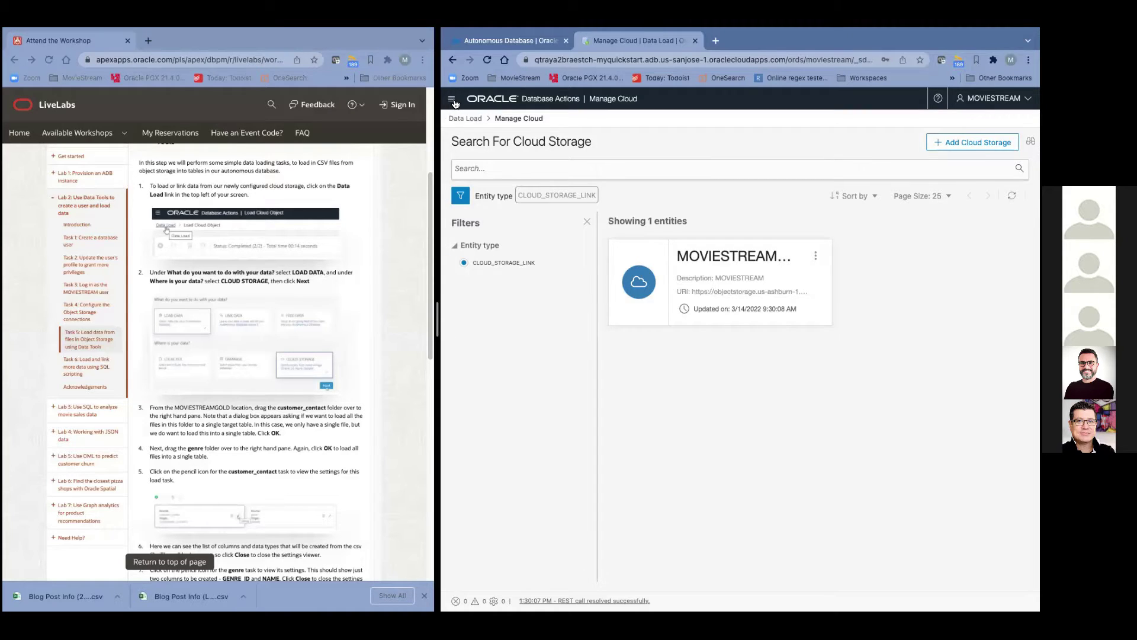
click(454, 103)
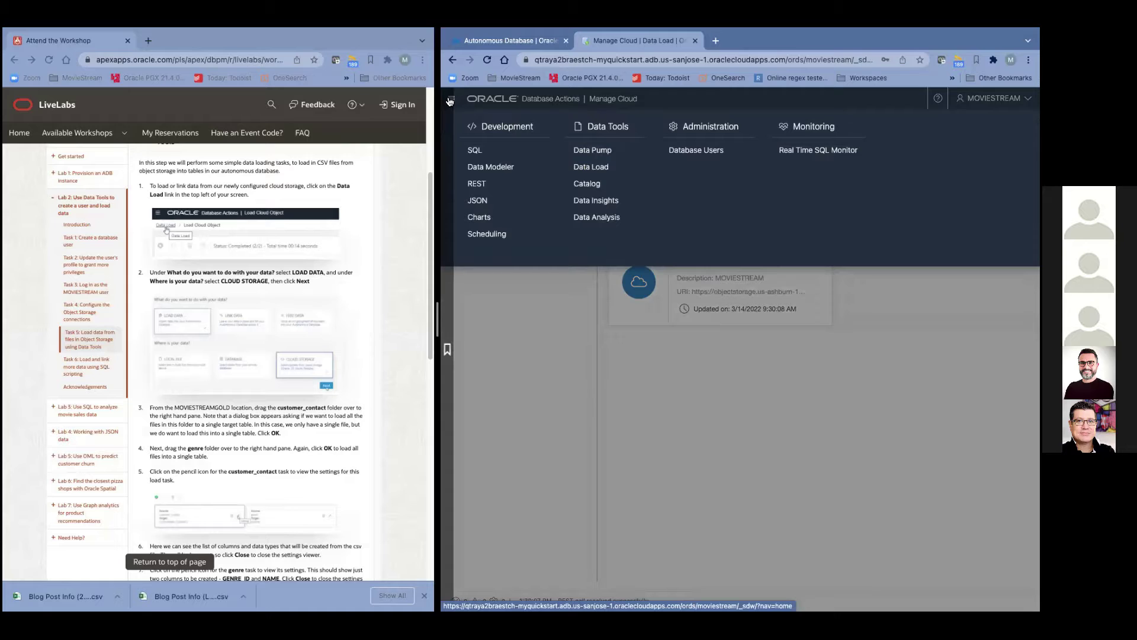
- Go to Data Load, pick Cloud Storage, and continue to the Load Cloud Object page
click(603, 167)
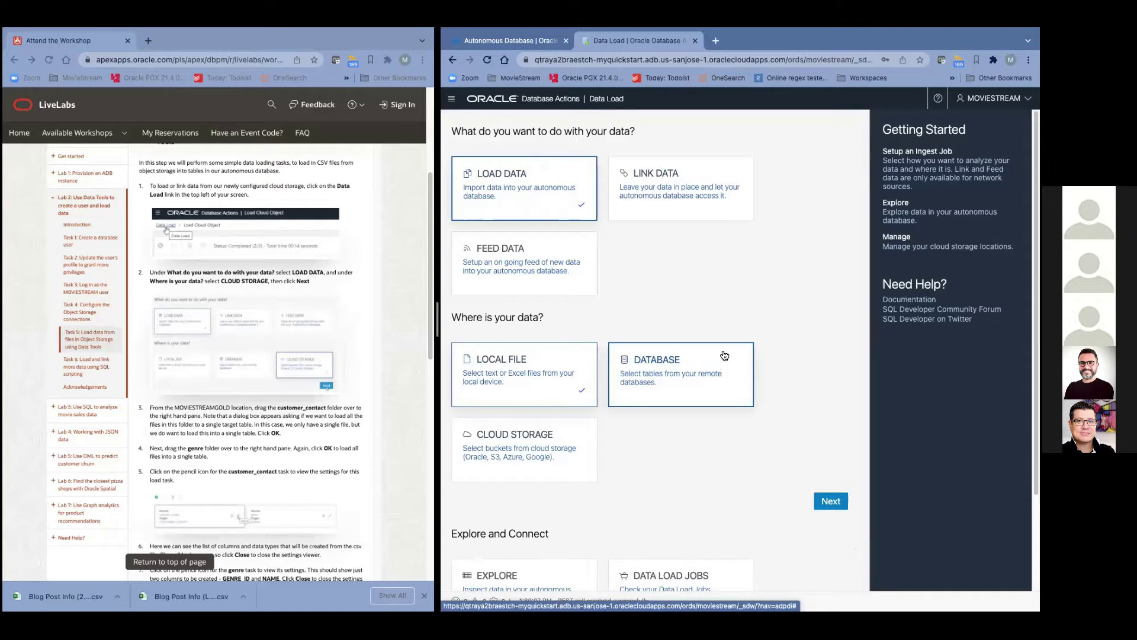
scroll(722, 354, down, 3)
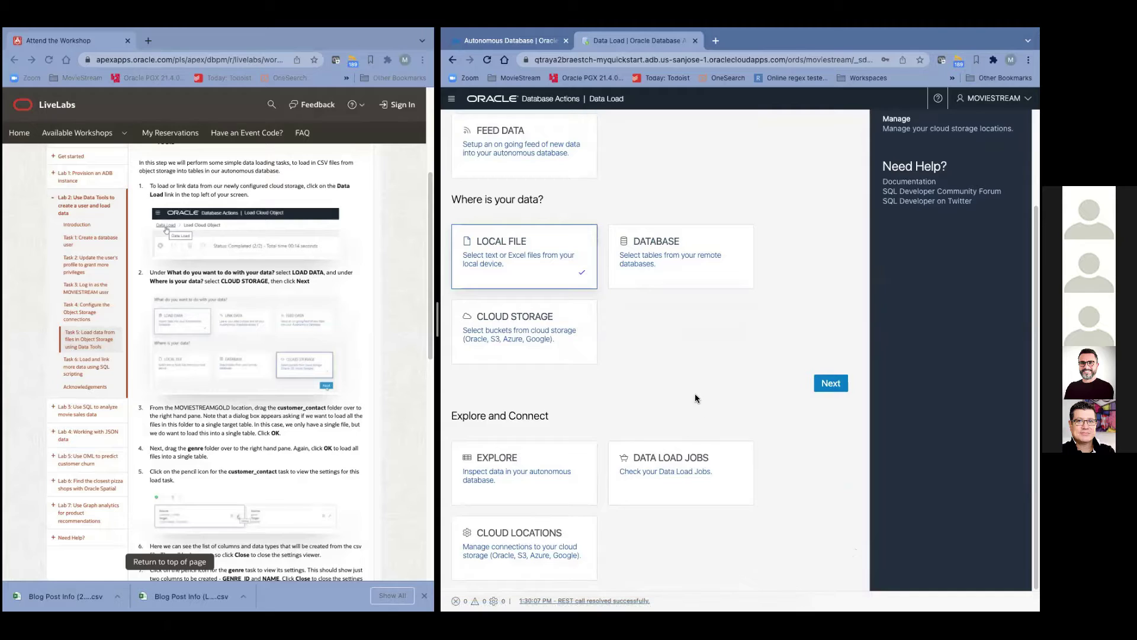
click(517, 332)
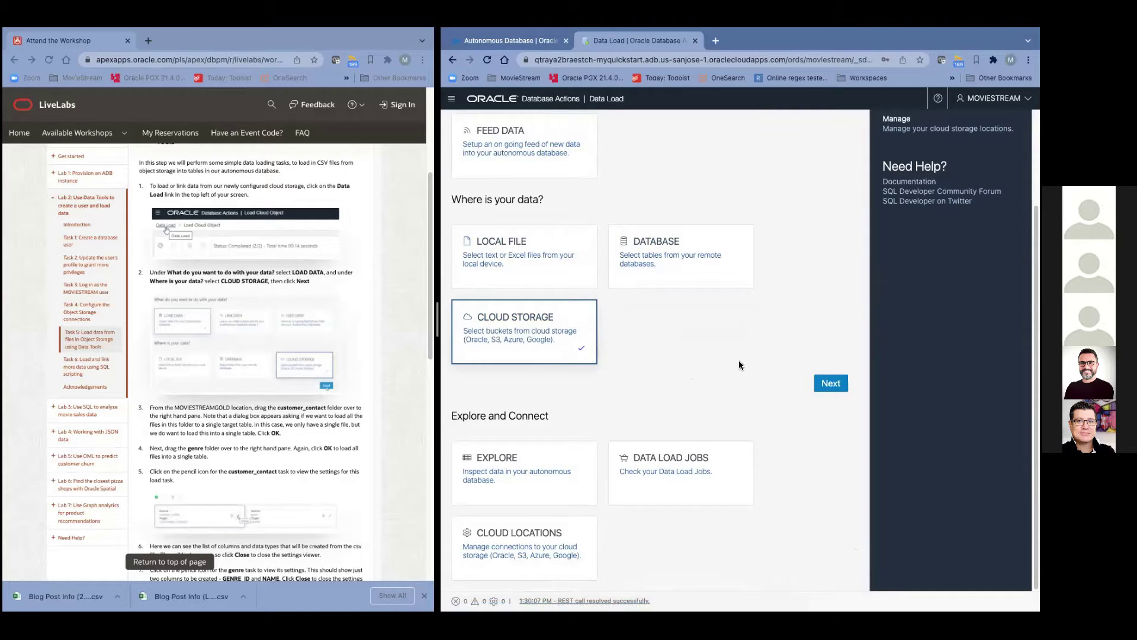
click(832, 384)
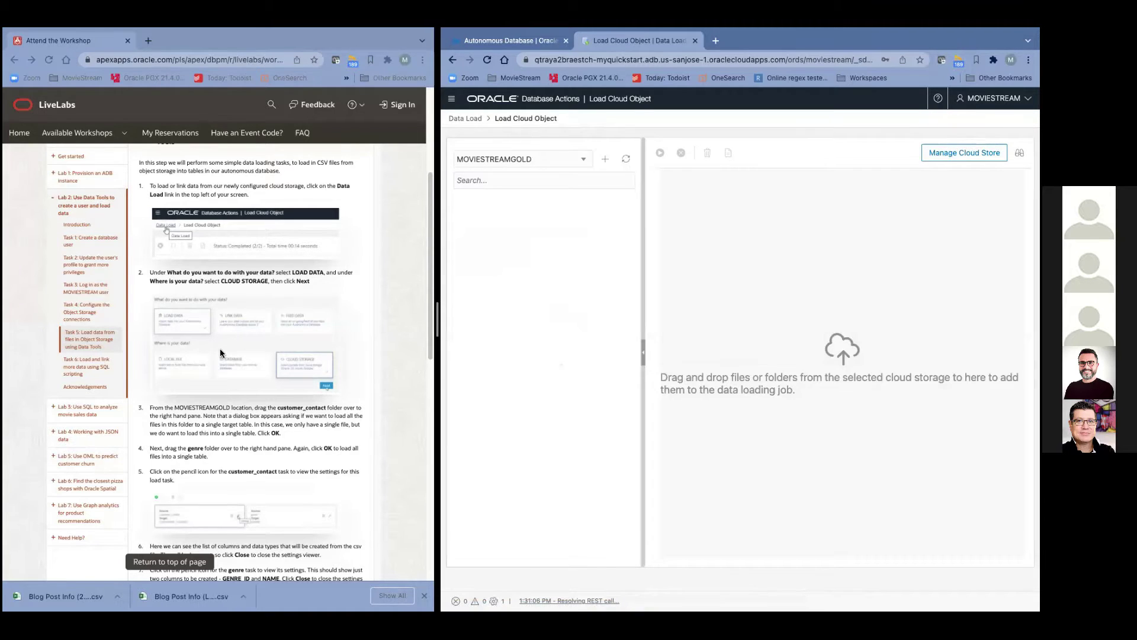
- Read through the workshop instructions for loading the MOVIESTREAMGOLD folders
scroll(219, 348, down, 1)
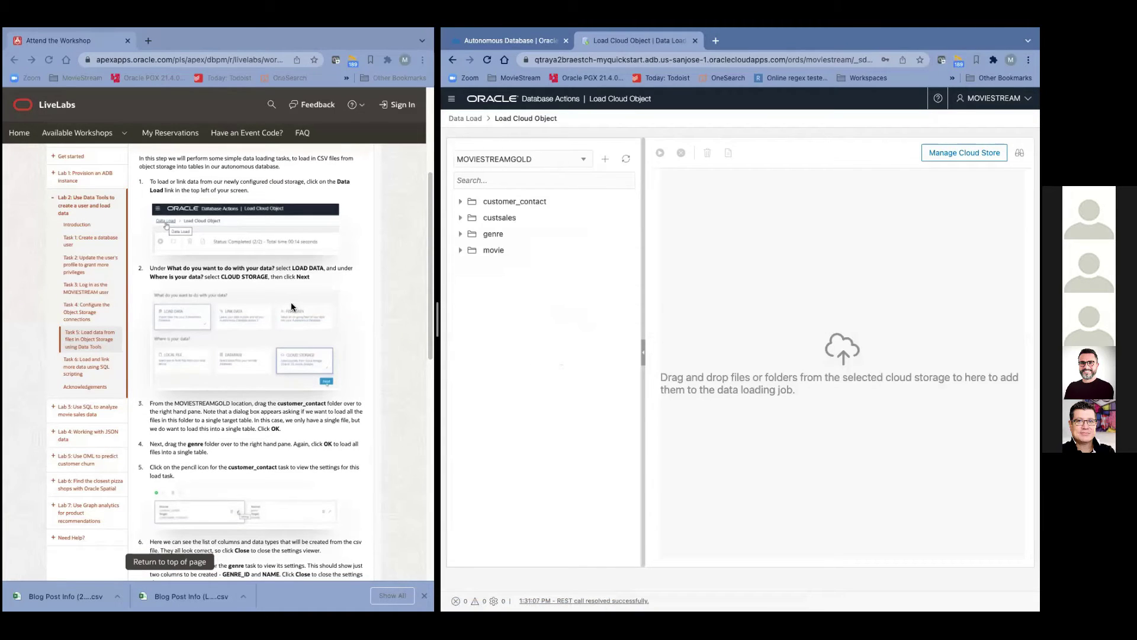
scroll(290, 302, down, 1)
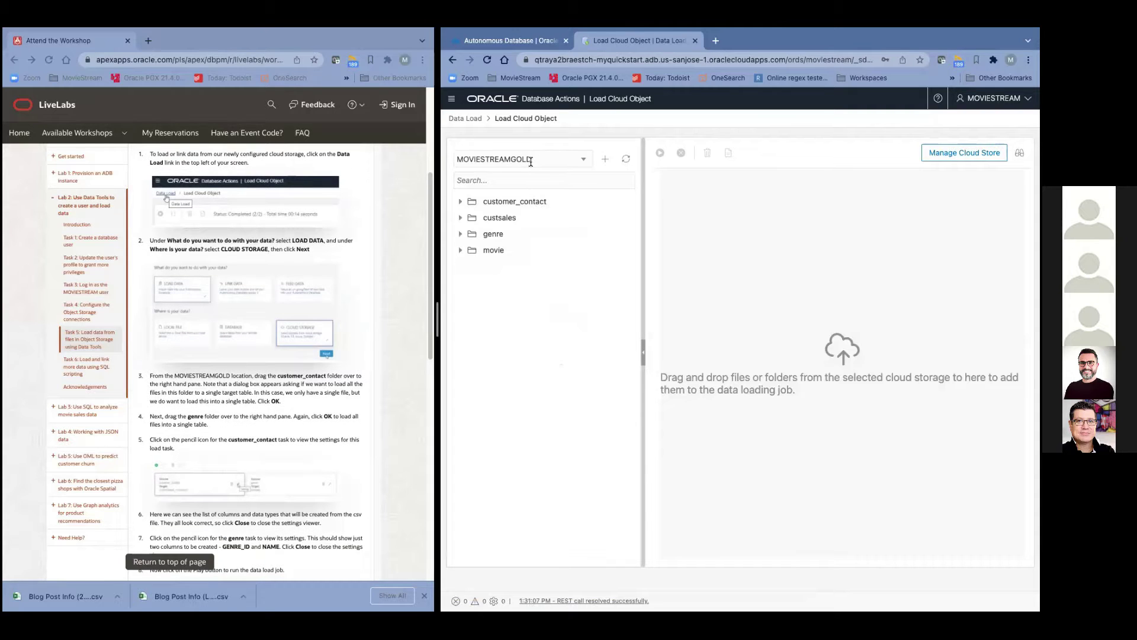
scroll(251, 308, down, 1)
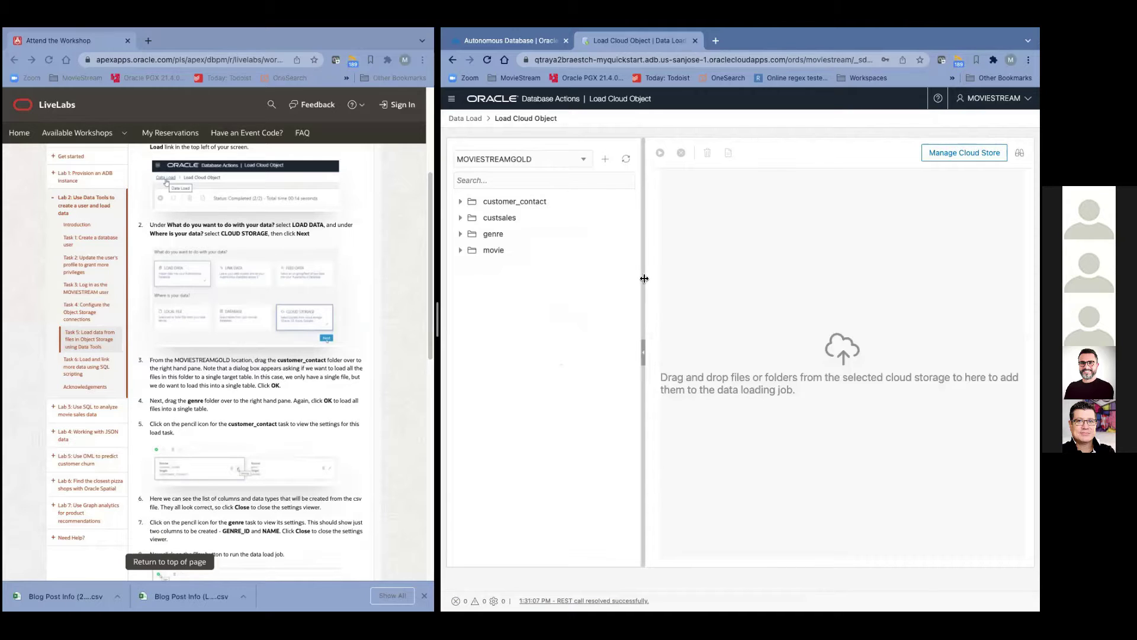
scroll(261, 370, down, 1)
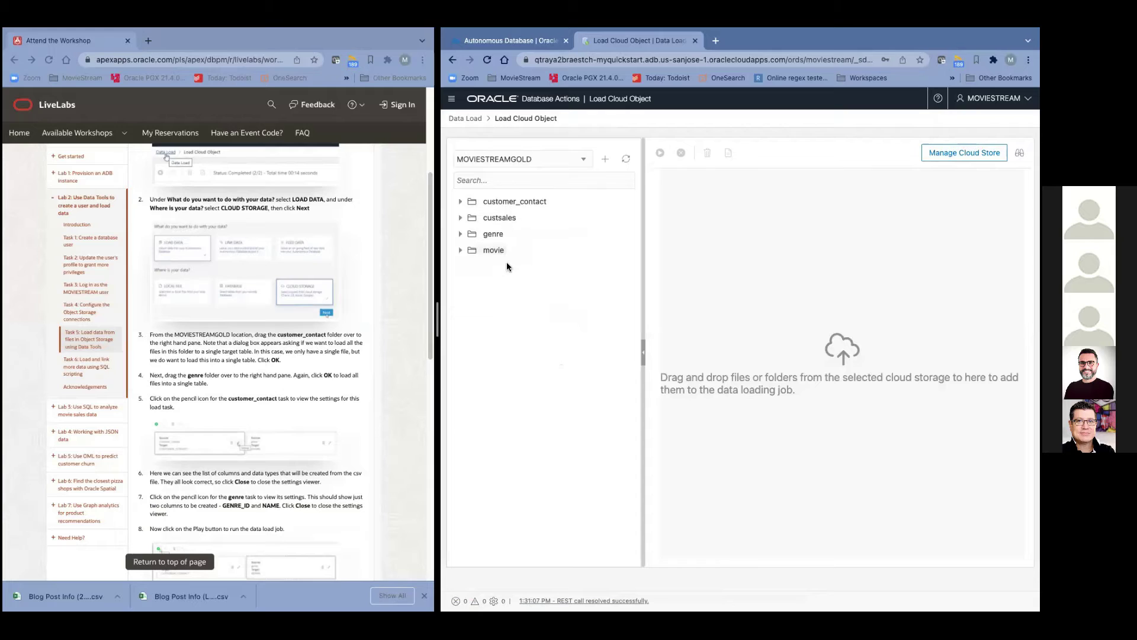
click(430, 353)
scroll(431, 356, down, 1)
drag(430, 357, 424, 313)
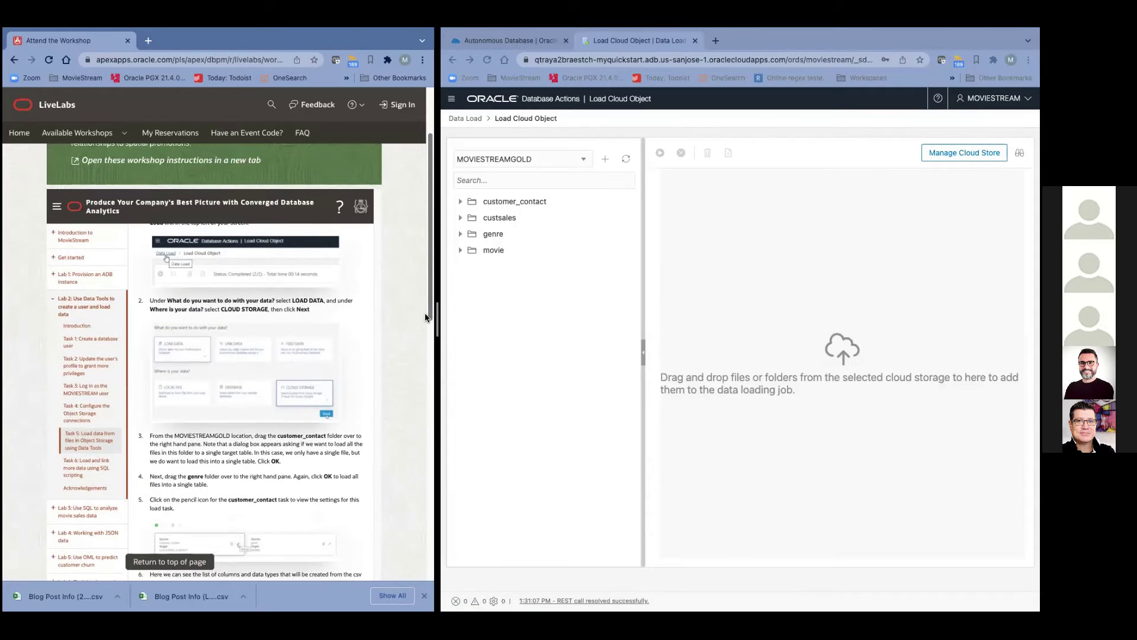
- Drag the customer_contact folder into the load job drop pane
scroll(309, 335, up, 2)
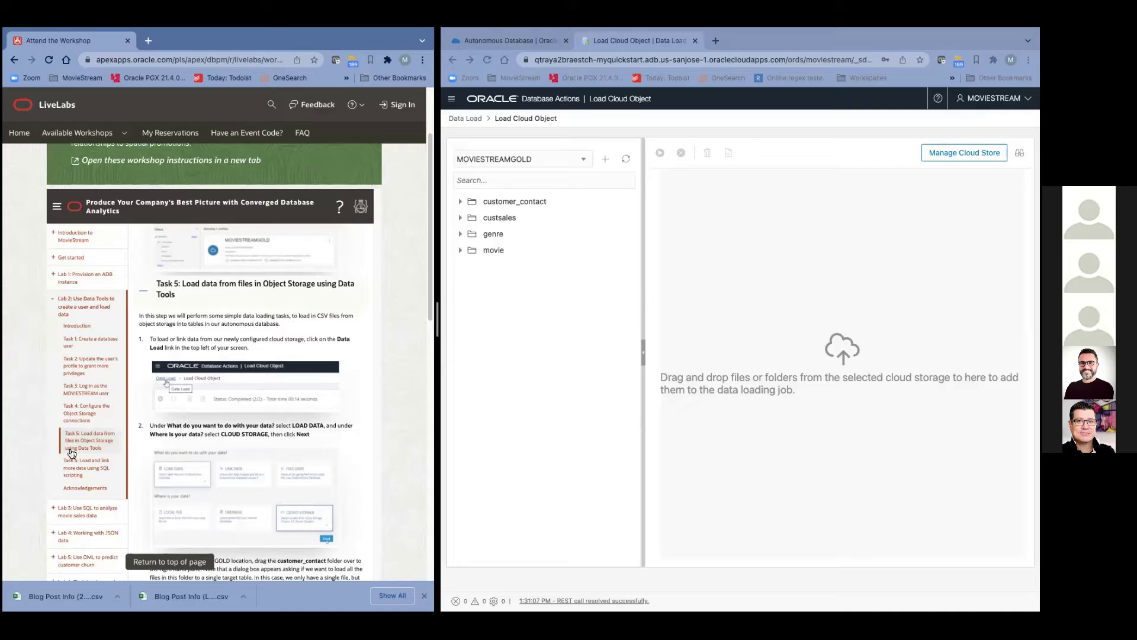
scroll(286, 344, down, 1)
scroll(287, 344, down, 2)
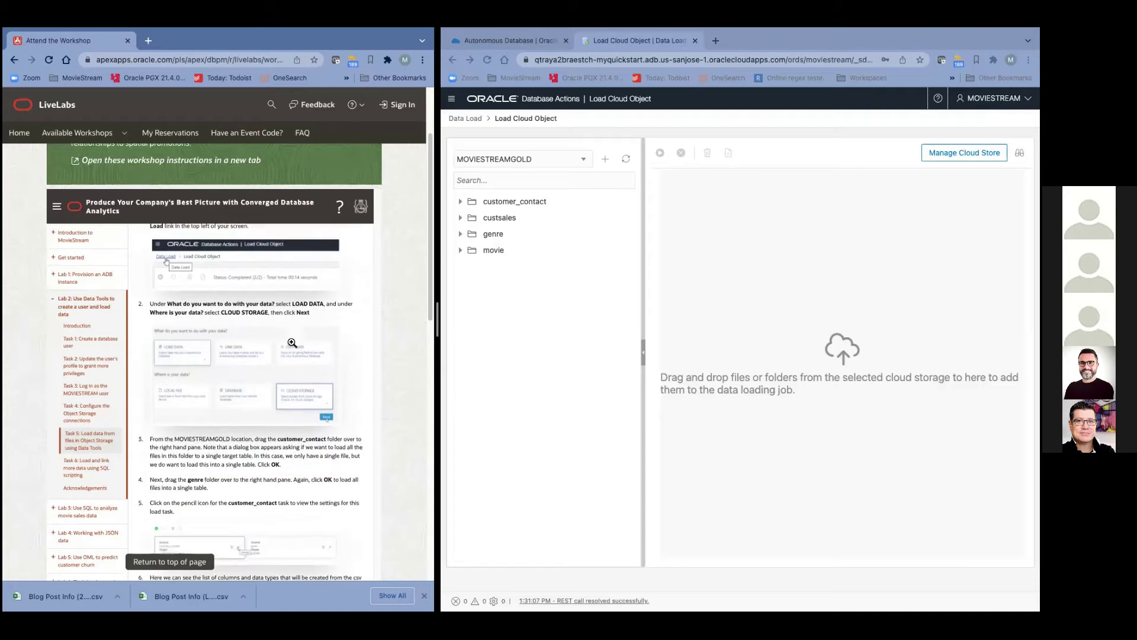
click(503, 200)
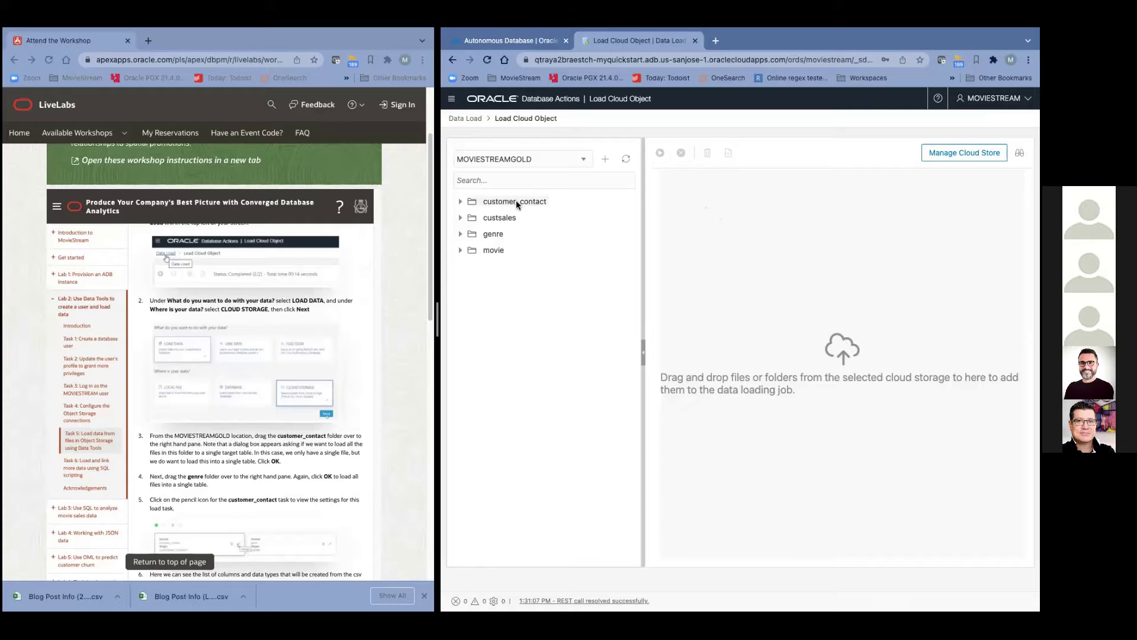
drag(517, 200, 783, 286)
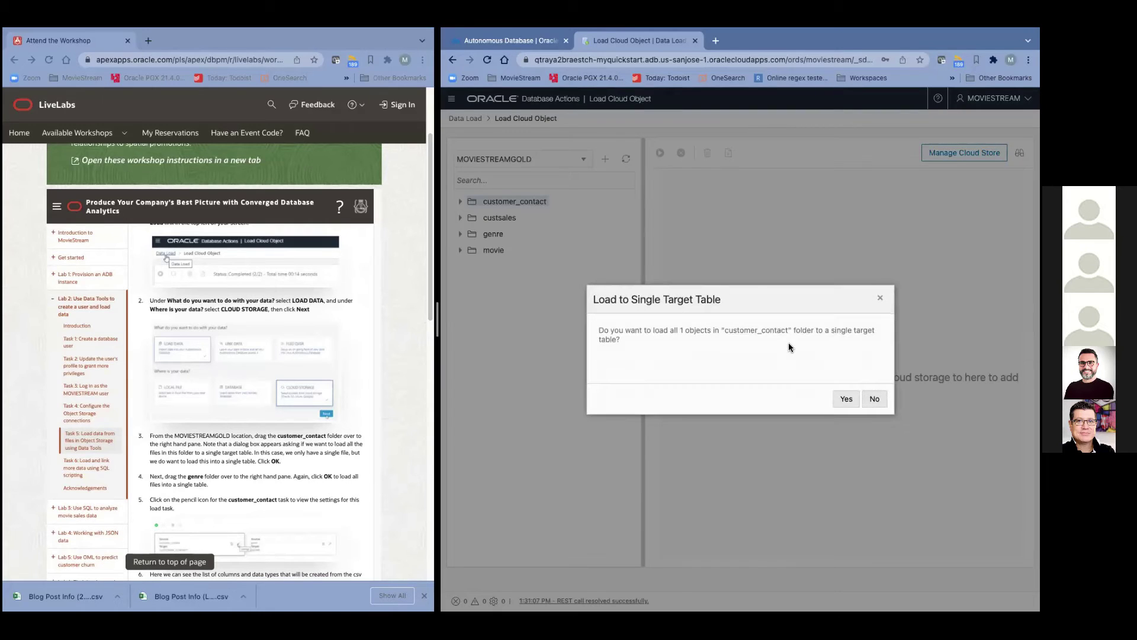
- Load customer_contact into one table and add genre, also loaded into a single table
click(845, 400)
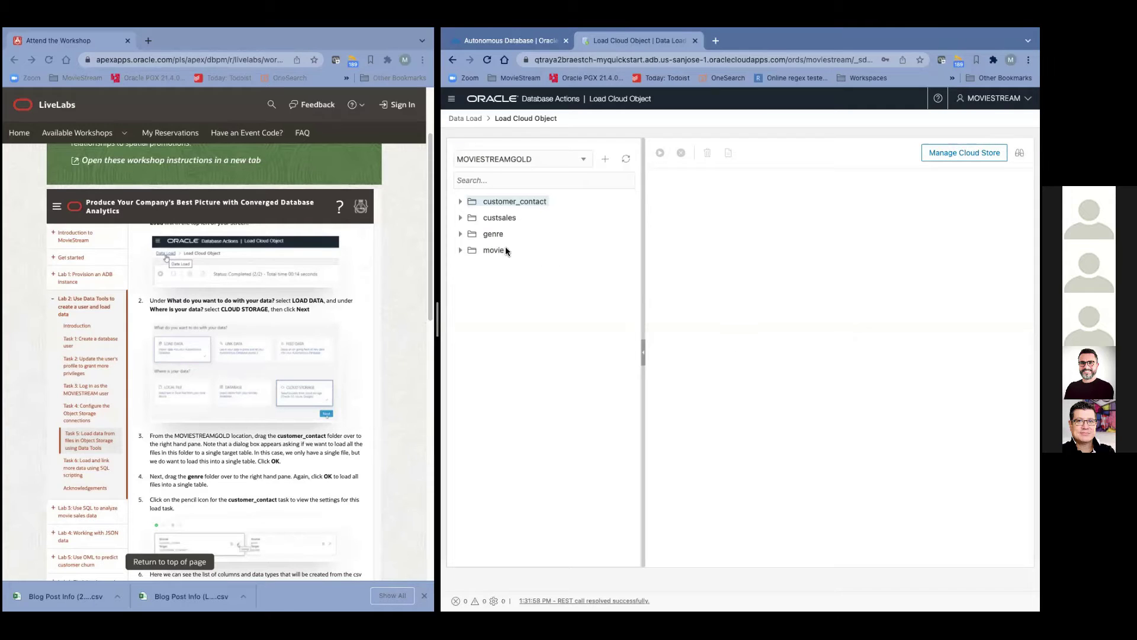
drag(489, 235, 723, 264)
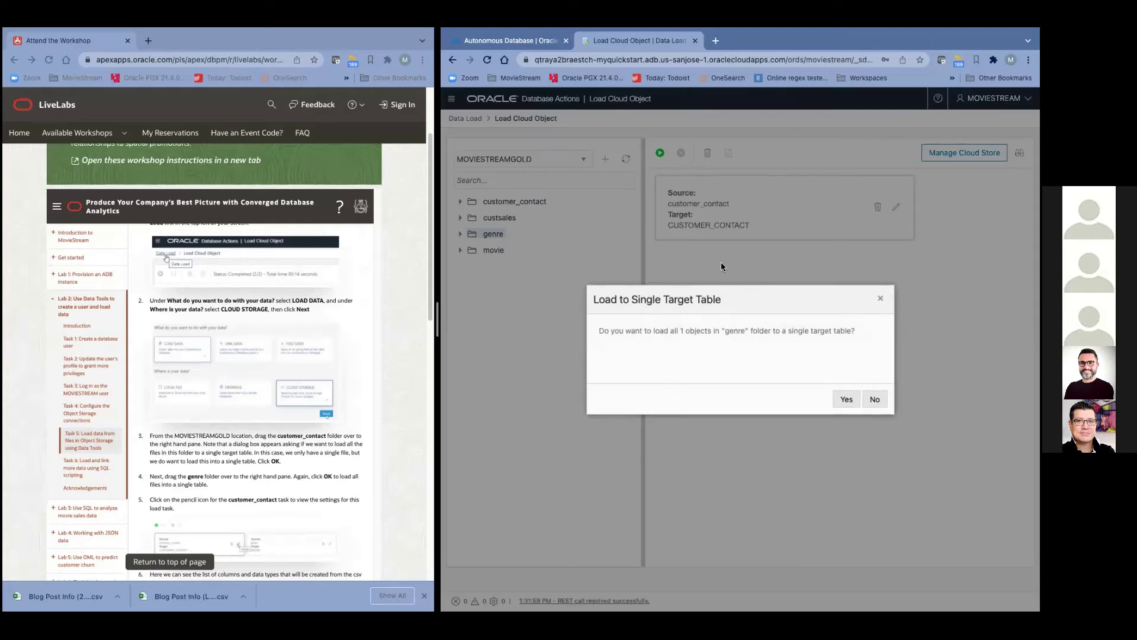
click(841, 400)
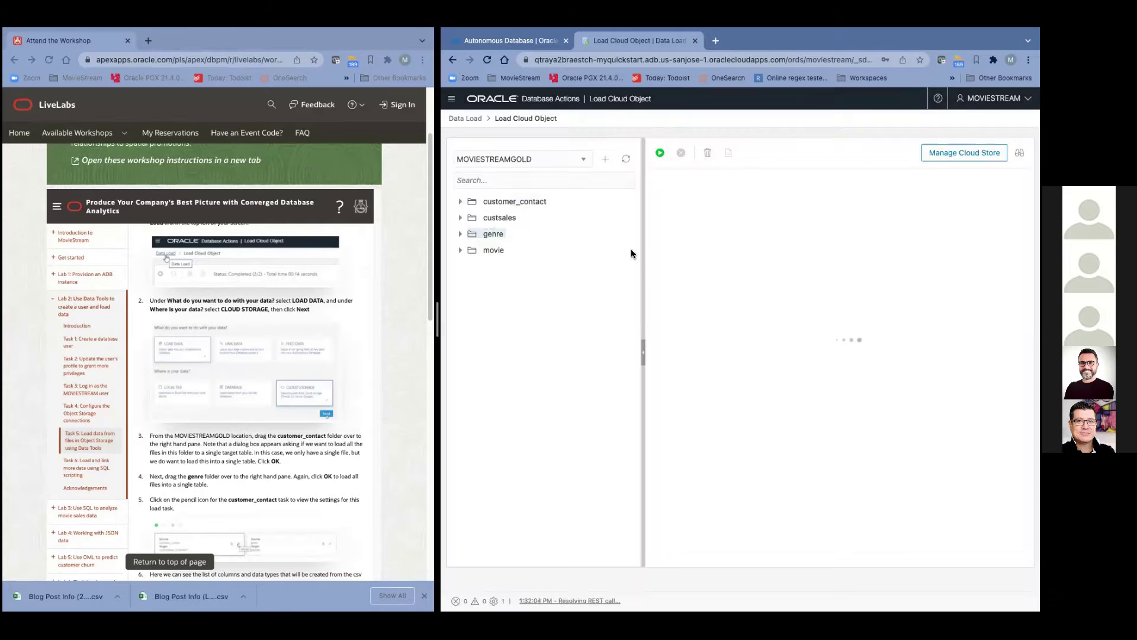
- Browse the custsales month=2019-01 files, then open the customer_contact task settings
click(460, 217)
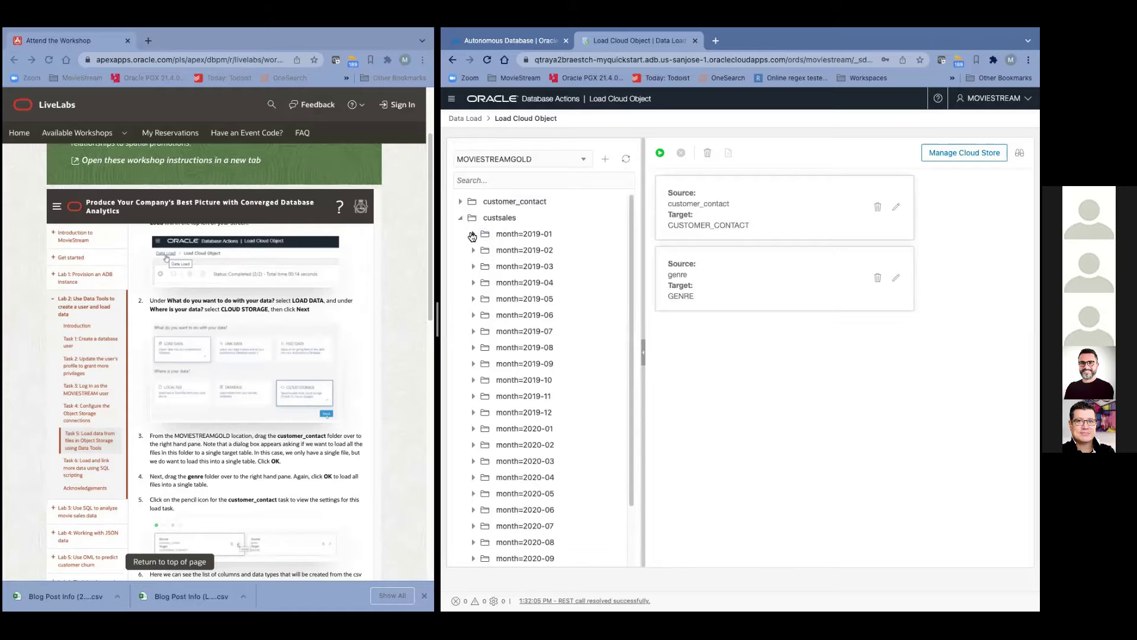
click(474, 234)
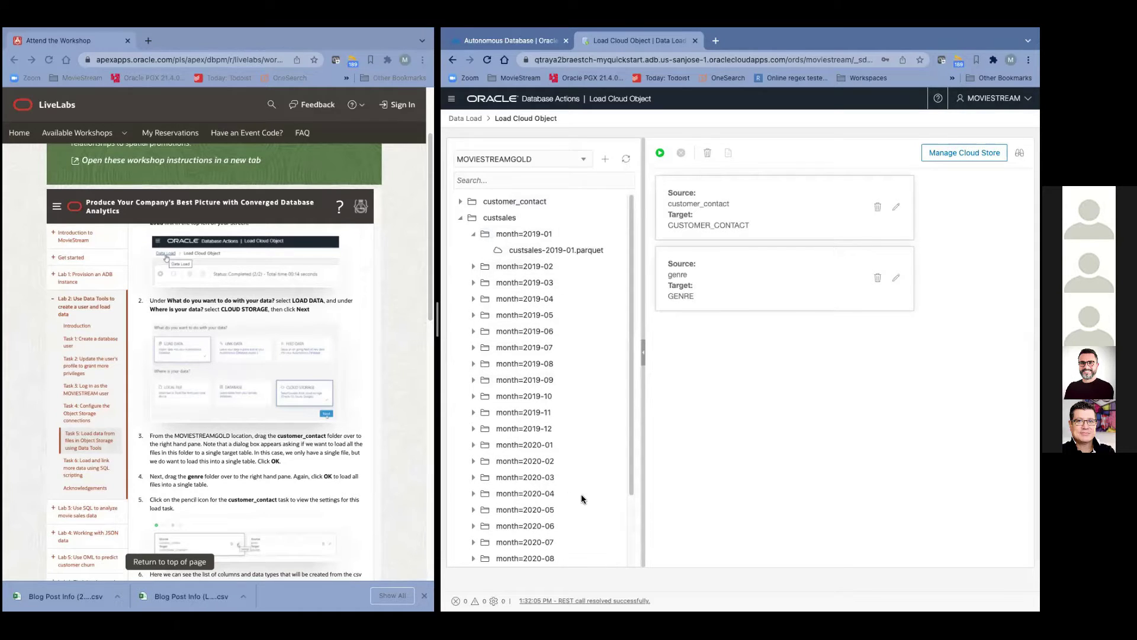
click(460, 218)
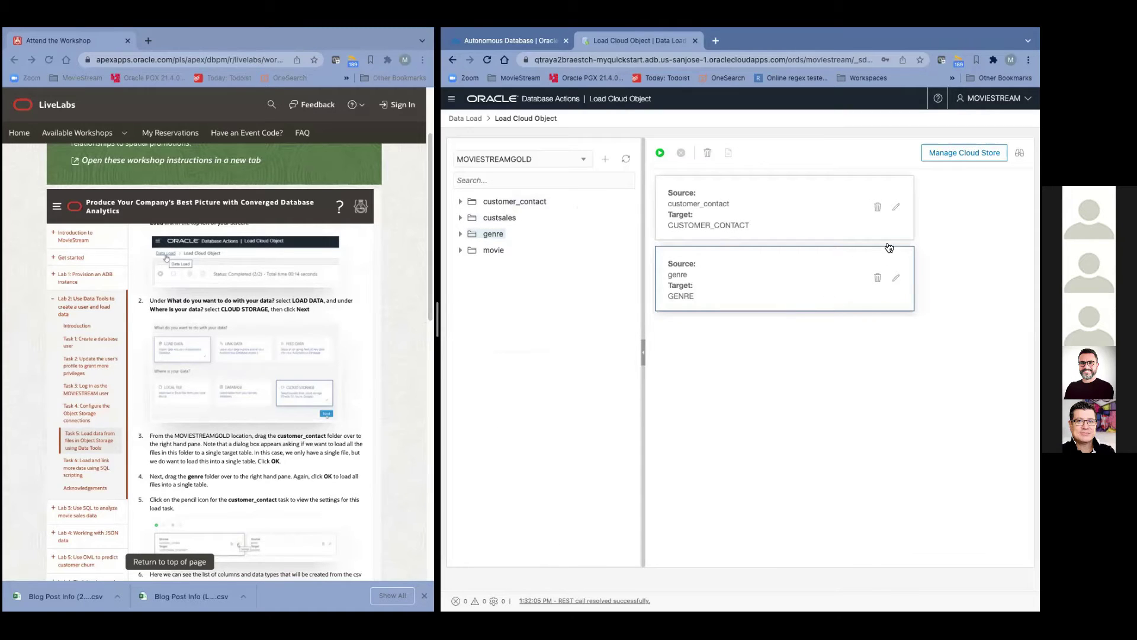
click(896, 207)
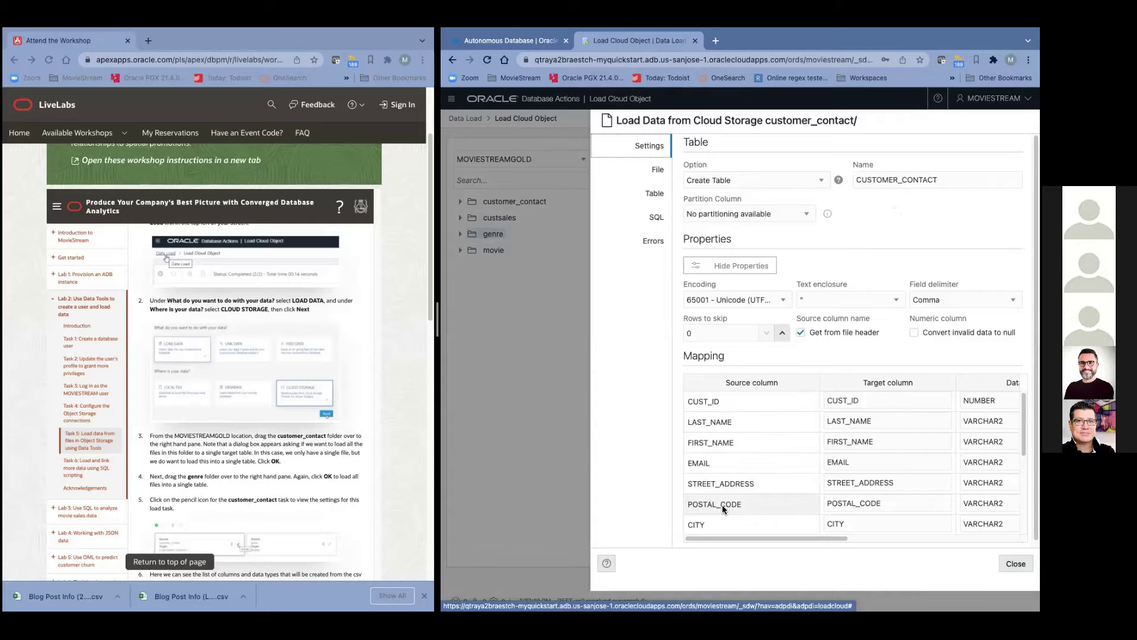
scroll(722, 504, down, 1)
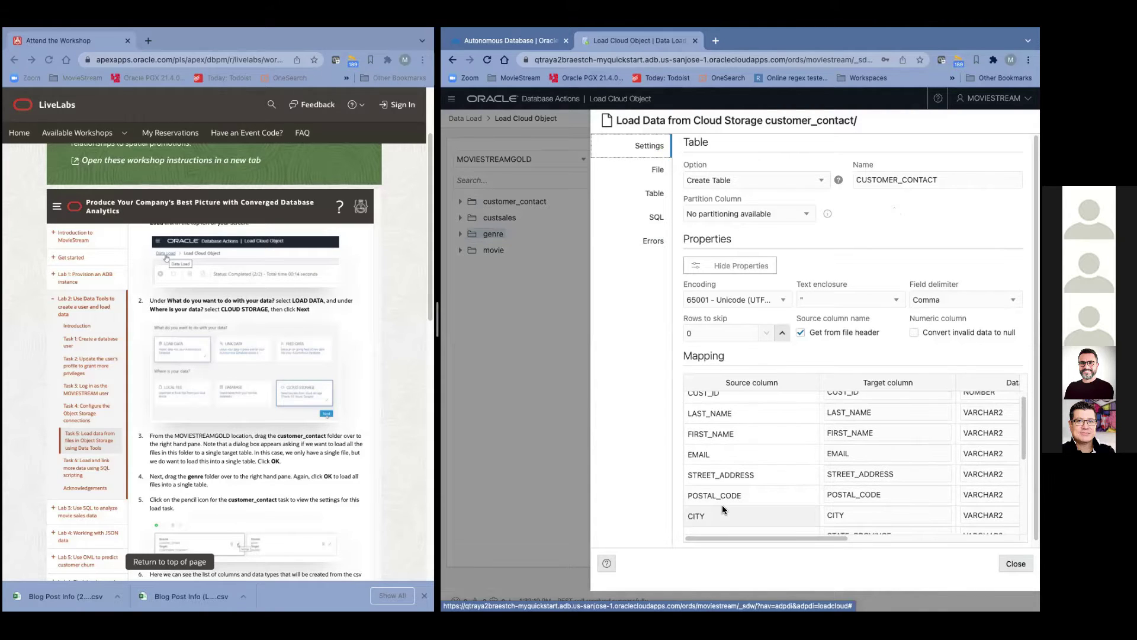
scroll(721, 507, down, 1)
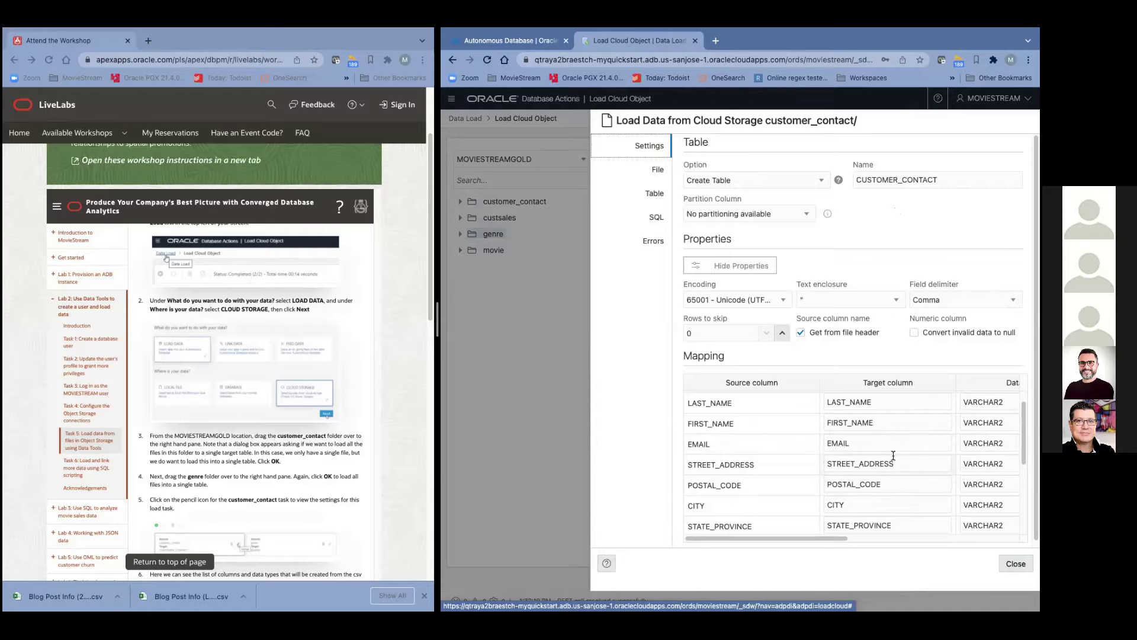
drag(830, 539, 769, 503)
scroll(769, 500, down, 5)
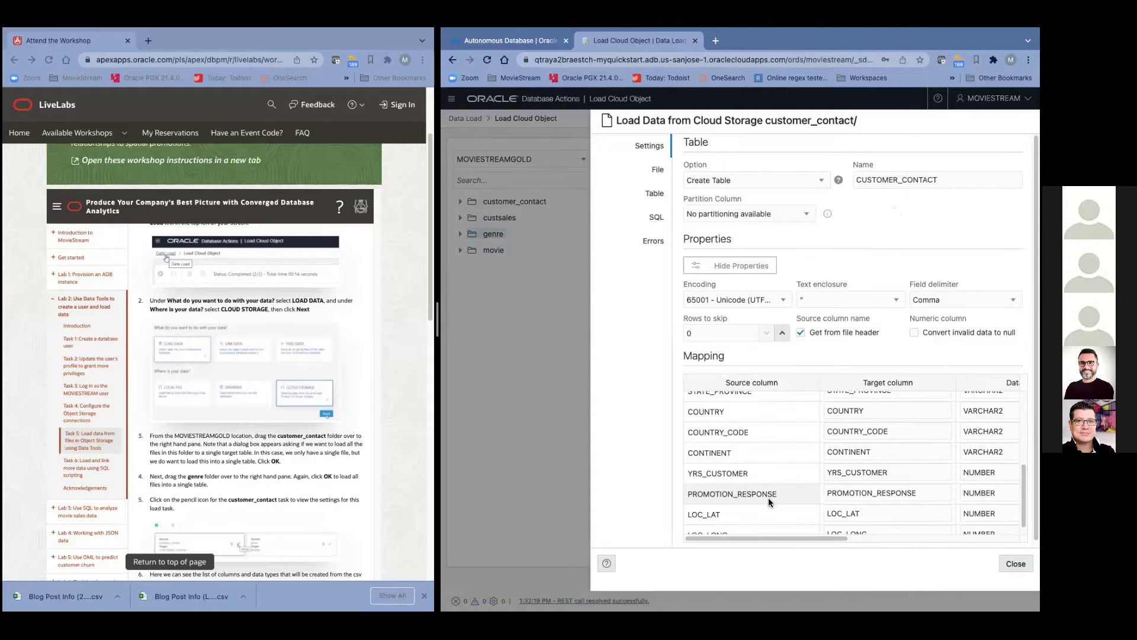
scroll(765, 498, down, 1)
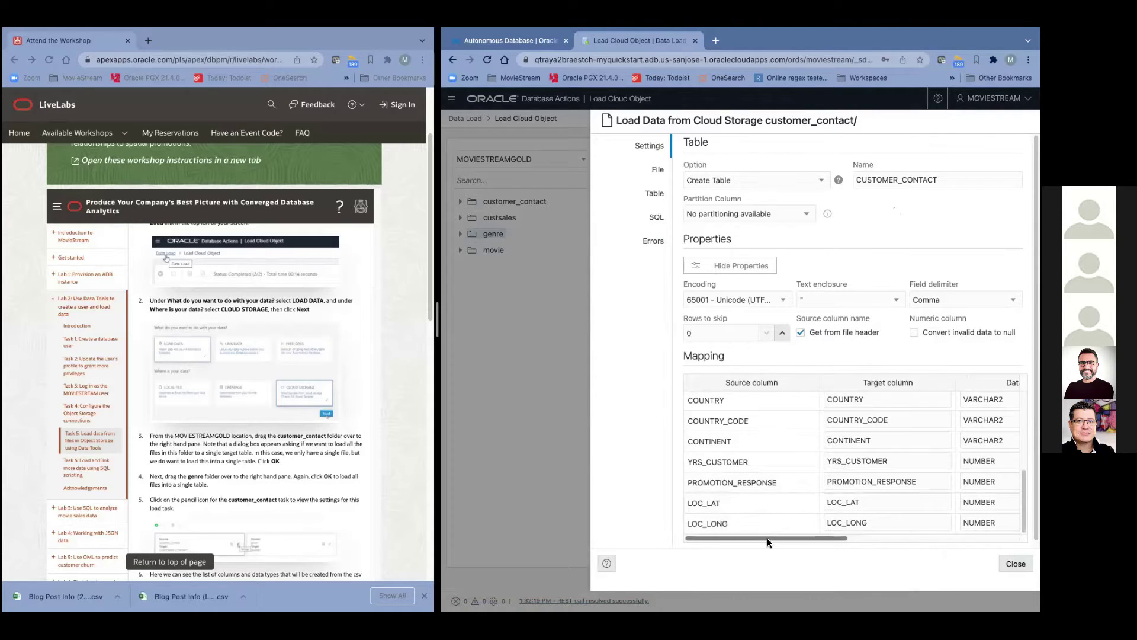
drag(773, 541, 696, 525)
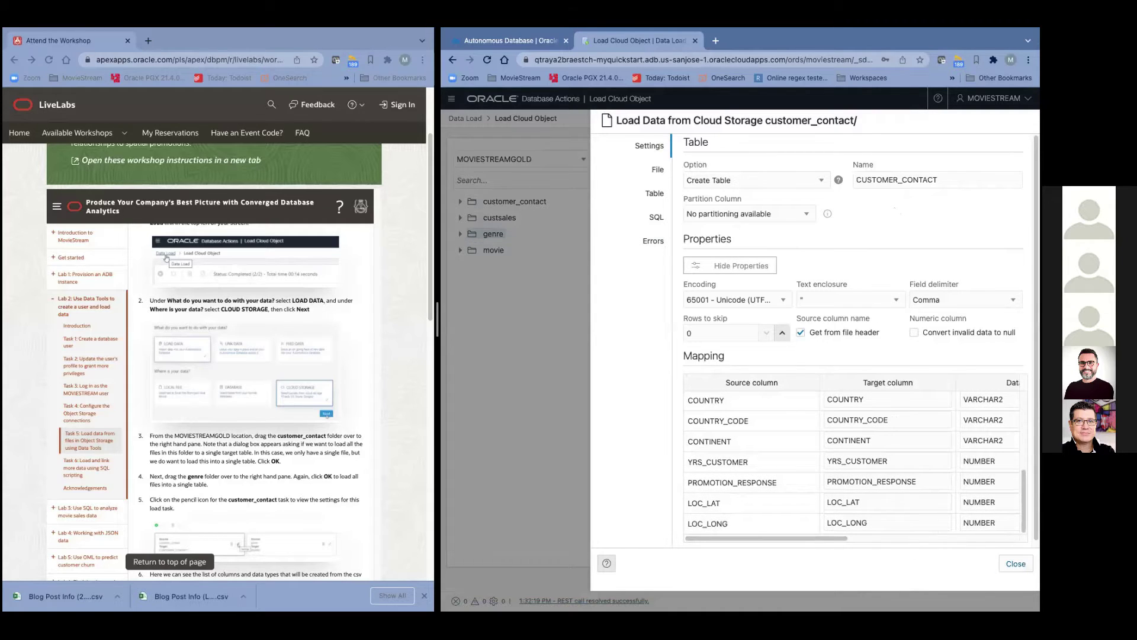
click(1016, 563)
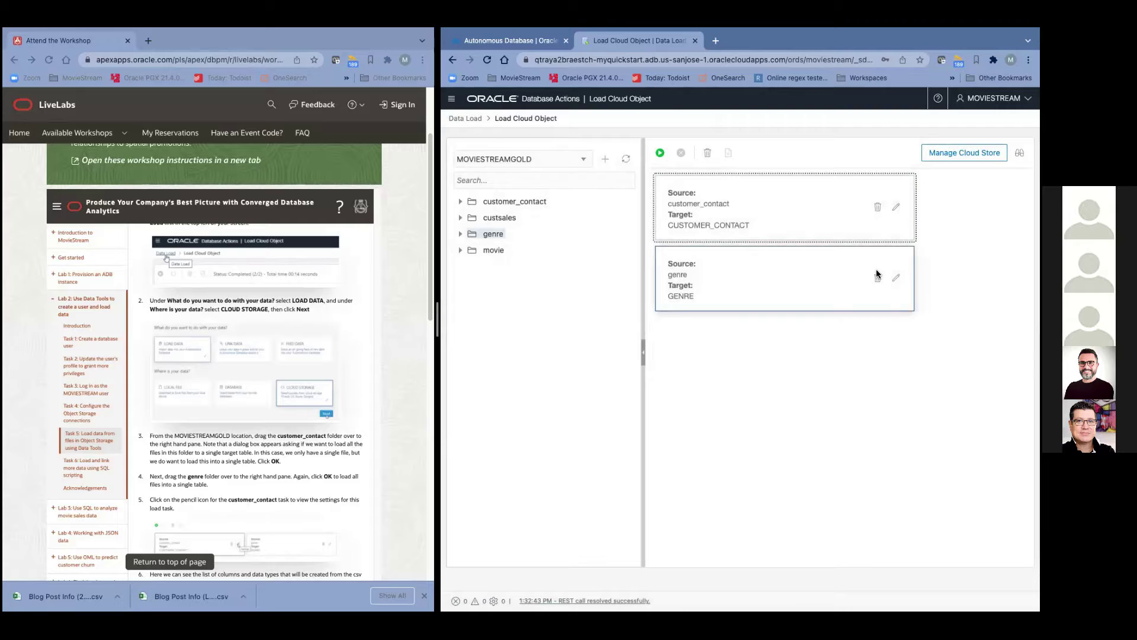
click(895, 209)
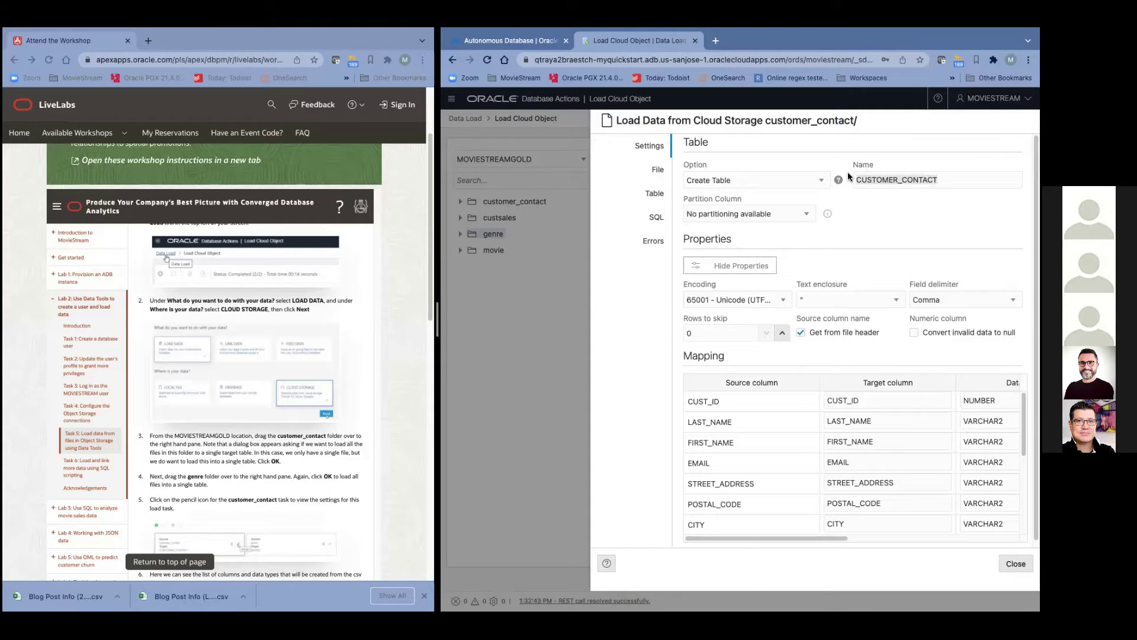
click(821, 184)
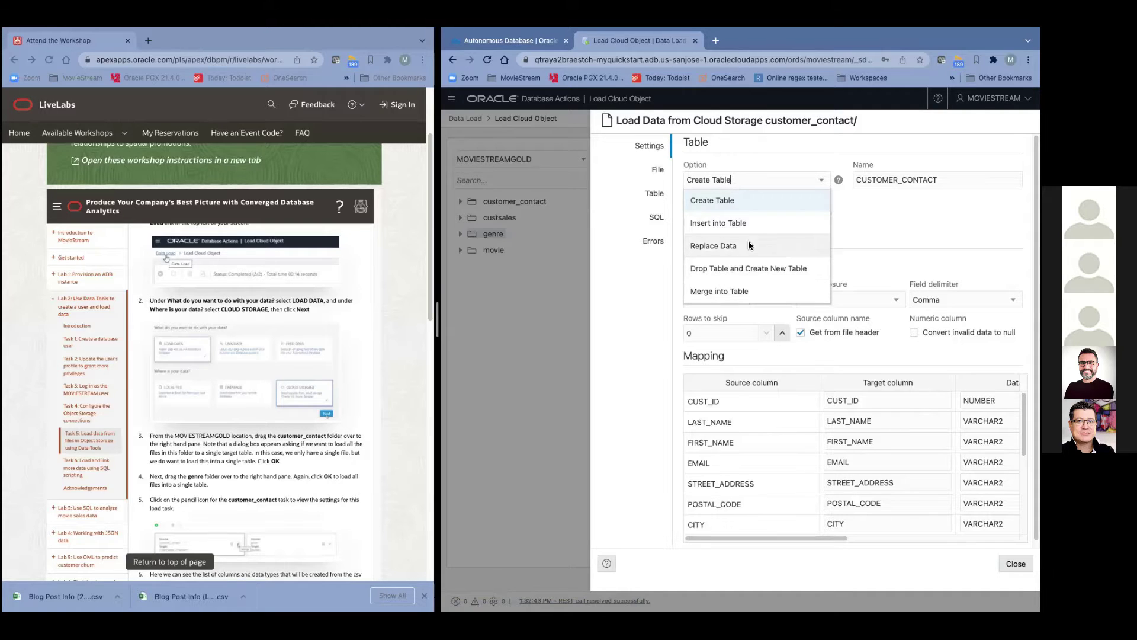
click(882, 228)
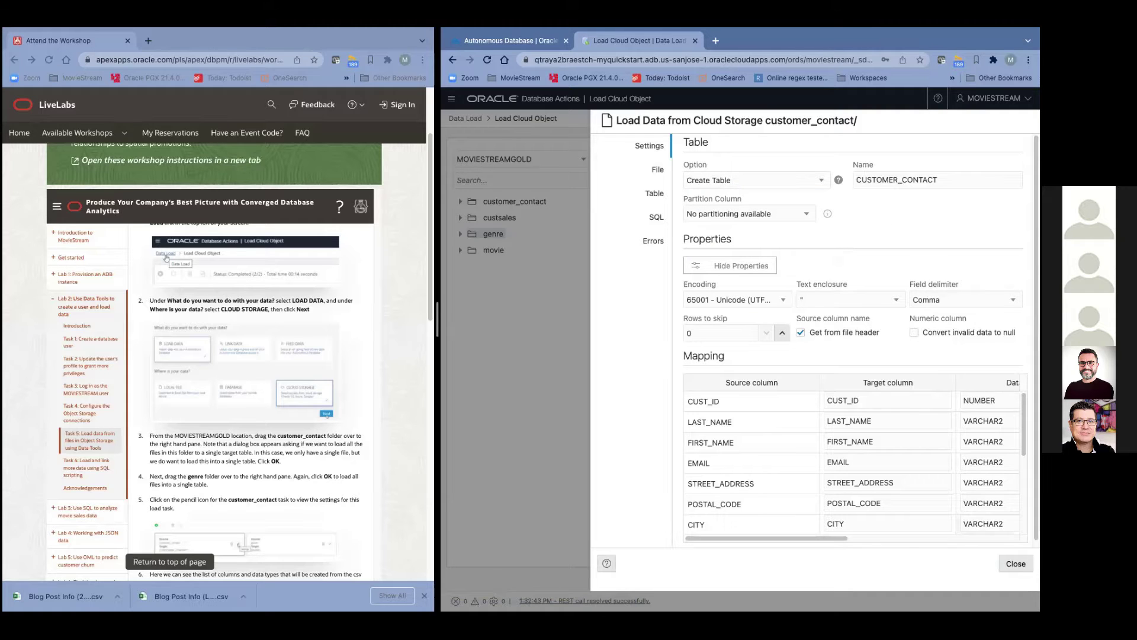
click(1015, 564)
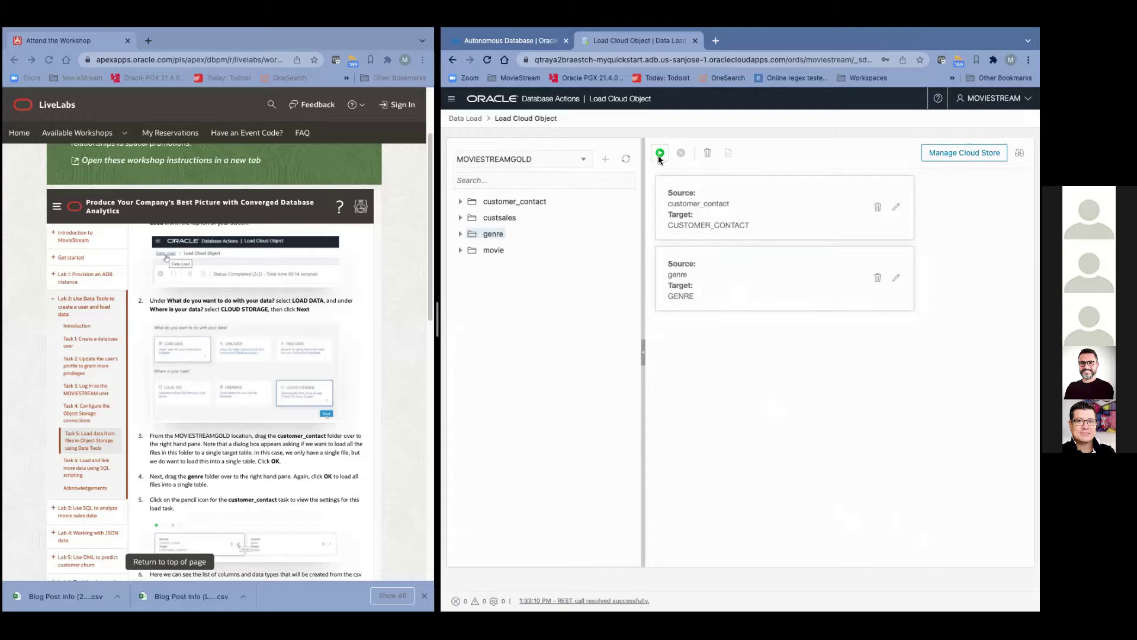
- Run the data load job and confirm, waiting until both tasks show Completed (2/2)
click(659, 156)
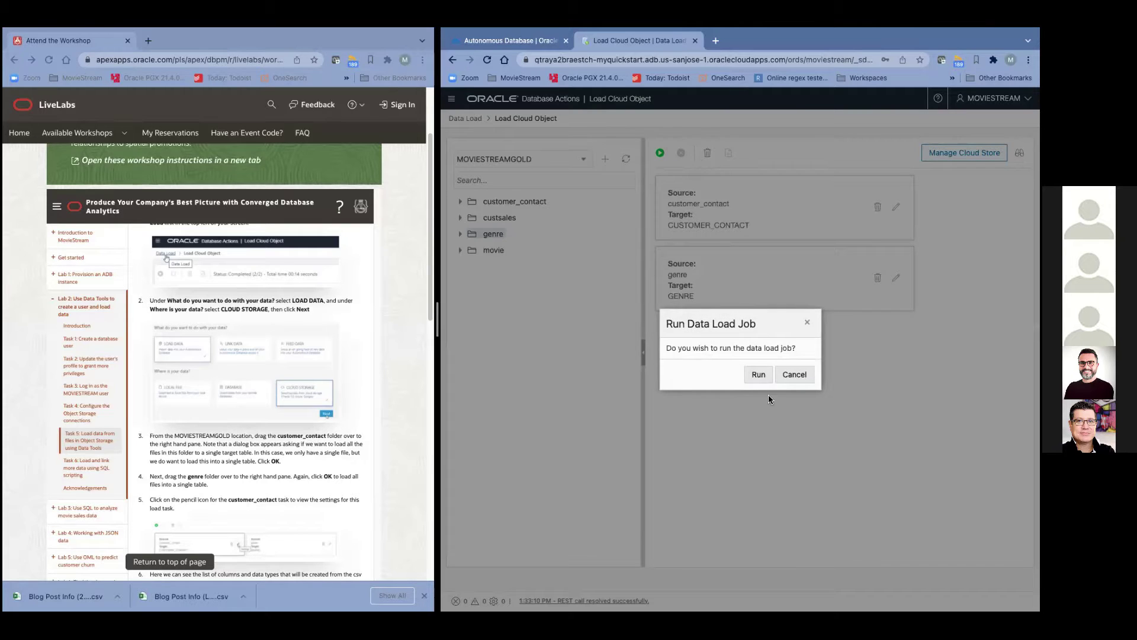
click(757, 373)
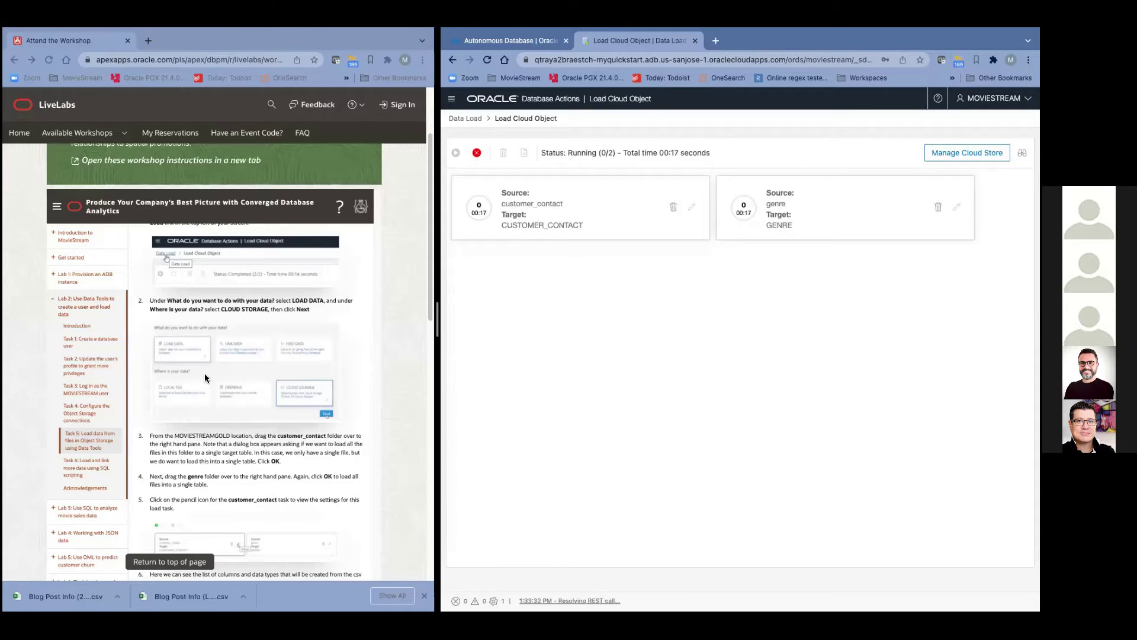
scroll(205, 378, down, 1)
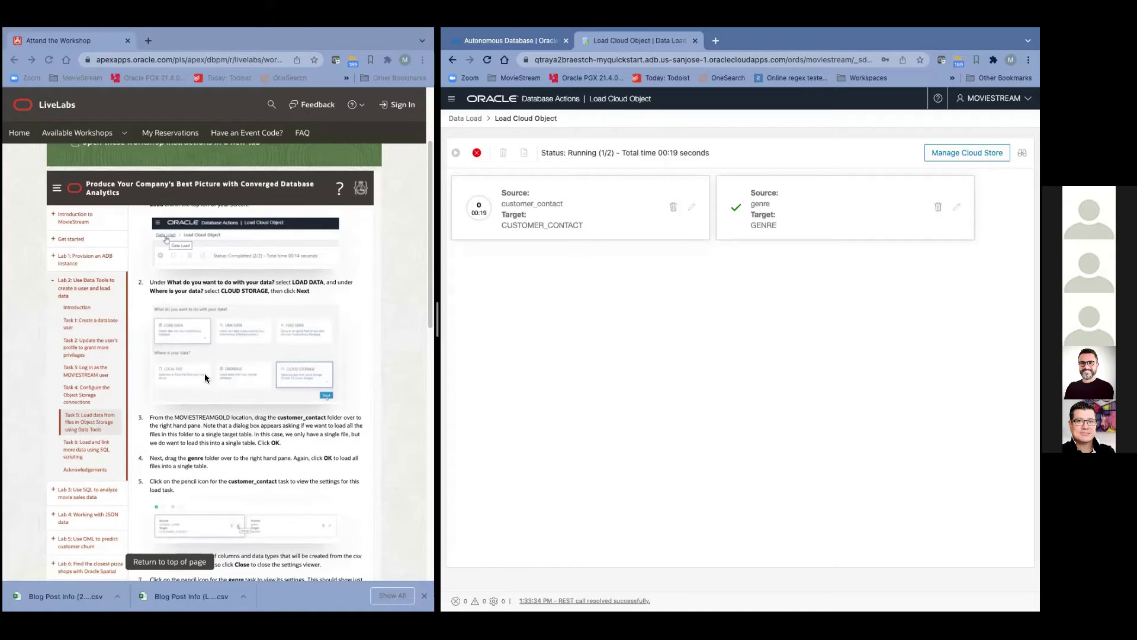
scroll(205, 378, down, 5)
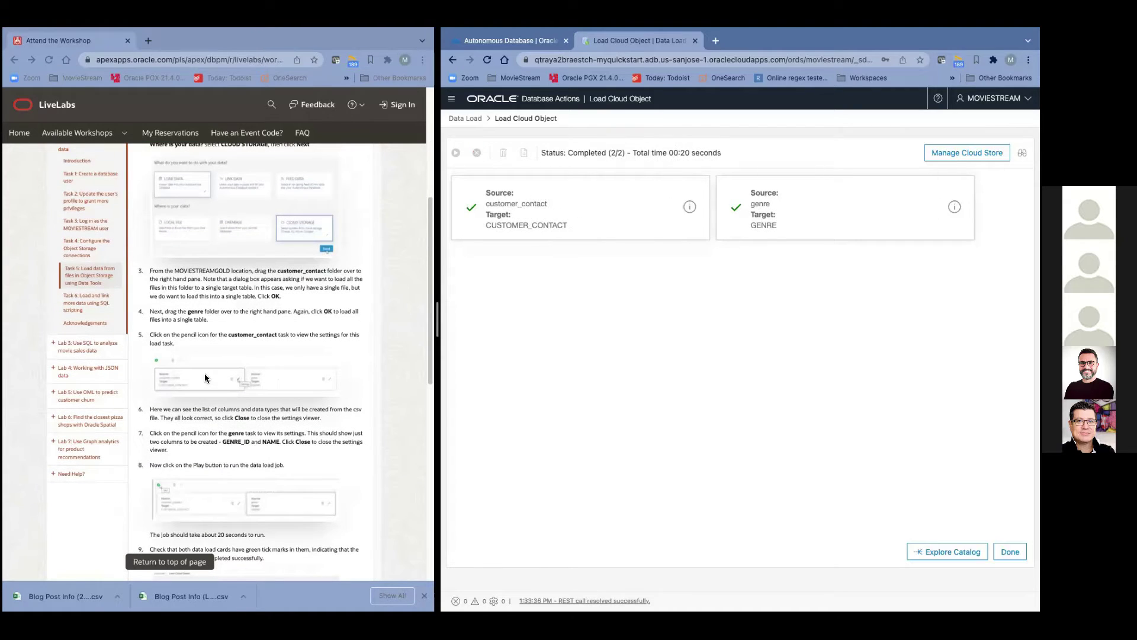
scroll(206, 378, down, 4)
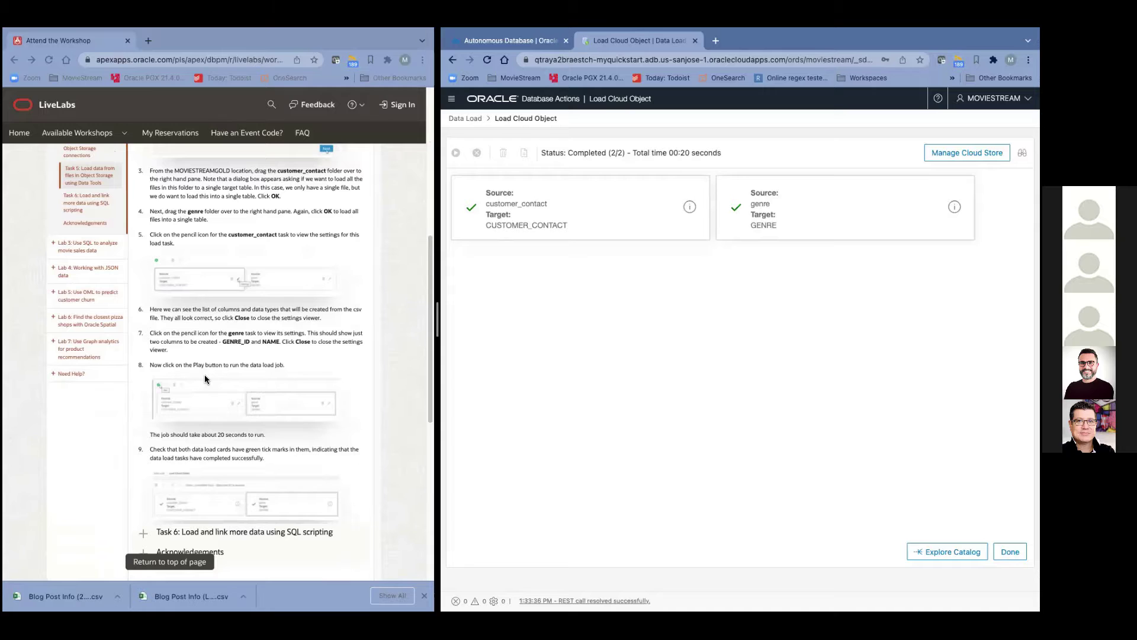
scroll(206, 379, down, 5)
scroll(206, 379, down, 1)
scroll(204, 379, down, 1)
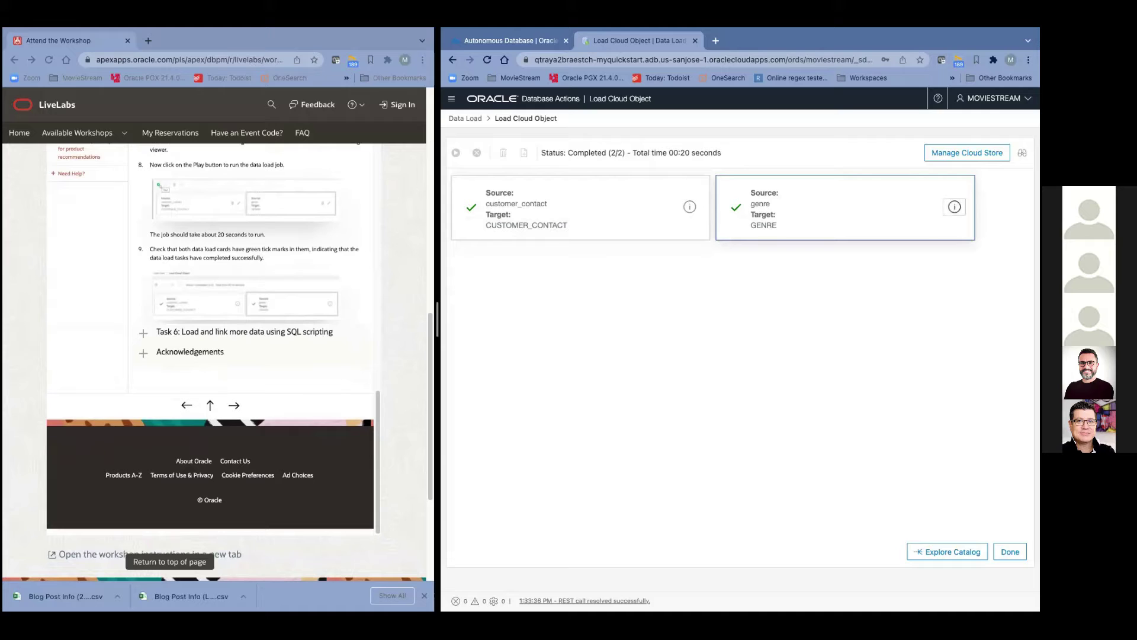
click(954, 207)
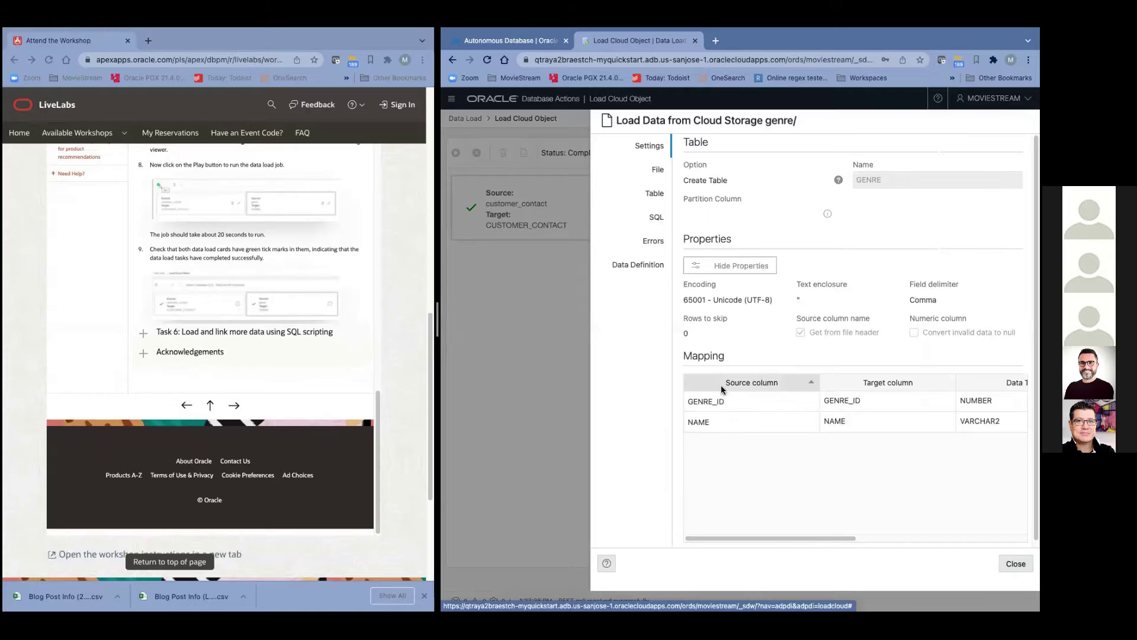
click(649, 196)
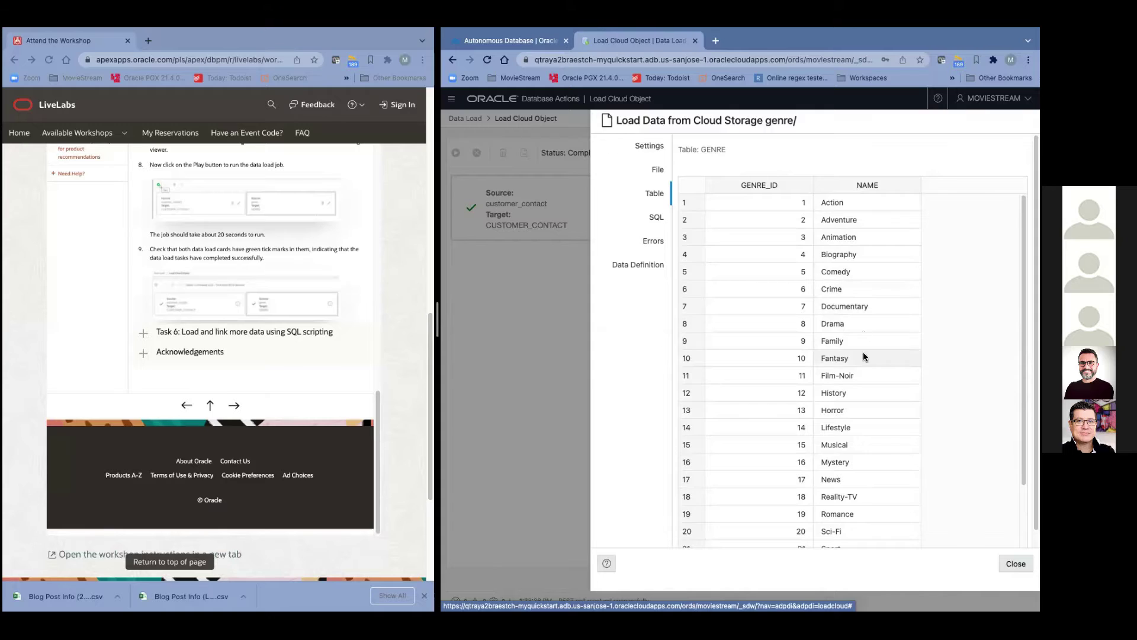
scroll(826, 402, down, 3)
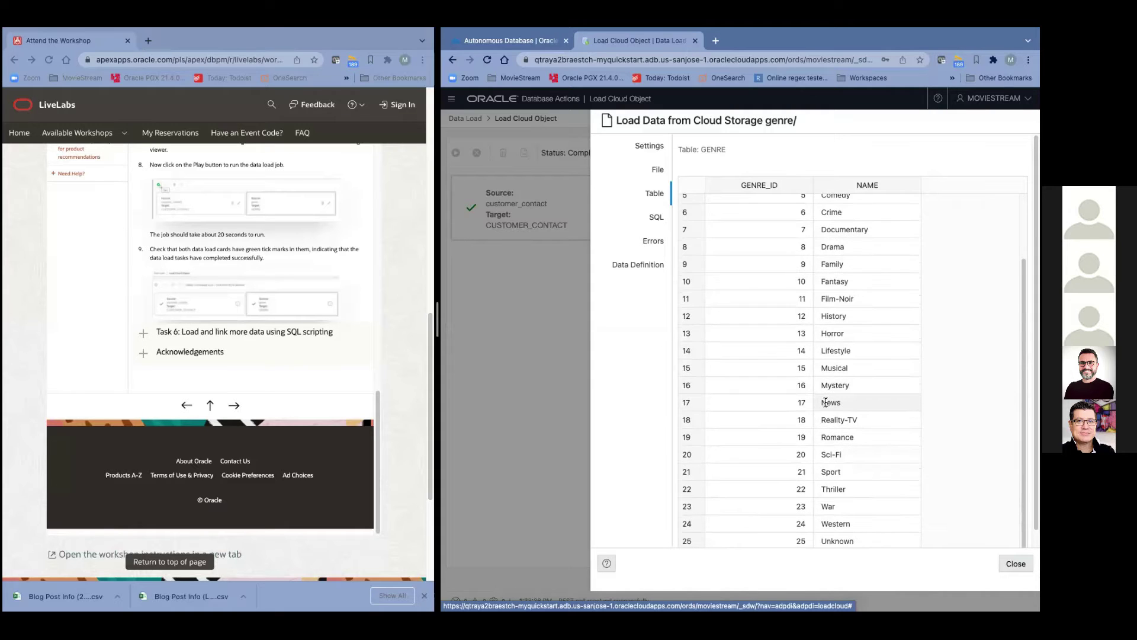
scroll(827, 404, up, 3)
scroll(827, 404, down, 3)
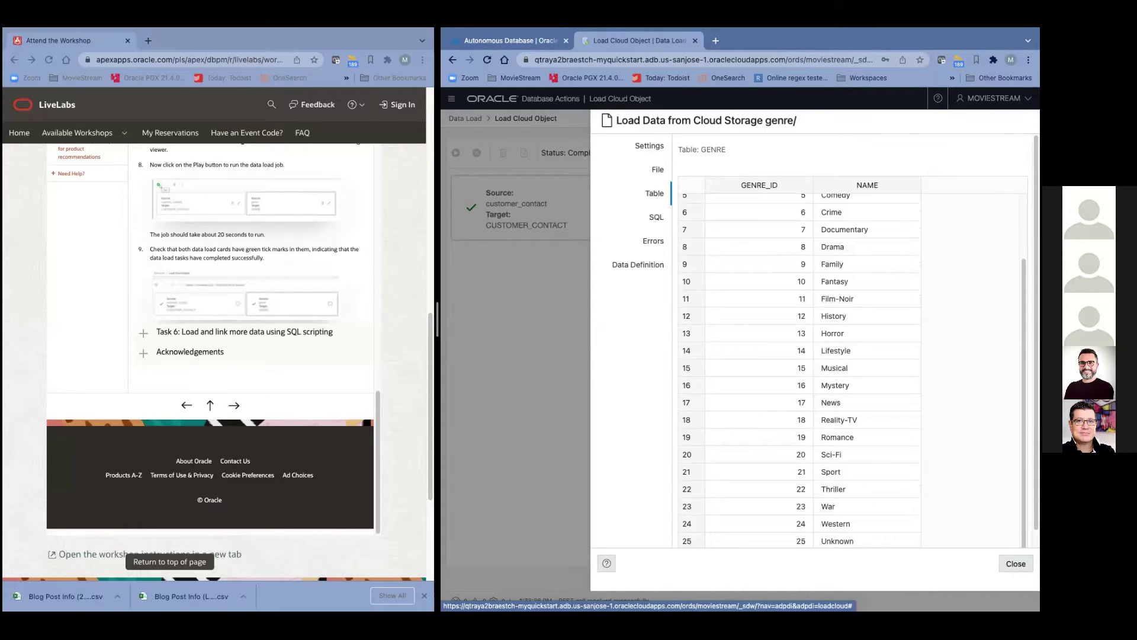
click(1015, 563)
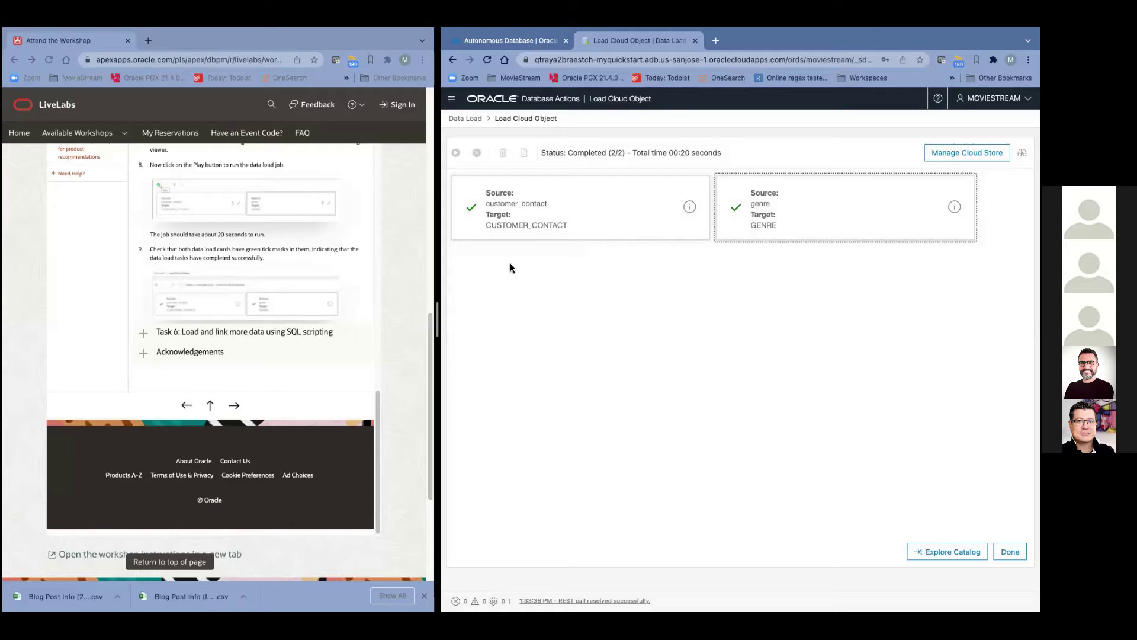
- Check the Task 6 instructions, then open Development > SQL for a new MOVIESTREAM worksheet
click(450, 99)
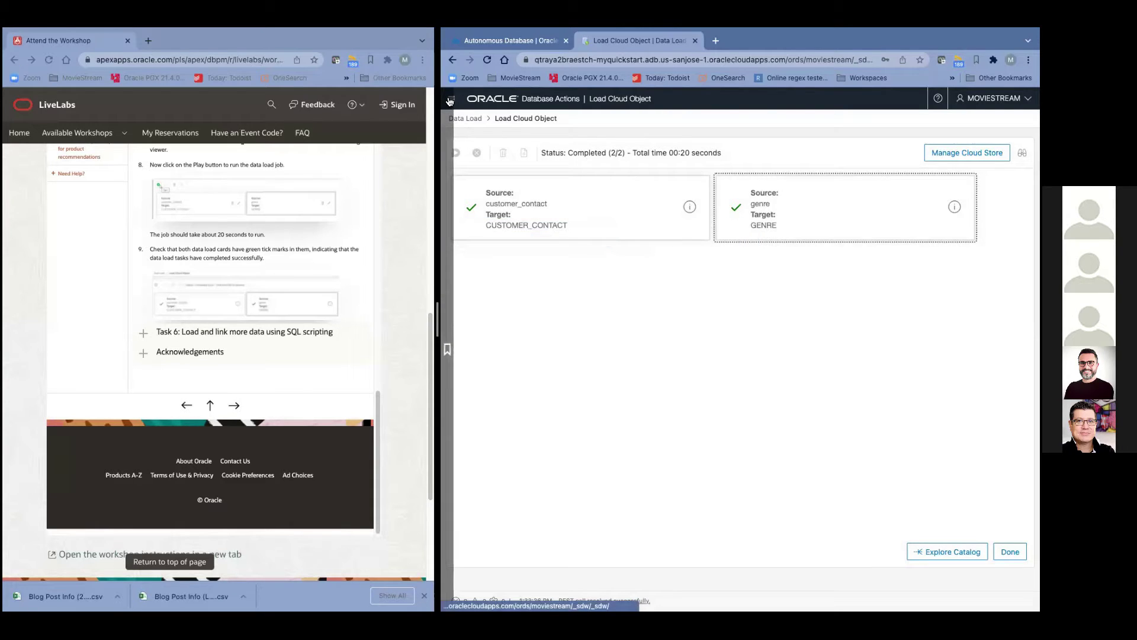
click(143, 335)
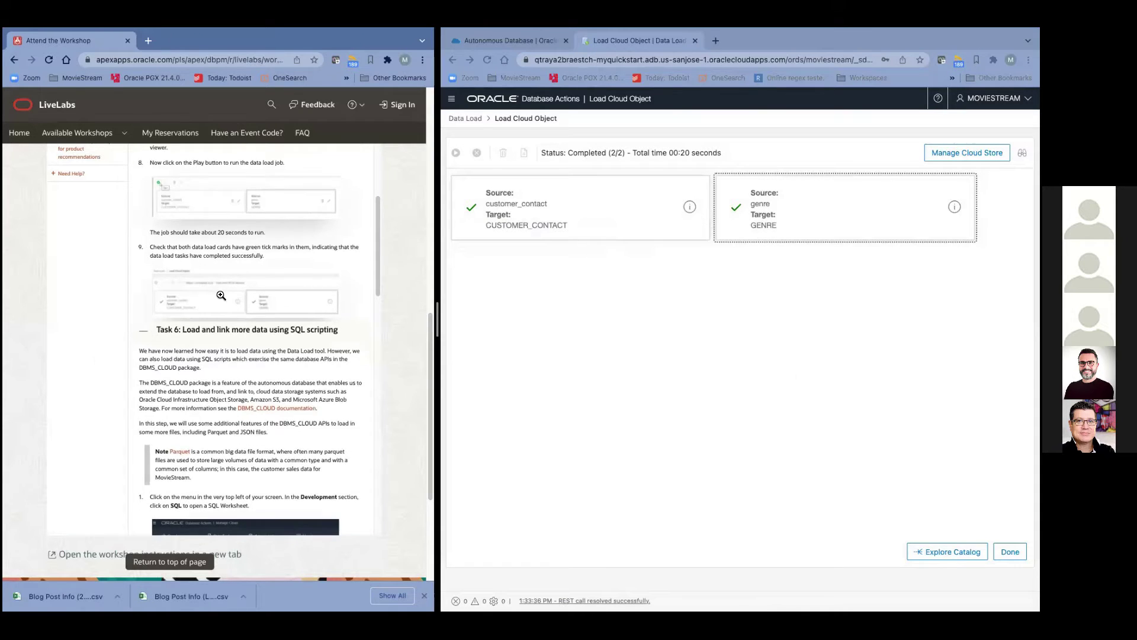
scroll(220, 295, down, 5)
click(651, 342)
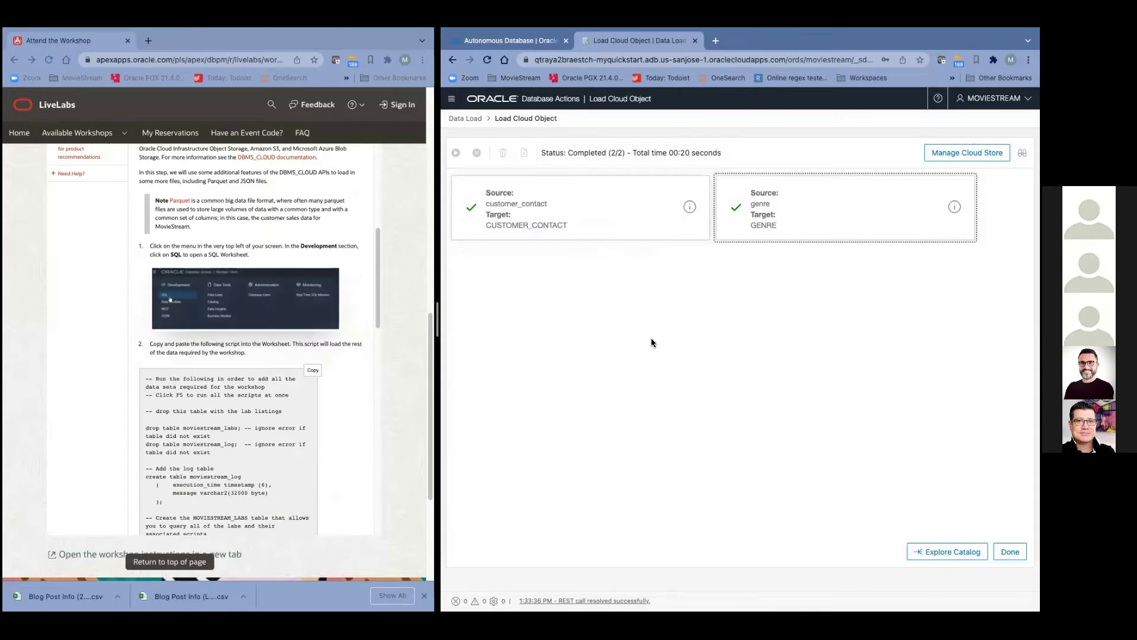
click(451, 99)
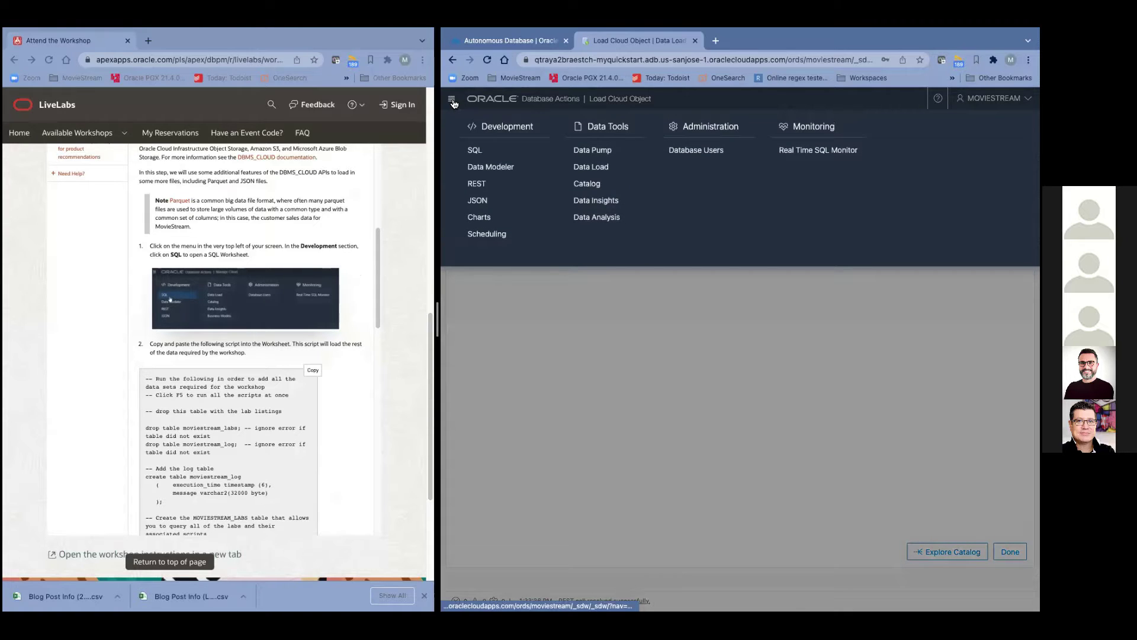
click(497, 152)
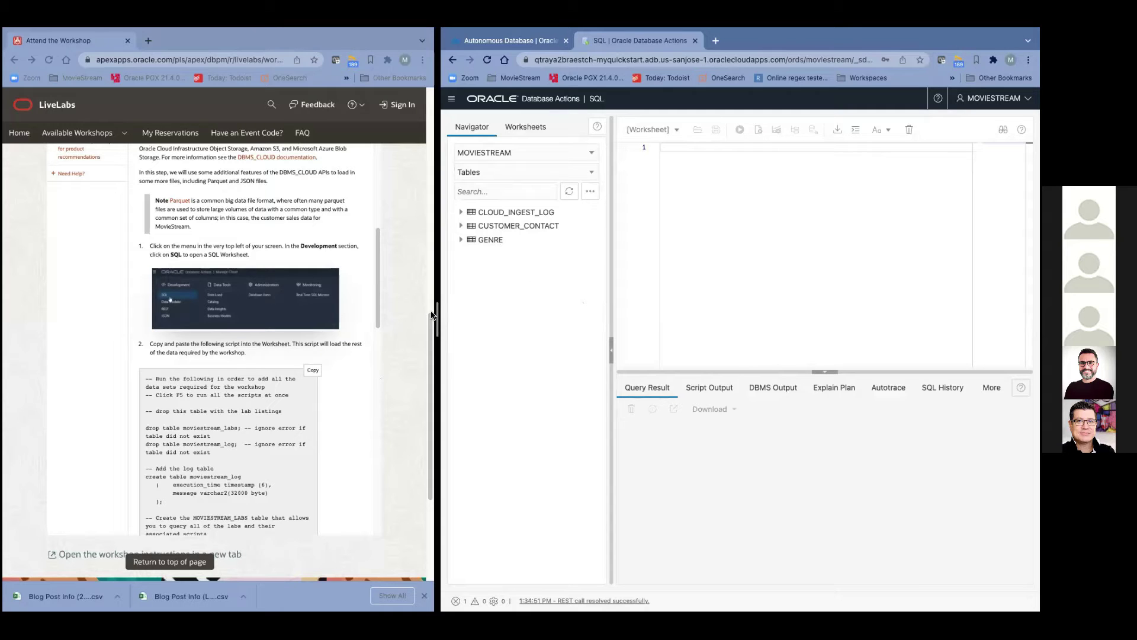
- Copy the Task 6 DBMS_CLOUD data-loading script from the LiveLabs instructions
click(435, 355)
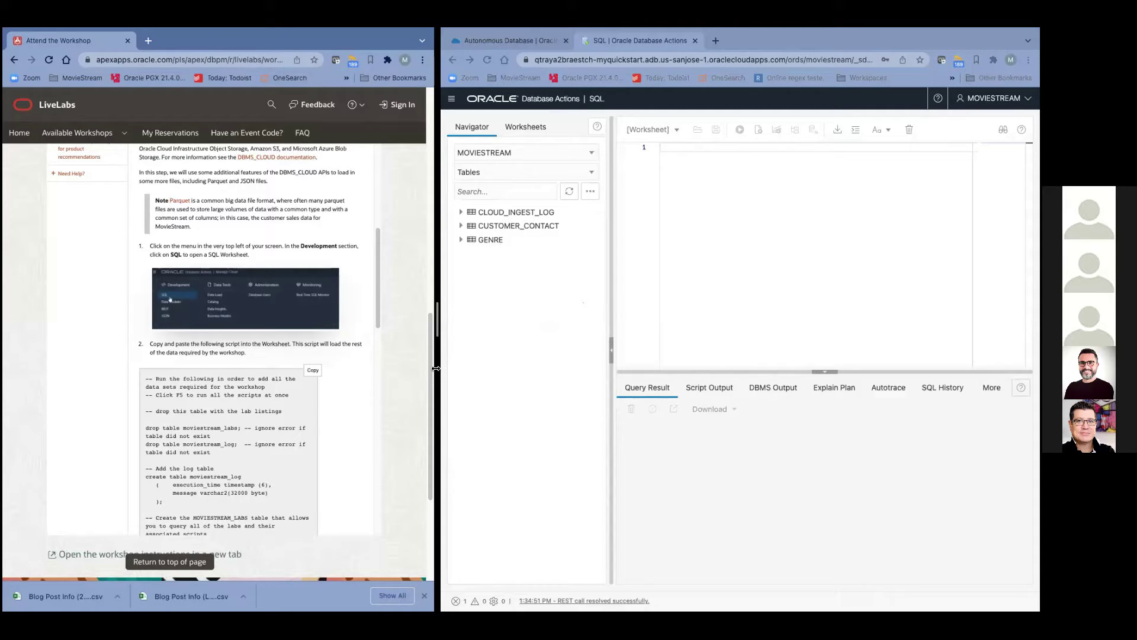
scroll(425, 389, down, 1)
scroll(425, 389, down, 2)
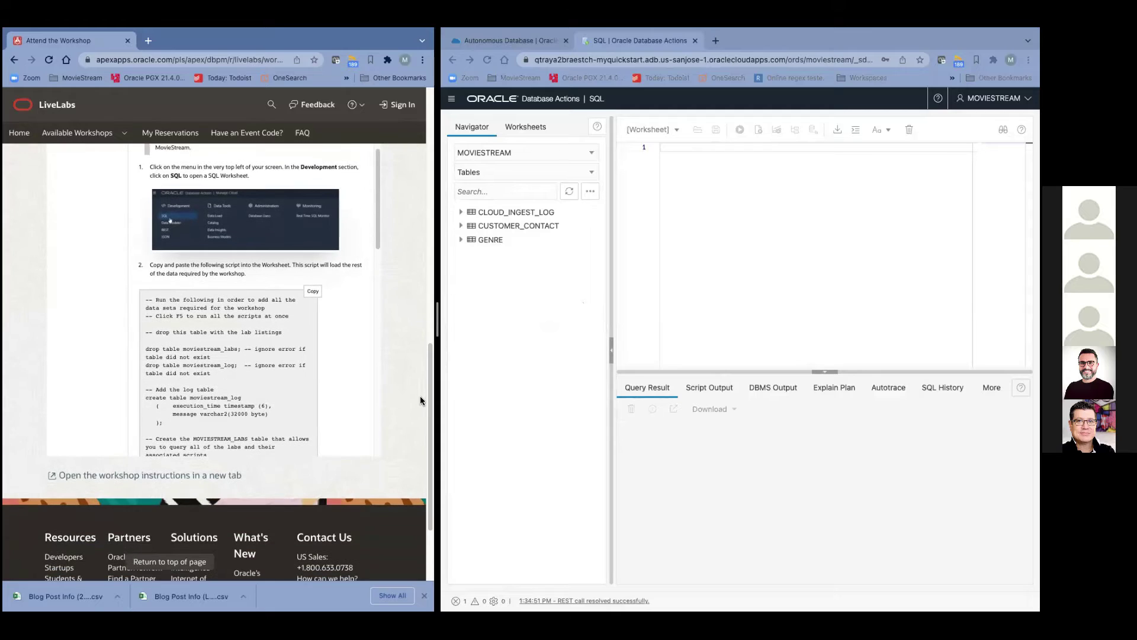
click(313, 293)
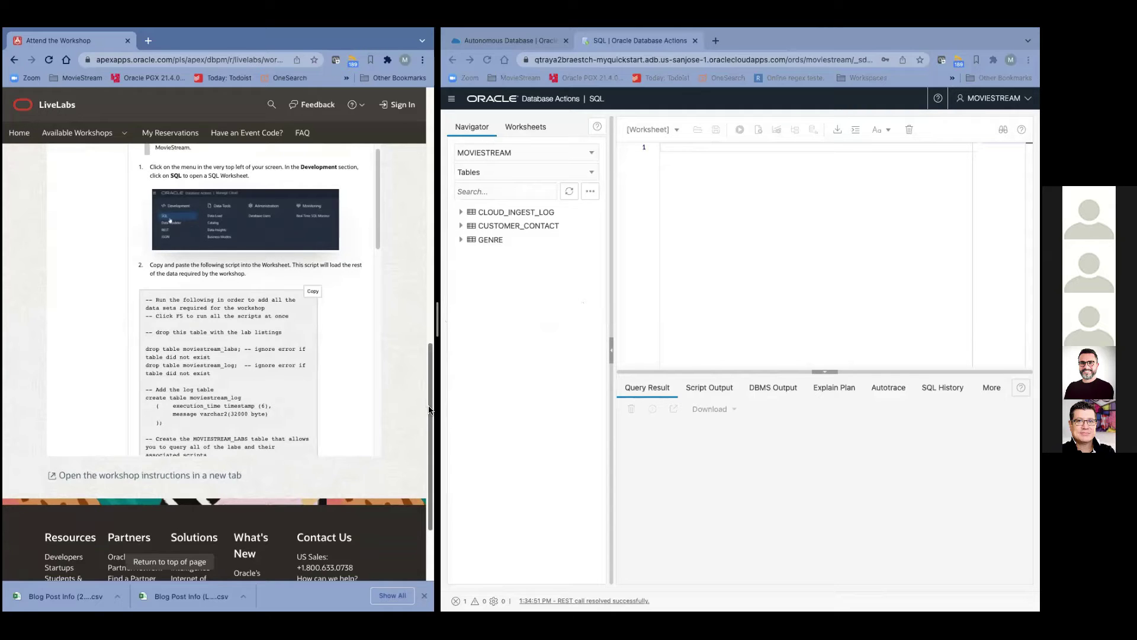
scroll(424, 350, up, 2)
scroll(424, 350, up, 3)
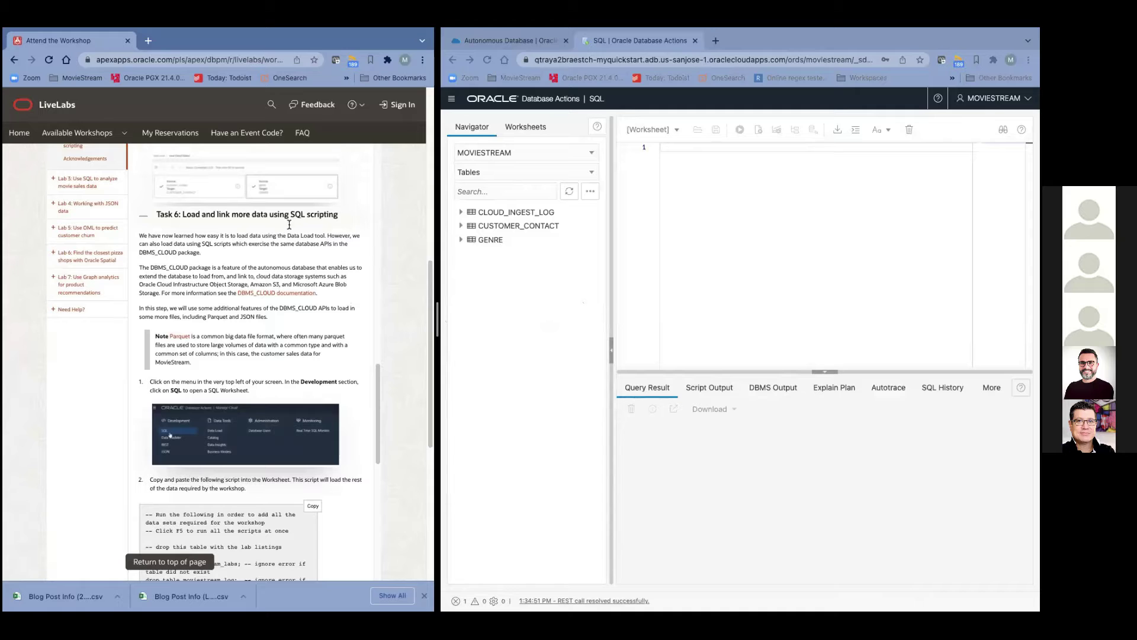
drag(431, 320, 430, 231)
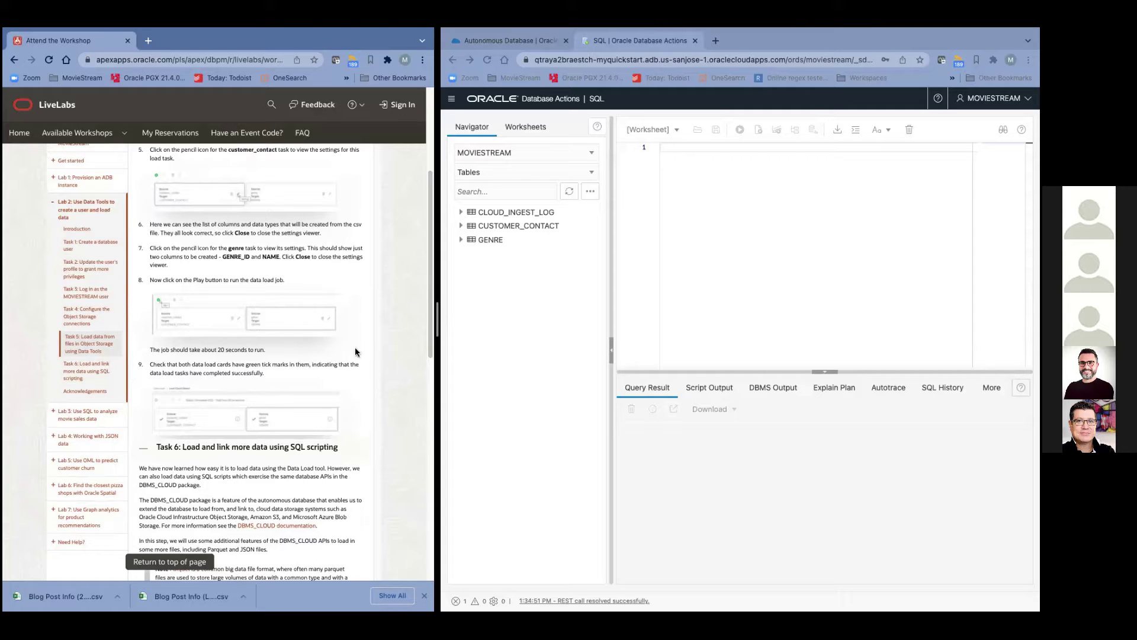
scroll(418, 464, down, 5)
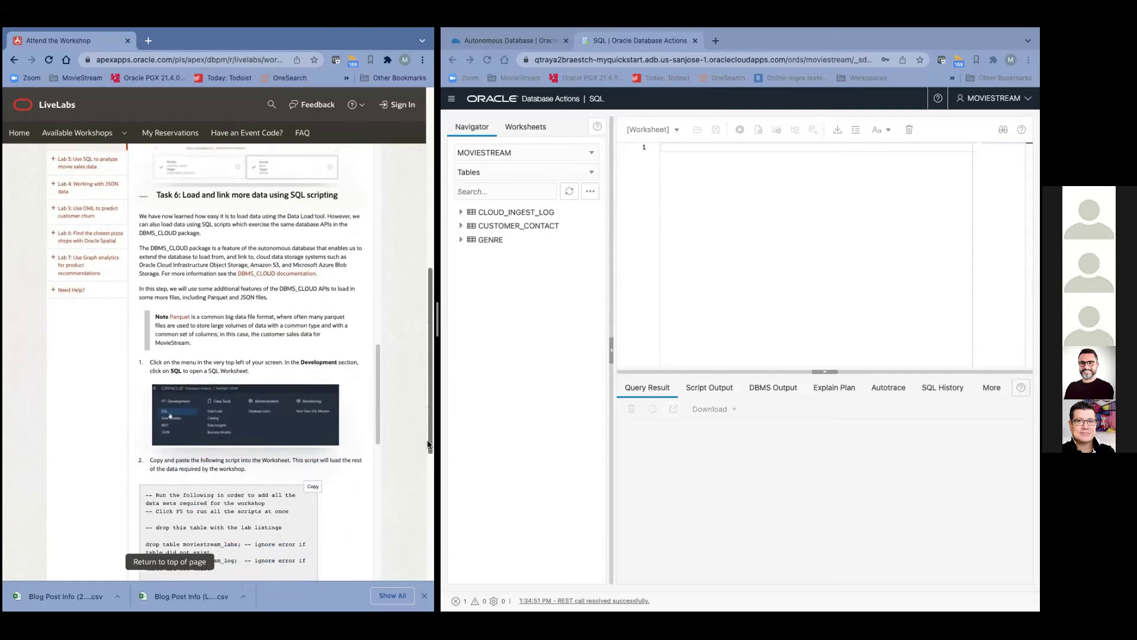
click(312, 417)
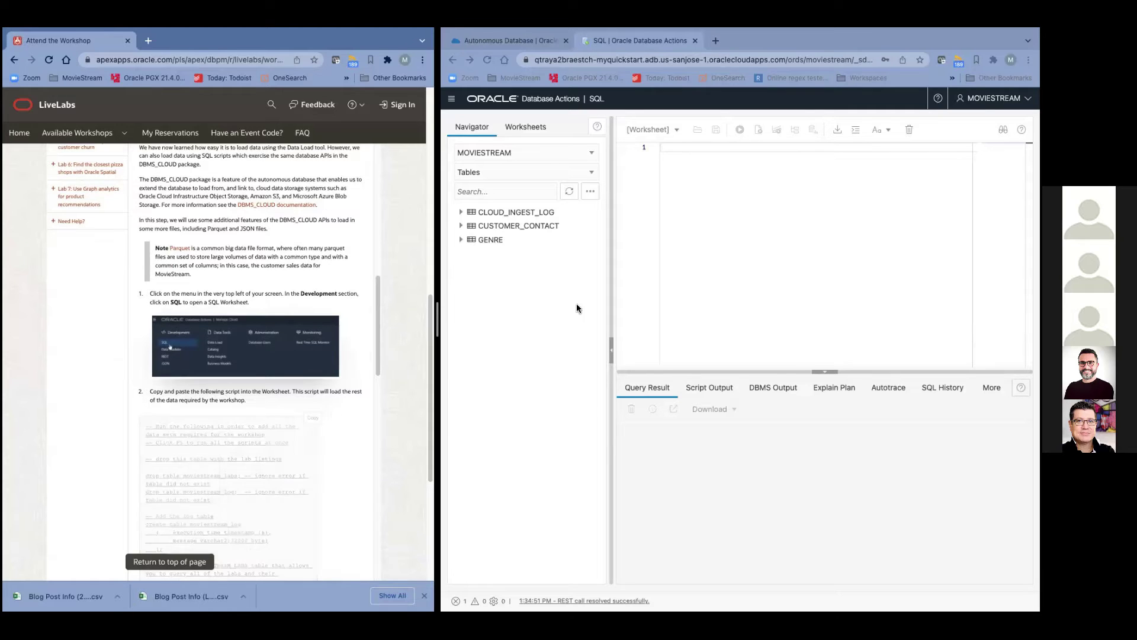
- Paste the script into the empty SQL worksheet and run it as a script
click(703, 224)
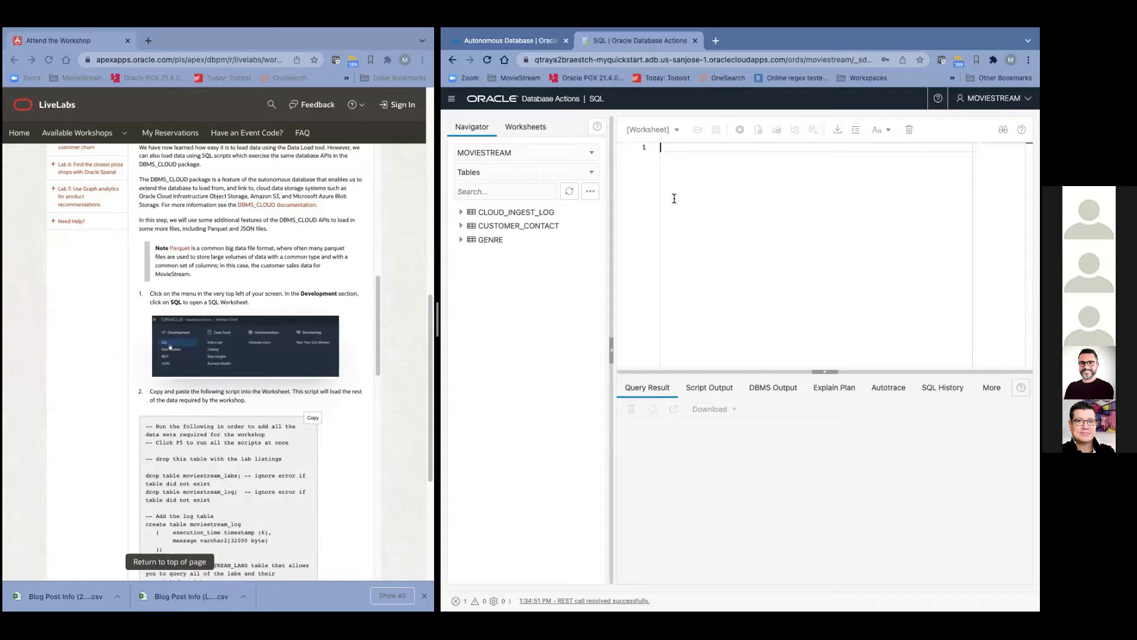
key(ctrl+v)
scroll(768, 211, up, 10)
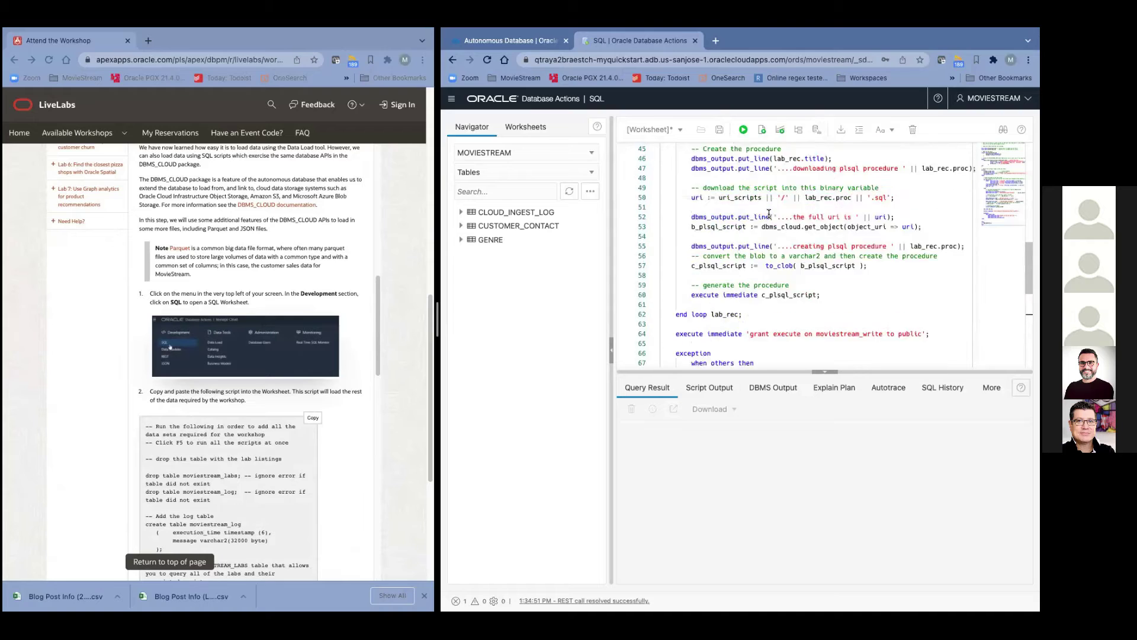
click(759, 133)
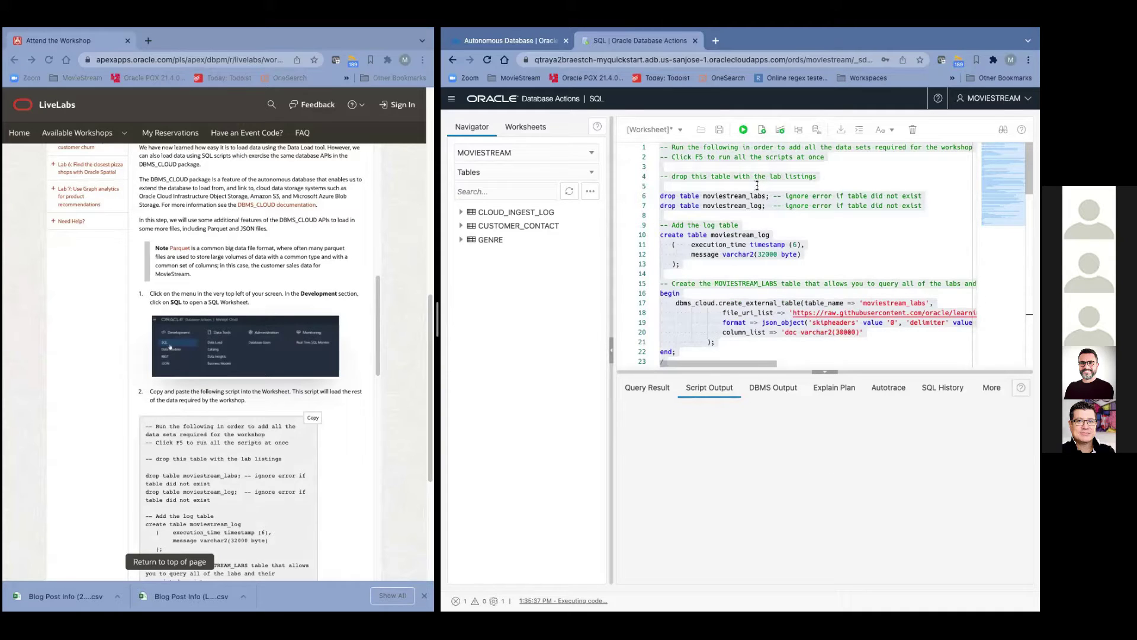
- Let the script run down to its add_datasets() call, widening the worksheet window beside the instructions
scroll(758, 185, down, 5)
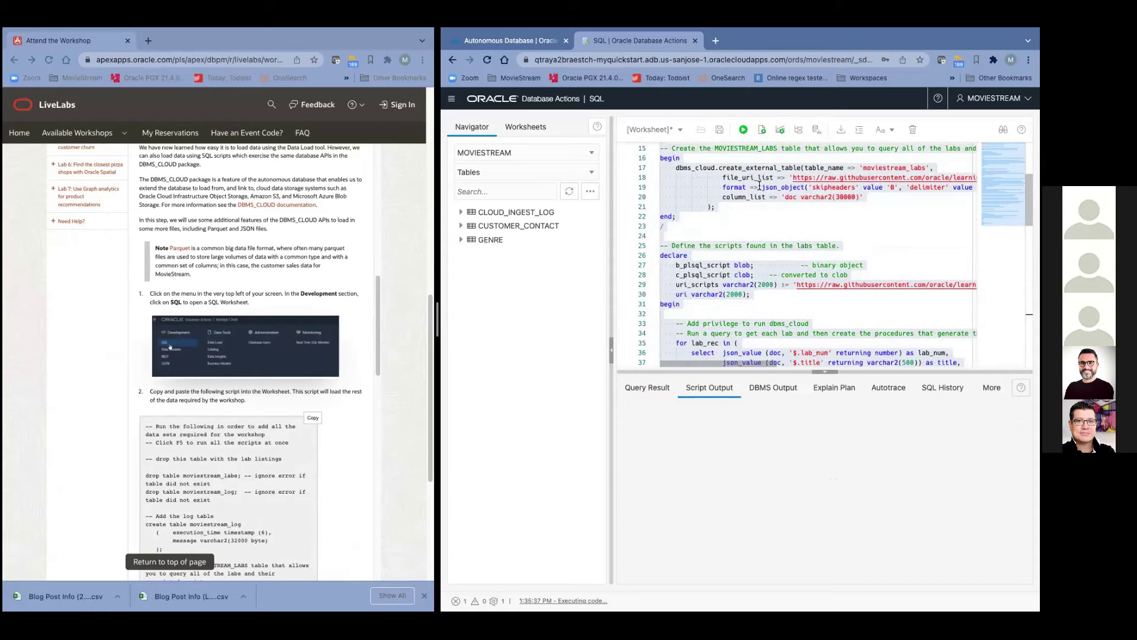
scroll(759, 185, down, 3)
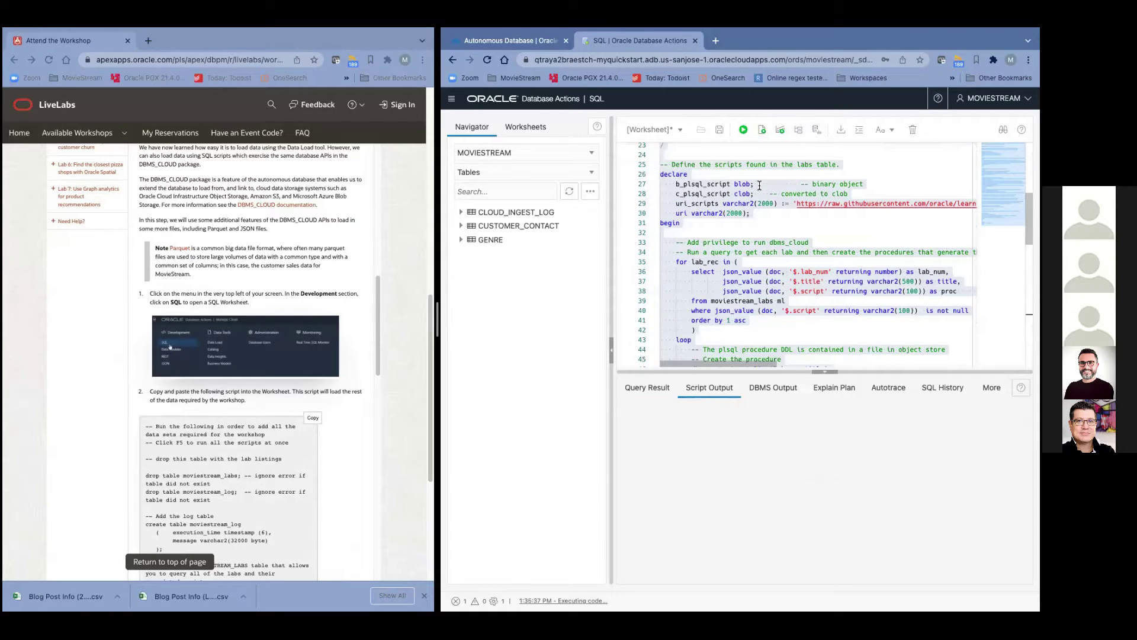
scroll(759, 185, down, 6)
scroll(759, 185, down, 5)
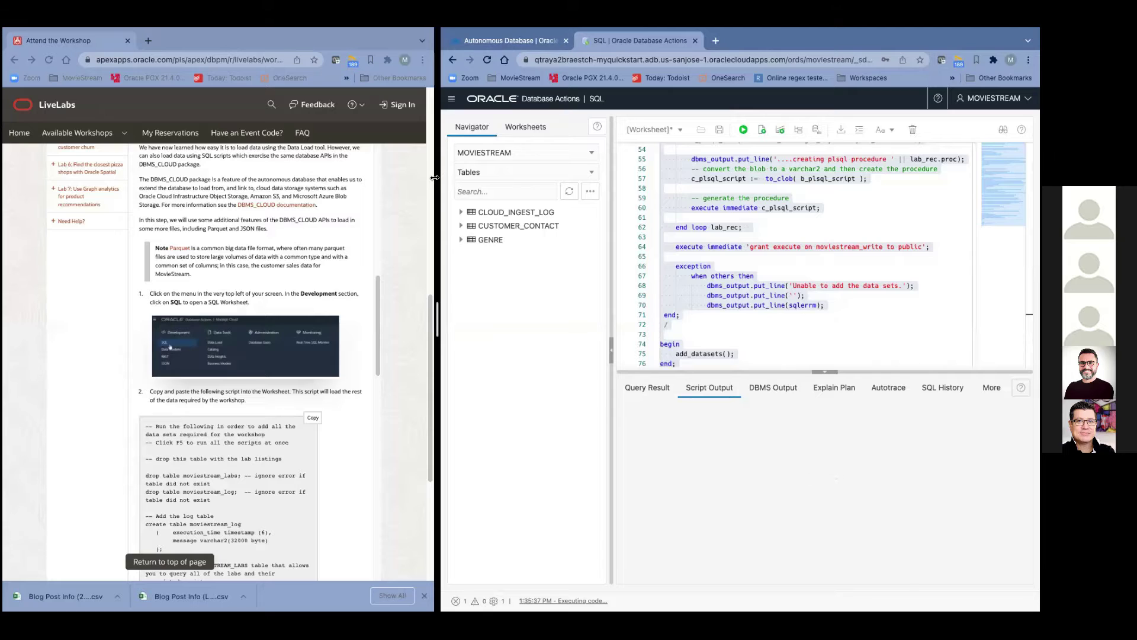
drag(432, 178, 354, 178)
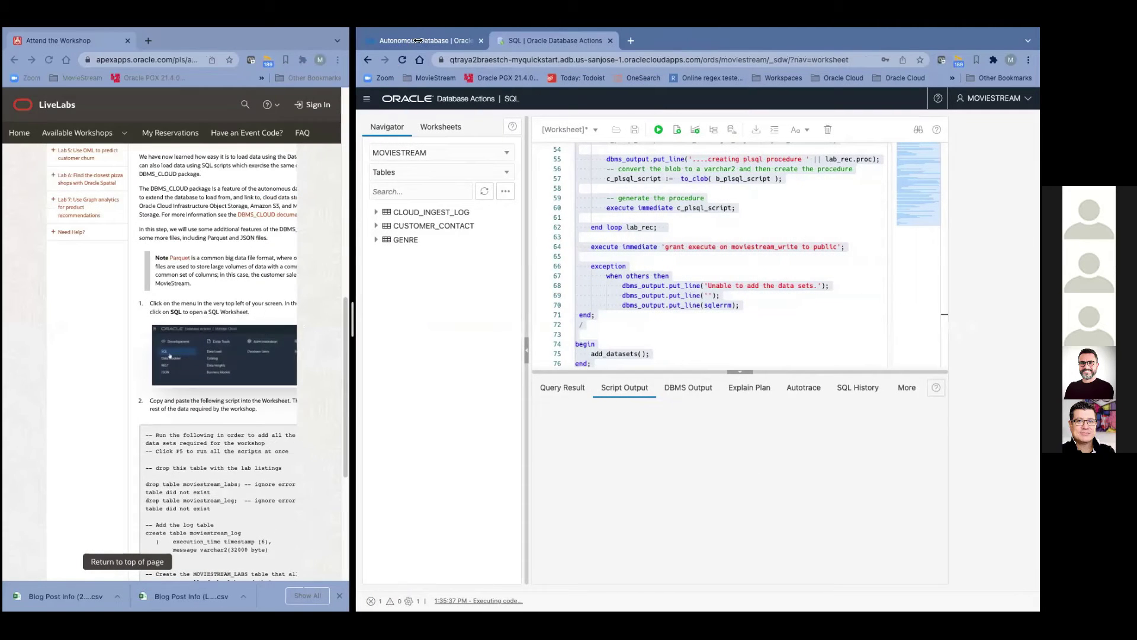
- Open Performance Hub for MyQuickStart and review its active sessions and monitored SQL
click(420, 42)
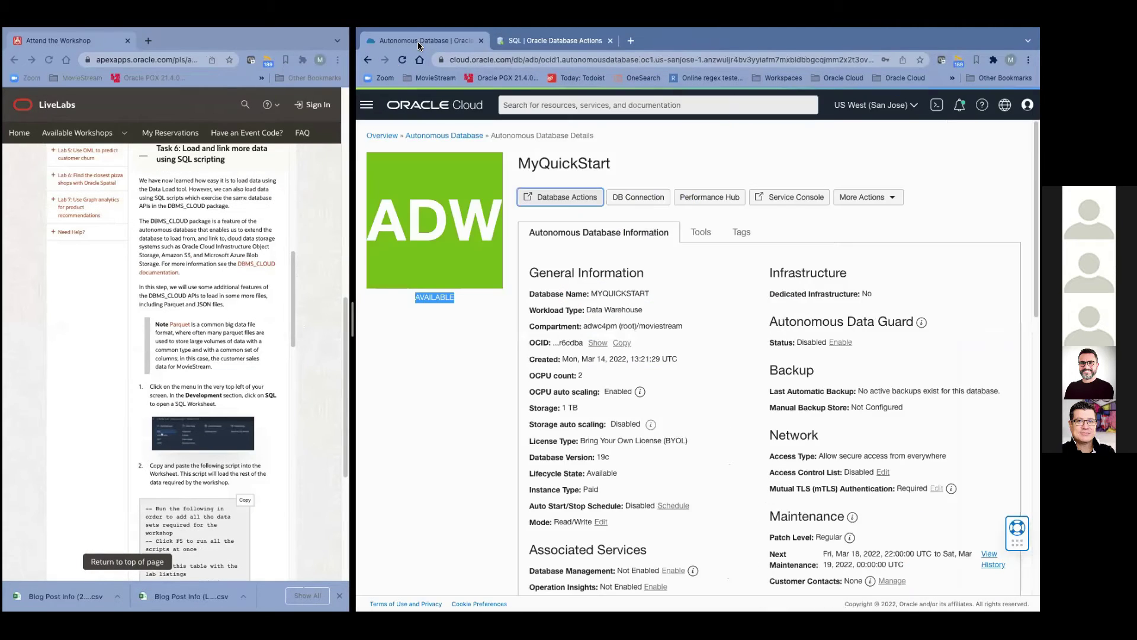
click(704, 197)
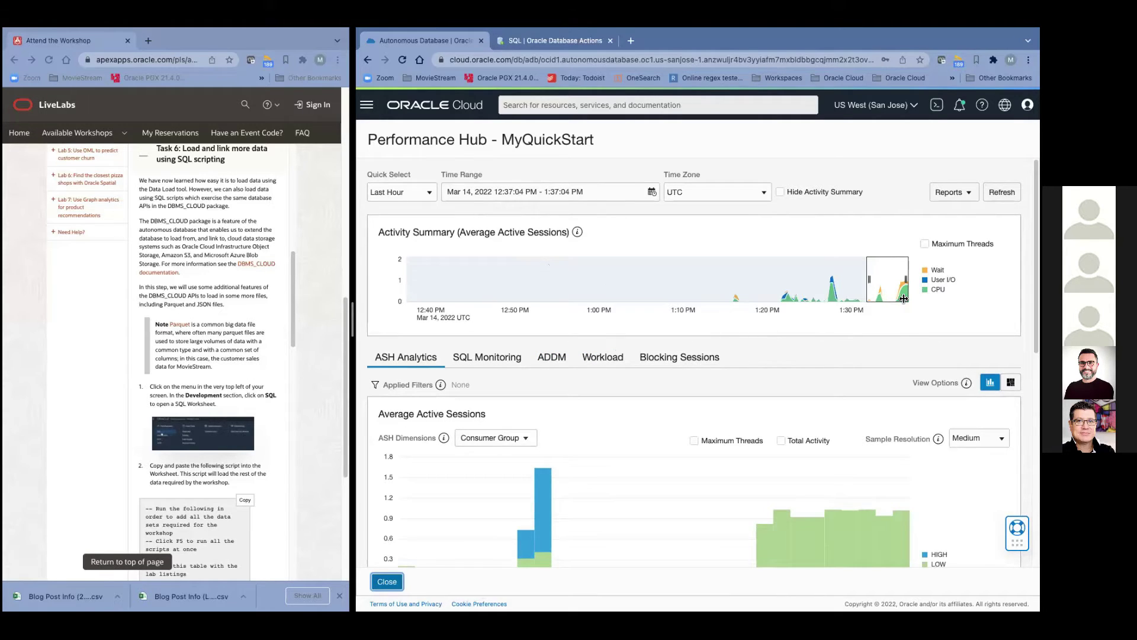
scroll(842, 314, down, 2)
mouse_move(899, 493)
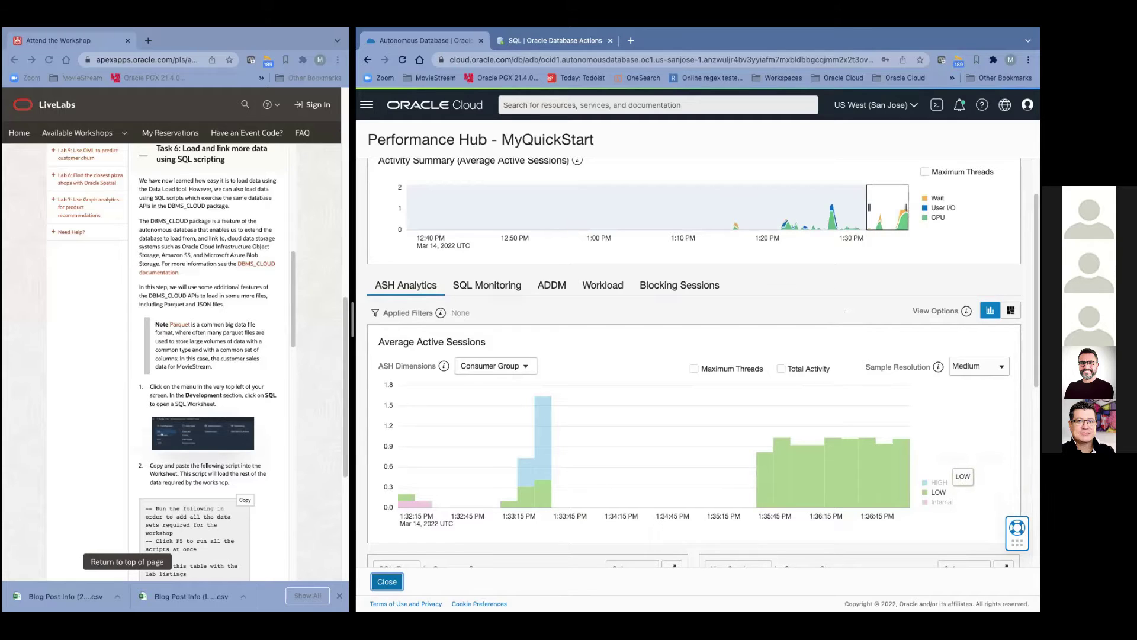
mouse_move(908, 467)
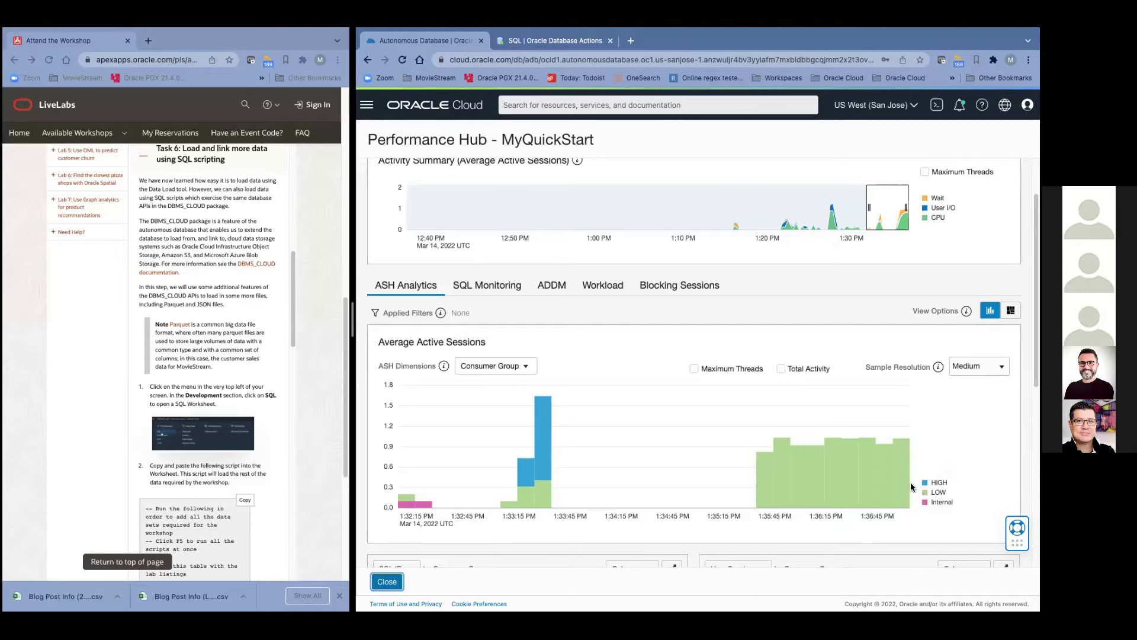
scroll(780, 358, up, 1)
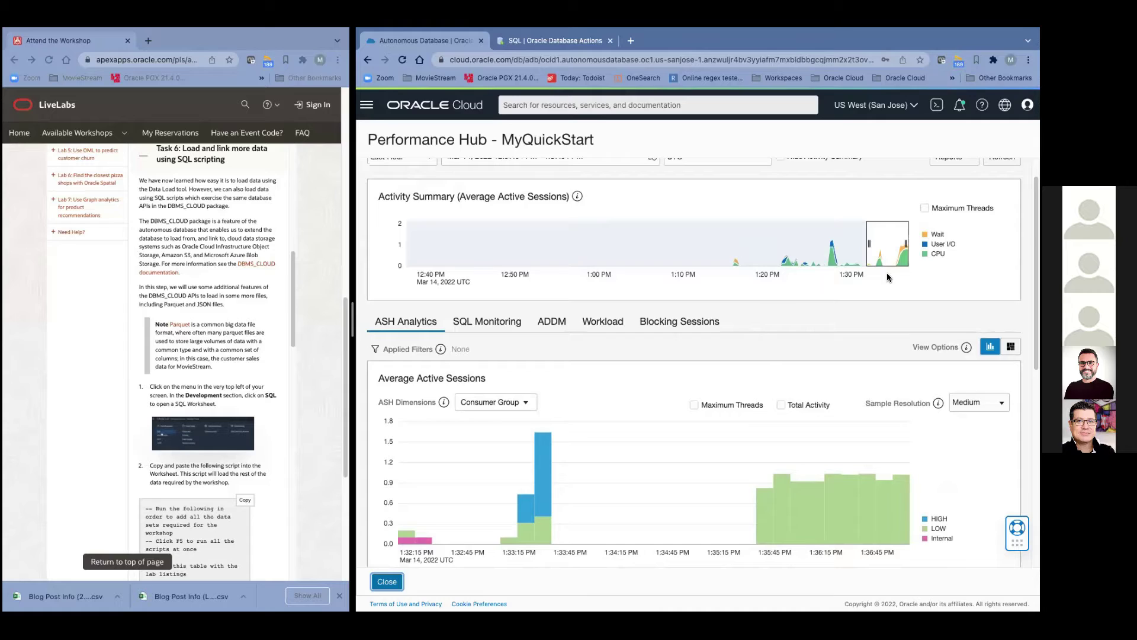
scroll(886, 274, up, 1)
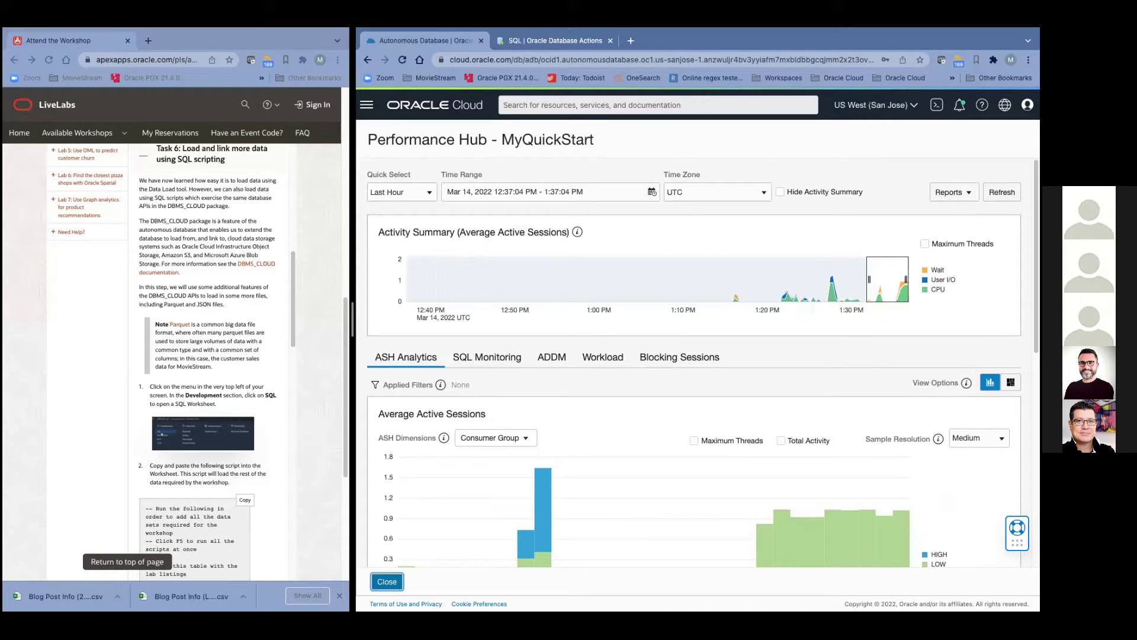
click(467, 360)
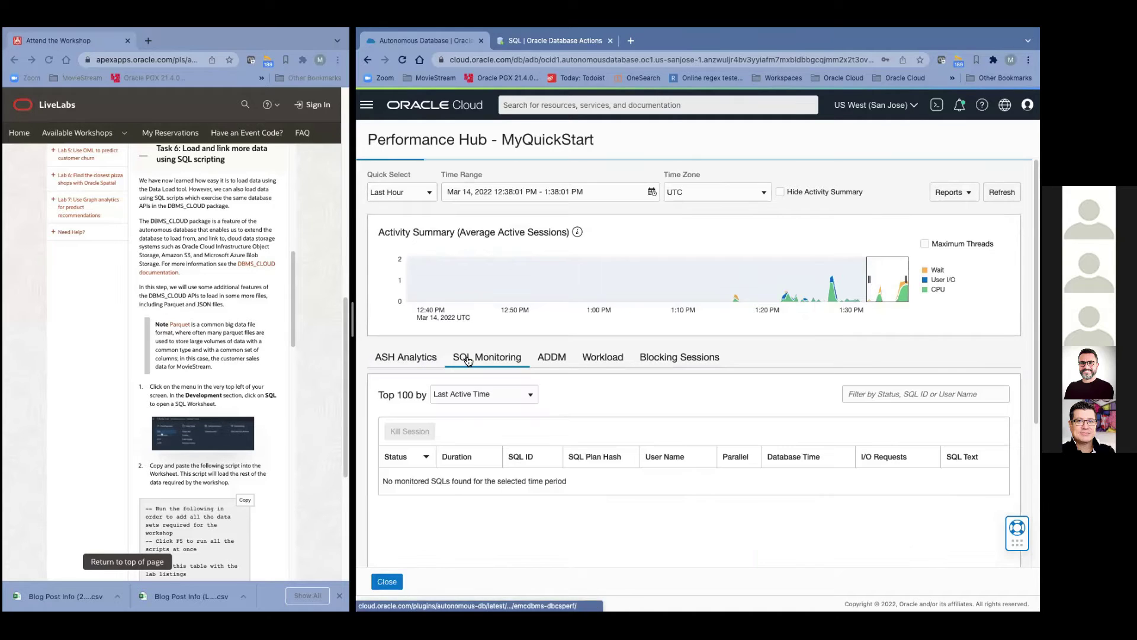
click(394, 358)
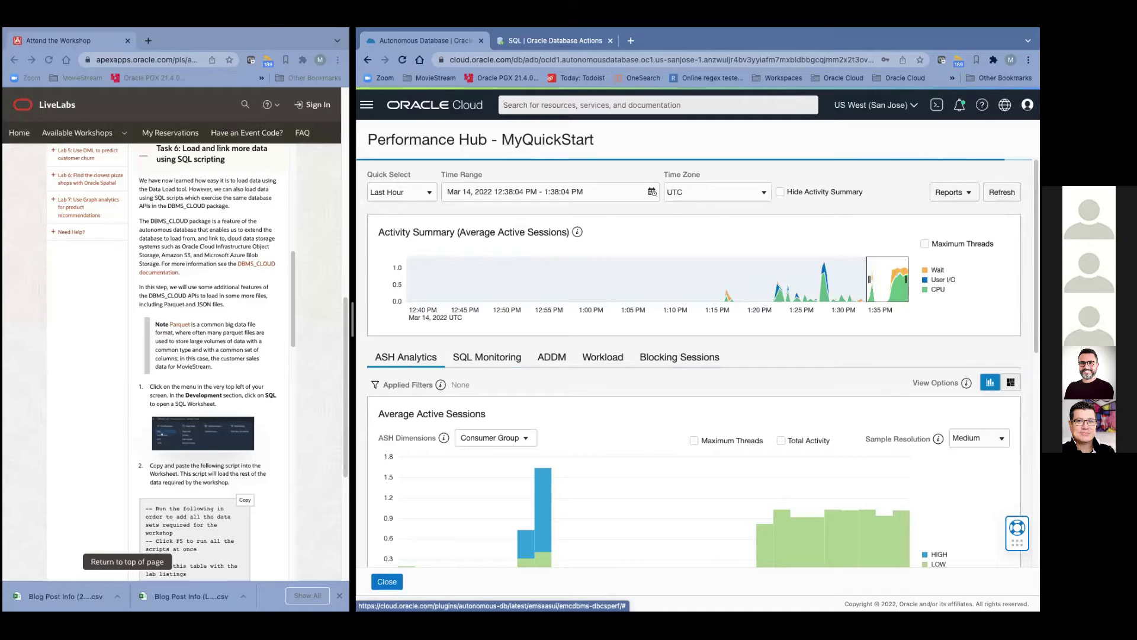
- Refresh Performance Hub's last-hour performance data
scroll(693, 366, down, 1)
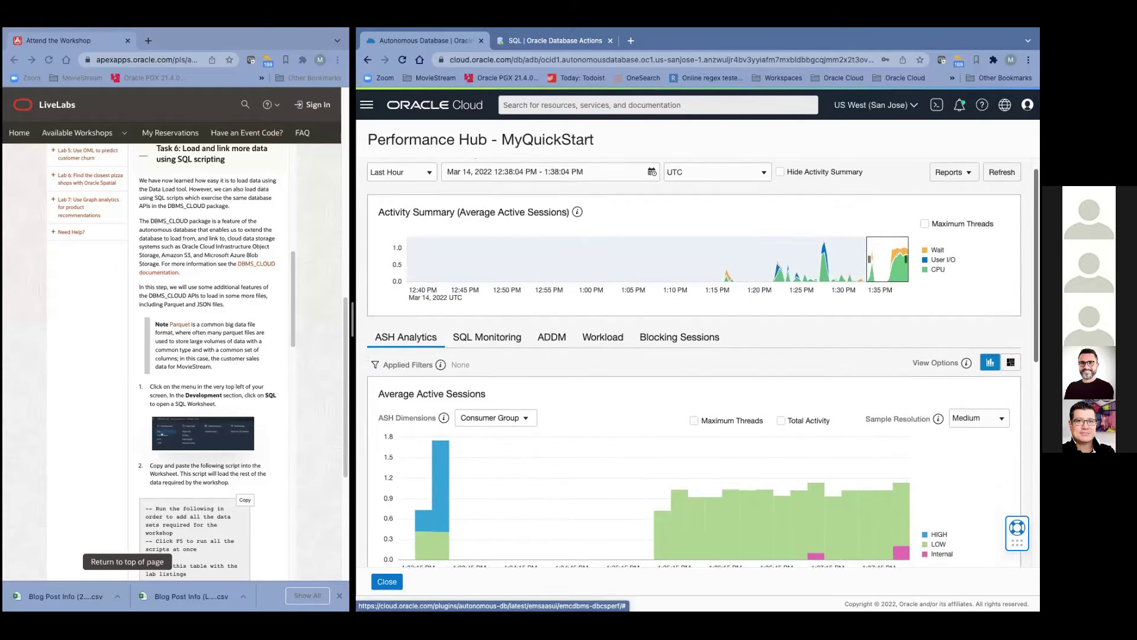
scroll(459, 166, down, 1)
scroll(460, 166, up, 2)
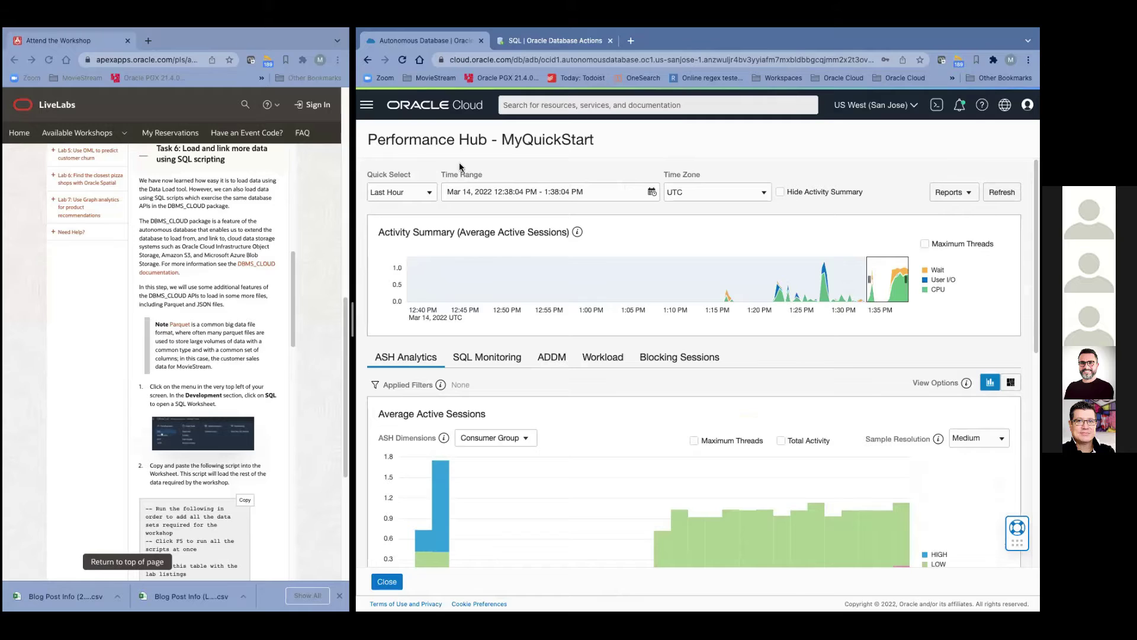
click(368, 107)
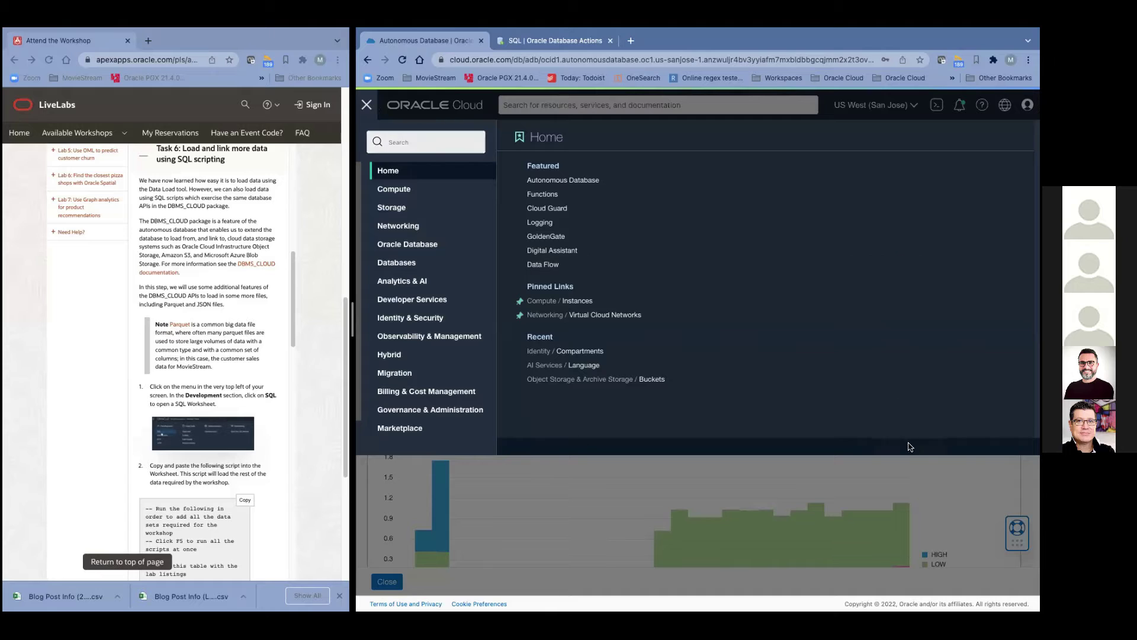
click(934, 474)
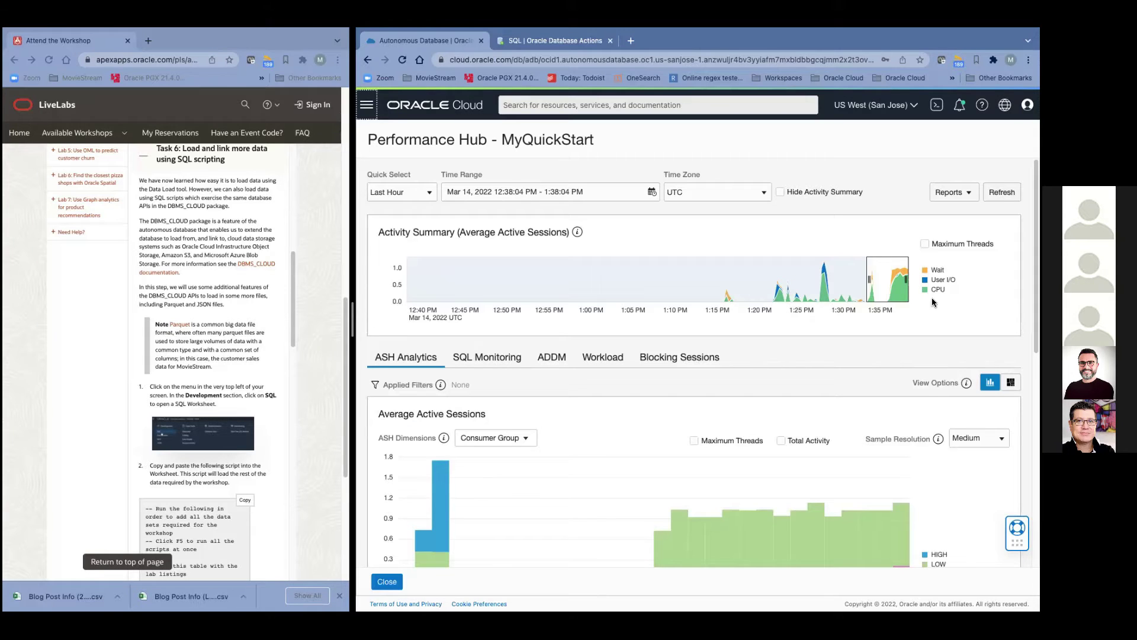
click(1002, 192)
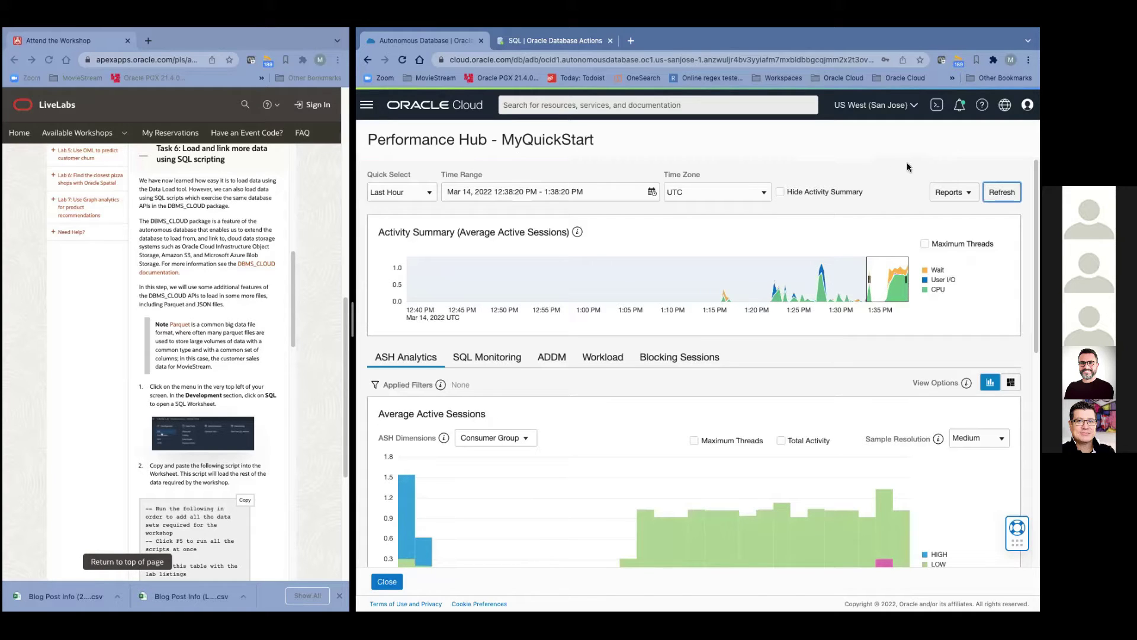
- Check the load script's progress in the SQL worksheet, then return to Performance Hub
click(539, 41)
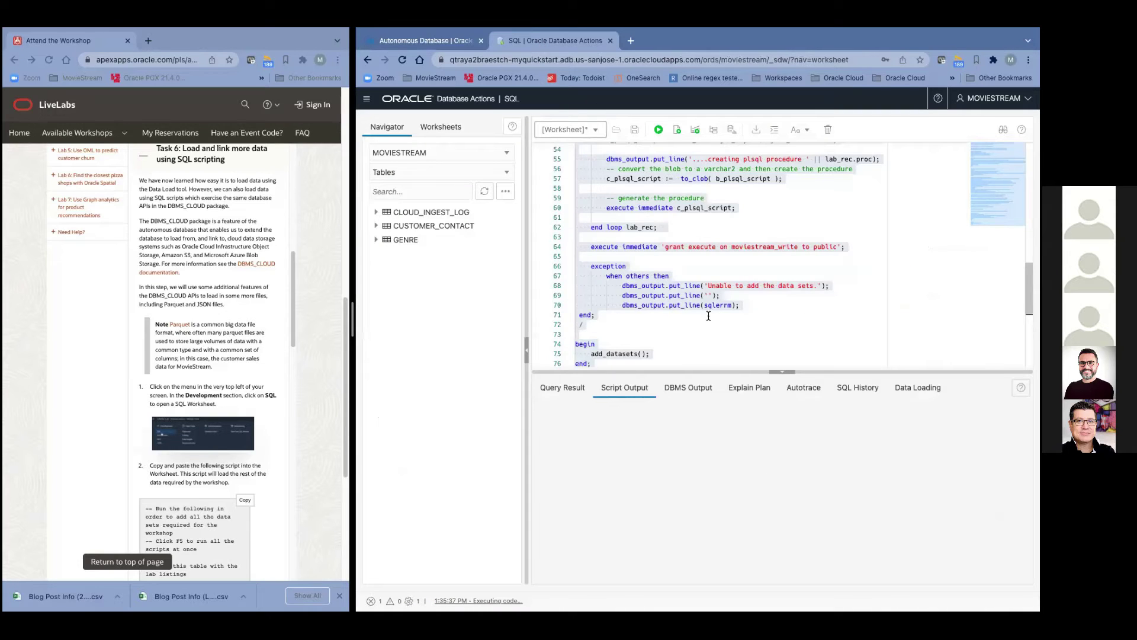
scroll(709, 314, up, 5)
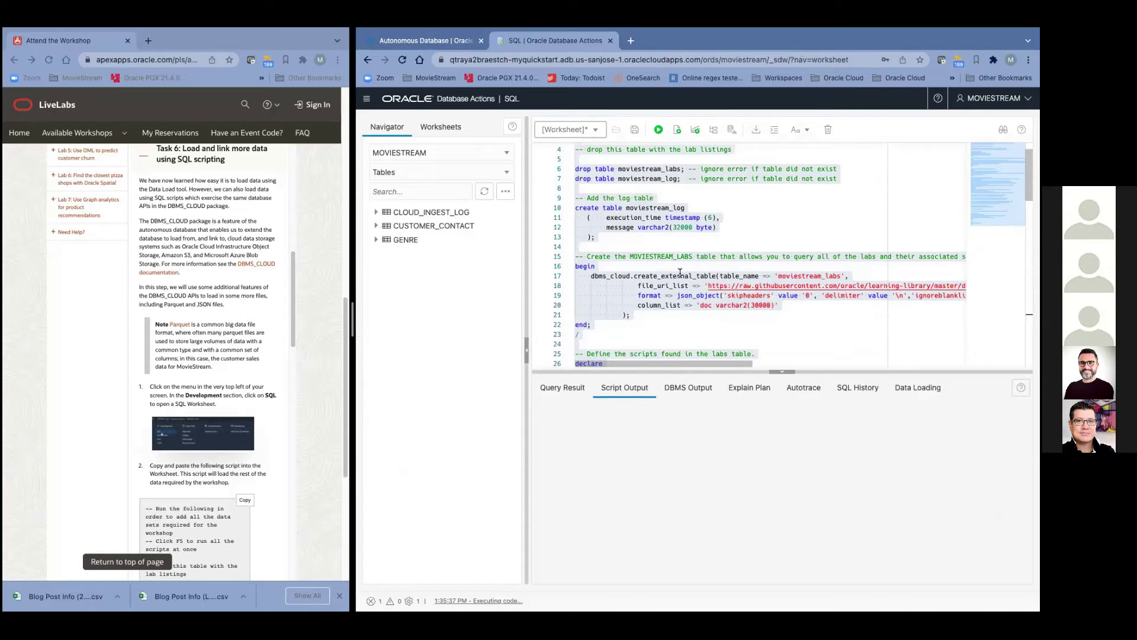
click(424, 40)
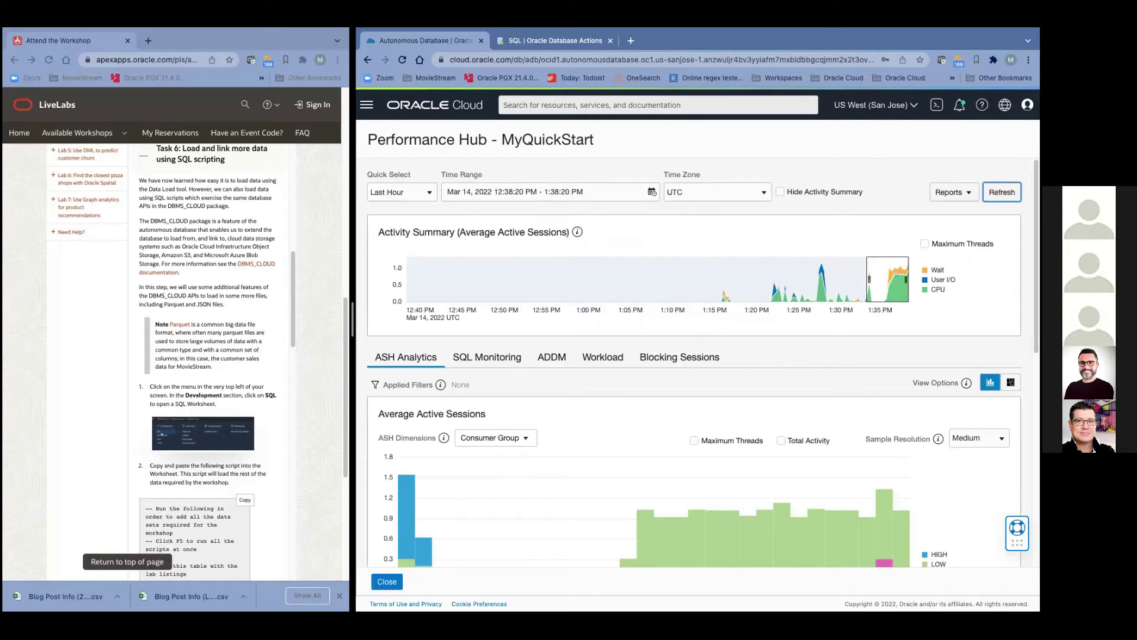
scroll(702, 363, down, 10)
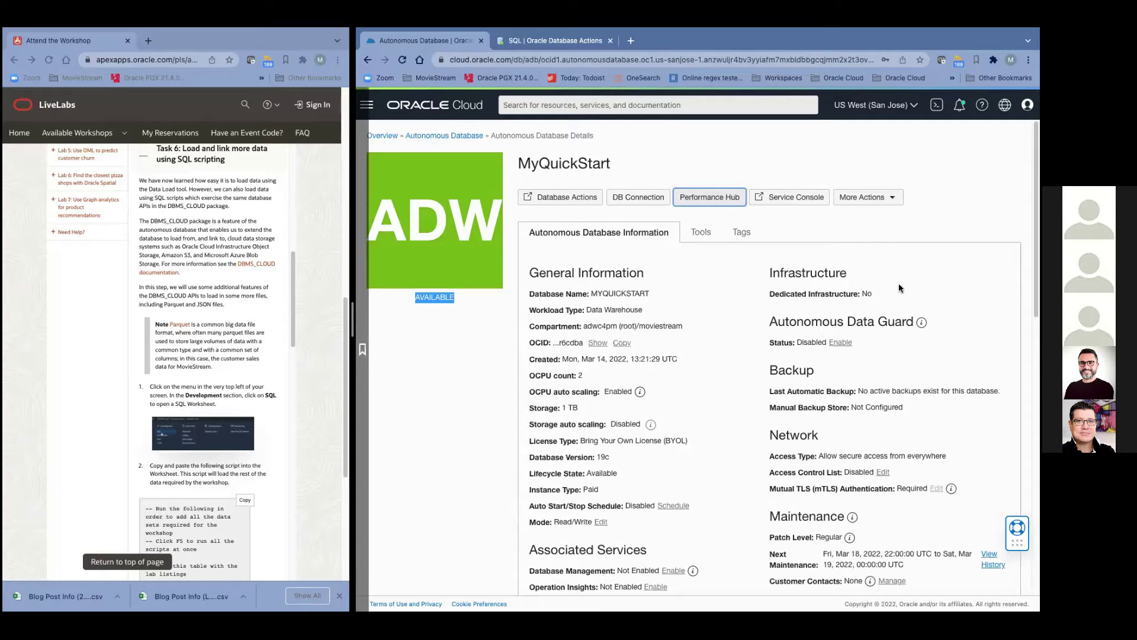
click(894, 199)
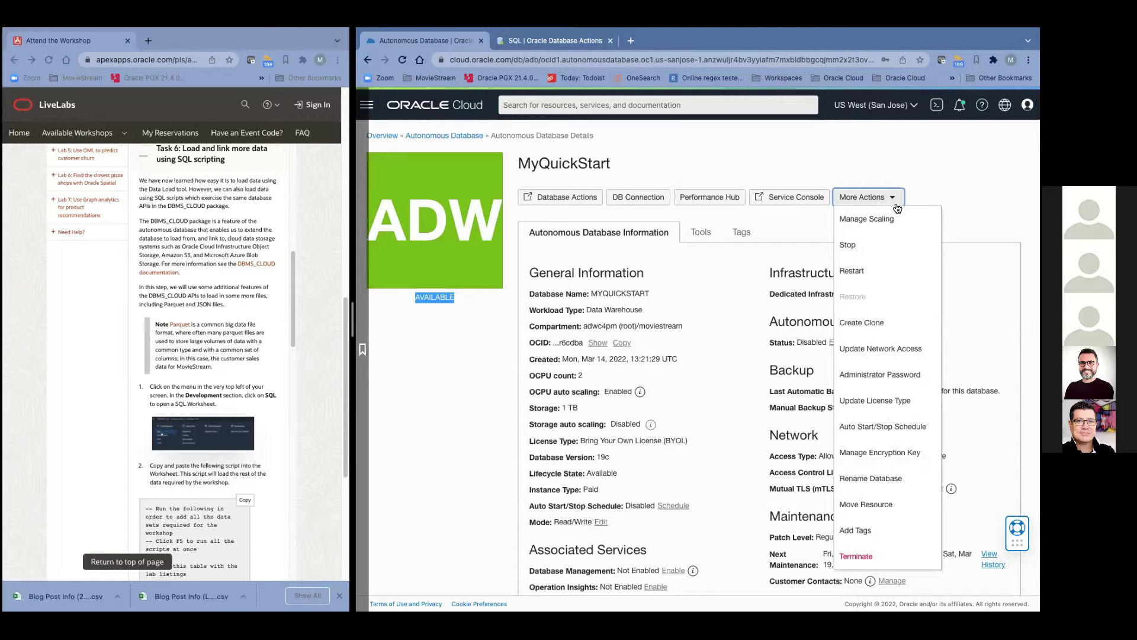
click(860, 219)
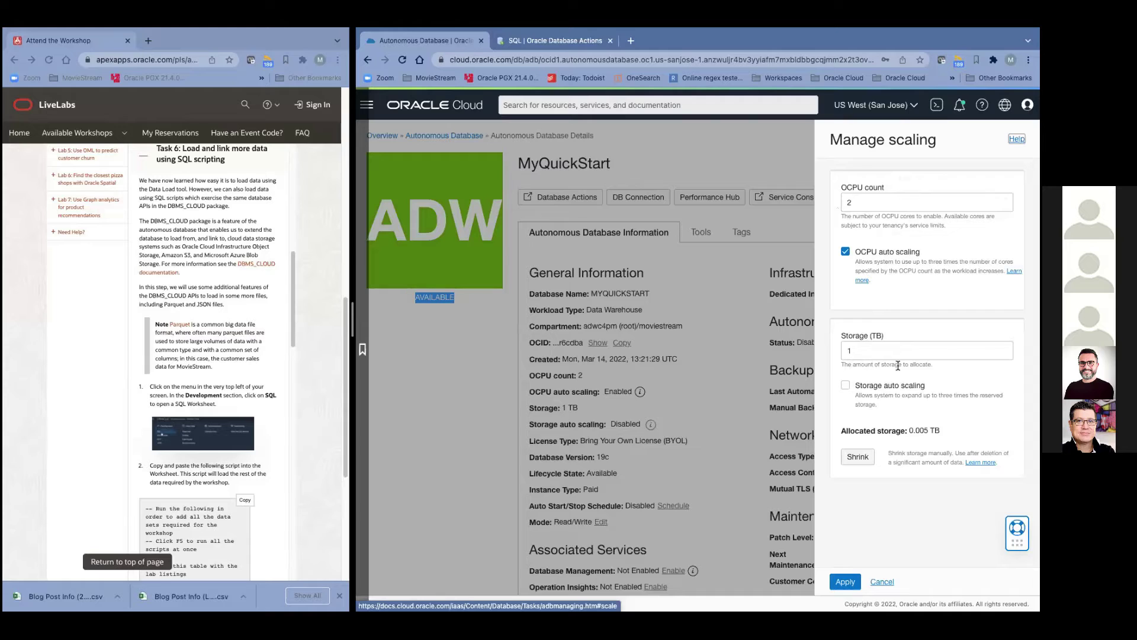
click(886, 584)
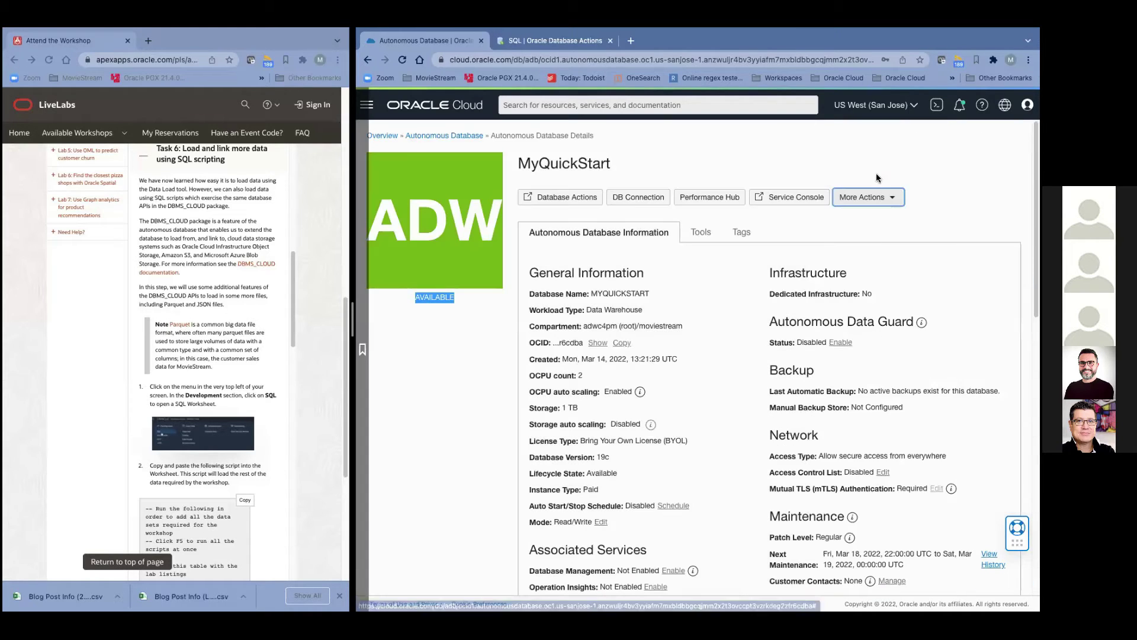
click(884, 199)
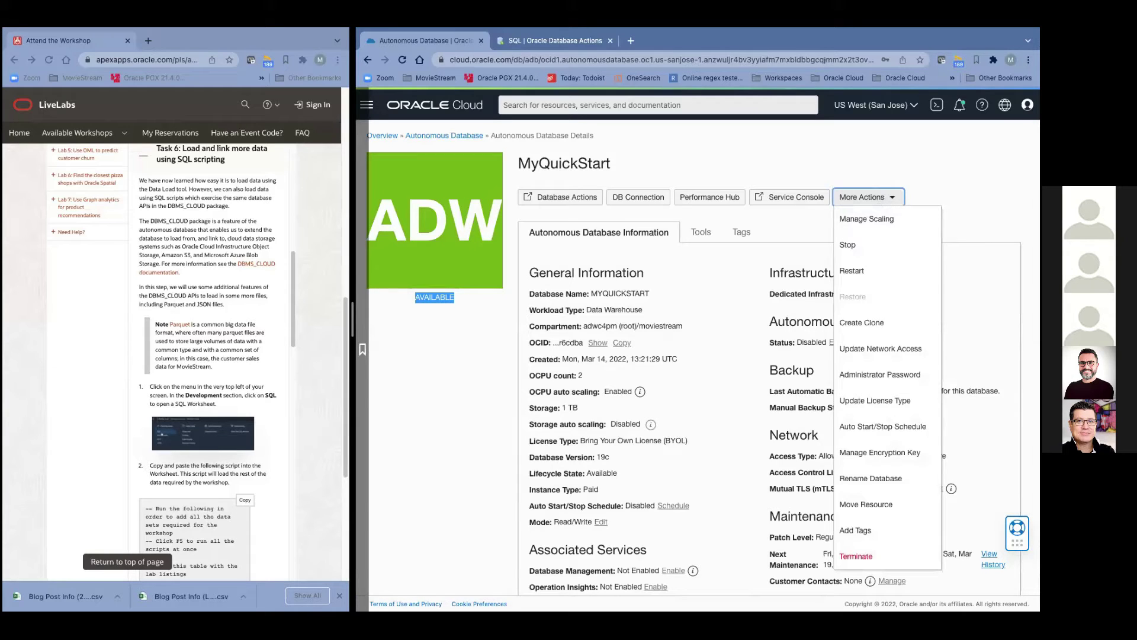
key(Escape)
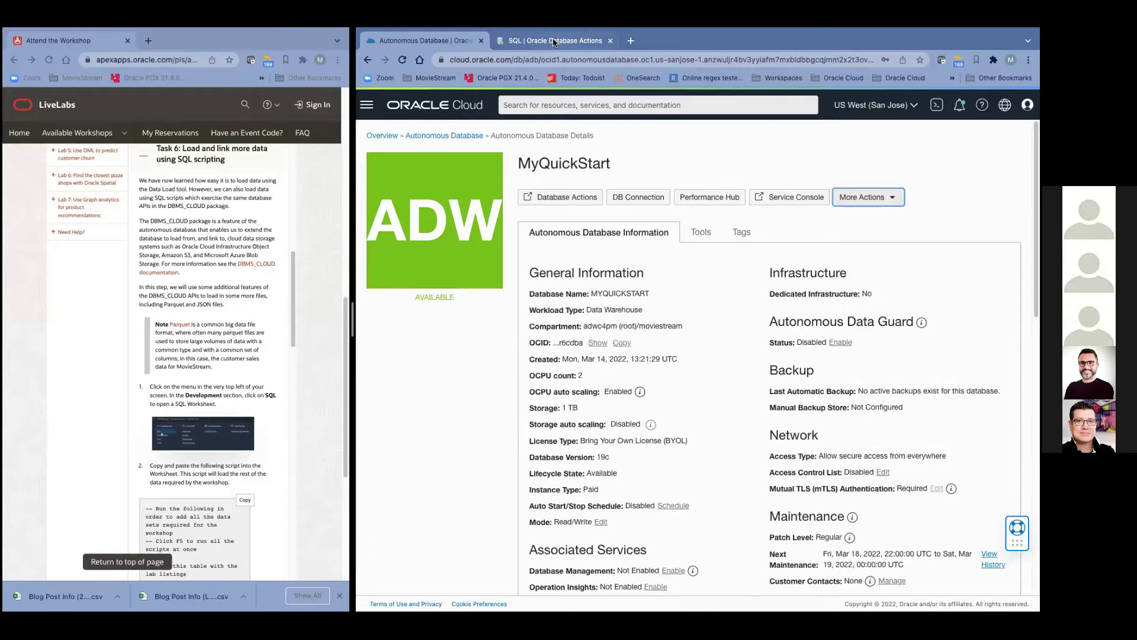
mouse_move(549, 39)
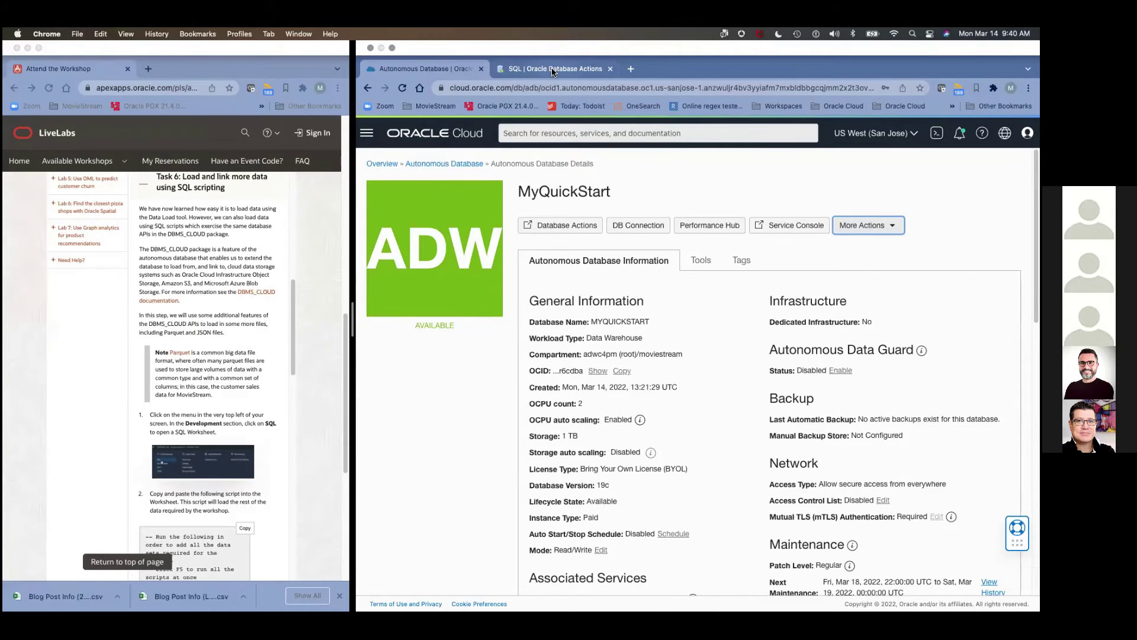
- Return to the worksheet's Script Output and scroll back through the earlier load log
click(551, 70)
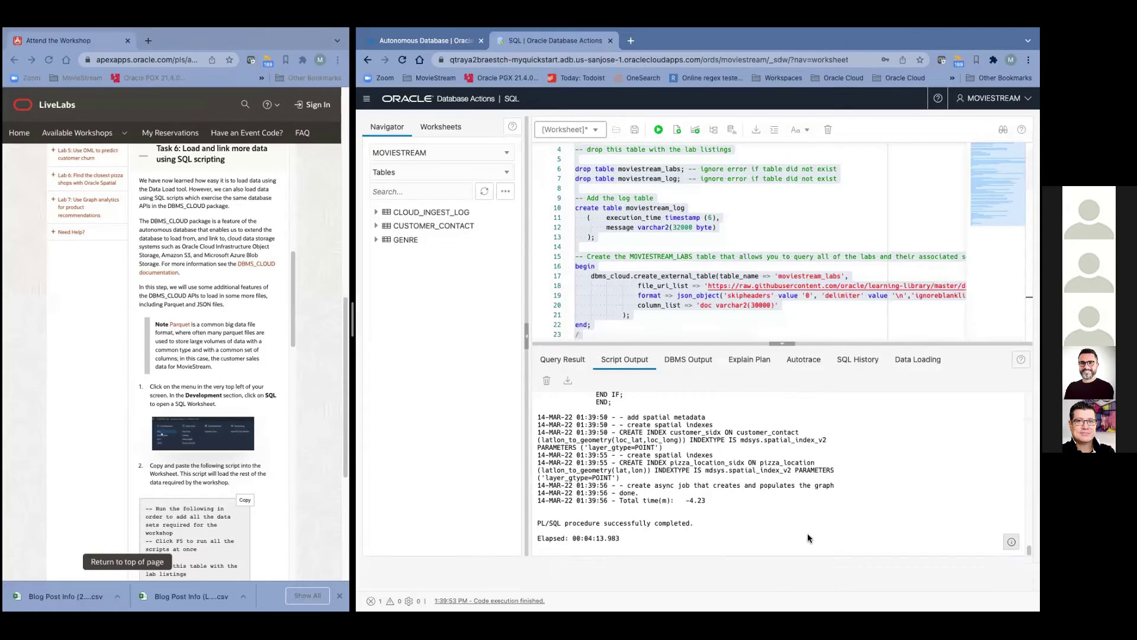
scroll(806, 502, up, 3)
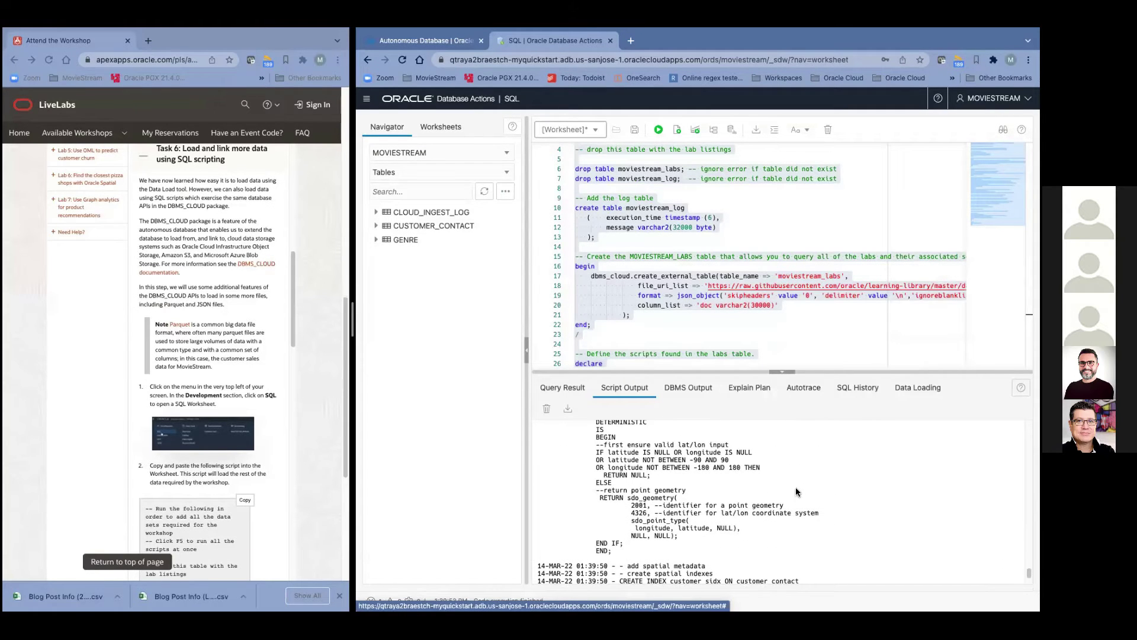
scroll(752, 483, up, 1)
scroll(737, 472, up, 10)
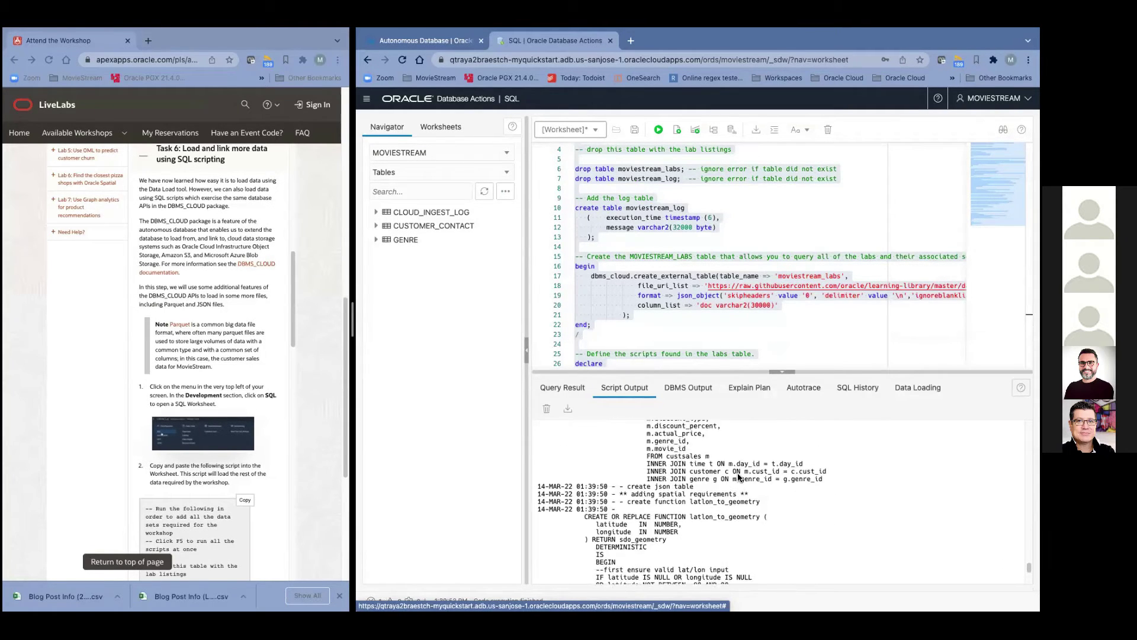
scroll(740, 476, up, 10)
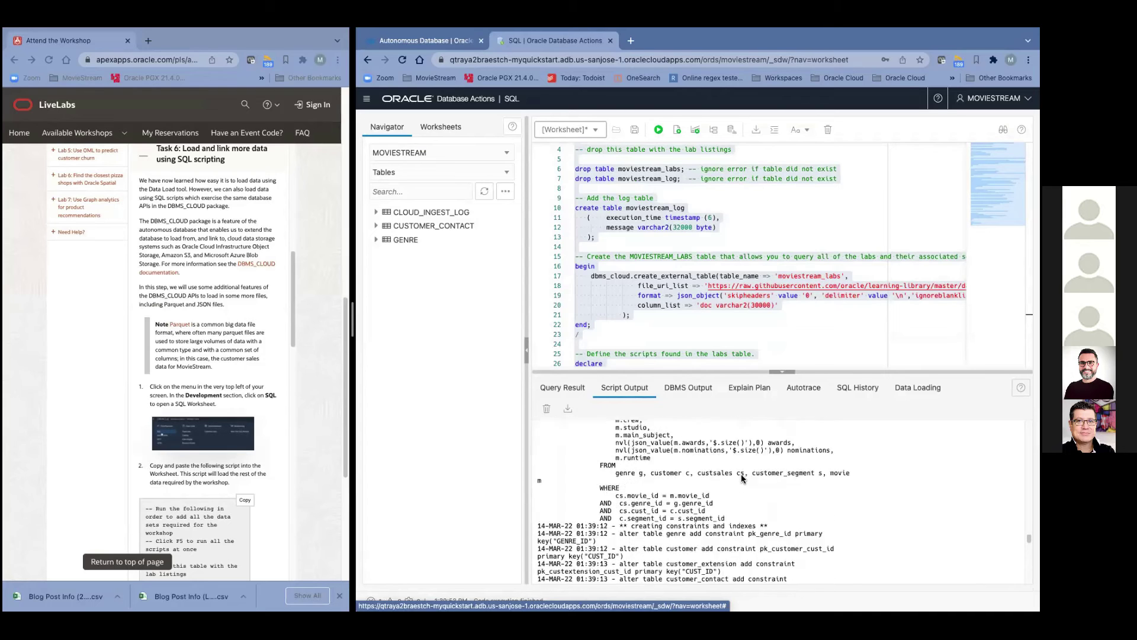
scroll(749, 481, up, 15)
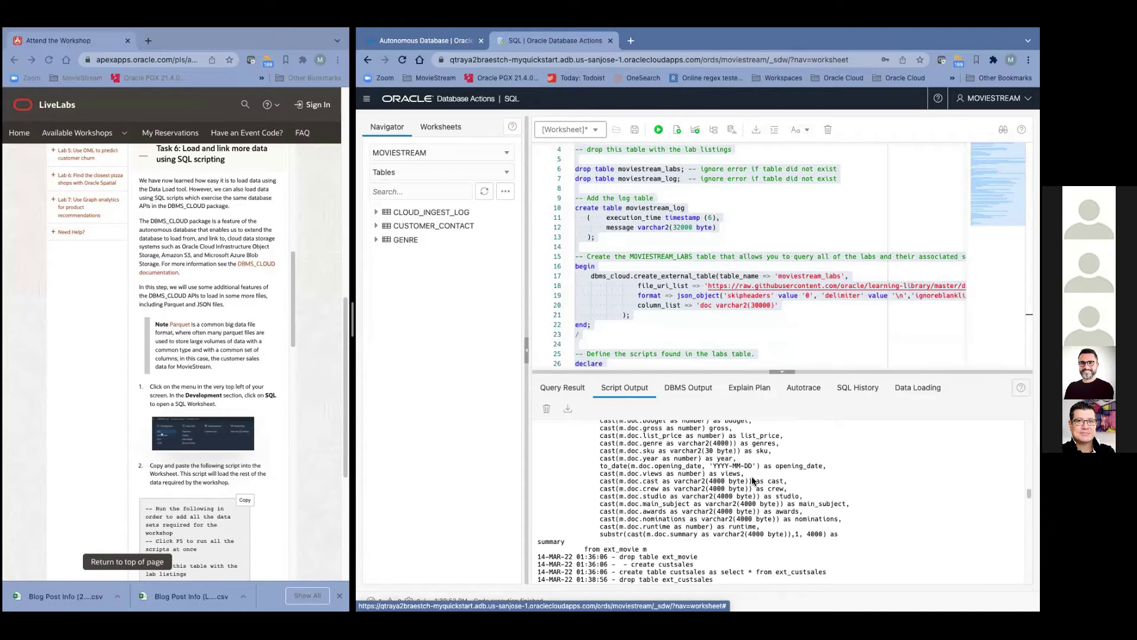
scroll(756, 480, up, 15)
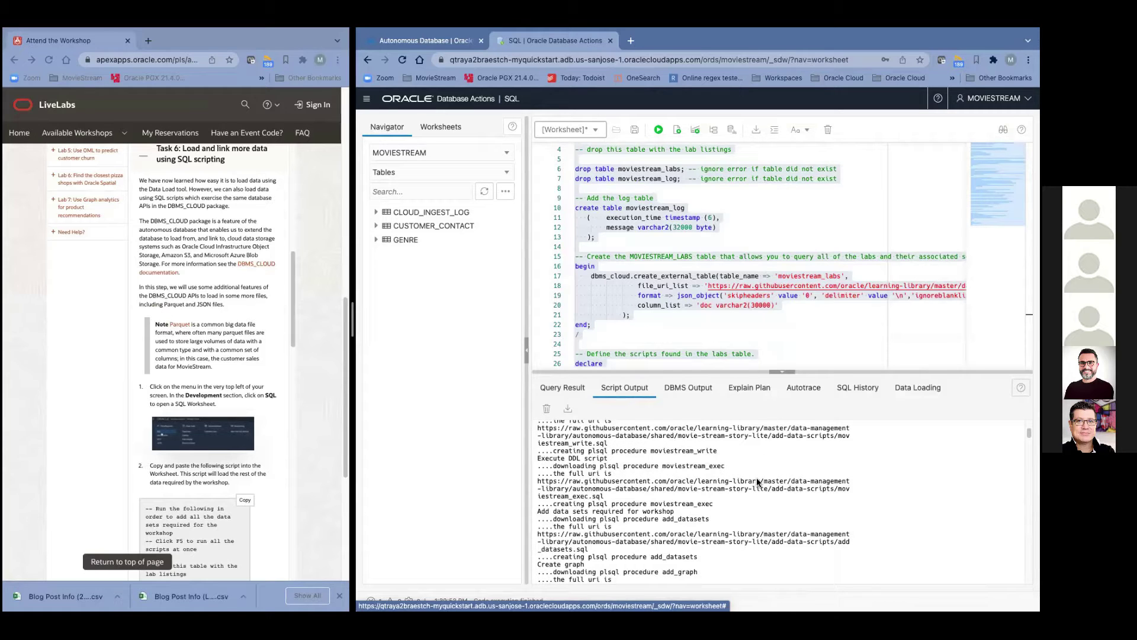
scroll(756, 477, down, 15)
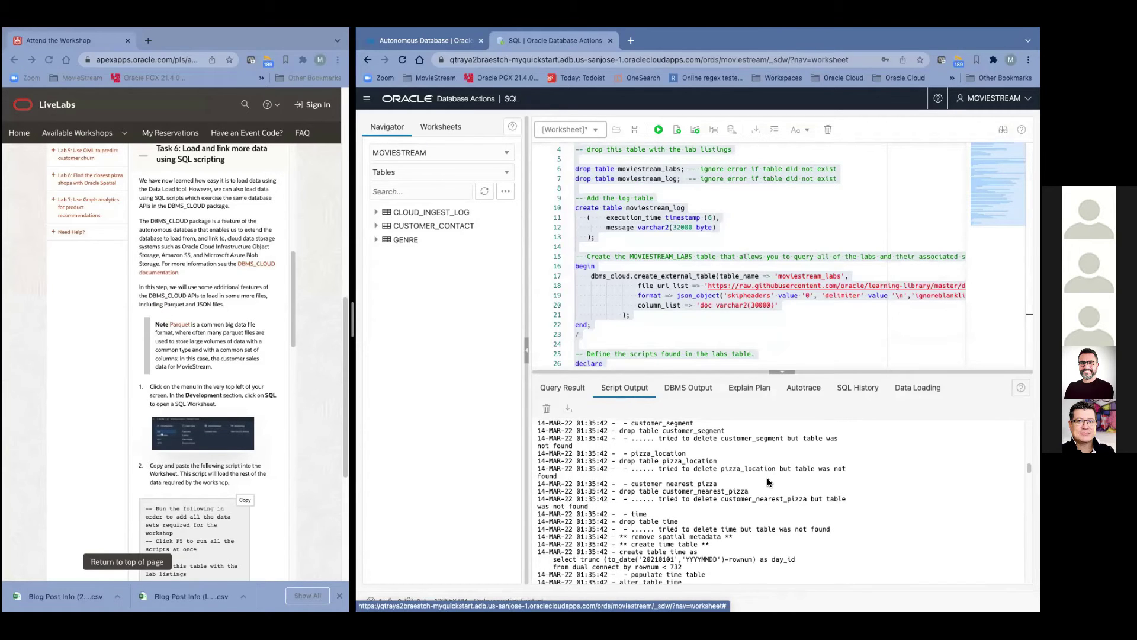
scroll(768, 481, up, 1)
scroll(767, 481, up, 1)
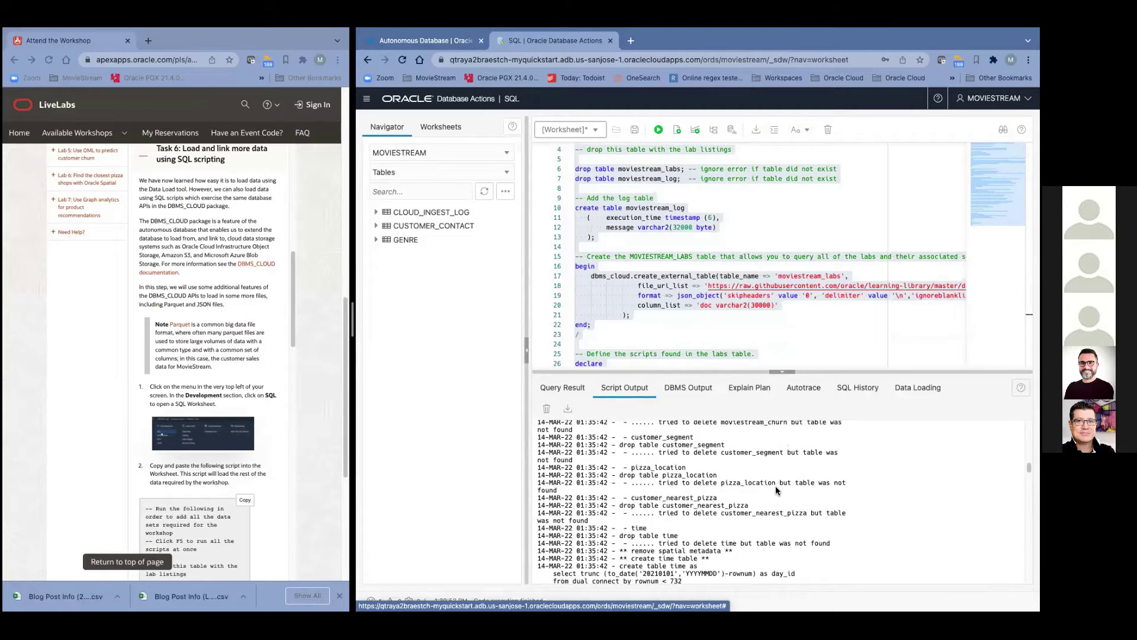
scroll(776, 490, up, 5)
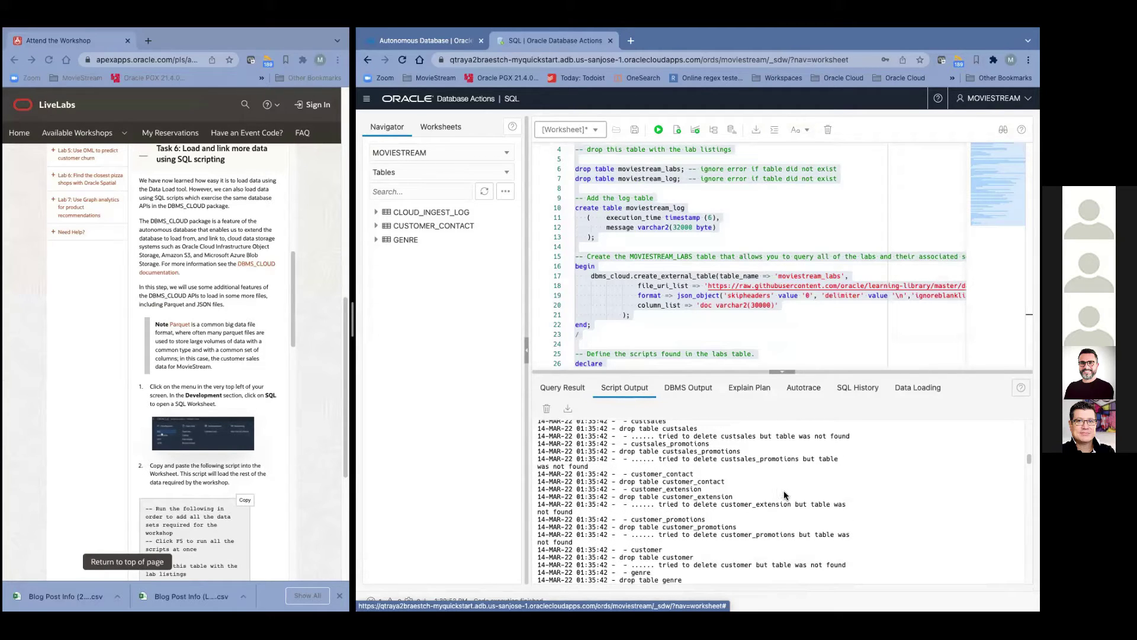
- Follow the log down to 'add spatial metadata' and 'create spatial indexes' as the script completes
scroll(740, 512, down, 10)
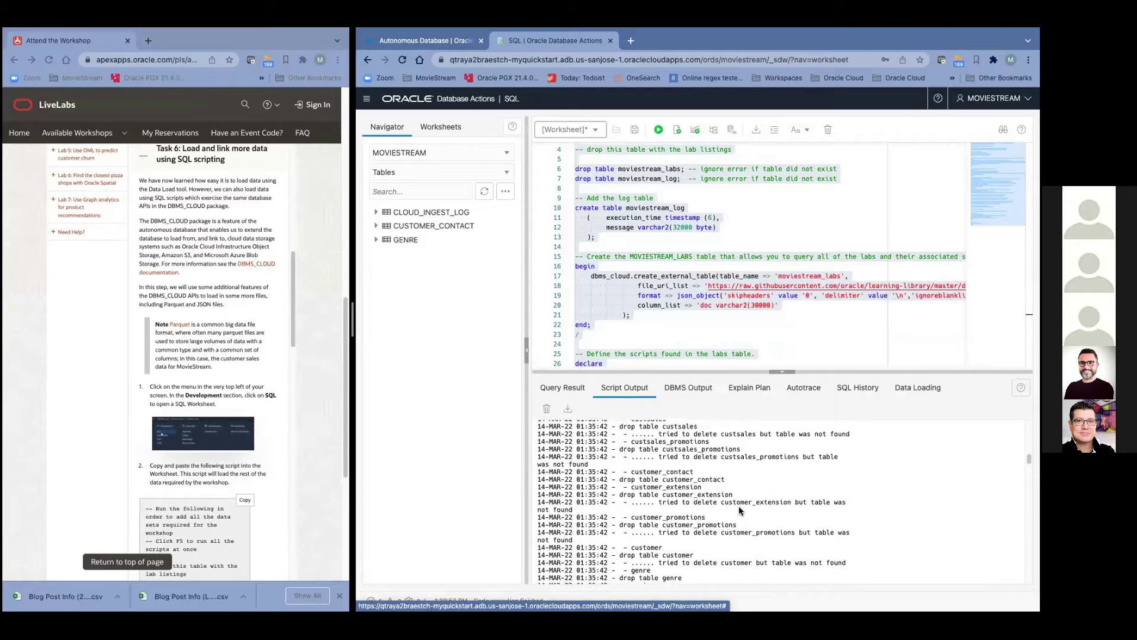
scroll(751, 513, down, 5)
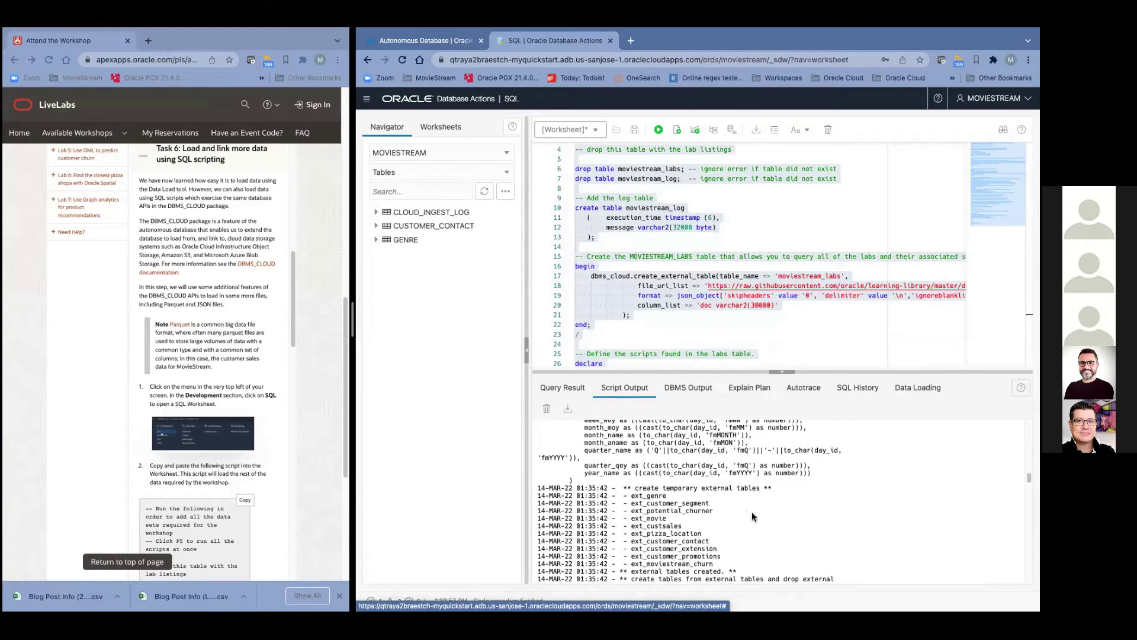
scroll(754, 514, down, 5)
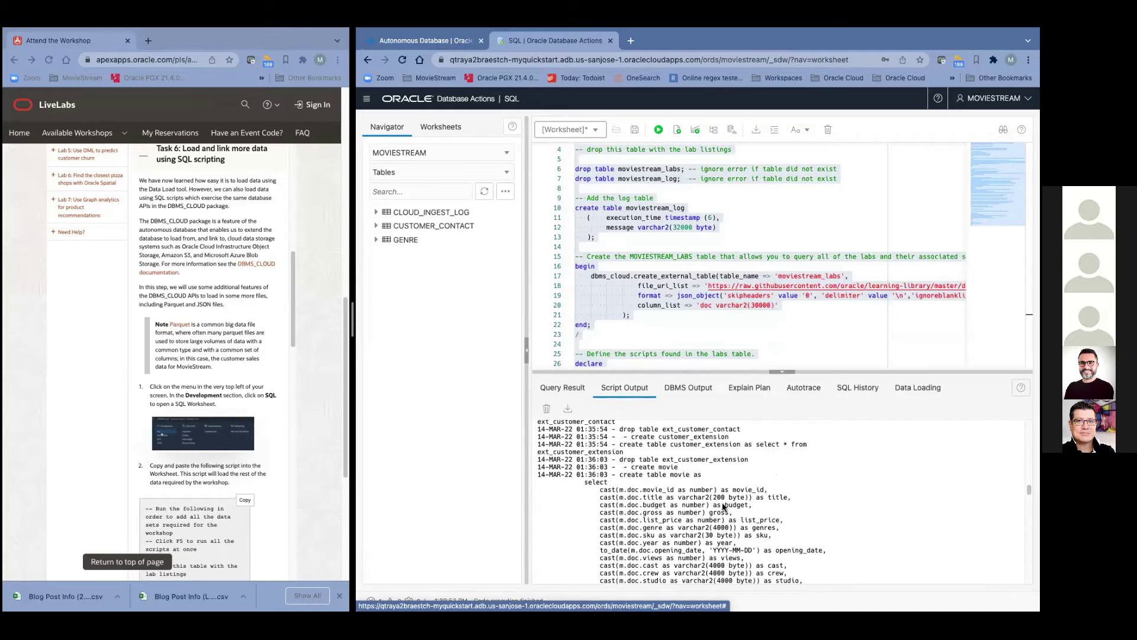
scroll(769, 509, down, 5)
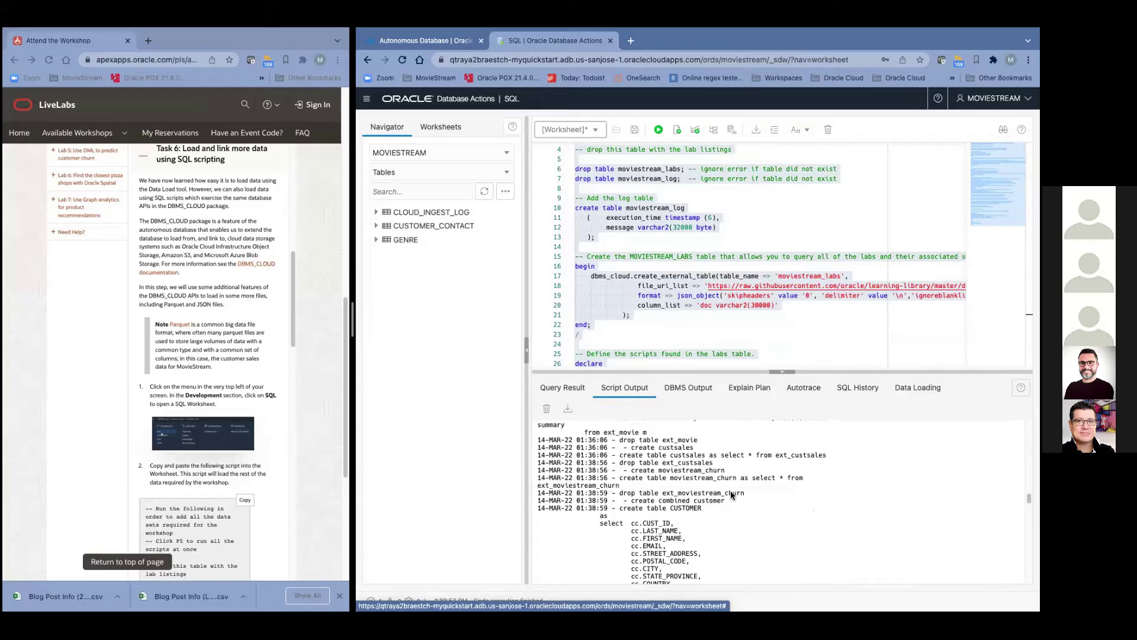
scroll(783, 495, down, 2)
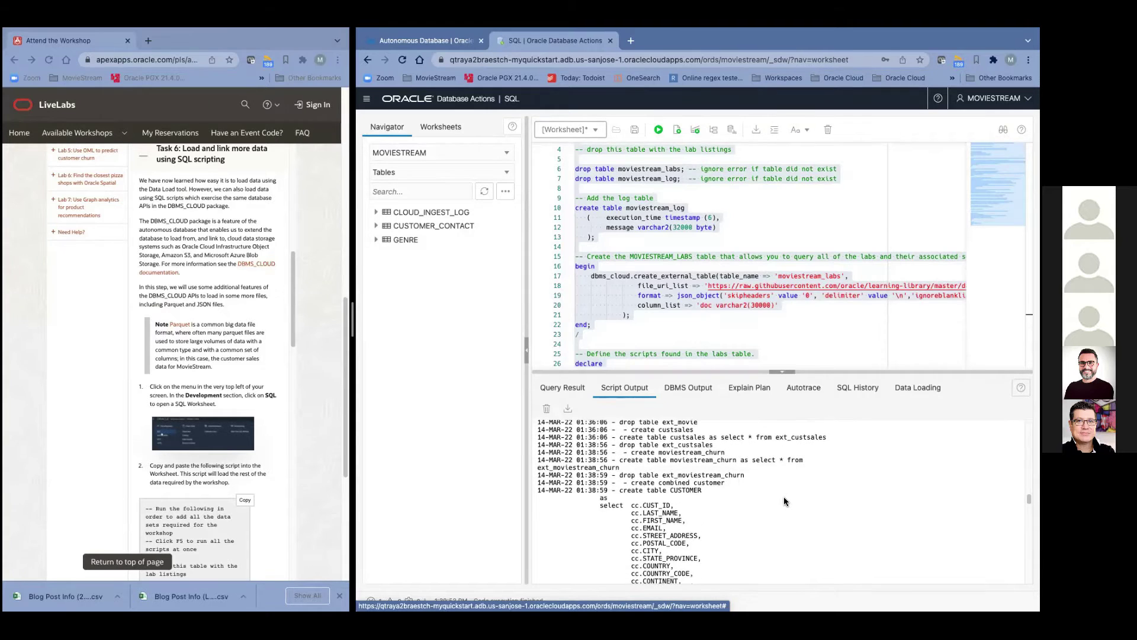
scroll(784, 501, down, 10)
scroll(789, 503, down, 10)
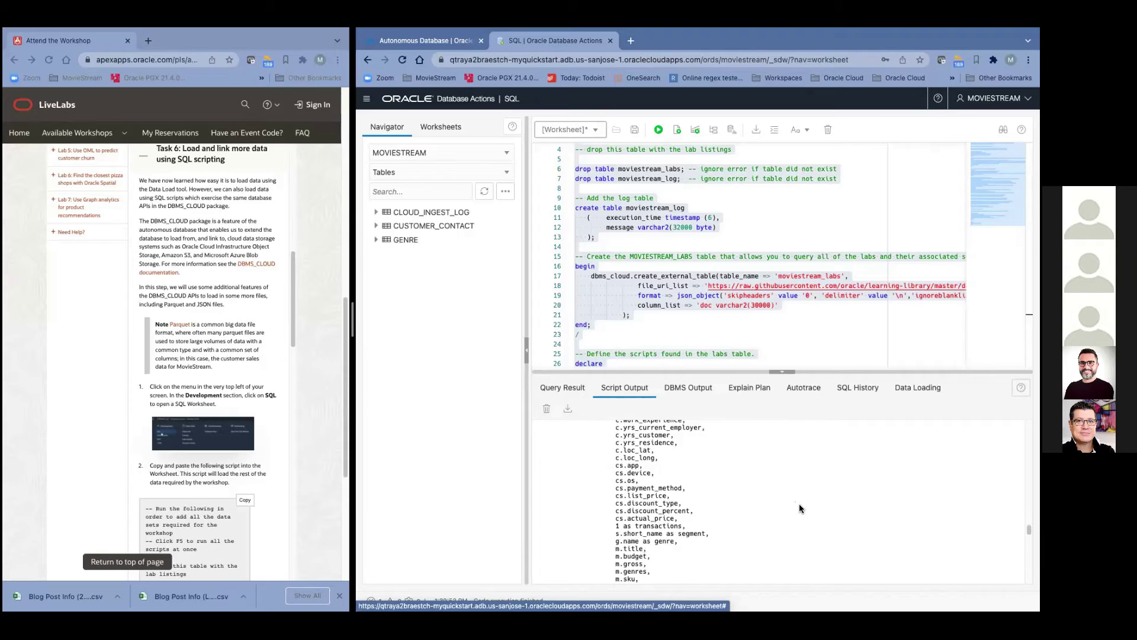
scroll(799, 503, down, 10)
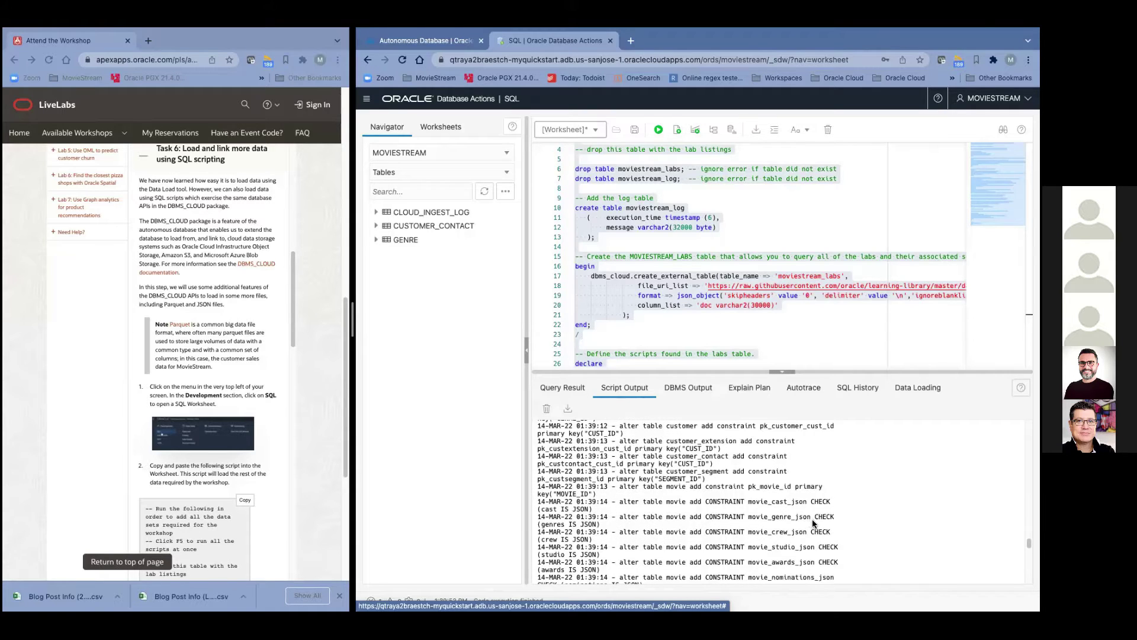
scroll(811, 519, down, 10)
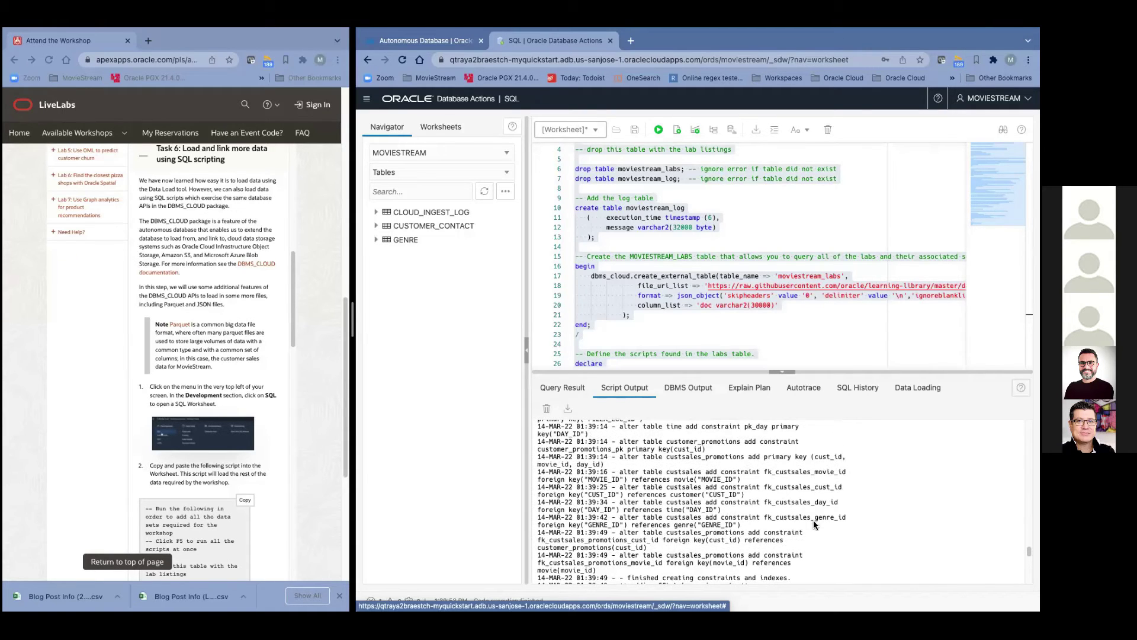
scroll(817, 527, down, 10)
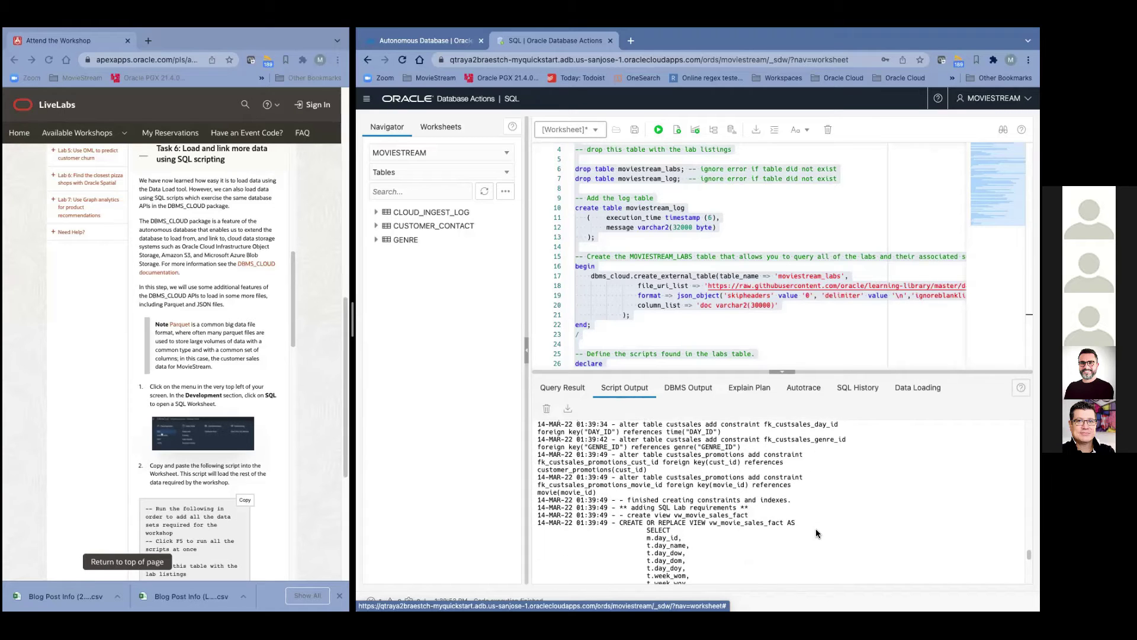
scroll(816, 534, down, 5)
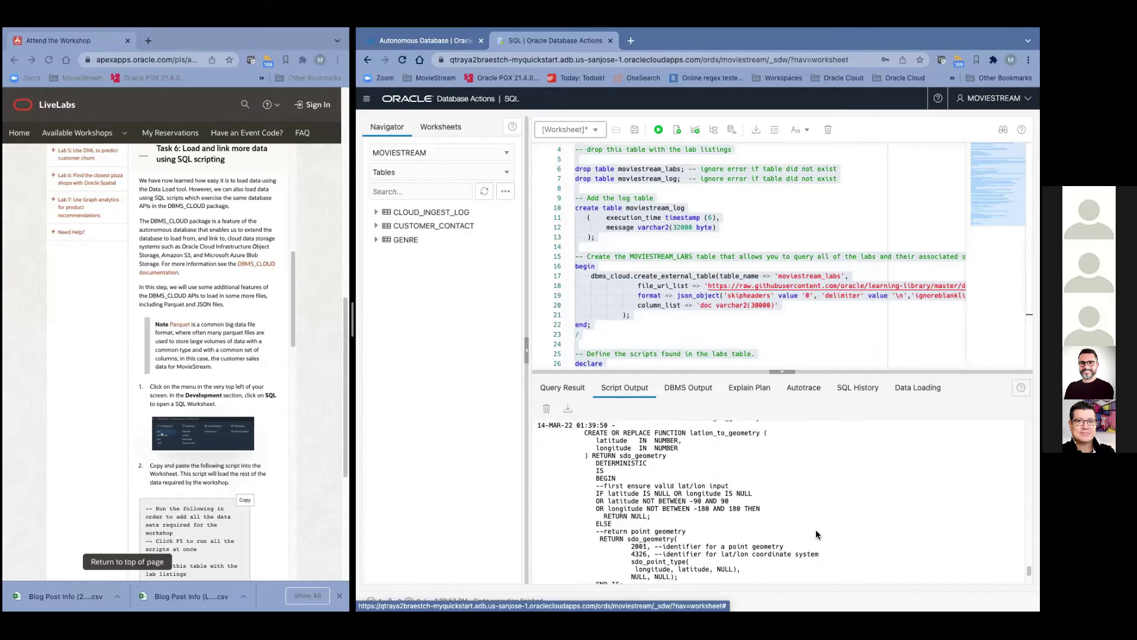
drag(724, 539, 565, 524)
scroll(766, 510, down, 3)
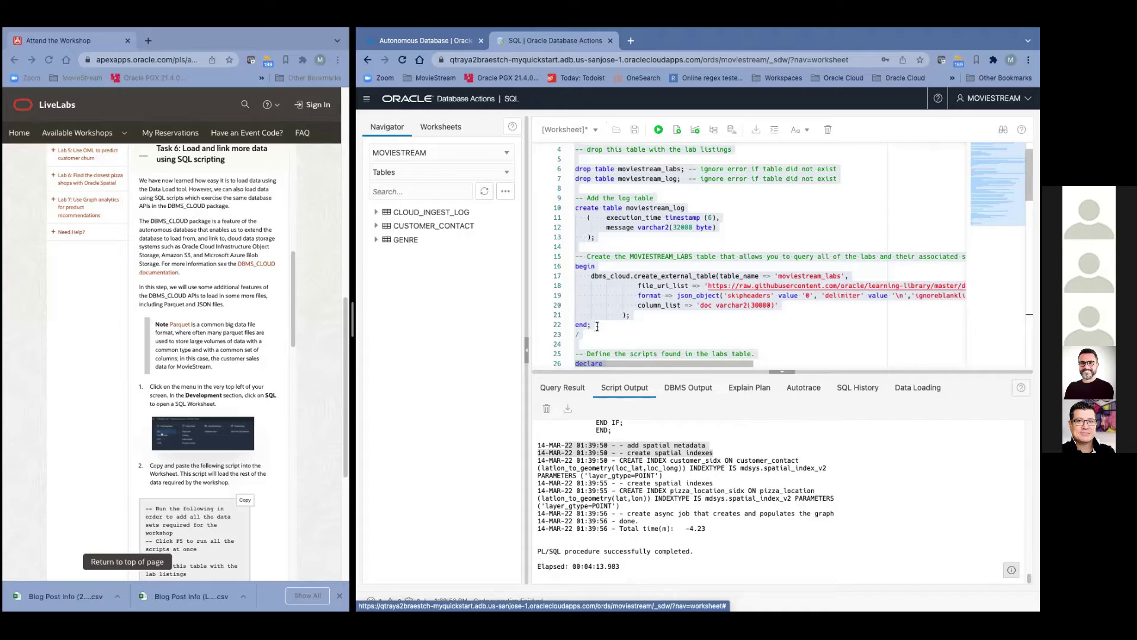
- Refresh the MOVIESTREAM table list and compare it against step 11 in the widened LiveLabs guide
click(484, 191)
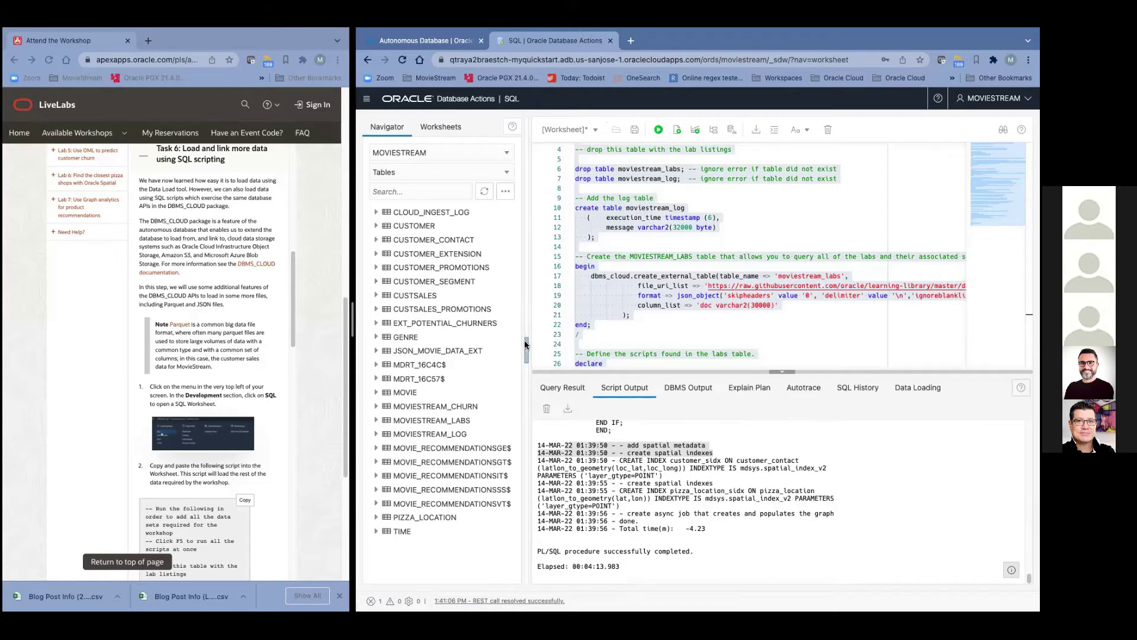
drag(359, 383, 492, 387)
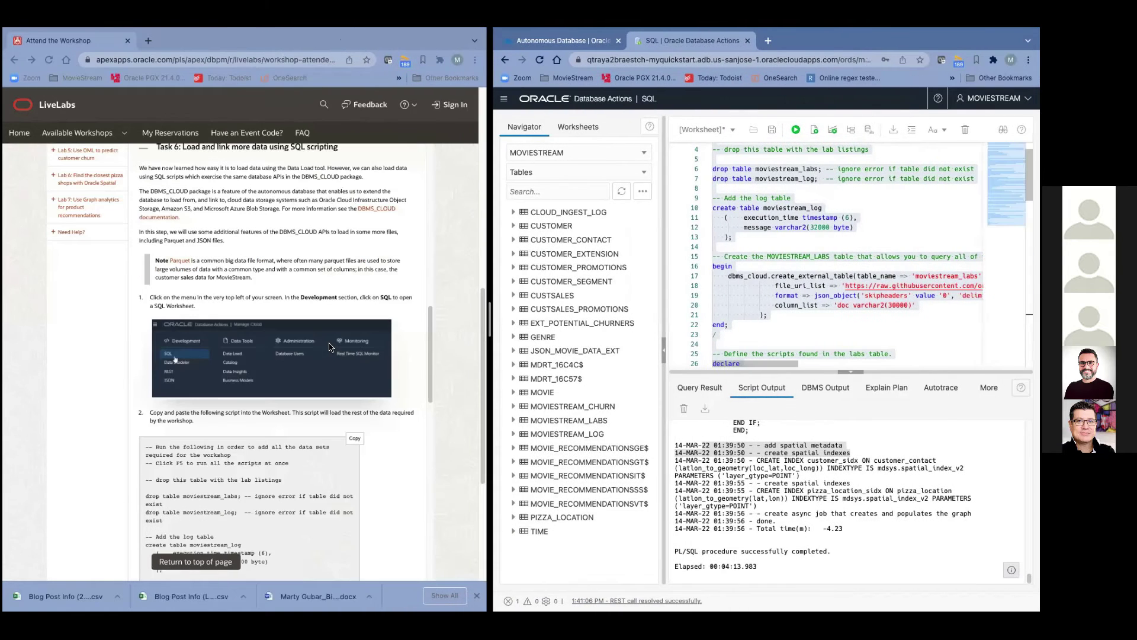
scroll(330, 346, down, 15)
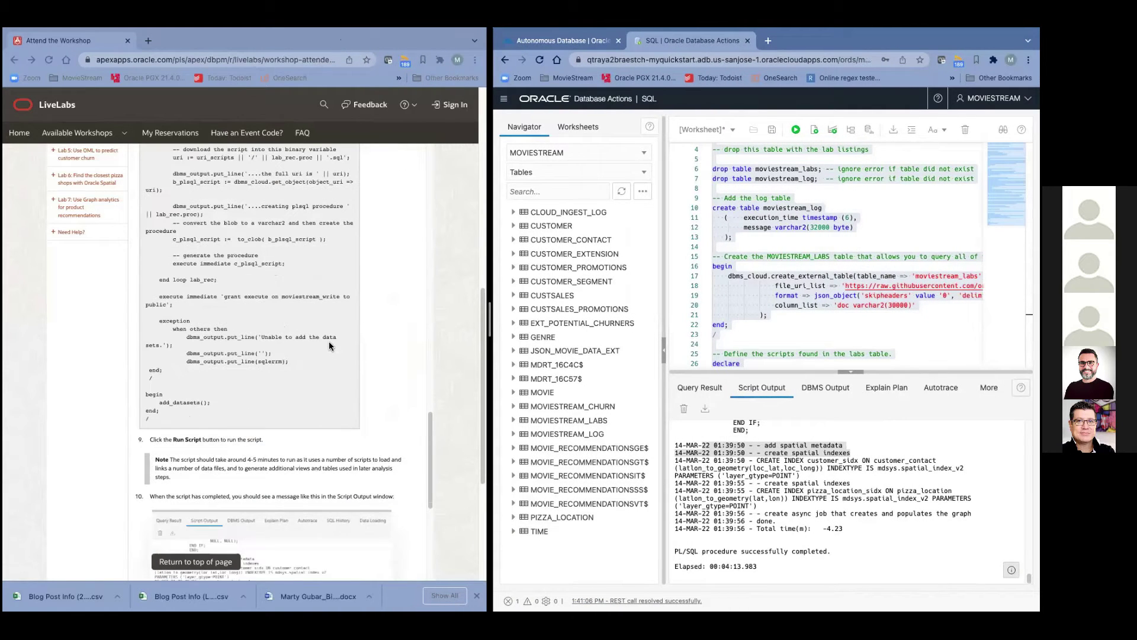
scroll(329, 341, down, 8)
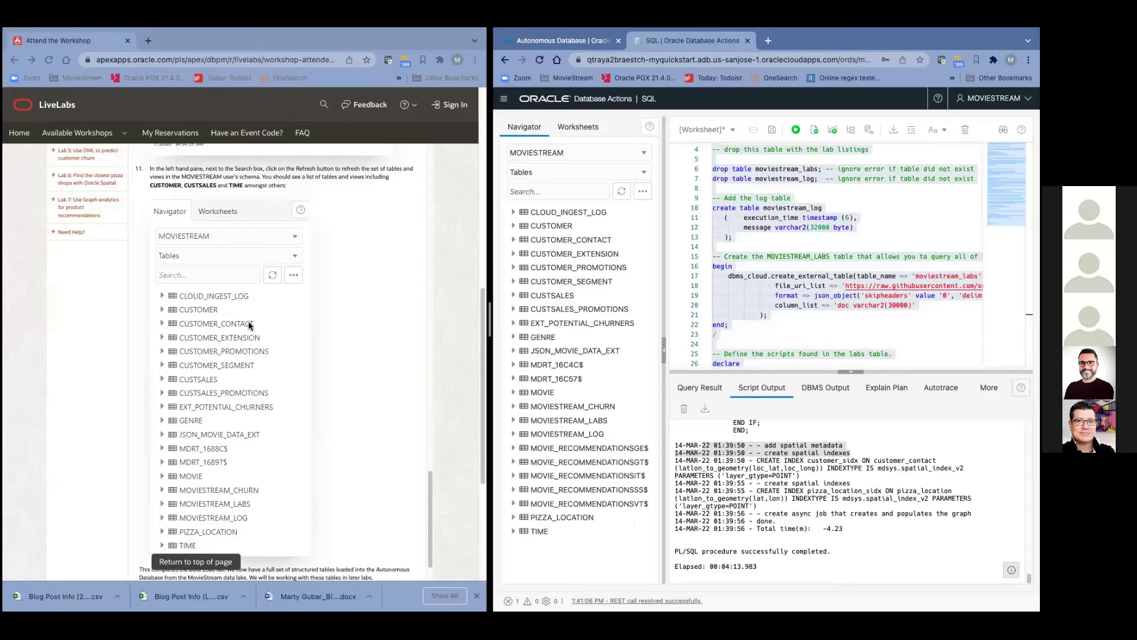
scroll(200, 290, up, 5)
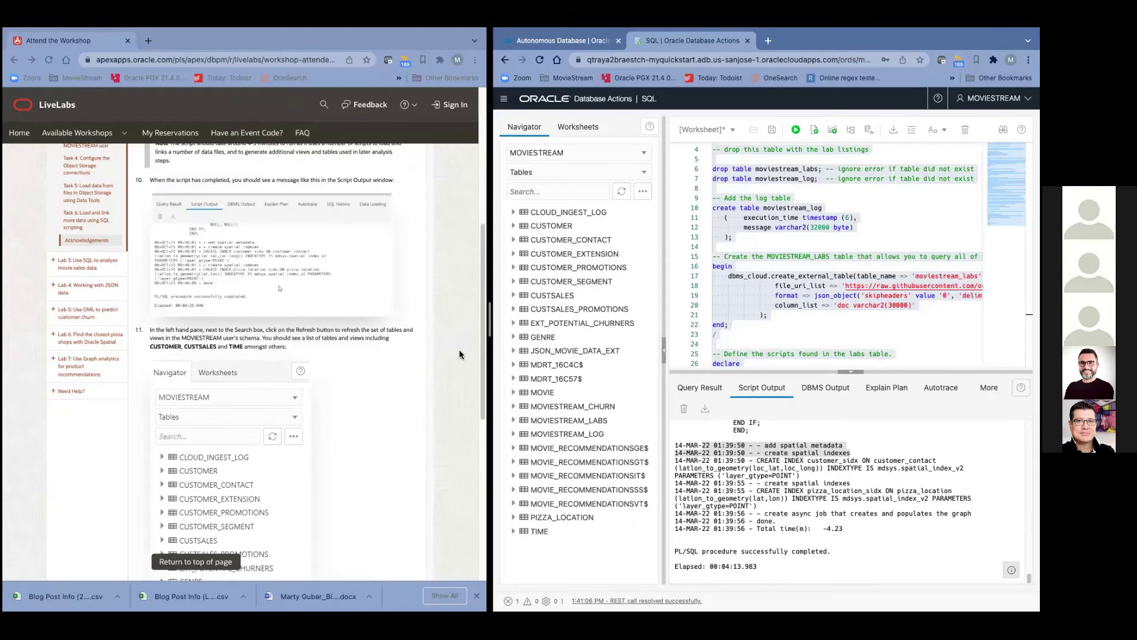
click(483, 379)
drag(483, 419, 487, 582)
- Collapse Lab 2 in the guide, hide the Navigator table browser, and expand Lab 3's tasks
drag(488, 542, 482, 234)
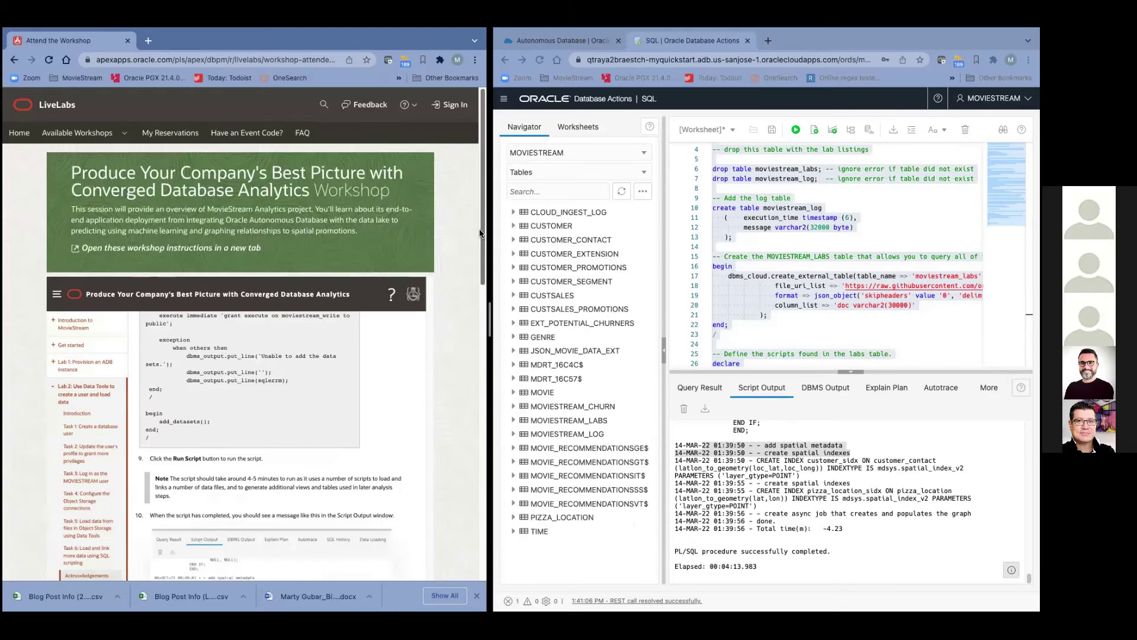
click(52, 389)
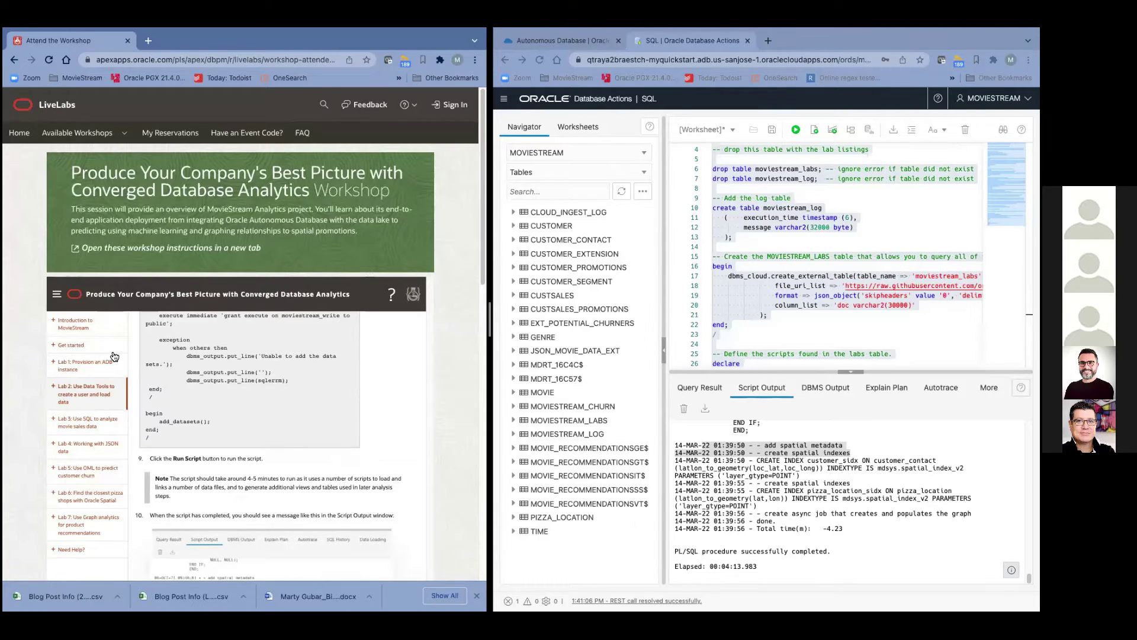
click(664, 354)
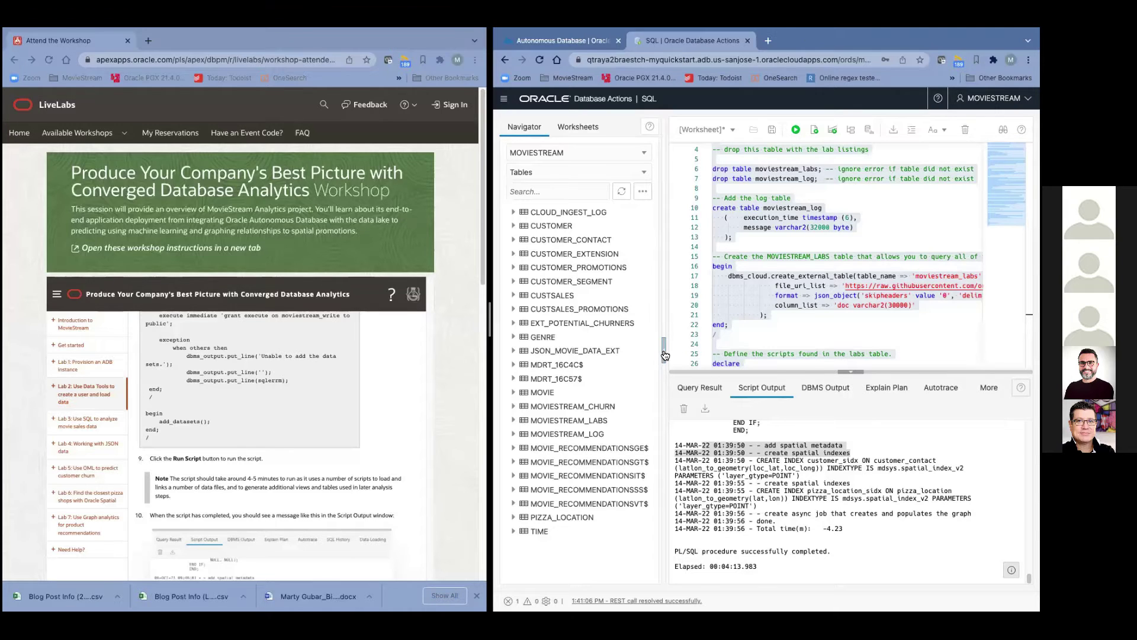
click(664, 352)
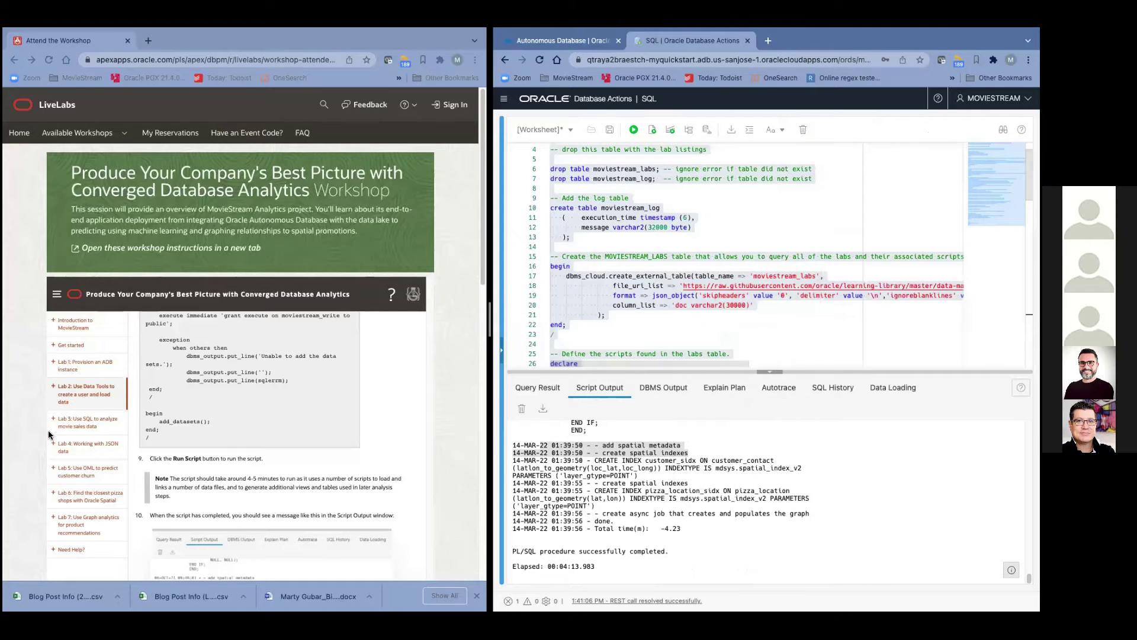
click(404, 418)
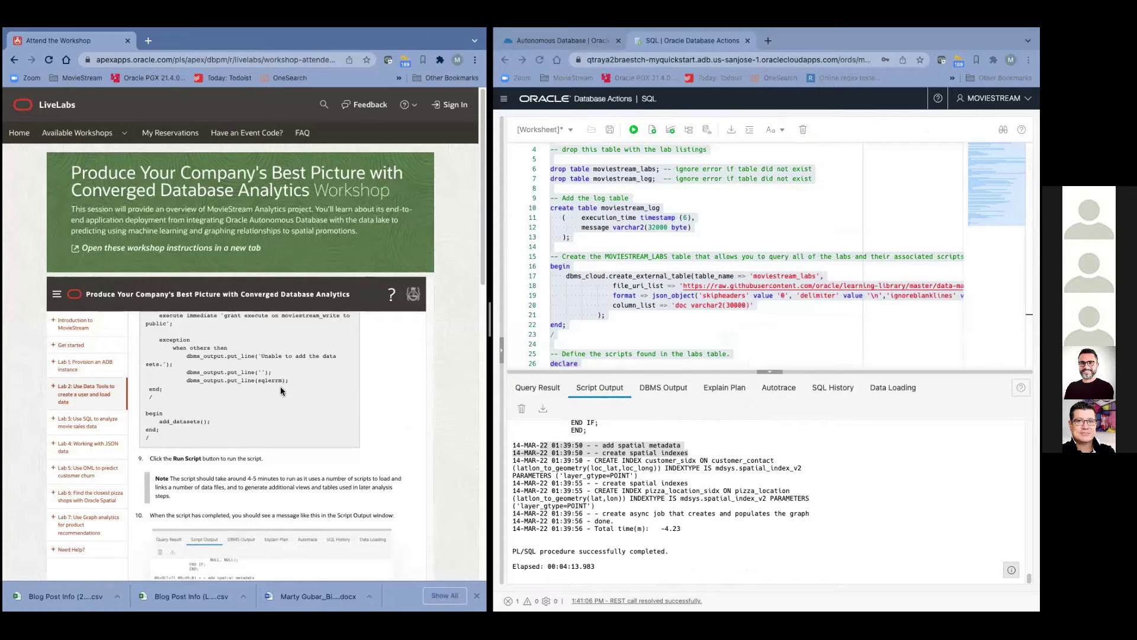
click(54, 422)
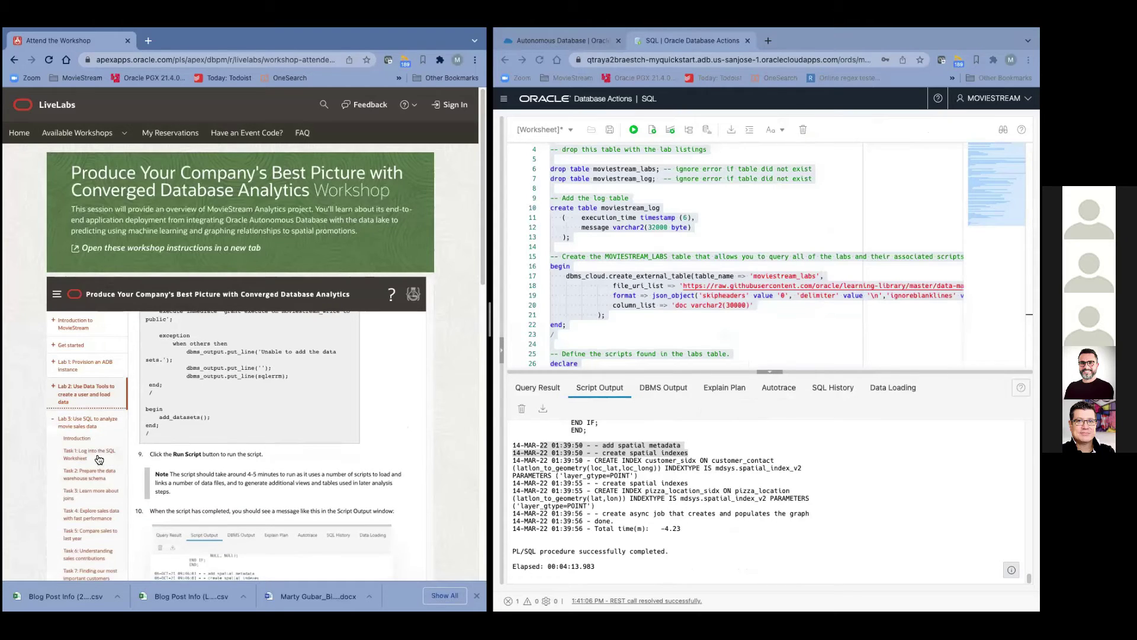
click(718, 267)
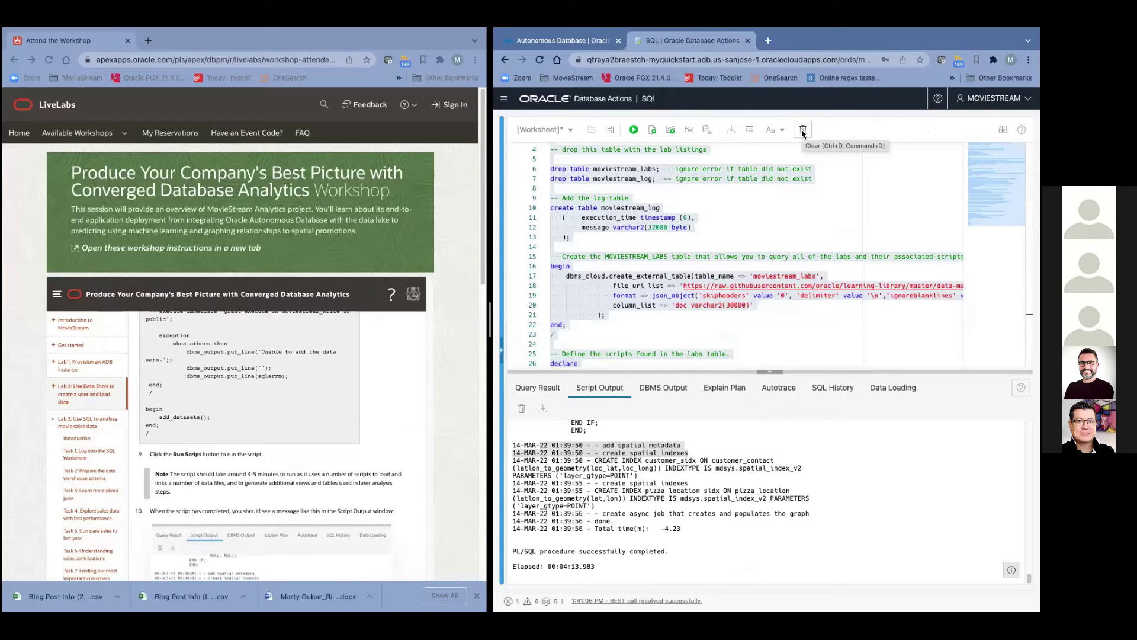
- Clear the worksheet code and the previous Script Output
click(803, 129)
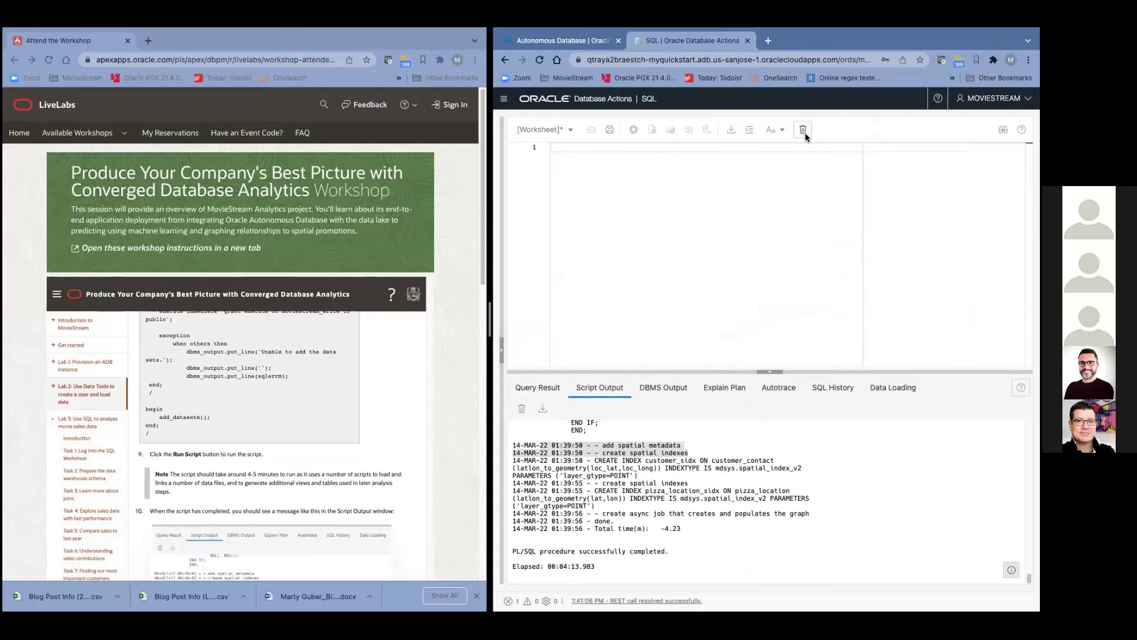
click(522, 409)
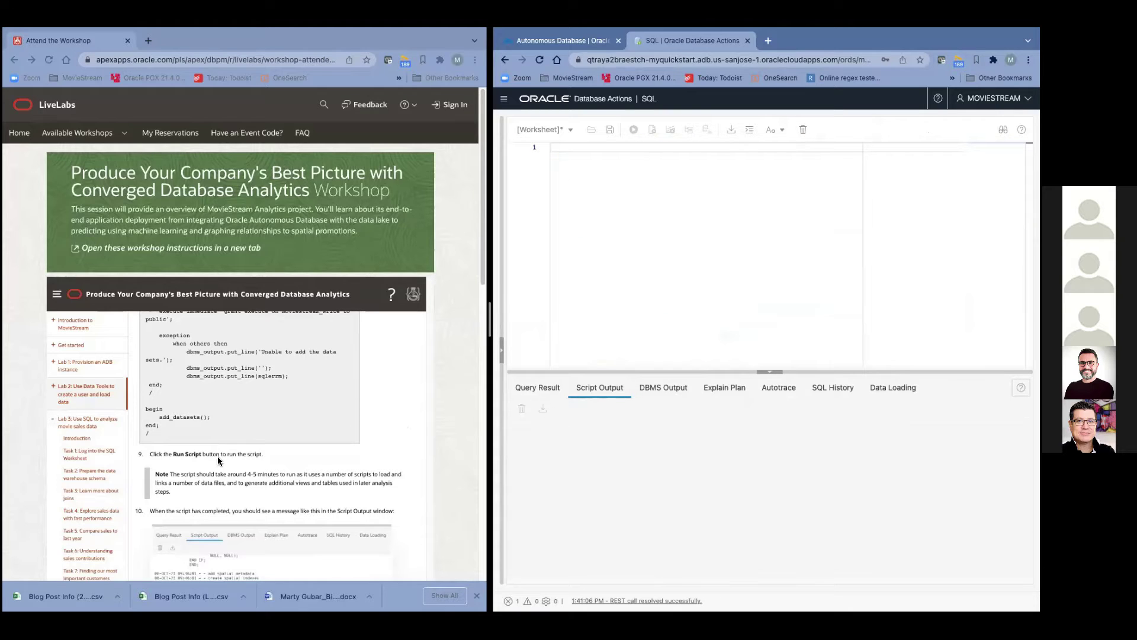
scroll(283, 401, down, 1)
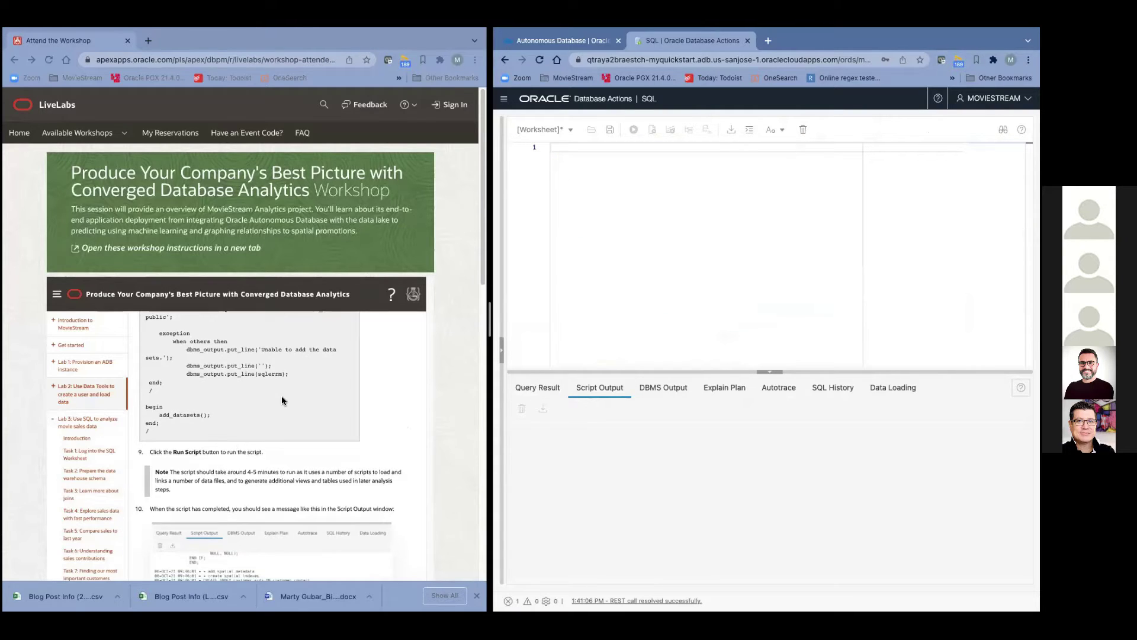
scroll(282, 401, up, 1)
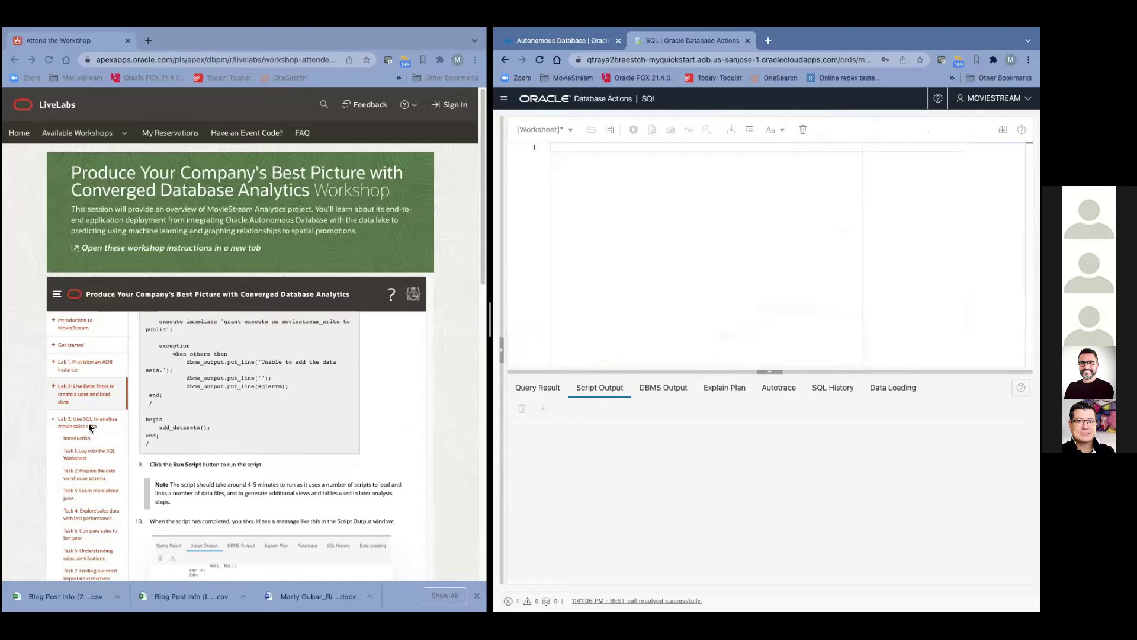
- Open Lab 3 Task 2, Prepare the data warehouse schema, and read through its code
click(83, 476)
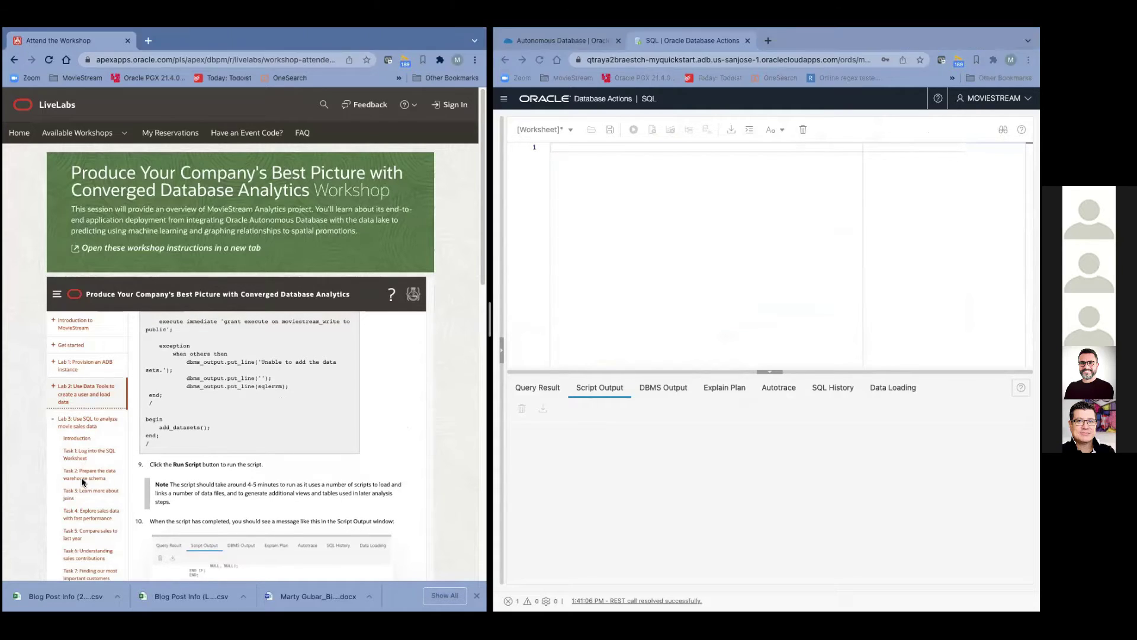
click(83, 476)
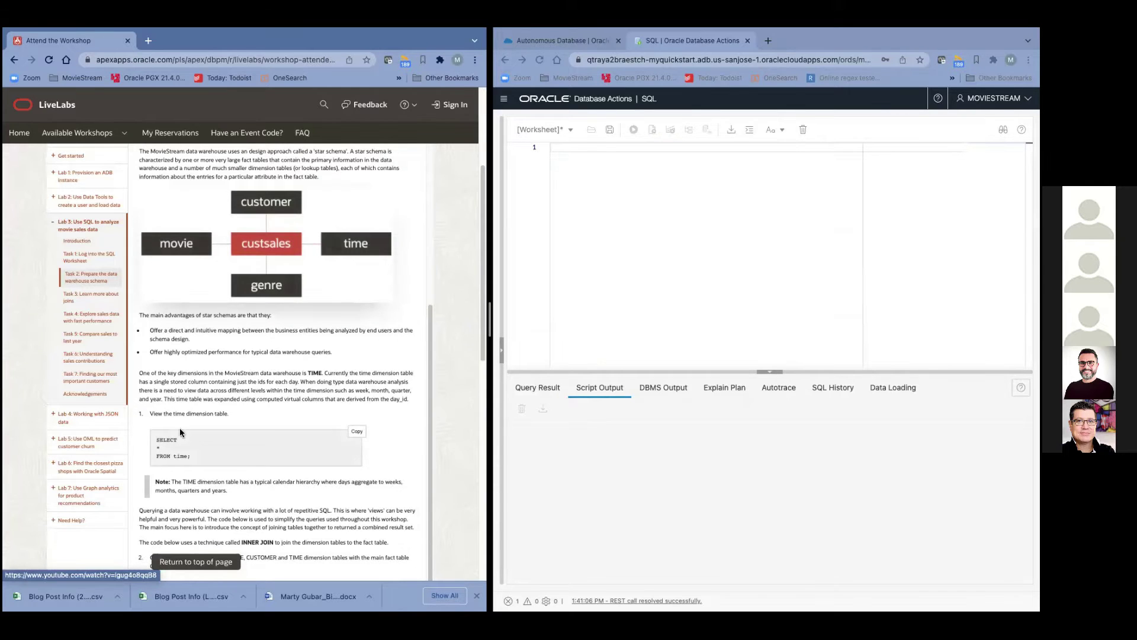
scroll(181, 432, down, 5)
scroll(181, 428, down, 5)
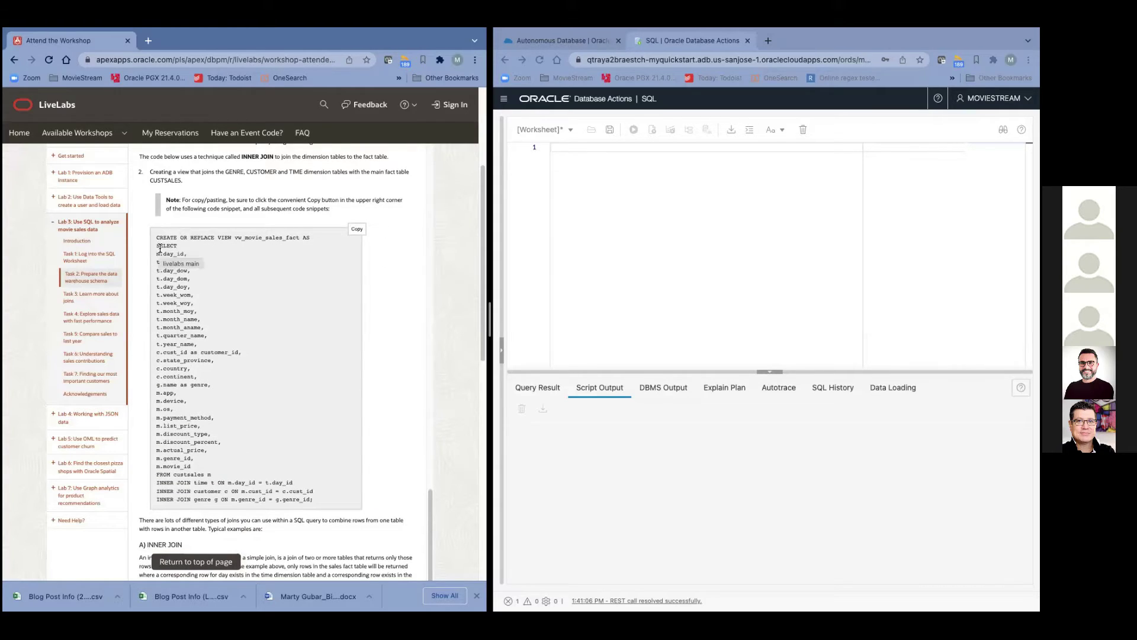
scroll(184, 293, up, 3)
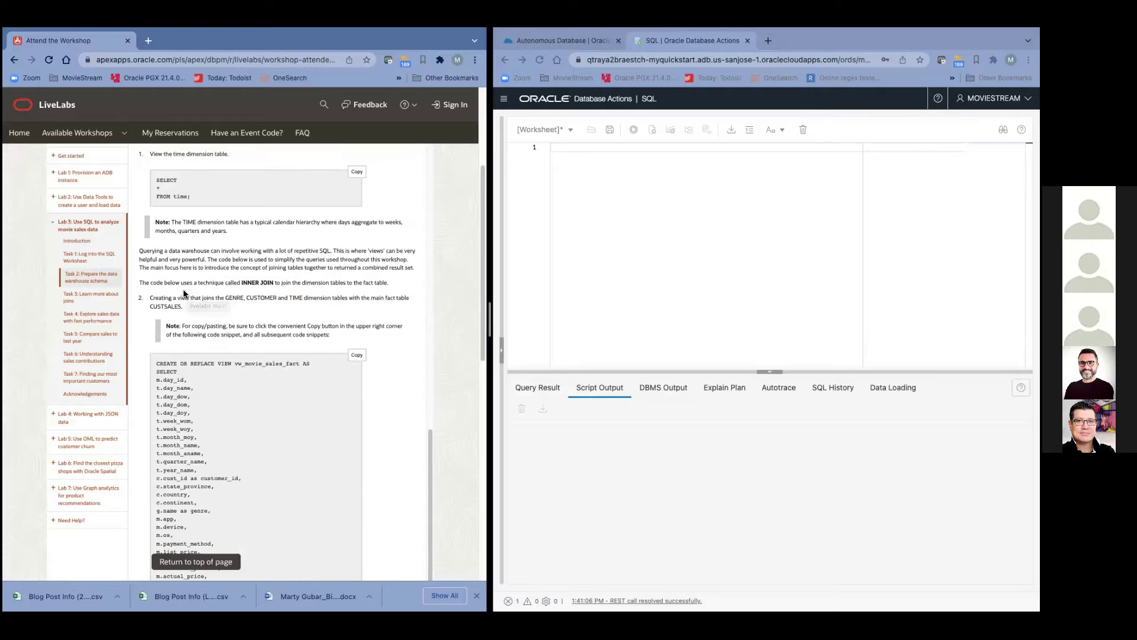
scroll(184, 293, up, 5)
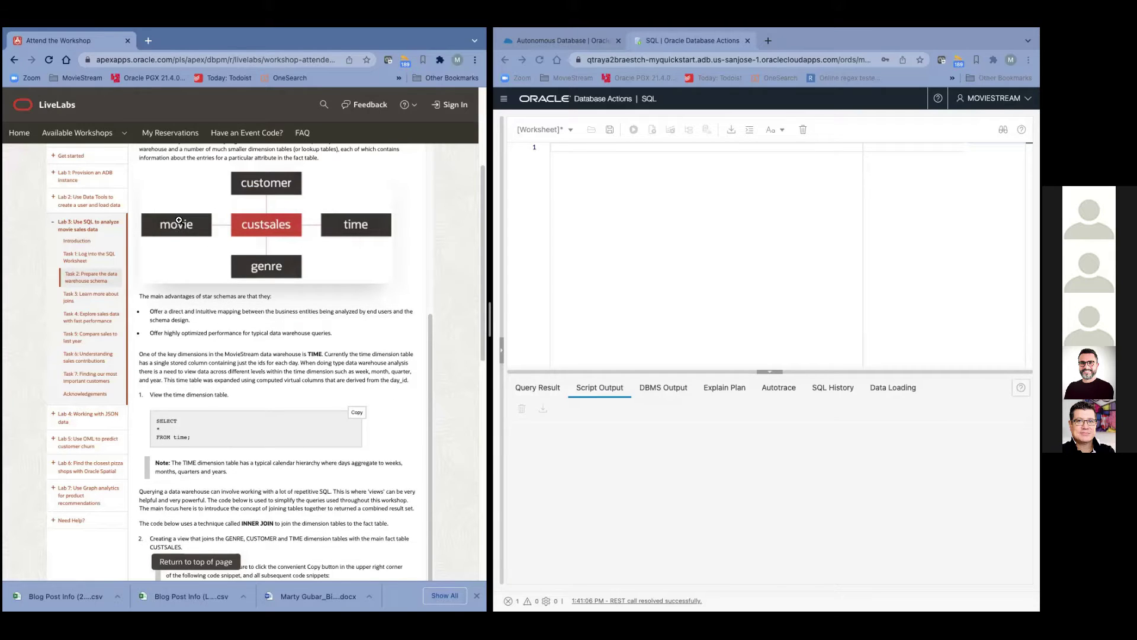
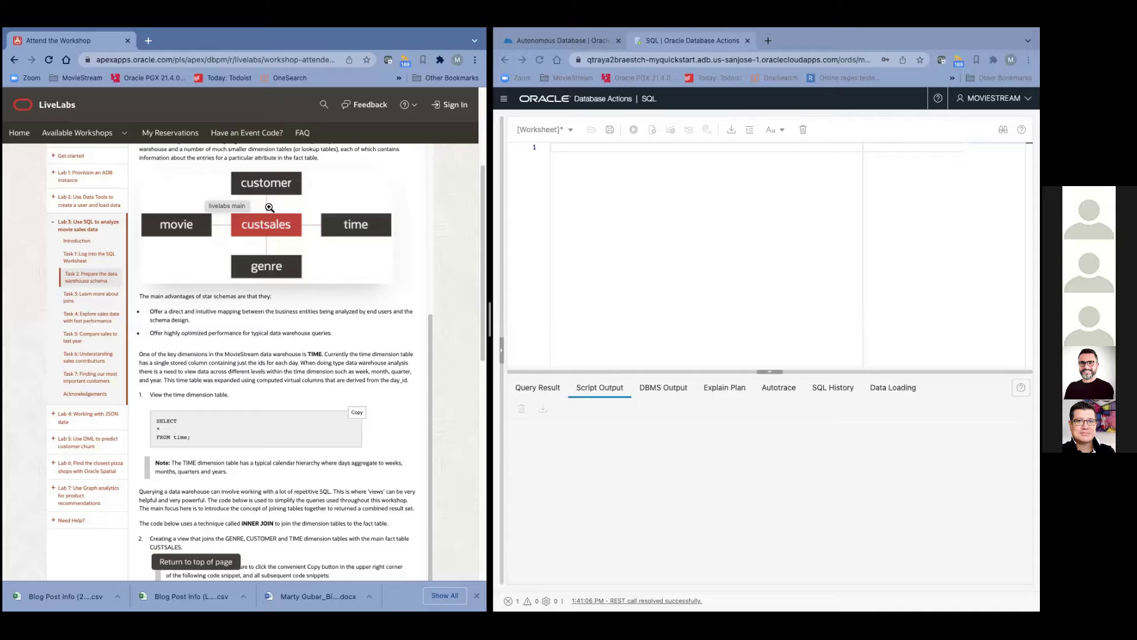
- Paste the vw_movie_sales_fact CREATE VIEW snippet from LiveLabs into the SQL worksheet
scroll(263, 274, down, 2)
scroll(263, 274, down, 2)
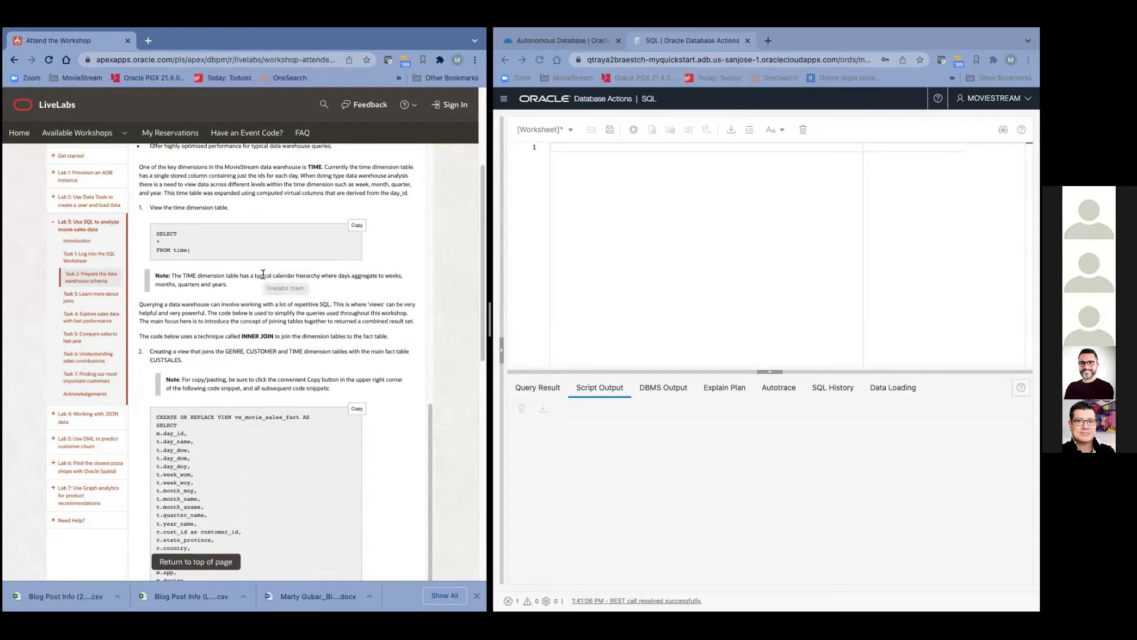
scroll(263, 273, down, 2)
click(356, 293)
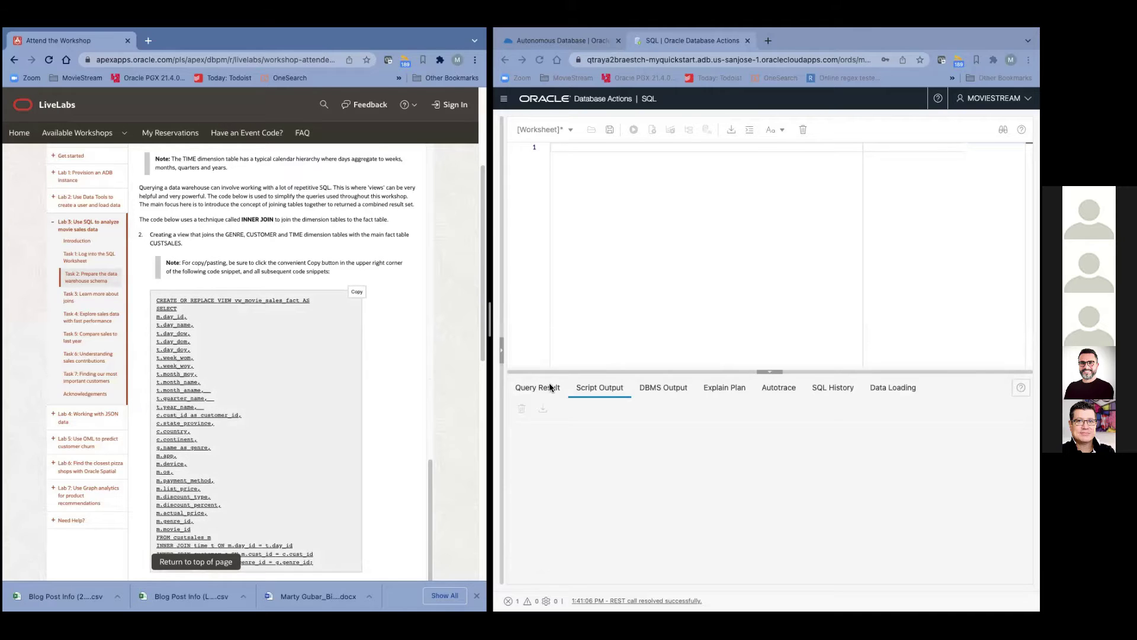
click(609, 204)
key(ctrl+v)
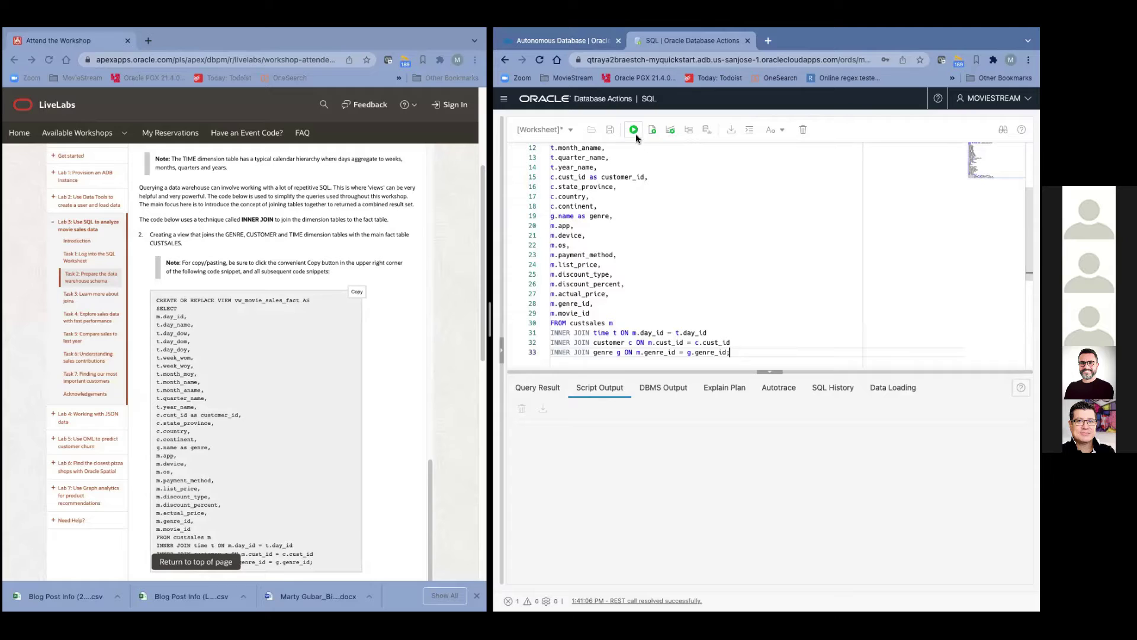
- Run the CREATE VIEW statement for vw_movie_sales_fact
click(587, 216)
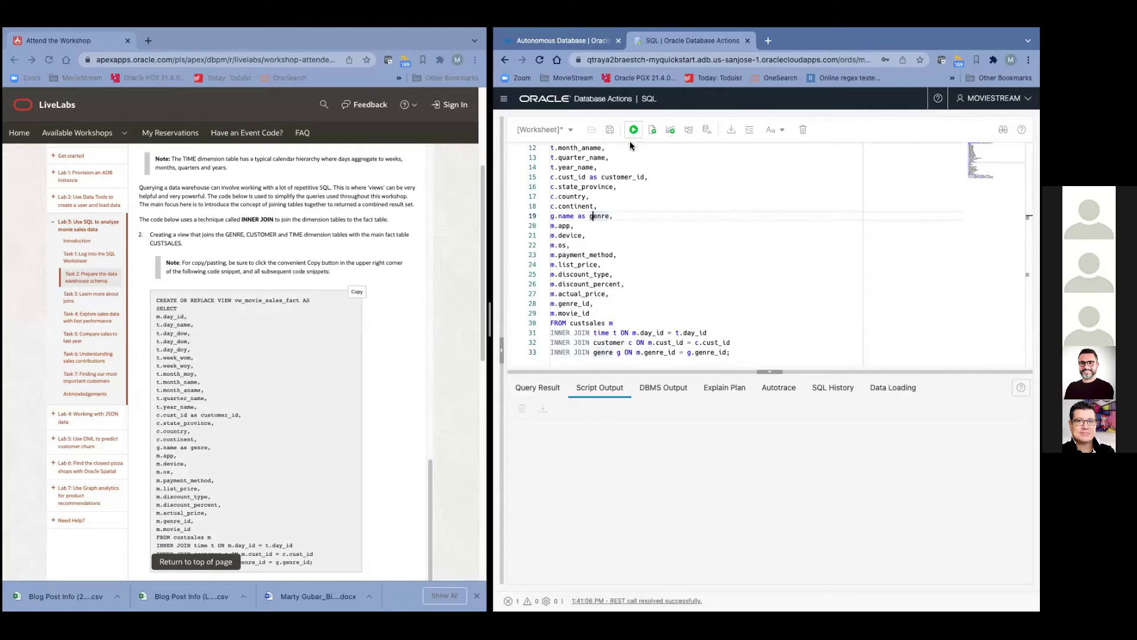
drag(620, 332, 703, 333)
mouse_move(616, 353)
mouse_down()
mouse_move(736, 343)
mouse_move(616, 352)
mouse_up()
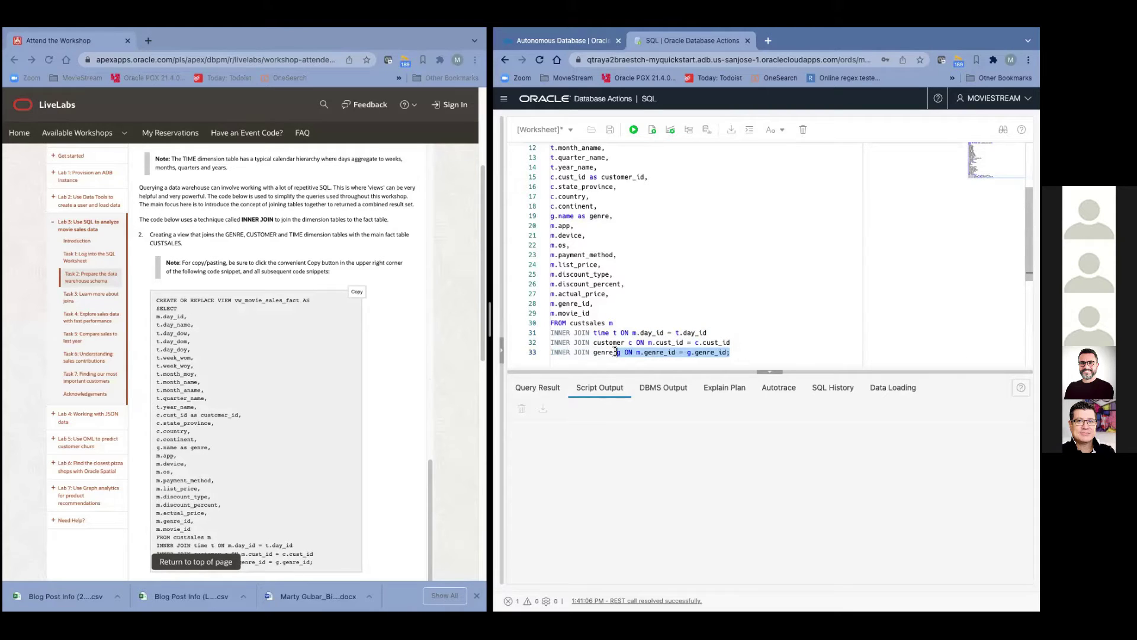
click(633, 129)
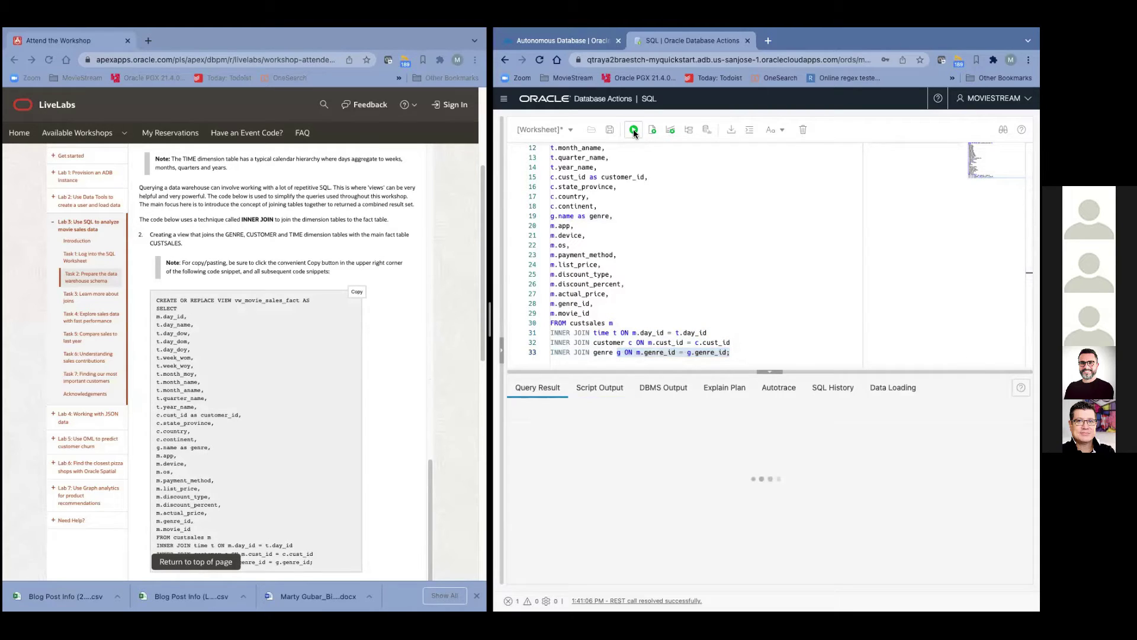
key(Left)
key(Right)
key(Right)
key(Right)
key(Right)
key(Right)
key(shift+Right)
key(shift+Right)
key(shift+Right)
key(shift+Right)
key(shift+Right)
key(shift+Right)
key(shift+Right)
key(shift+Right)
key(shift+Right)
key(shift+Right)
key(shift+Right)
key(shift+Right)
key(shift+Right)
key(shift+Right)
key(shift+Right)
key(shift+Right)
key(shift+Right)
key(shift+Right)
key(shift+Right)
key(shift+Right)
- Rerun the CREATE VIEW statement and clear the Script Output
click(635, 272)
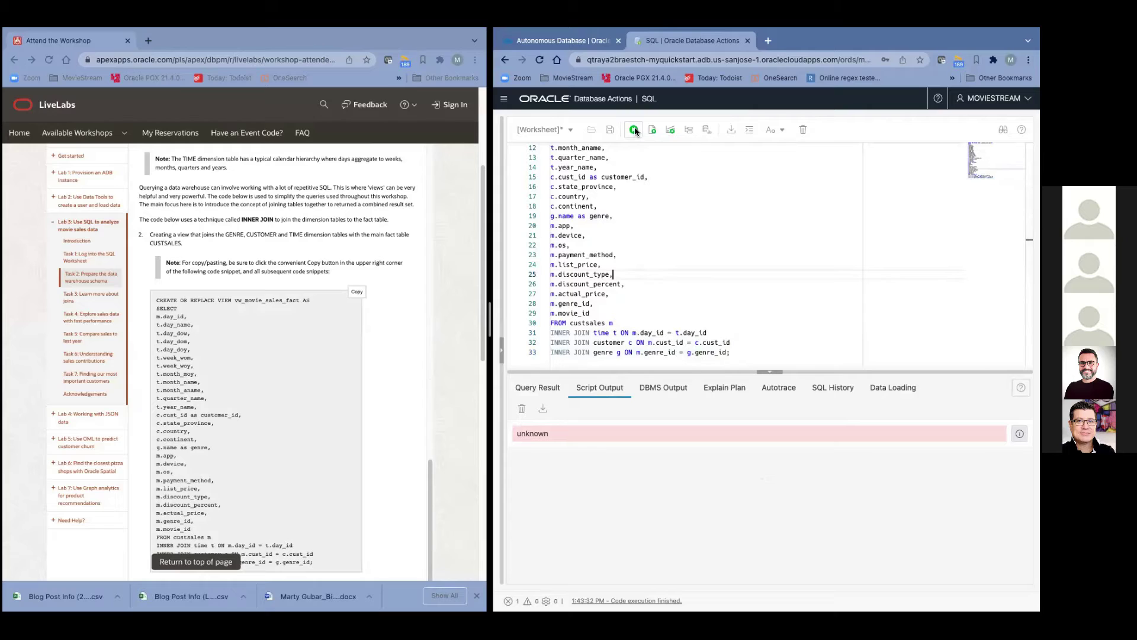
click(603, 216)
click(675, 255)
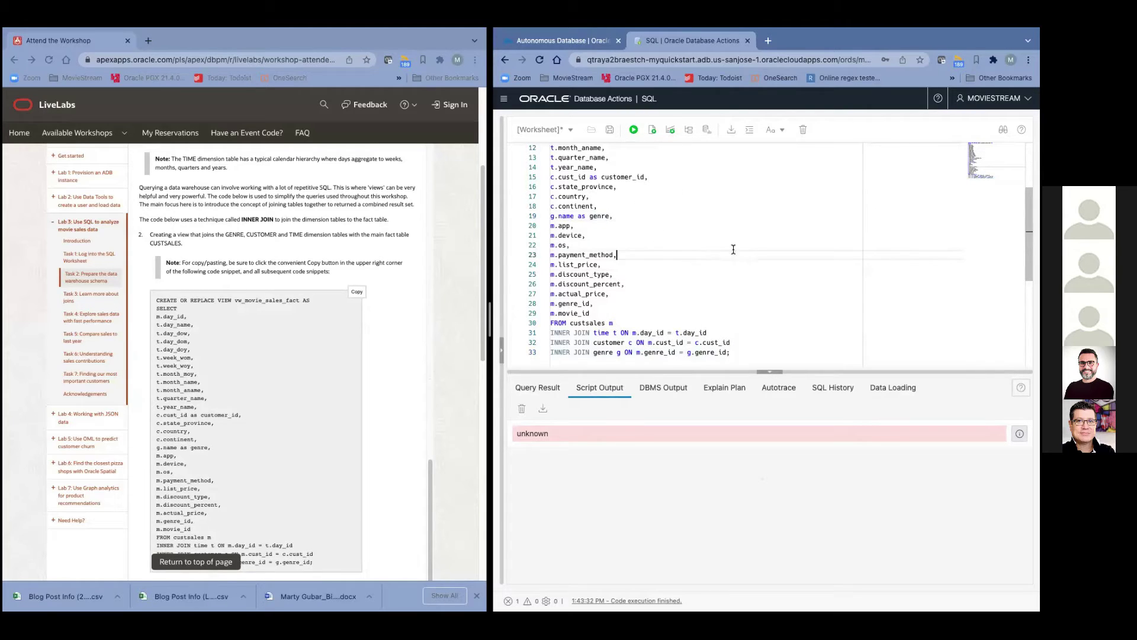
click(633, 129)
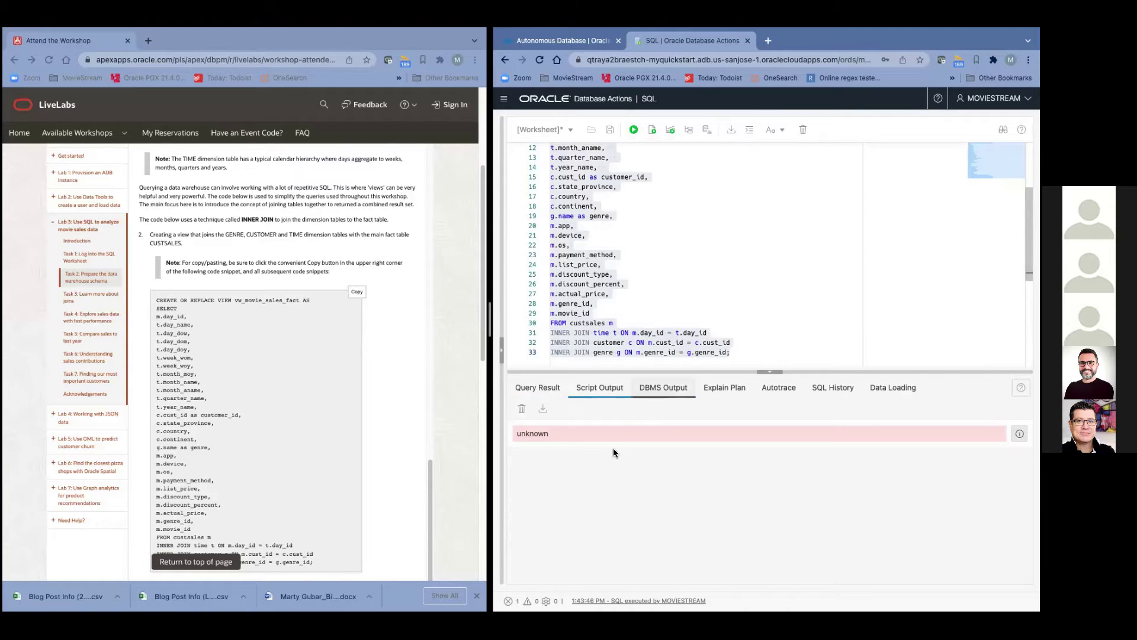
drag(626, 493, 521, 443)
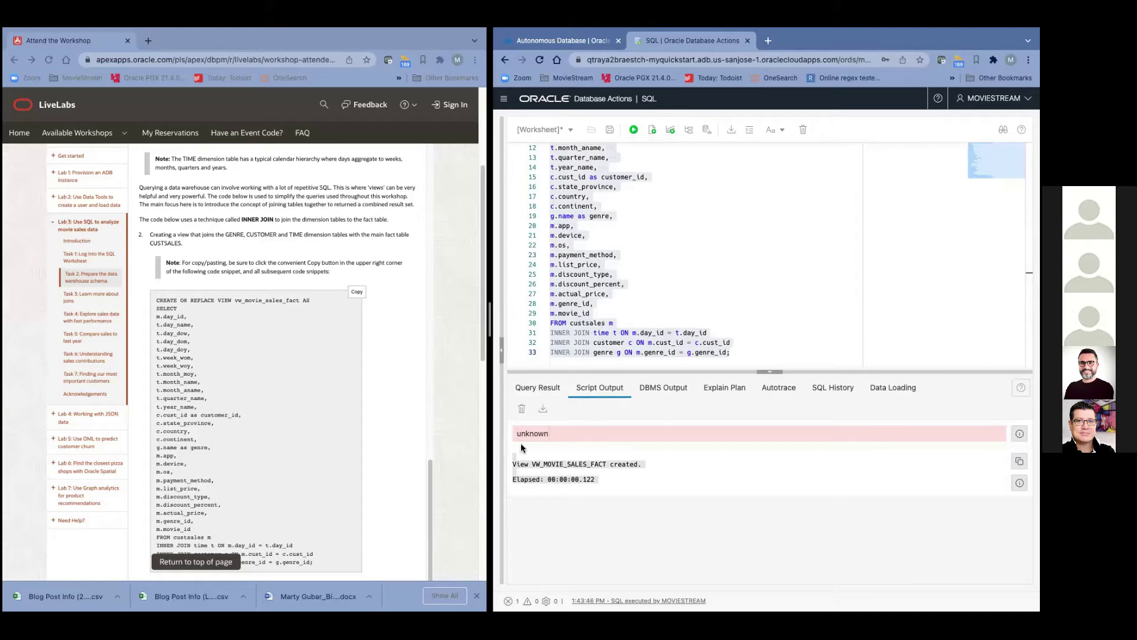
click(522, 408)
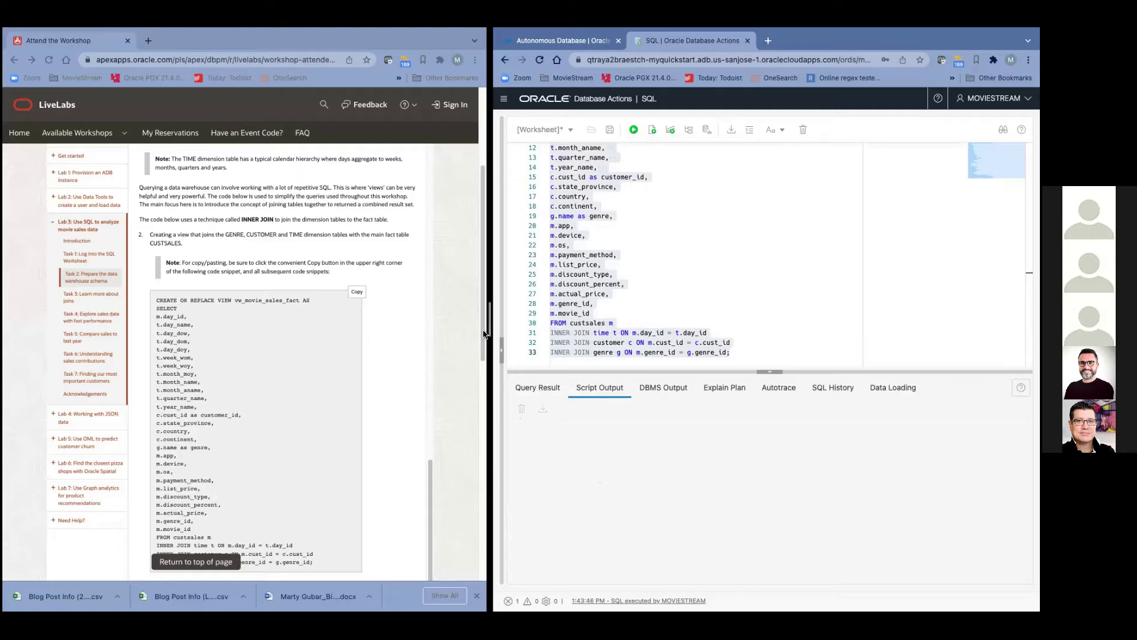
drag(484, 334, 473, 504)
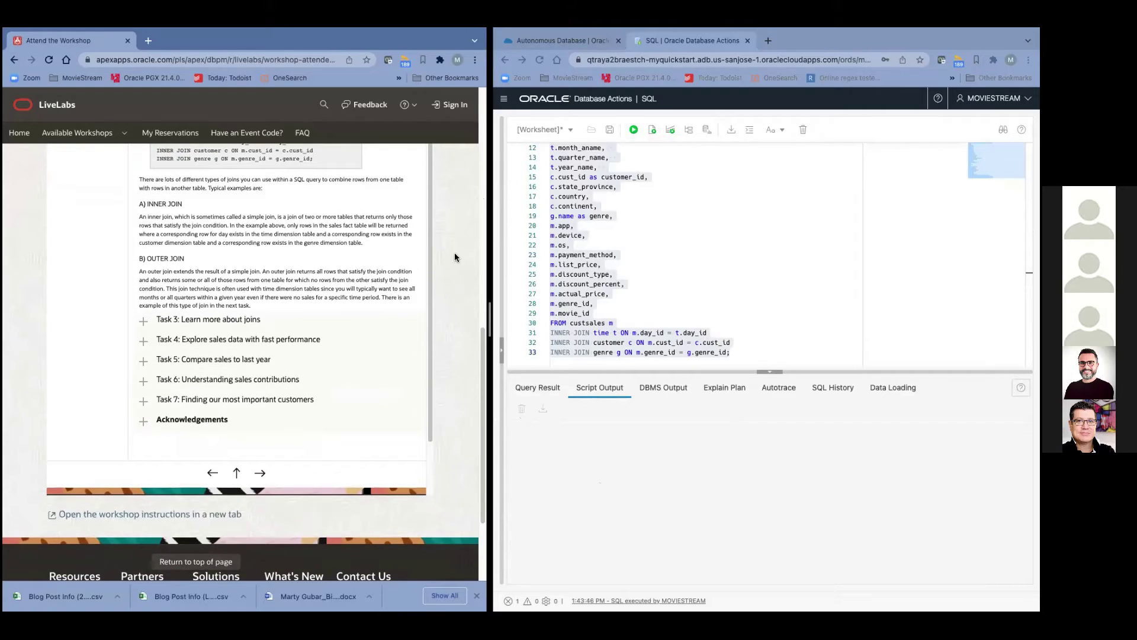
- Highlight the view's INNER JOIN and expand LiveLabs Task 3 'Learn more about joins'
click(558, 337)
drag(550, 334, 586, 334)
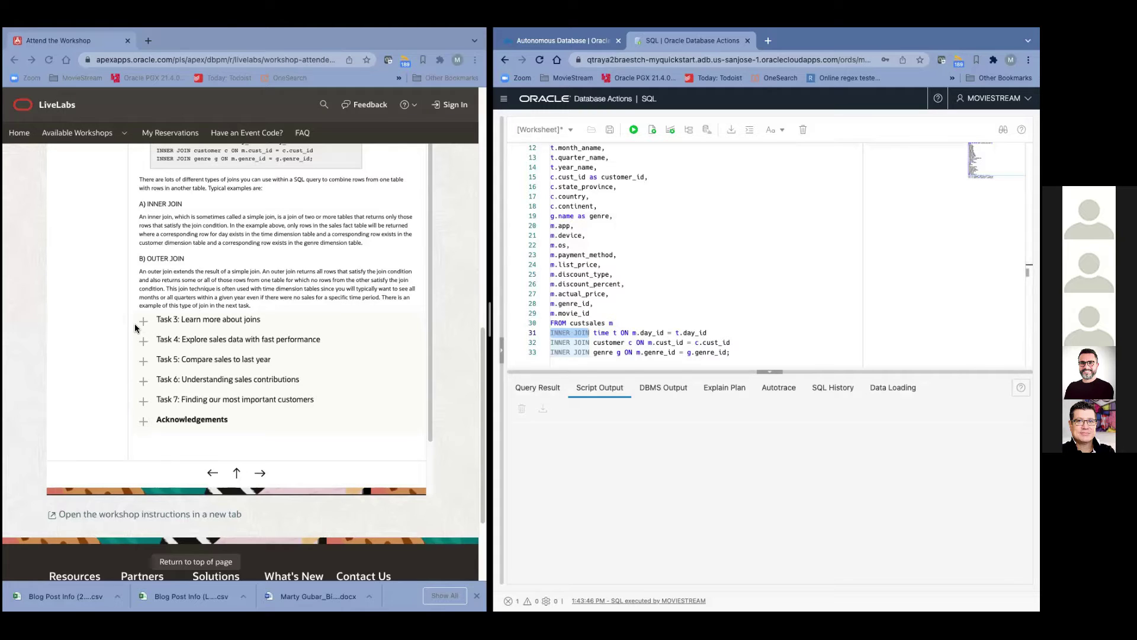
click(305, 318)
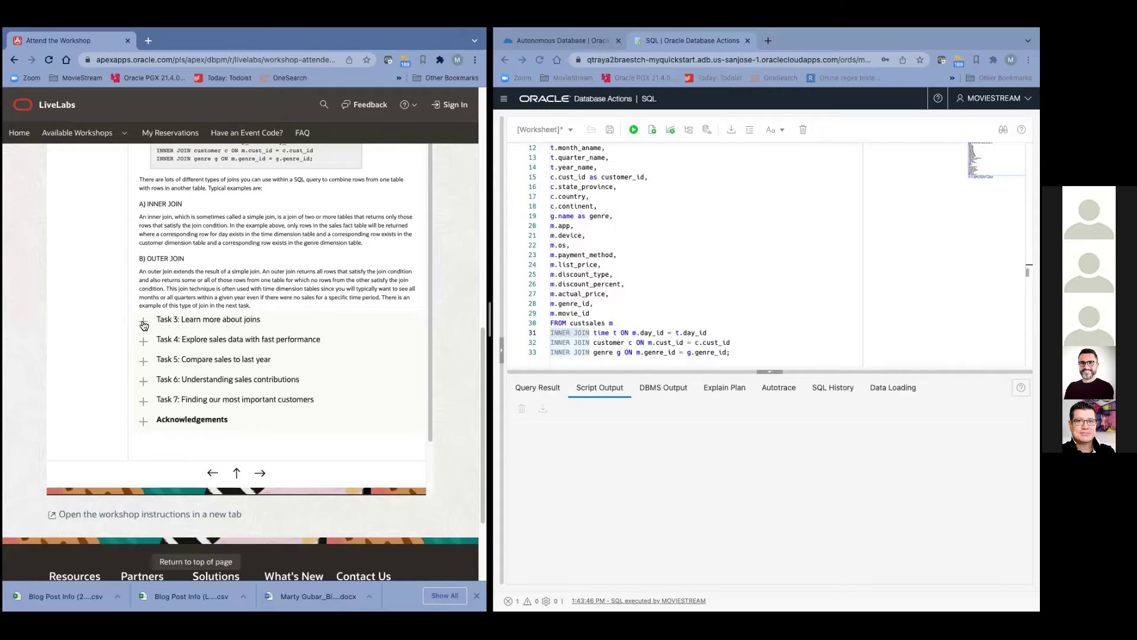
click(144, 323)
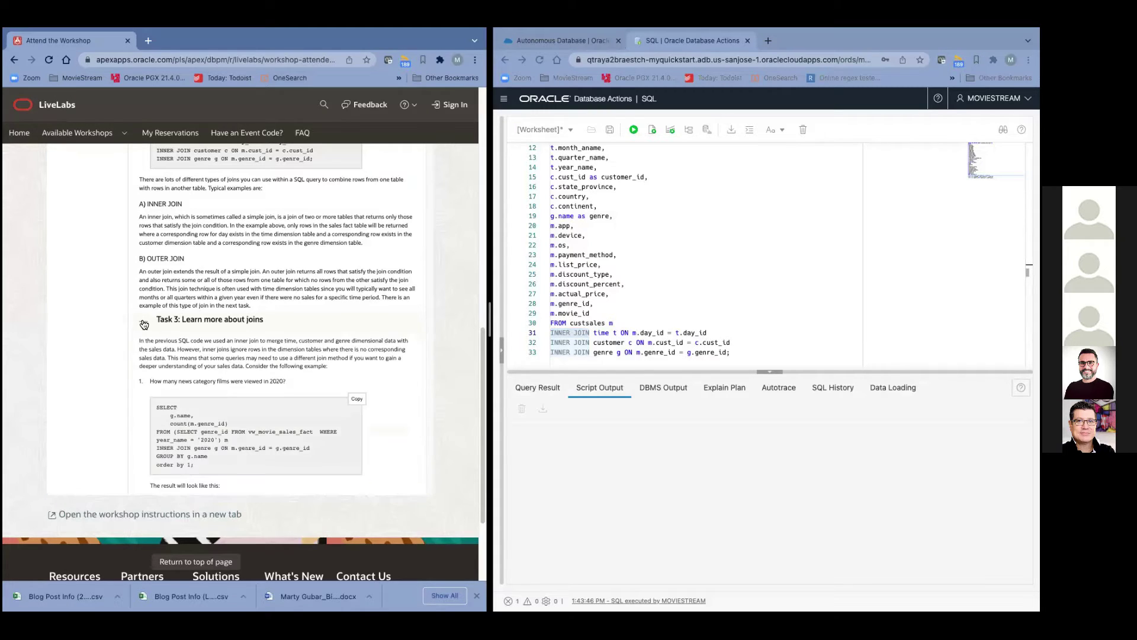
- Copy the Task 3 genre-count query and clear the SQL worksheet
click(358, 400)
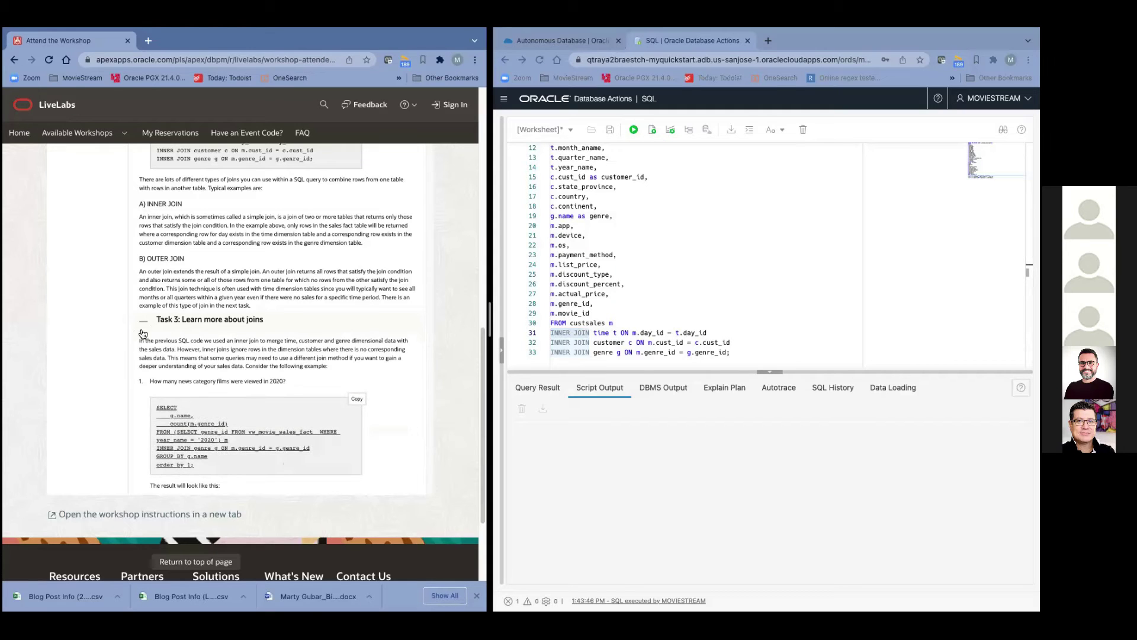
click(660, 213)
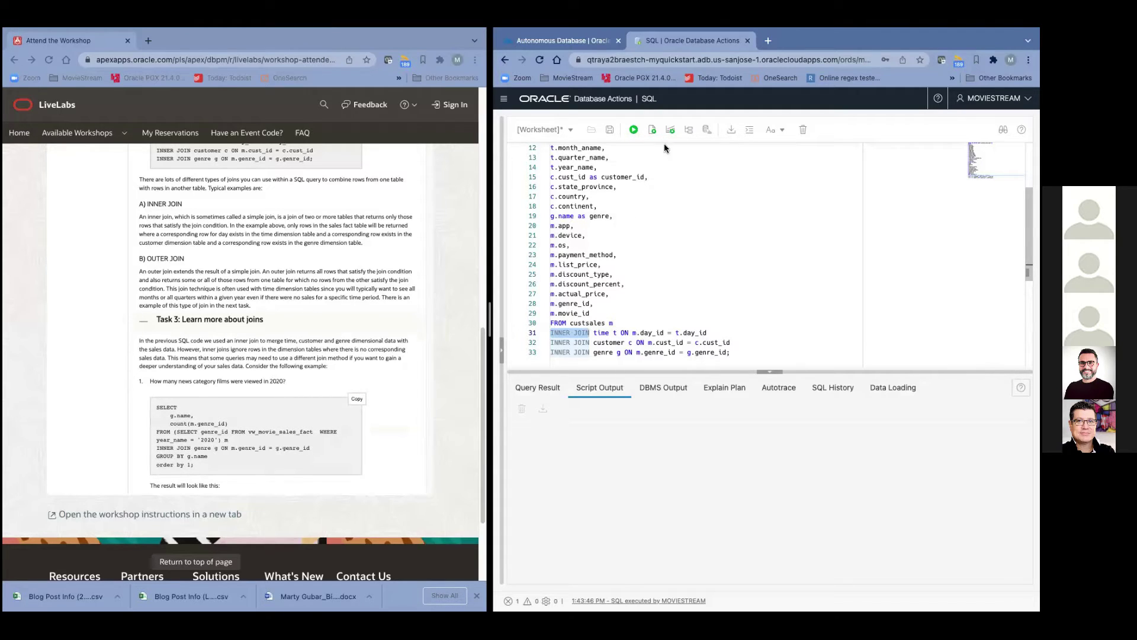
click(803, 129)
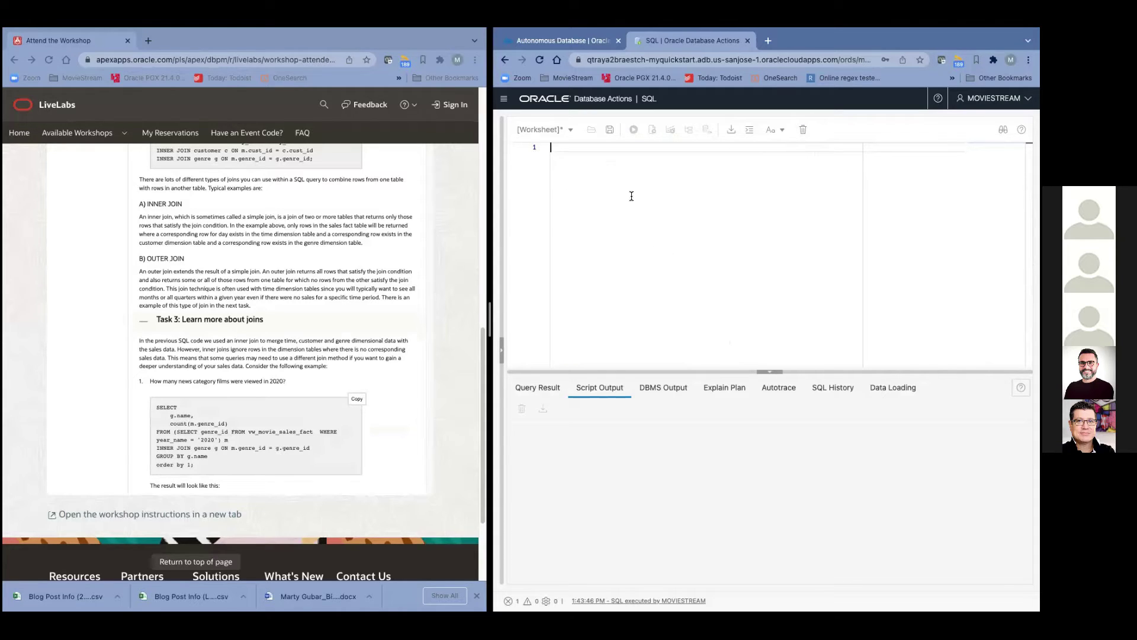
- Paste and run the 2020 INNER JOIN genre-count query, enlarging the results pane
key(super+v)
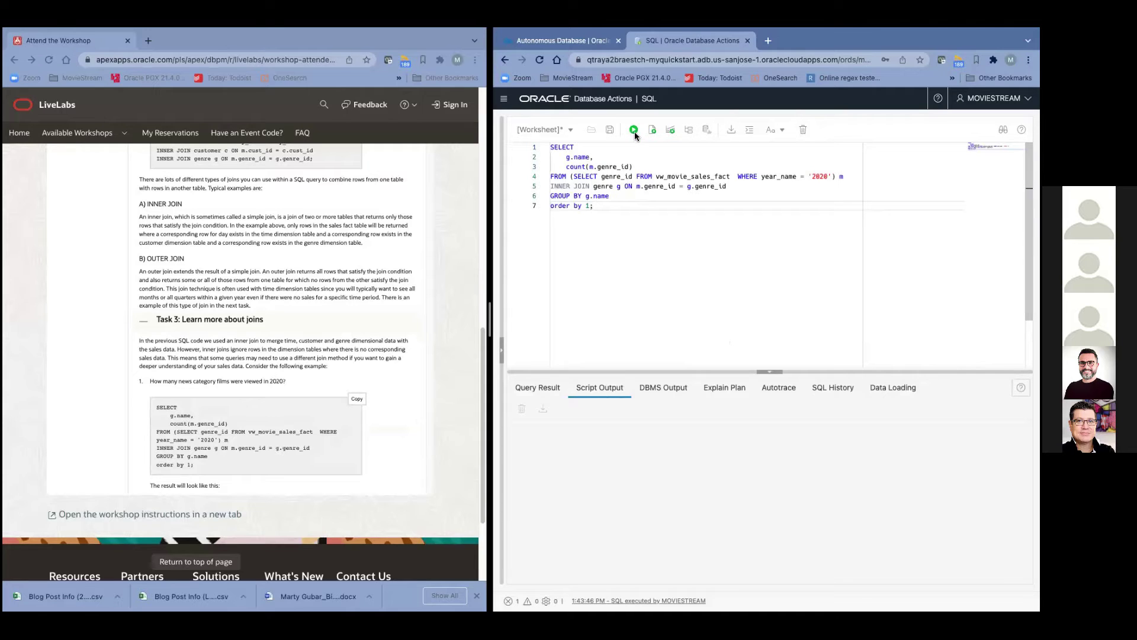
click(632, 131)
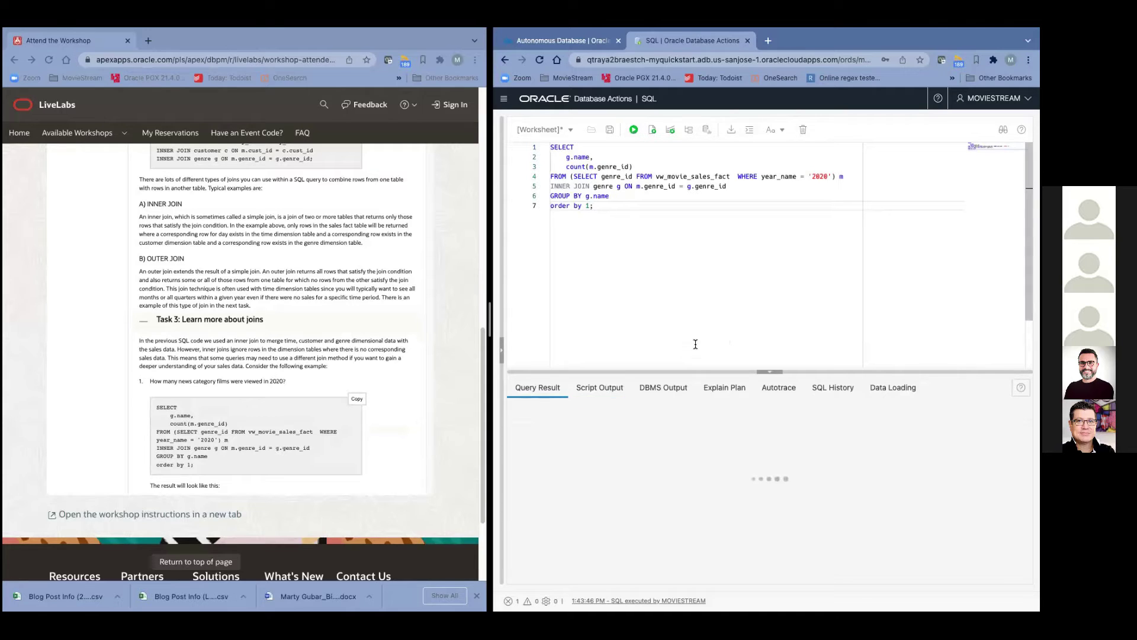
drag(694, 370, 695, 245)
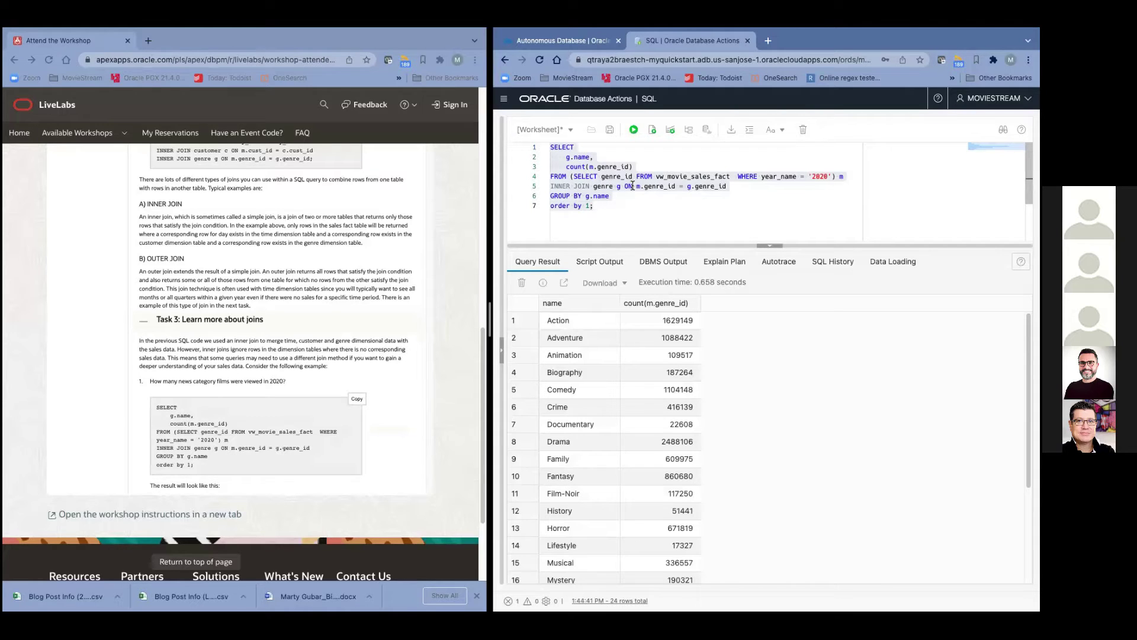
key(ctrl+a)
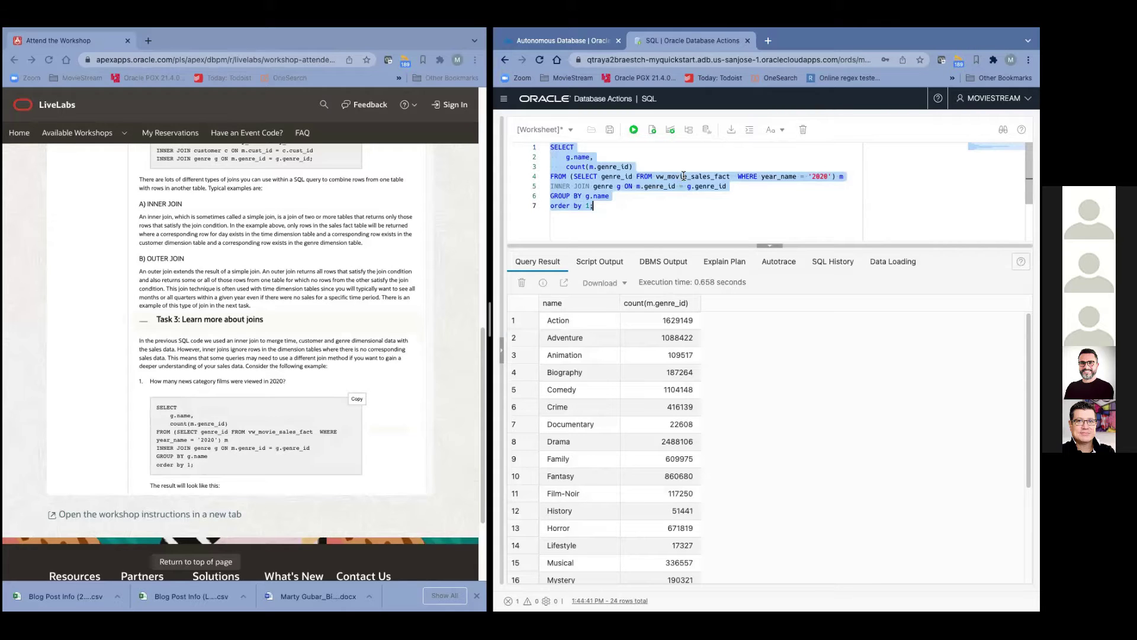
click(667, 220)
- Copy the outer-join genre query from the instructions and clear the worksheet
scroll(663, 412, down, 3)
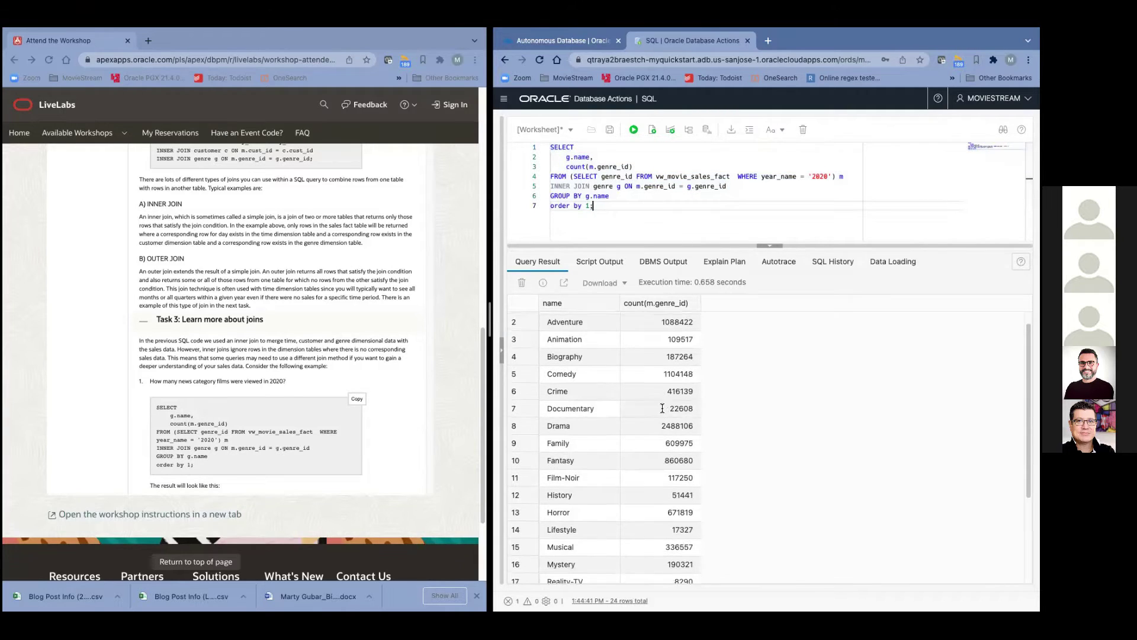
scroll(662, 411, down, 6)
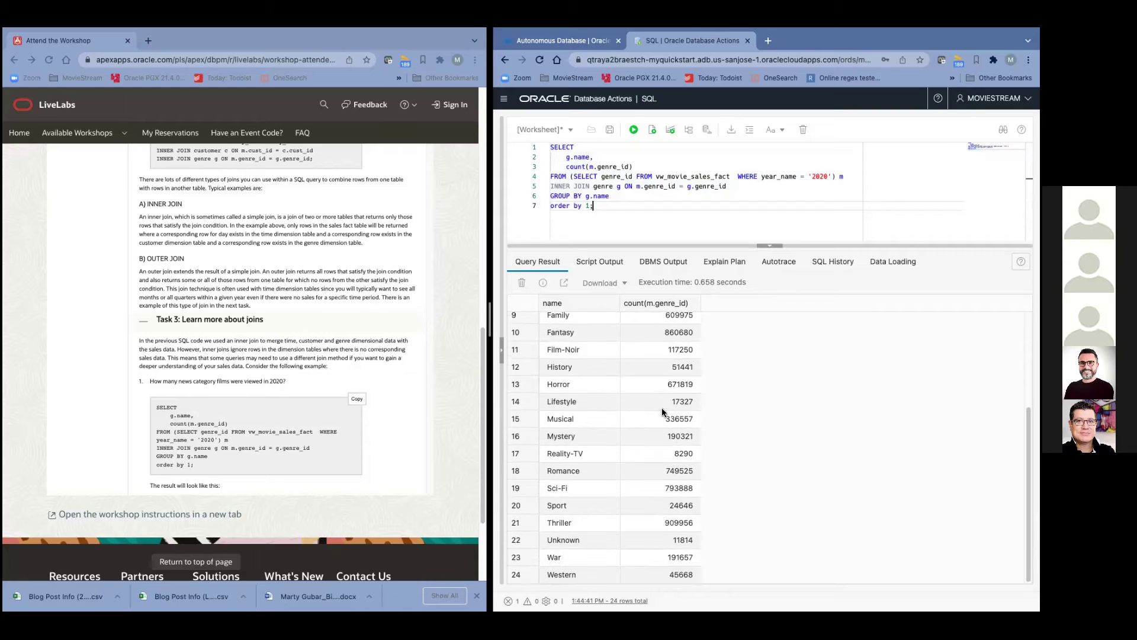
scroll(662, 408, up, 8)
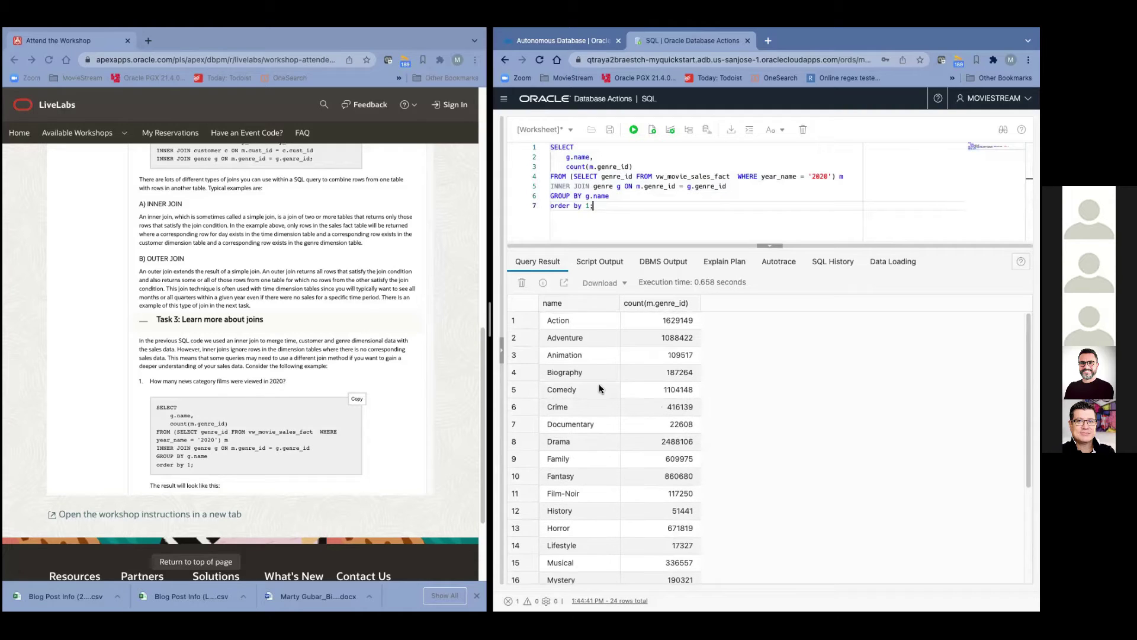
scroll(592, 391, down, 4)
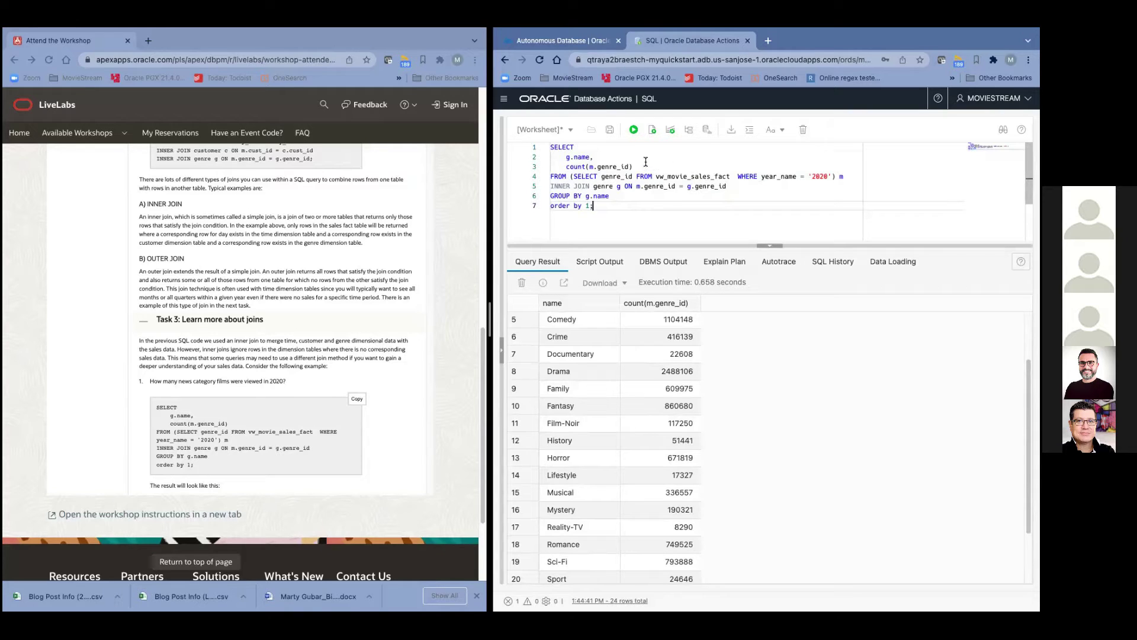
scroll(403, 234, down, 3)
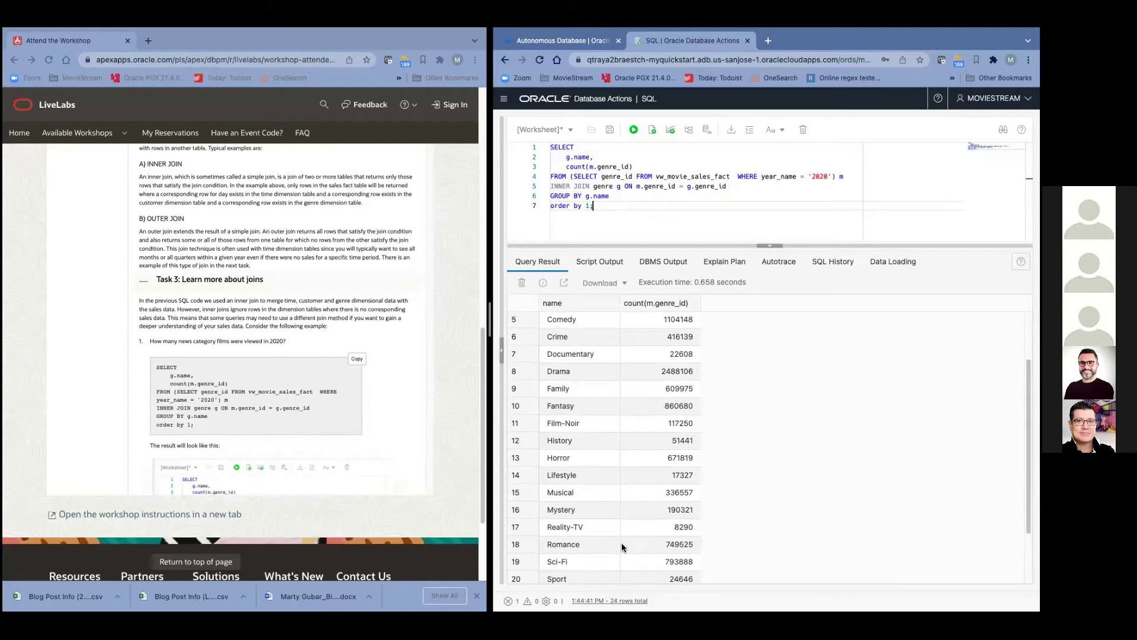
scroll(282, 425, down, 4)
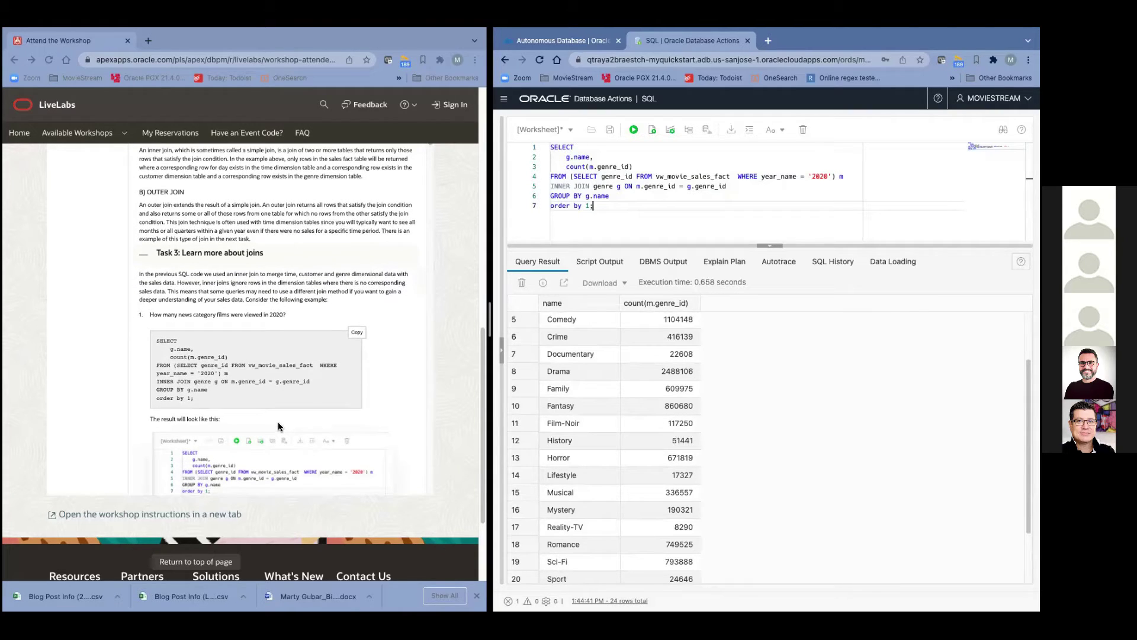
scroll(276, 422, down, 20)
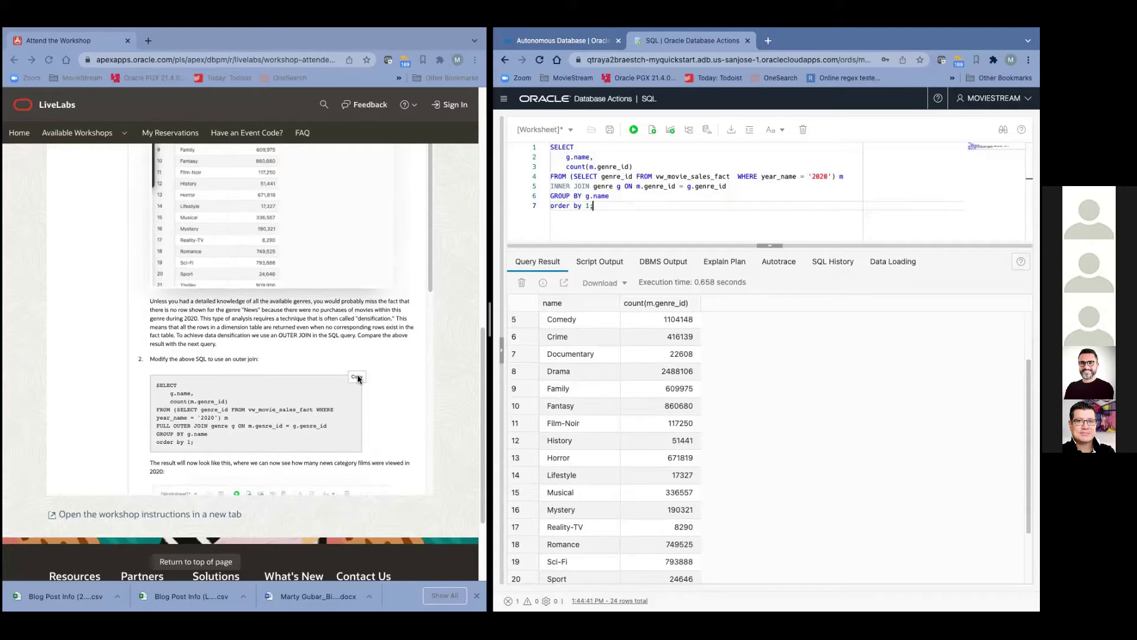
click(358, 377)
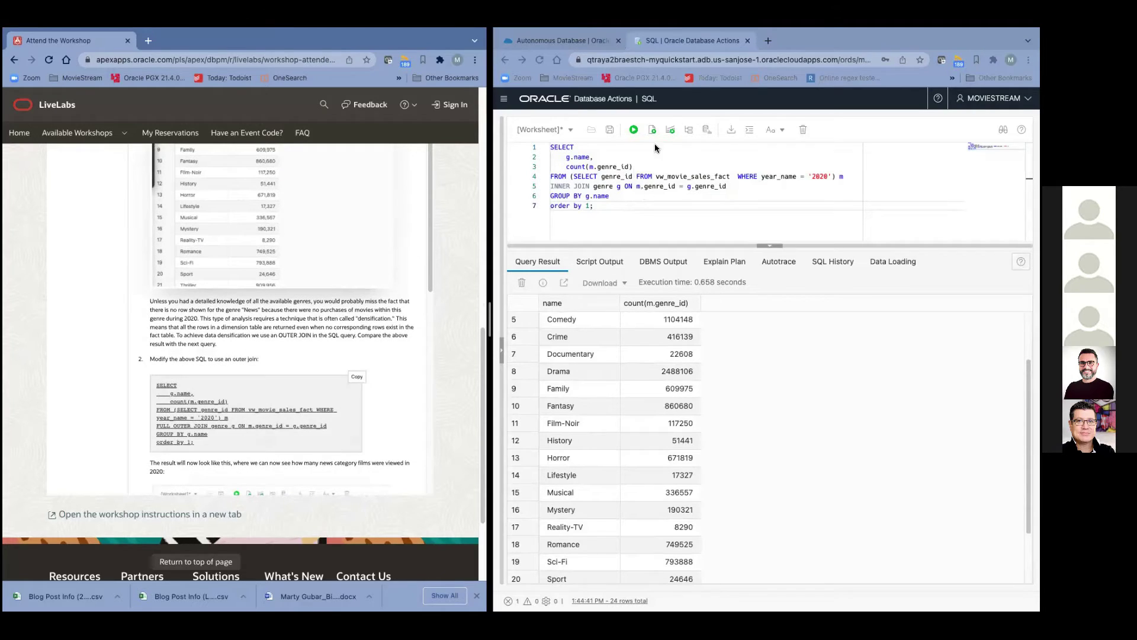
click(803, 131)
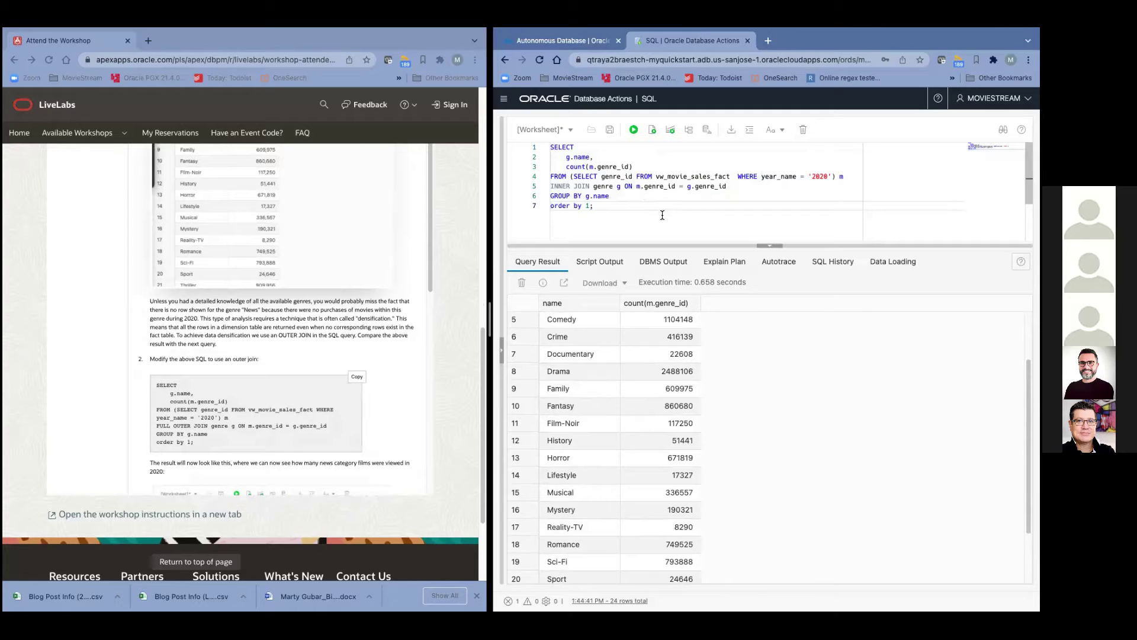
- Replace the worksheet contents with the FULL OUTER JOIN genre query and run it
key(super+a)
key(Delete)
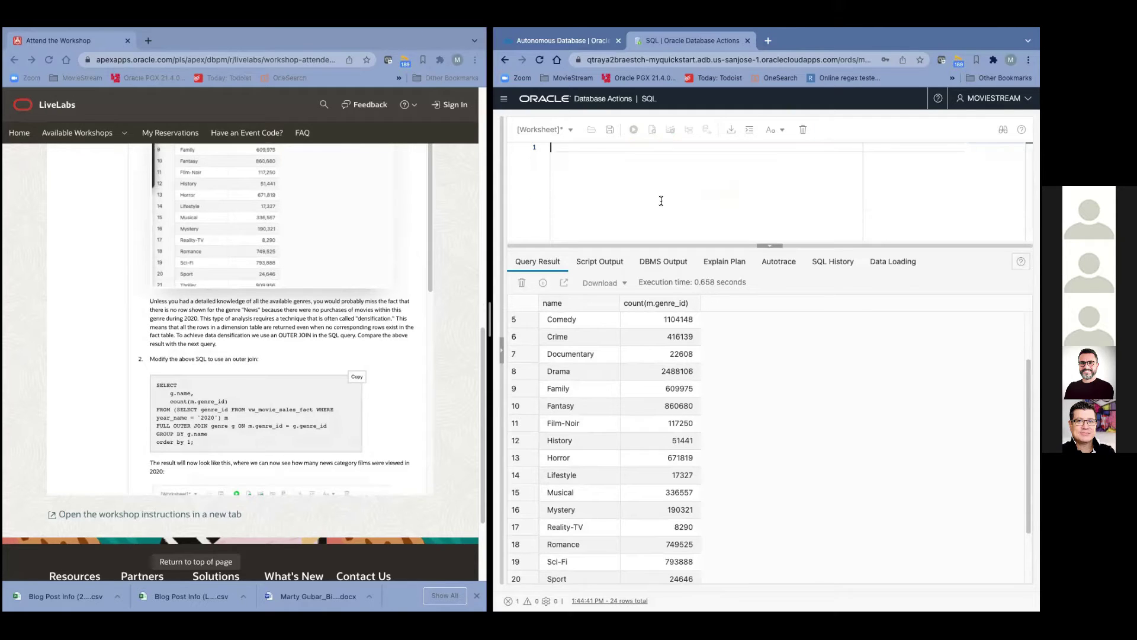
key(super+v)
click(634, 129)
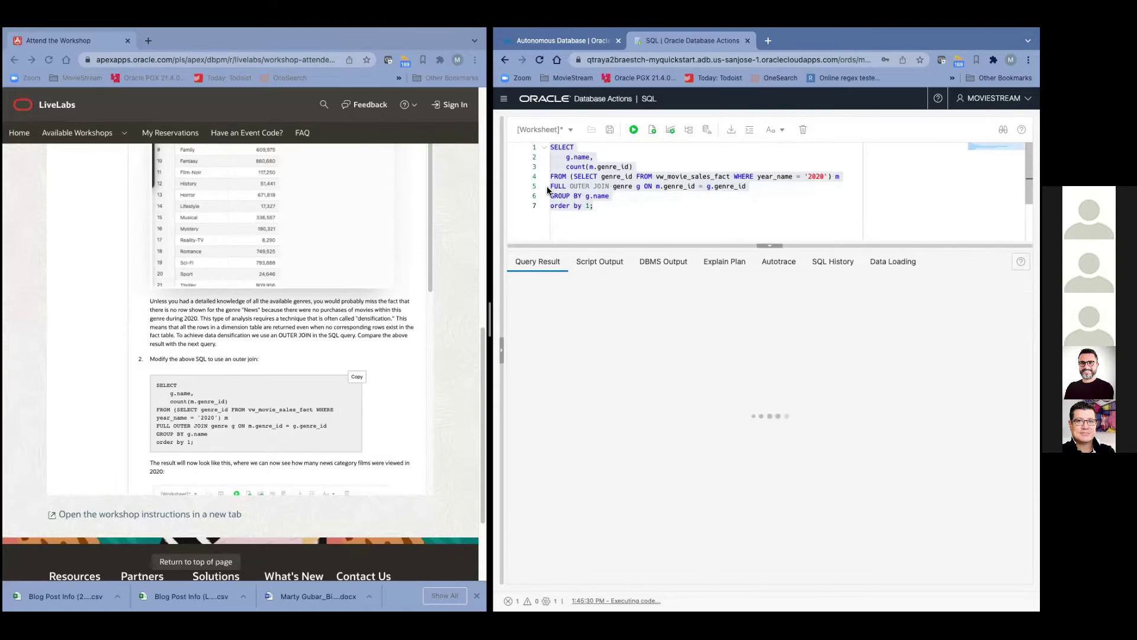
- Highlight FULL OUTER JOIN on line 5 and point out the News row with 0
drag(551, 186, 611, 187)
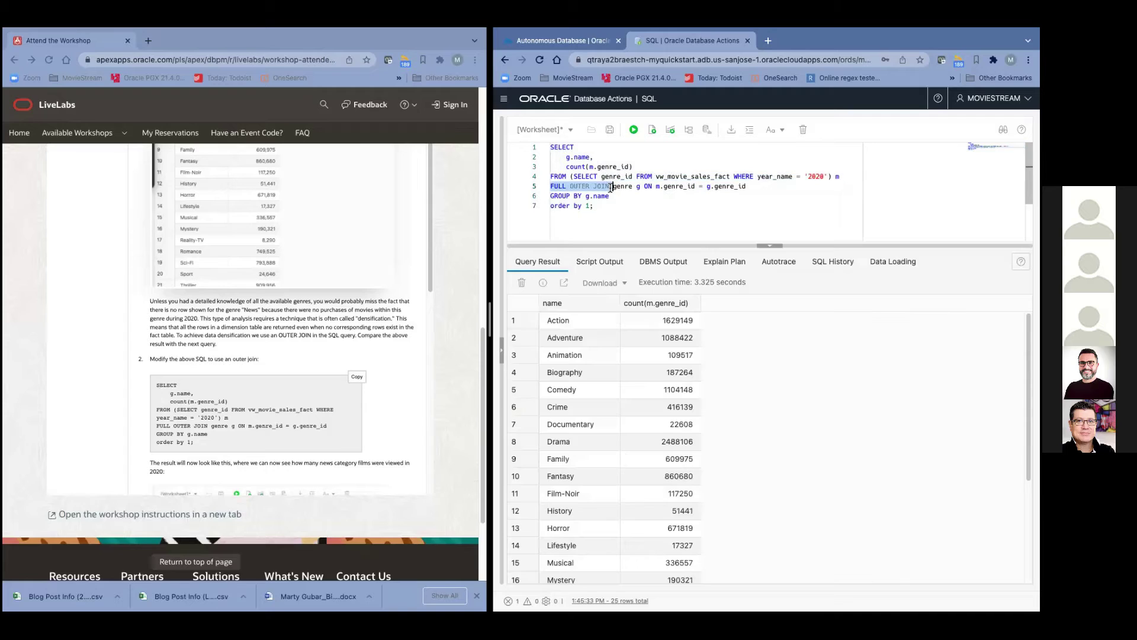
scroll(627, 366, down, 1)
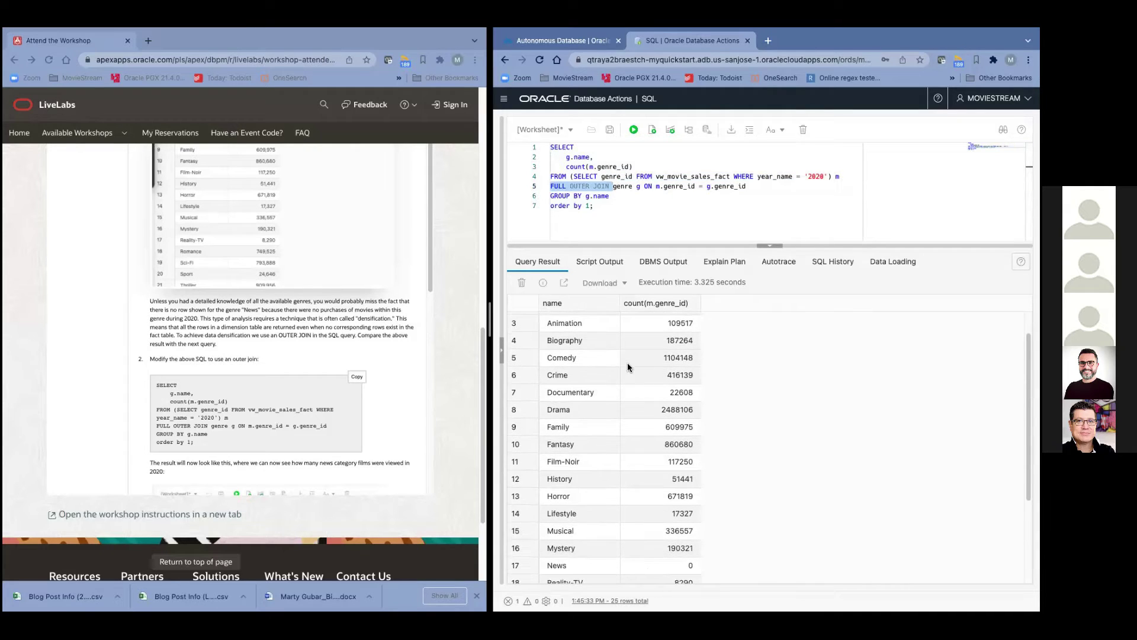
click(566, 567)
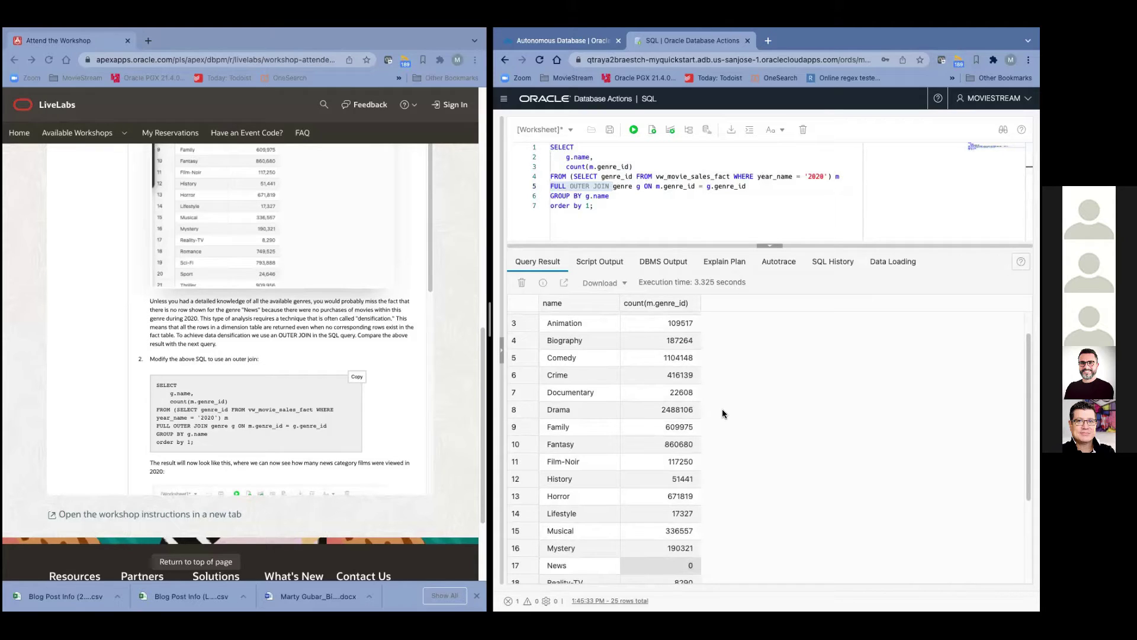
click(581, 185)
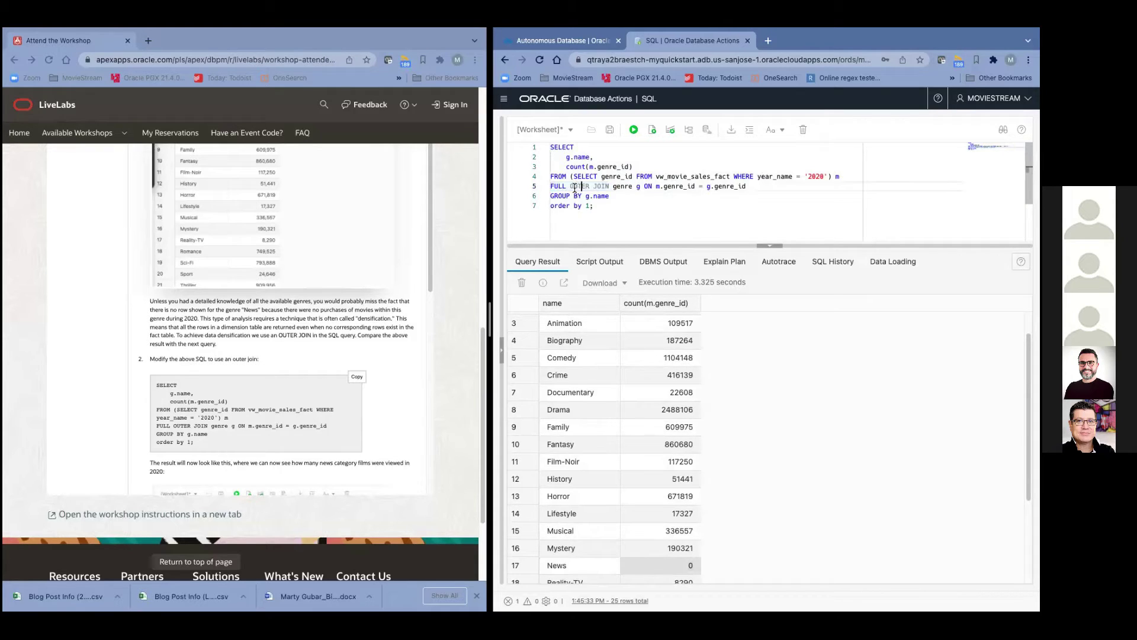
drag(570, 186, 609, 185)
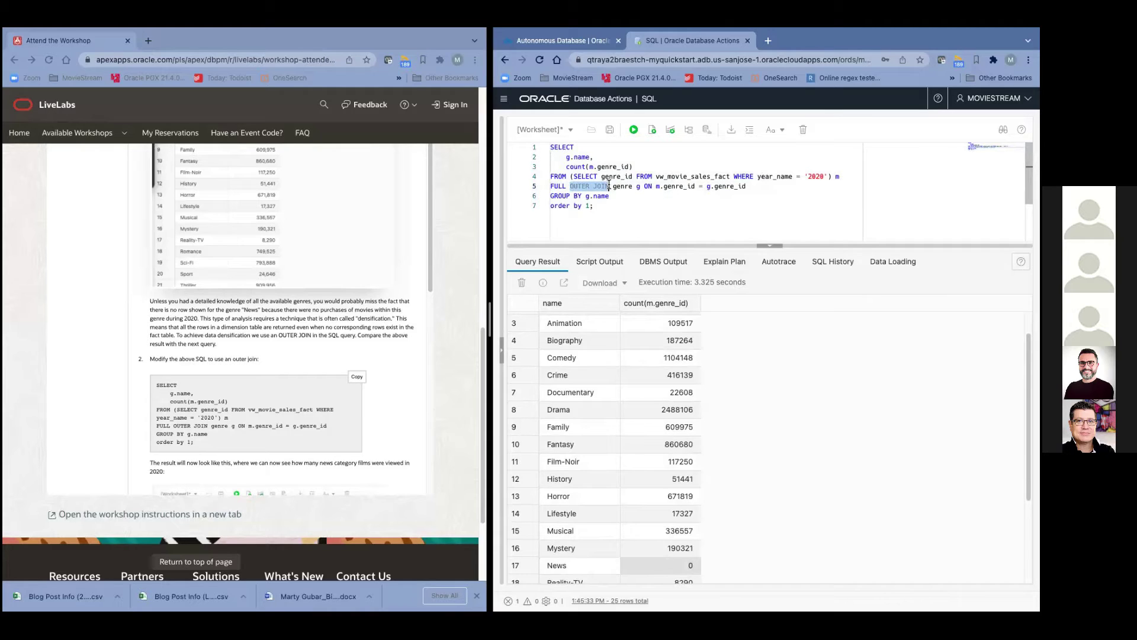
click(551, 187)
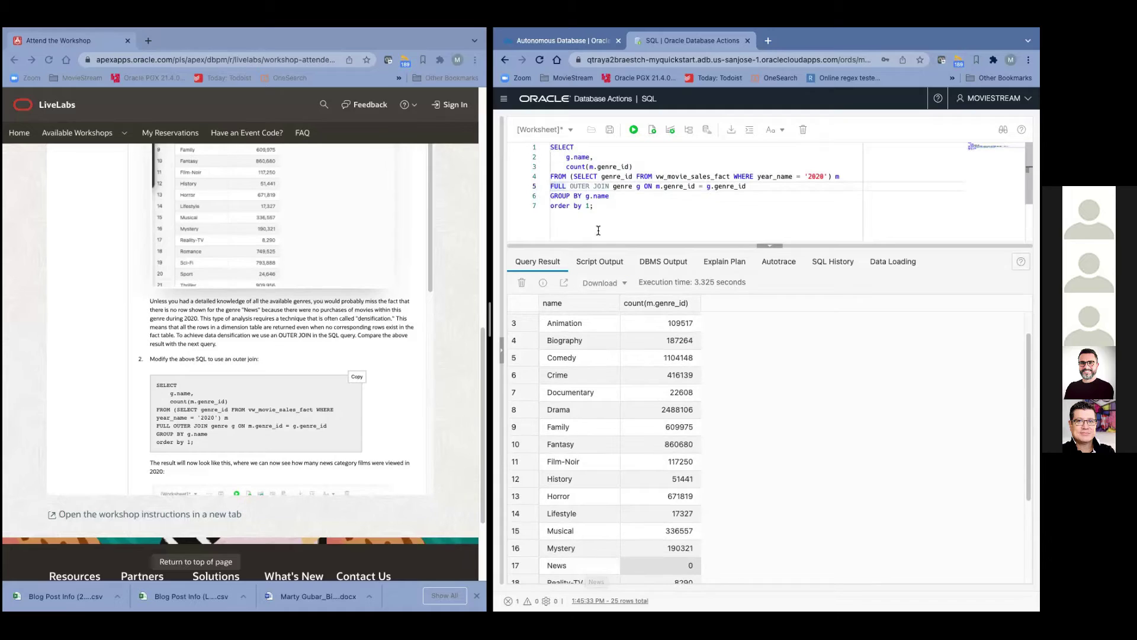
drag(609, 186, 550, 186)
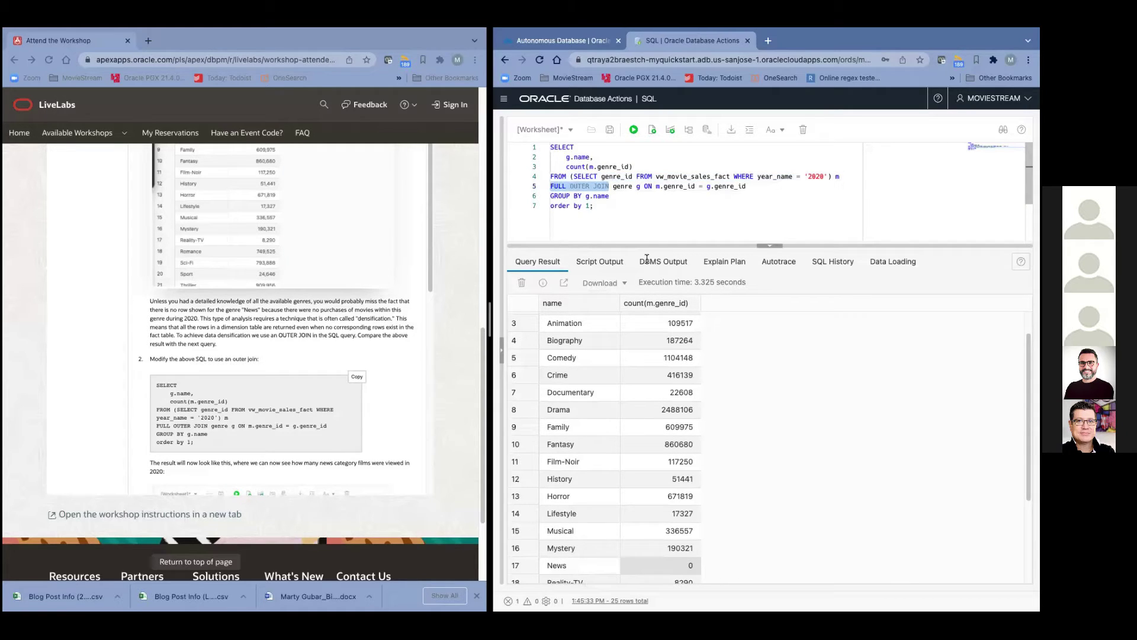
scroll(661, 504, down, 3)
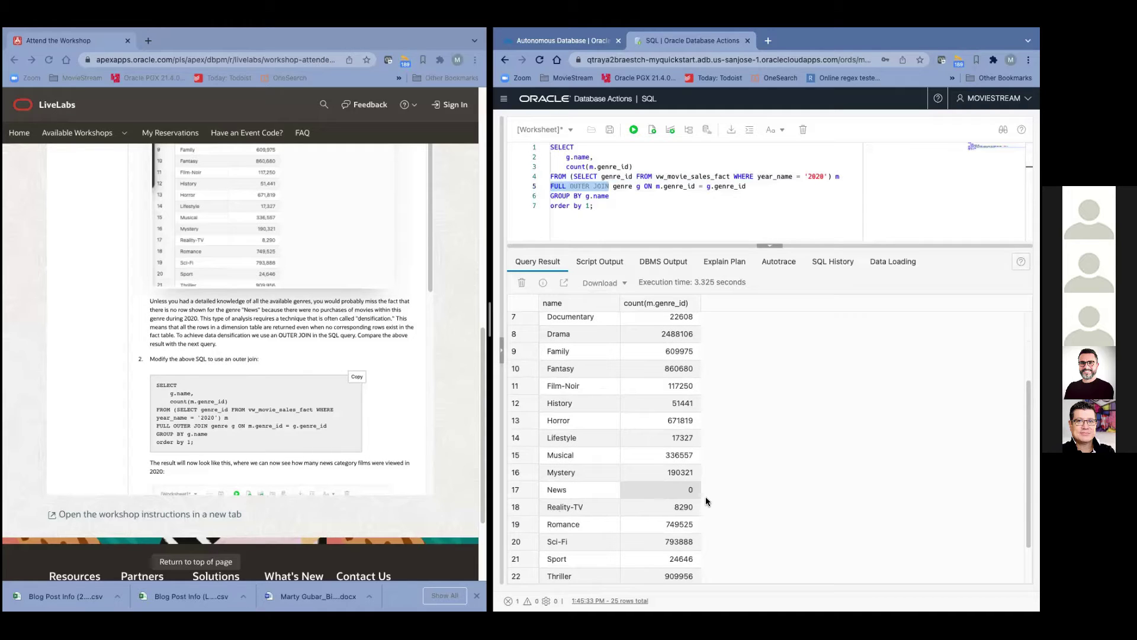
scroll(248, 404, up, 1)
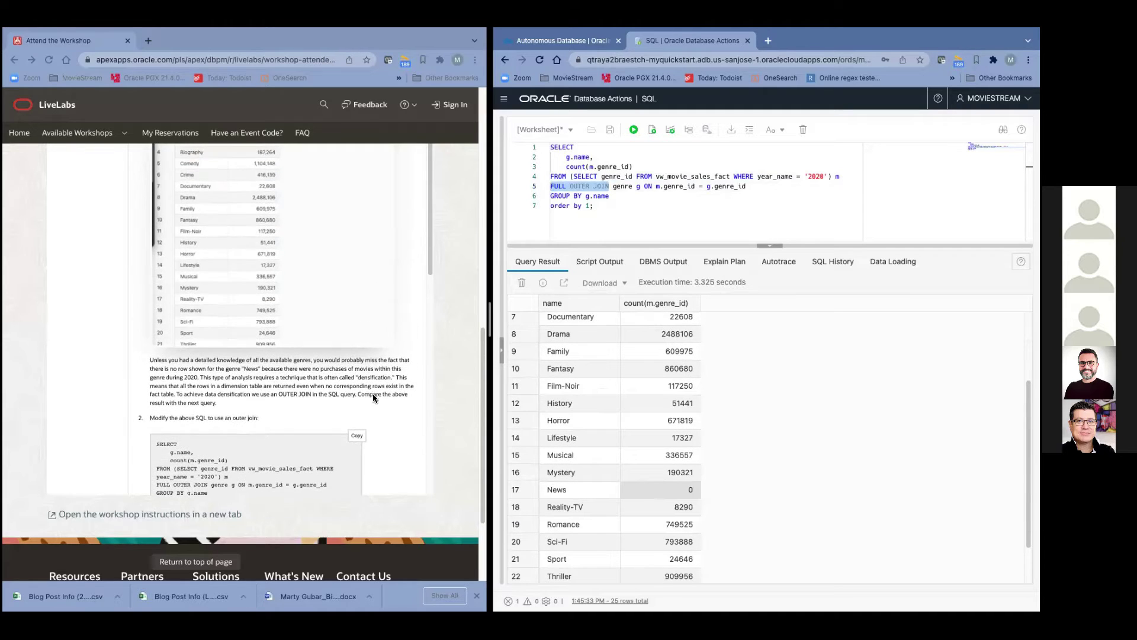
- Expand LiveLabs Task 4 and enlarge the SQL editor area
click(484, 395)
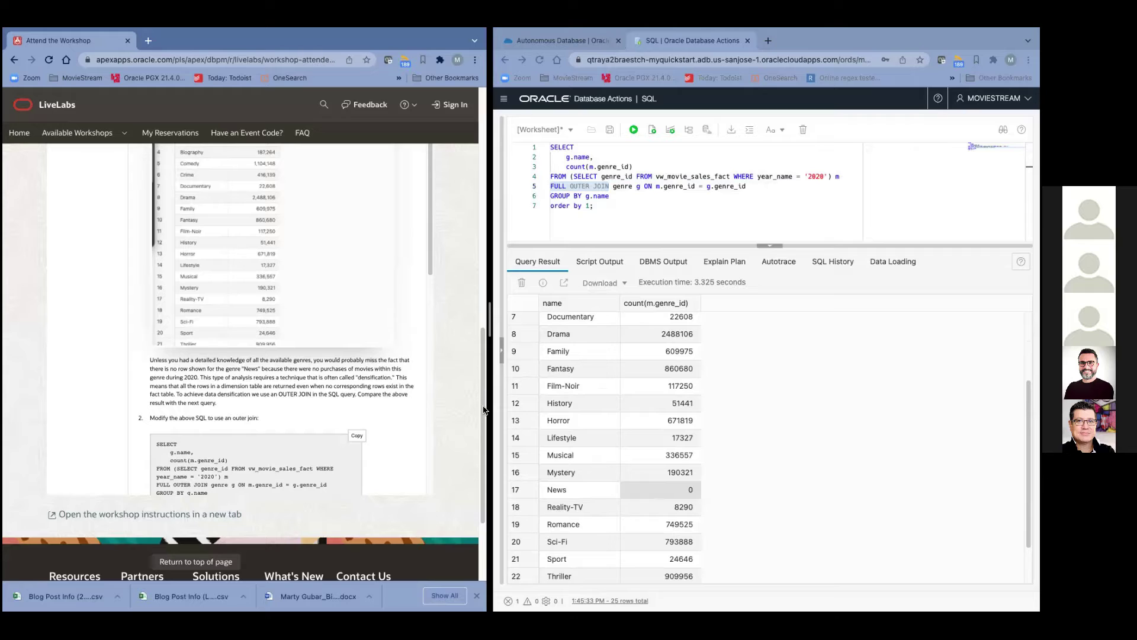
drag(482, 406, 467, 365)
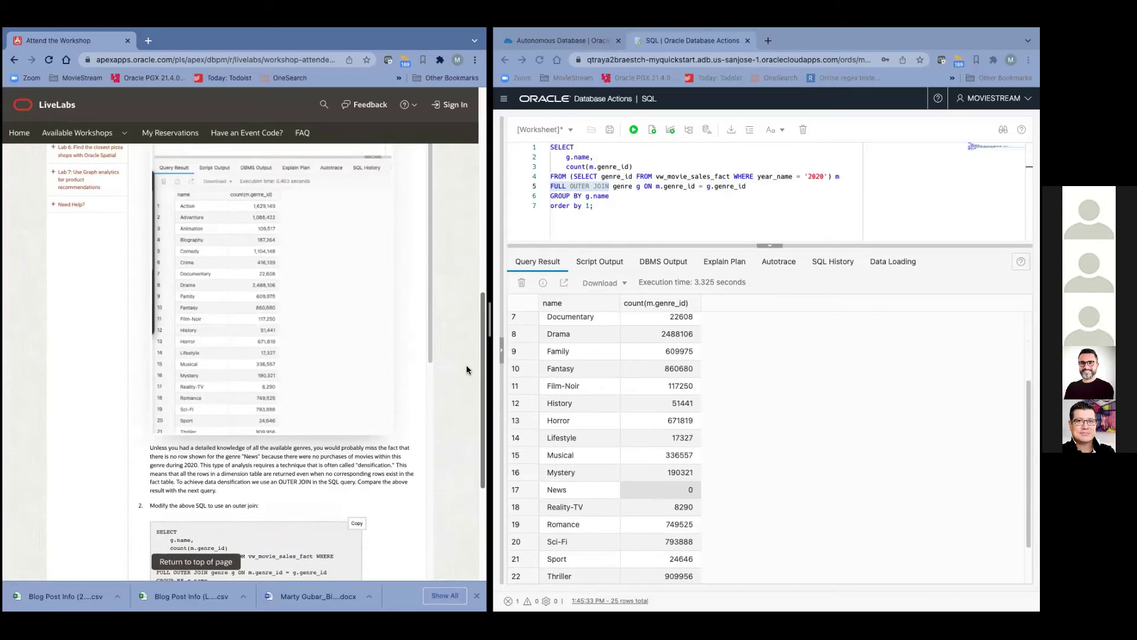
scroll(281, 333, down, 7)
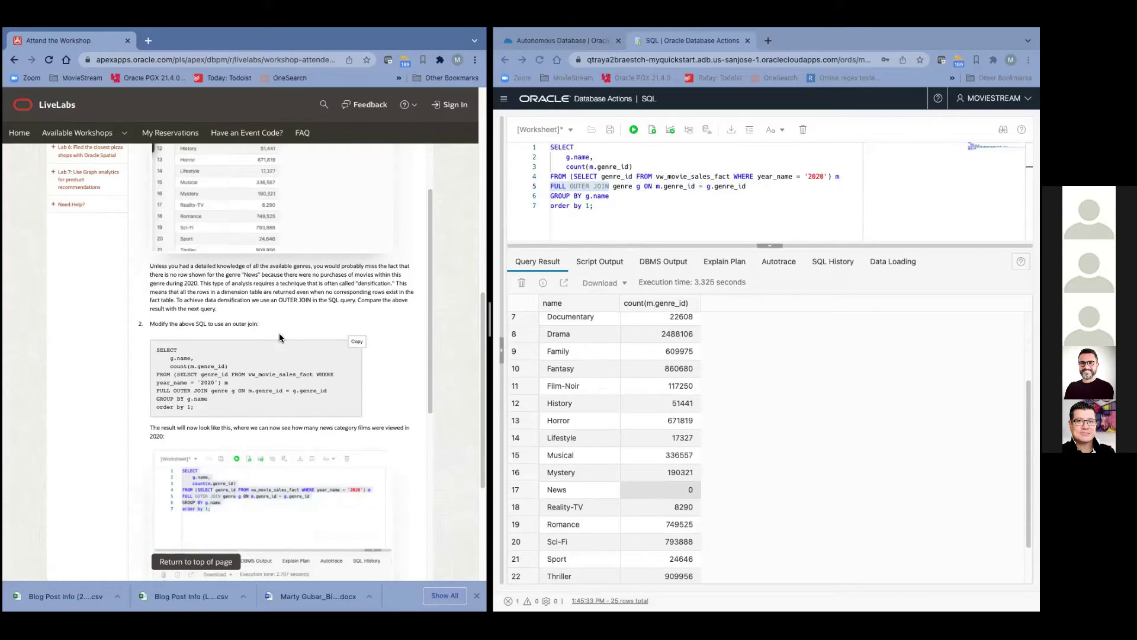
scroll(279, 336, down, 3)
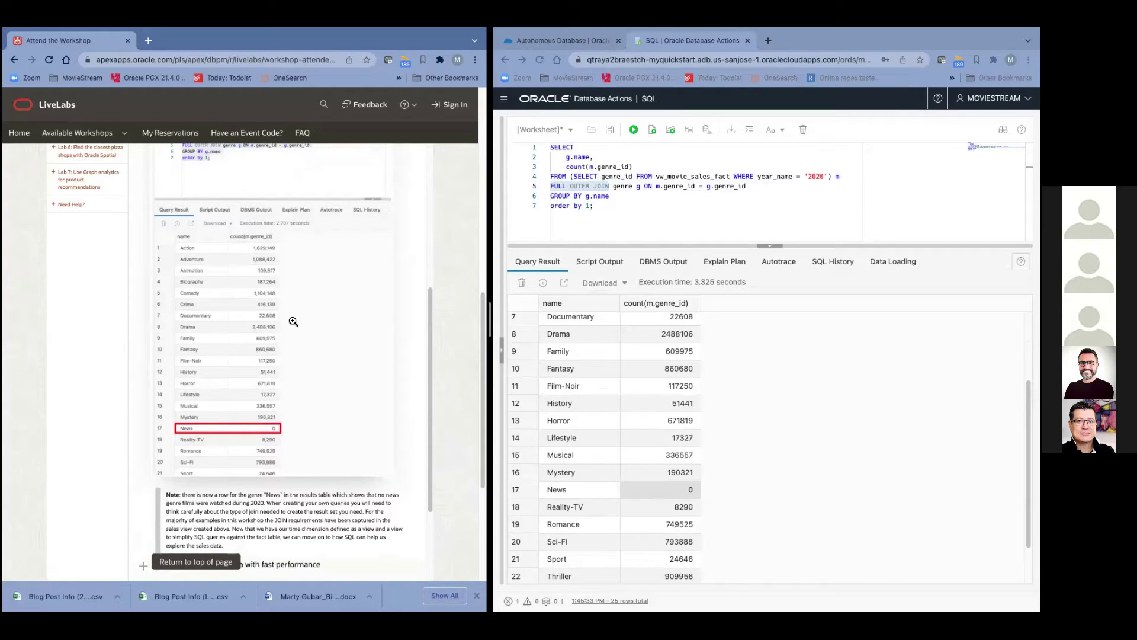
scroll(230, 380, down, 1)
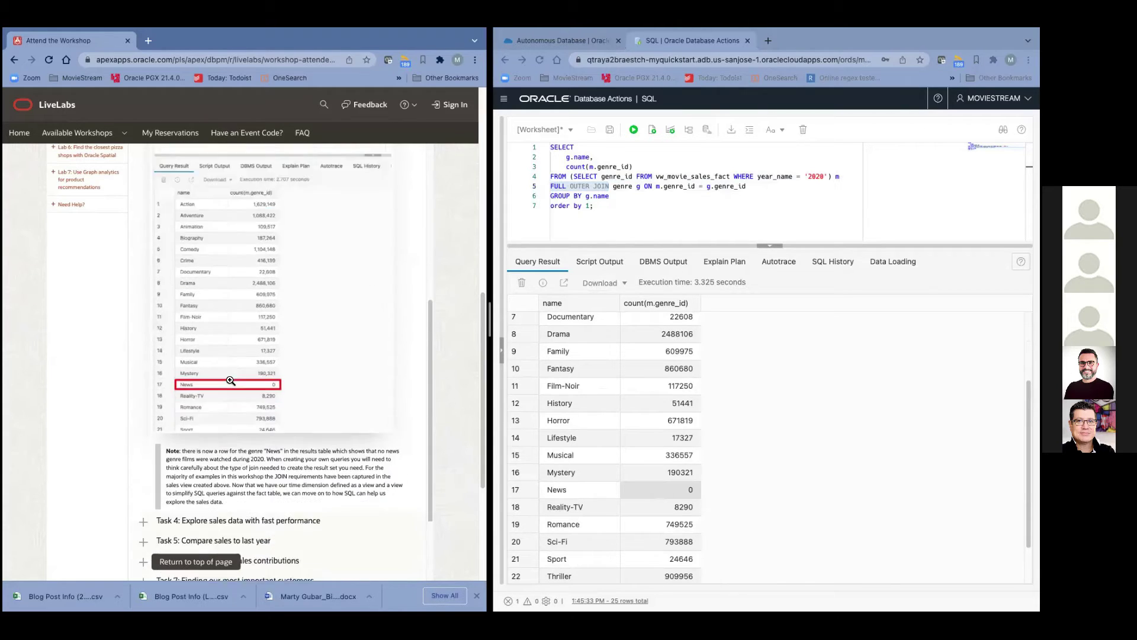
scroll(230, 380, down, 3)
scroll(246, 335, down, 2)
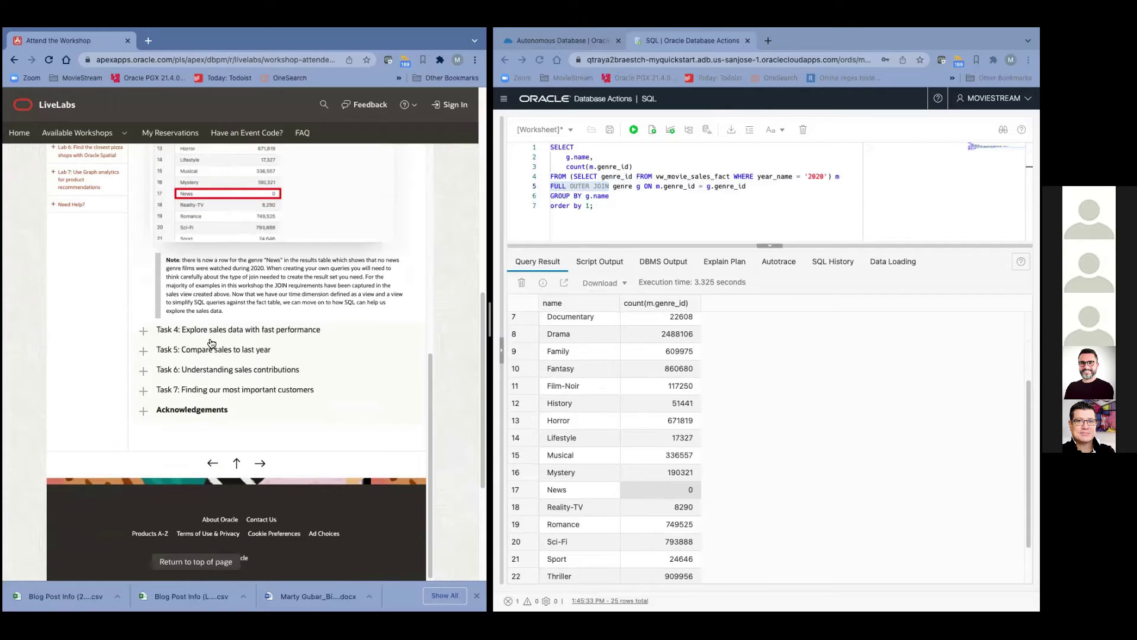
click(143, 331)
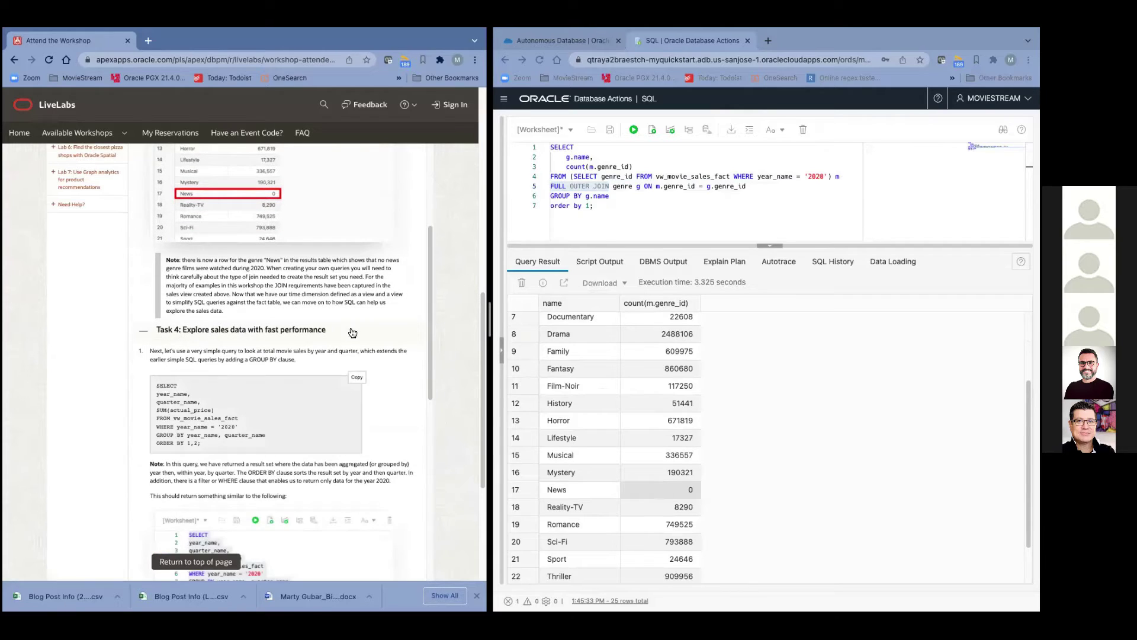
click(600, 245)
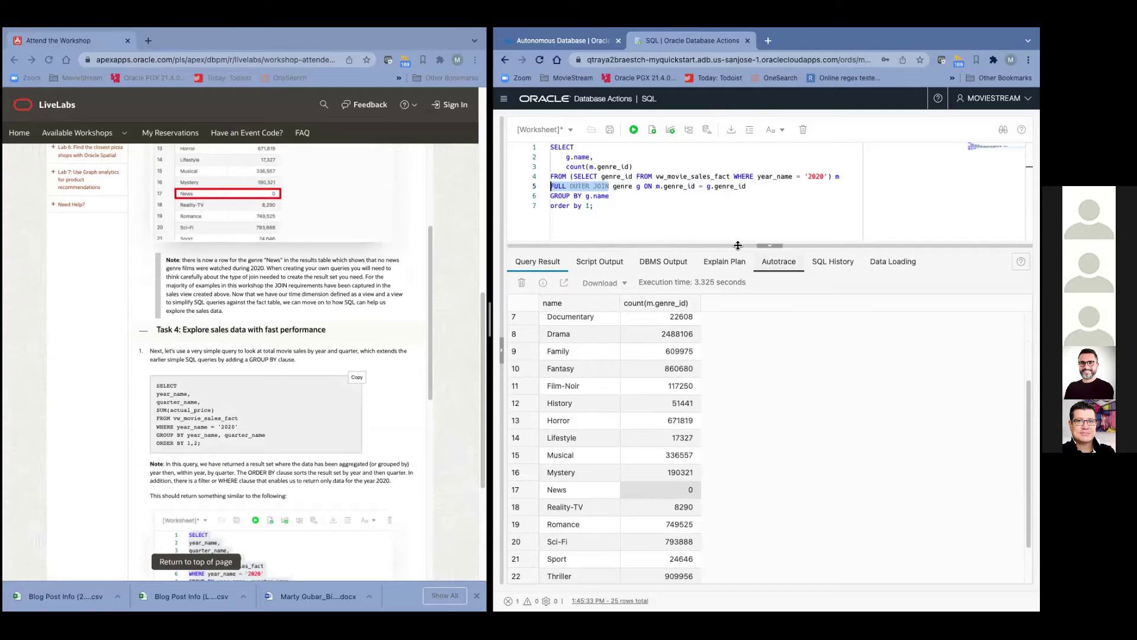
drag(739, 245, 739, 310)
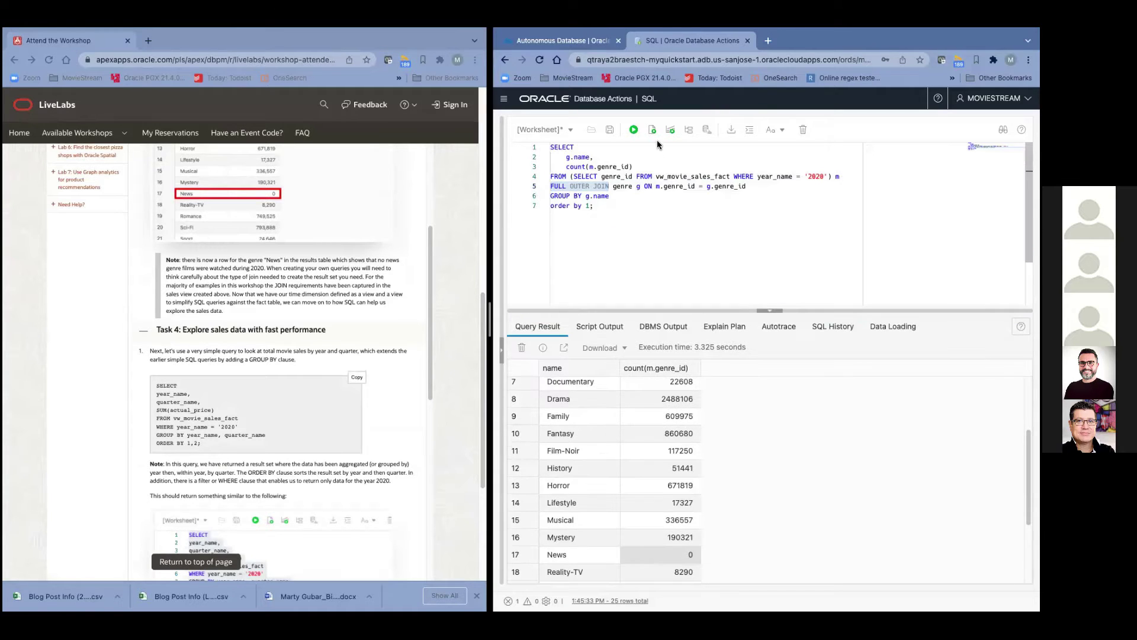
click(803, 129)
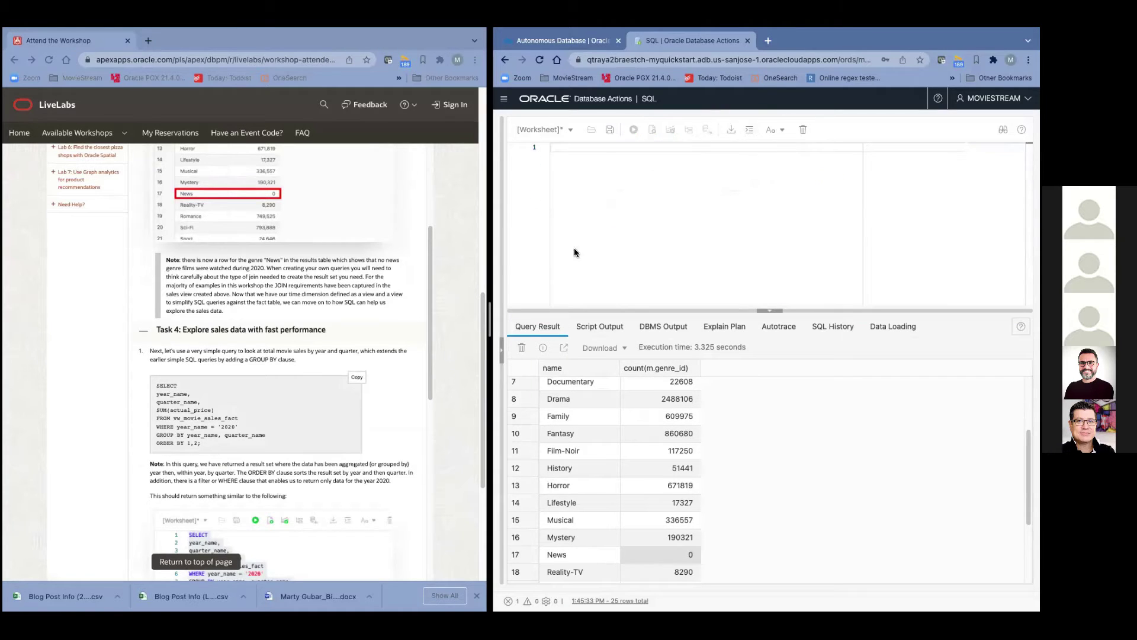
click(363, 382)
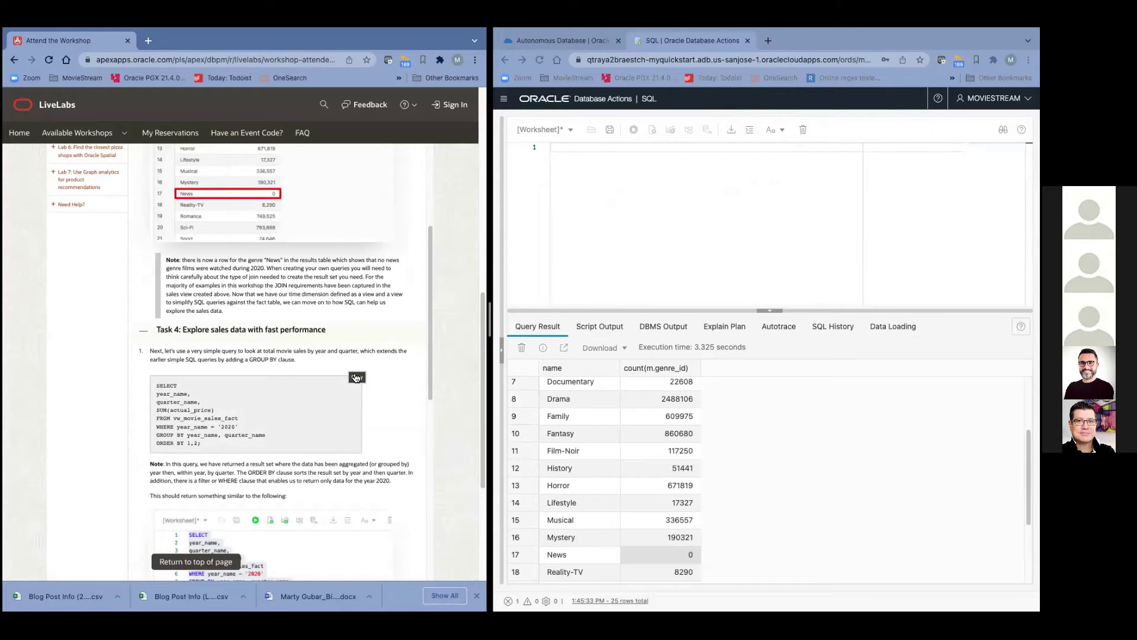
click(600, 251)
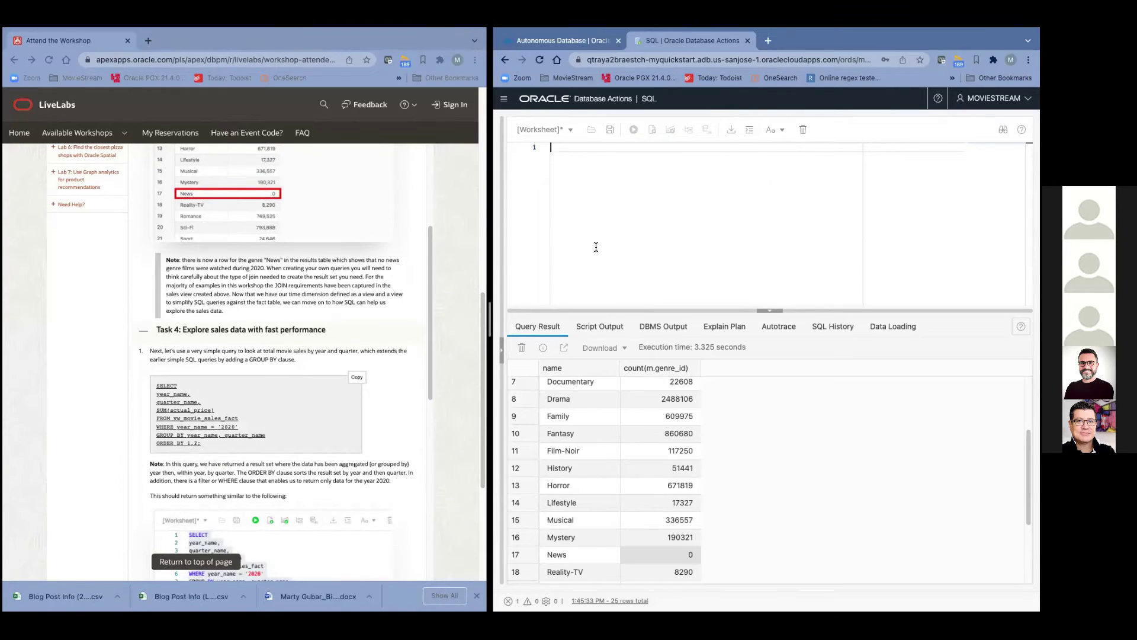
key(super+v)
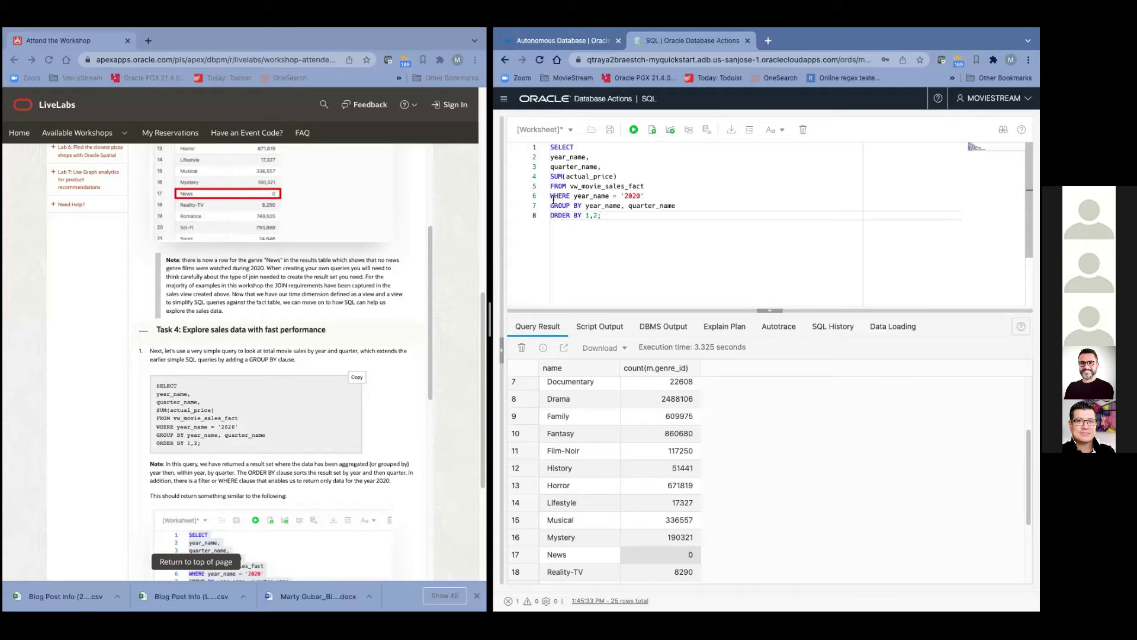
key(super+Return)
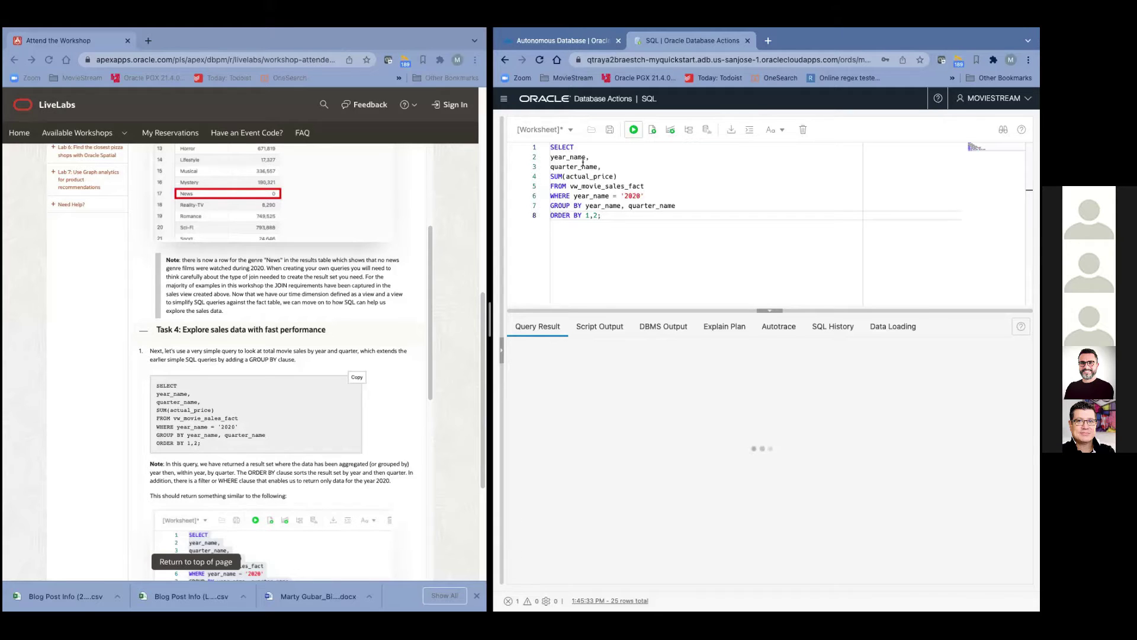
key(super+a)
key(super+Return)
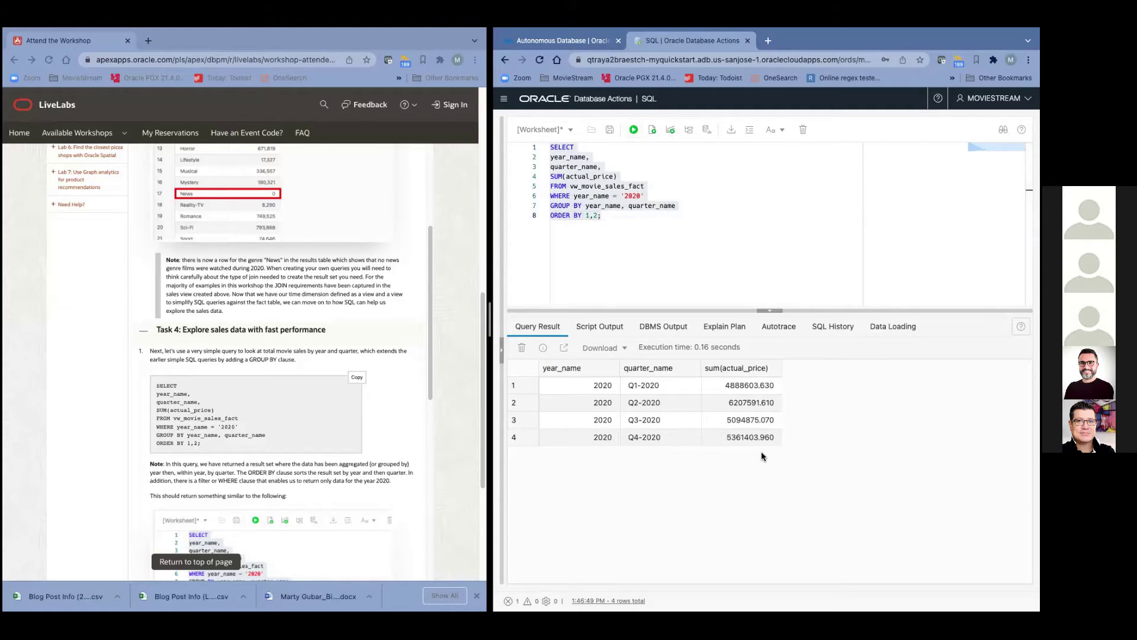
drag(645, 197, 552, 177)
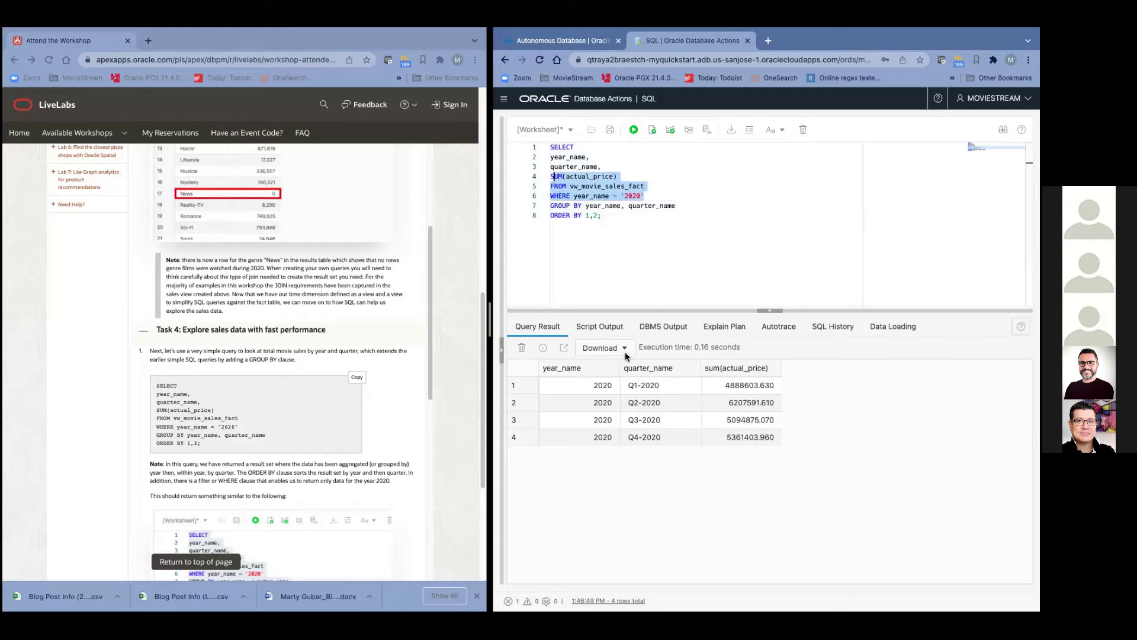
scroll(204, 339, down, 1)
scroll(204, 340, down, 1)
scroll(204, 338, down, 5)
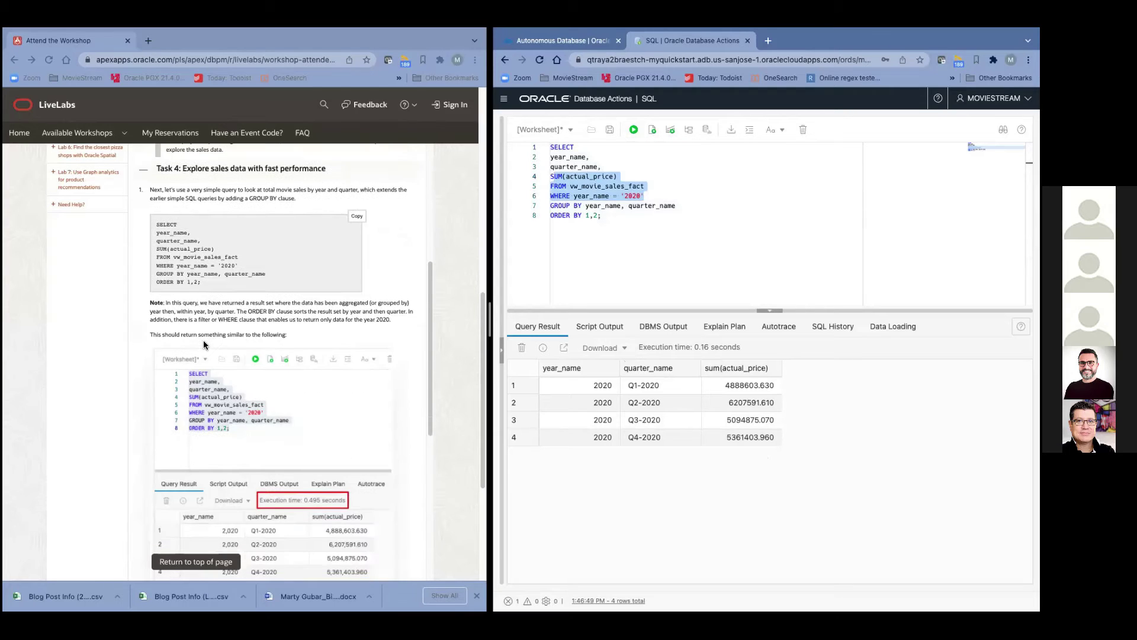
click(750, 245)
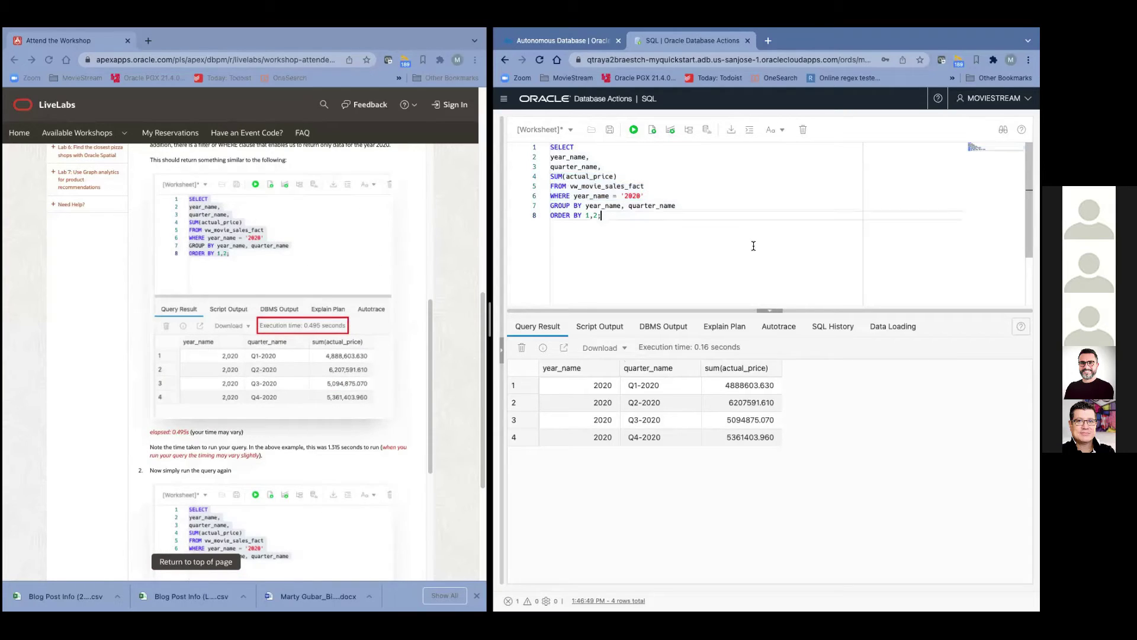
- Rerun the 2020 quarterly sales query, returning the four totals in 0.026 seconds
click(633, 130)
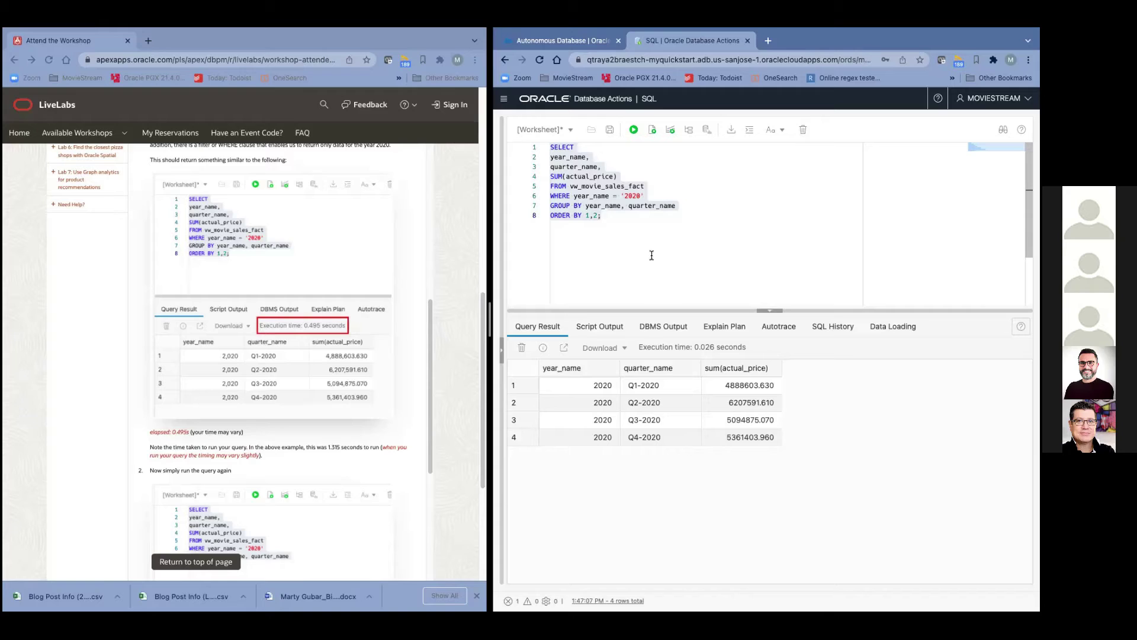
drag(609, 216, 539, 151)
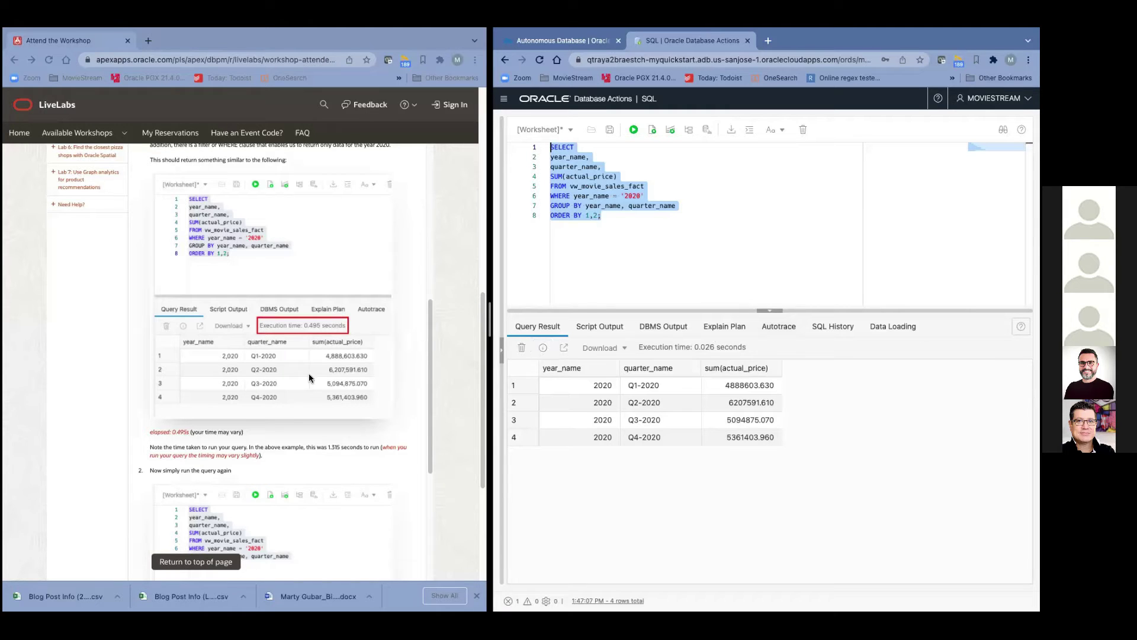
scroll(193, 397, down, 4)
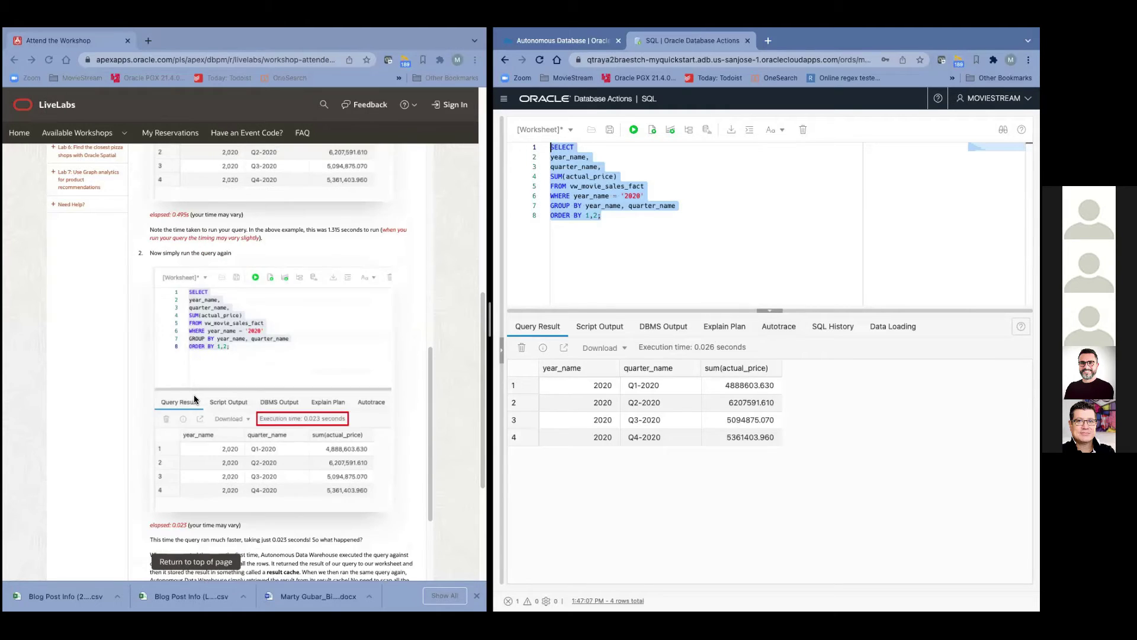
scroll(194, 399, down, 3)
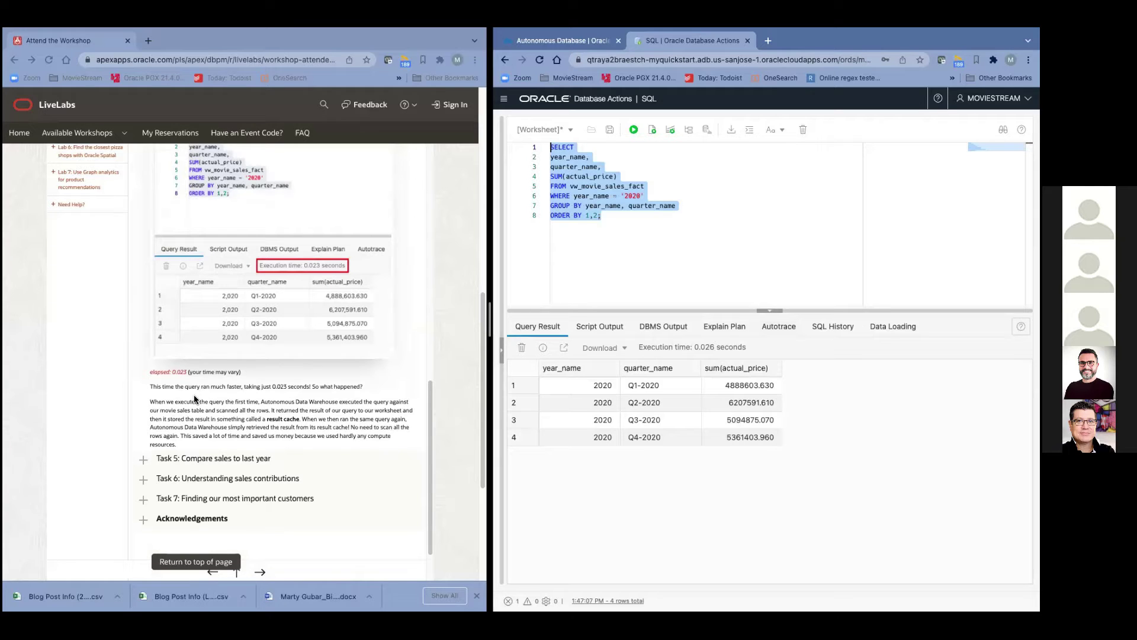
click(620, 237)
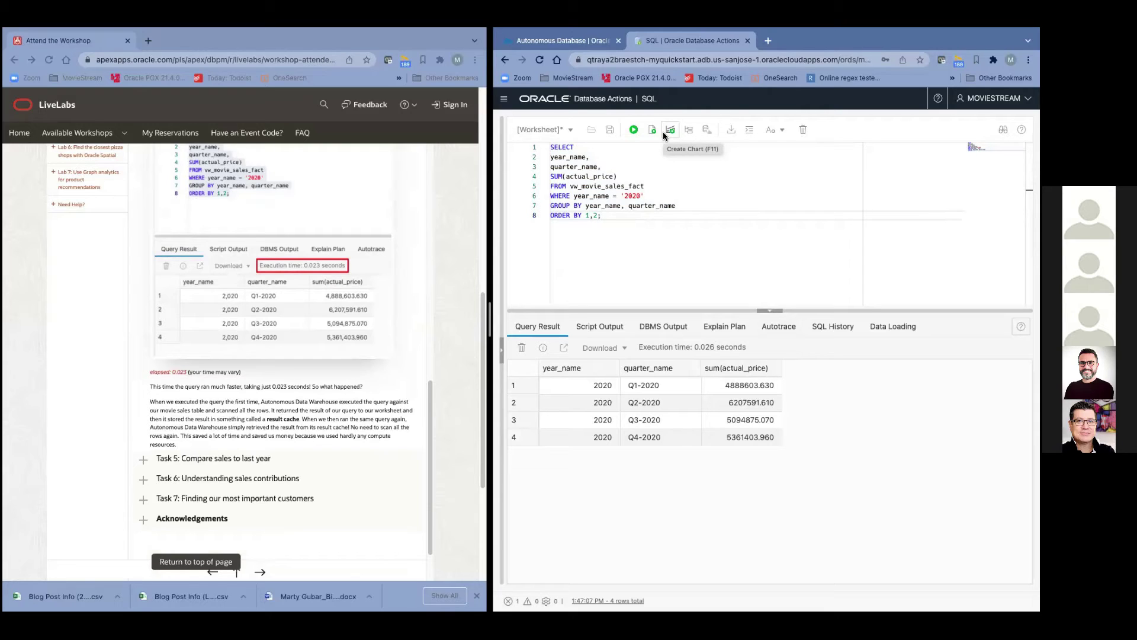
- Clear the worksheet and expand LiveLabs Task 7, Finding our most important customers
click(803, 130)
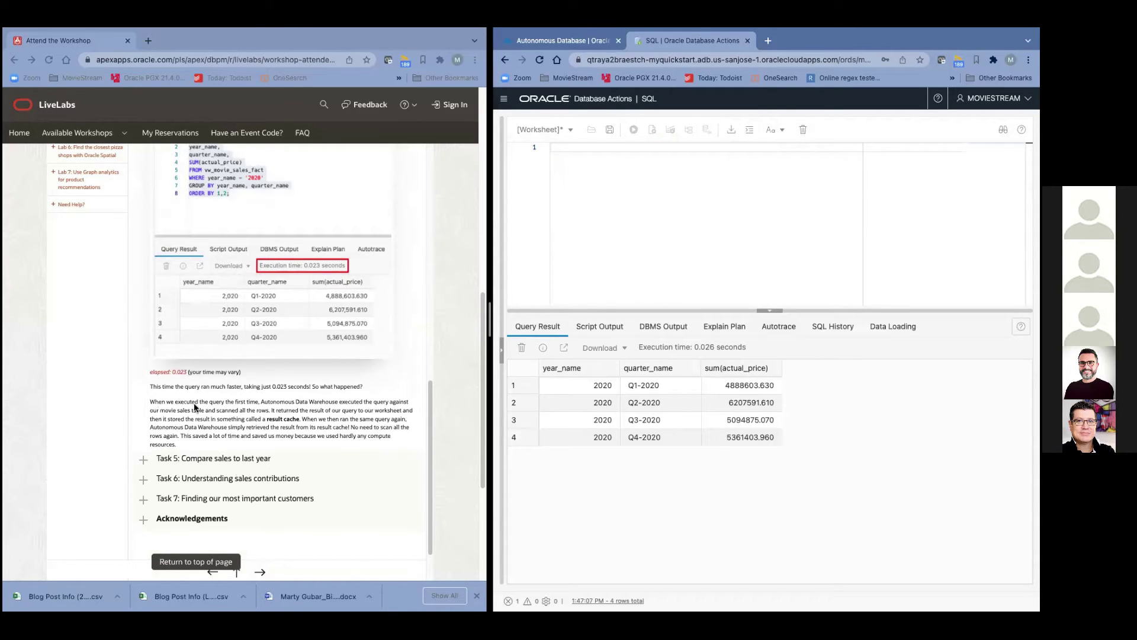
click(142, 504)
click(143, 504)
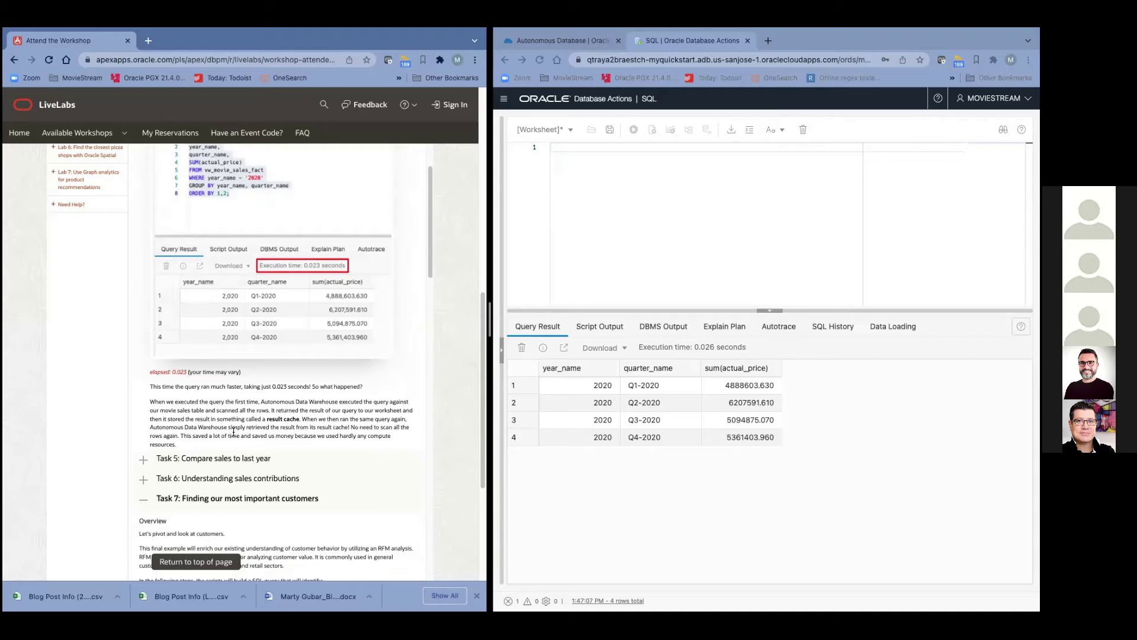
scroll(233, 431, down, 1)
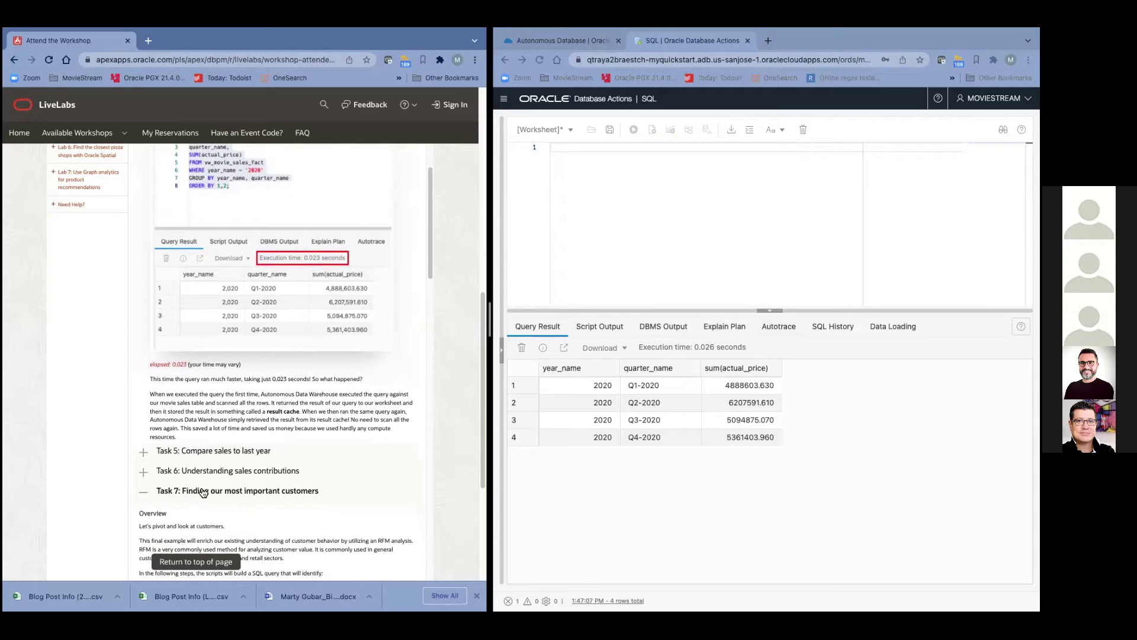
scroll(481, 324, down, 1)
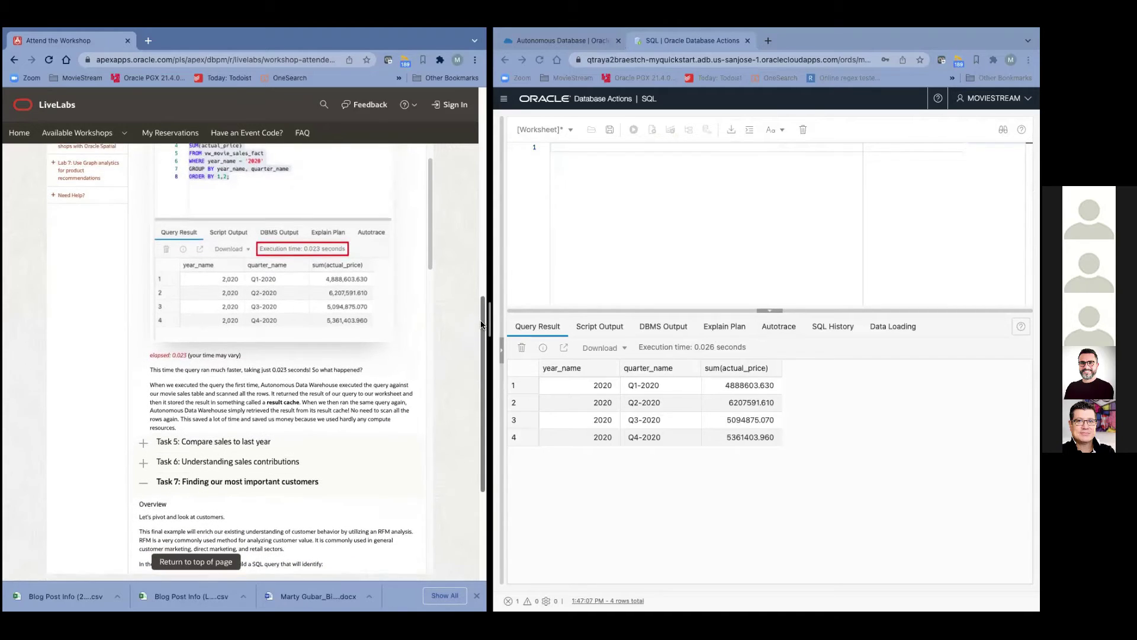
scroll(482, 325, down, 3)
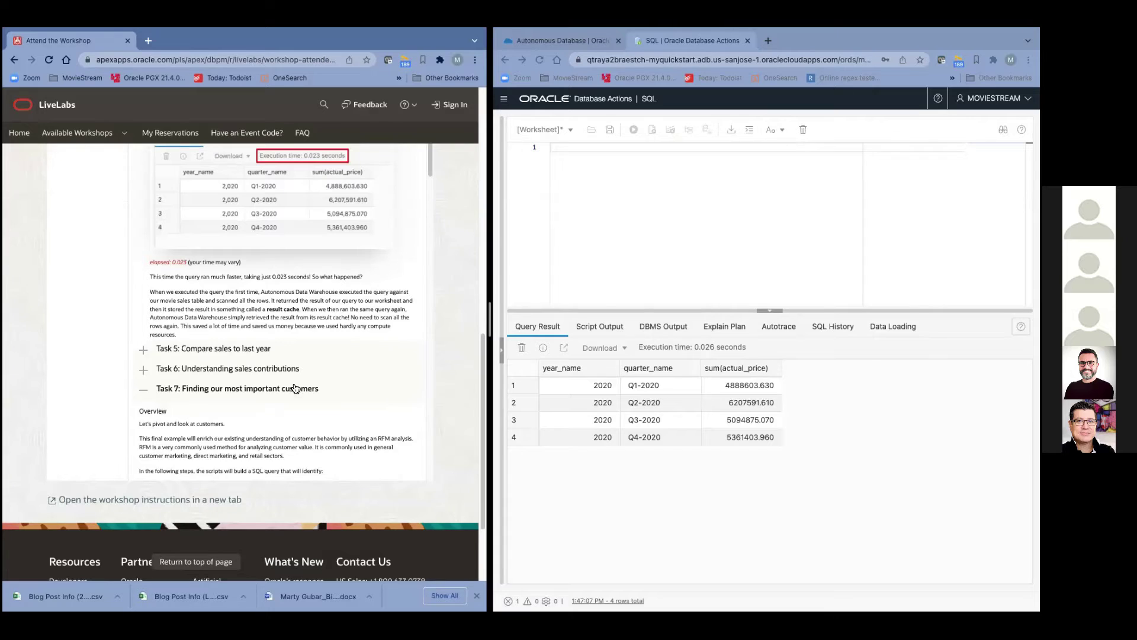
scroll(295, 389, down, 7)
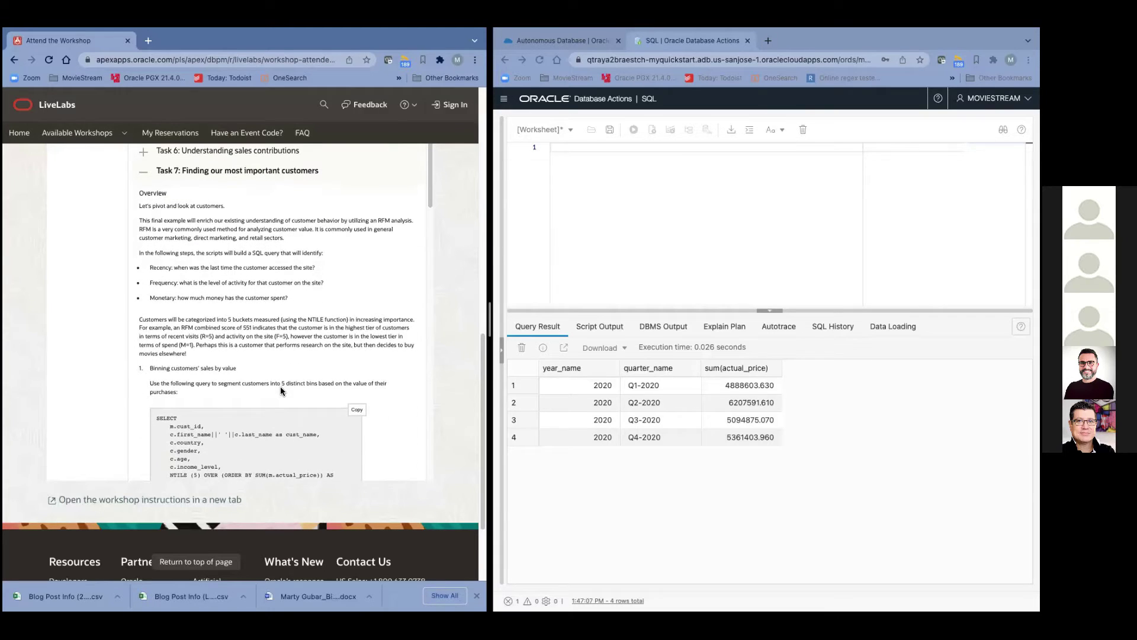
scroll(280, 390, down, 5)
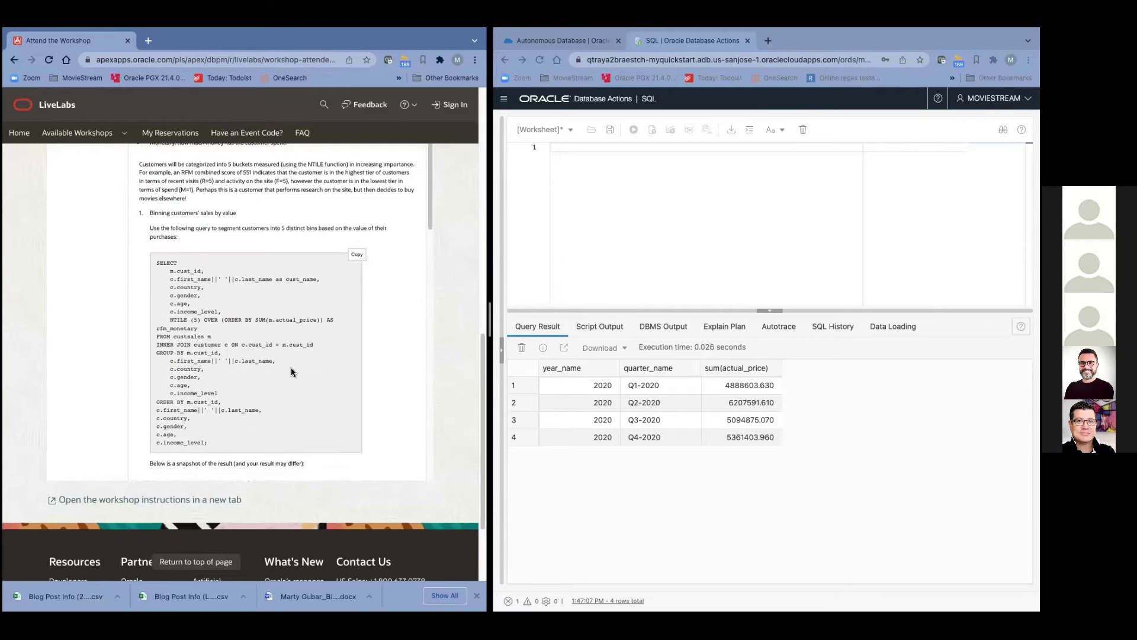
- Copy the Task 7 NTILE customer-binning SELECT query
click(356, 255)
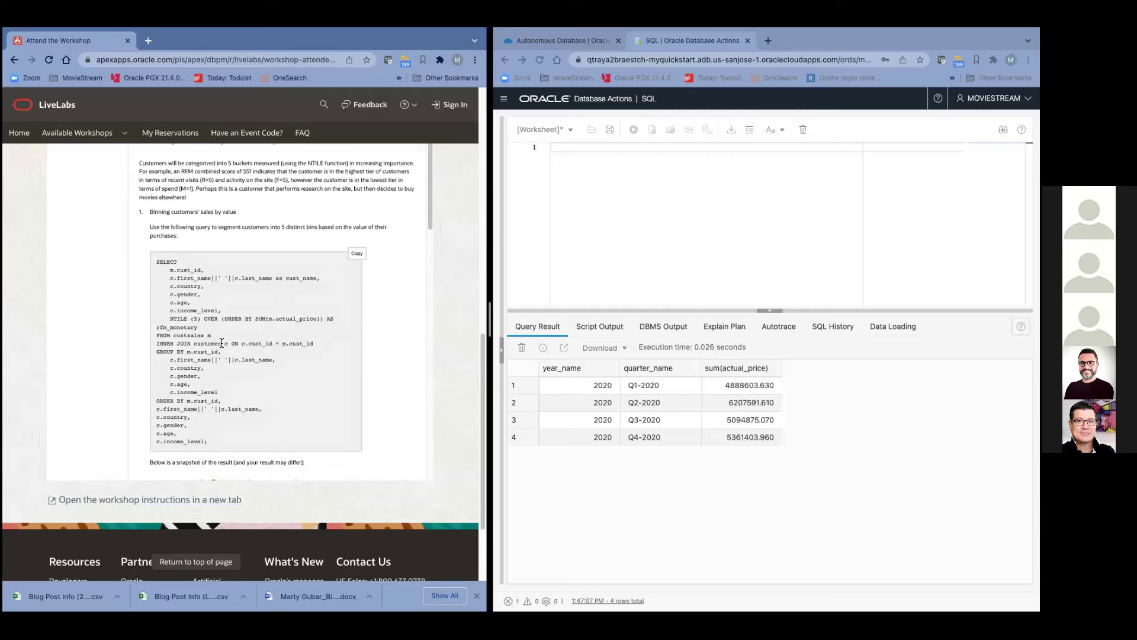
scroll(305, 308, up, 3)
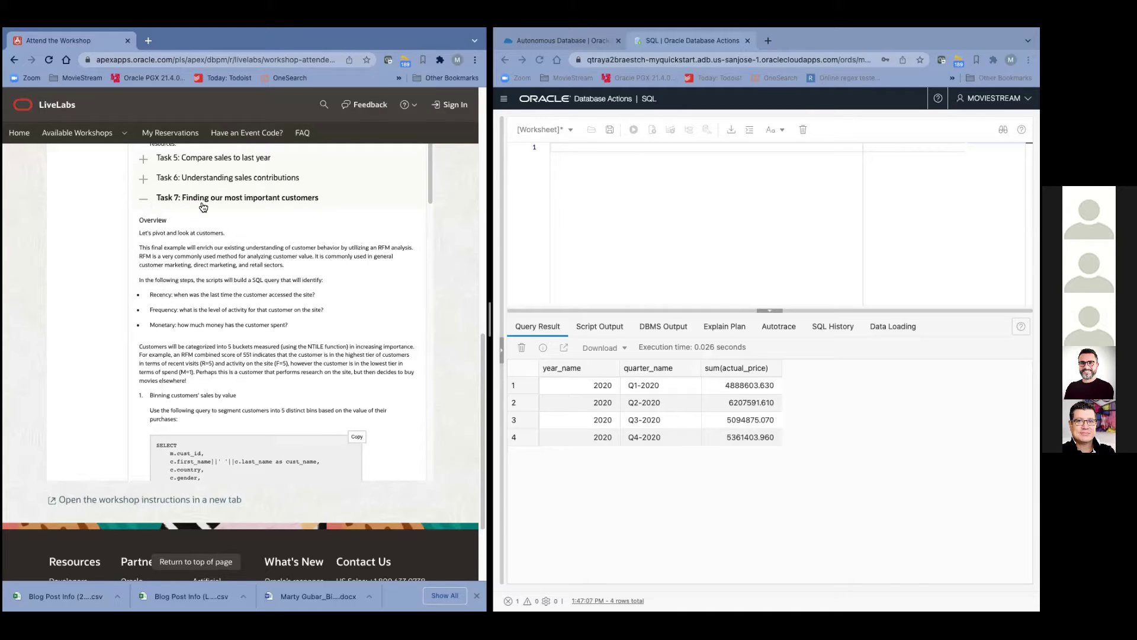
scroll(250, 302, down, 3)
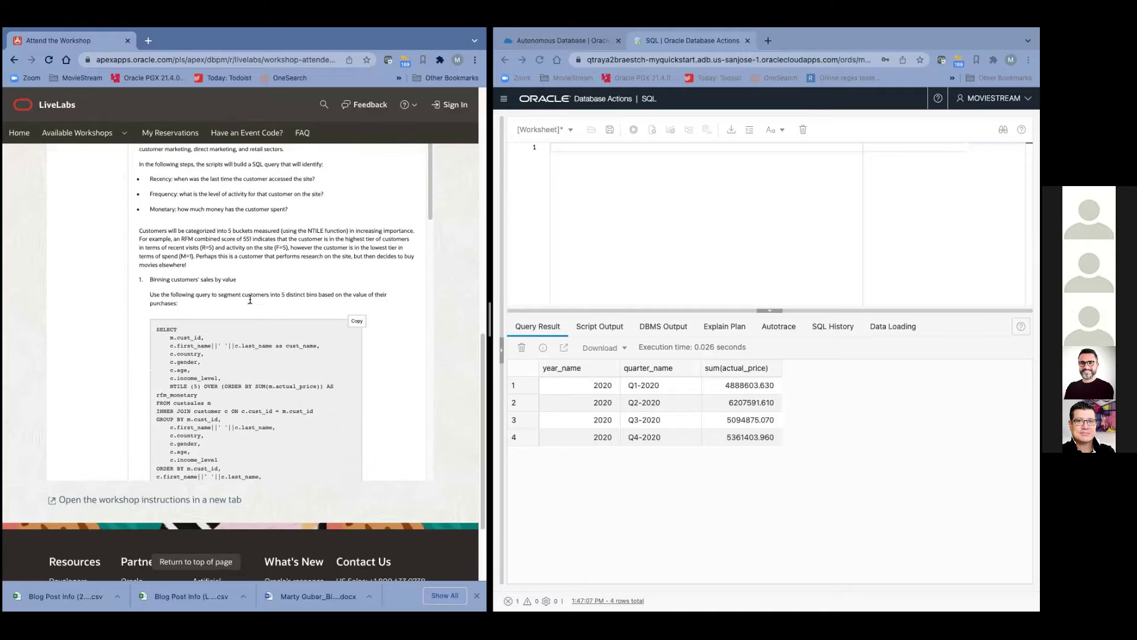
click(360, 257)
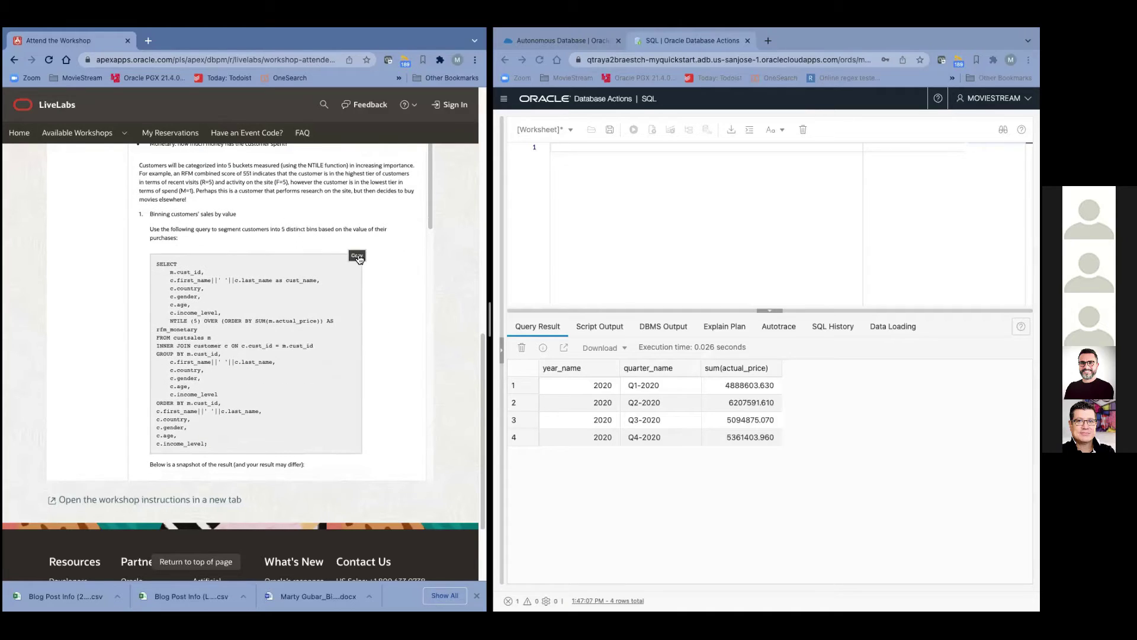
click(557, 187)
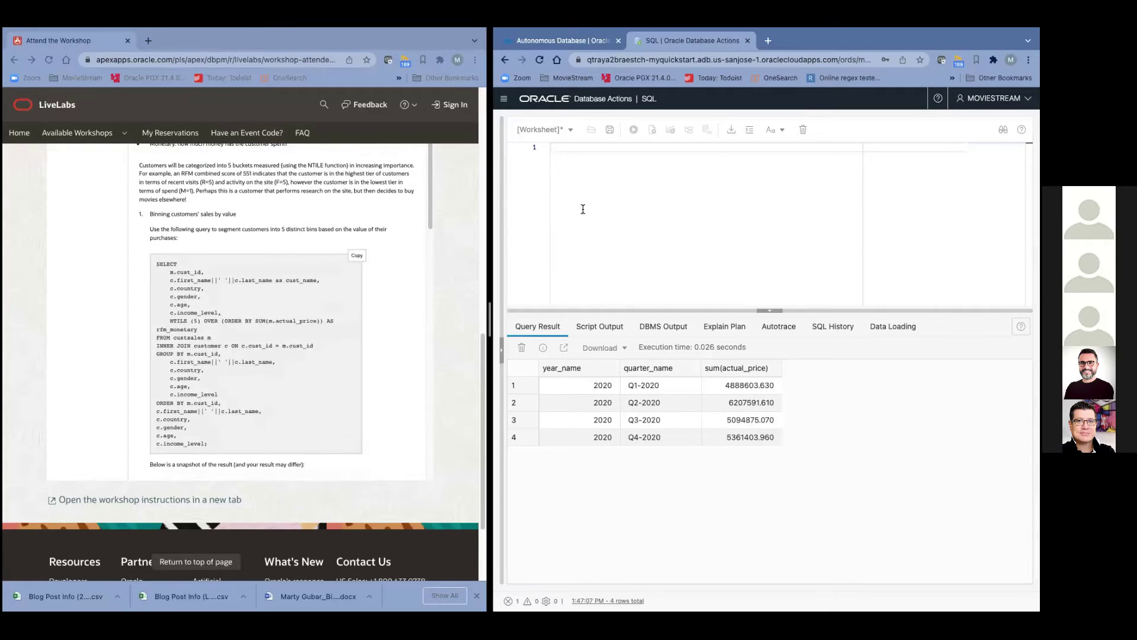
- Paste and run the NTILE customer-binning query, widening the SQL window to see its columns
key(ctrl+v)
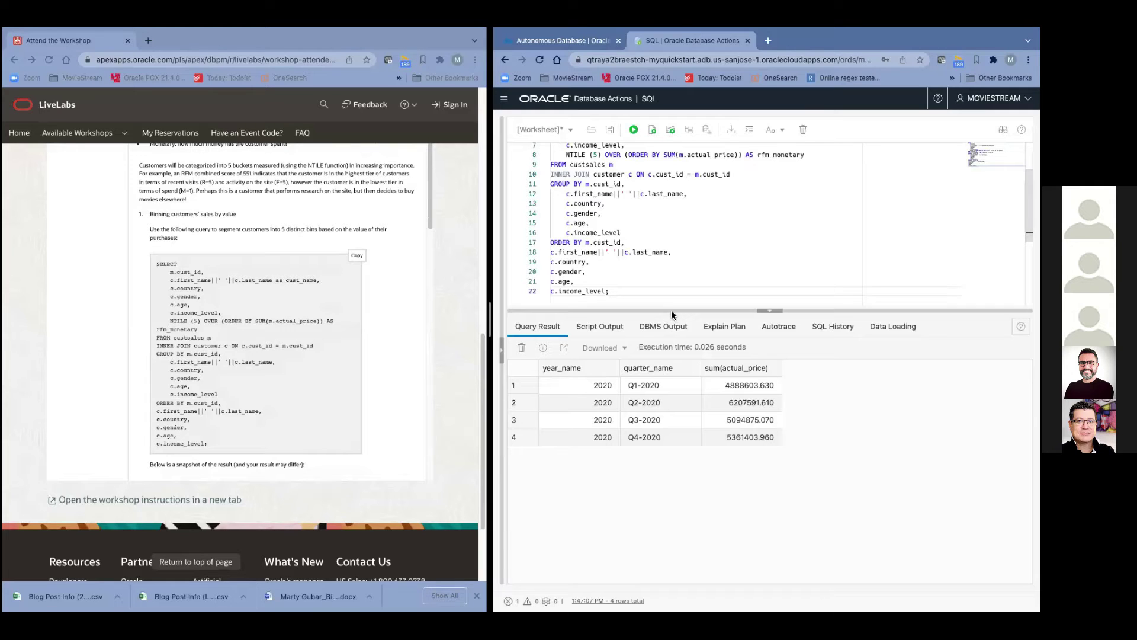
drag(670, 310, 674, 319)
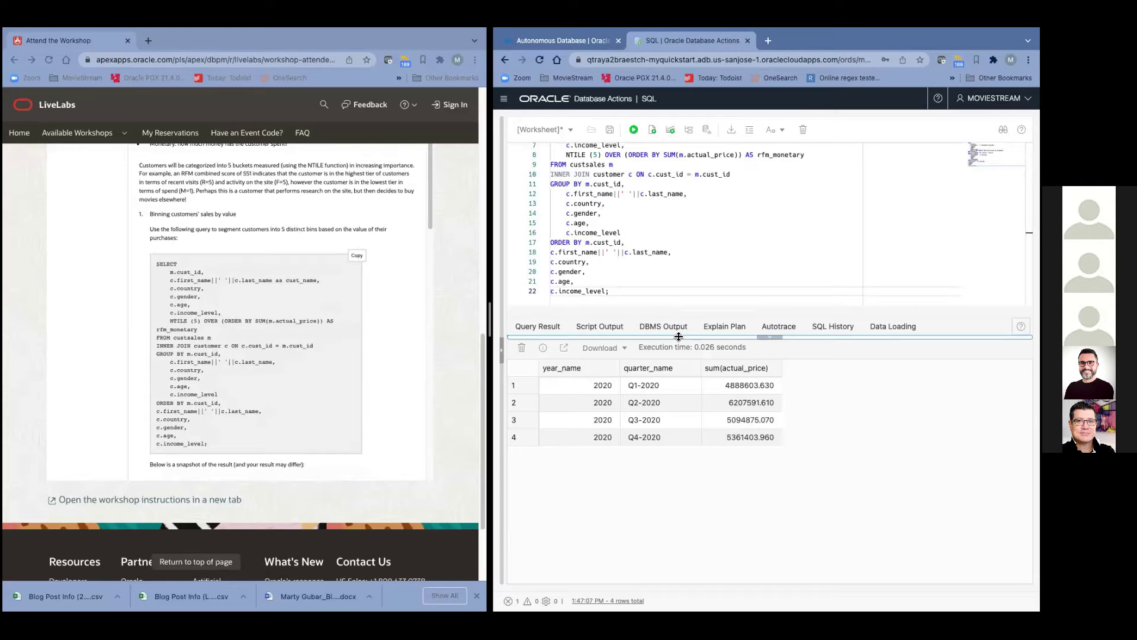
click(633, 129)
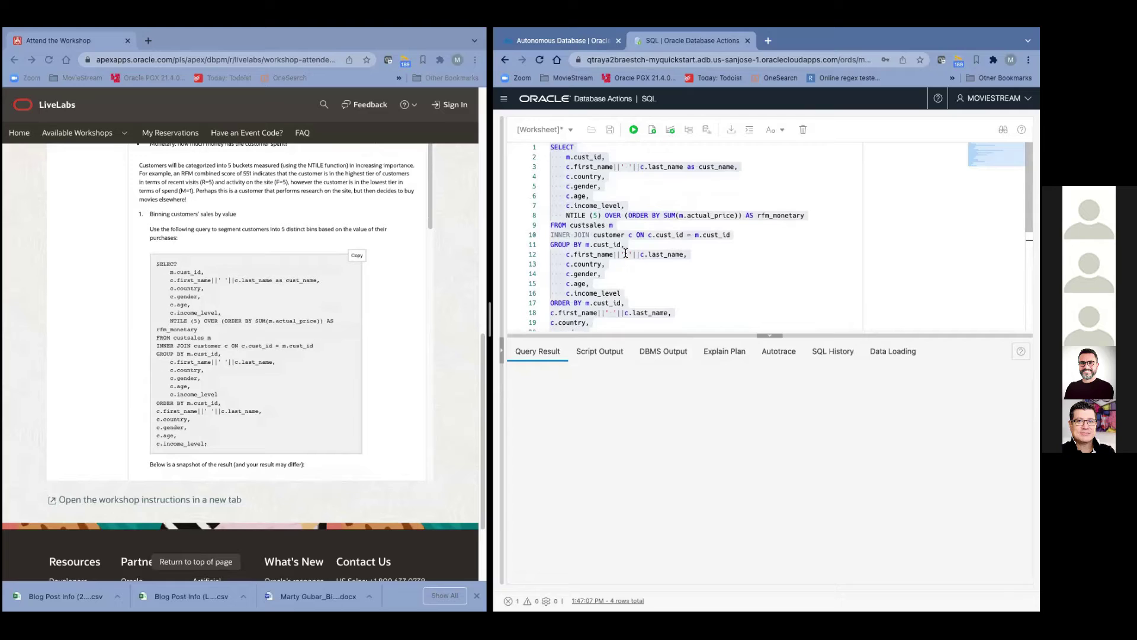
drag(565, 156, 621, 216)
click(567, 215)
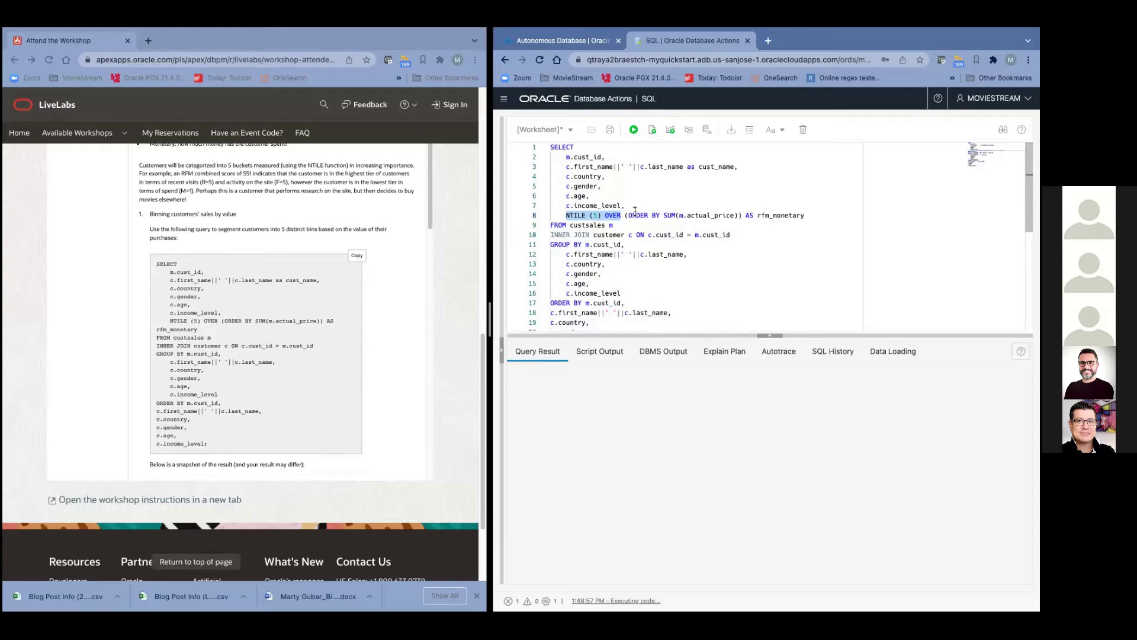
drag(627, 215, 738, 213)
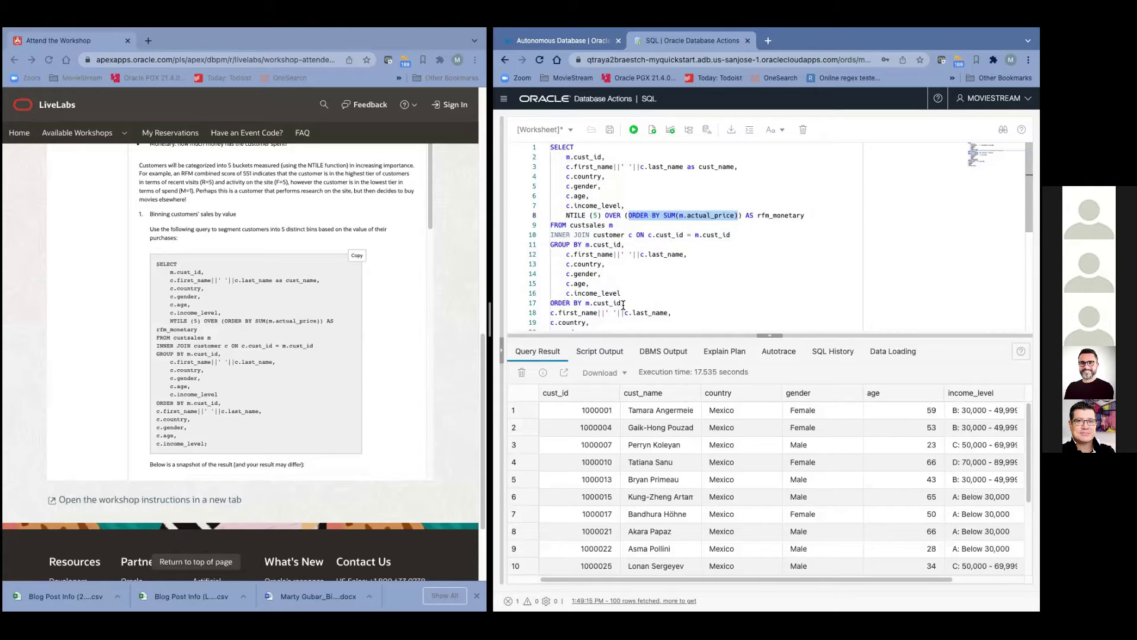
scroll(623, 305, down, 3)
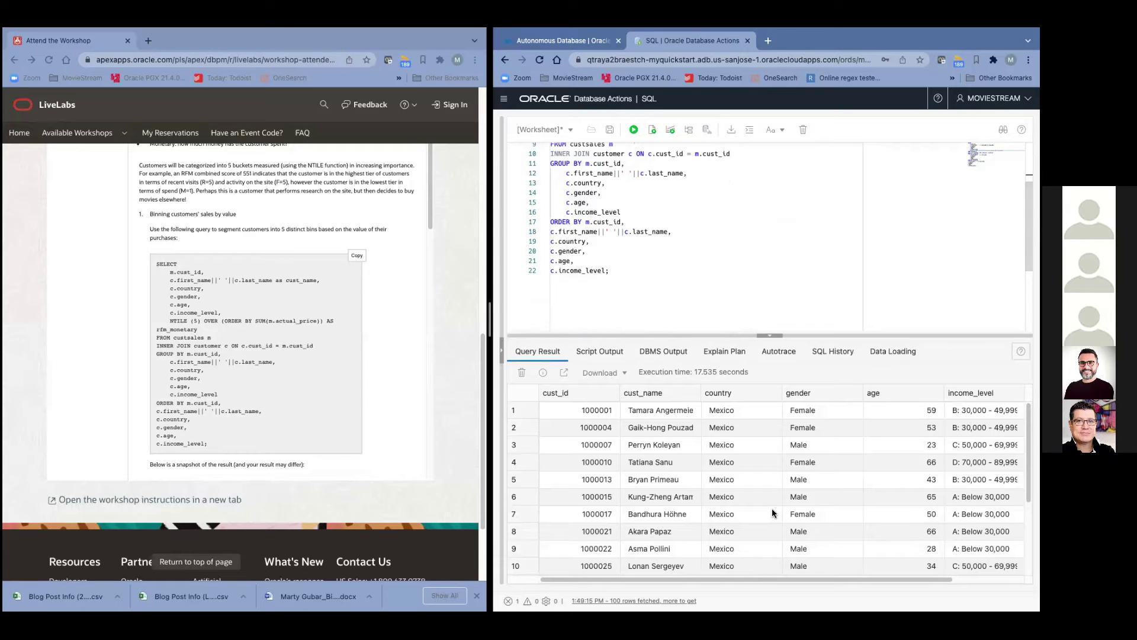
drag(485, 516, 376, 516)
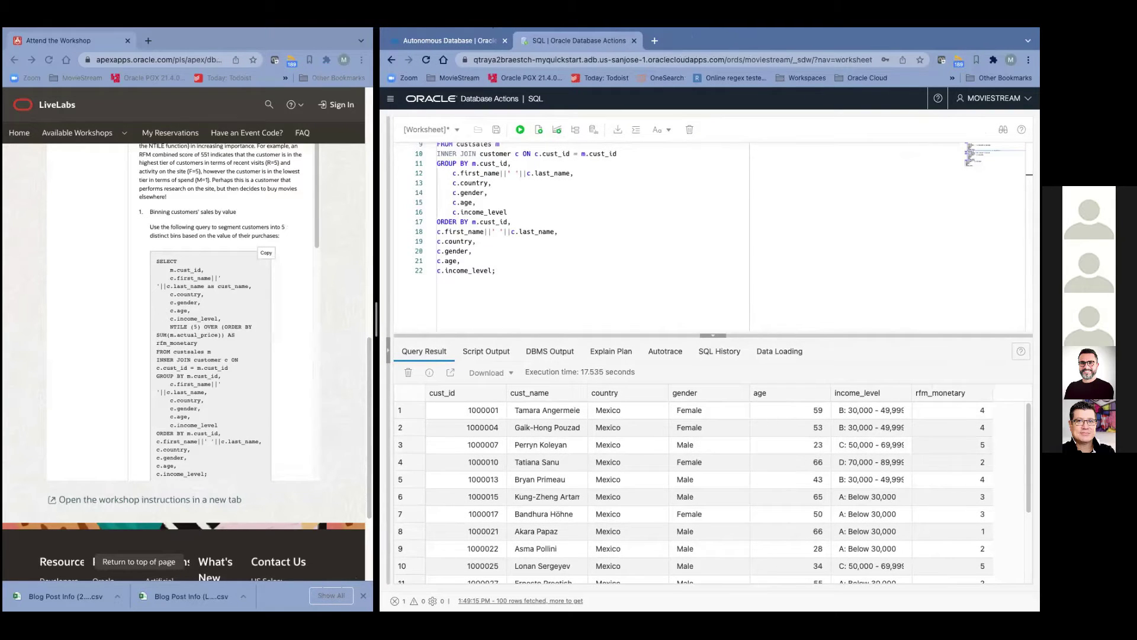
- Copy the 'Binning customer sales by frequency' NTILE query and select the existing worksheet query
scroll(807, 537, down, 1)
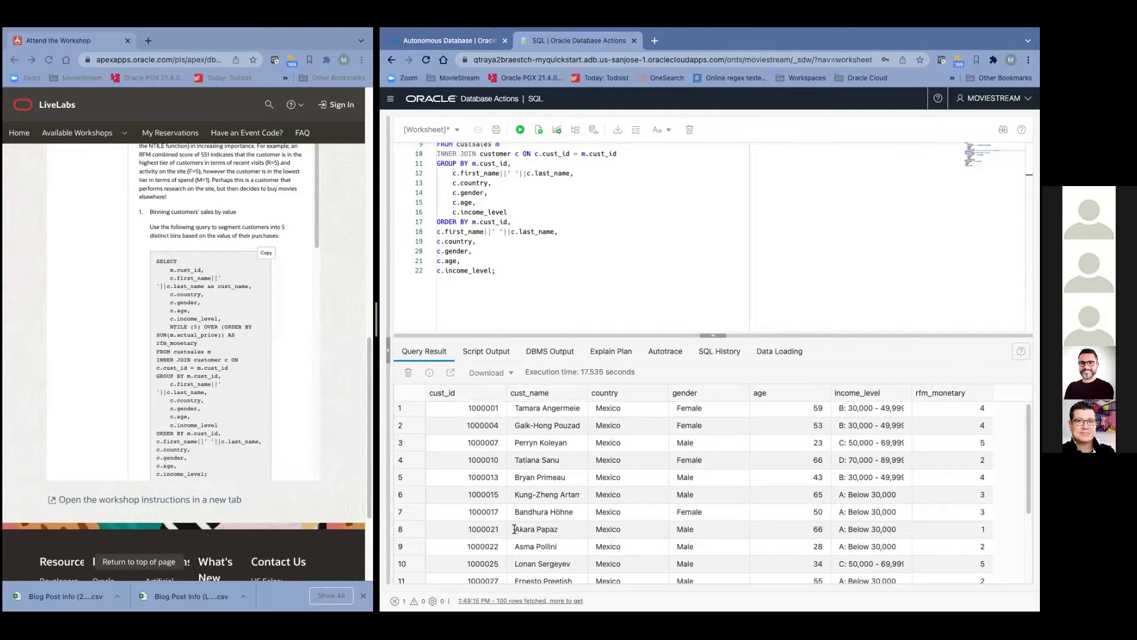
click(952, 529)
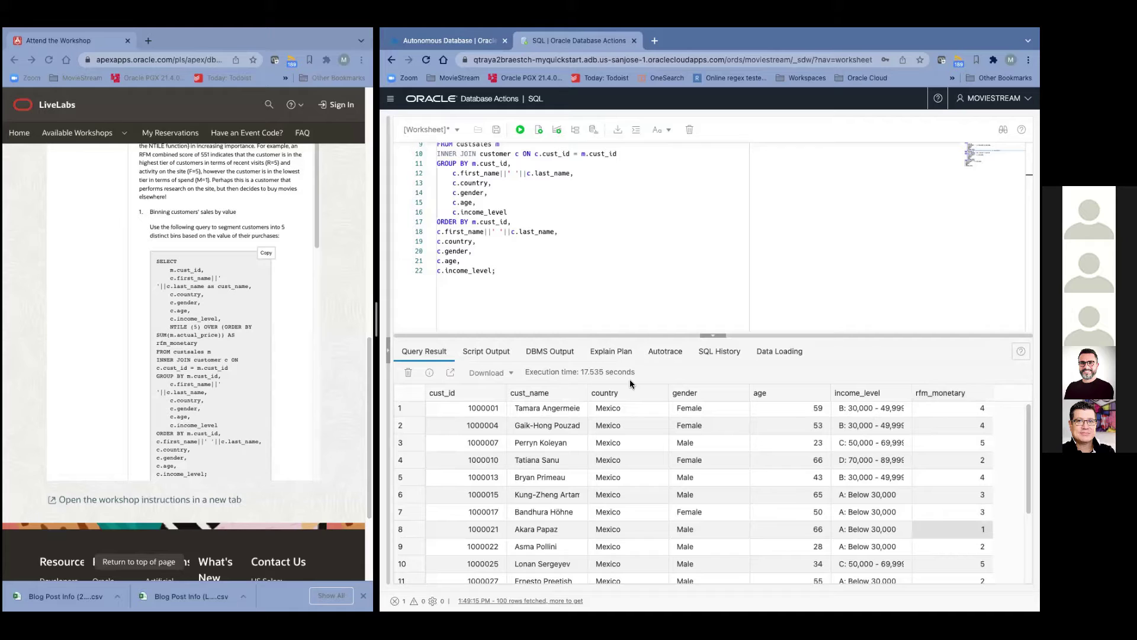
drag(374, 370, 407, 362)
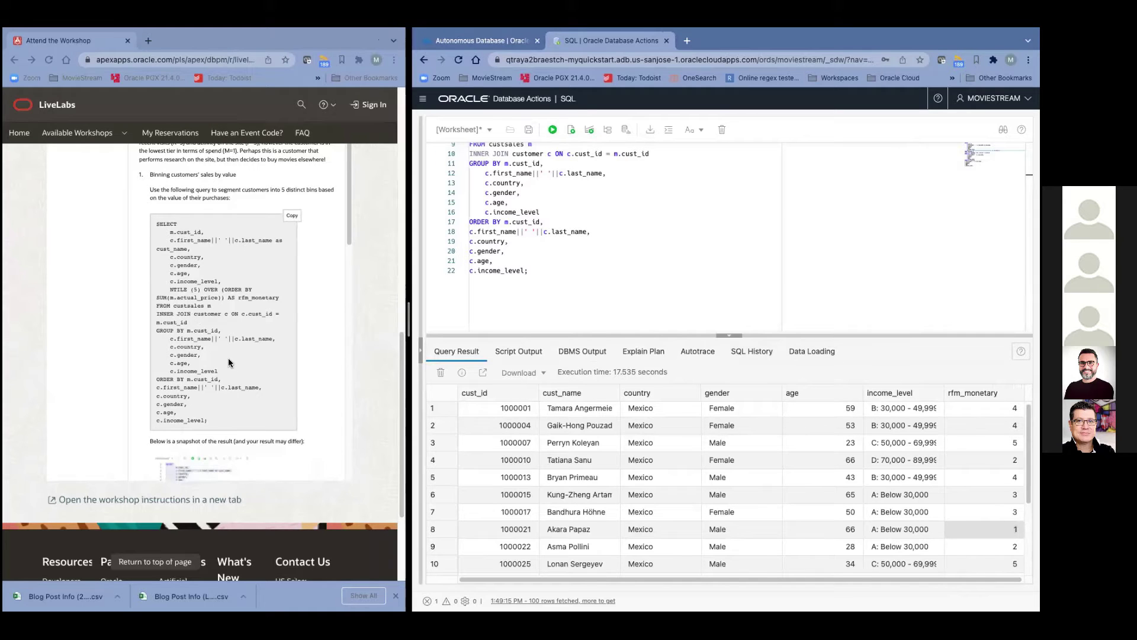
scroll(229, 358, down, 5)
scroll(229, 358, down, 6)
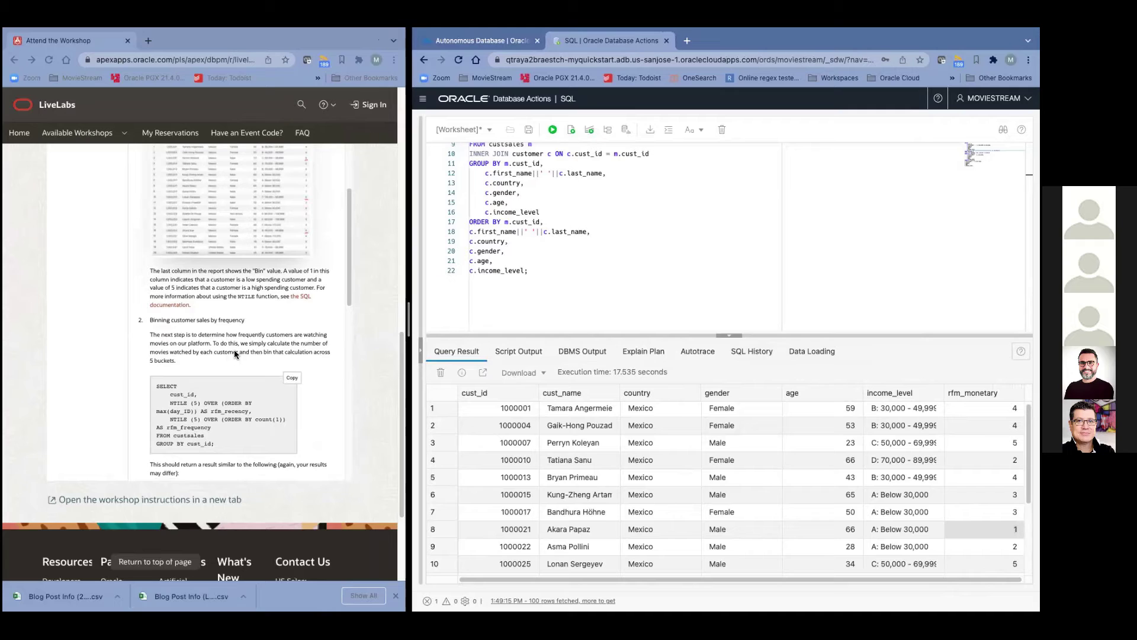
click(290, 382)
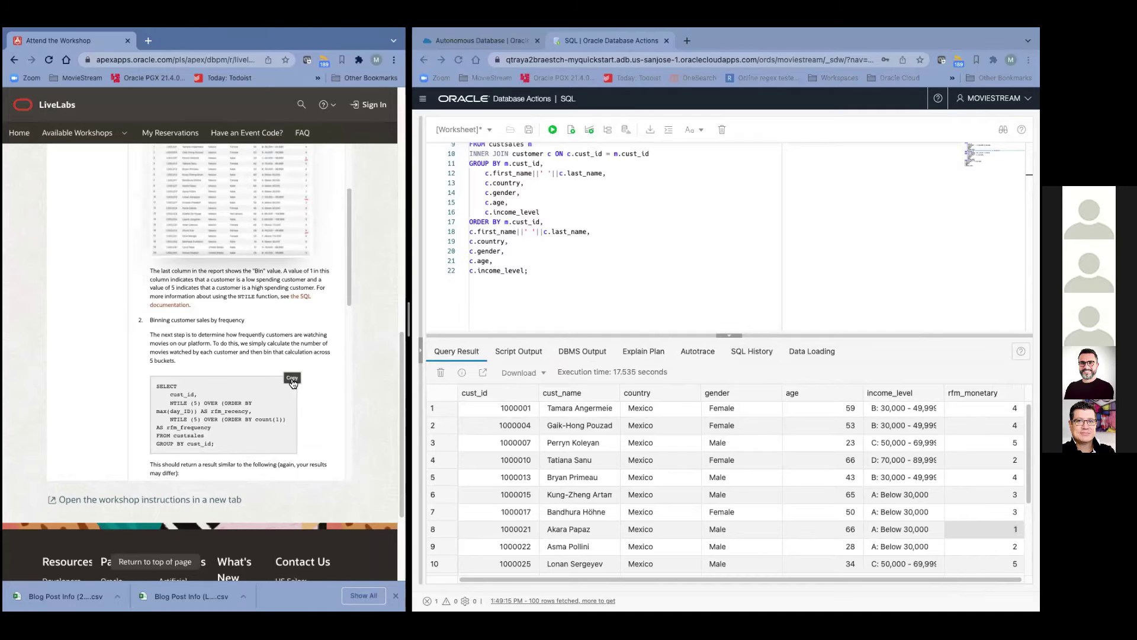
drag(499, 308, 475, 135)
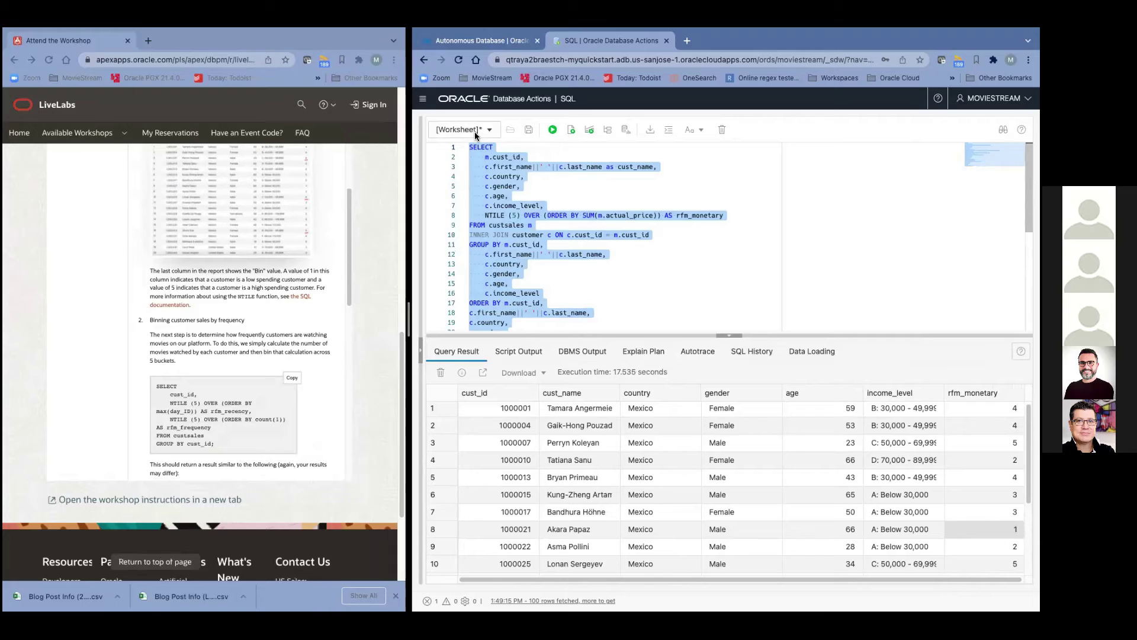
- Replace the worksheet query with the recency-and-frequency NTILE query and run it in 2.09 seconds
key(BackSpace)
key(ctrl+v)
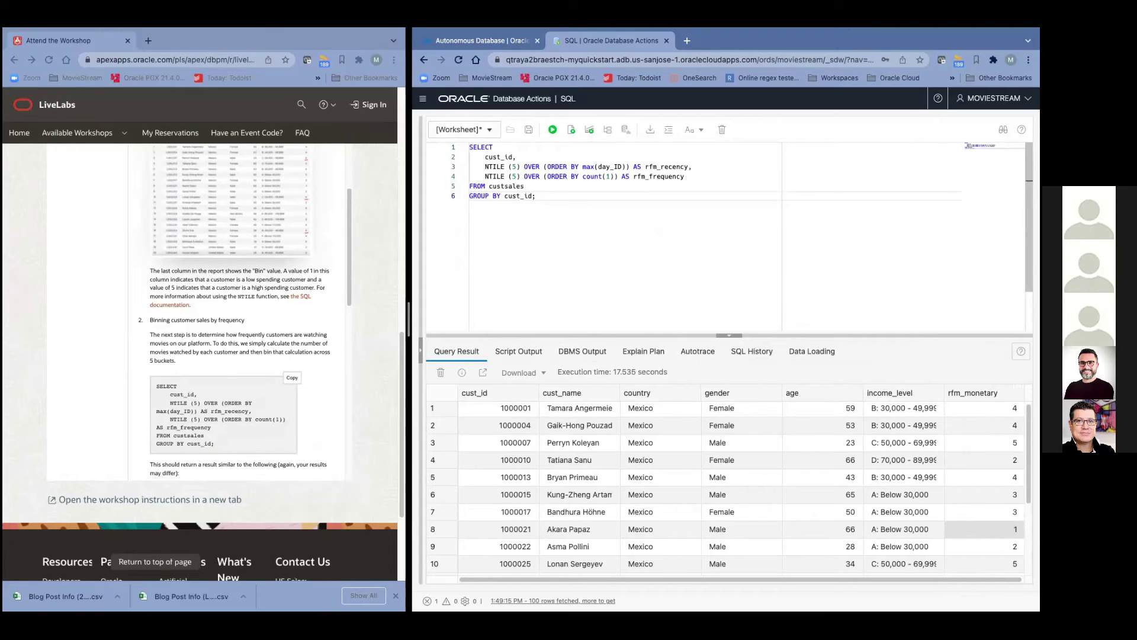
click(552, 129)
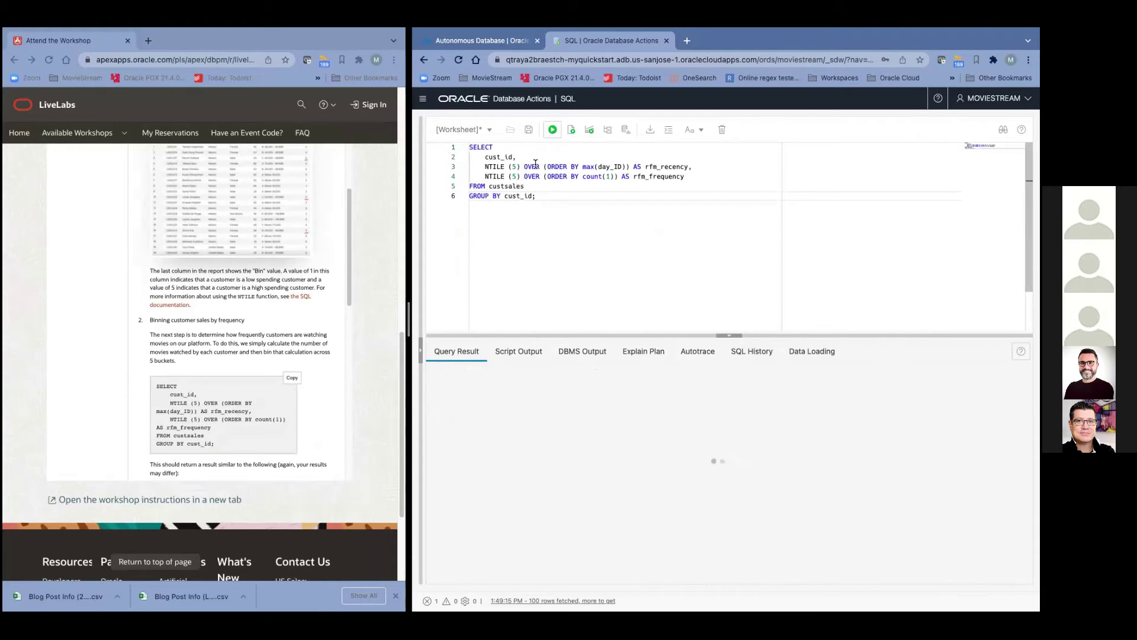
key(ctrl+Return)
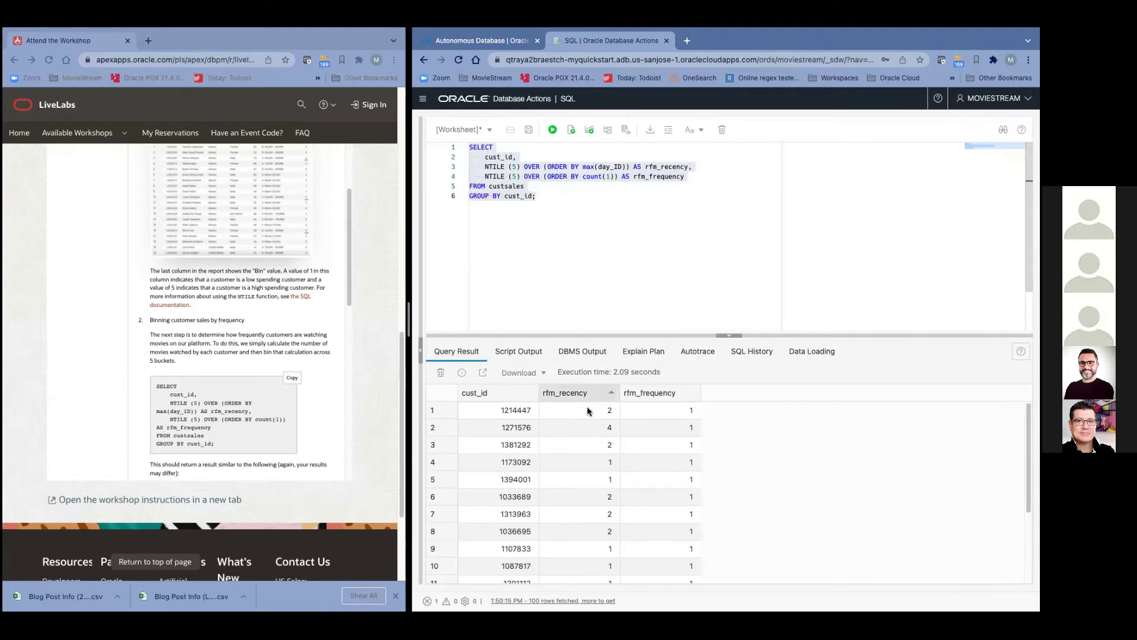
click(608, 406)
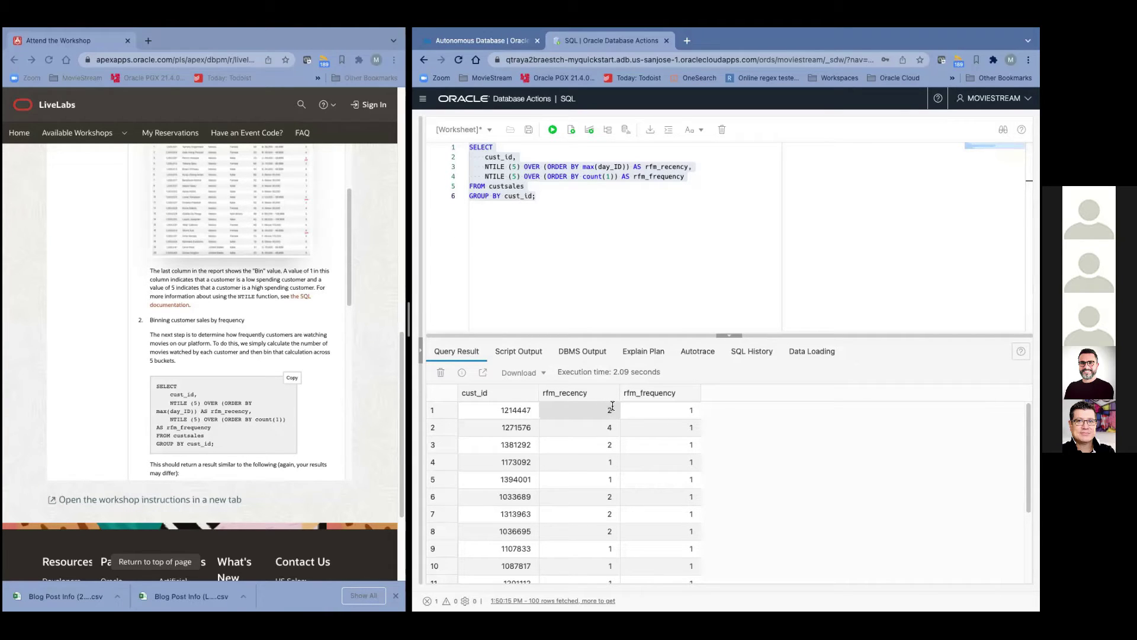
drag(548, 166, 626, 168)
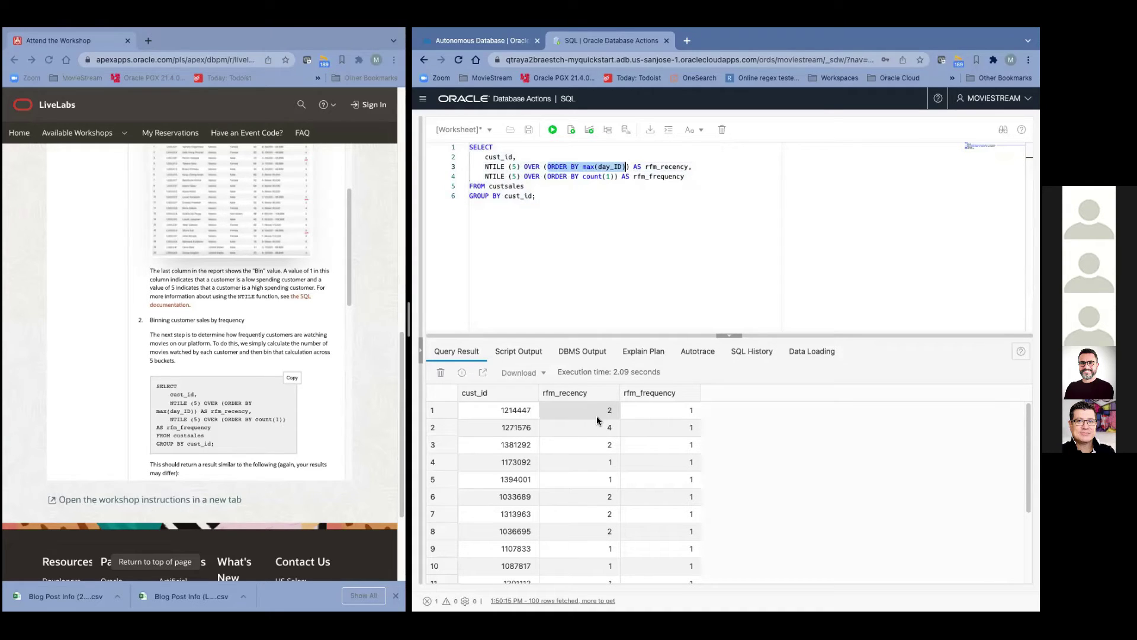
click(654, 418)
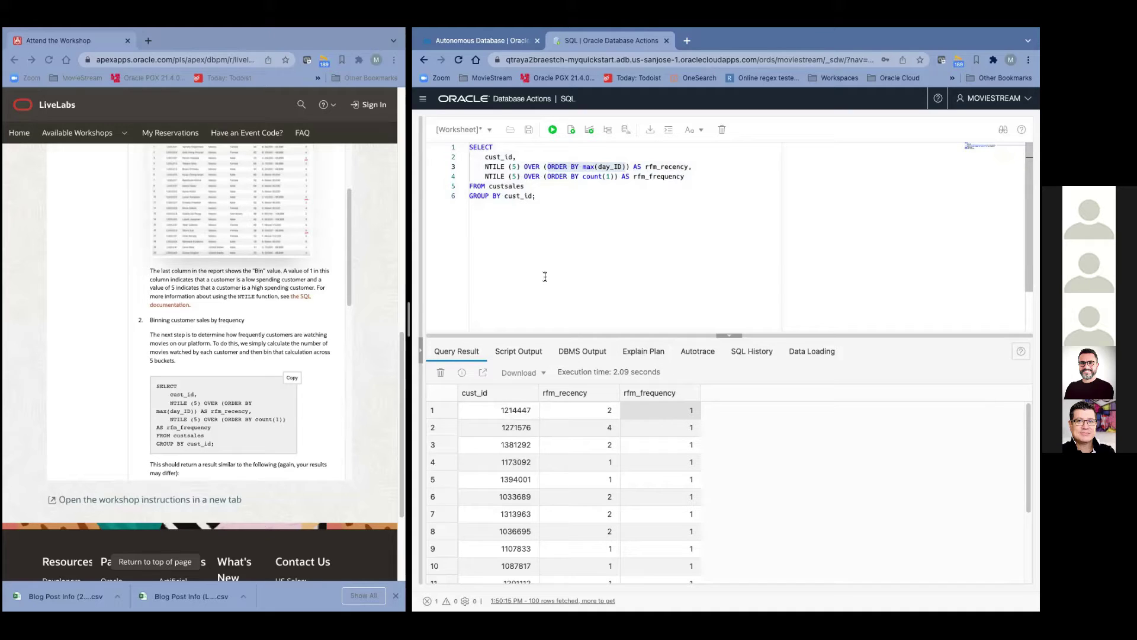
scroll(219, 336, down, 2)
scroll(219, 336, down, 5)
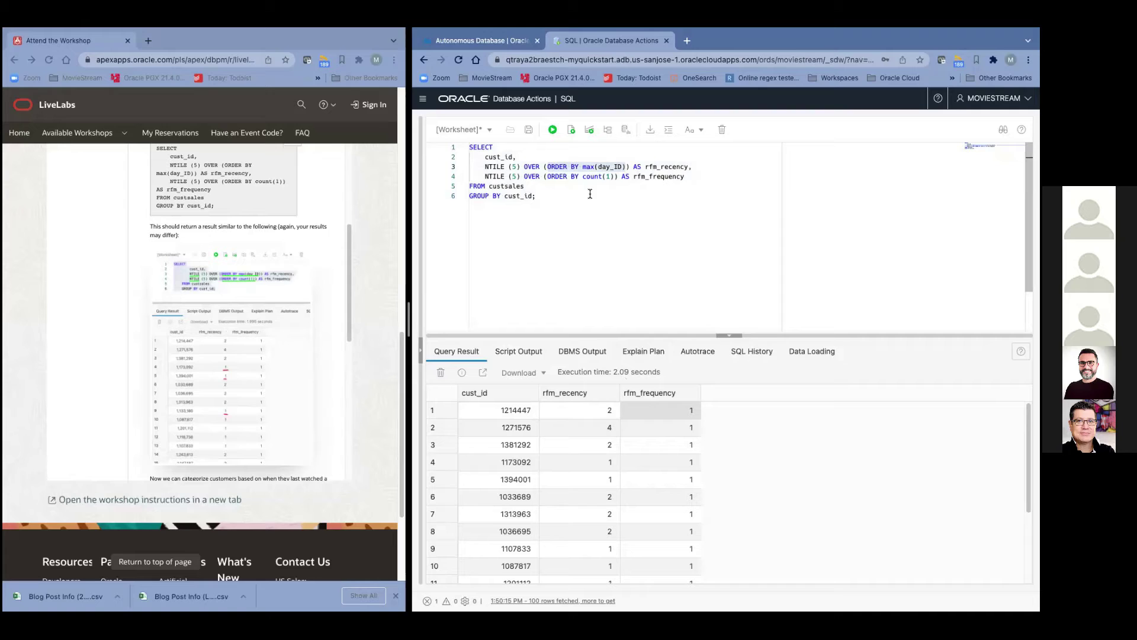
scroll(282, 302, down, 8)
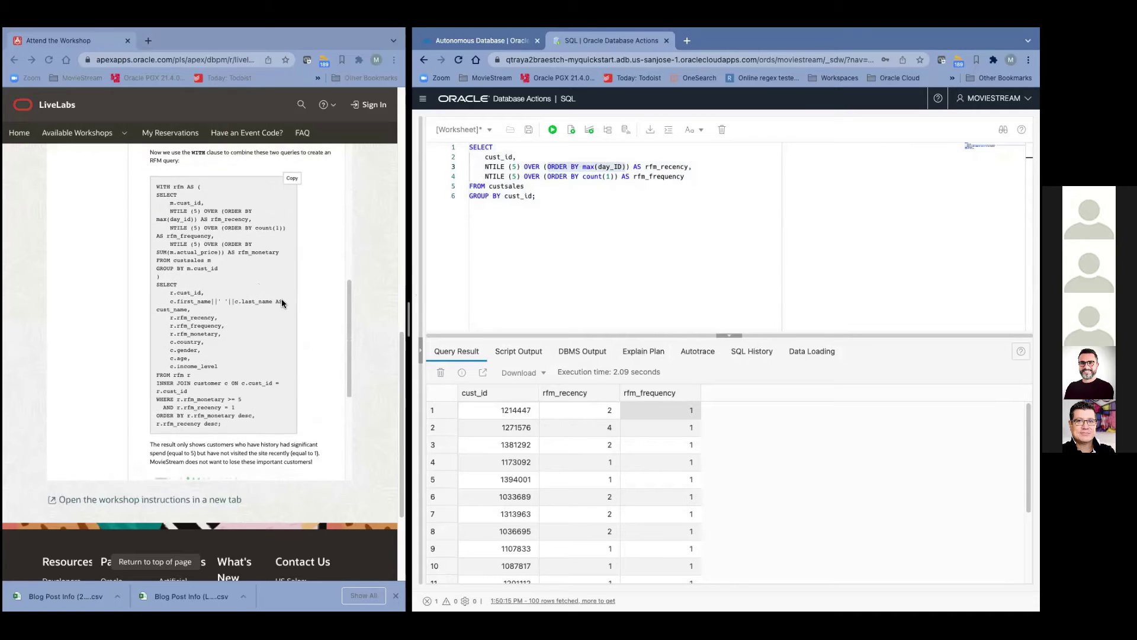
- Paste the WITH rfm query into the cleared worksheet and run it with Ctrl+Enter
click(289, 180)
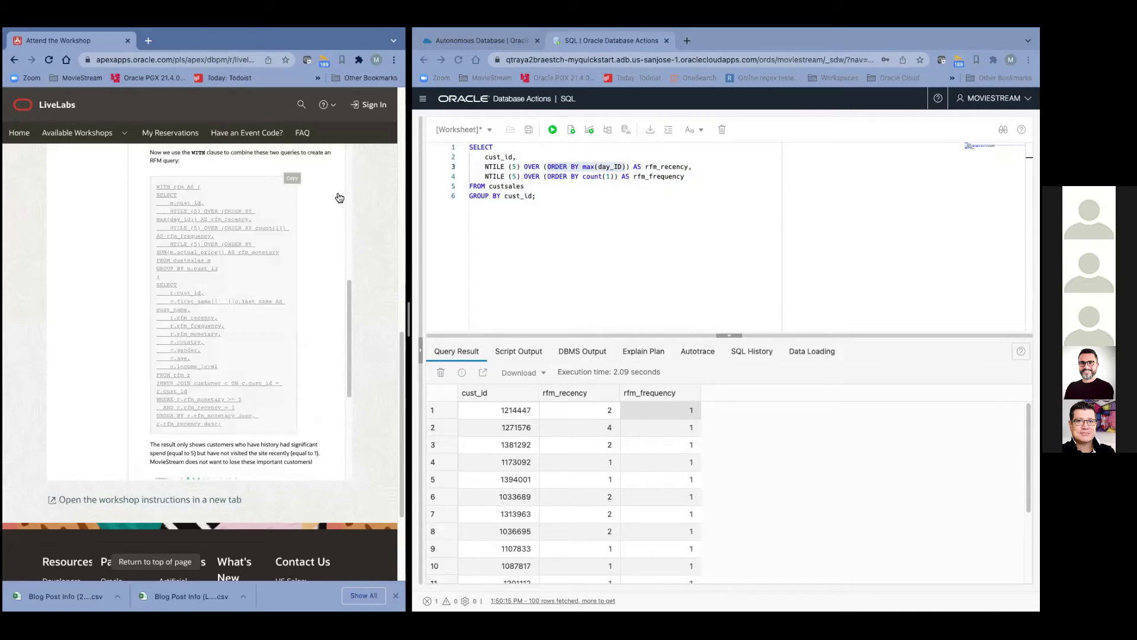
click(478, 220)
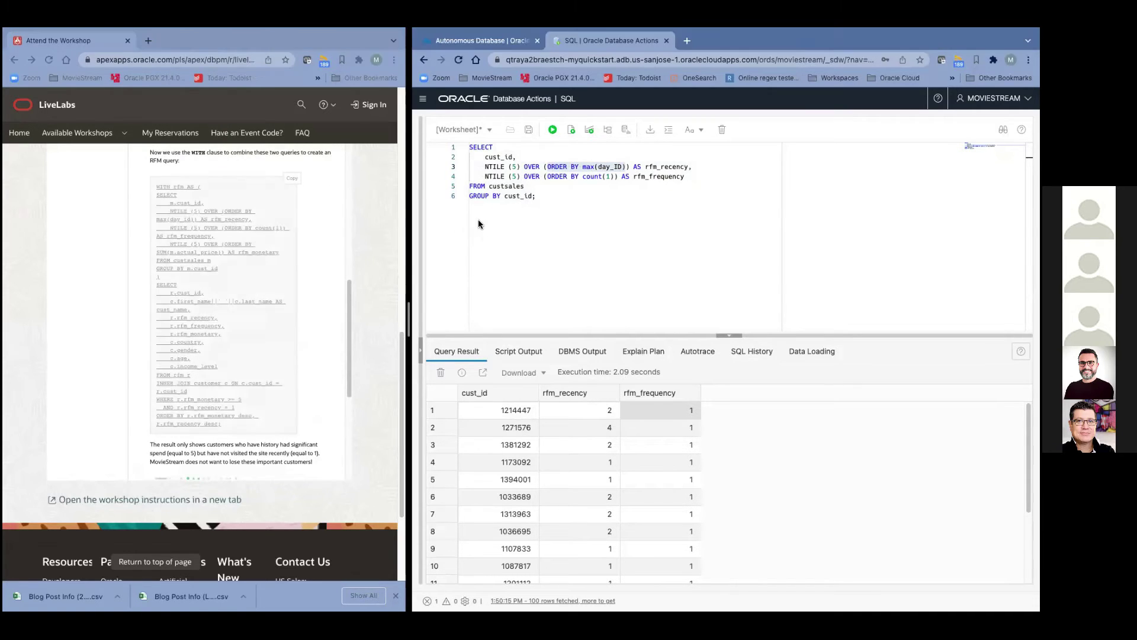
click(722, 129)
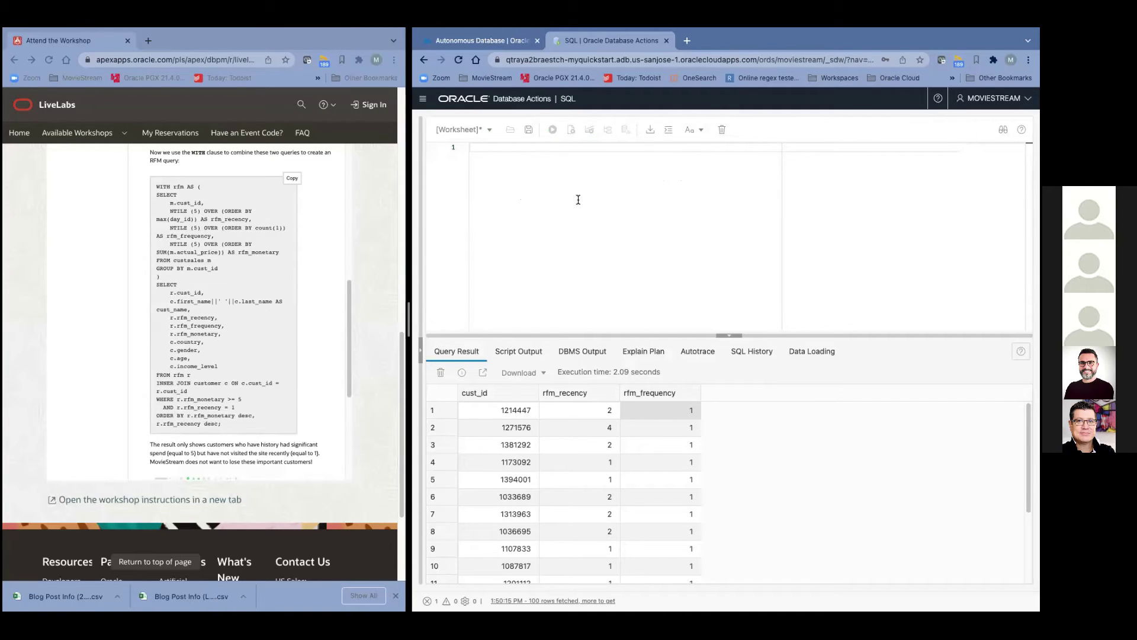
key(ctrl+v)
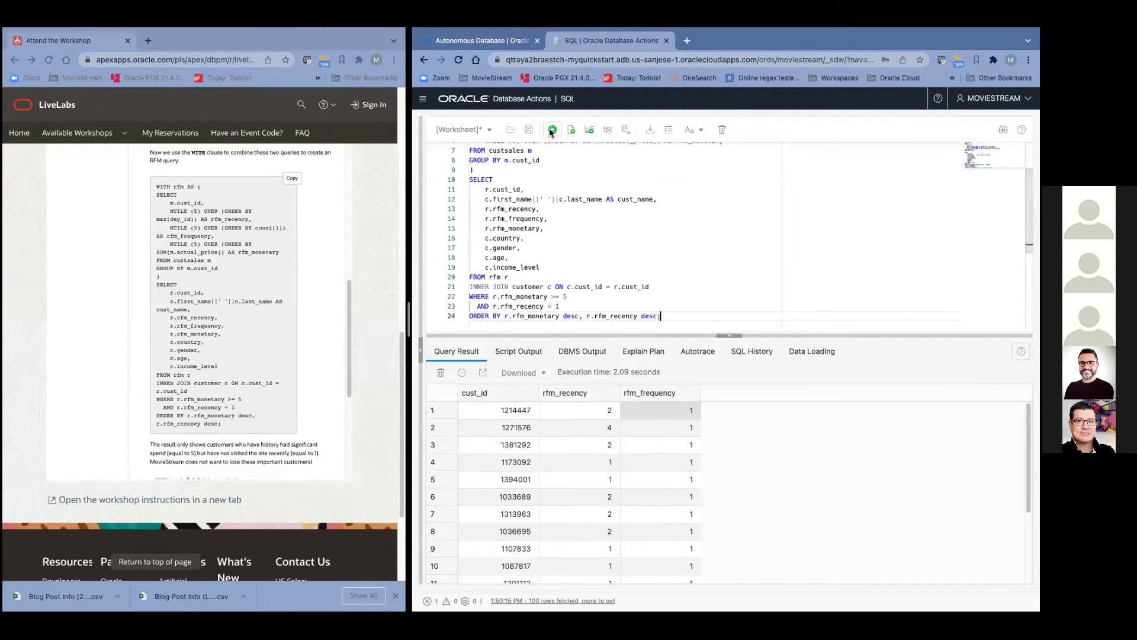
key(ctrl+Return)
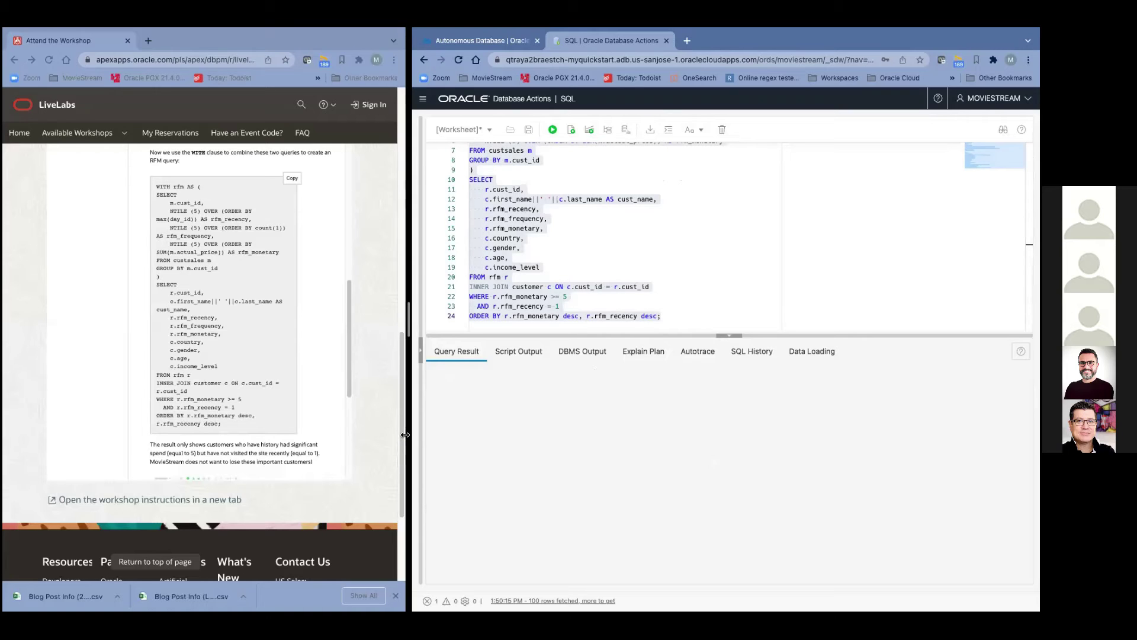
- Enlarge the results and mark the rfm_monetary >= 5 and rfm_recency = 1 conditions
drag(409, 435, 355, 432)
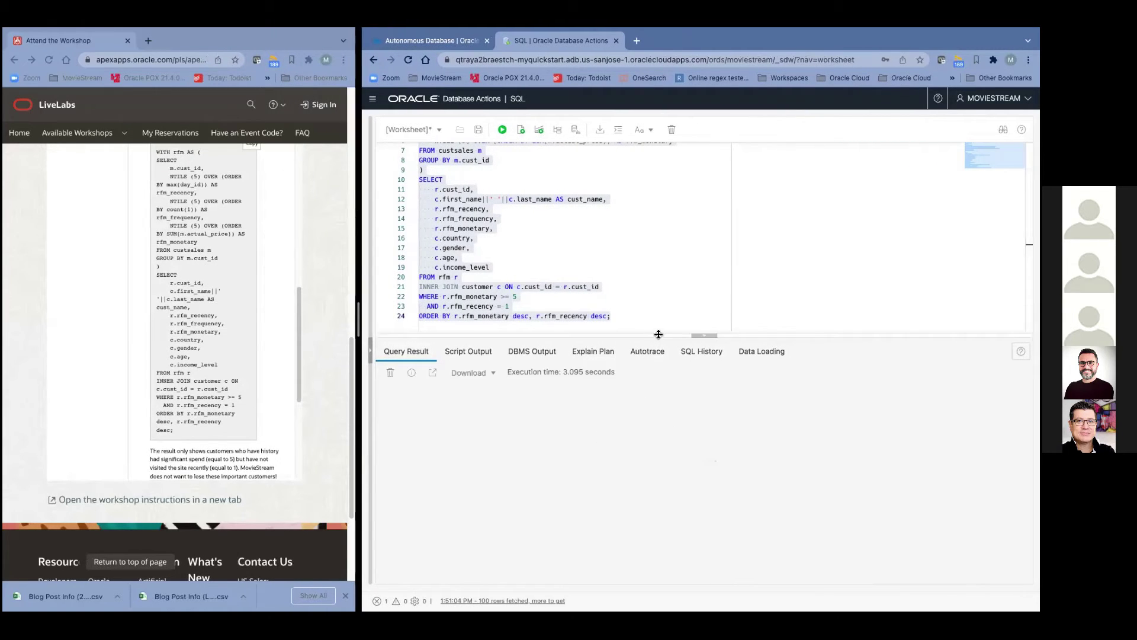
drag(658, 337, 667, 283)
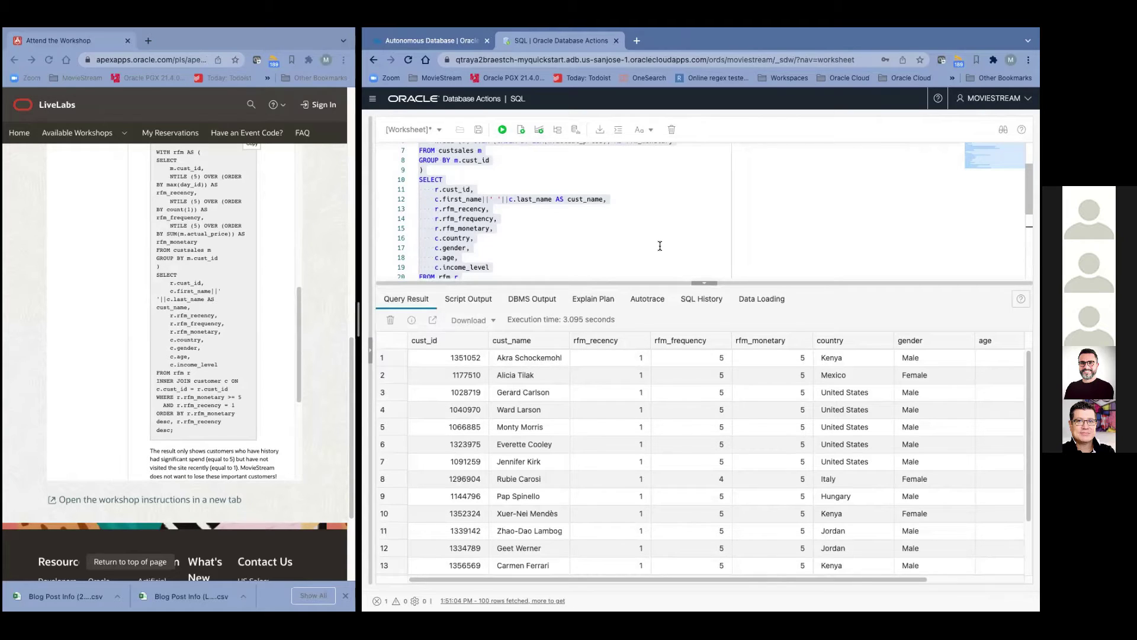
scroll(660, 245, down, 3)
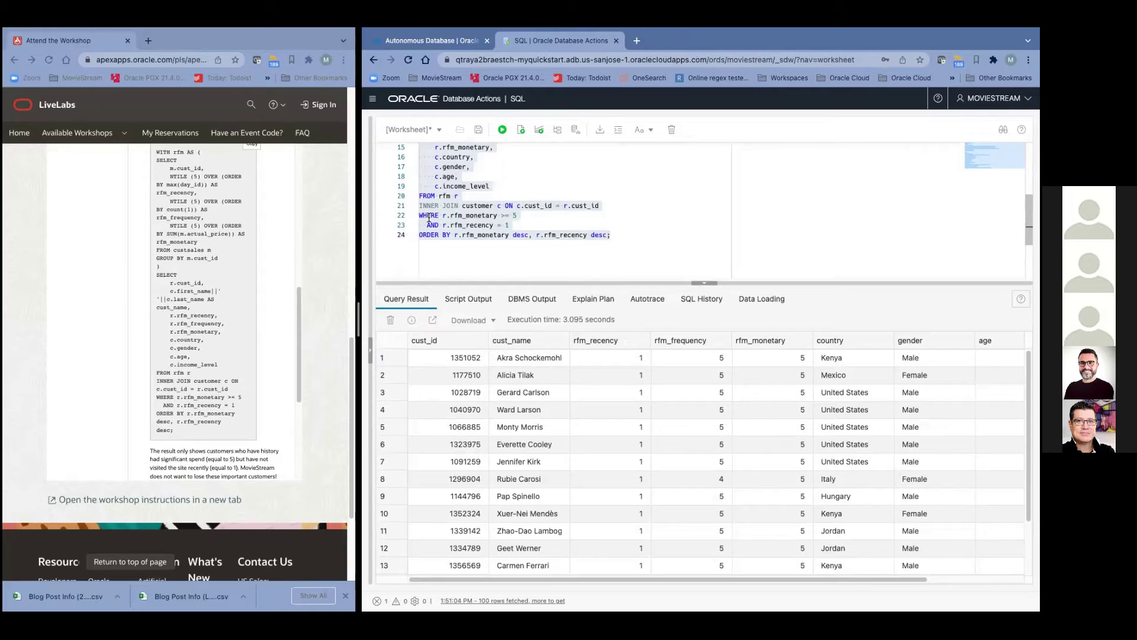
drag(443, 216, 524, 218)
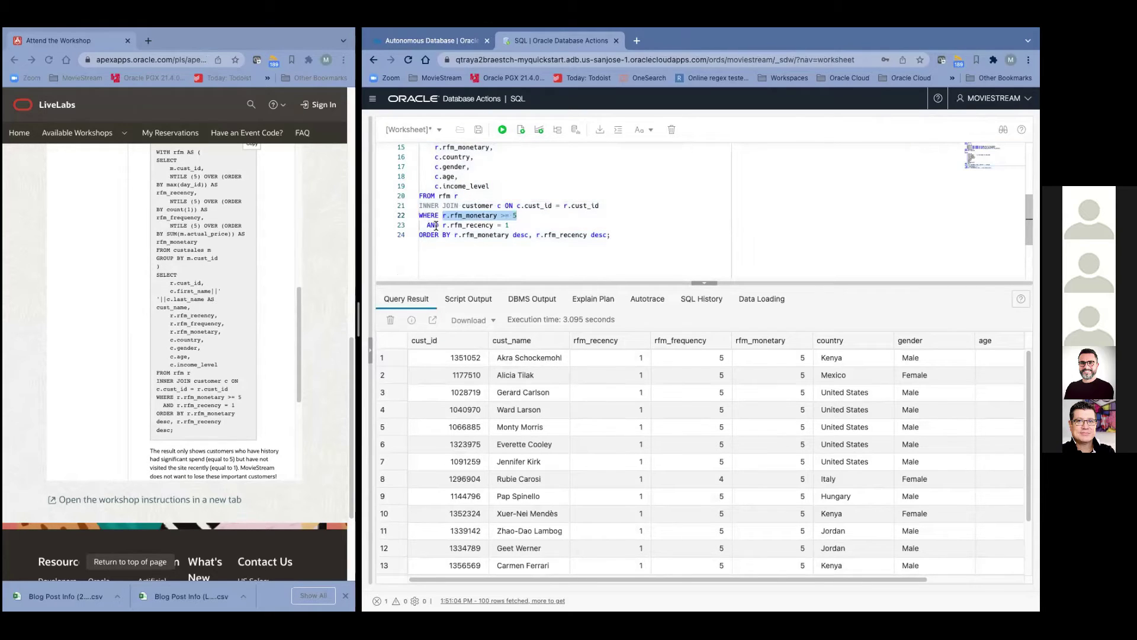
drag(442, 226, 511, 225)
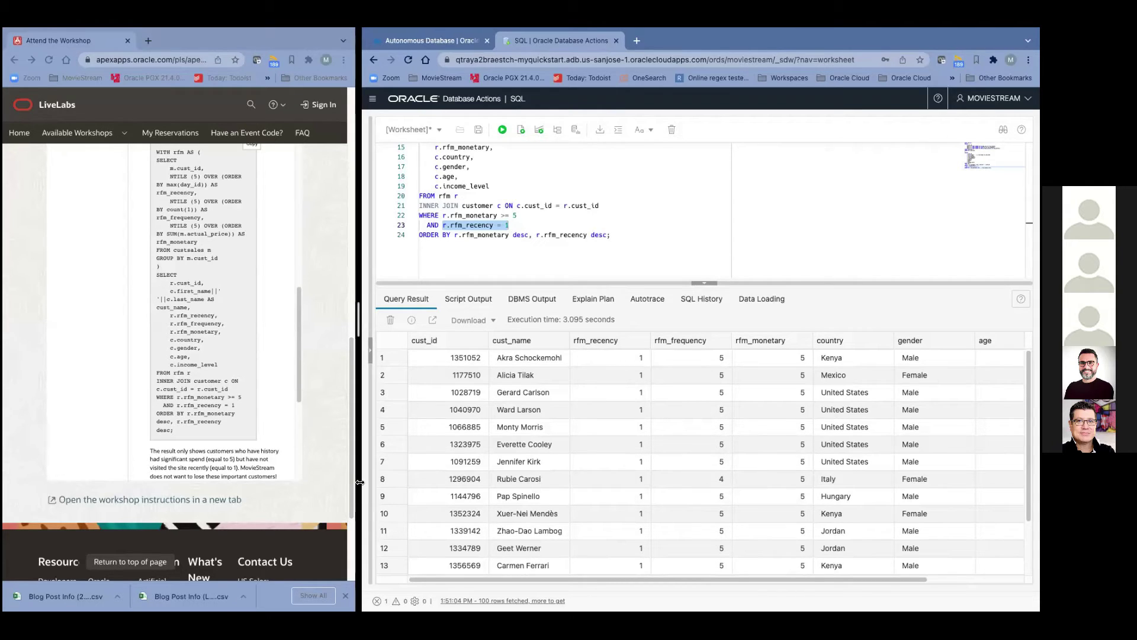
drag(359, 481, 504, 481)
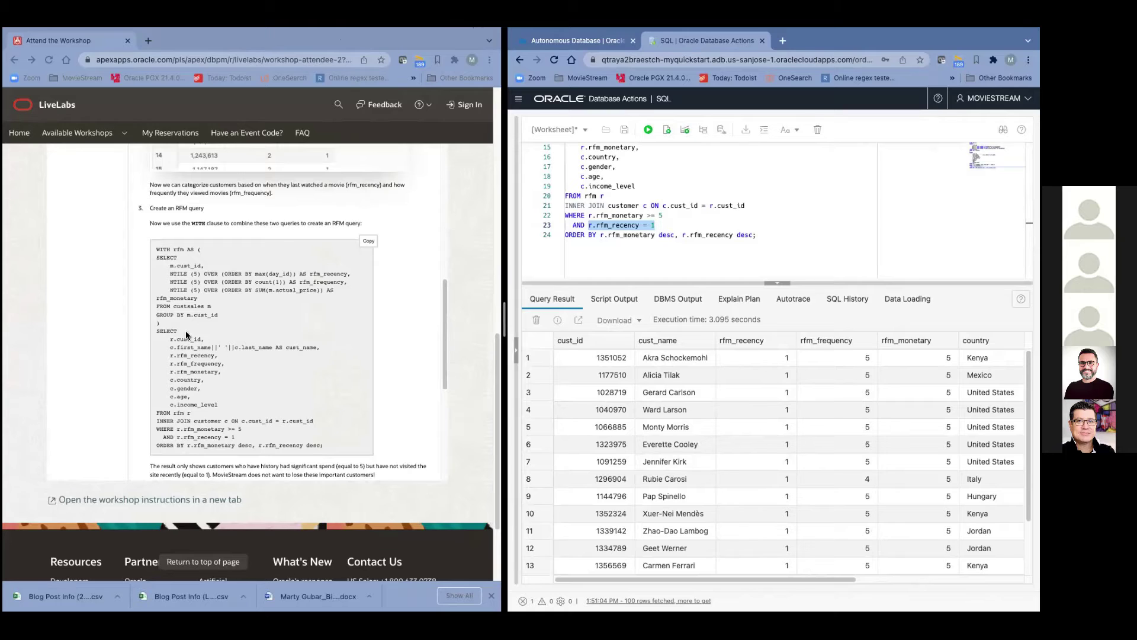
- Open the 'Lab 4: Working with JSON data' instructions in the LiveLabs window
scroll(229, 350, up, 10)
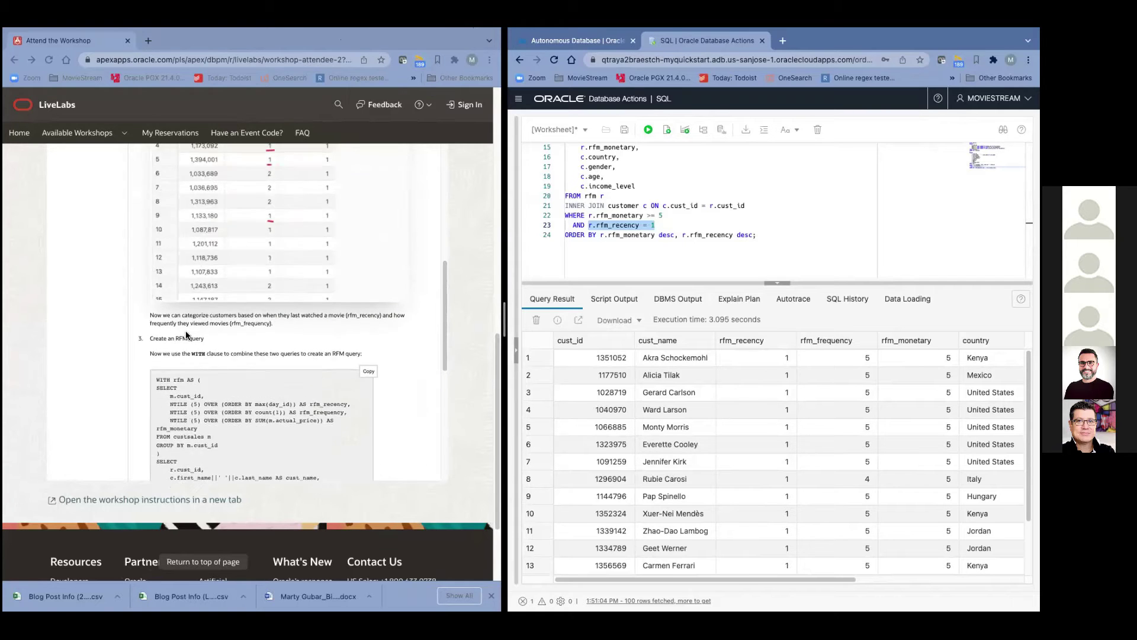
click(499, 375)
drag(492, 396, 478, 309)
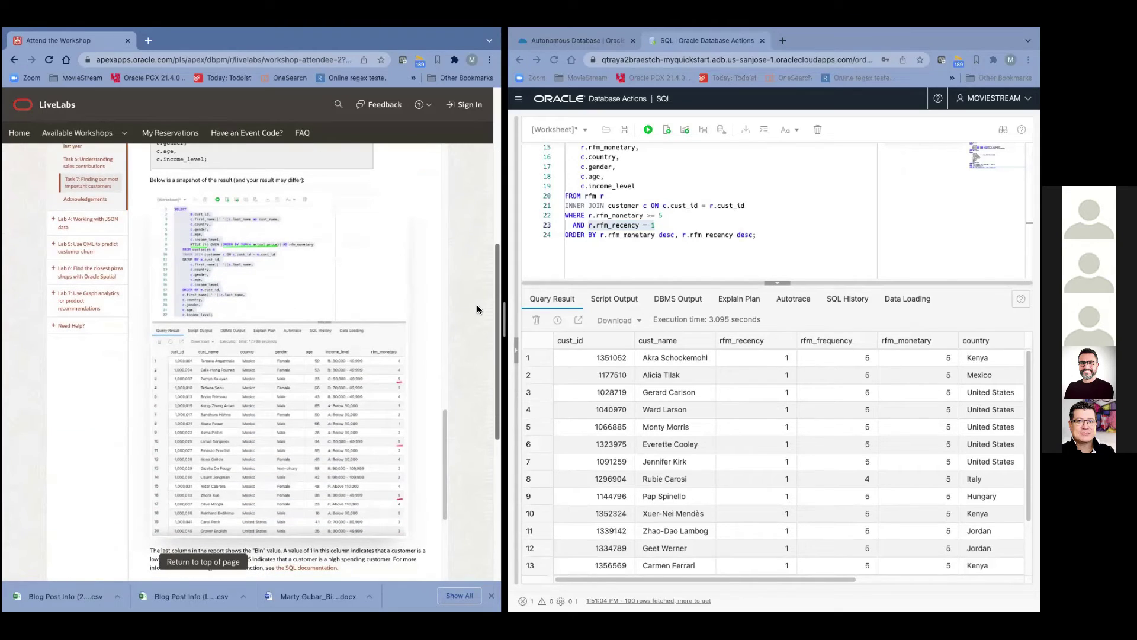
click(85, 226)
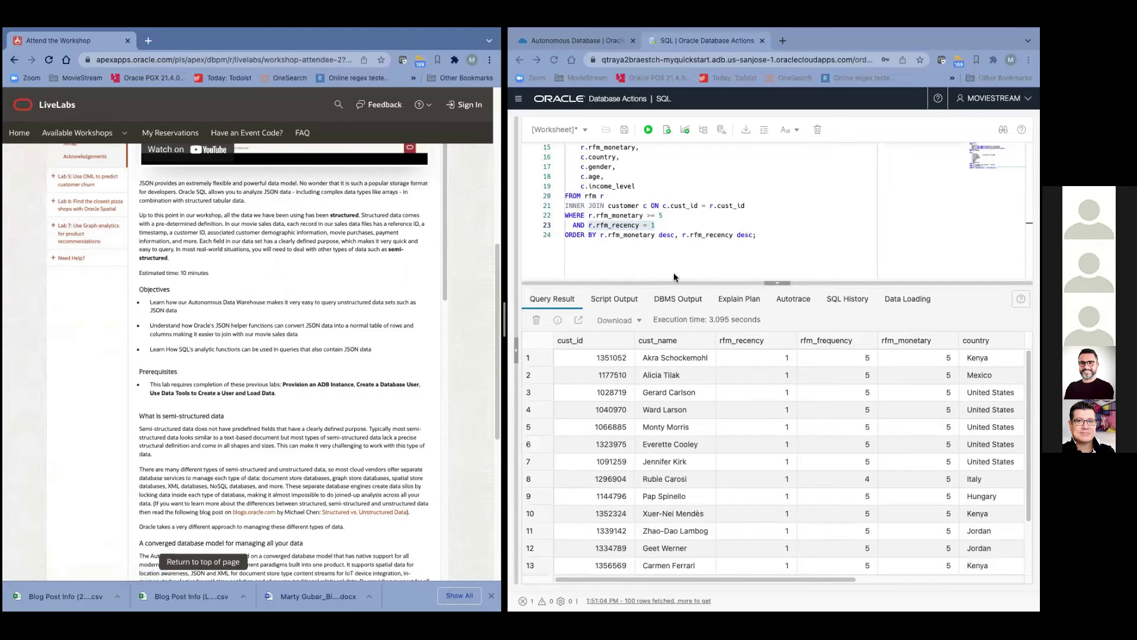
- Clear the RFM query from the SQL worksheet
click(734, 129)
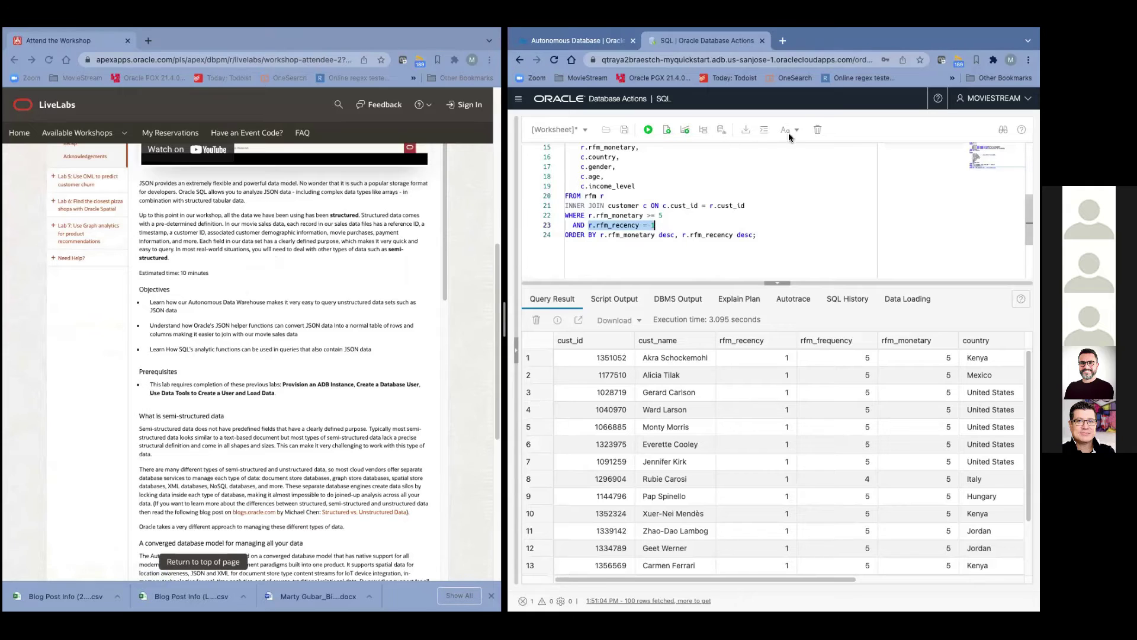
click(818, 130)
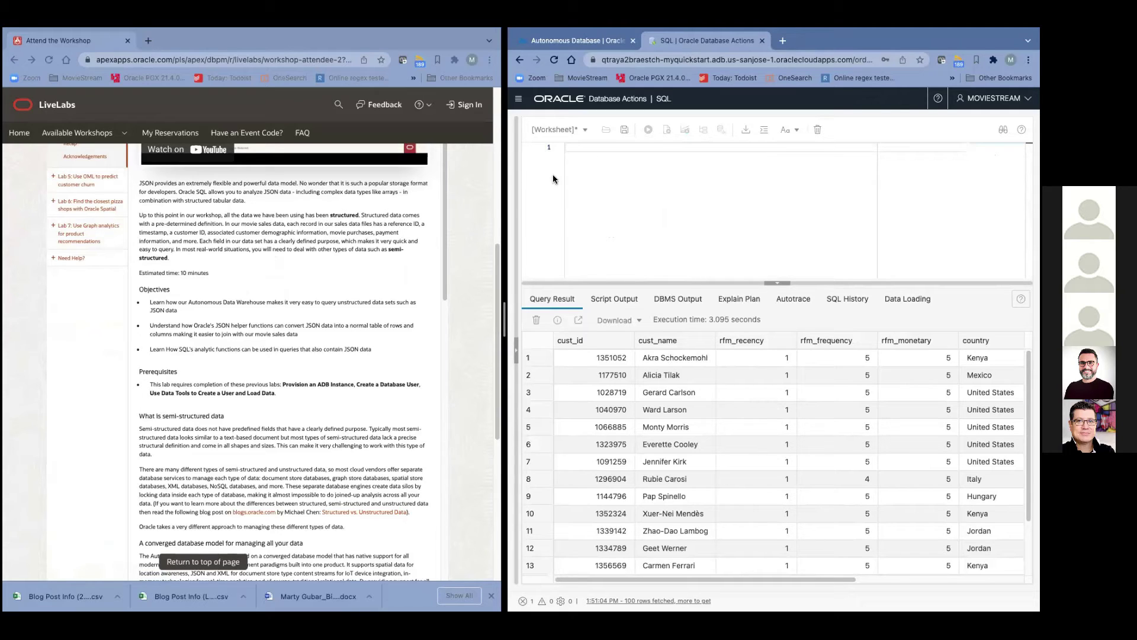
scroll(273, 335, down, 3)
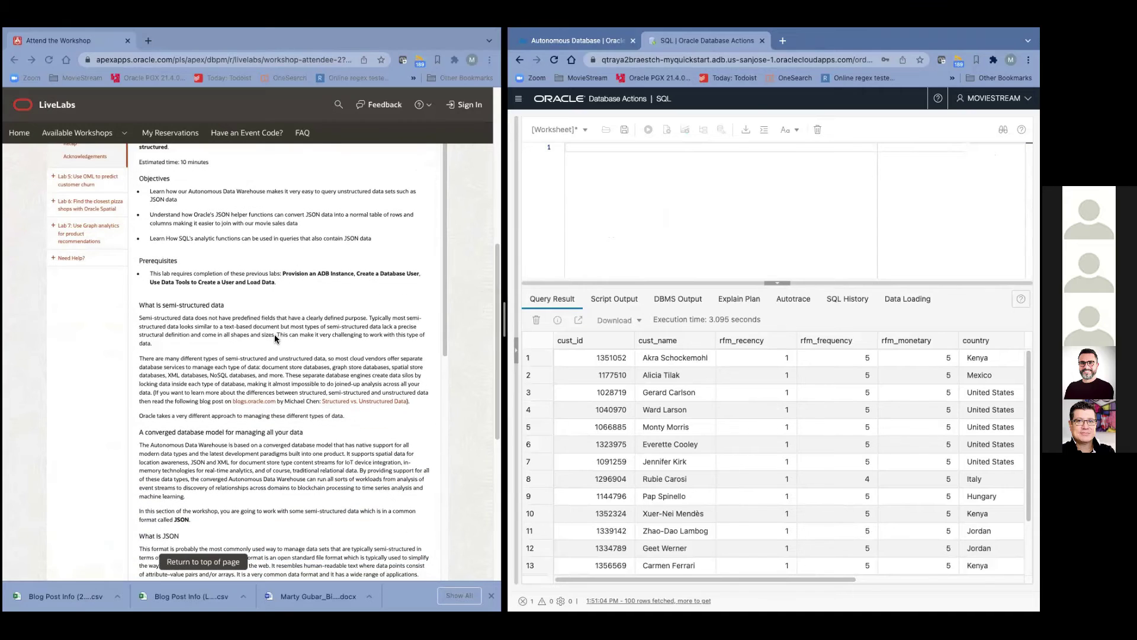
- Enlarge the sample 'Big' movie JSON and read its crew, awards and nominations fields
scroll(275, 339, down, 1)
scroll(276, 337, down, 1)
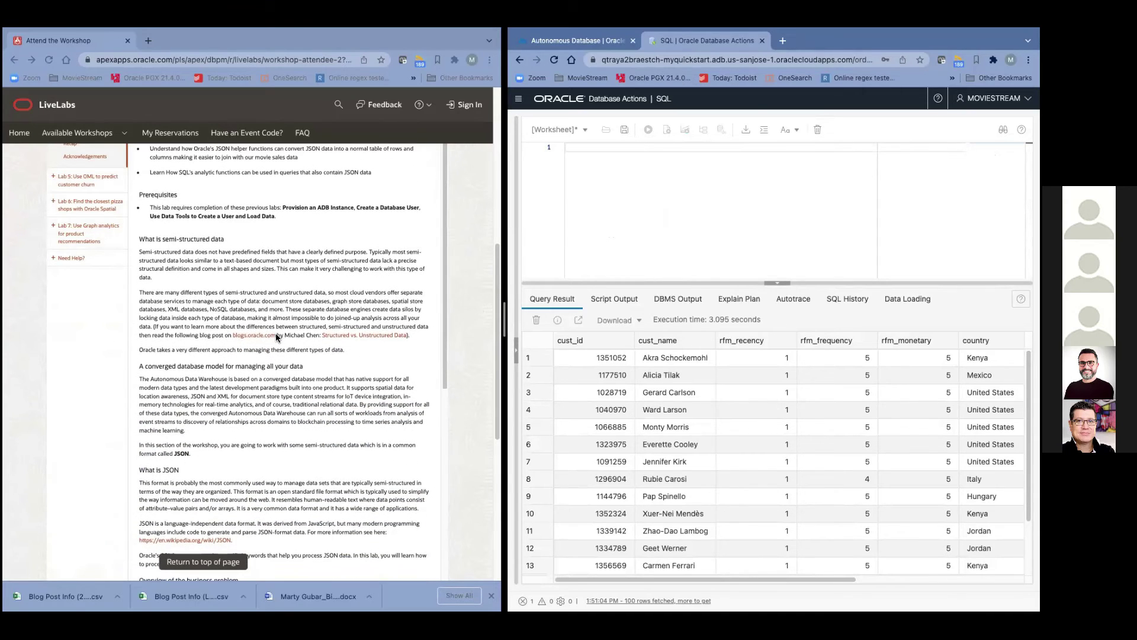
scroll(276, 337, down, 10)
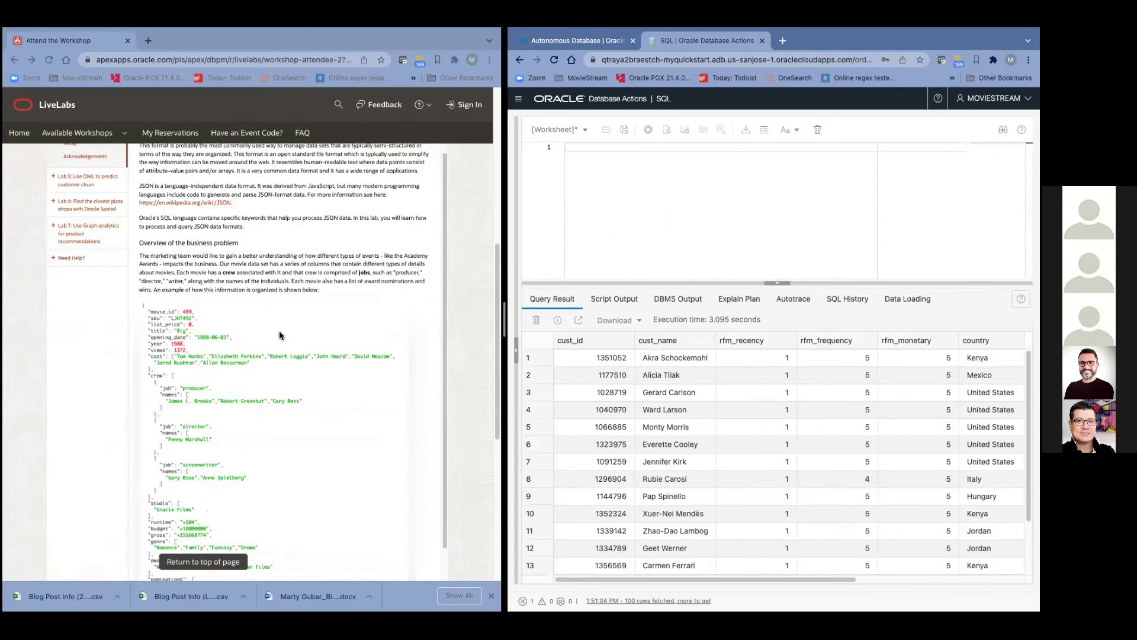
scroll(284, 336, down, 2)
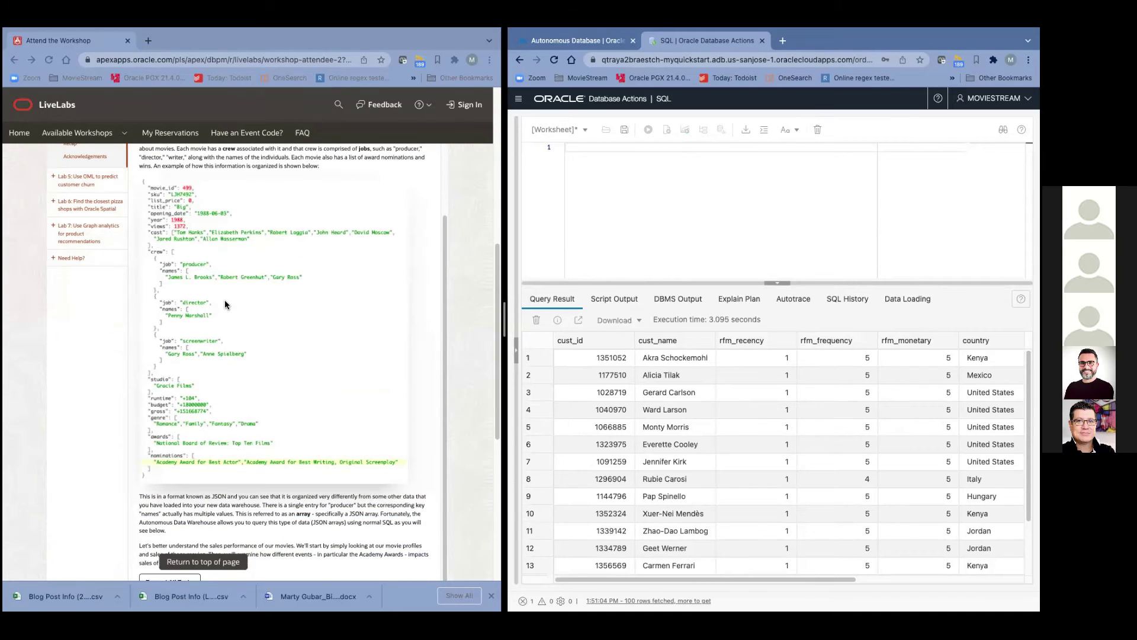
click(229, 301)
click(229, 301)
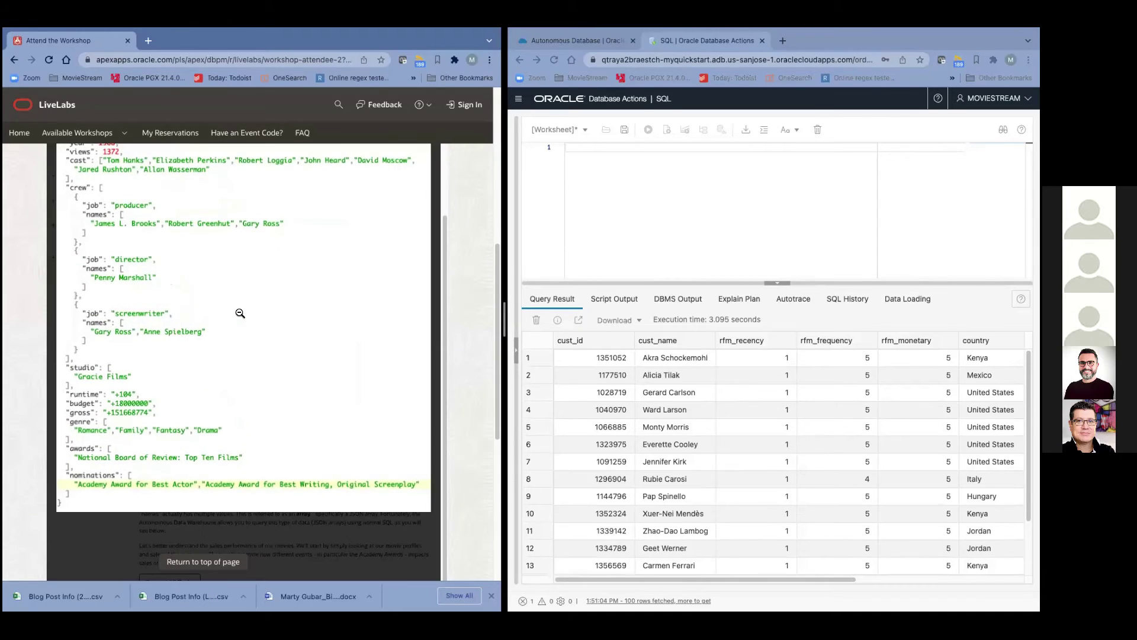
drag(498, 336, 505, 308)
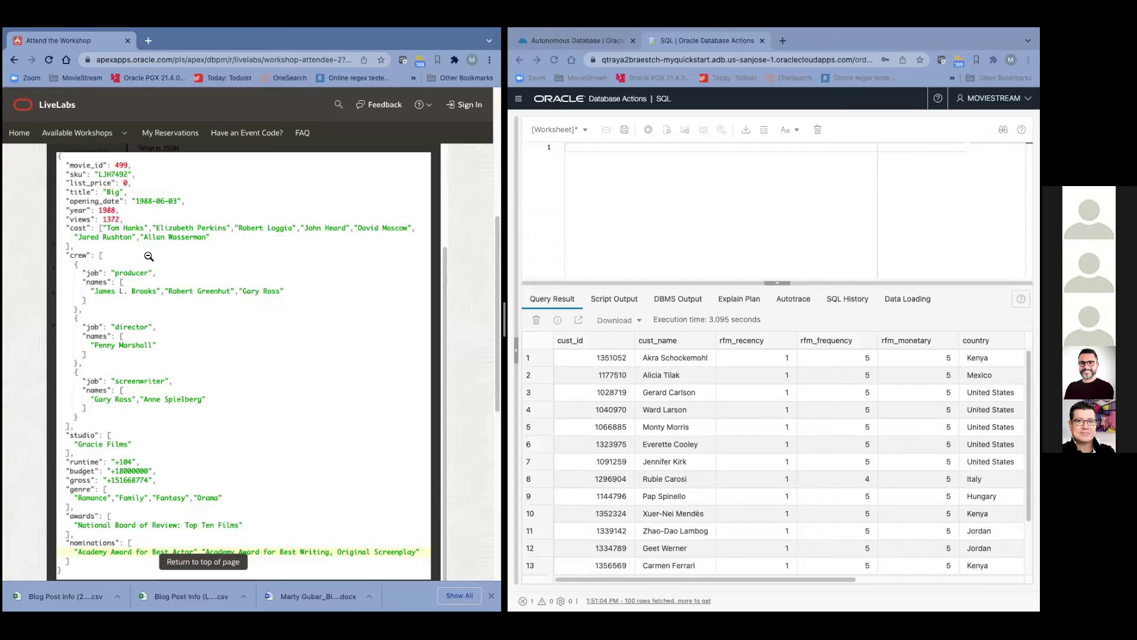
scroll(466, 294, down, 5)
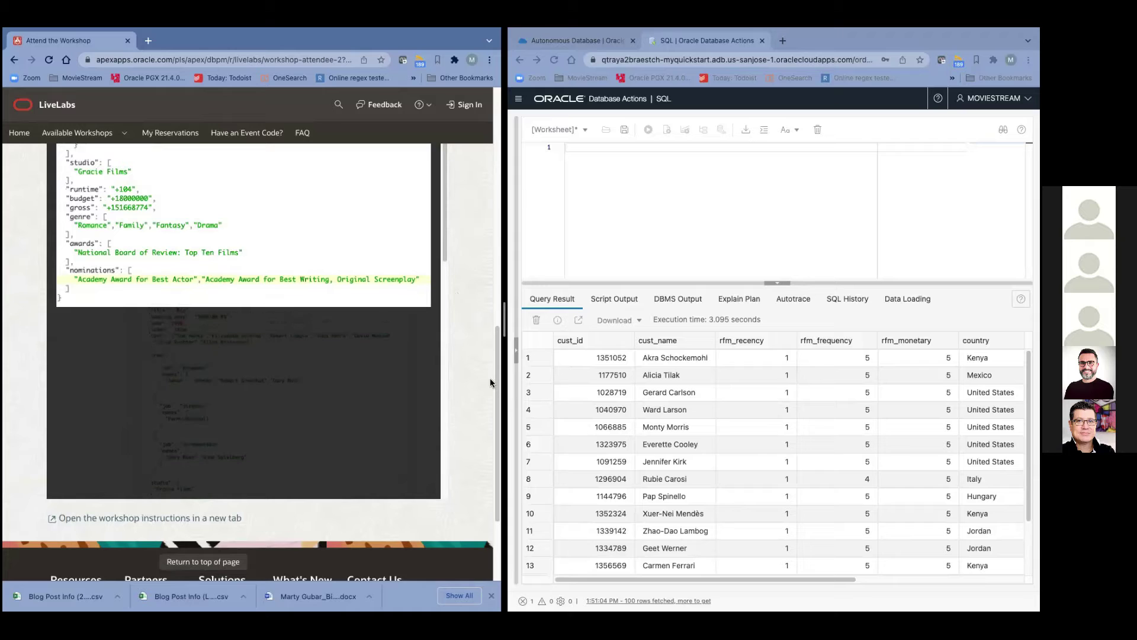
scroll(489, 378, up, 6)
scroll(488, 240, up, 3)
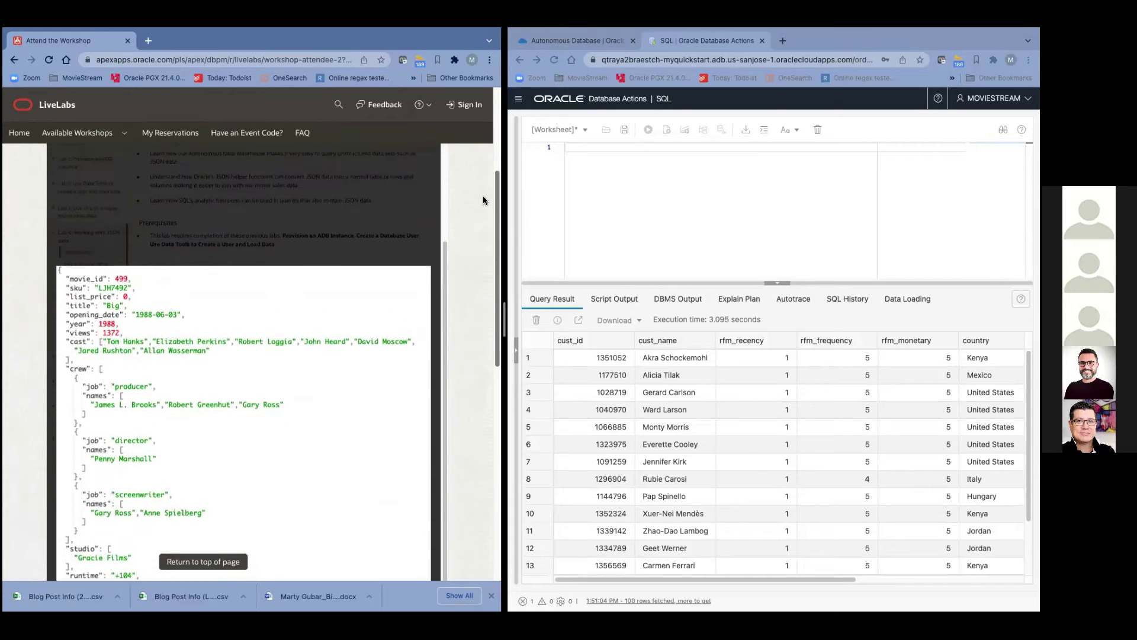
- Close the enlarged JSON example and expand Task 1 'Review JSON movie data'
click(413, 193)
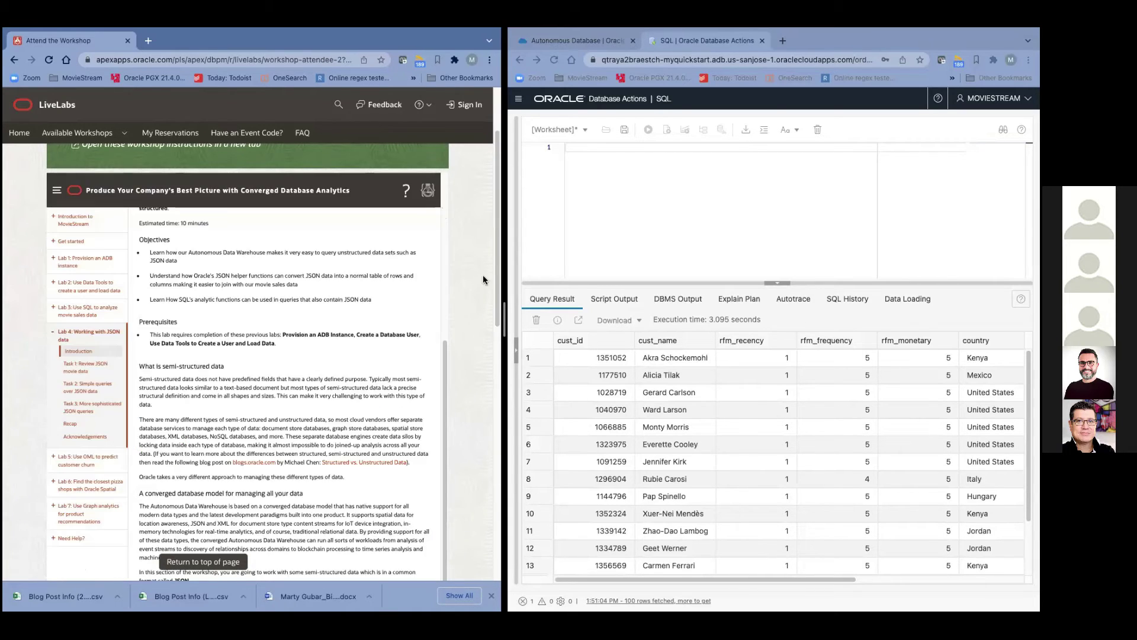
scroll(355, 351, down, 2)
scroll(353, 350, down, 6)
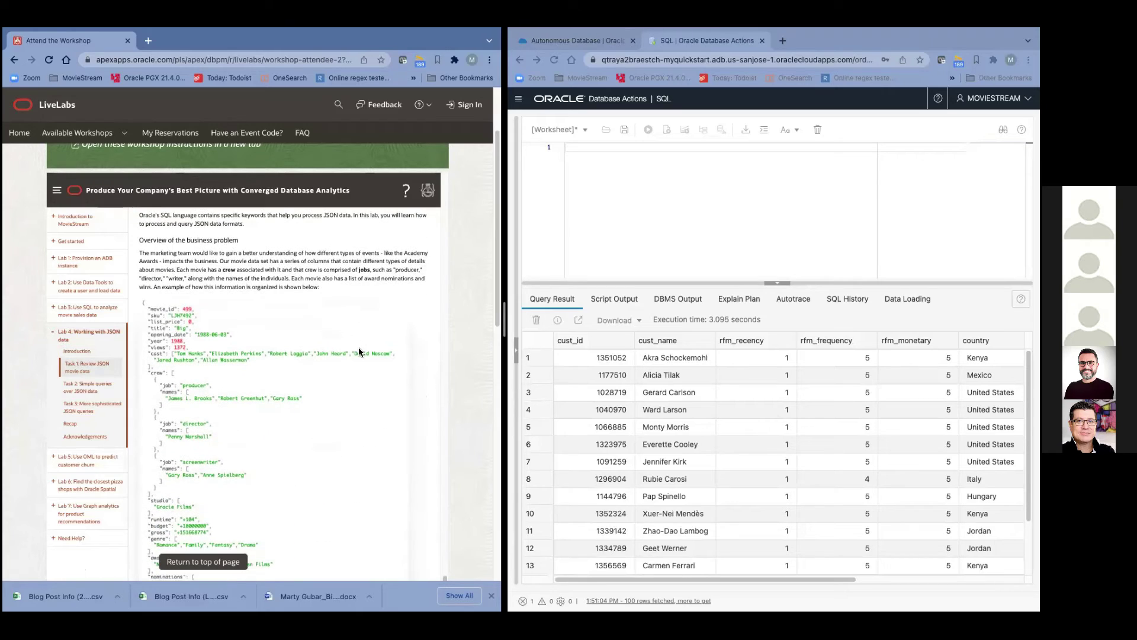
scroll(497, 361, down, 2)
scroll(501, 371, down, 6)
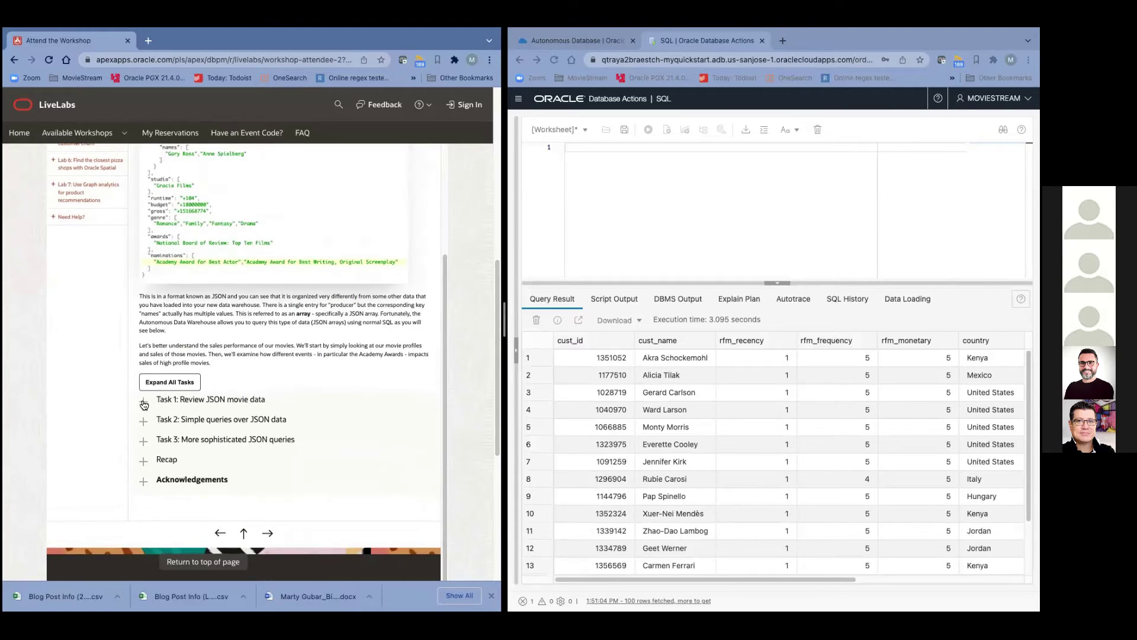
click(142, 401)
scroll(324, 368, down, 5)
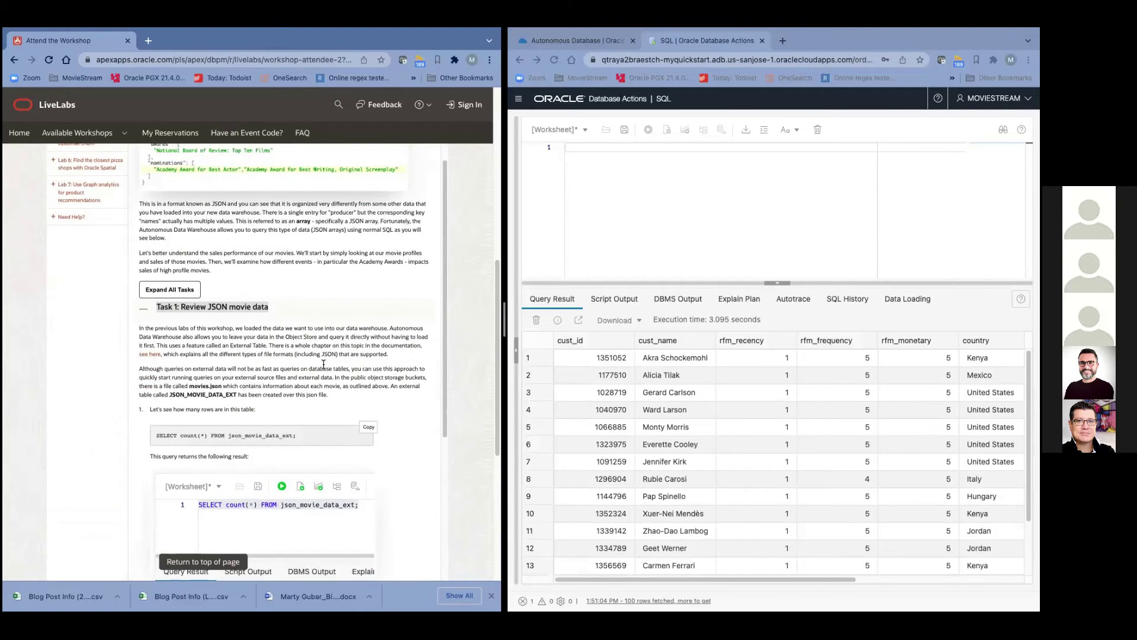
scroll(324, 363, down, 1)
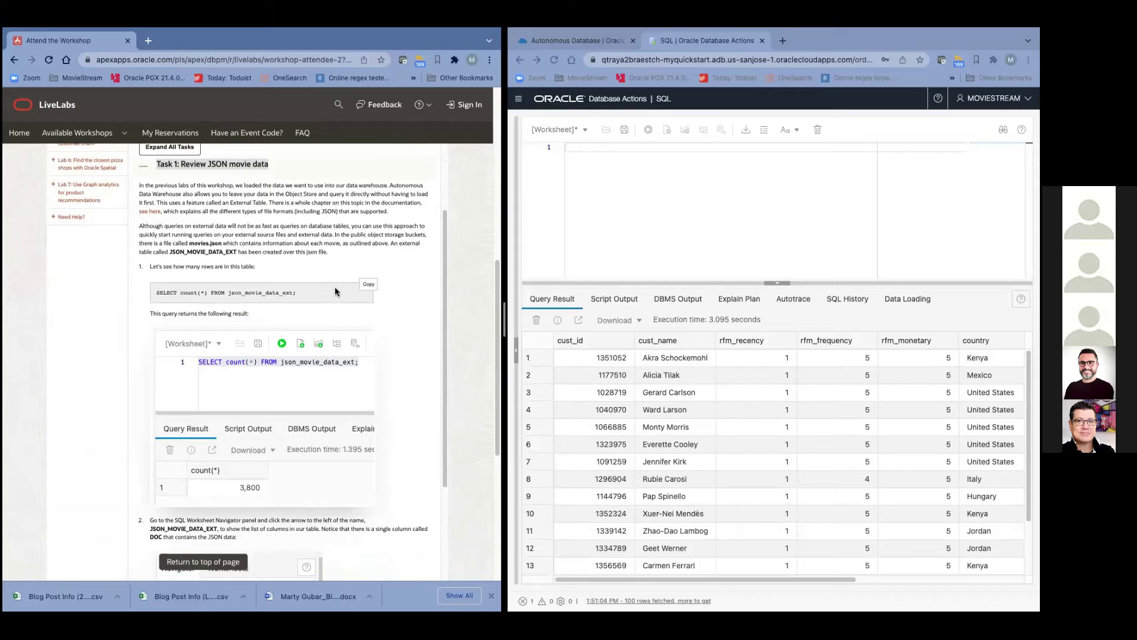
- Paste and run the json_movie_data_ext row-count query, returning 3800
click(366, 284)
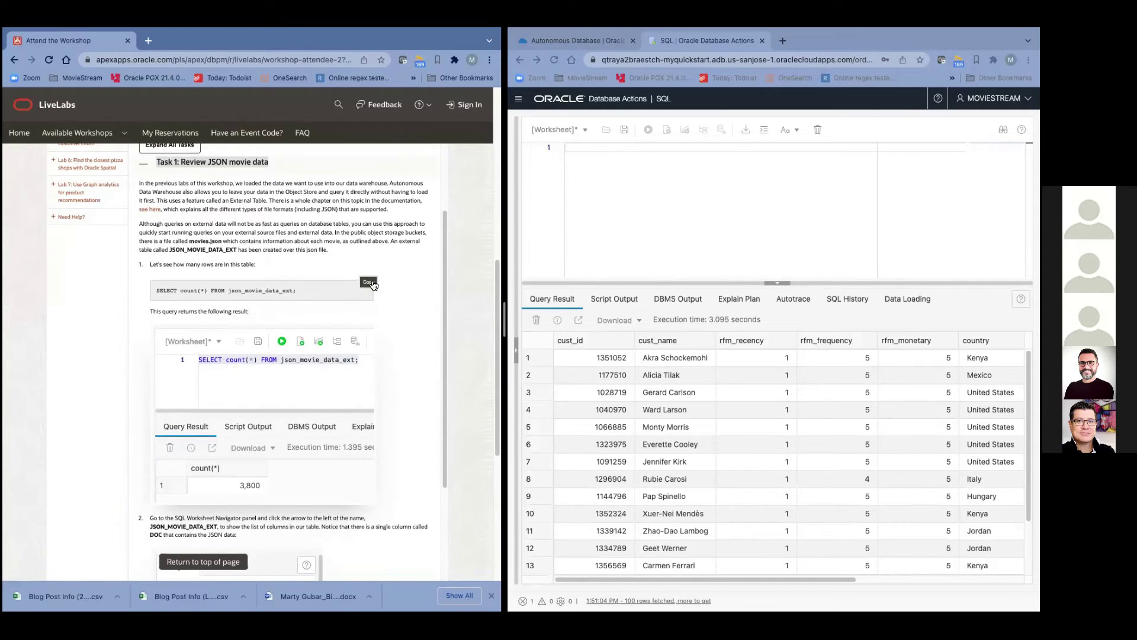
click(583, 209)
key(ctrl+v)
click(648, 129)
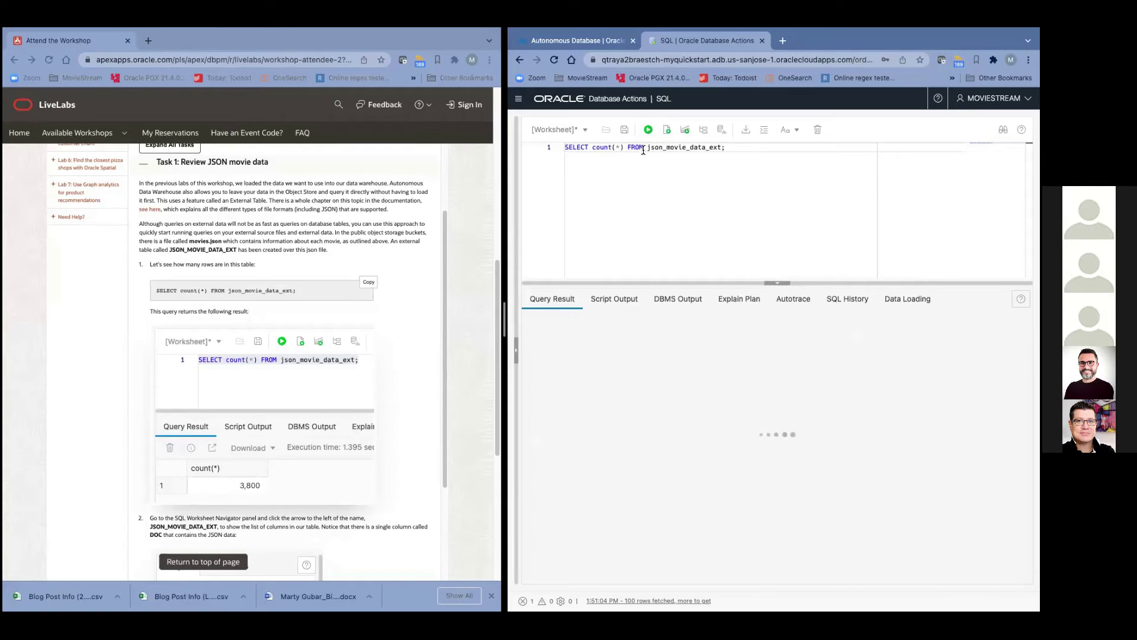
drag(643, 149, 725, 147)
click(730, 147)
drag(729, 147, 640, 148)
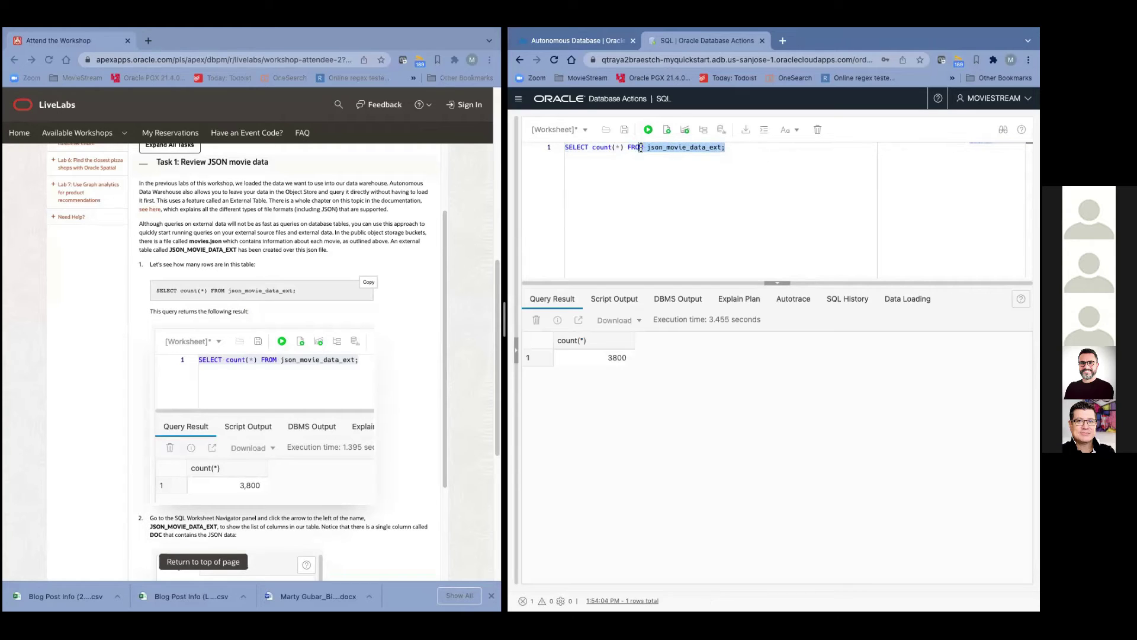
- Copy the 'SELECT * FROM json_movie_data_ext WHERE rownum < 10' query from the instructions
scroll(247, 333, down, 3)
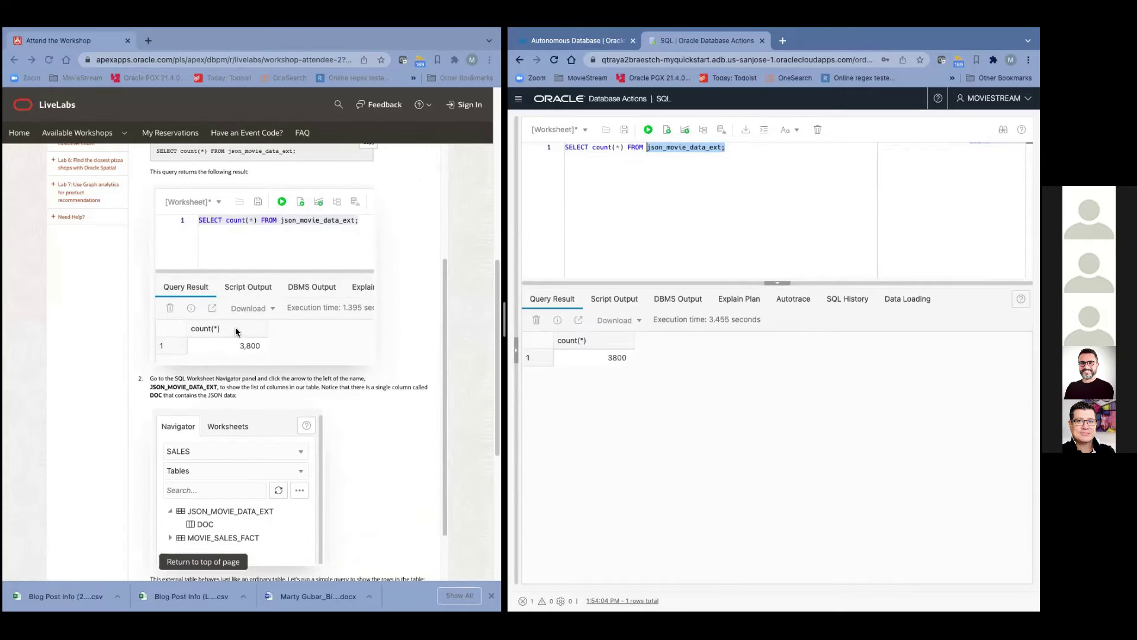
scroll(236, 327, down, 1)
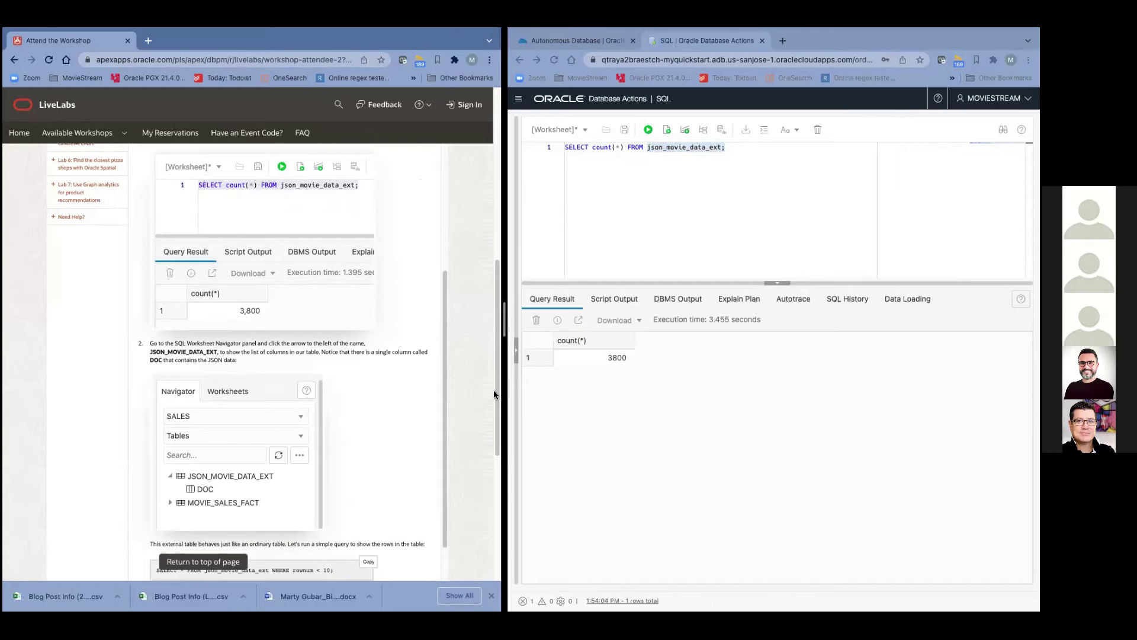
drag(497, 388, 496, 449)
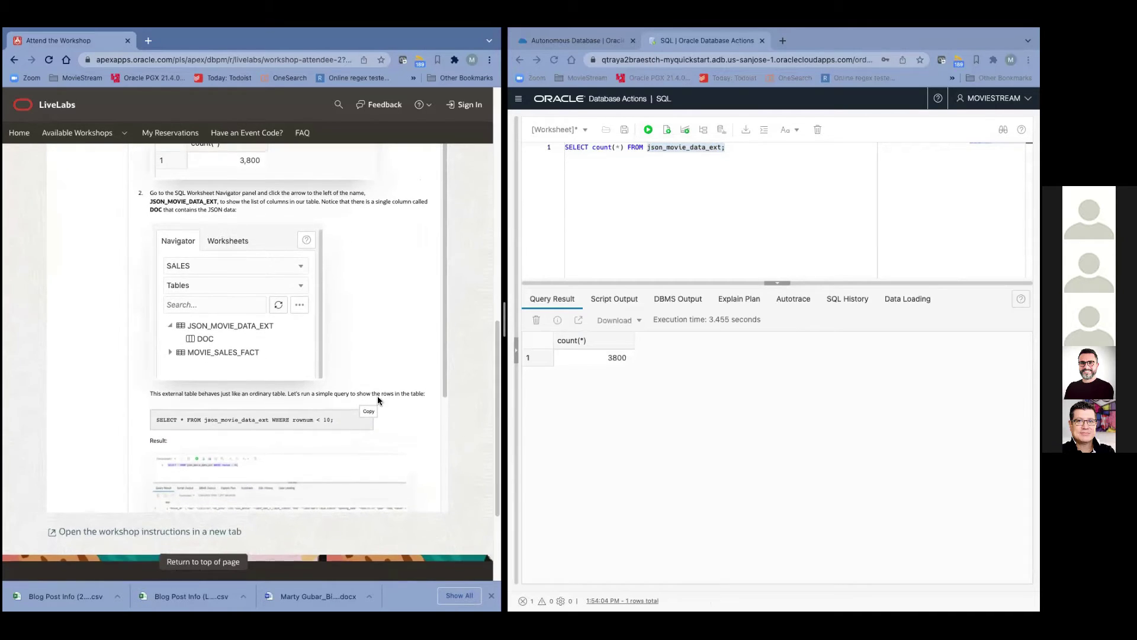
click(369, 409)
- Run the rownum < 10 query over the count query and widen the doc column
drag(730, 147, 499, 141)
key(ctrl+v)
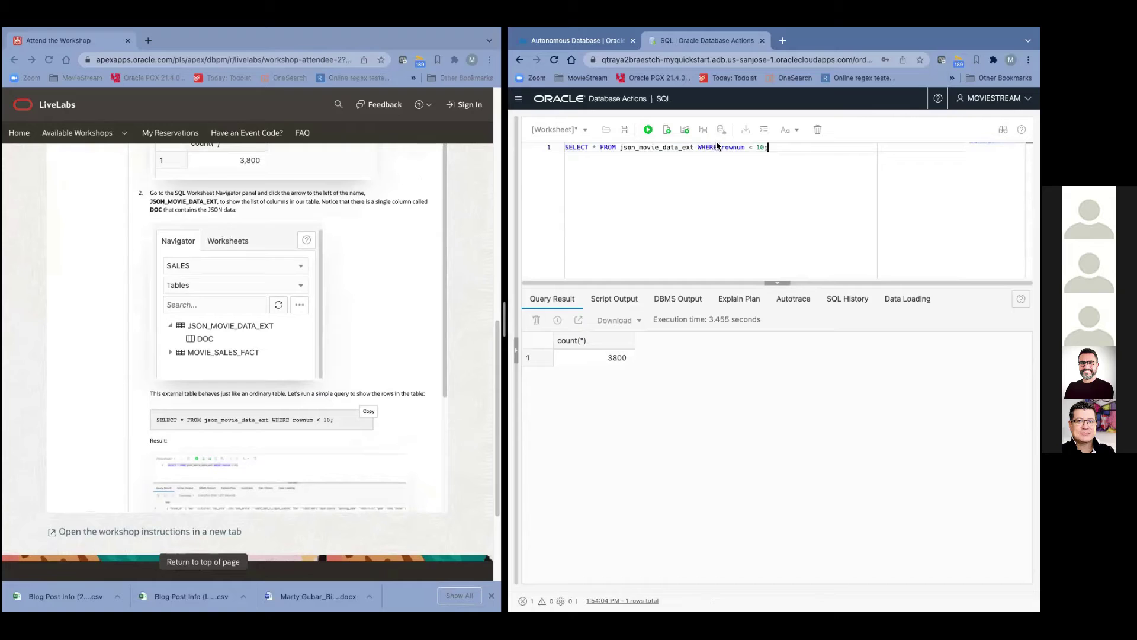
click(647, 129)
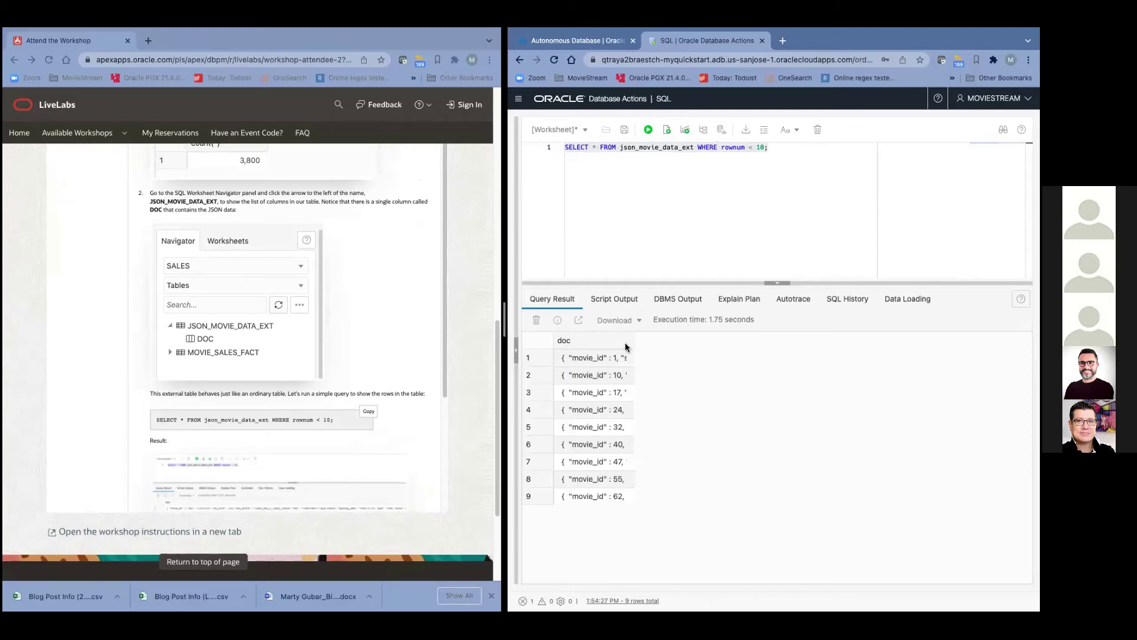
drag(632, 341, 988, 341)
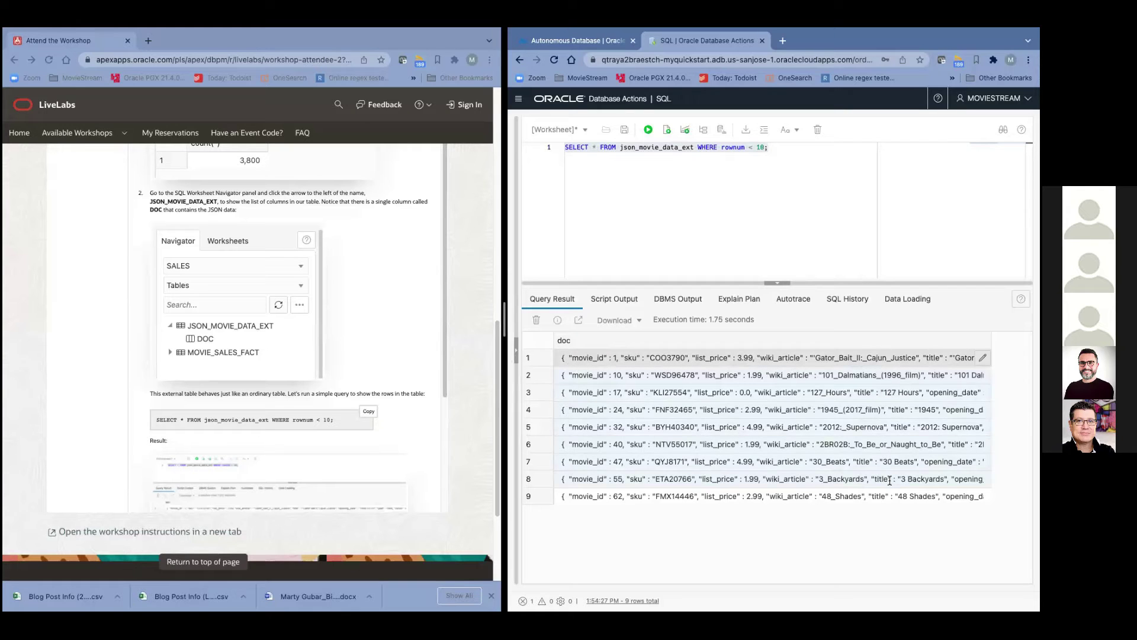
- Expand Task 2 'Simple queries over JSON data' in the instructions
click(442, 342)
scroll(446, 345, down, 5)
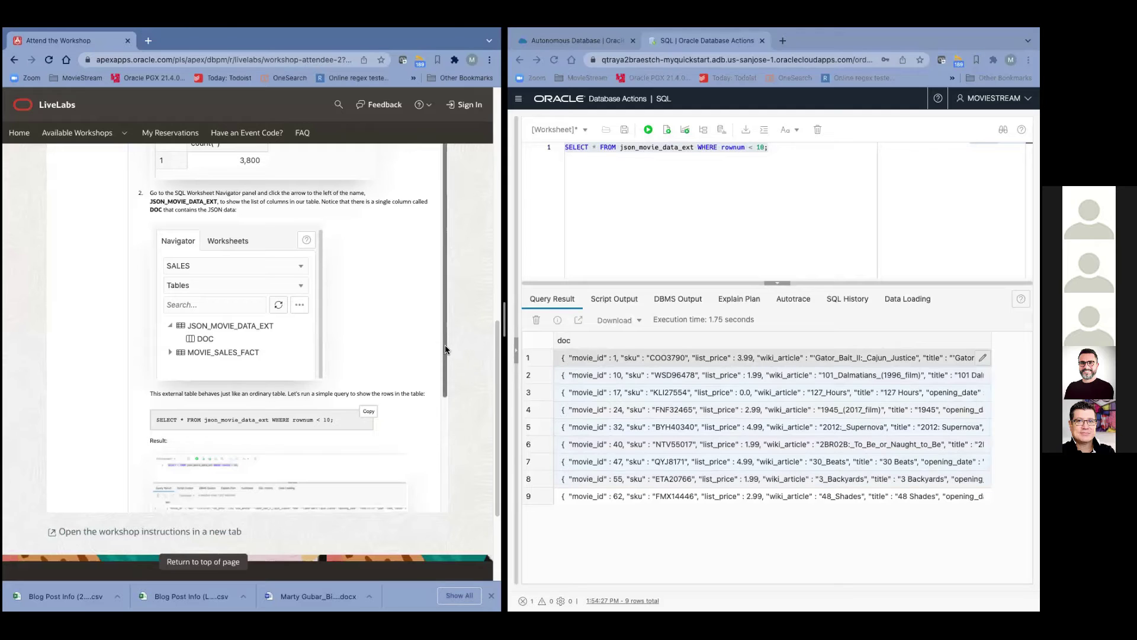
scroll(448, 403, down, 5)
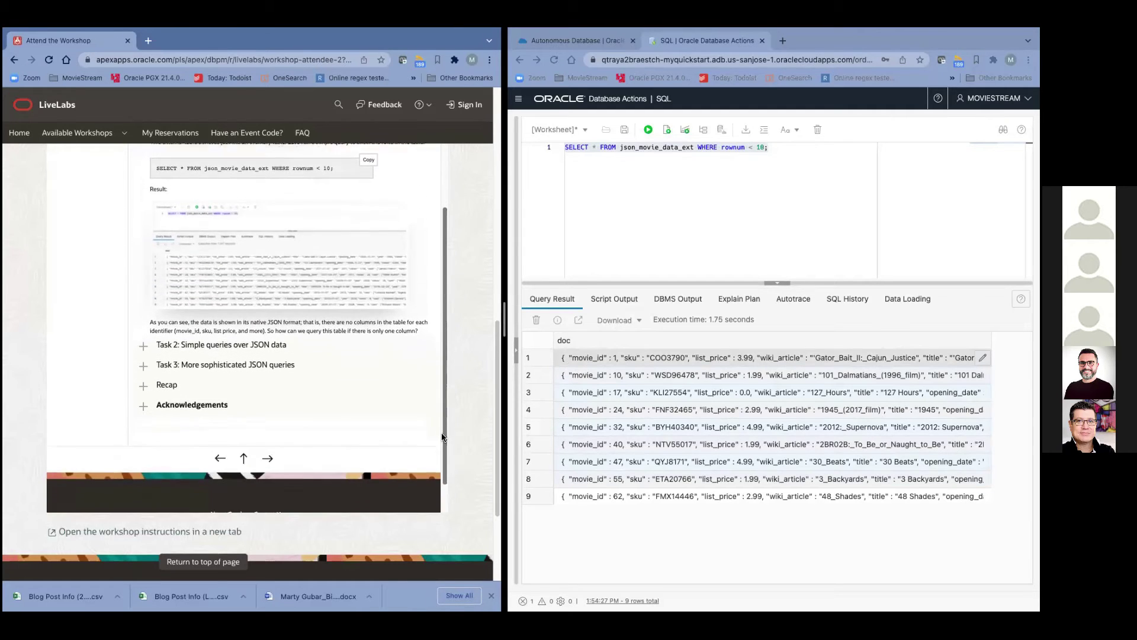
scroll(436, 454, down, 1)
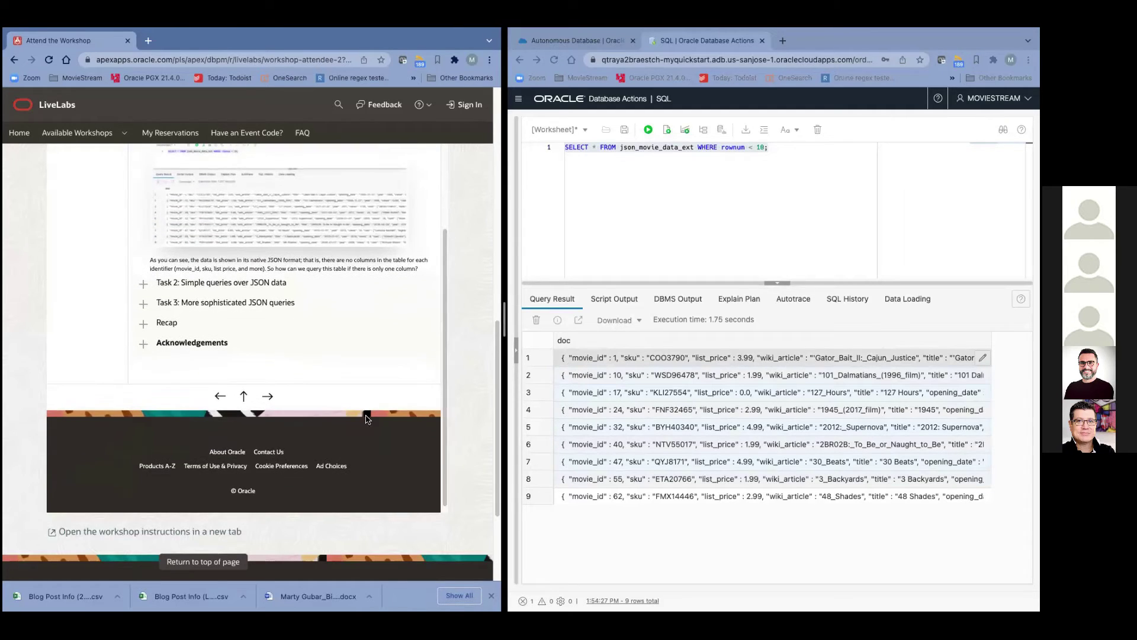
click(142, 286)
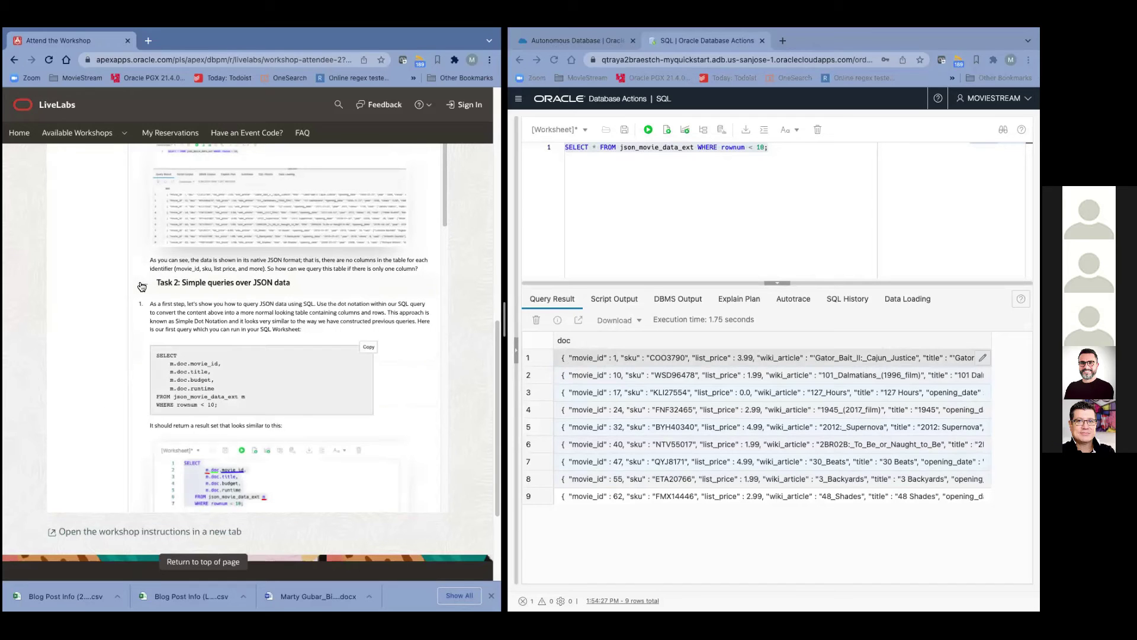
click(612, 223)
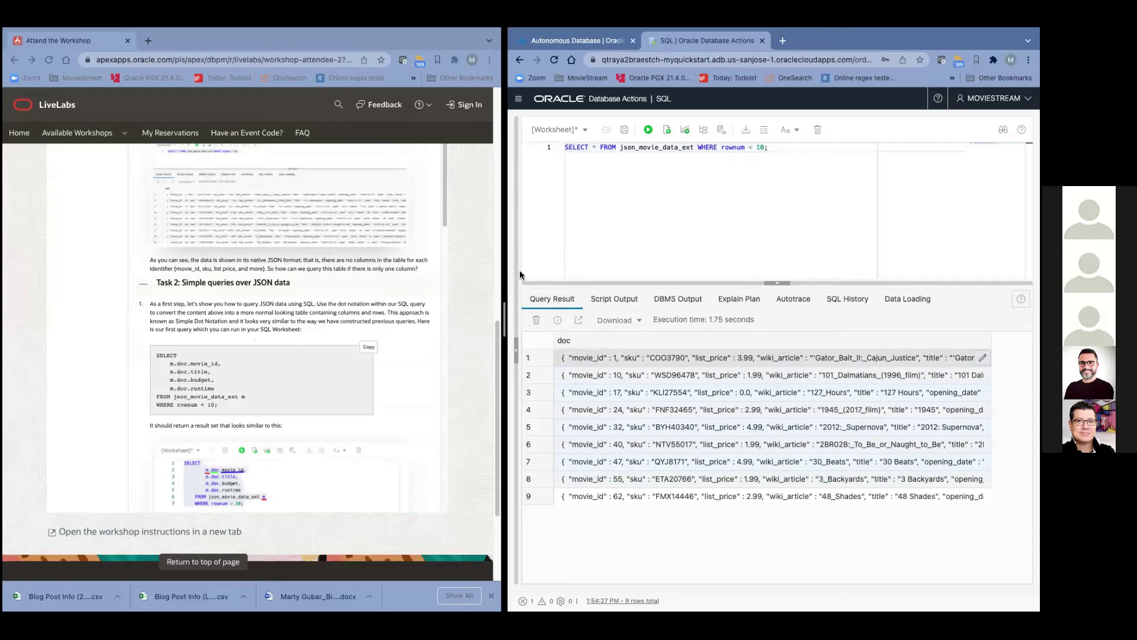
- Replace the worksheet contents with the Task 2 dot-notation query
key(ctrl+a)
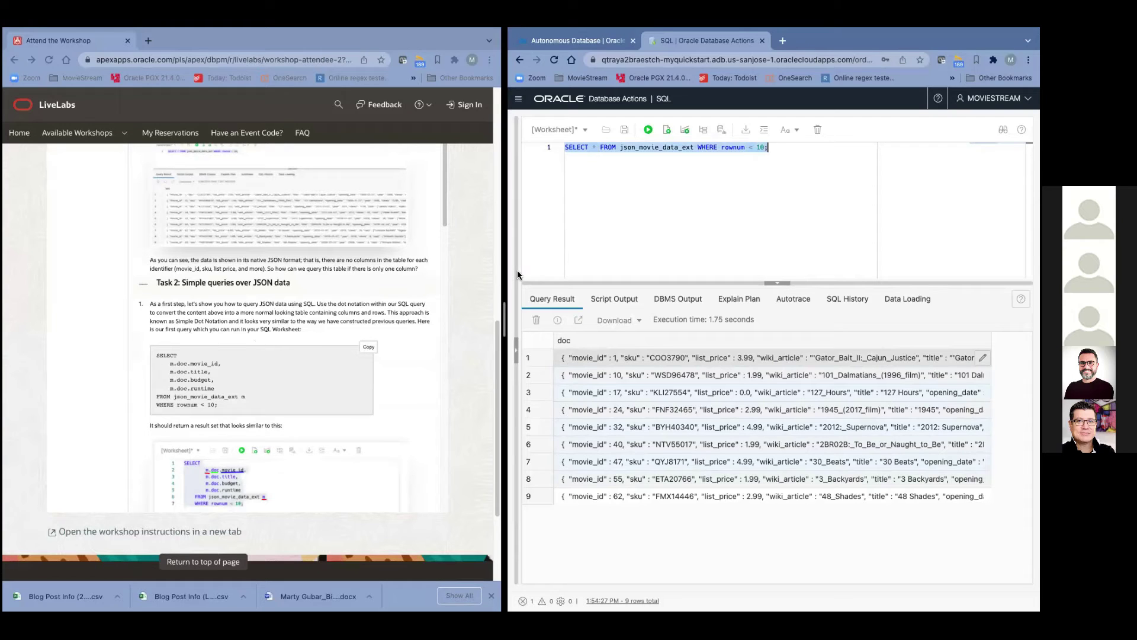
key(BackSpace)
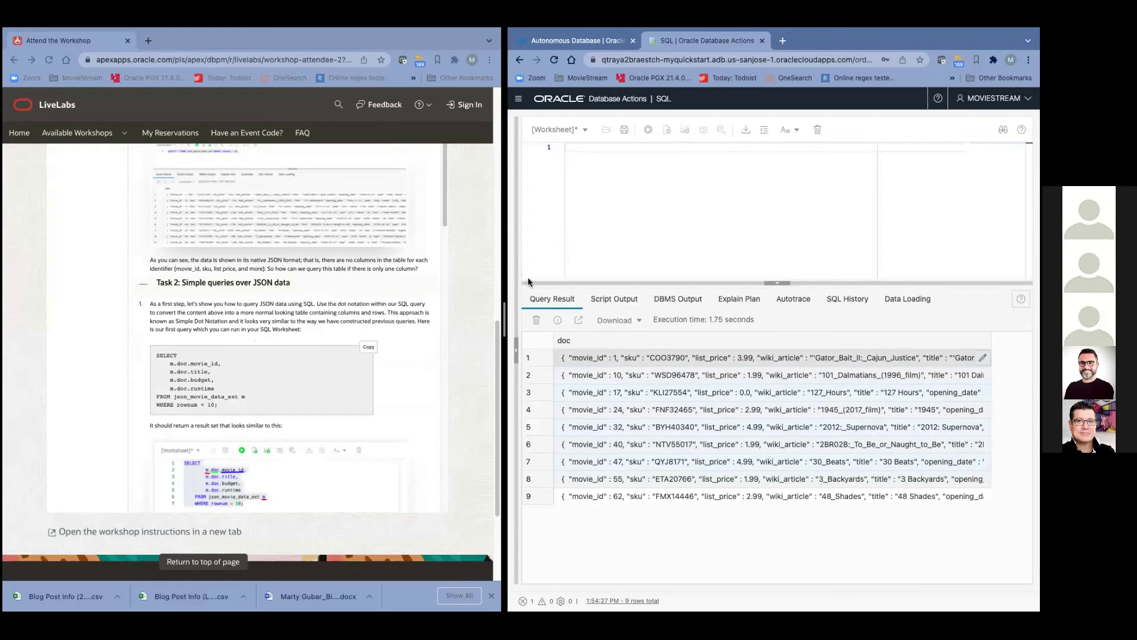
click(369, 346)
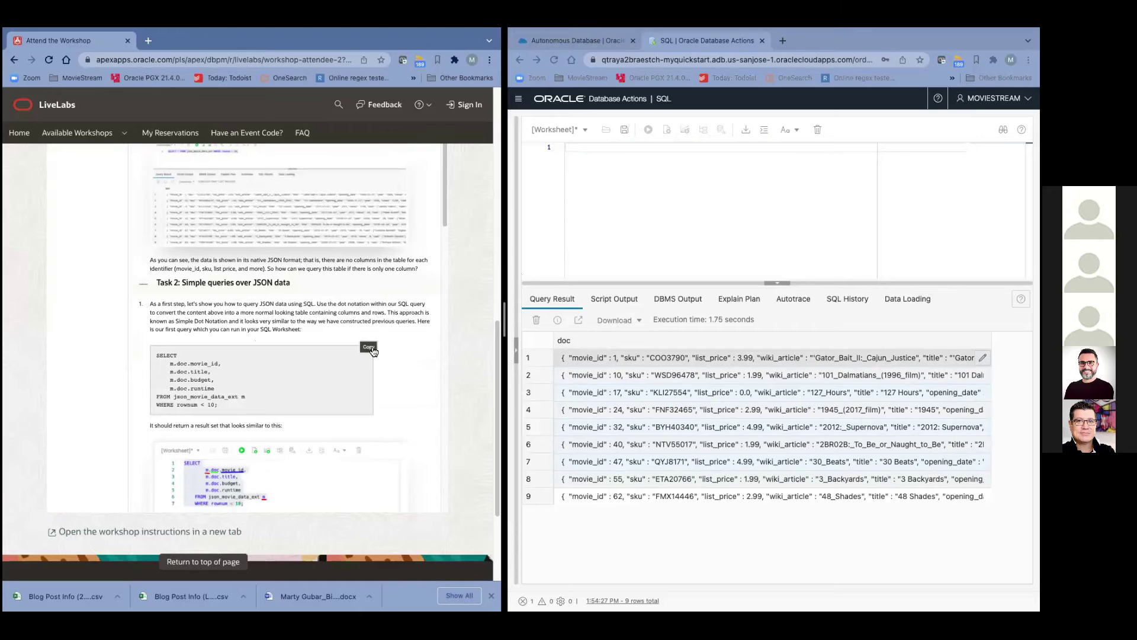
click(617, 208)
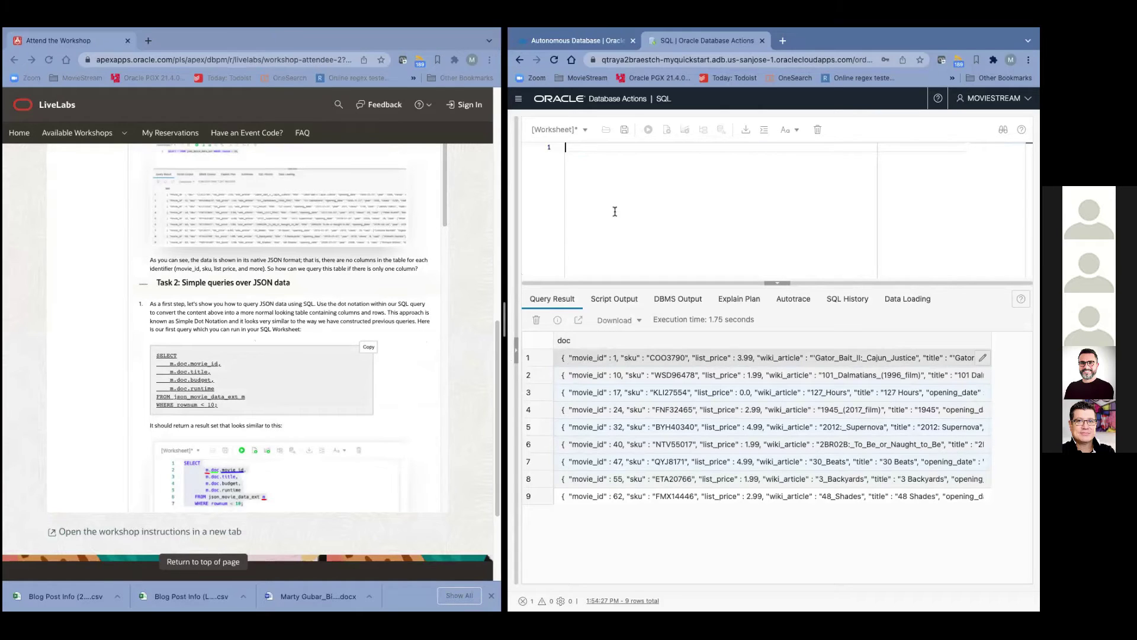
key(ctrl+v)
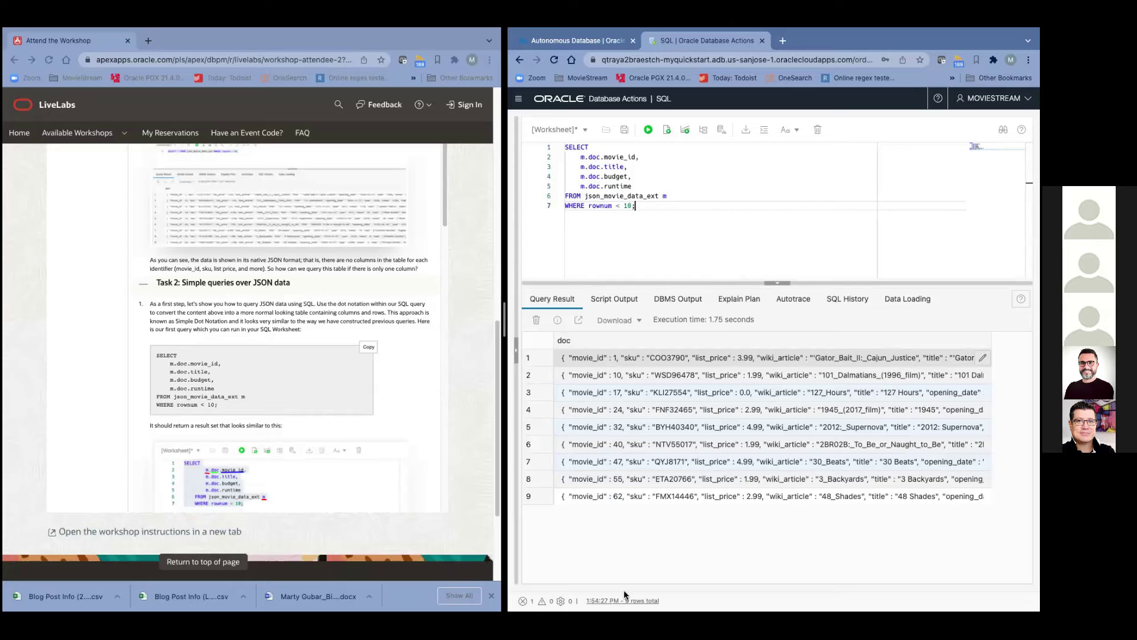
- Inspect row 1's full JSON, then run the movie_id, title, budget, runtime query
click(982, 357)
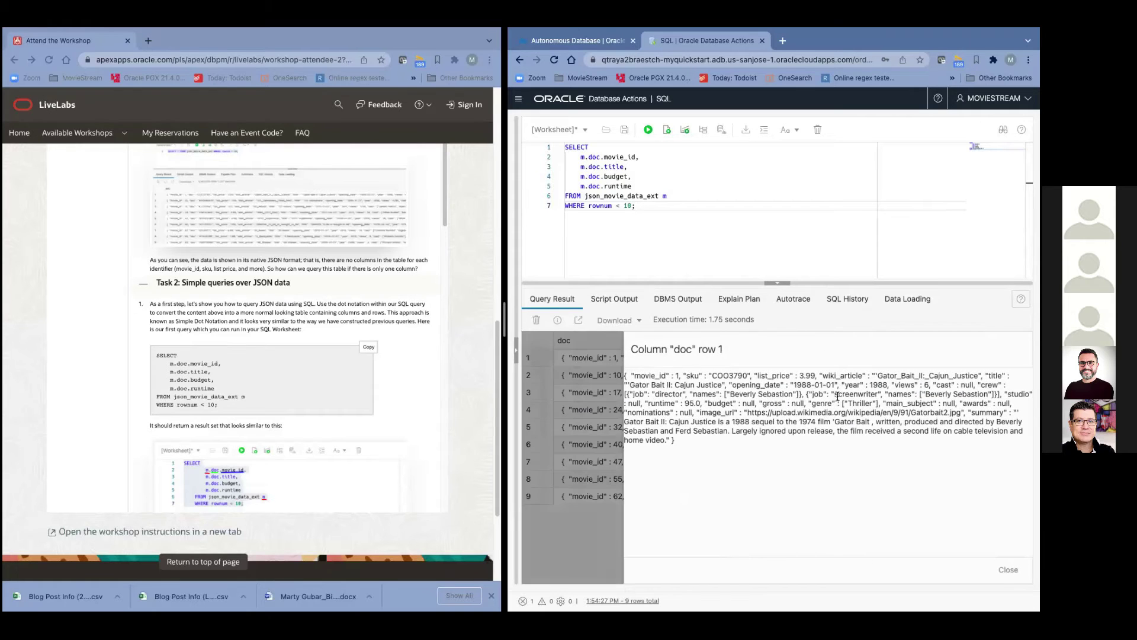
drag(627, 383, 723, 376)
double_click(757, 384)
click(1008, 569)
double_click(610, 176)
click(615, 185)
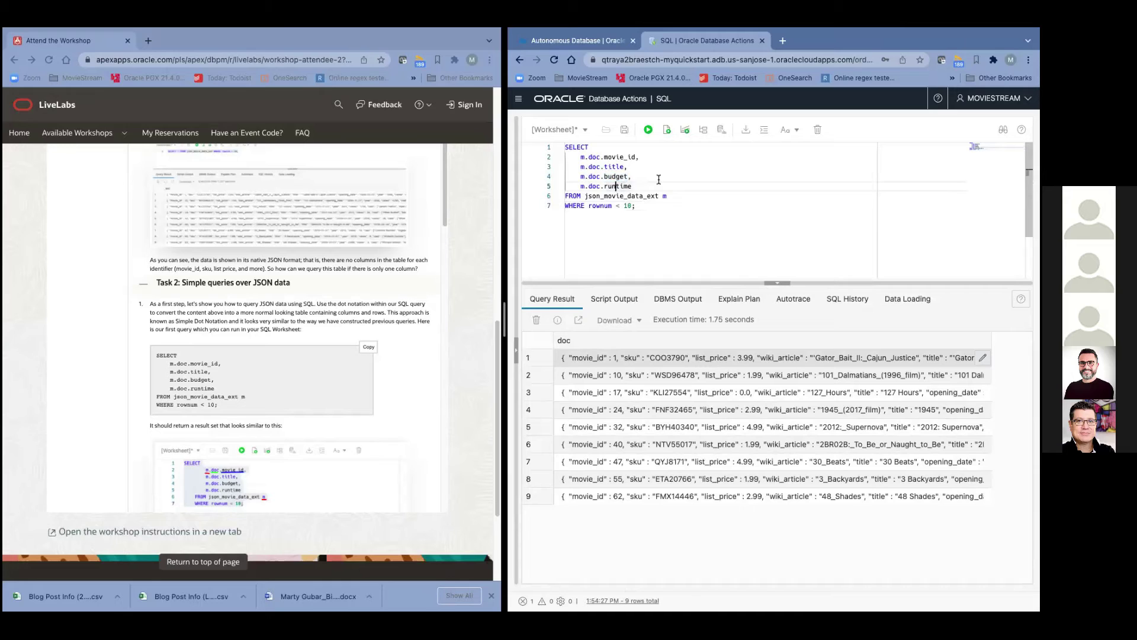
click(649, 130)
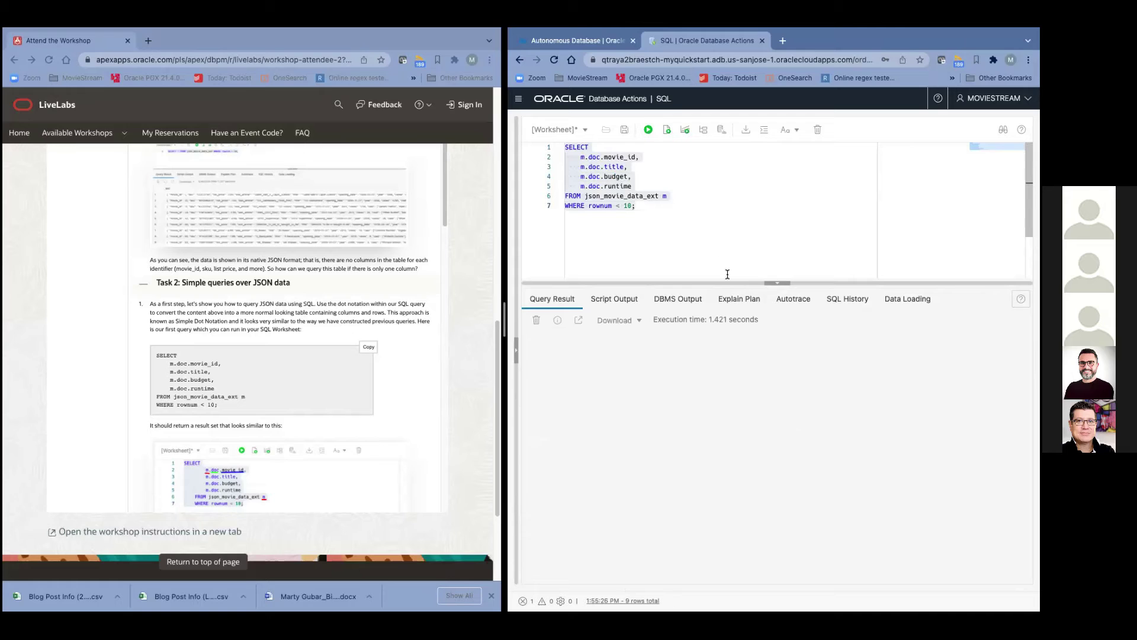
- Enlarge the results grid and scroll the instructions to the custsales join query
drag(727, 282, 728, 233)
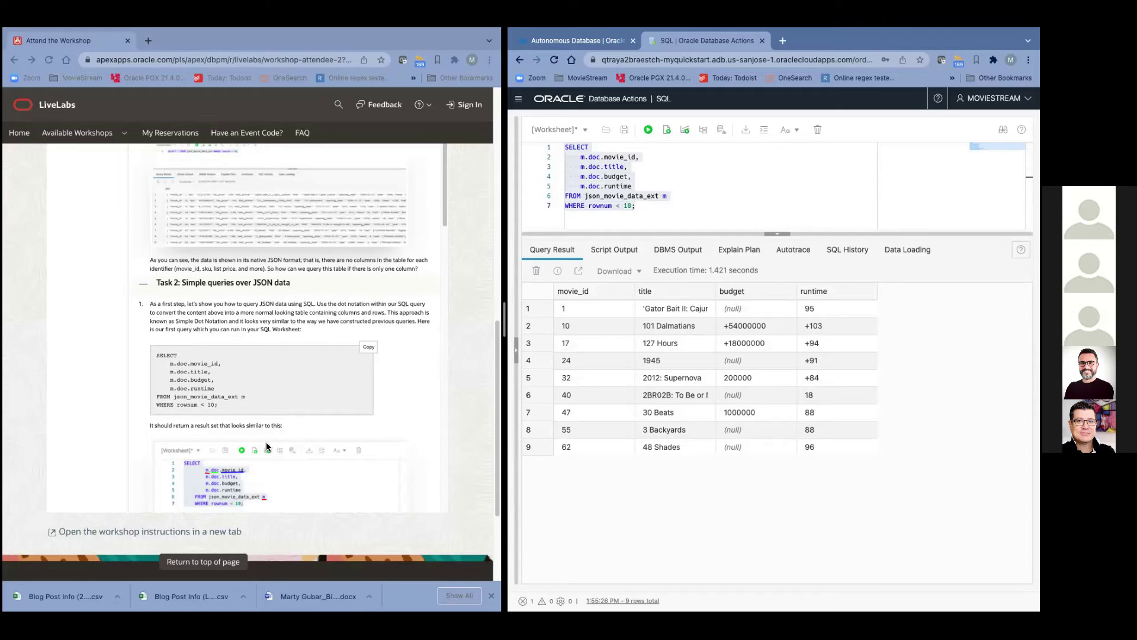
click(497, 365)
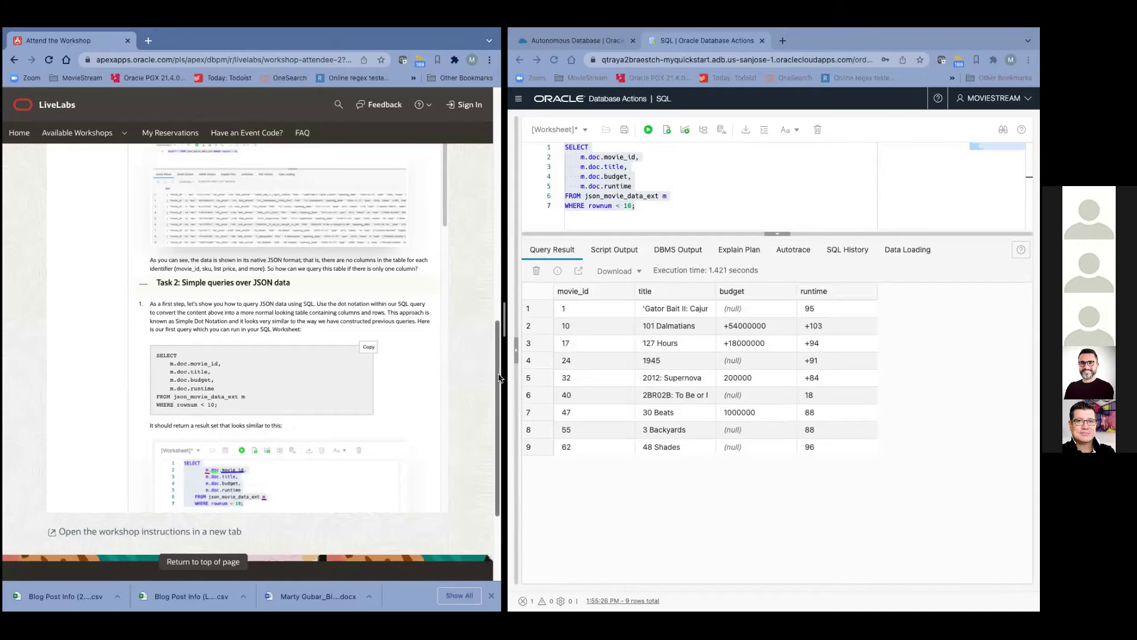
scroll(497, 378, down, 2)
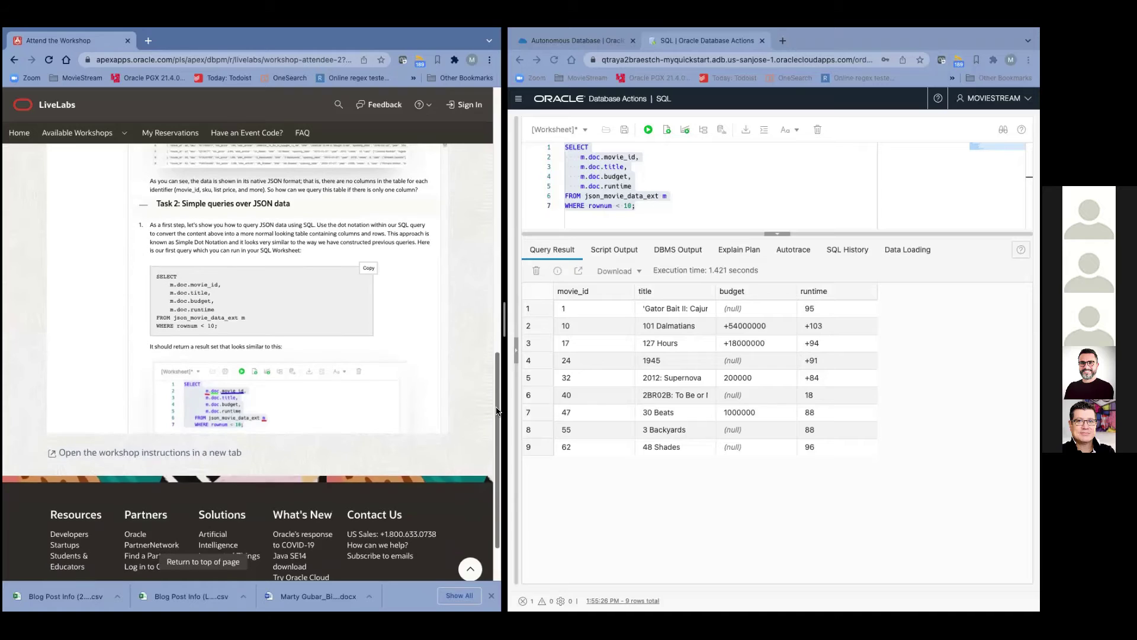
scroll(501, 368, up, 2)
scroll(502, 366, up, 3)
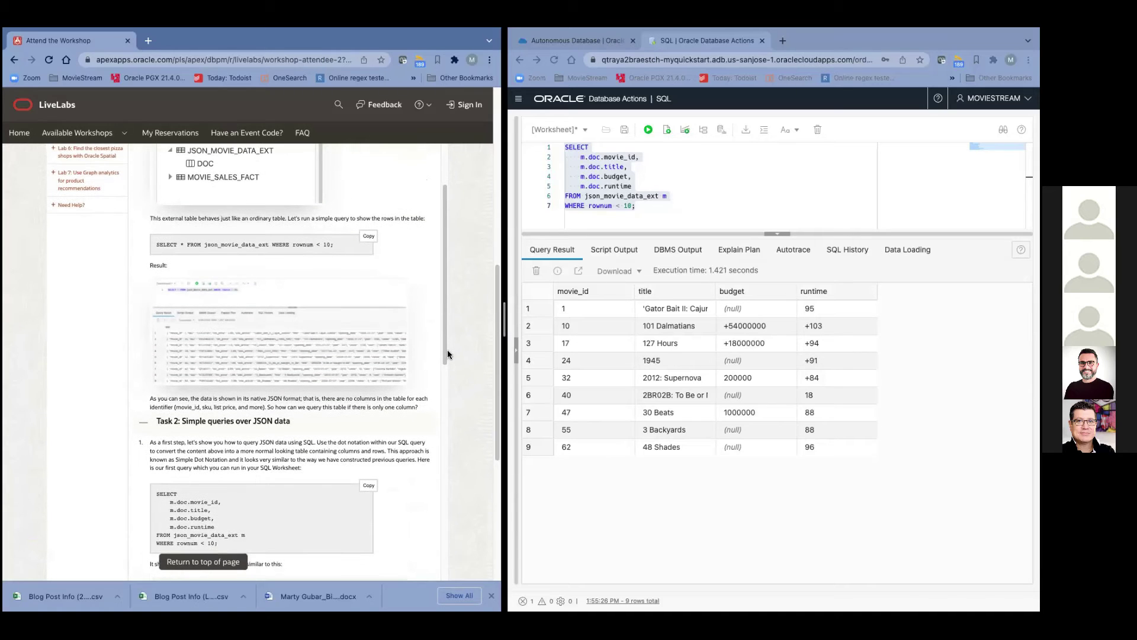
drag(442, 357, 436, 486)
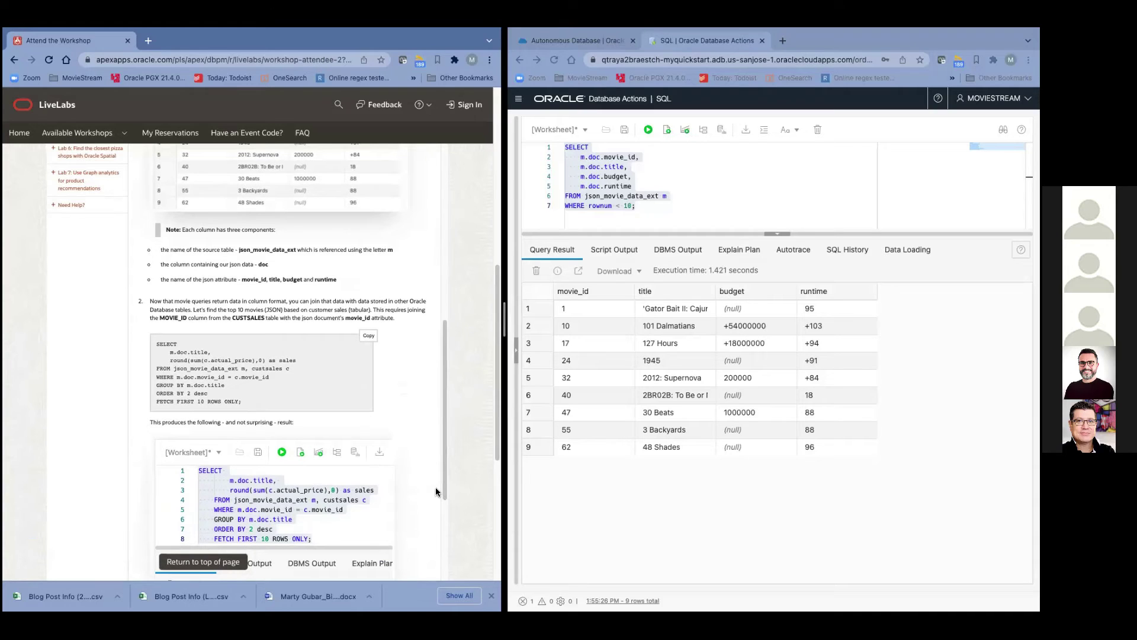
- Run the json_movie_data_ext–custsales join, getting top 10 titles led by Aladdin (825080)
click(369, 337)
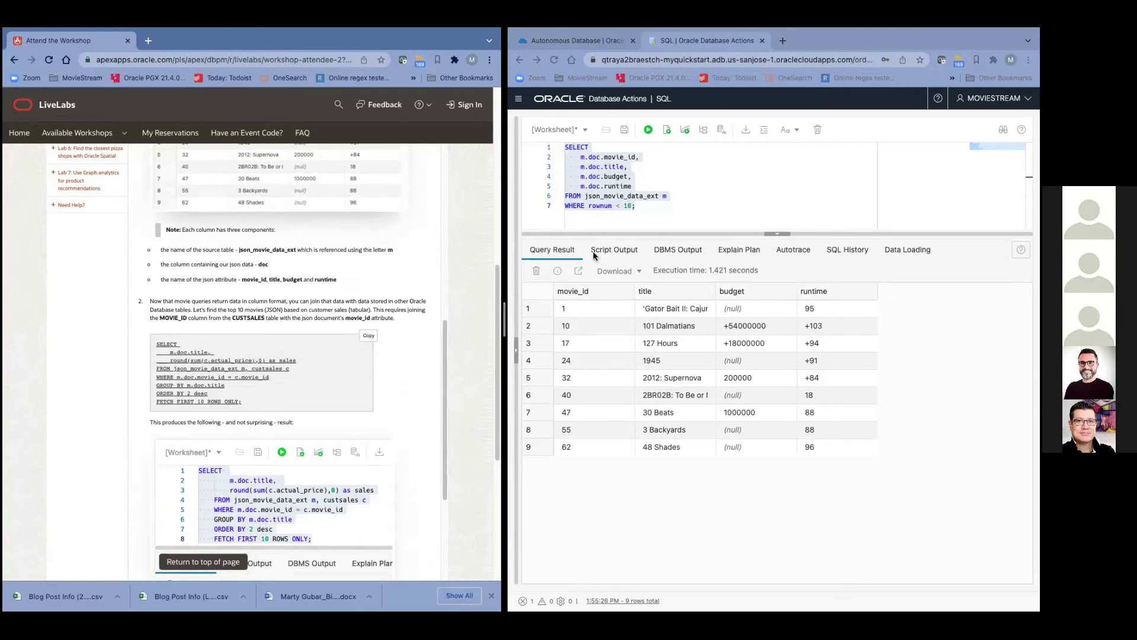
drag(642, 203, 549, 134)
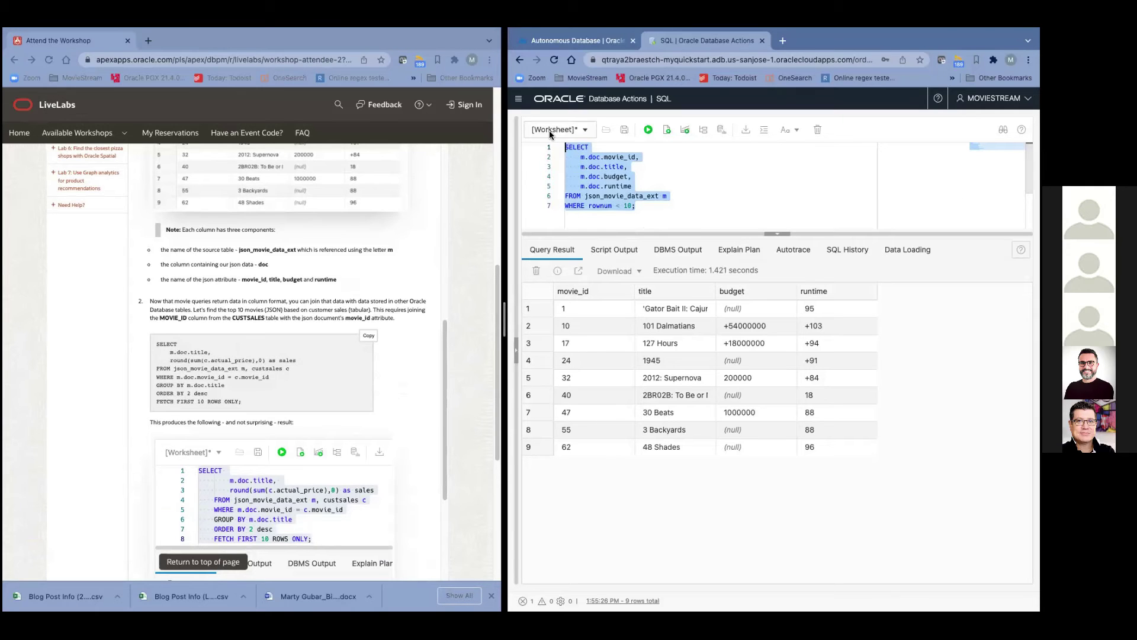
key(ctrl+v)
drag(637, 235, 638, 268)
click(648, 129)
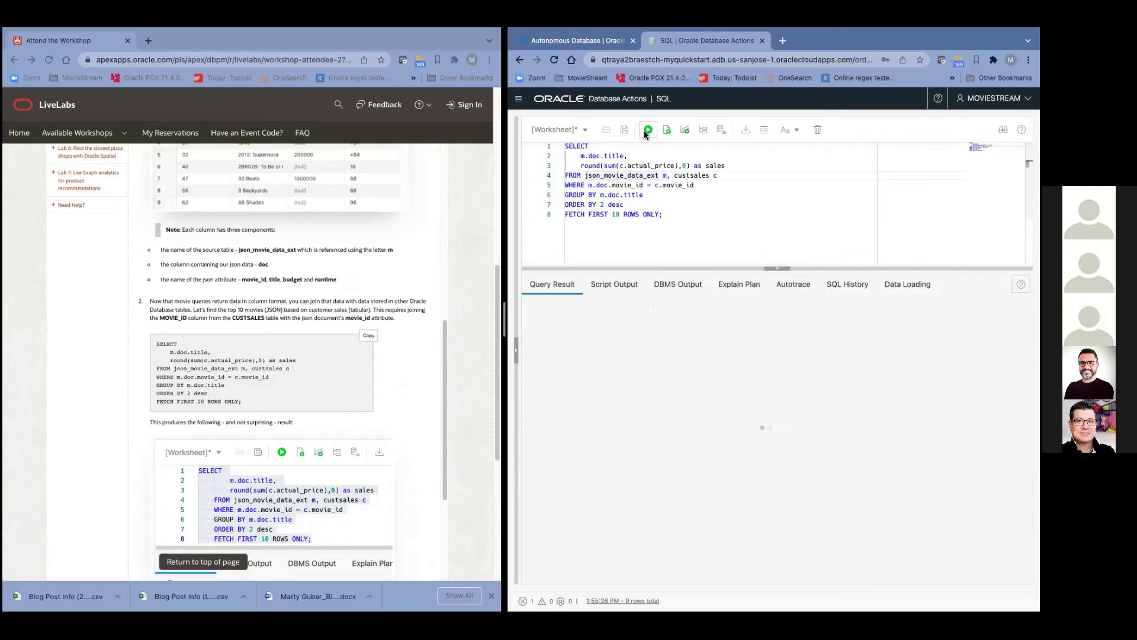
drag(564, 145, 624, 155)
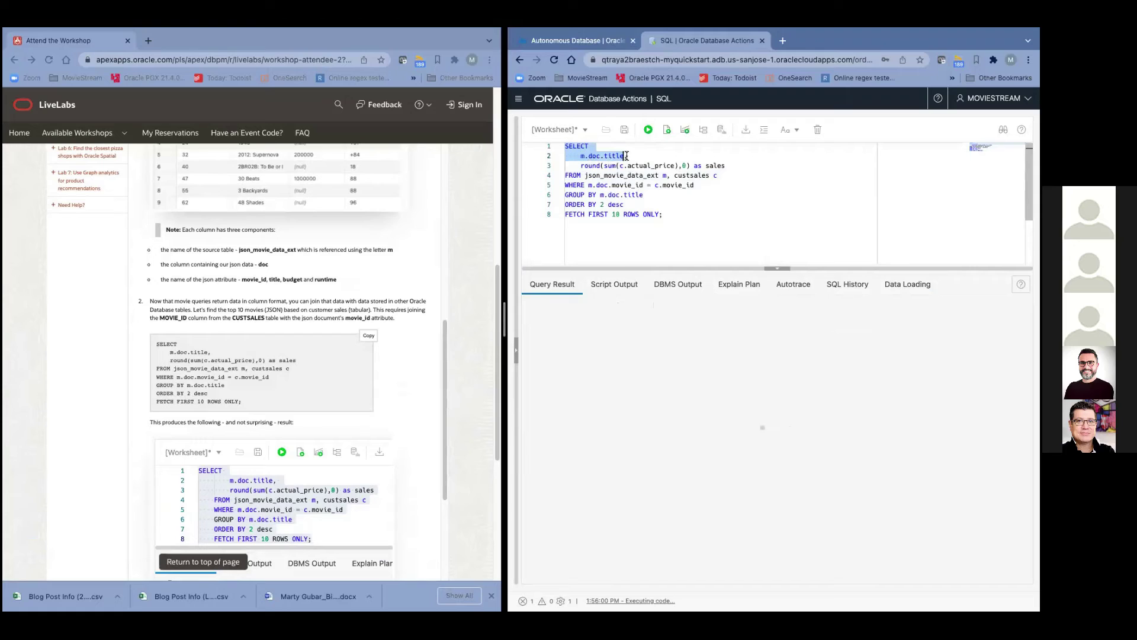
click(626, 156)
drag(626, 156, 728, 170)
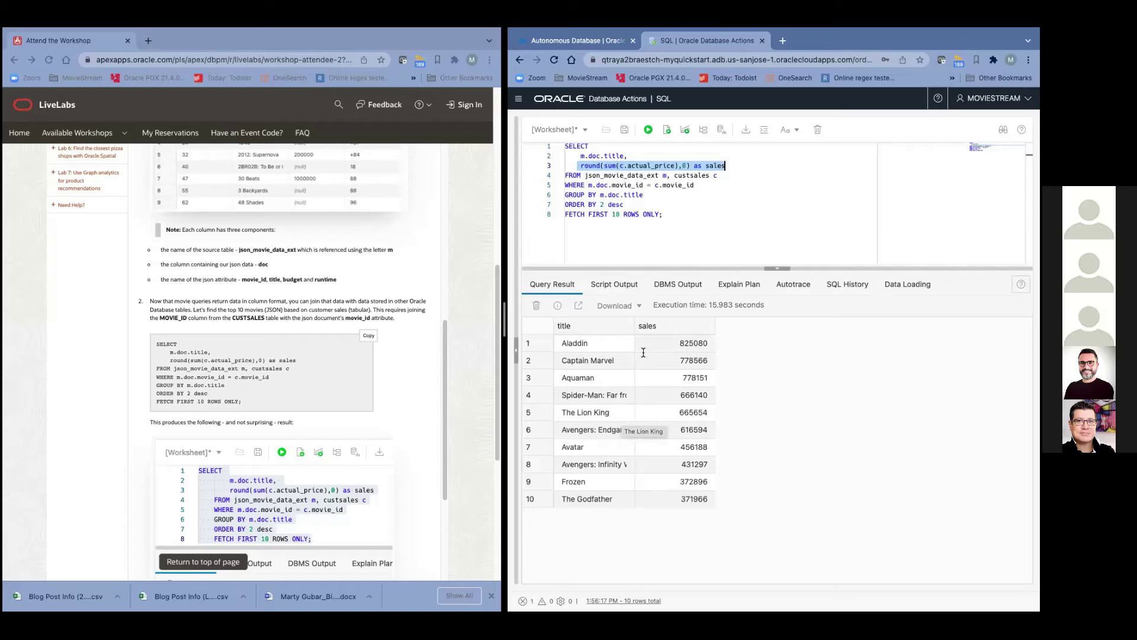
- Widen the title column in the top-10 movie sales result grid
drag(632, 329, 675, 333)
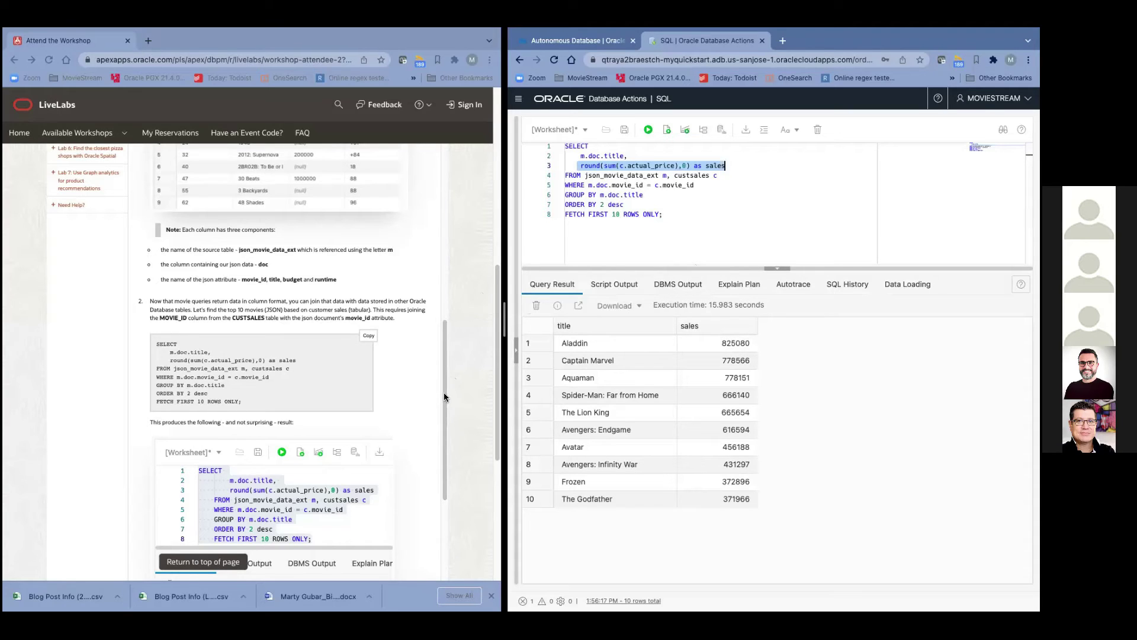
- Expand Task 3 and read its JSON_TABLE and Academy Awards sales query examples
scroll(443, 414, down, 5)
scroll(429, 482, down, 6)
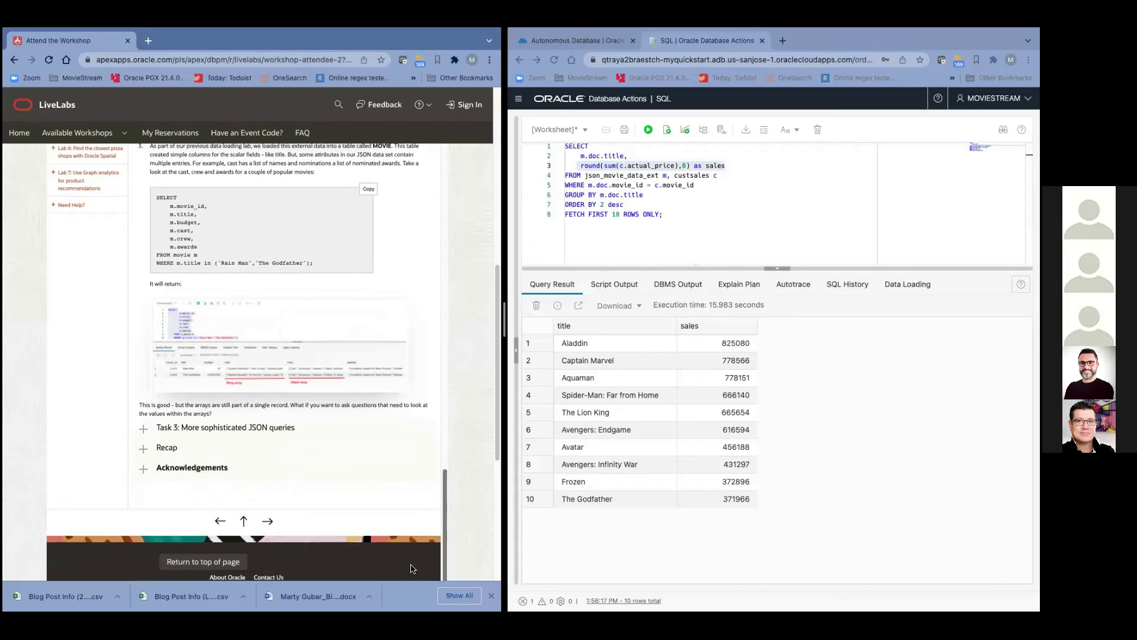
click(143, 429)
scroll(306, 281, down, 4)
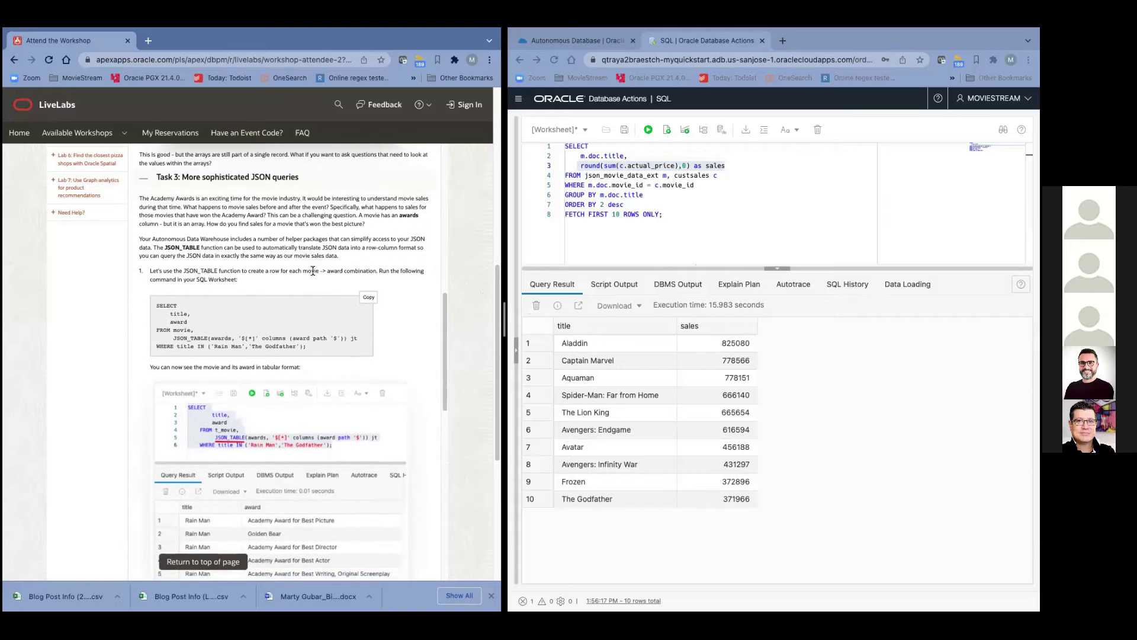
scroll(323, 279, down, 1)
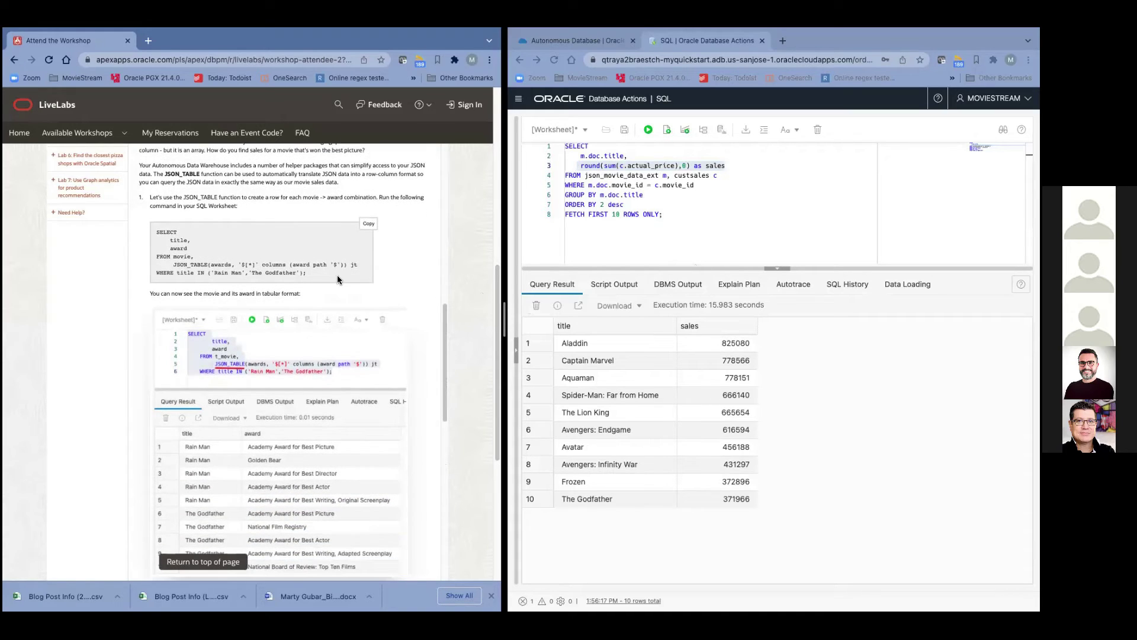
scroll(333, 279, down, 1)
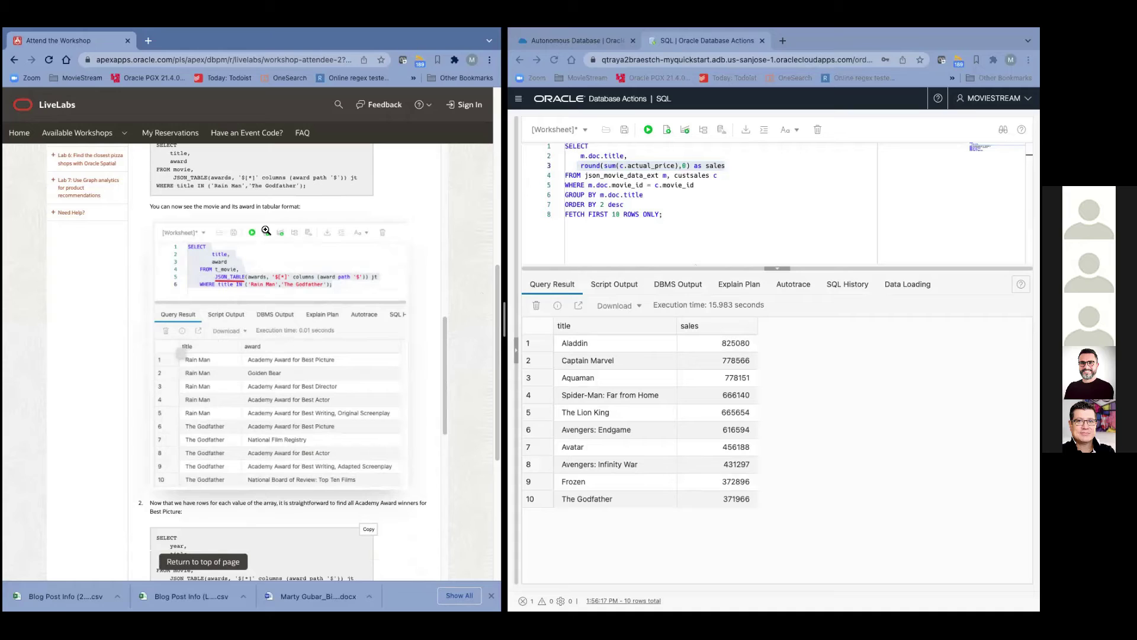
scroll(266, 230, down, 3)
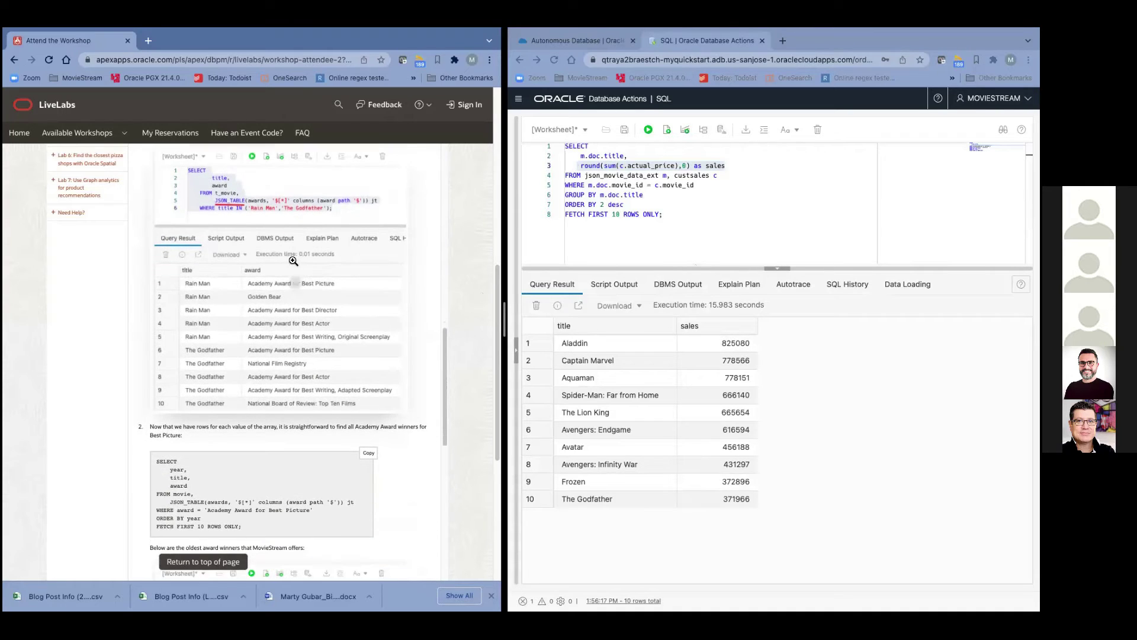
scroll(296, 256, down, 2)
scroll(301, 252, down, 15)
scroll(302, 248, down, 13)
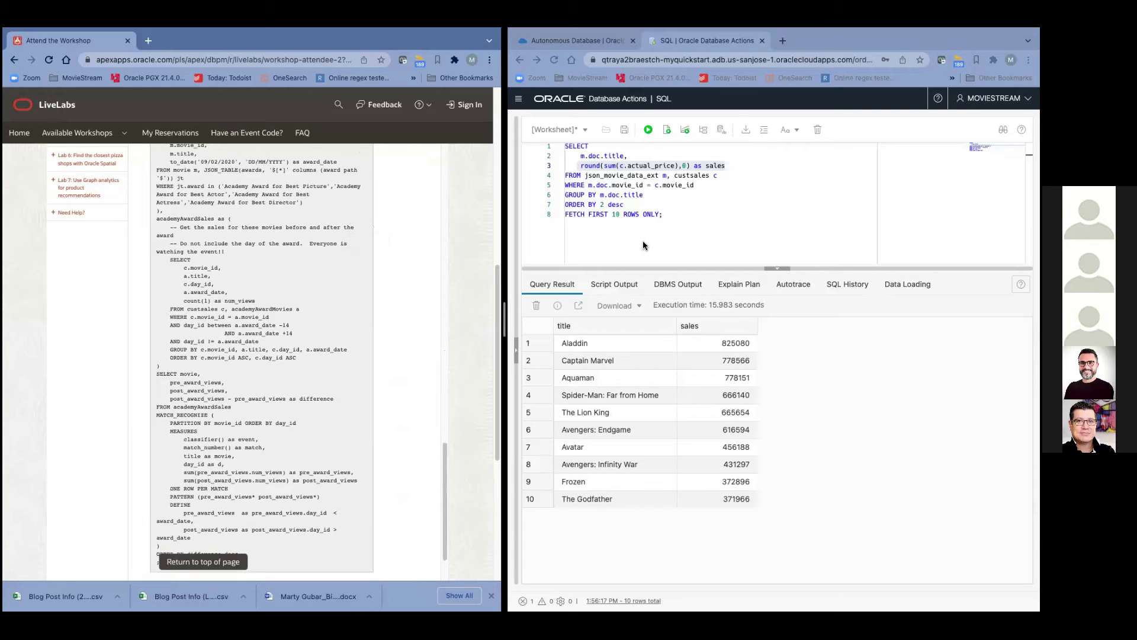
scroll(71, 290, up, 1)
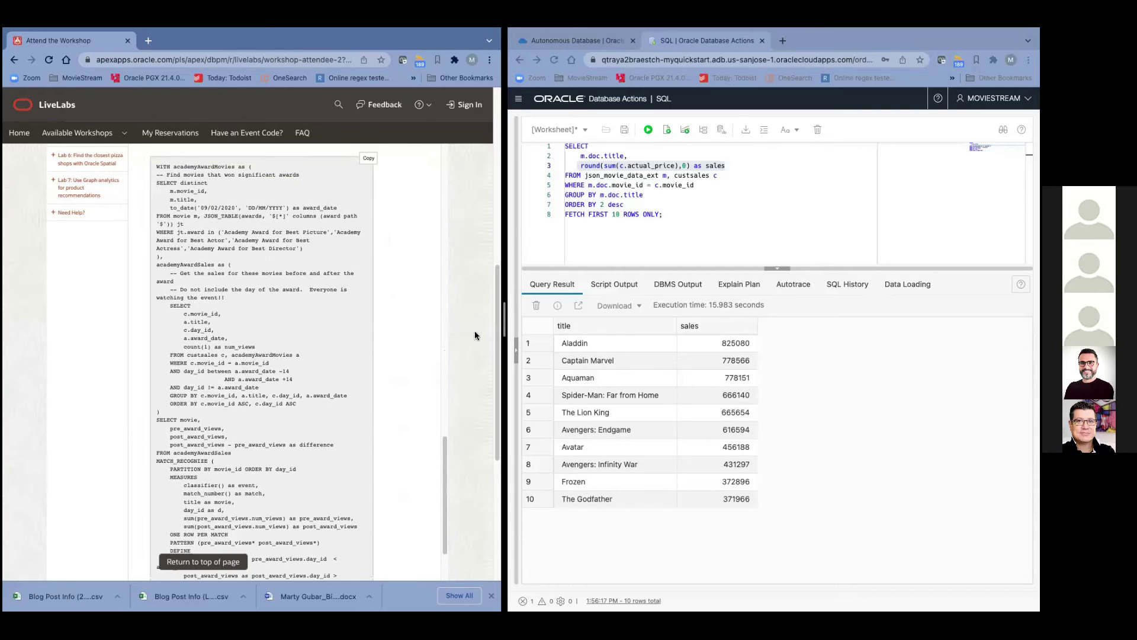
drag(497, 336, 498, 290)
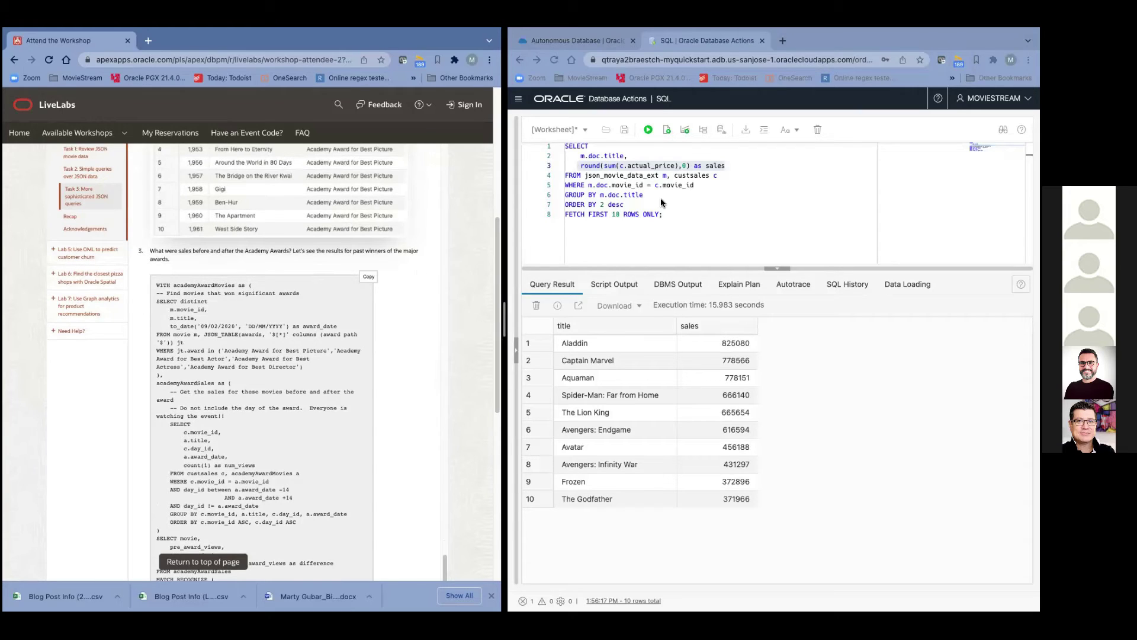
- Open the Lab 5 introduction page in the LiveLabs instructions
click(553, 42)
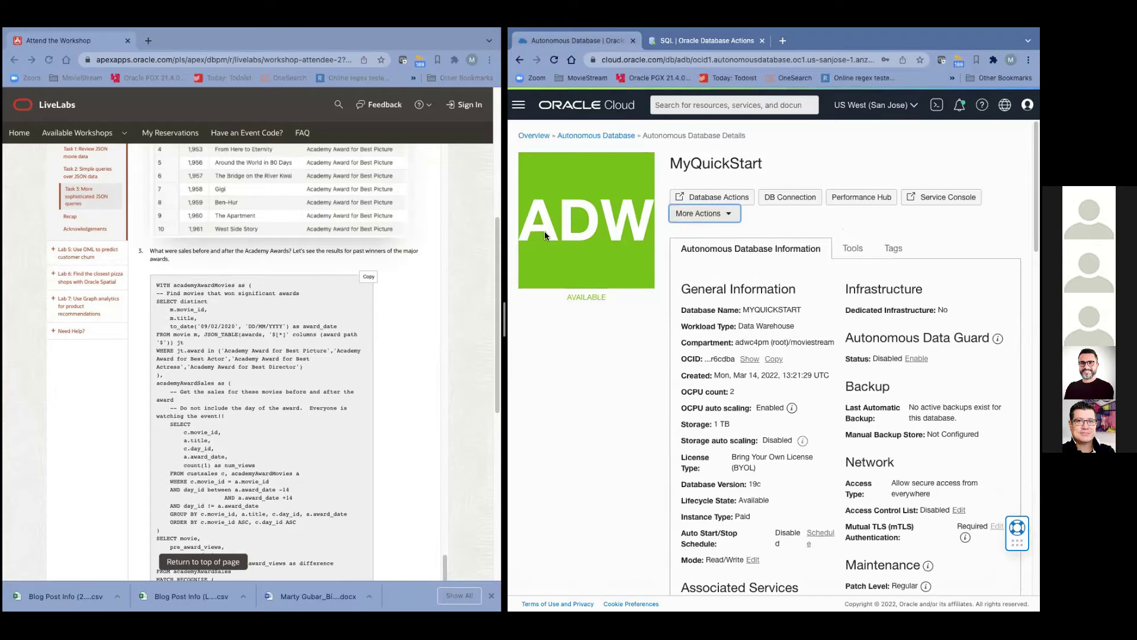
click(171, 259)
click(57, 255)
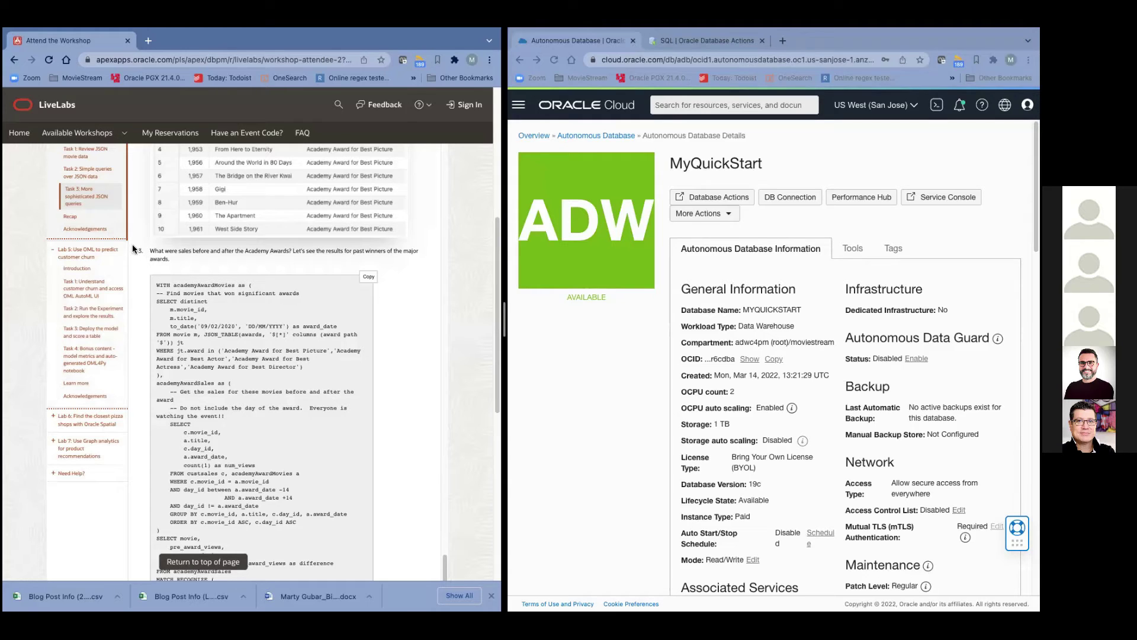
click(76, 259)
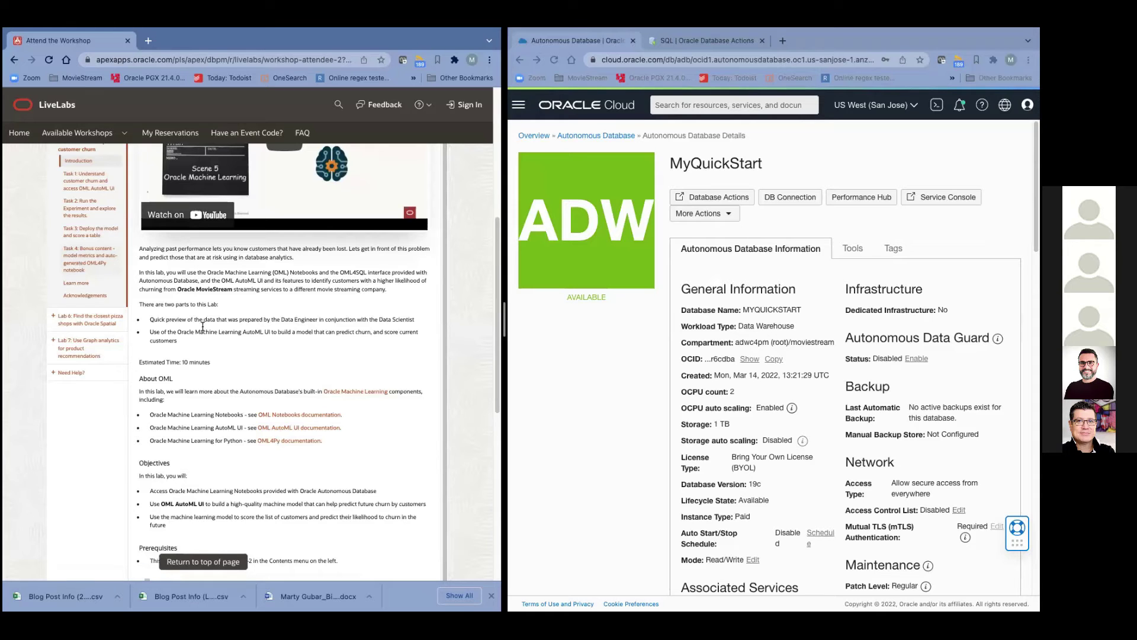
scroll(235, 341, down, 3)
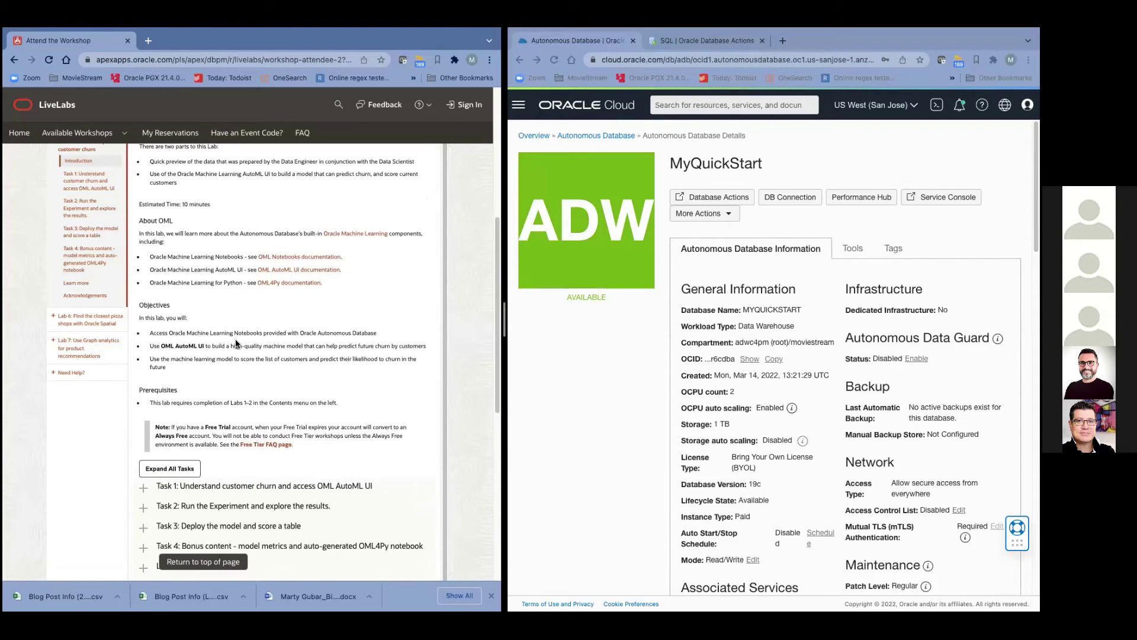
scroll(235, 341, down, 1)
drag(497, 377, 496, 489)
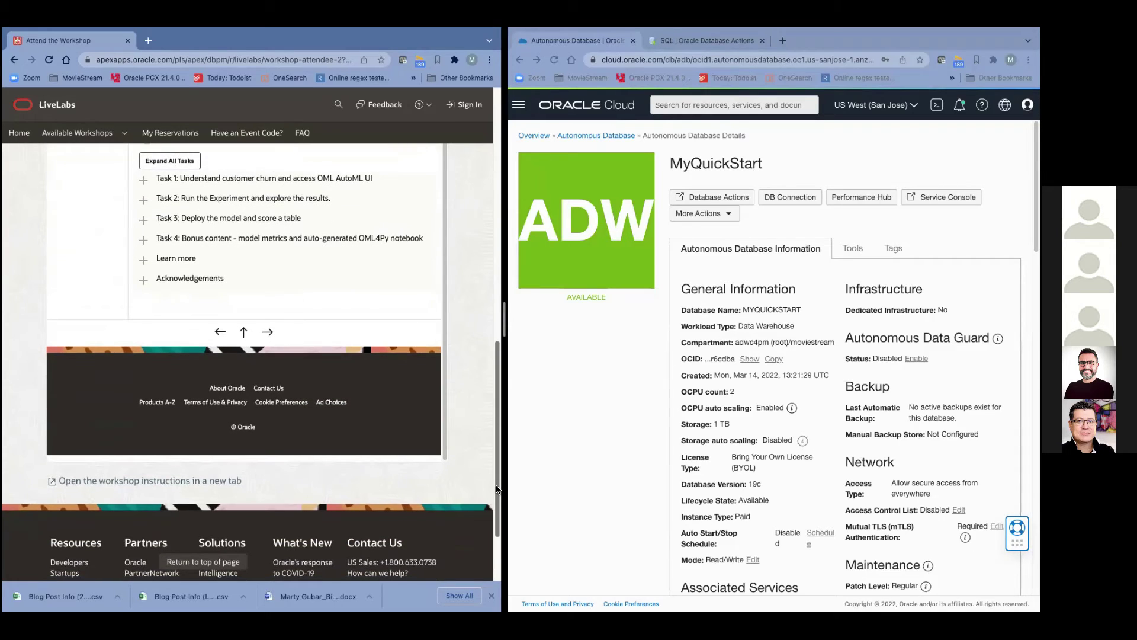
- Launch the Service Console from the MyQuickStart database details page
click(711, 39)
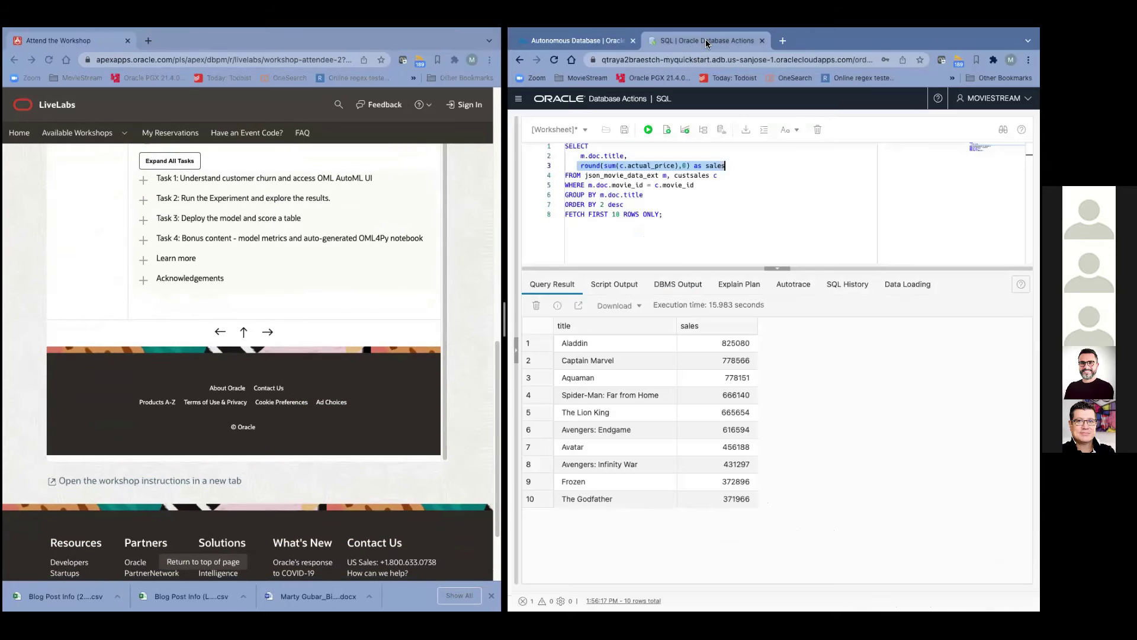
click(598, 40)
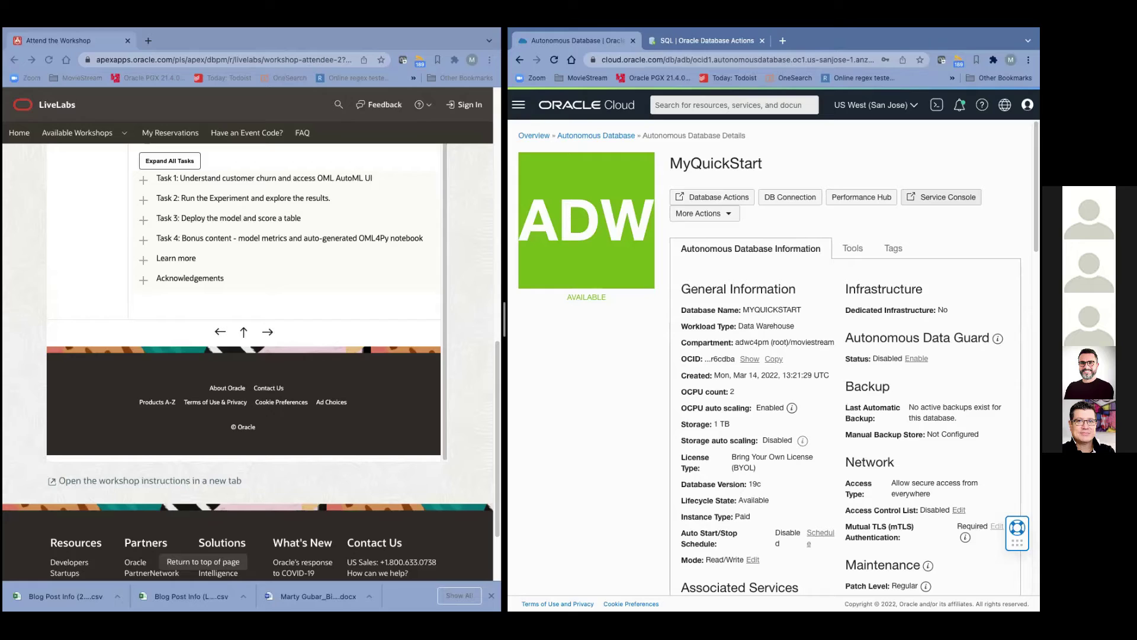
click(942, 197)
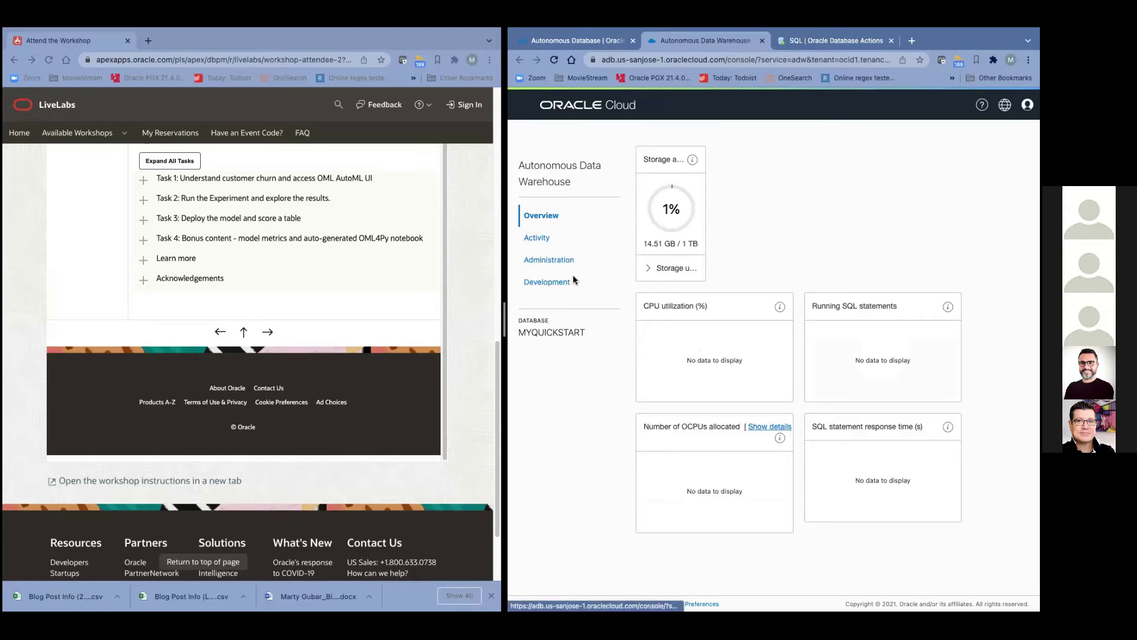
- From the database's Development tools, launch the Oracle Machine Learning User Interface
click(779, 306)
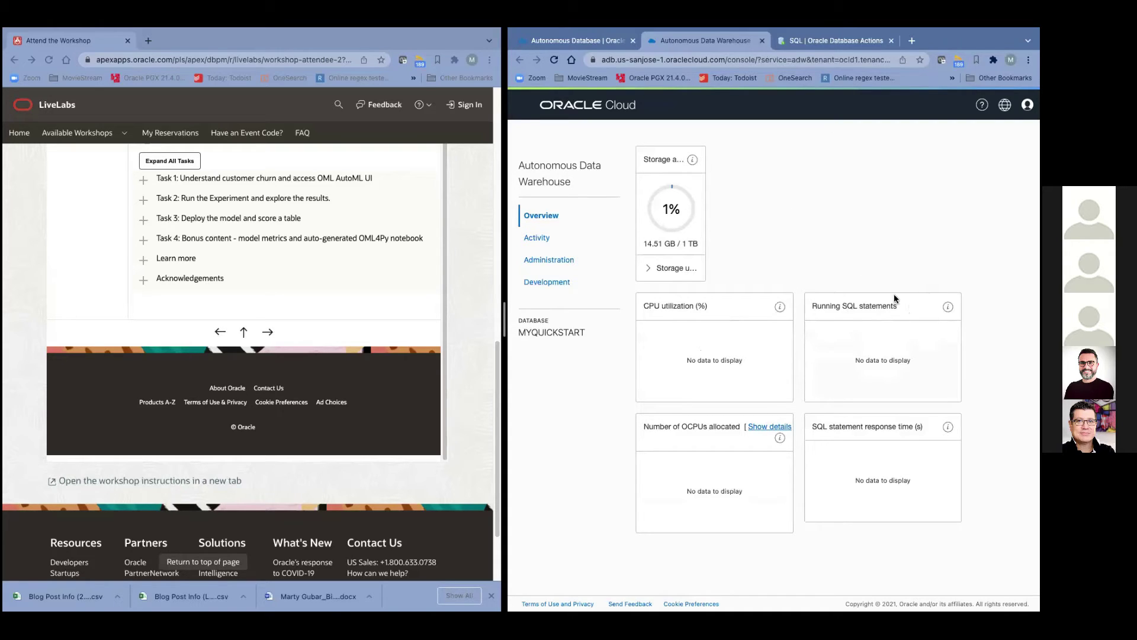
click(551, 283)
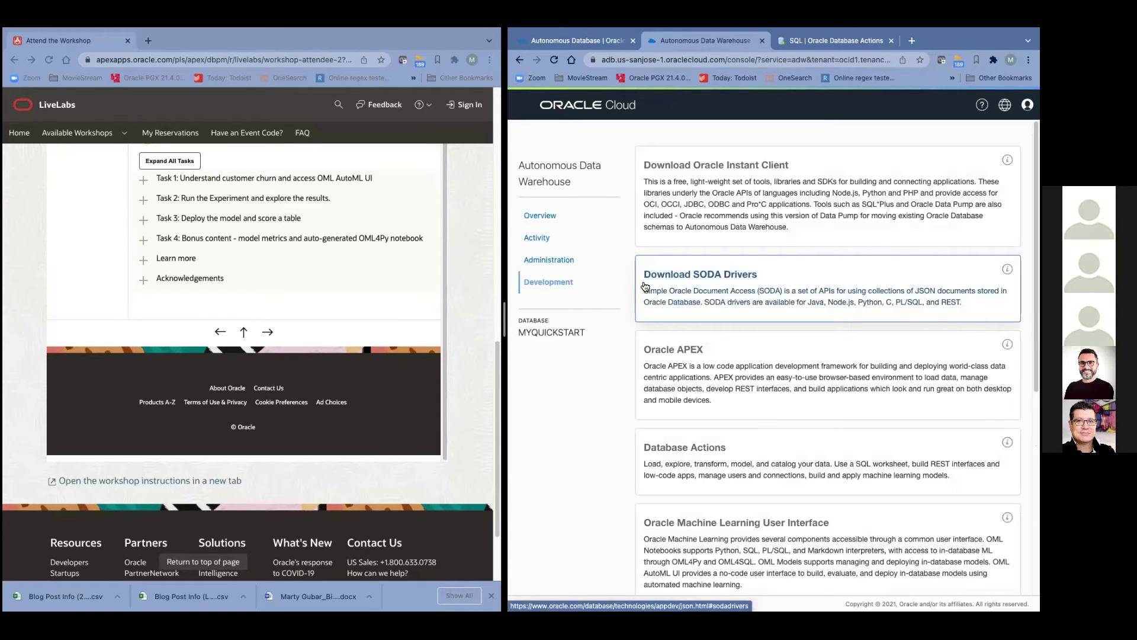
scroll(807, 272, down, 3)
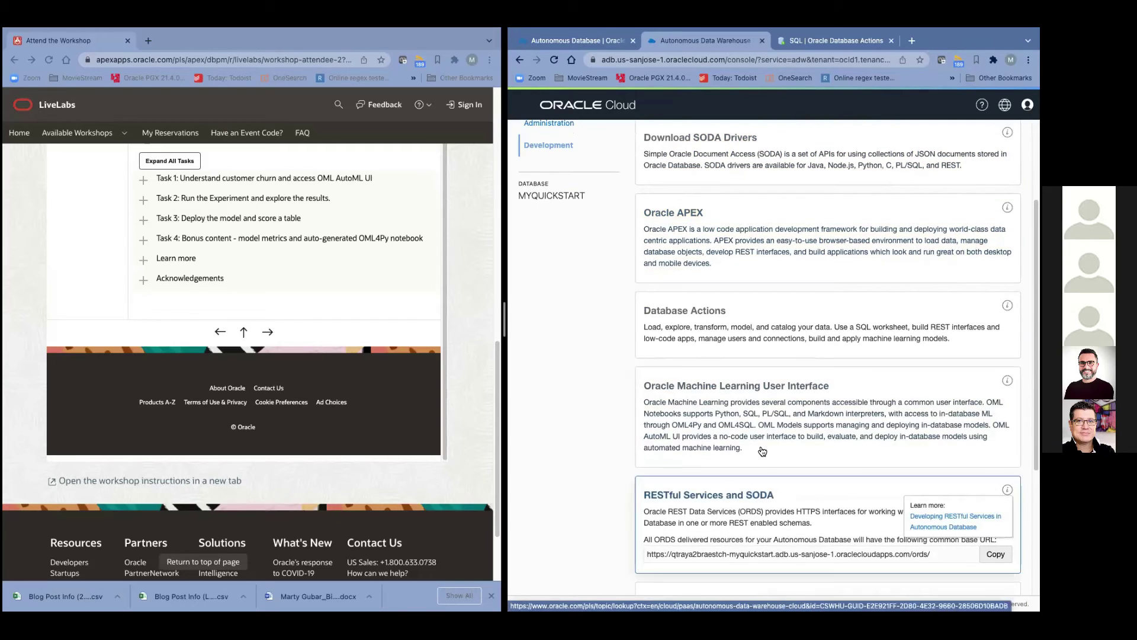
click(742, 403)
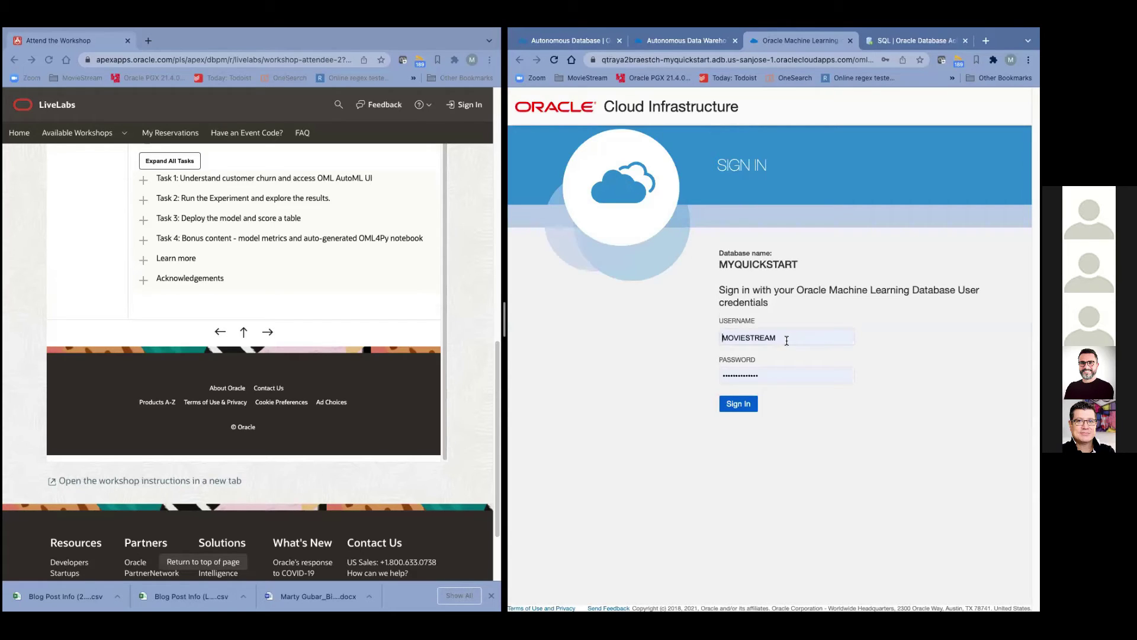
- Sign in to Oracle Machine Learning on MYQUICKSTART with the prefilled database credentials
click(740, 408)
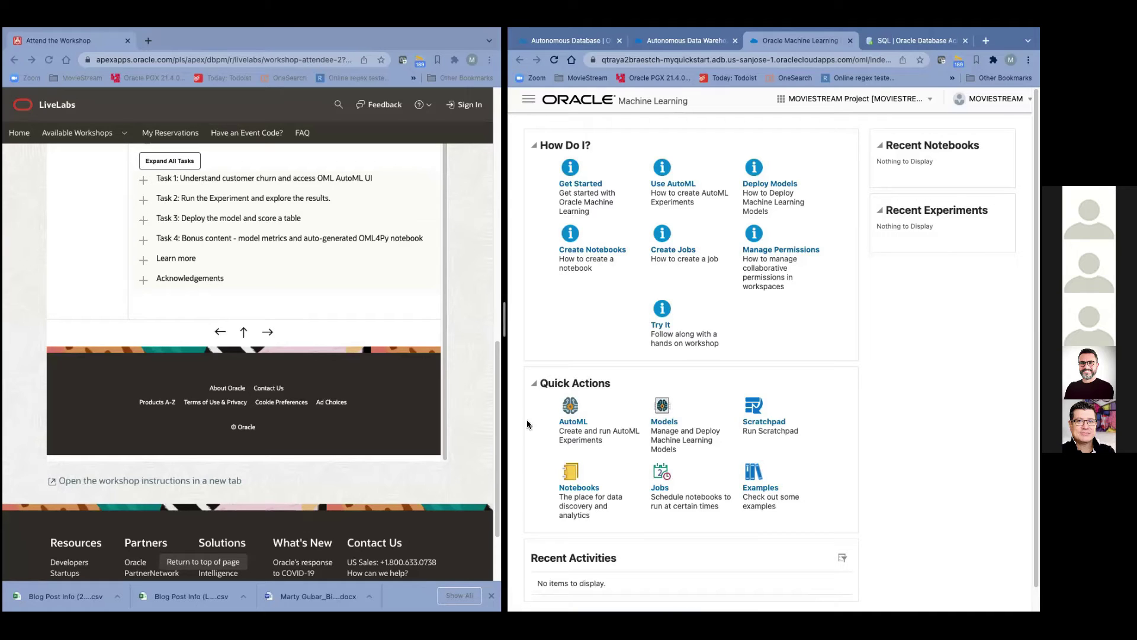
- Expand Lab 5's Task 1 in LiveLabs and widen the Oracle Machine Learning window
click(497, 392)
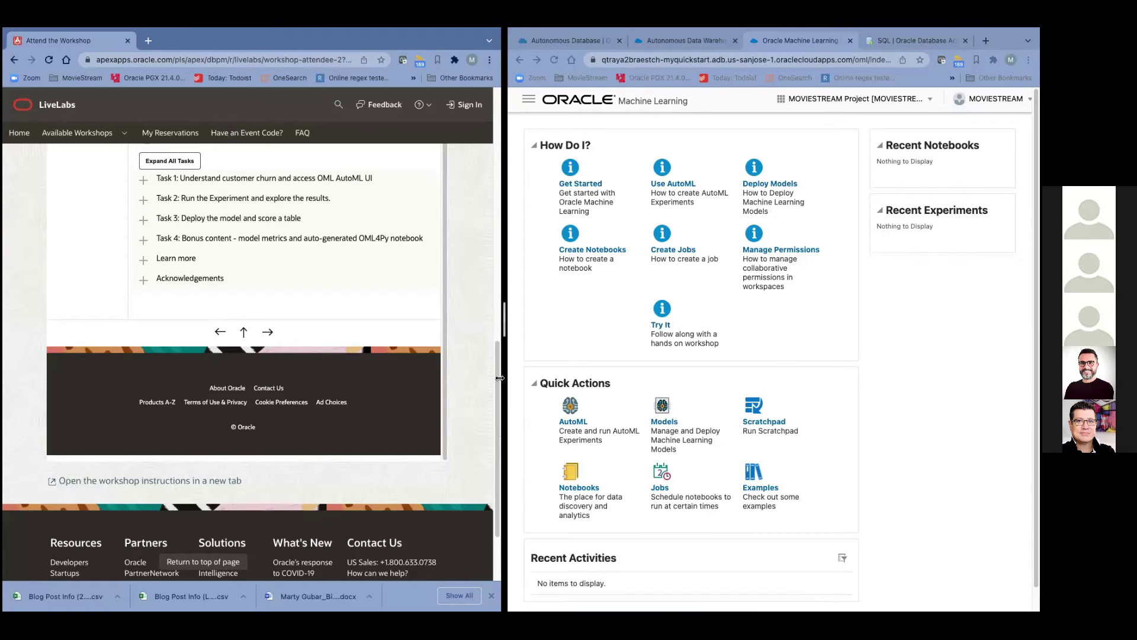
drag(497, 392, 488, 236)
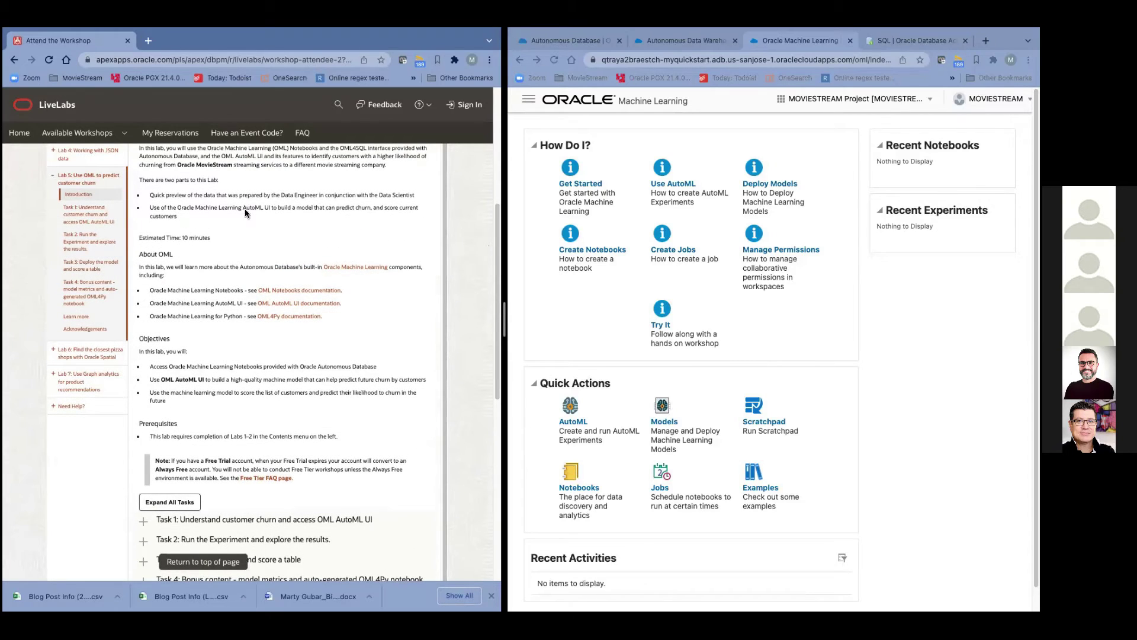
drag(496, 356, 489, 448)
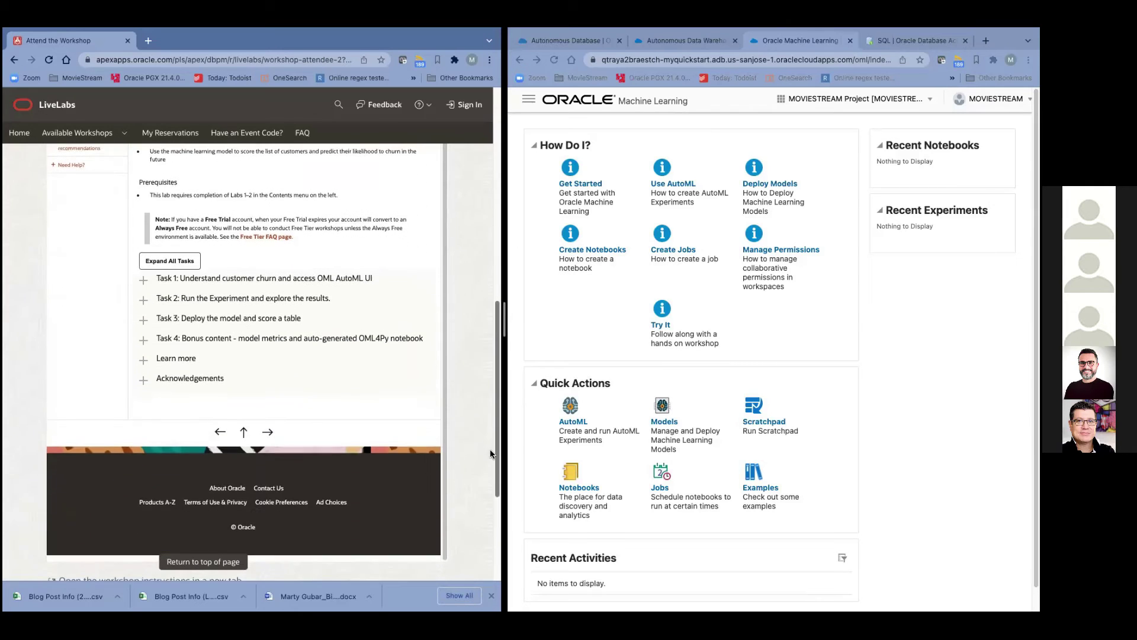
click(143, 277)
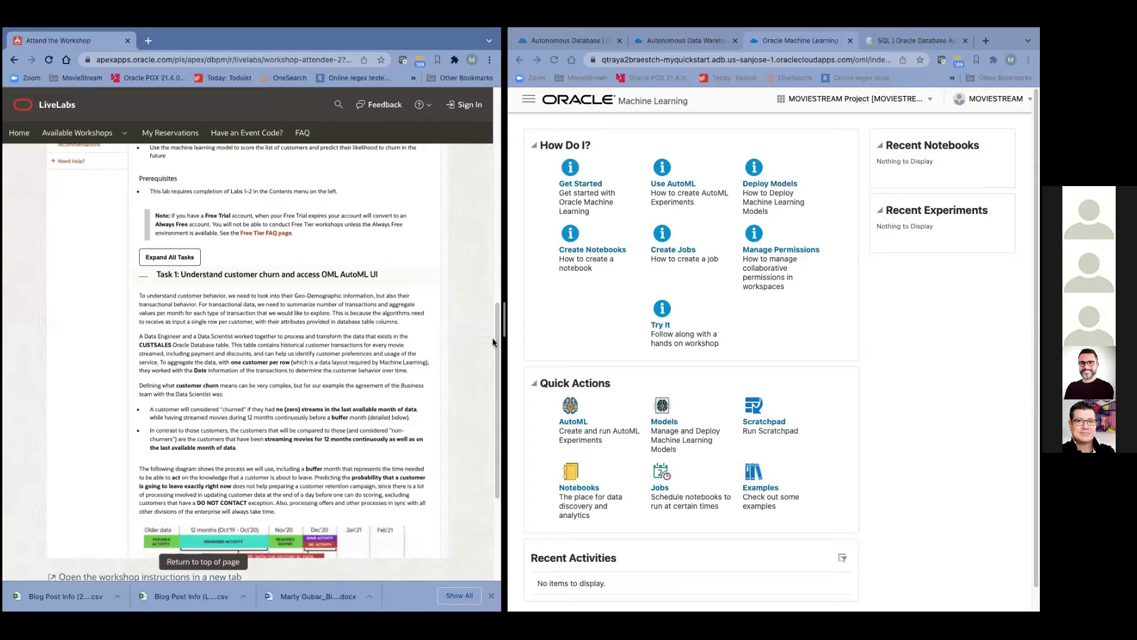
drag(498, 338, 424, 340)
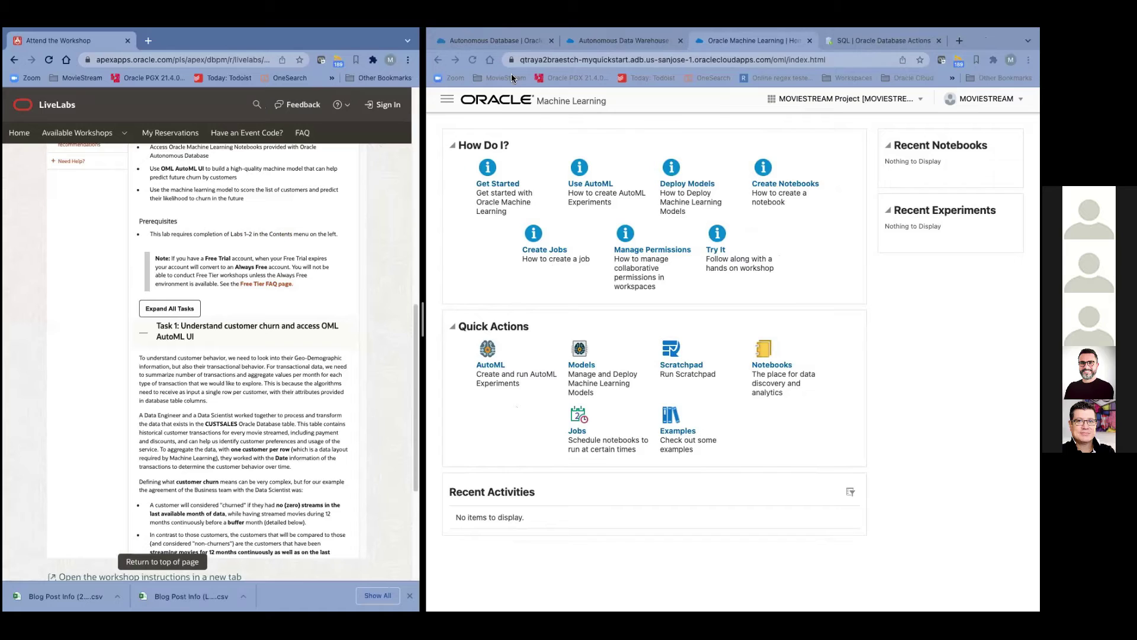
- Open the AutoML Experiments page from Quick Actions and look over its empty list
click(523, 357)
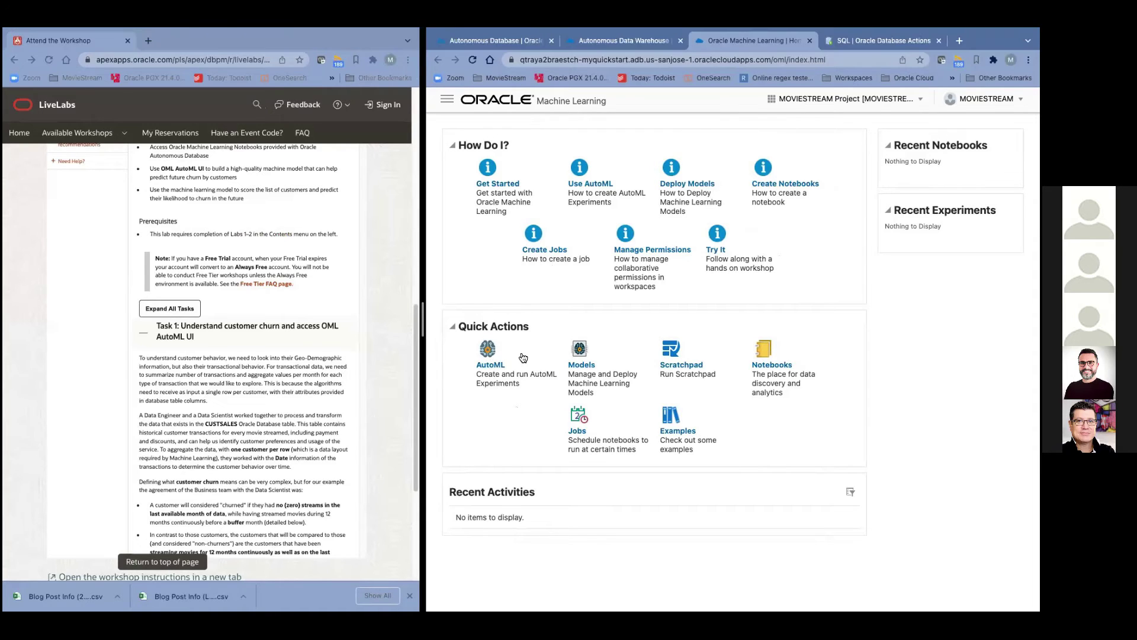
click(484, 362)
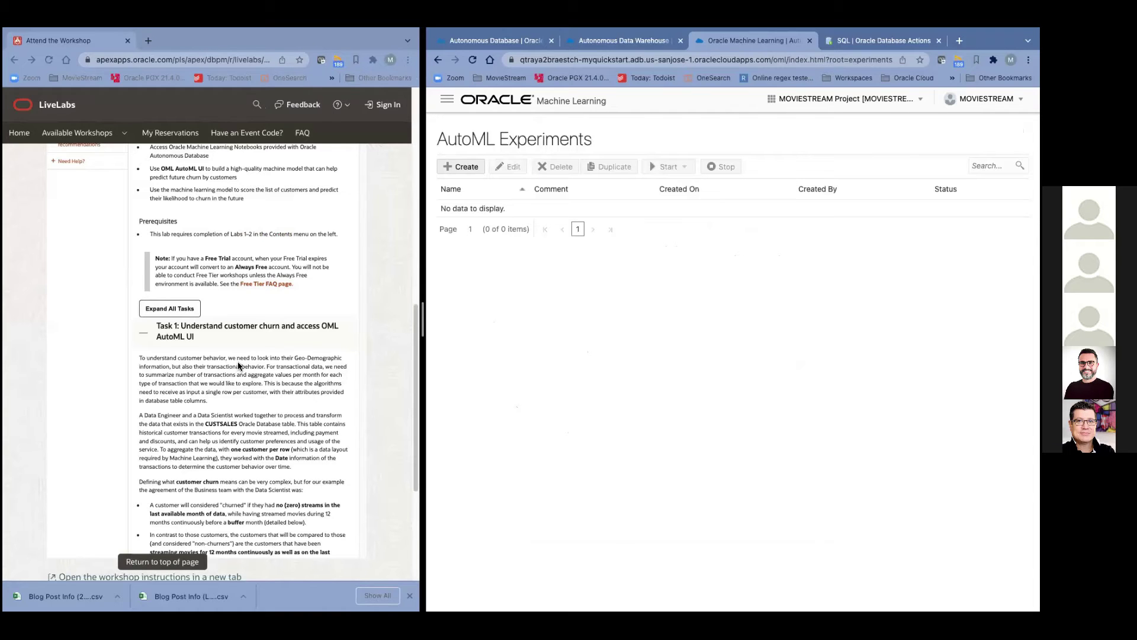
scroll(238, 365, down, 1)
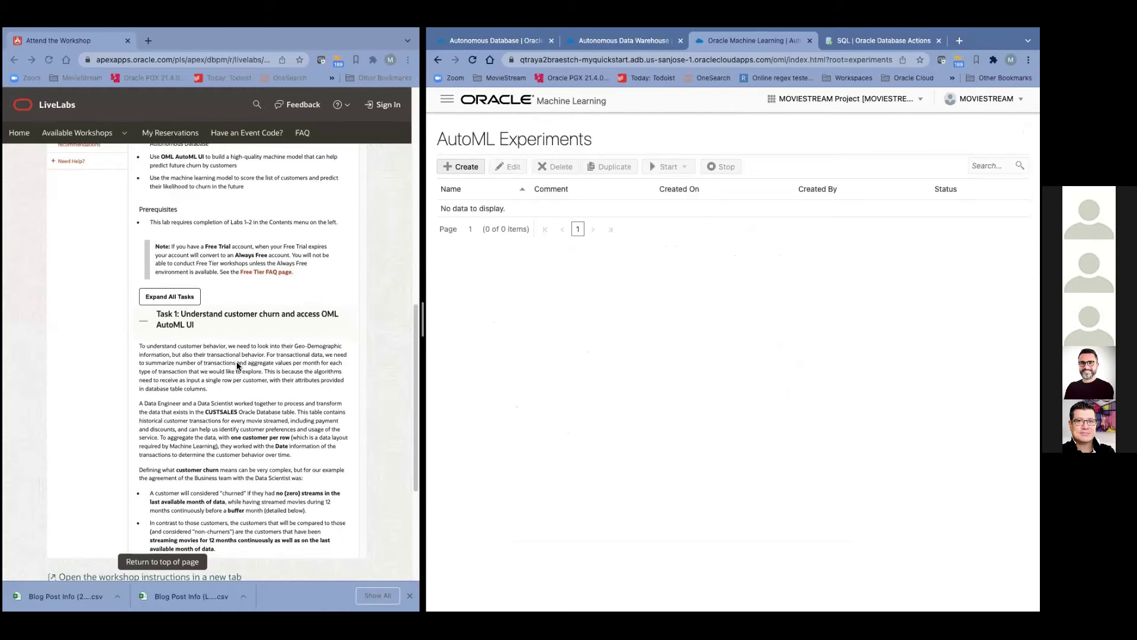
scroll(236, 365, down, 1)
scroll(236, 365, down, 3)
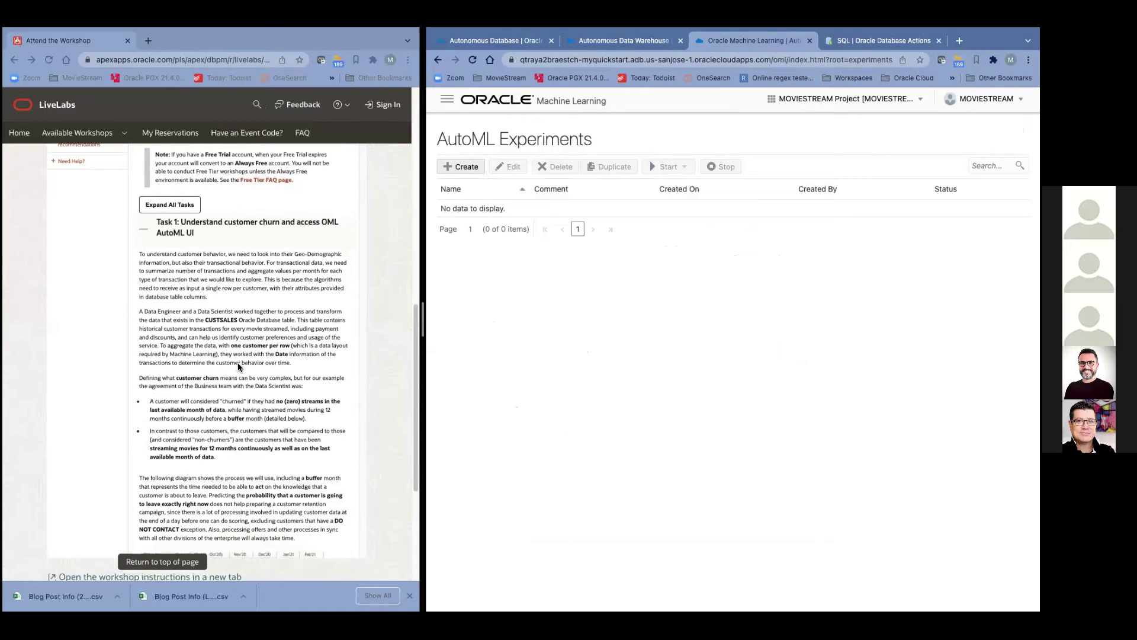
scroll(237, 365, up, 3)
scroll(238, 365, up, 5)
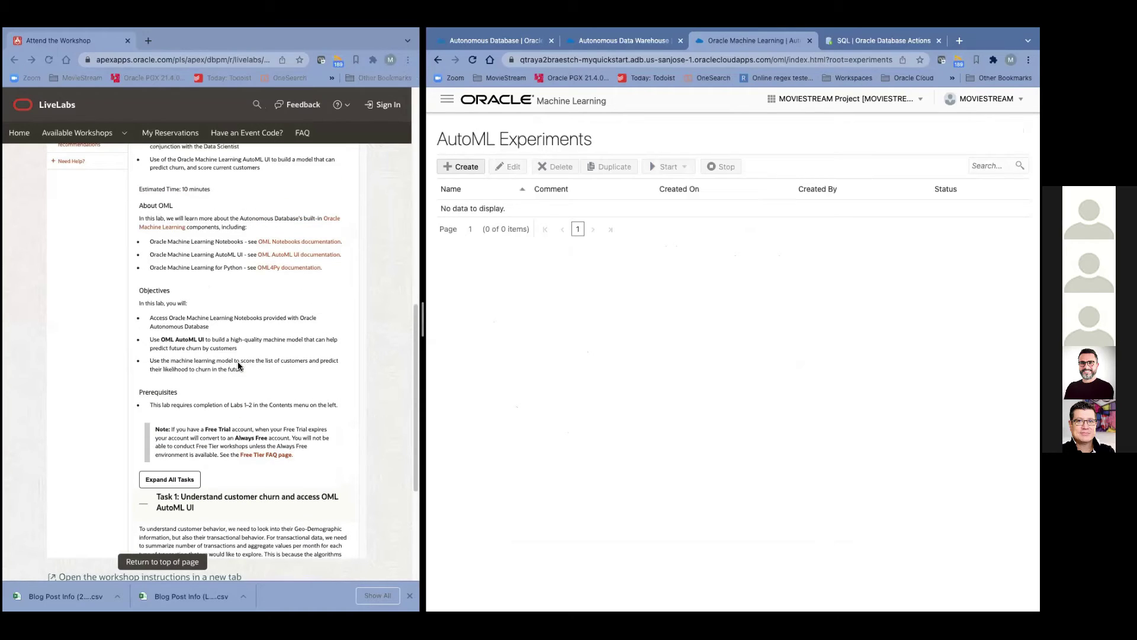
- Enlarge the churn process diagram in the instructions and widen the workshop window
click(417, 355)
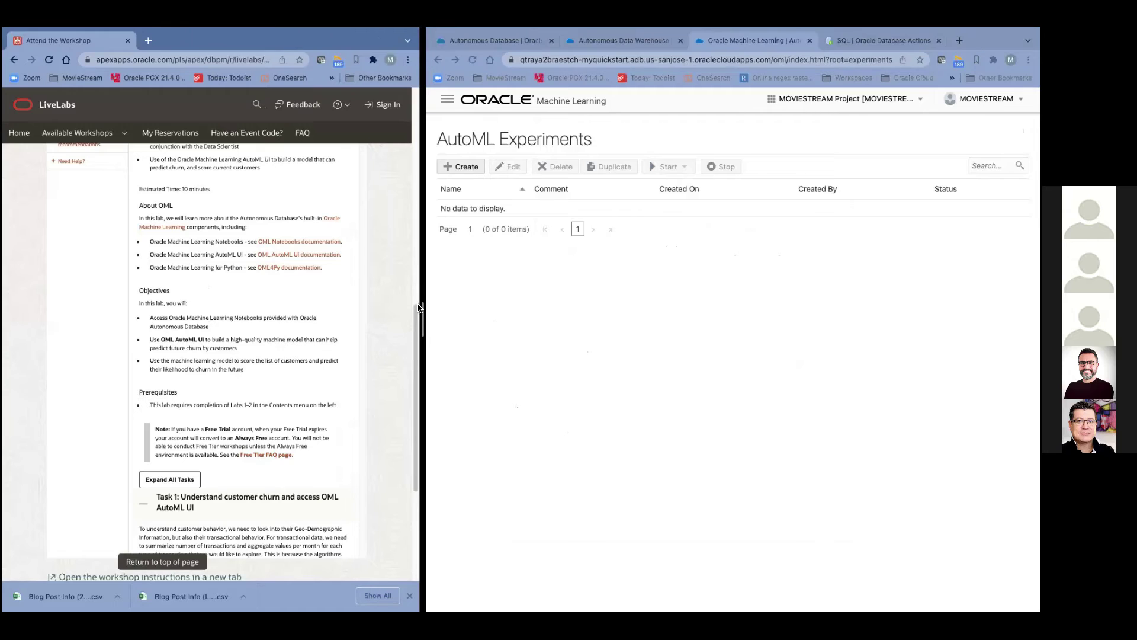
drag(414, 320, 425, 377)
scroll(369, 359, down, 1)
scroll(231, 350, down, 5)
click(303, 336)
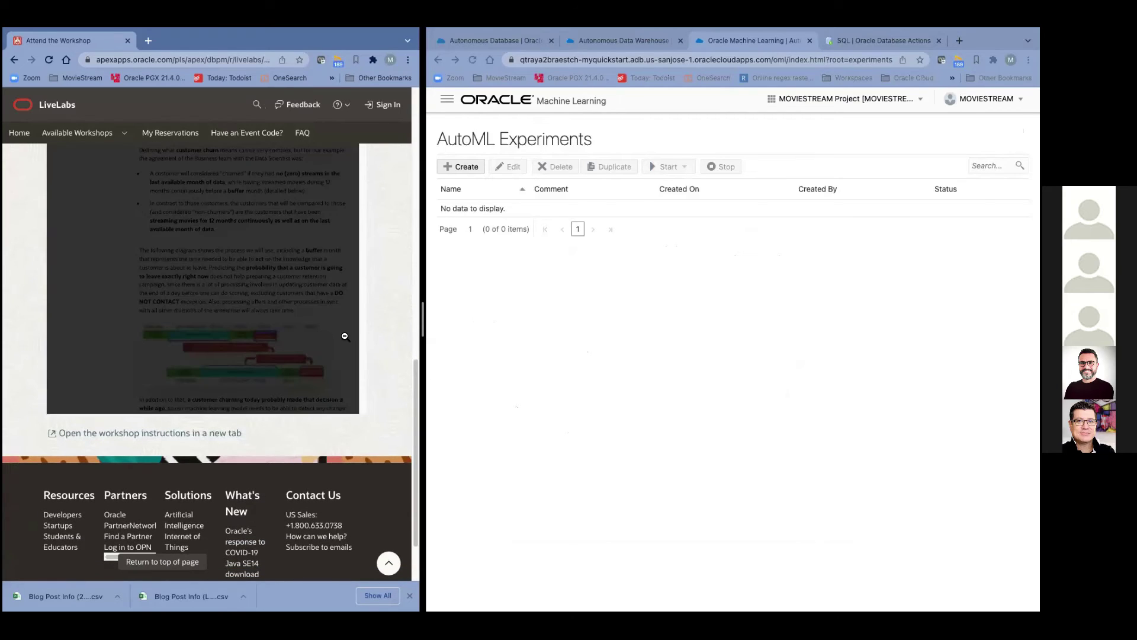
drag(422, 398, 545, 404)
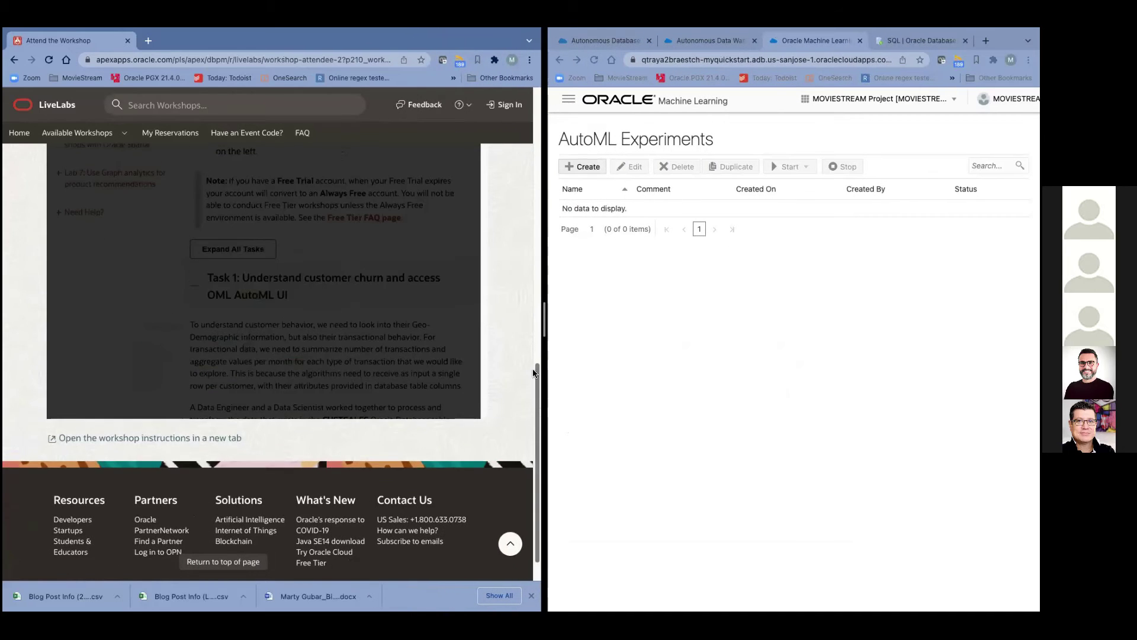
- Close the enlarged churn diagram in the workshop instructions
scroll(521, 299, up, 1)
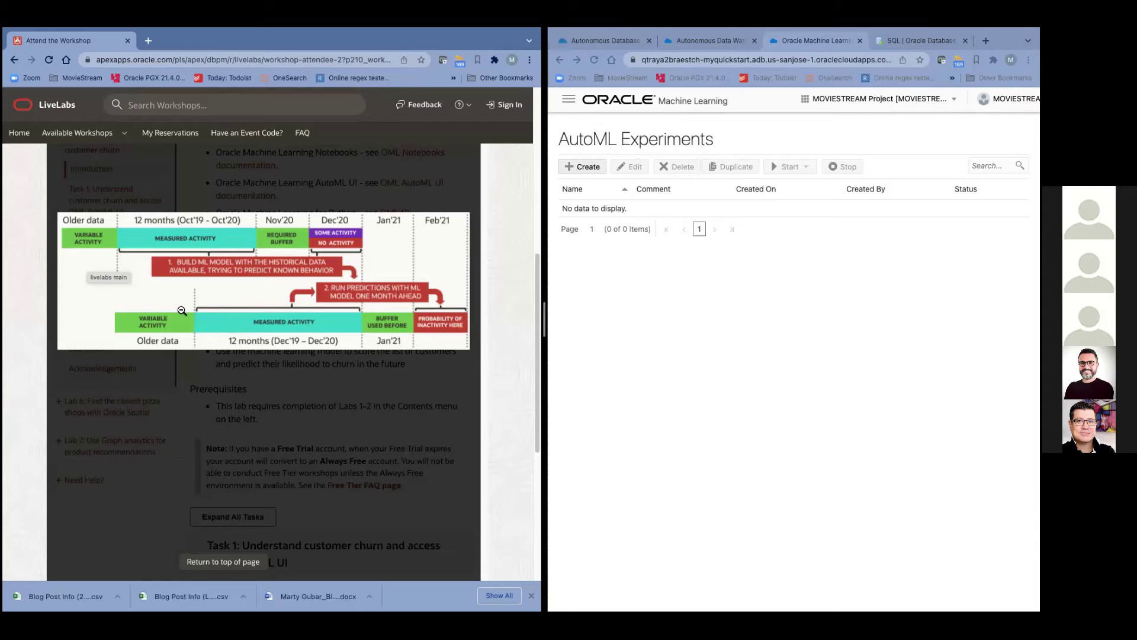
scroll(391, 228, up, 6)
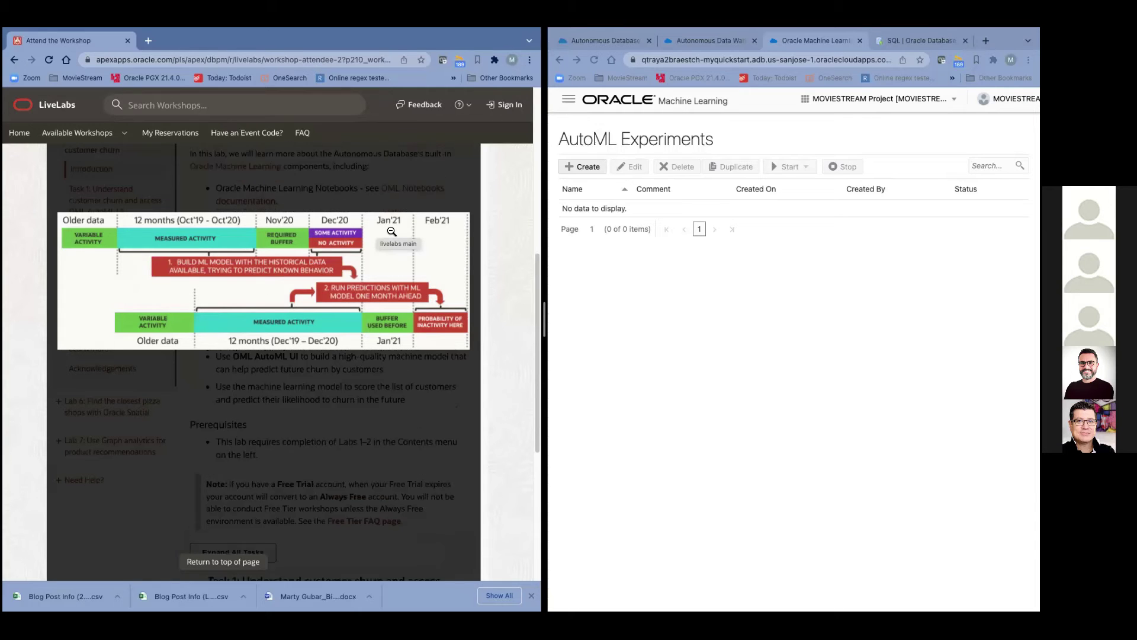
scroll(527, 178, up, 5)
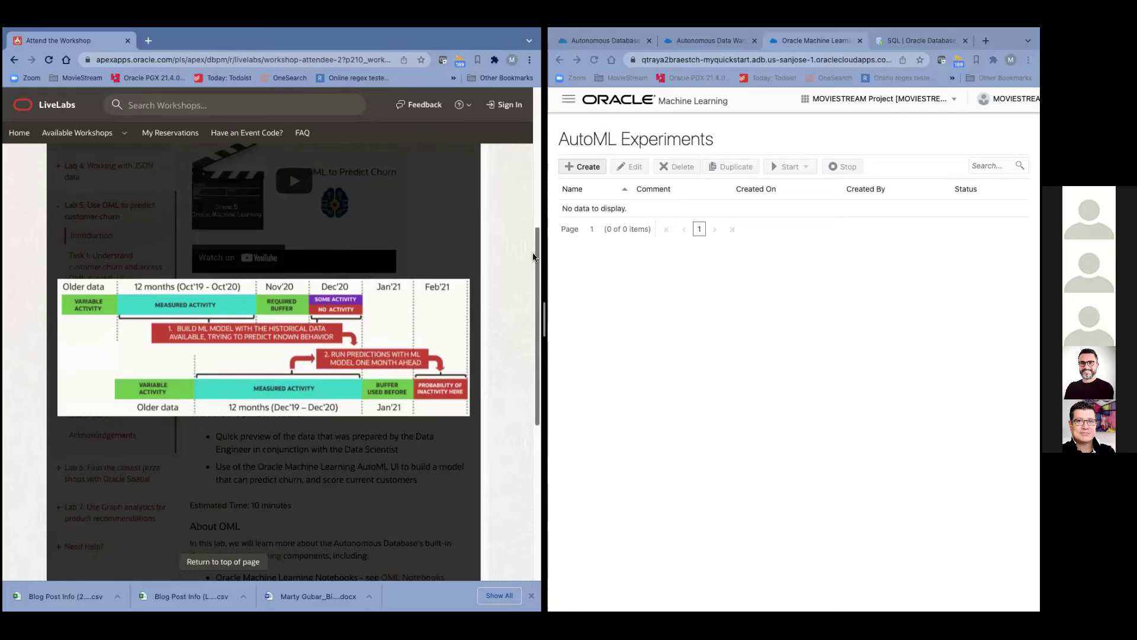
key(Escape)
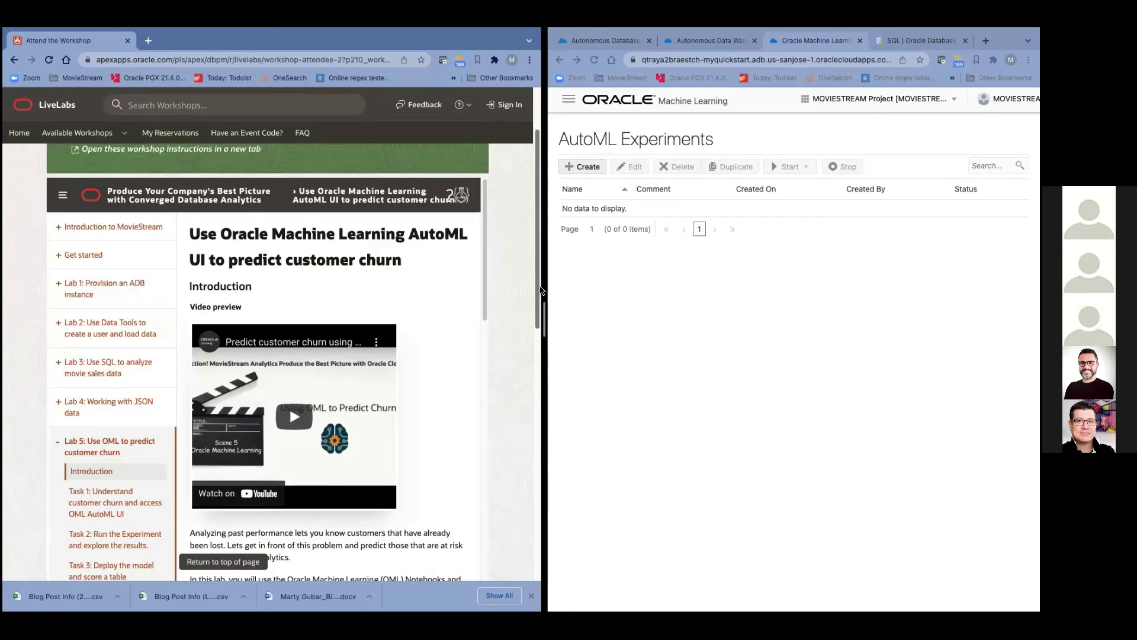
drag(538, 291, 520, 401)
- Scroll the instructions to the Create Experiment step and widen the AutoML Experiments window
click(119, 251)
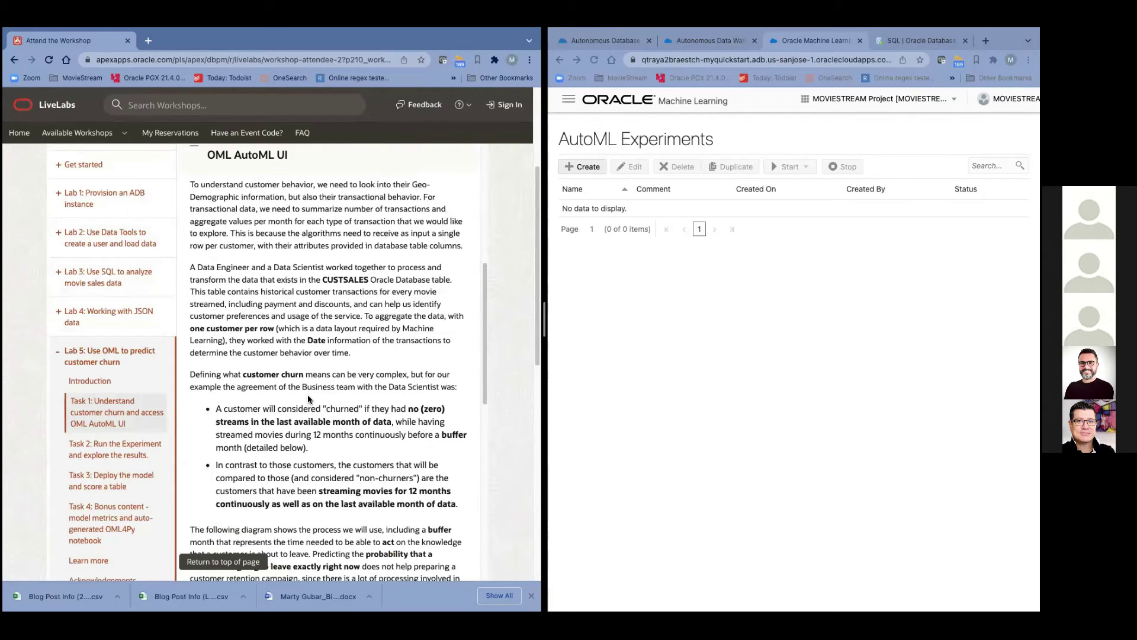
scroll(308, 396, down, 12)
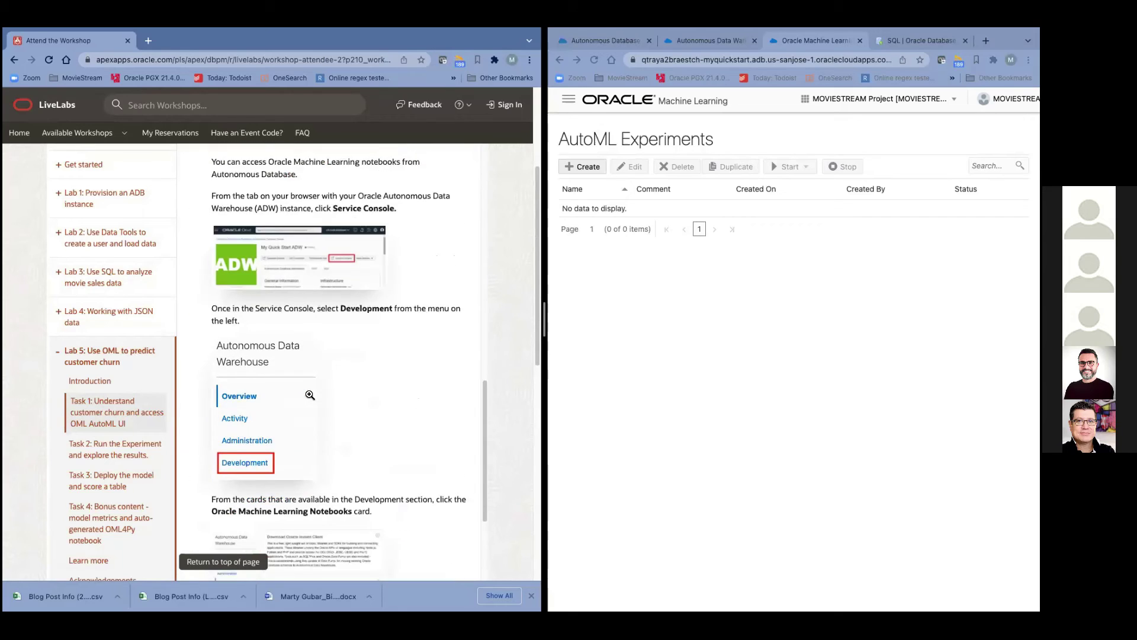
scroll(305, 395, down, 10)
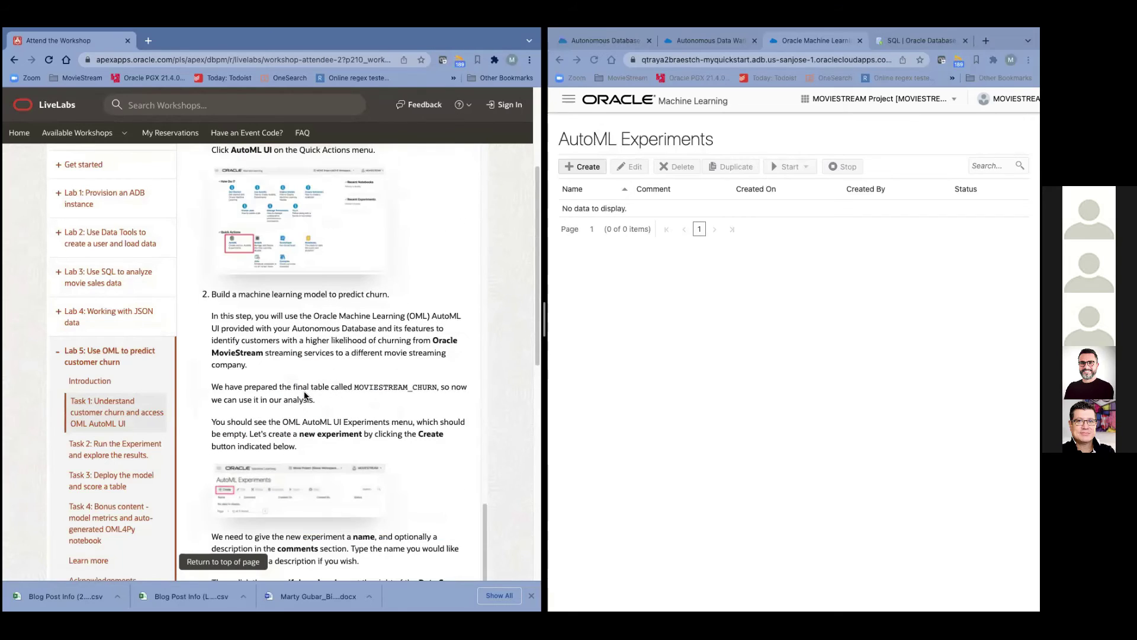
scroll(305, 395, up, 2)
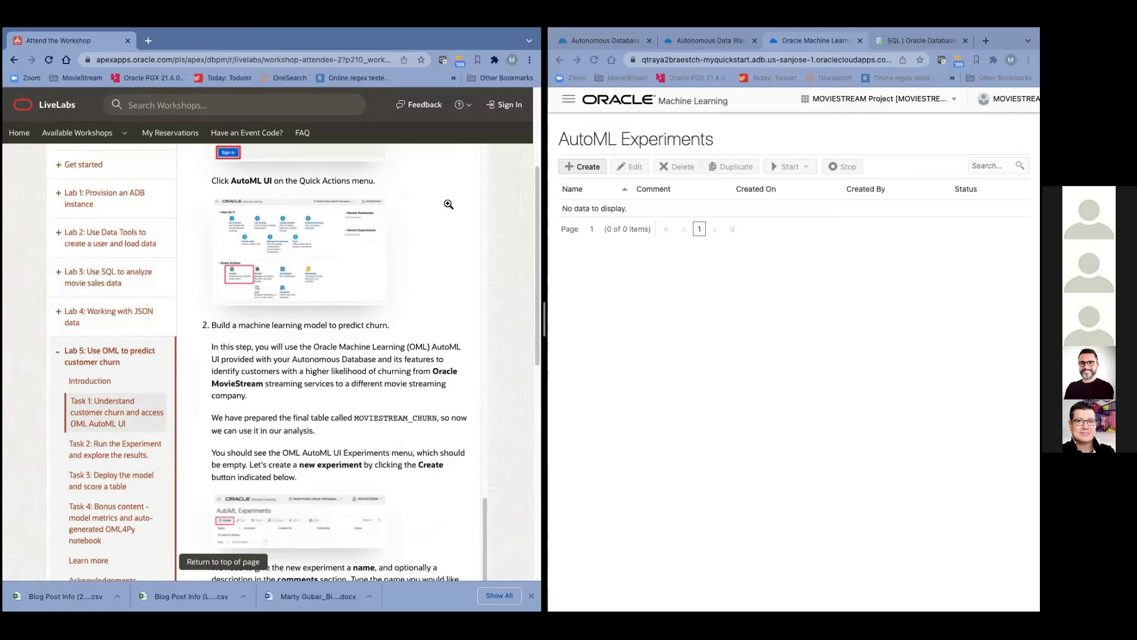
scroll(330, 325, down, 3)
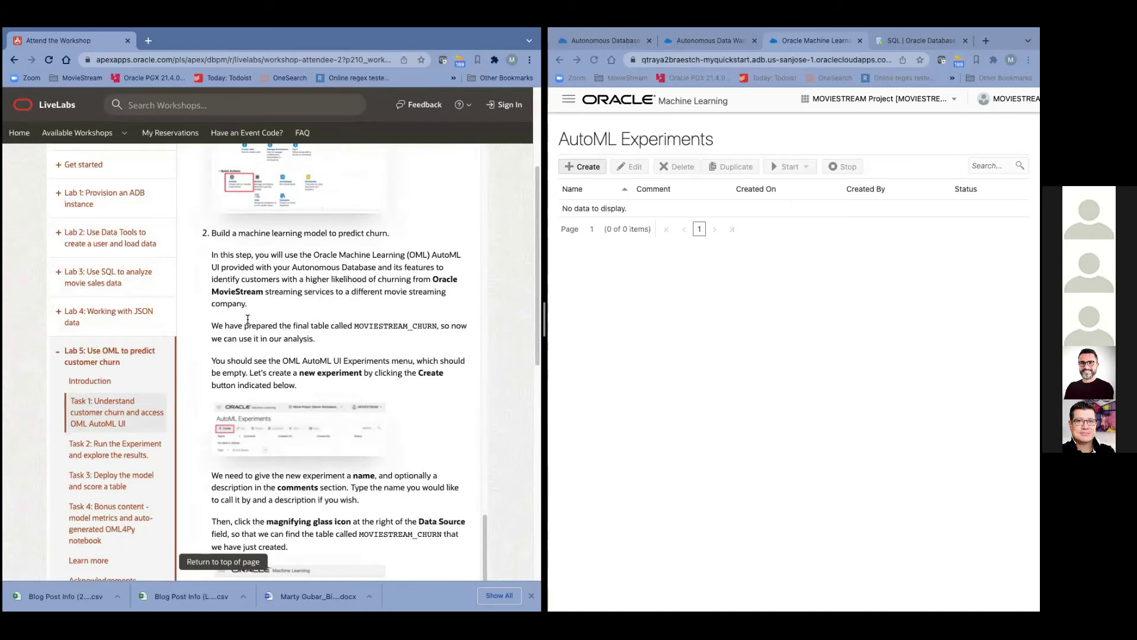
scroll(193, 307, down, 7)
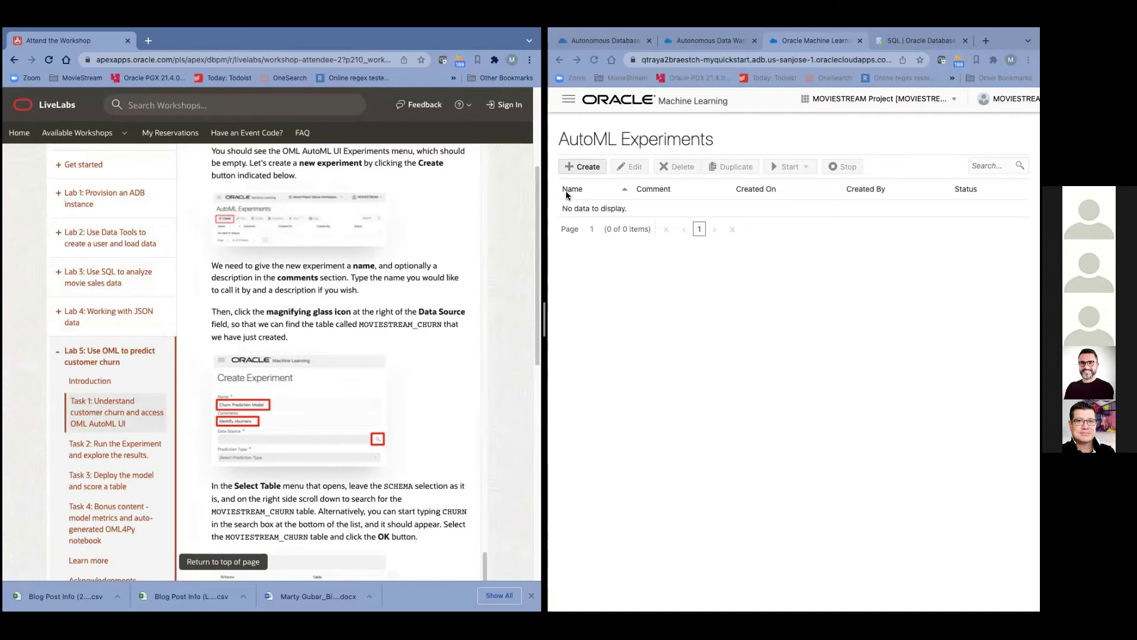
click(579, 168)
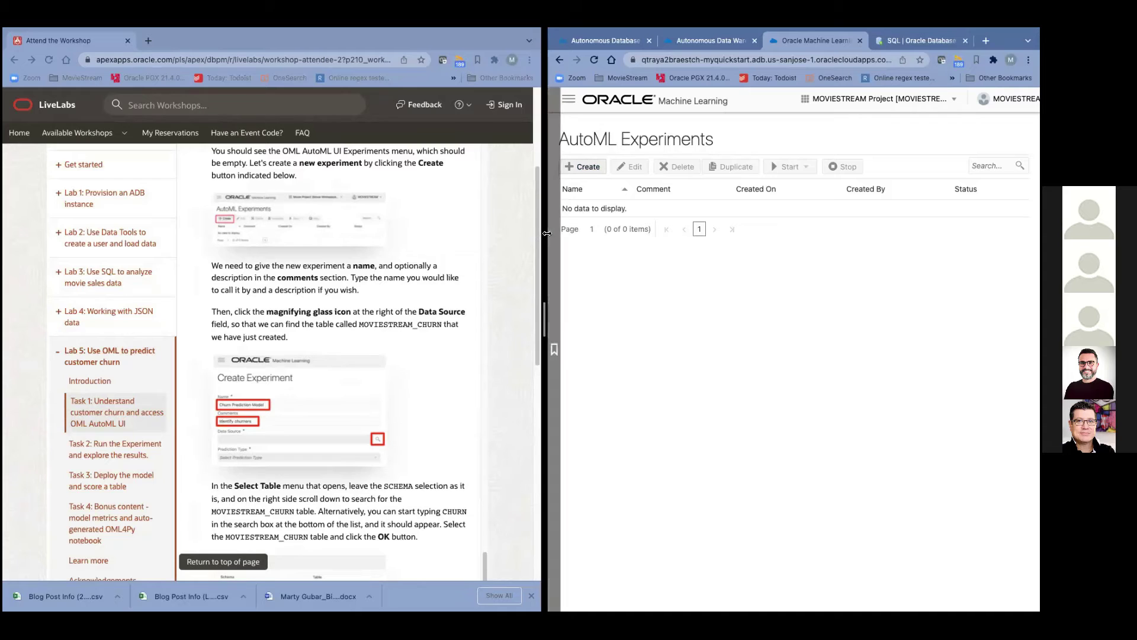
drag(544, 234, 365, 235)
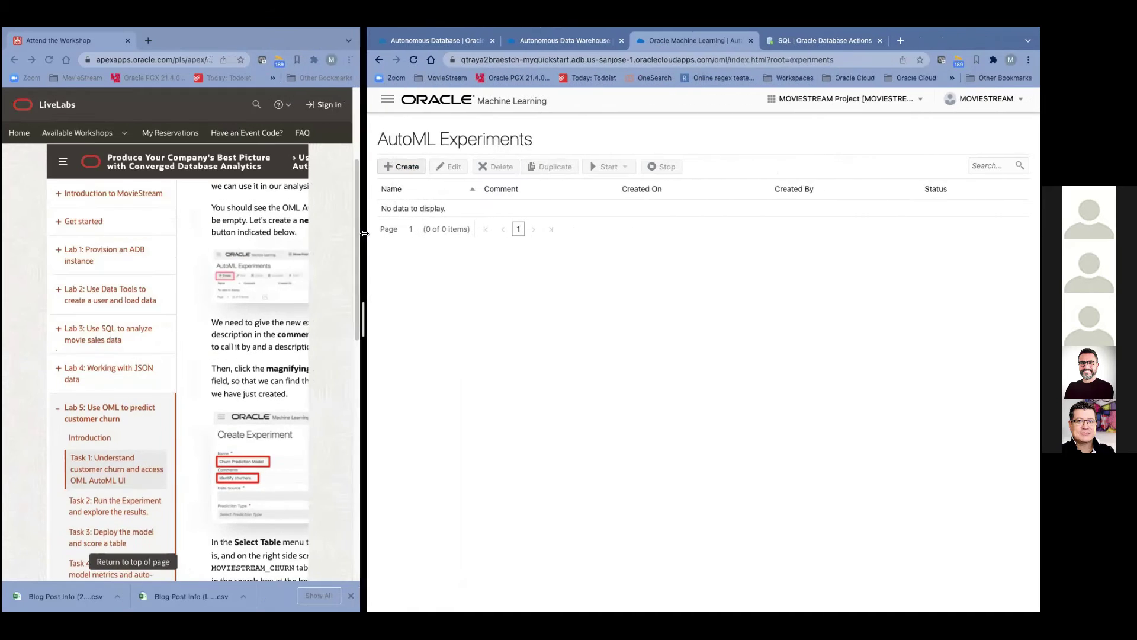
- Create experiment 'Churn Prediction' with comment 'Predicts potential churn' and open the Data Source picker
click(404, 167)
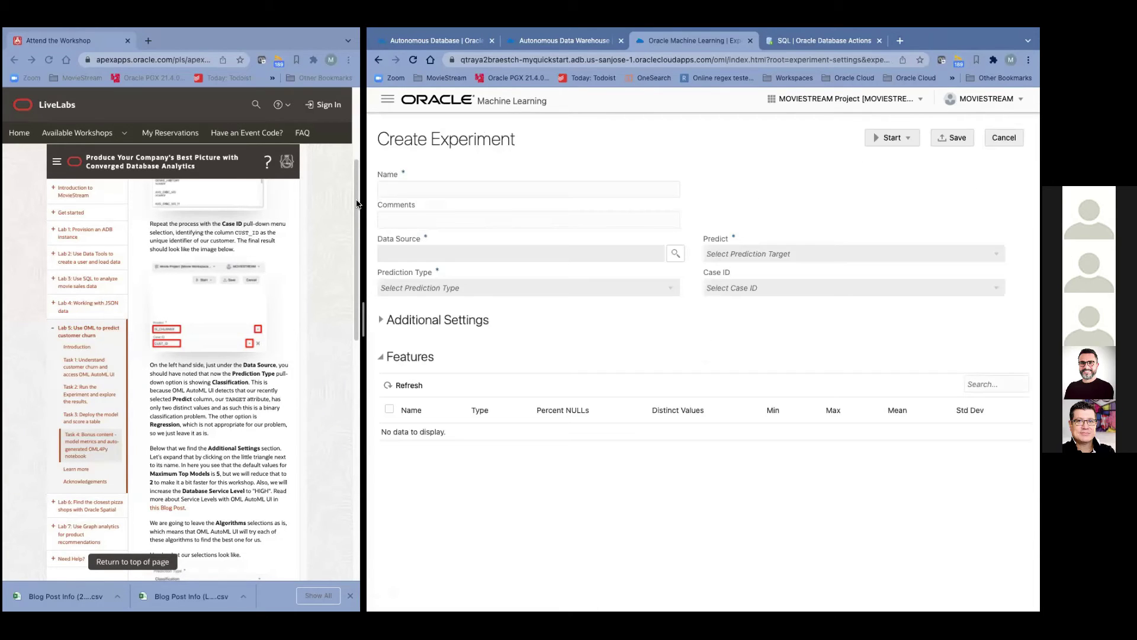
click(415, 188)
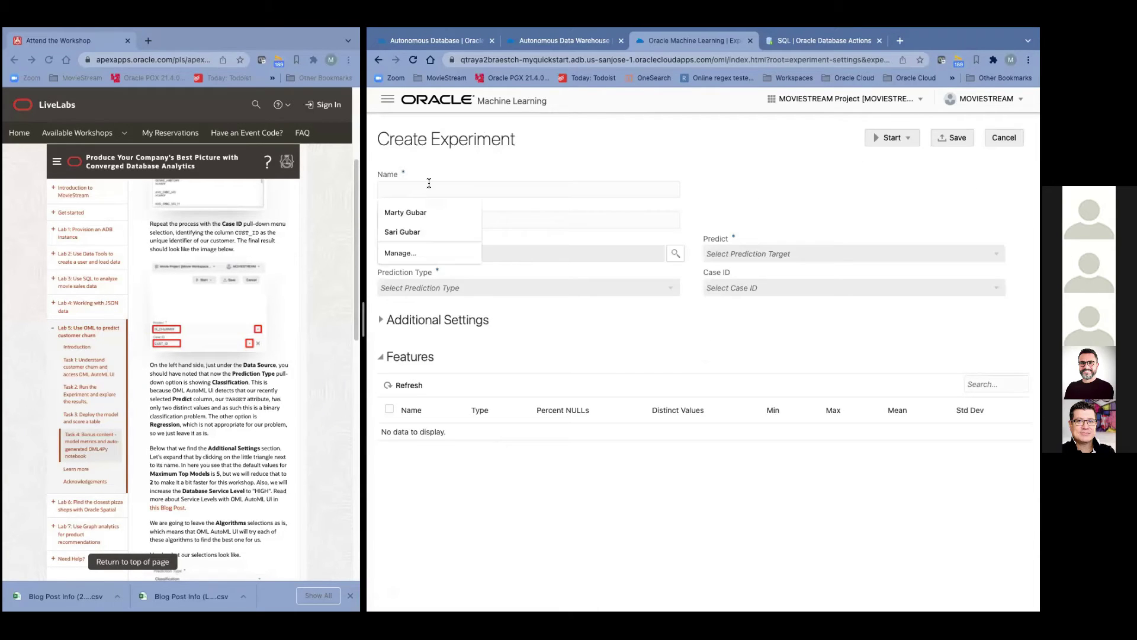
text(Churn Prediction)
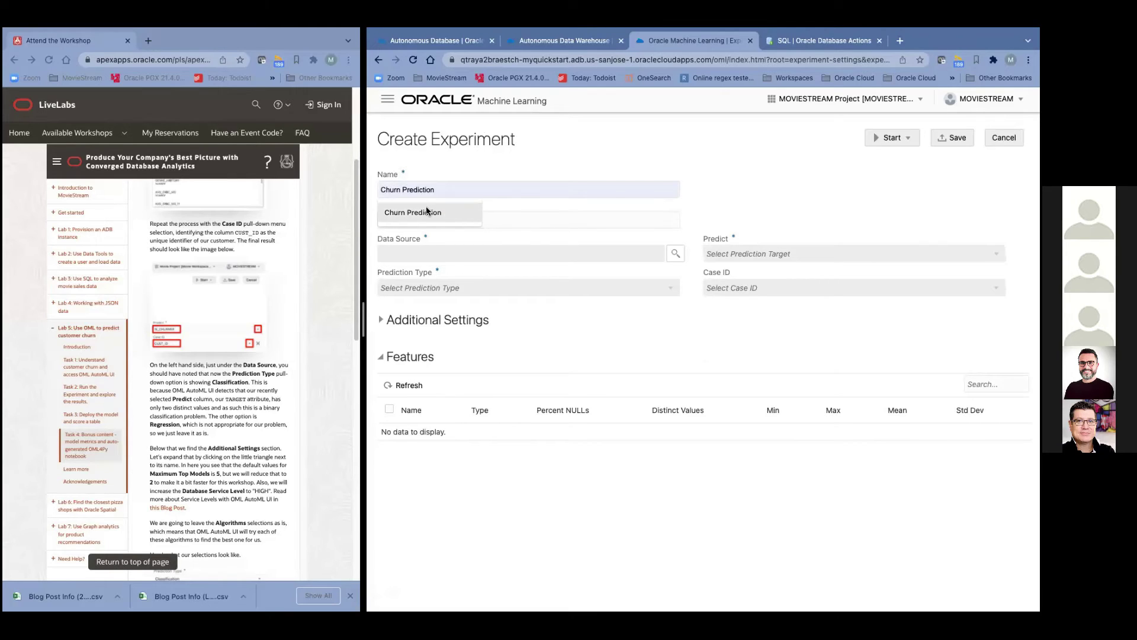
click(432, 212)
click(394, 224)
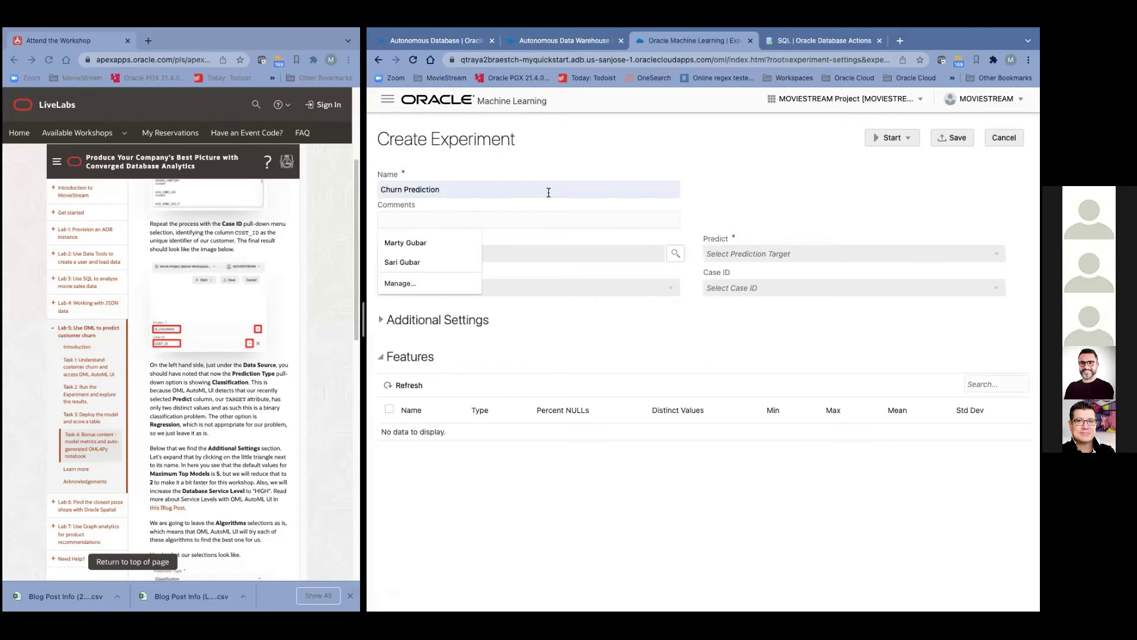
text(Predicts potential churn)
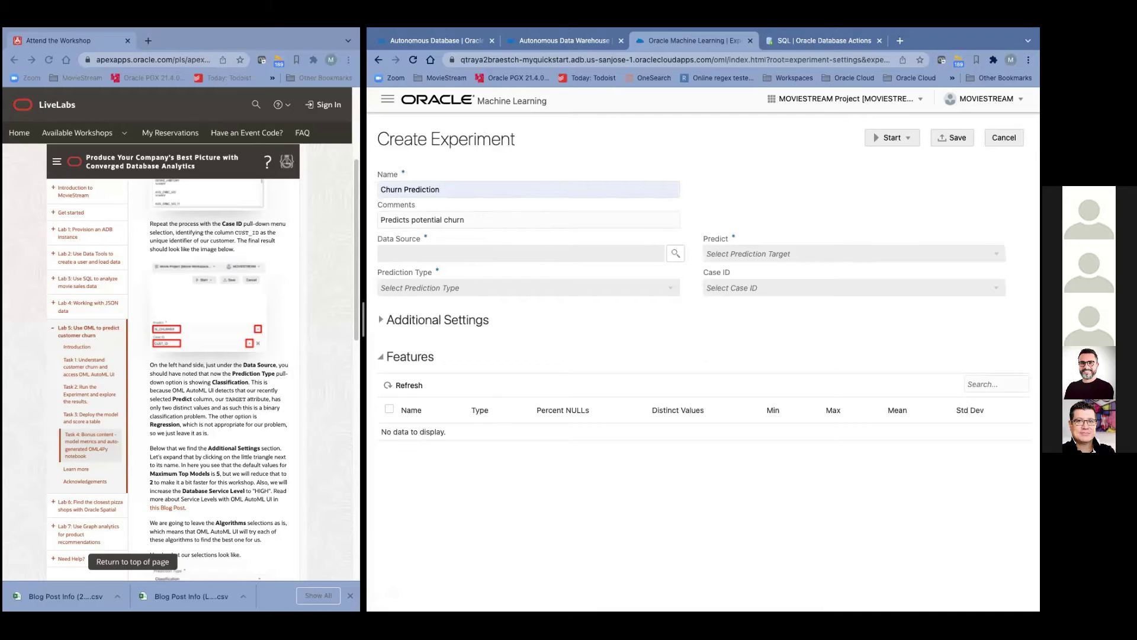
click(675, 254)
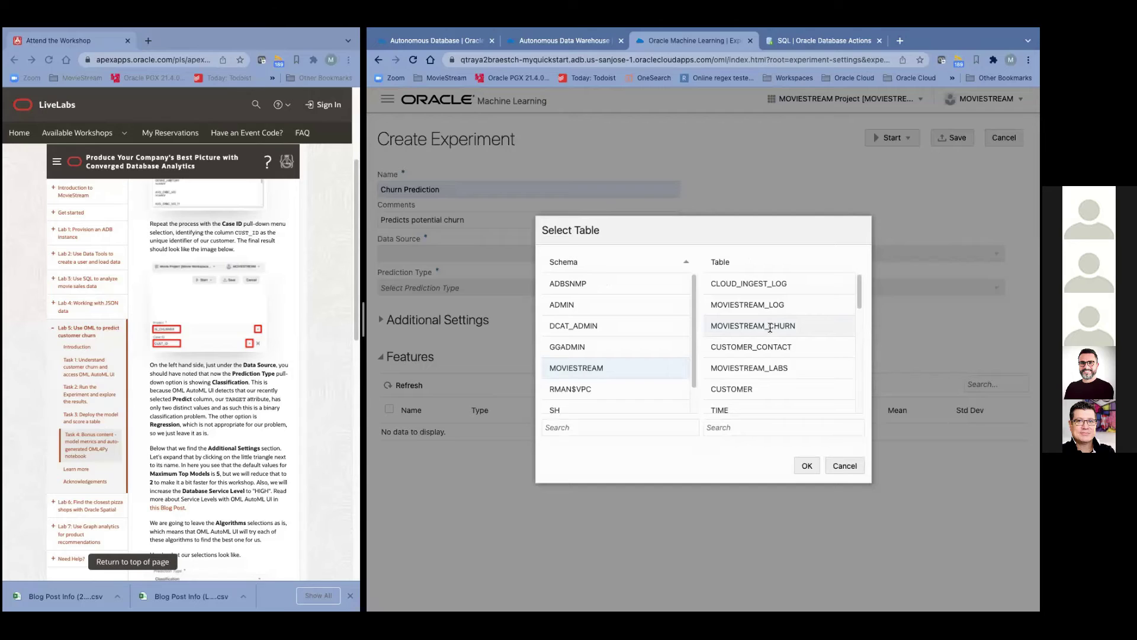
- Select MOVIESTREAM.MOVIESTREAM_CHURN as the data source and open the Predict choices
click(770, 327)
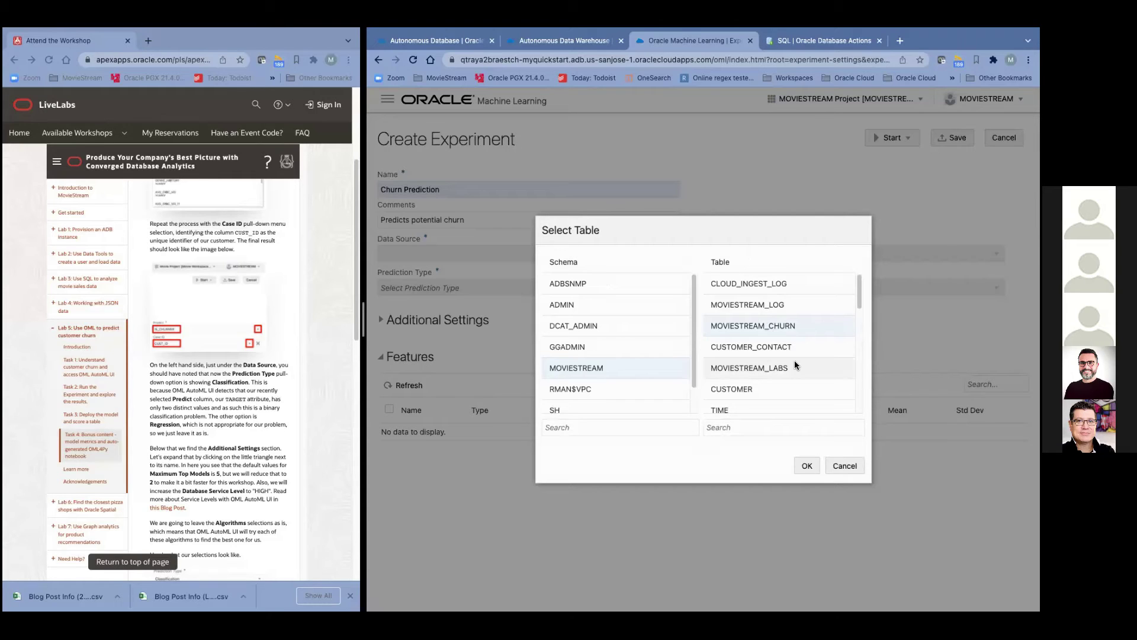
click(806, 467)
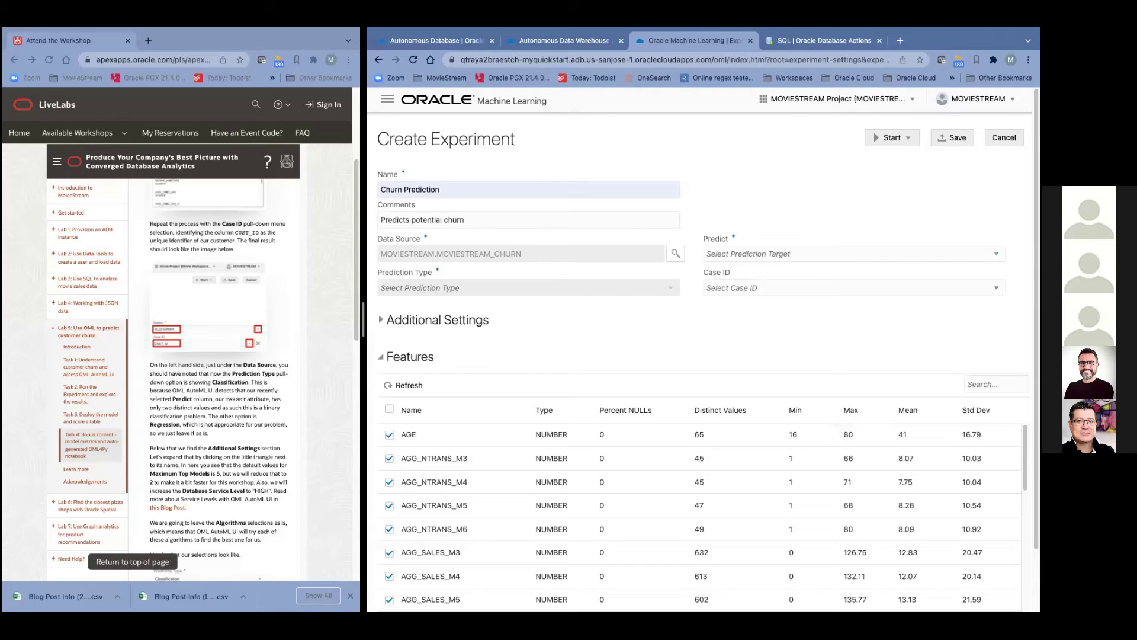
click(770, 253)
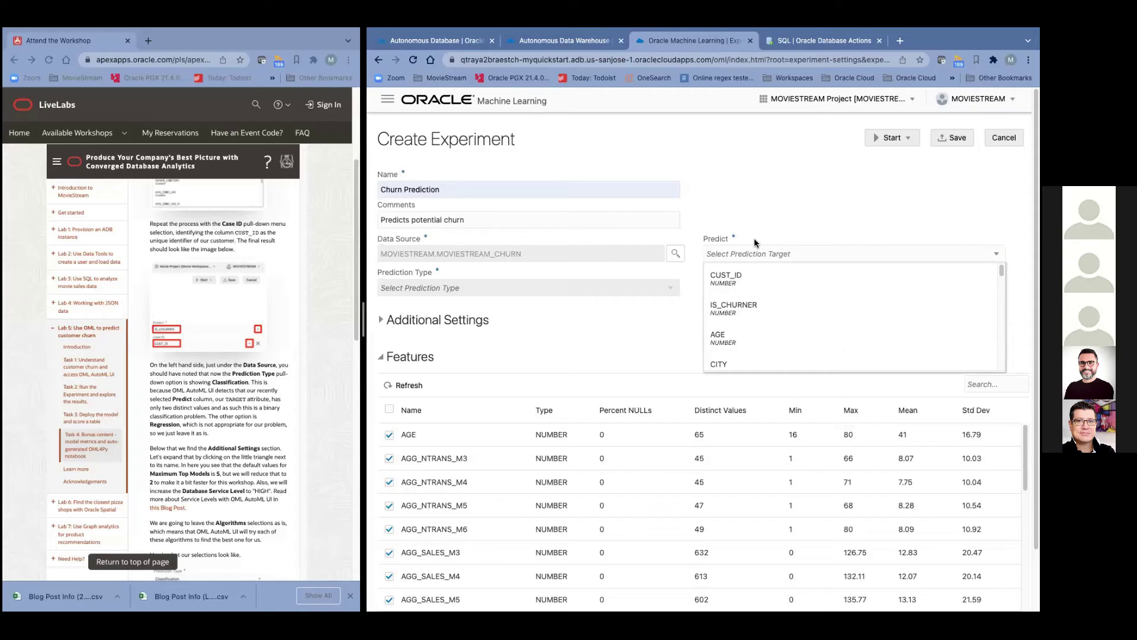
- Set Predict to IS_CHURNER and Case ID to CUST_ID
click(726, 307)
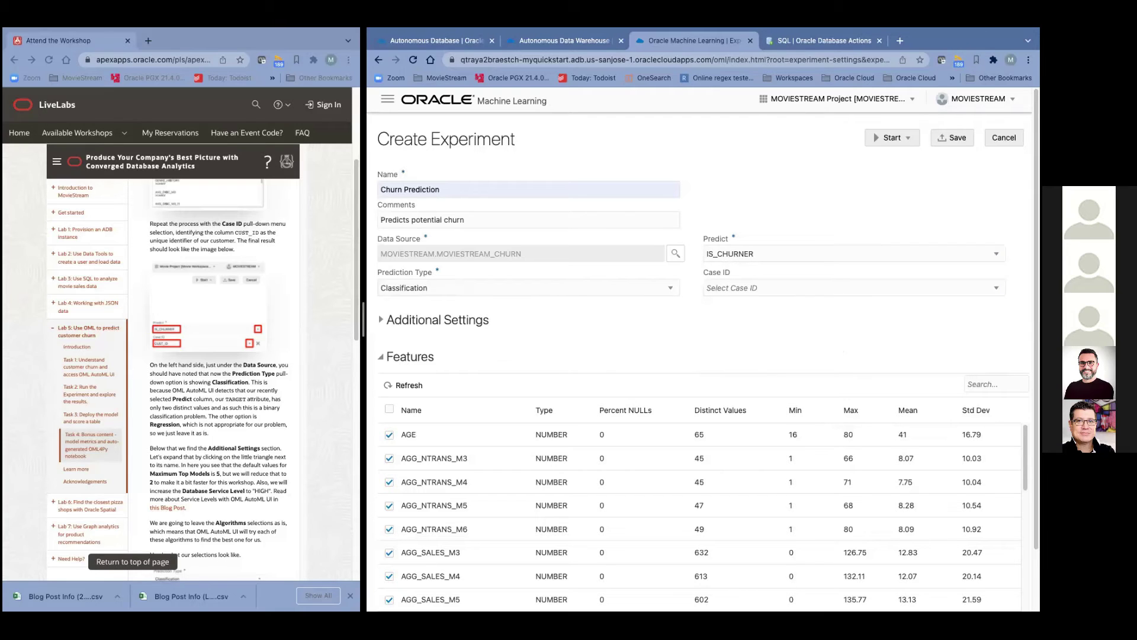
click(735, 287)
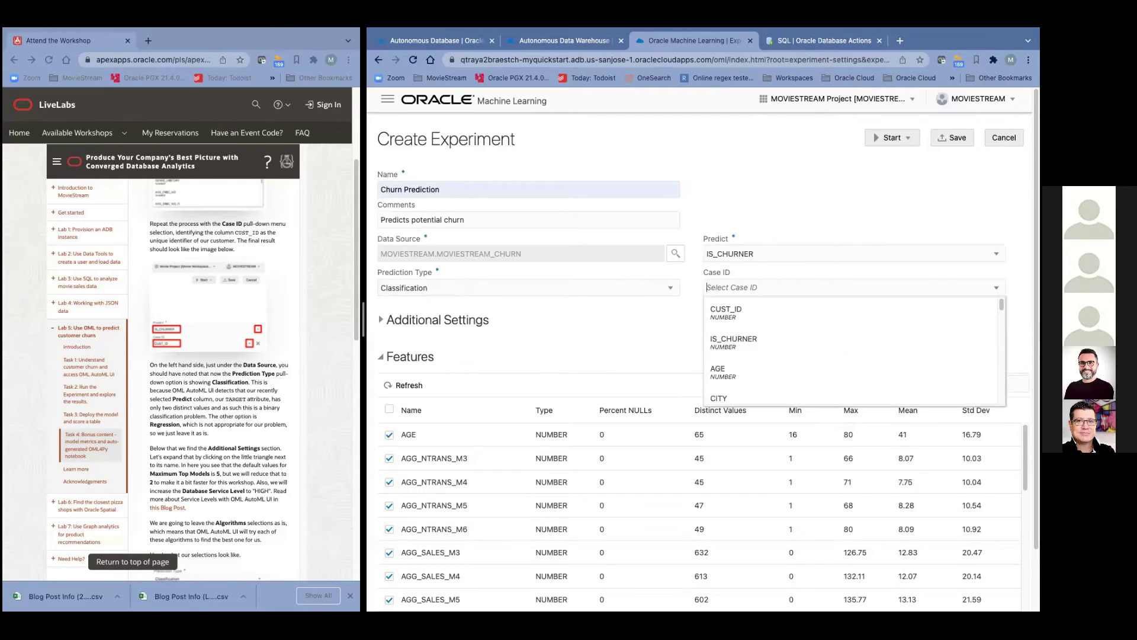
click(733, 311)
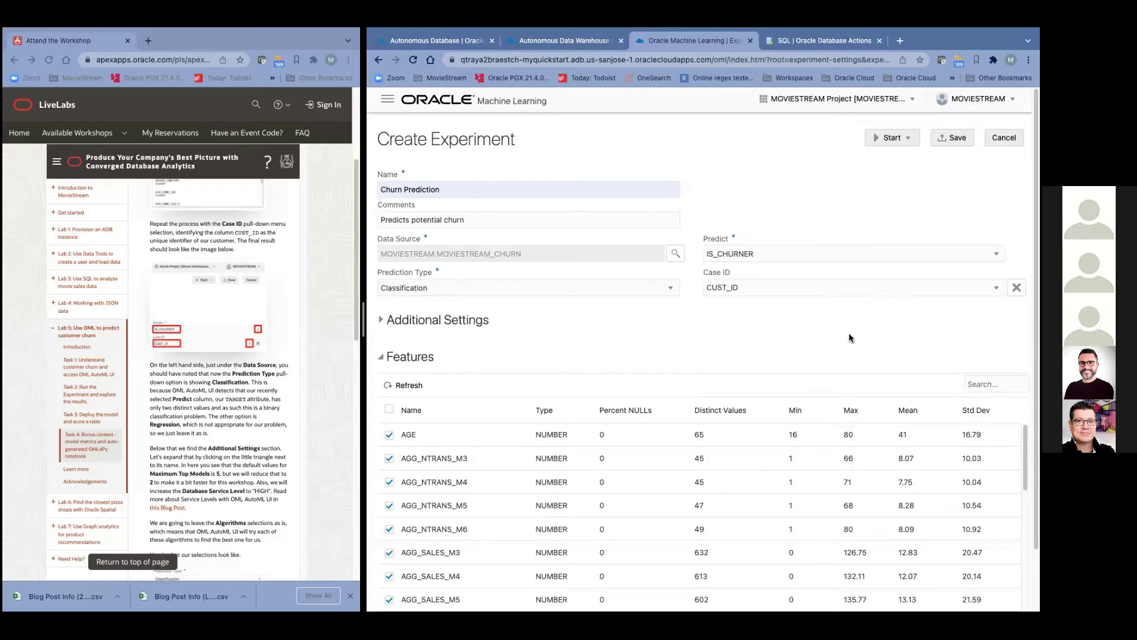
- Lower Maximum Top Models from 5 to 2 under Additional Settings
click(380, 321)
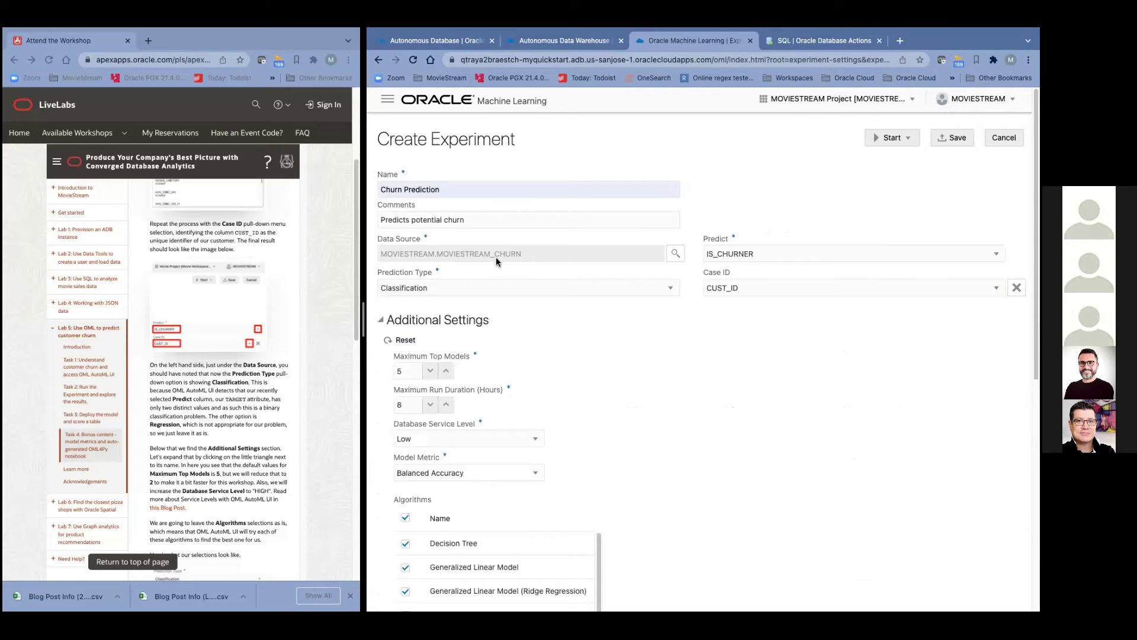
click(430, 372)
click(430, 371)
click(907, 138)
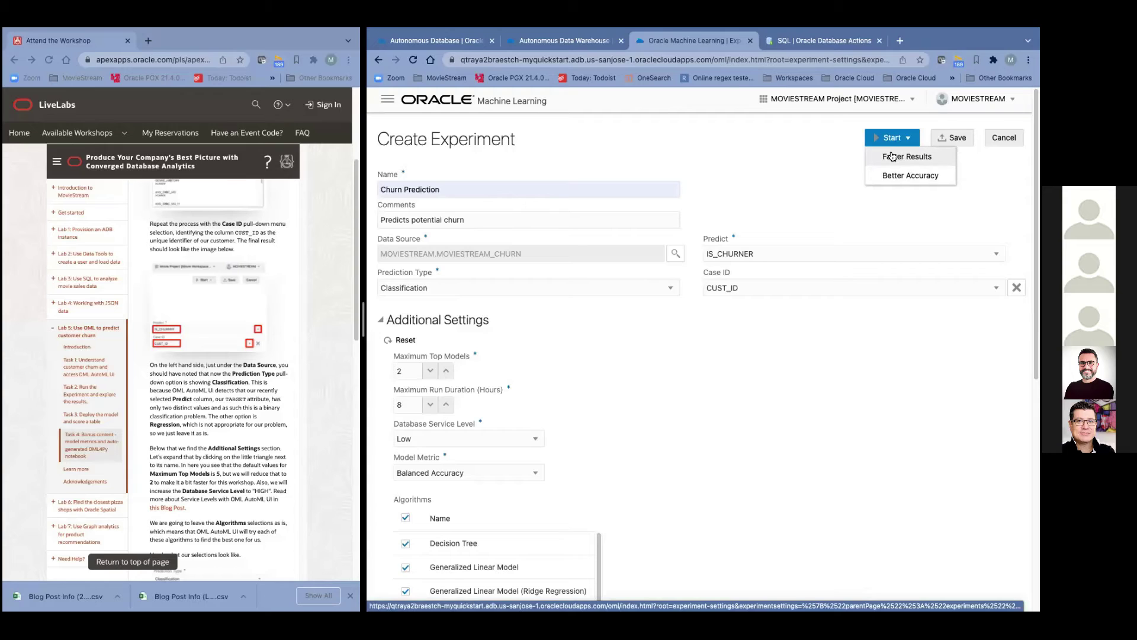
- Start Churn Prediction with Faster Results and scroll on in the workshop instructions
click(901, 159)
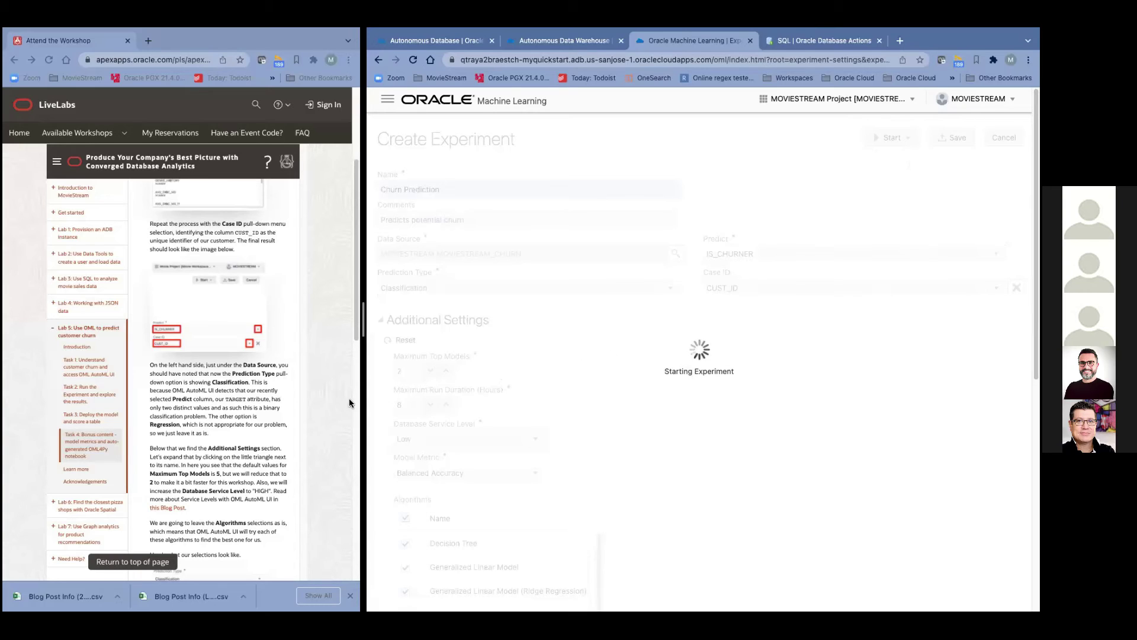
drag(366, 398, 457, 397)
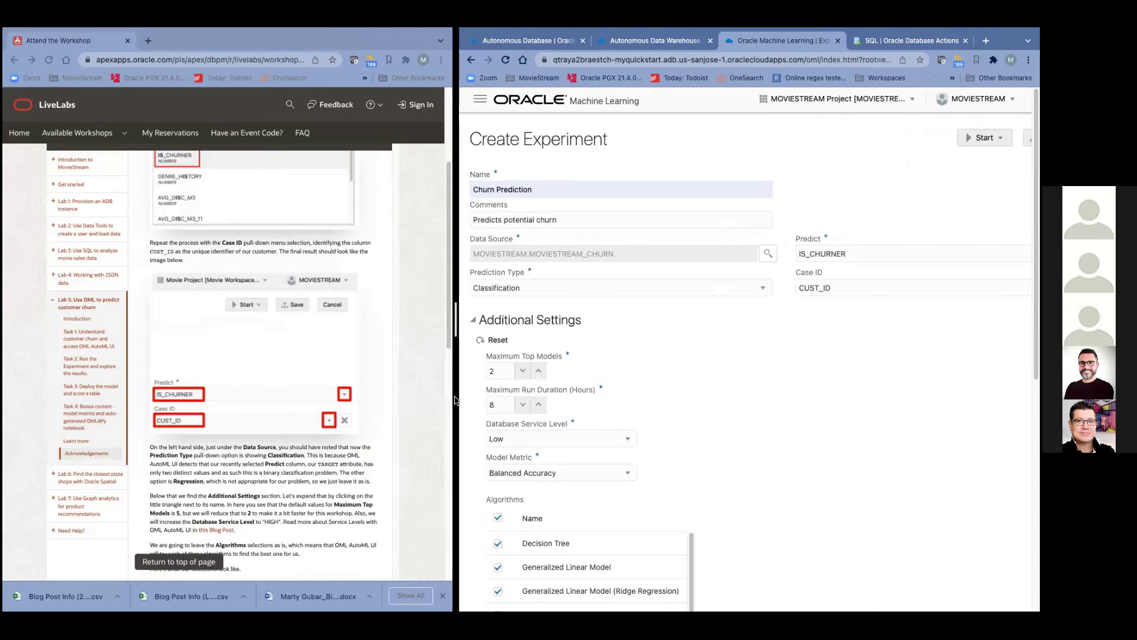
scroll(254, 355, down, 3)
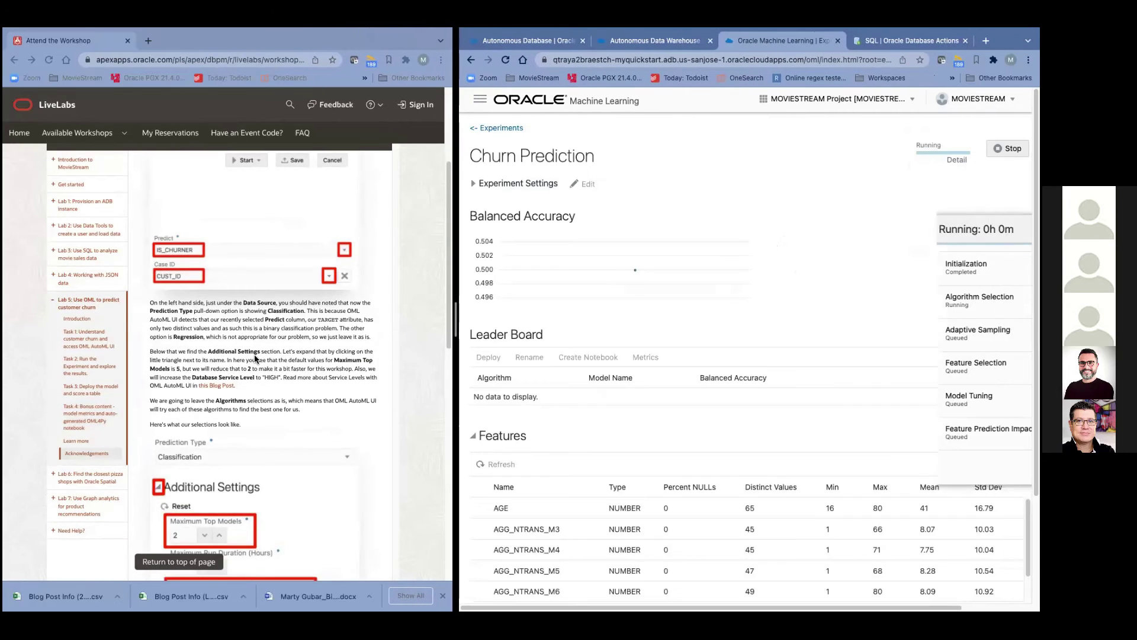
scroll(257, 353, down, 1)
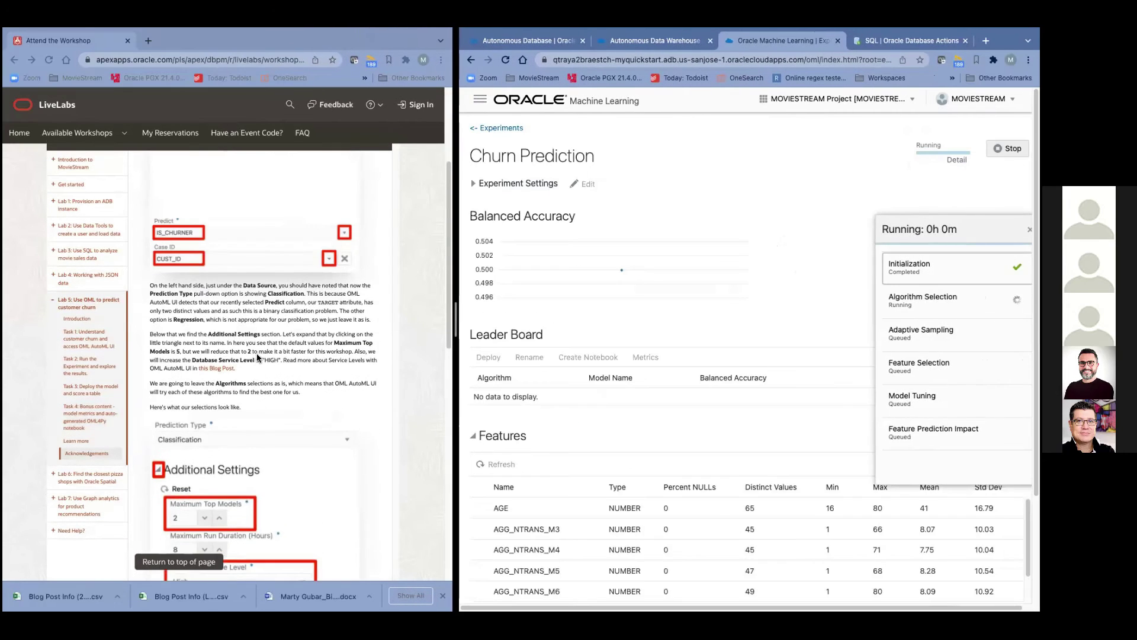
click(449, 331)
scroll(447, 379, down, 4)
scroll(445, 395, down, 10)
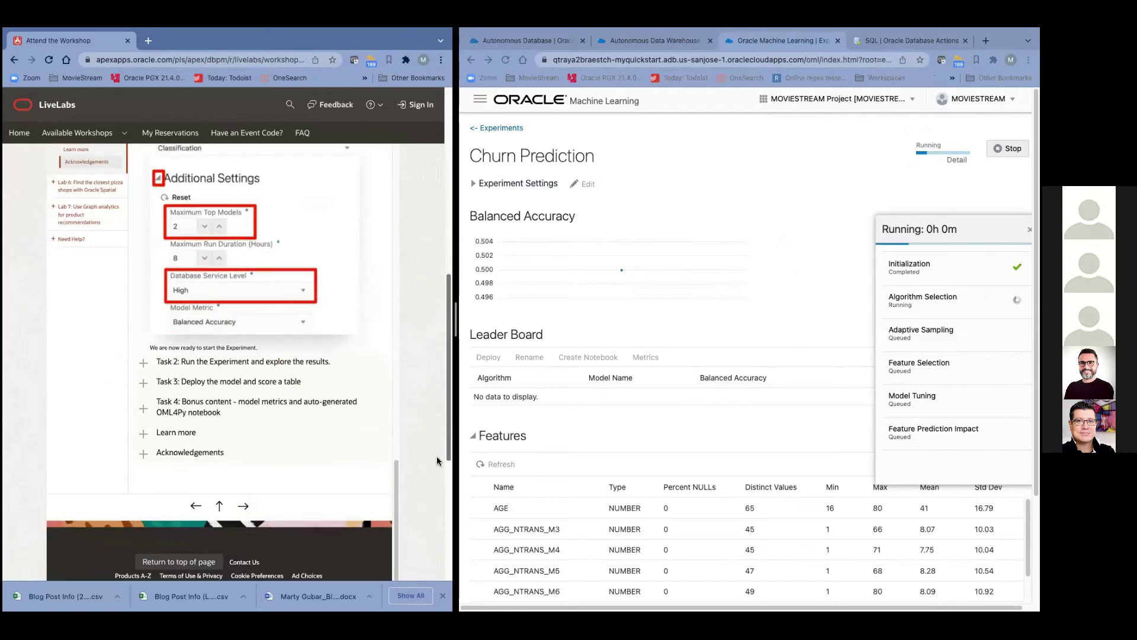
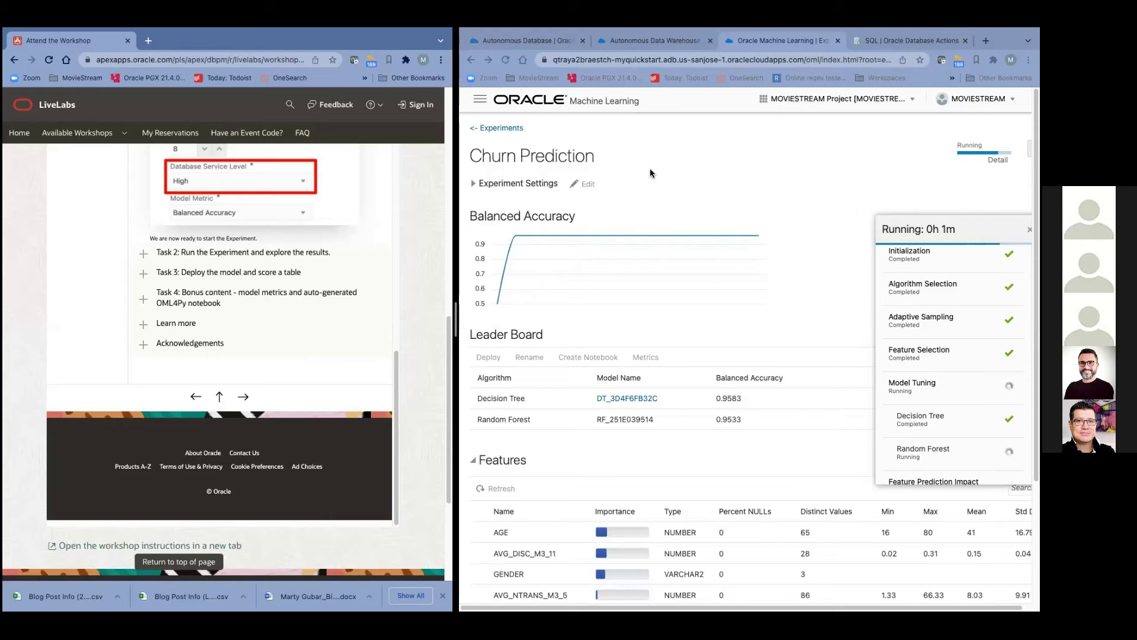
- Scroll to the completed experiment's leader board, where Decision Tree (0.9583) leads Random Forest (0.9558)
scroll(695, 305, down, 2)
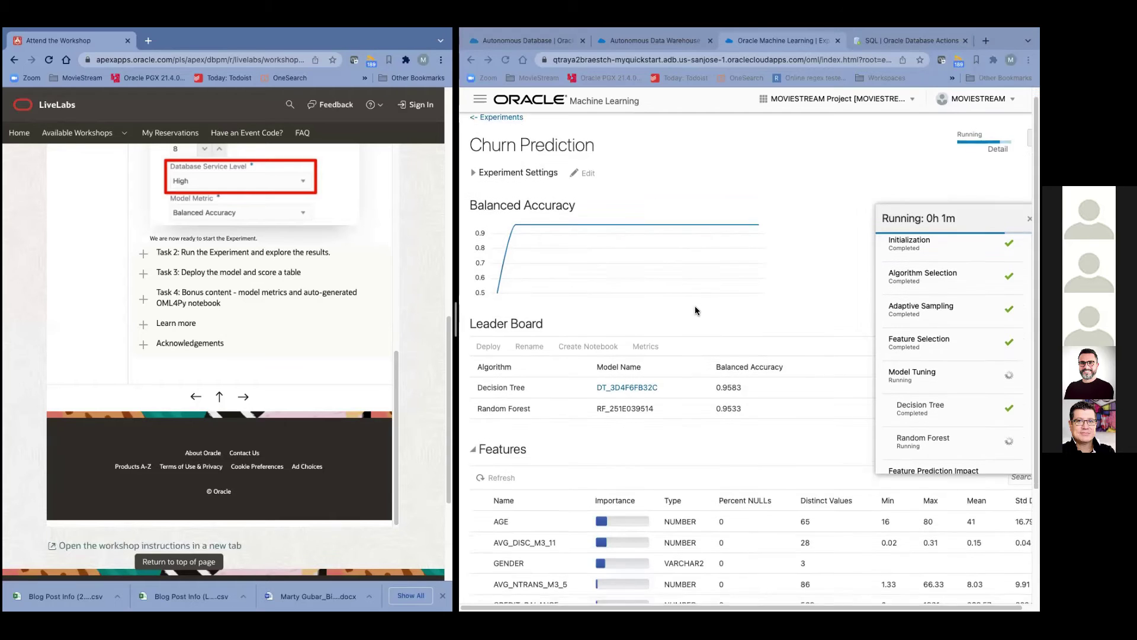
scroll(695, 306, down, 3)
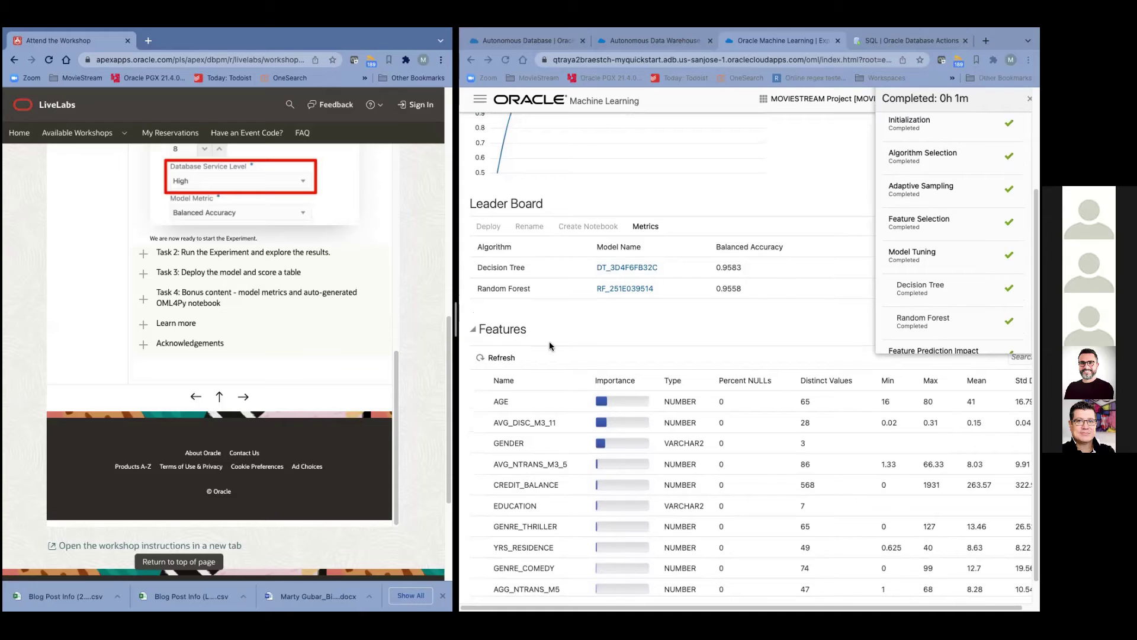
click(710, 316)
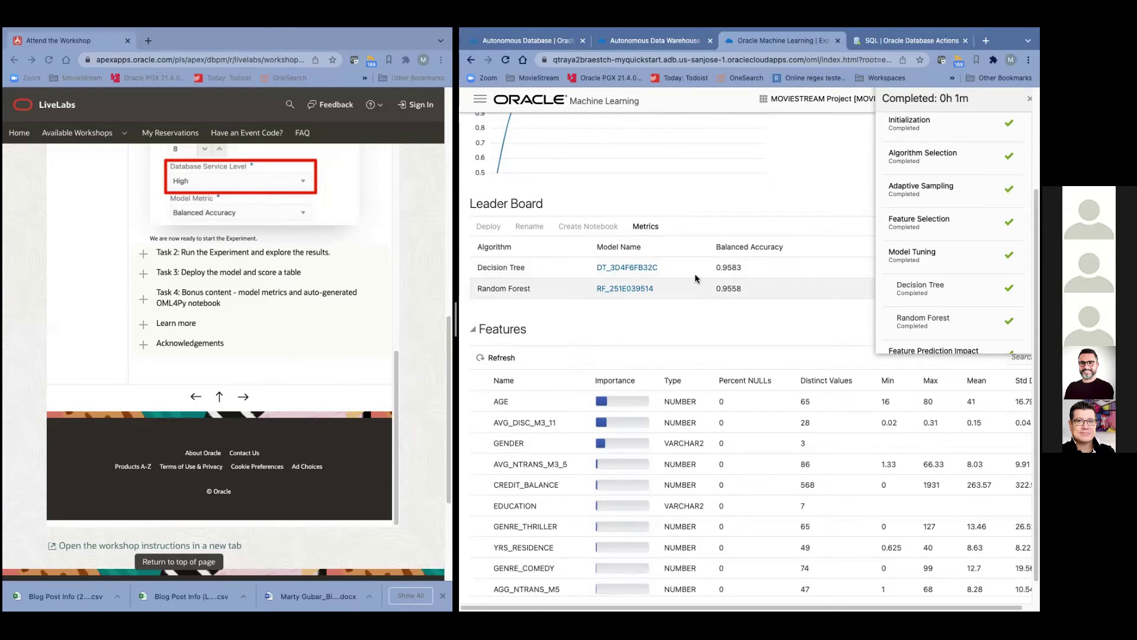
- Open model DT_3D4F6FB32C's details and enlarge its confusion matrix (61.76% and 33.66% correct)
click(627, 268)
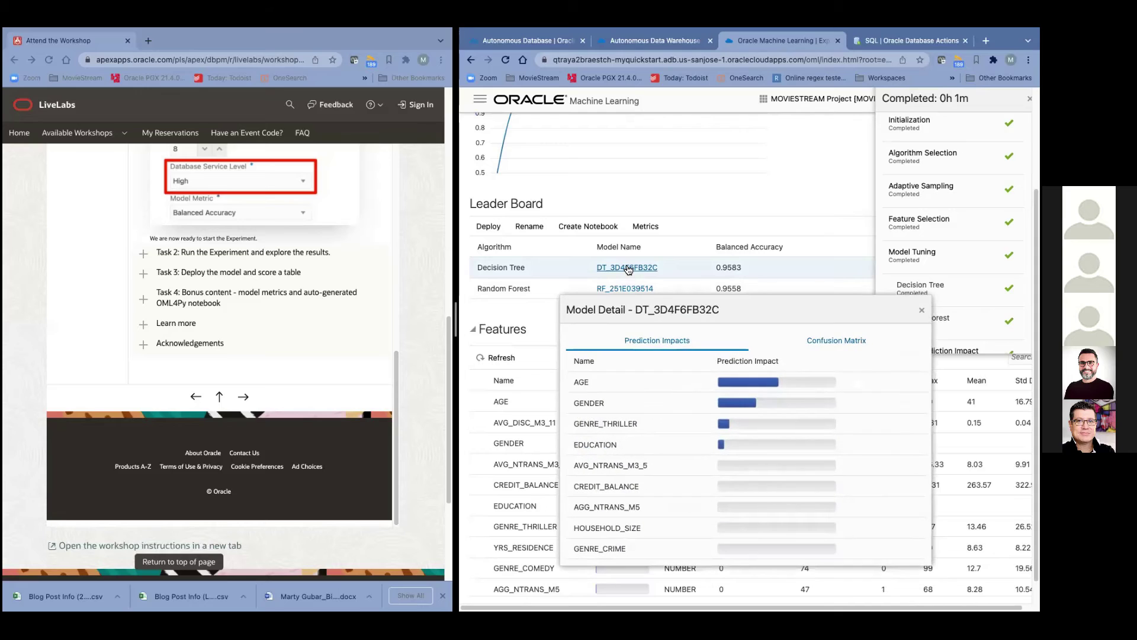
drag(669, 302, 628, 161)
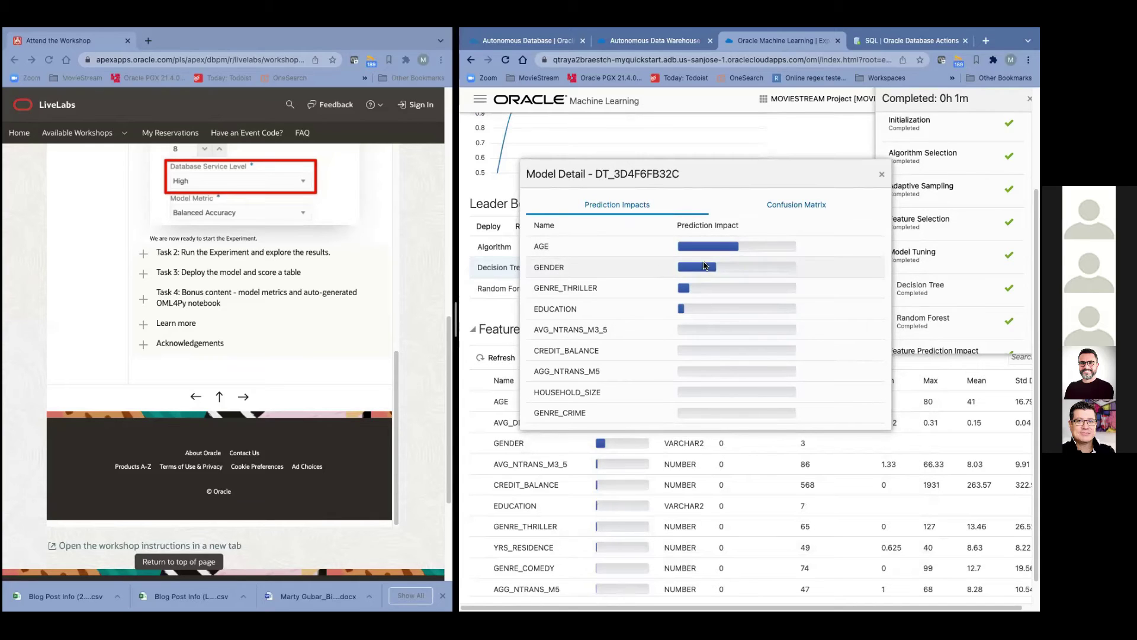
click(791, 207)
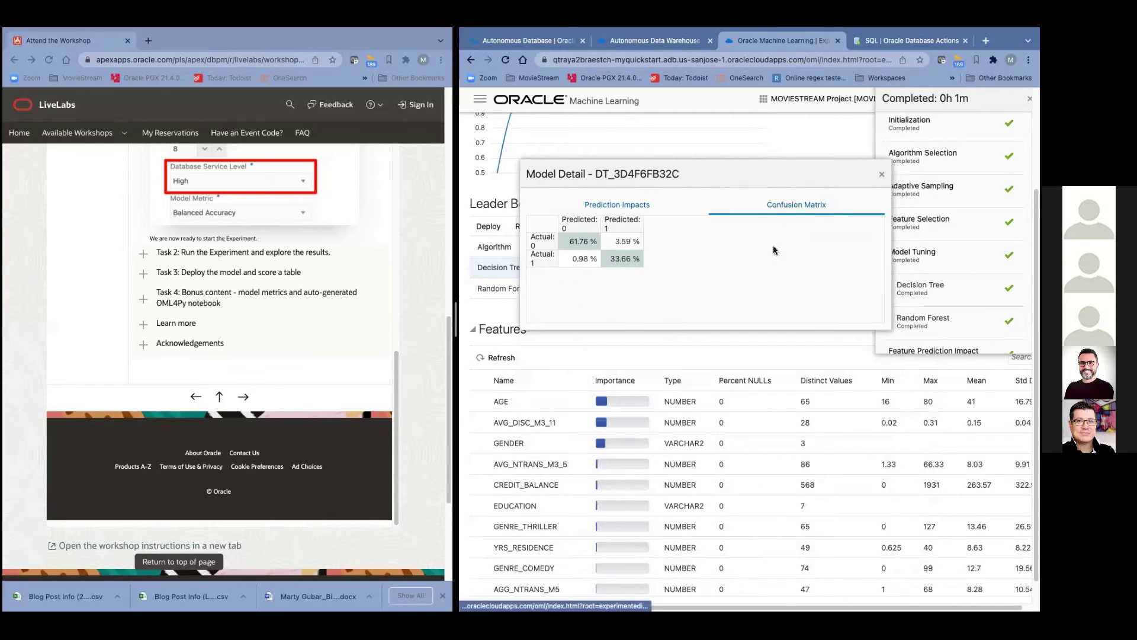
drag(891, 334, 953, 360)
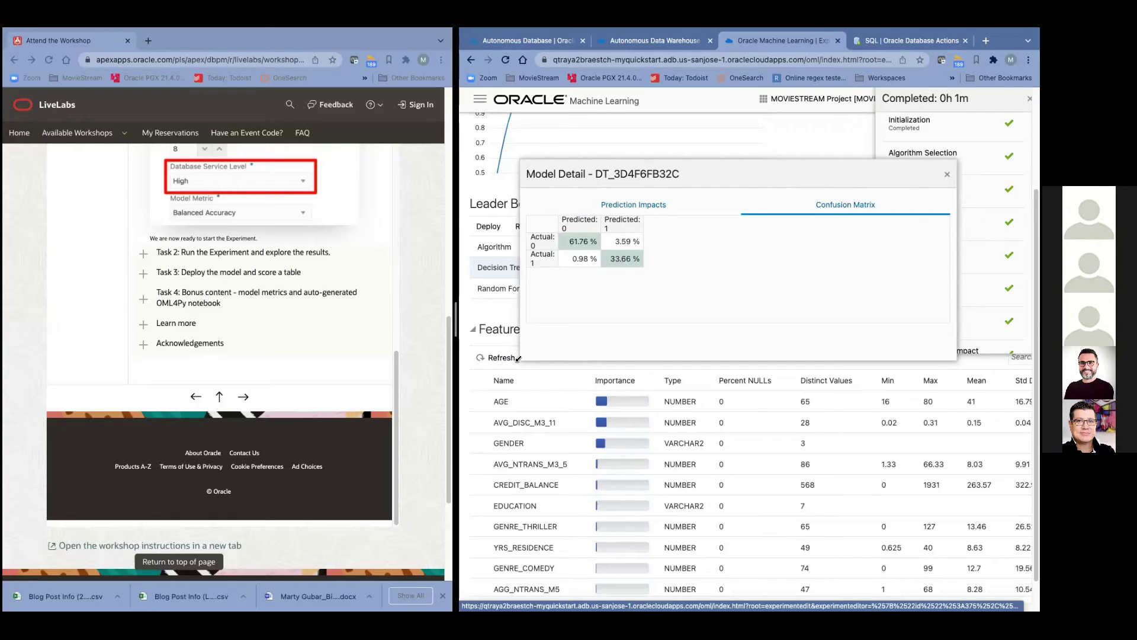
drag(518, 358, 473, 363)
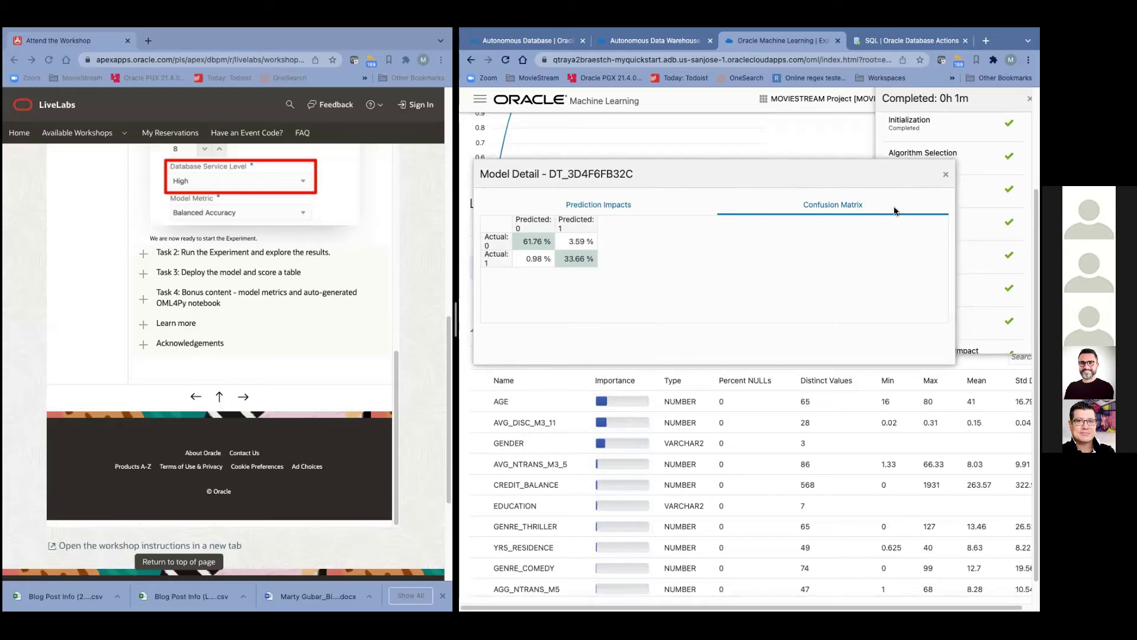
- Close the model details and rename the Decision Tree model DT_3D4F6FB32C to CHURN_PRED
click(946, 174)
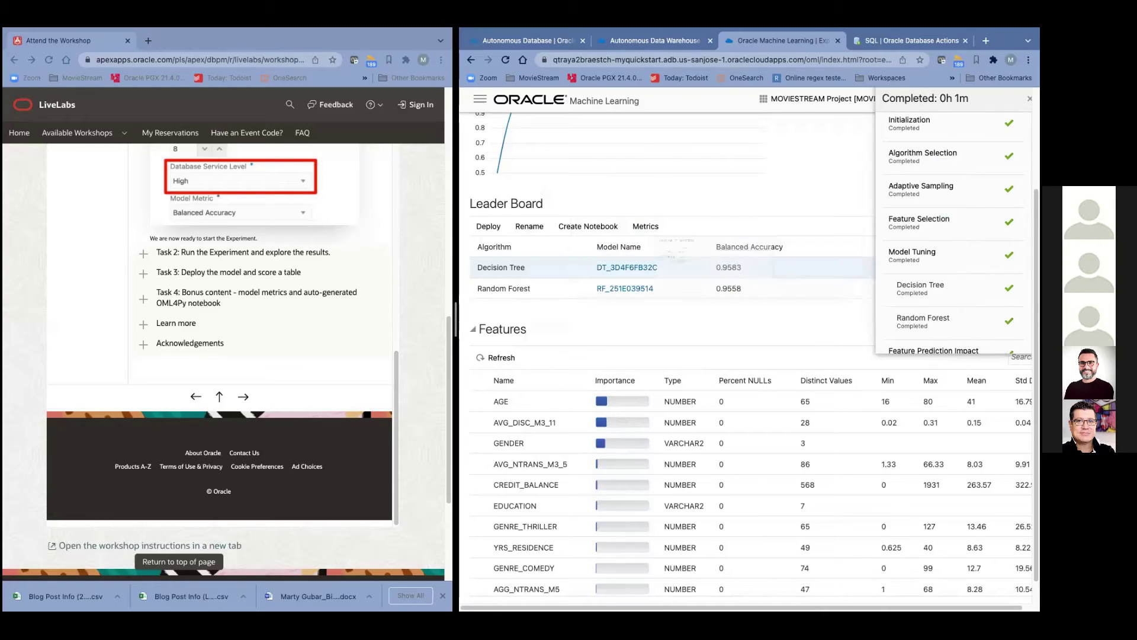
click(639, 268)
click(550, 267)
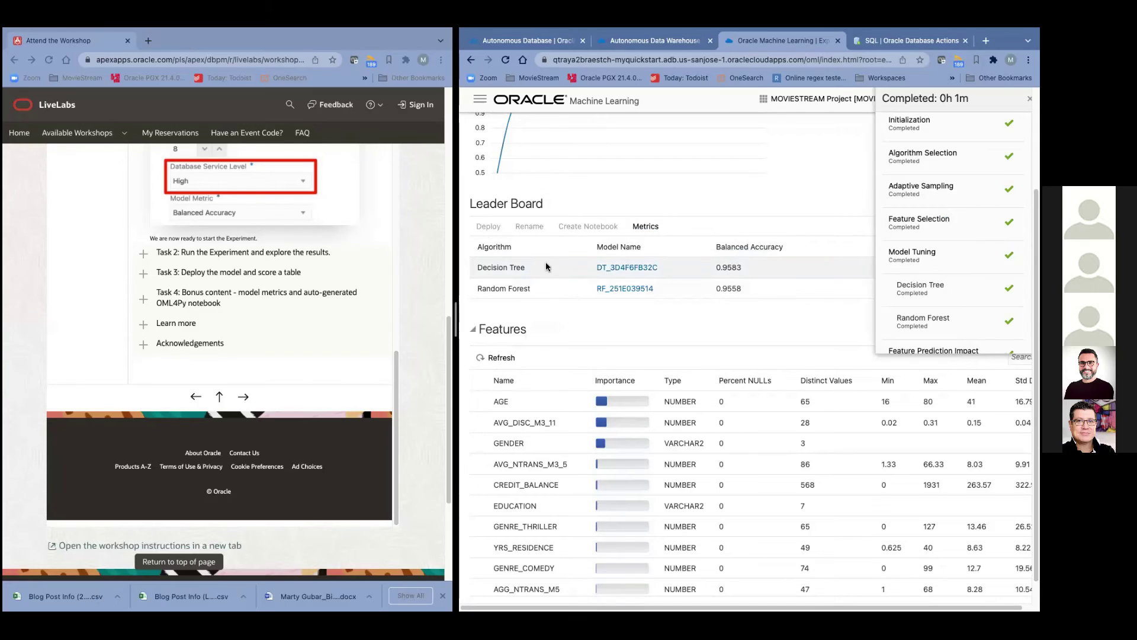
click(524, 228)
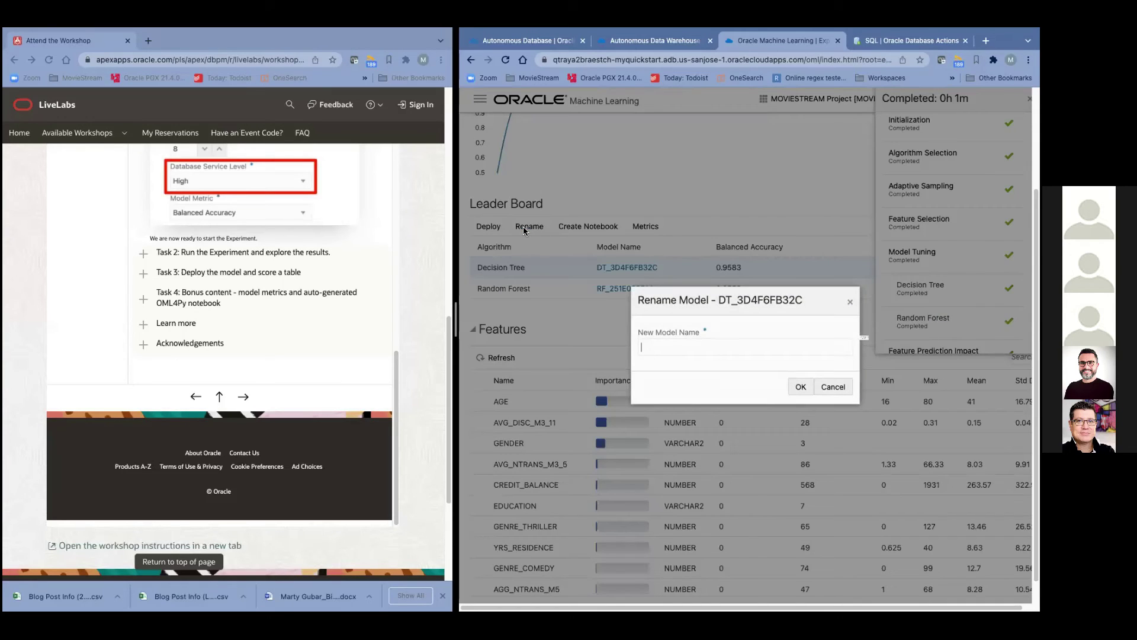
text(CHURN_PRED)
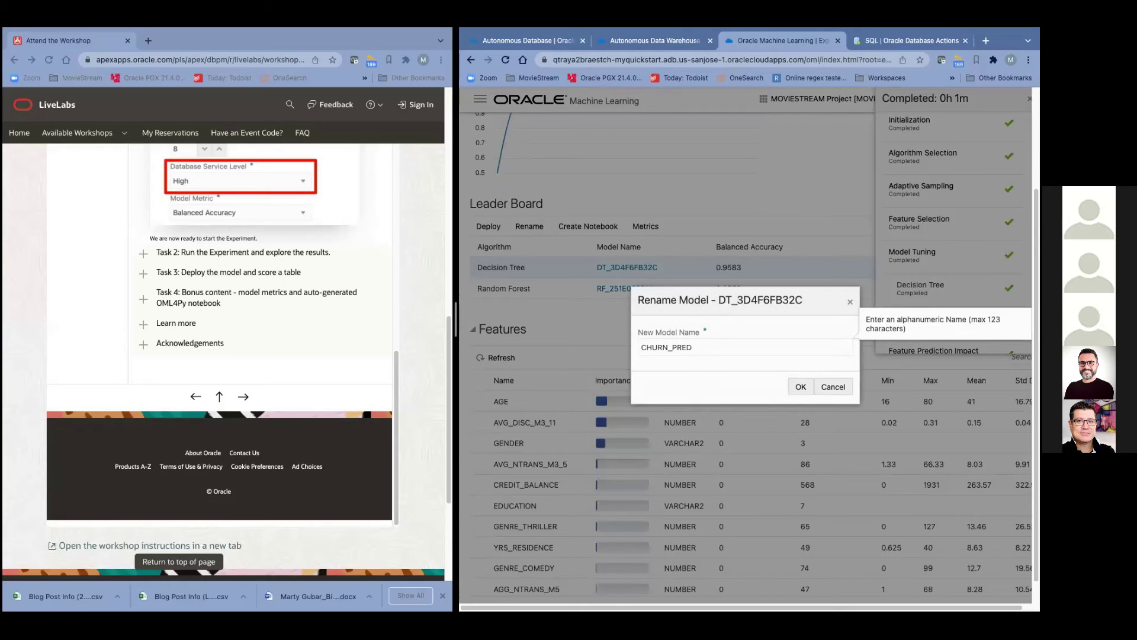
click(800, 387)
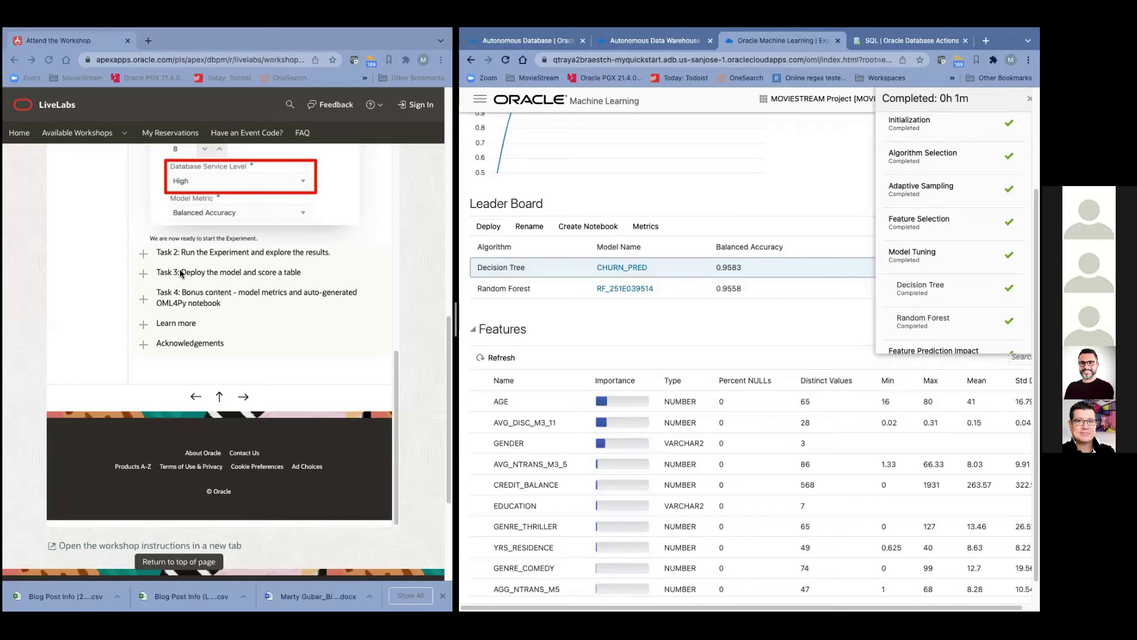
- Expand the Task 3 instructions and go to OML's Notebooks page
click(144, 275)
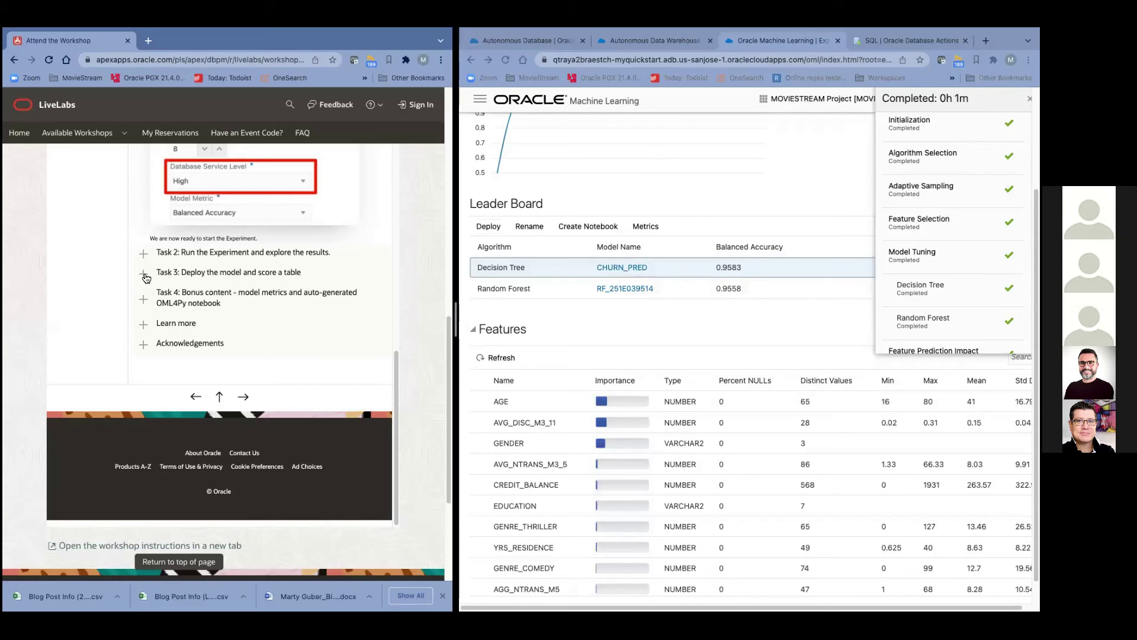
click(144, 275)
scroll(249, 242, down, 5)
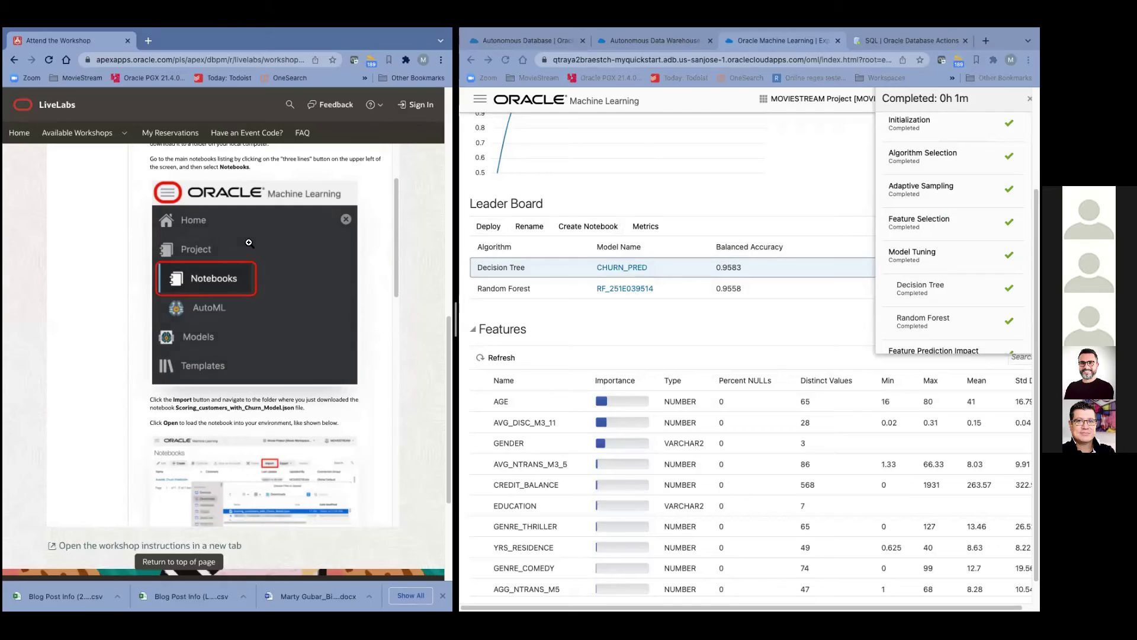
scroll(249, 242, down, 4)
click(483, 103)
click(483, 103)
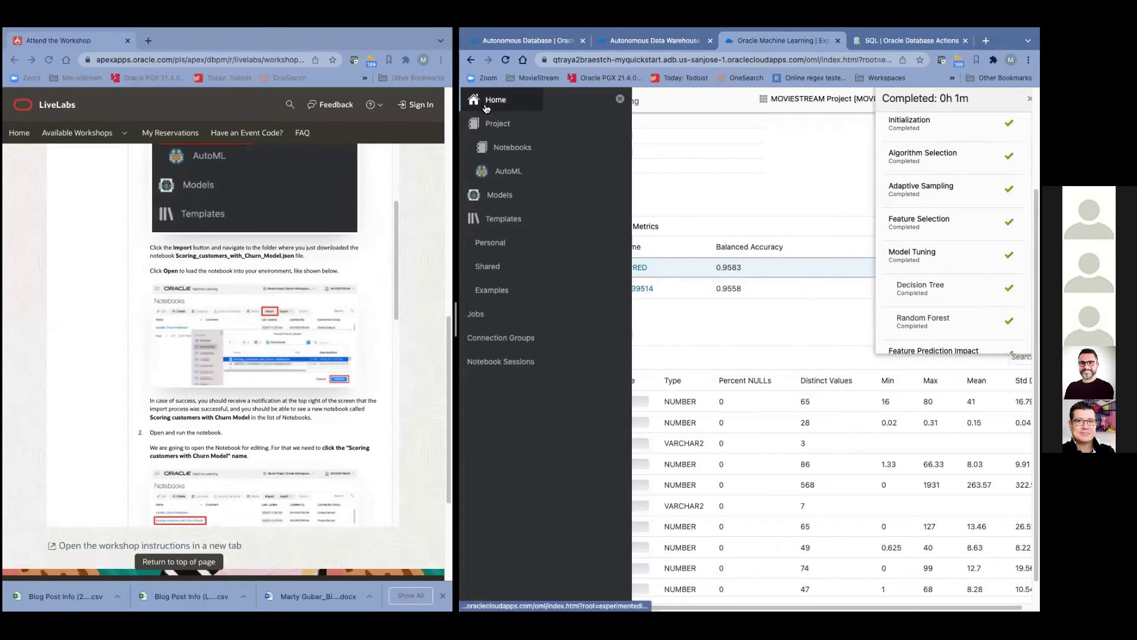
click(506, 147)
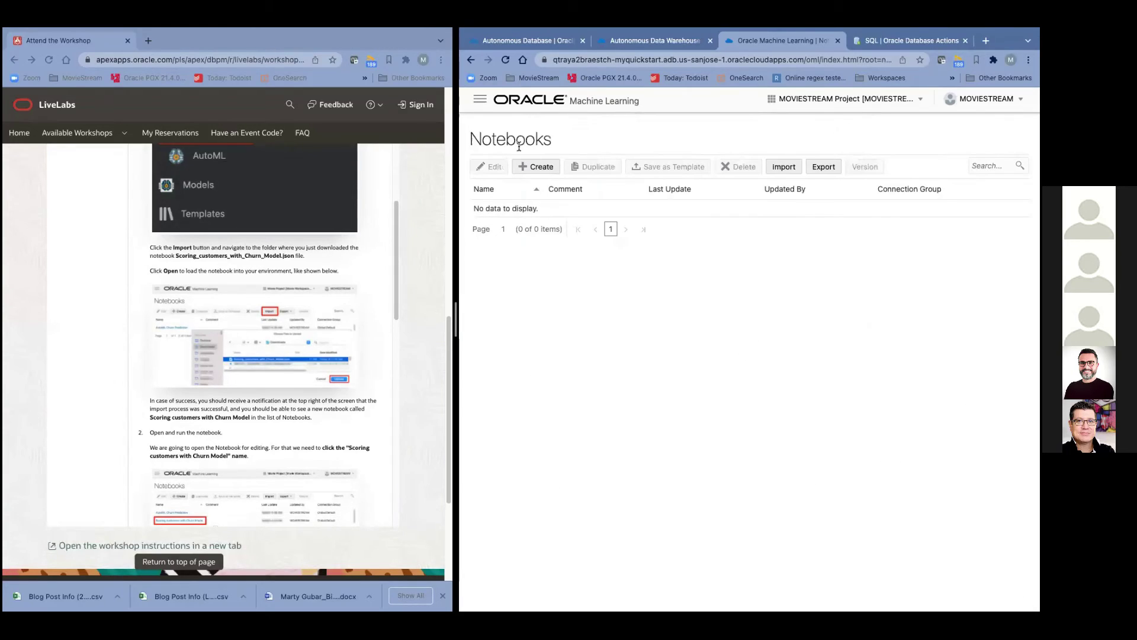
- Download Scoring_customers_with_Churn_Model.json to Downloads, replacing the existing copy
scroll(322, 321, up, 3)
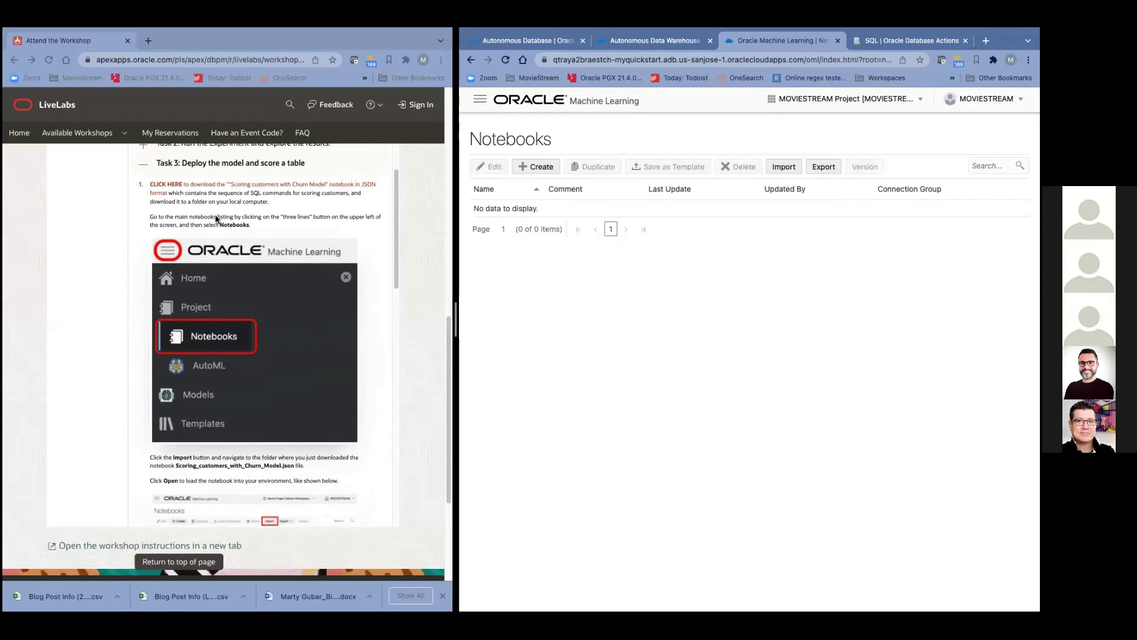
click(190, 167)
click(190, 189)
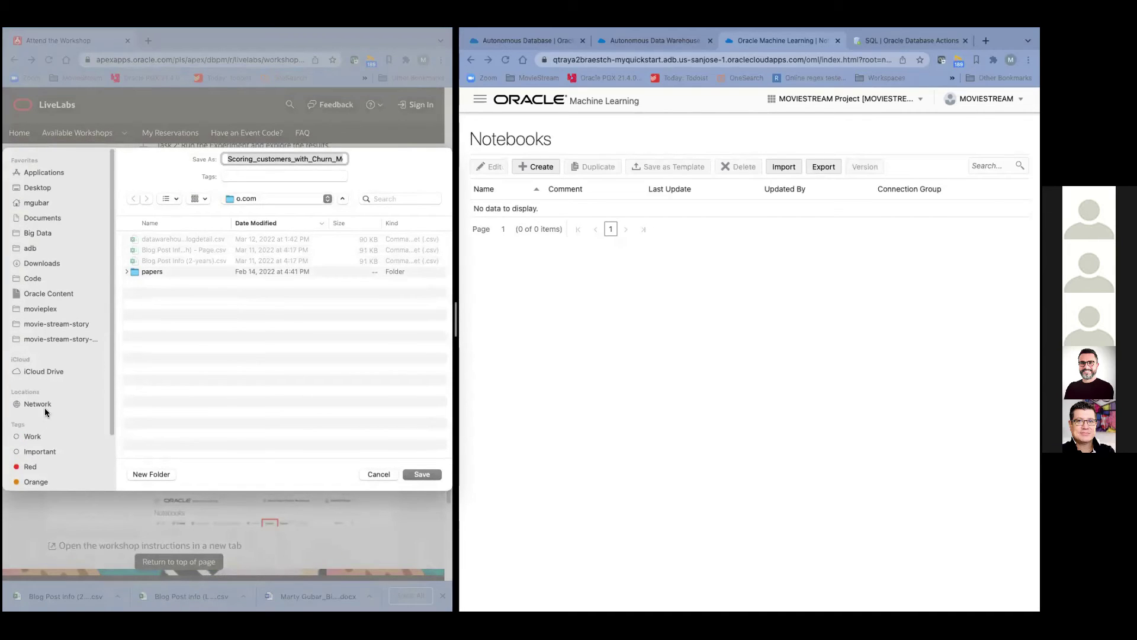
click(36, 263)
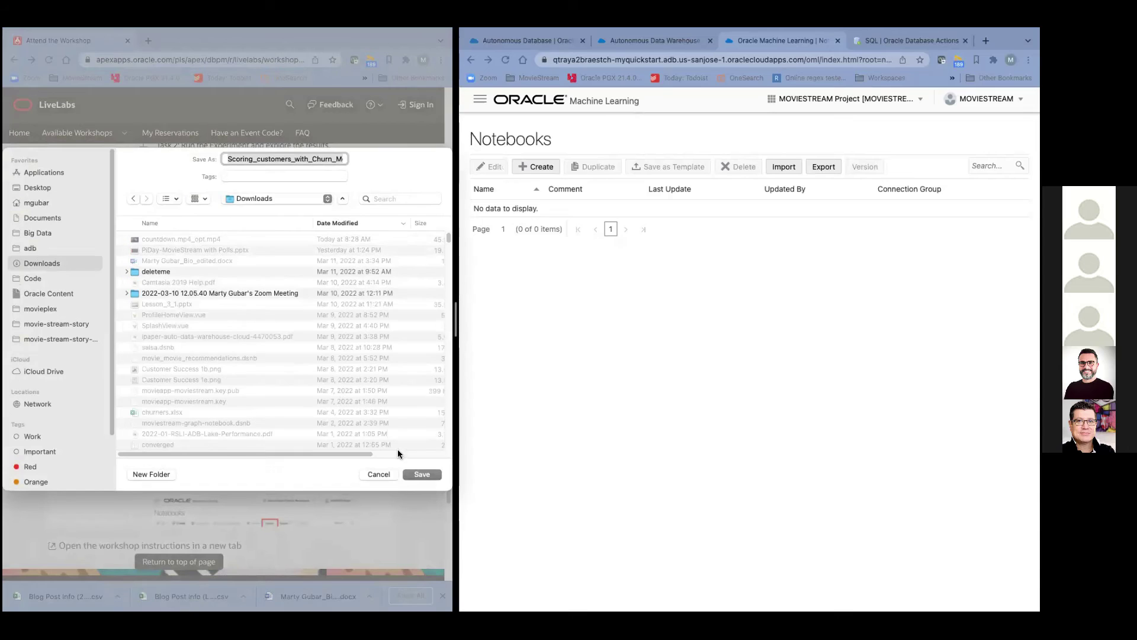
click(426, 475)
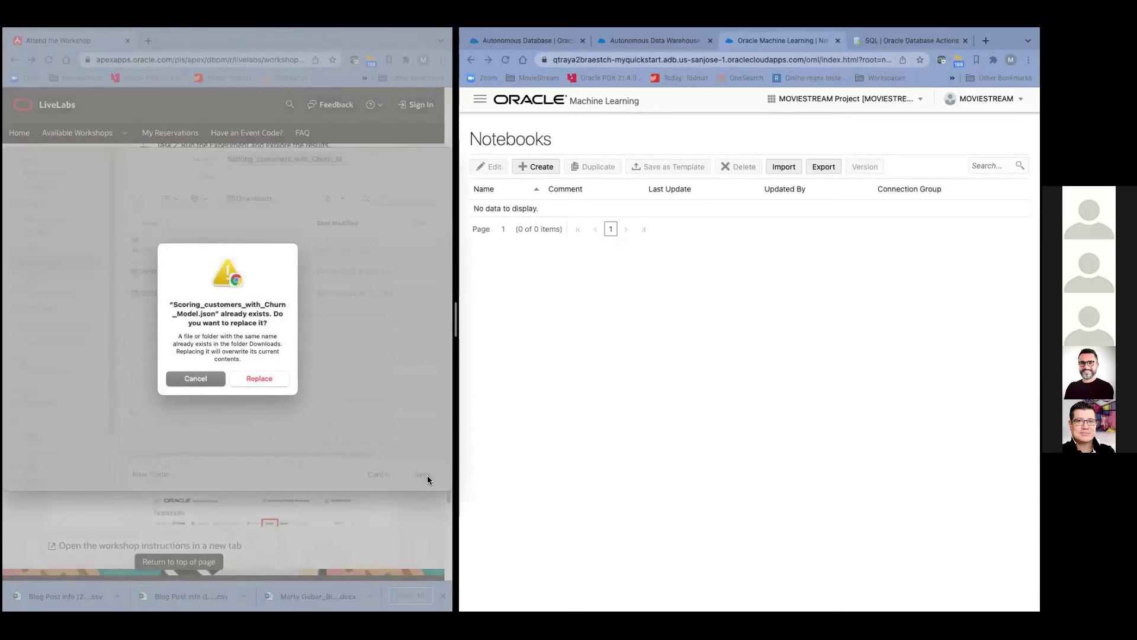
click(255, 378)
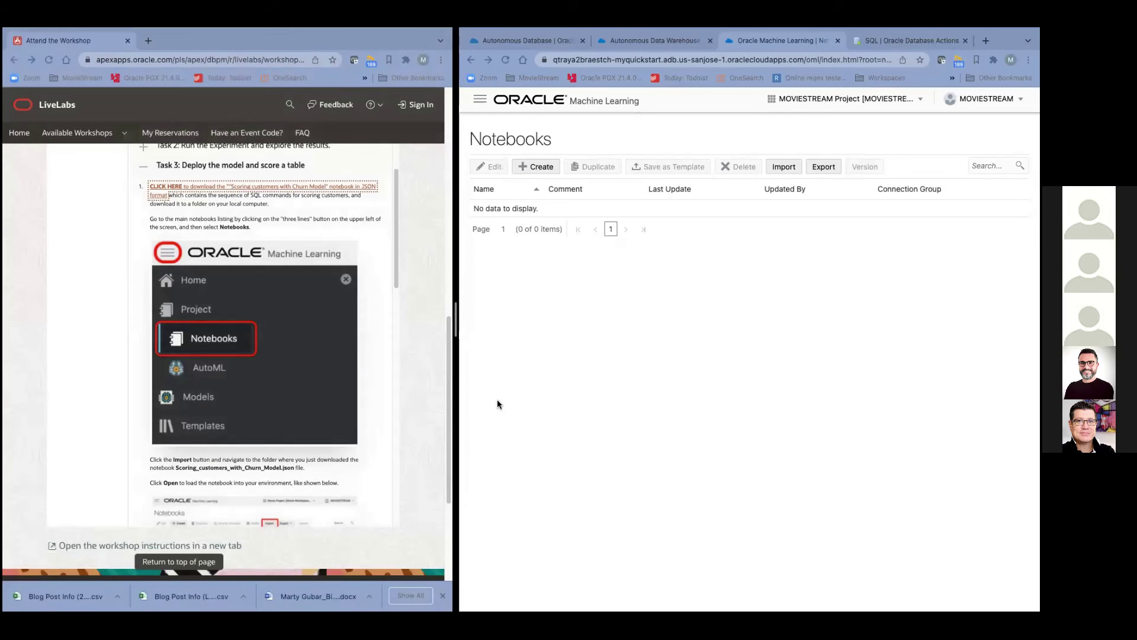
- Import Scoring_customers_with_Churn_Model.json from Downloads, confirming 1 of 1 notebooks imported
click(778, 168)
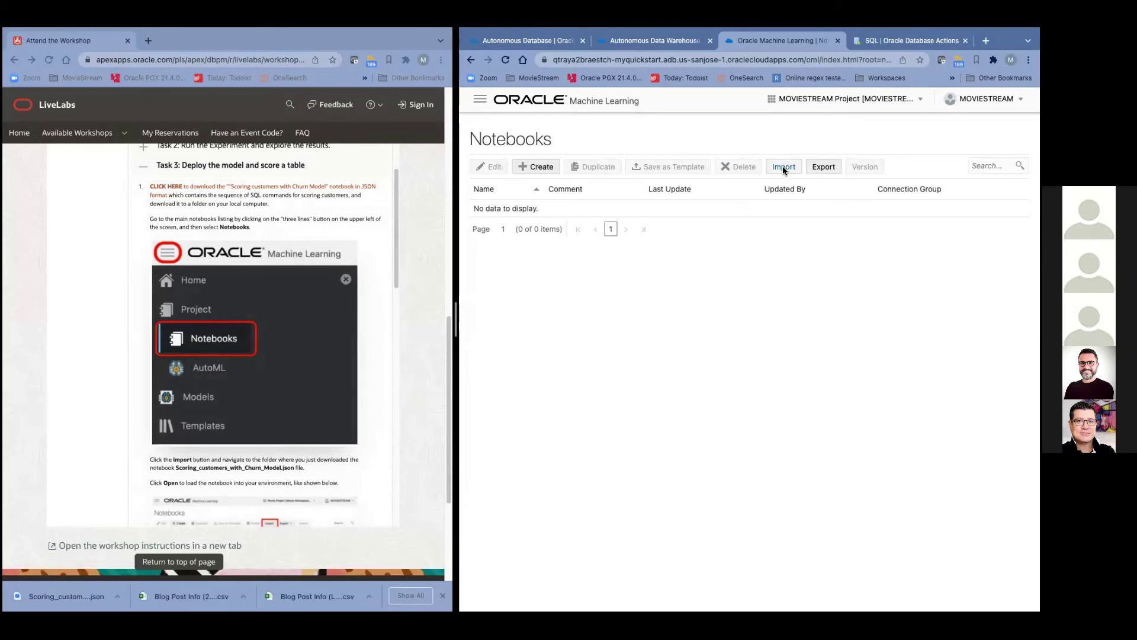
click(783, 167)
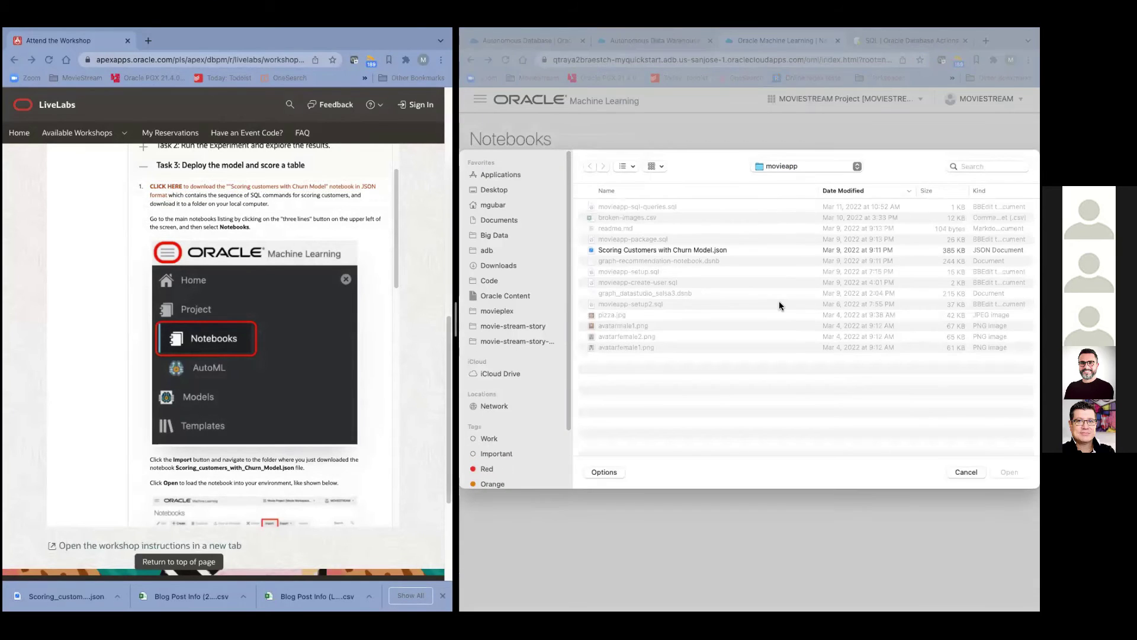
click(501, 267)
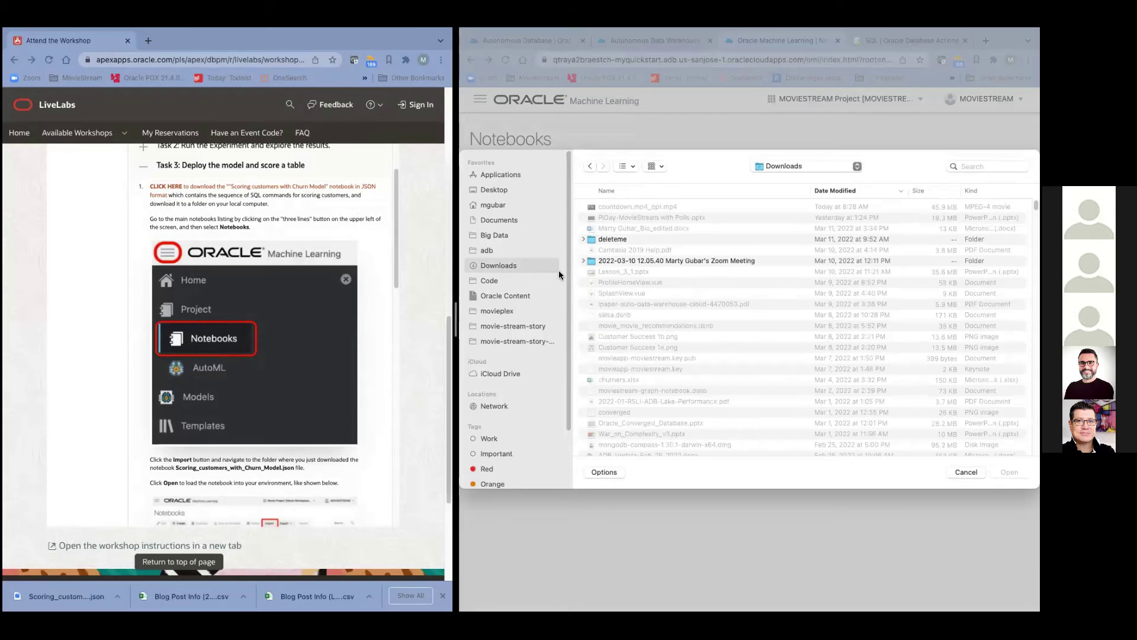
click(652, 208)
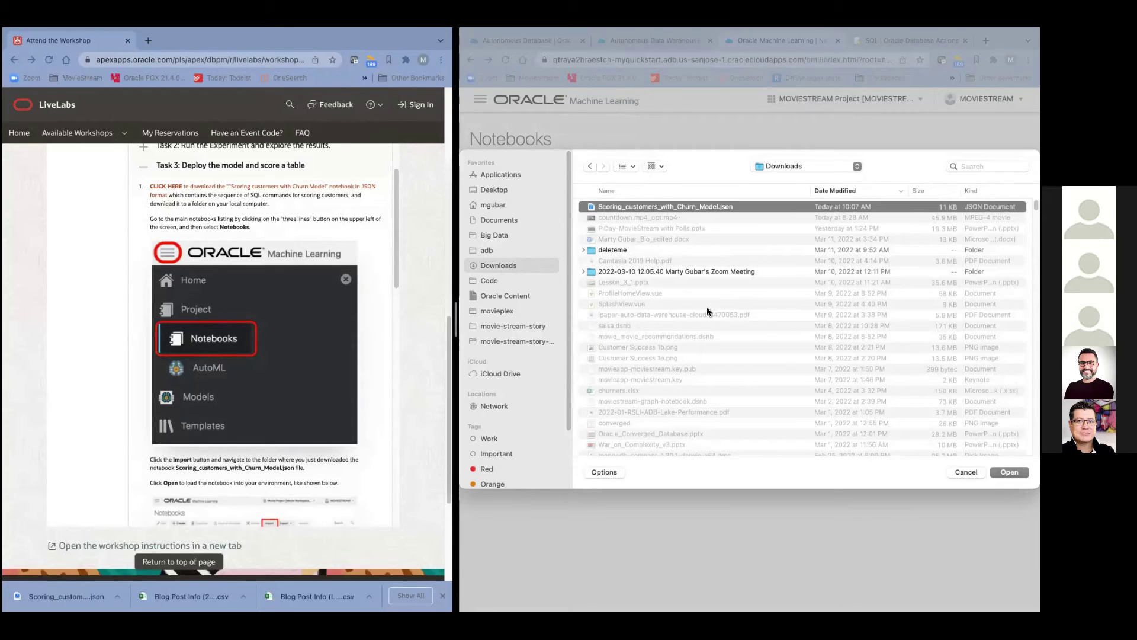
key(Return)
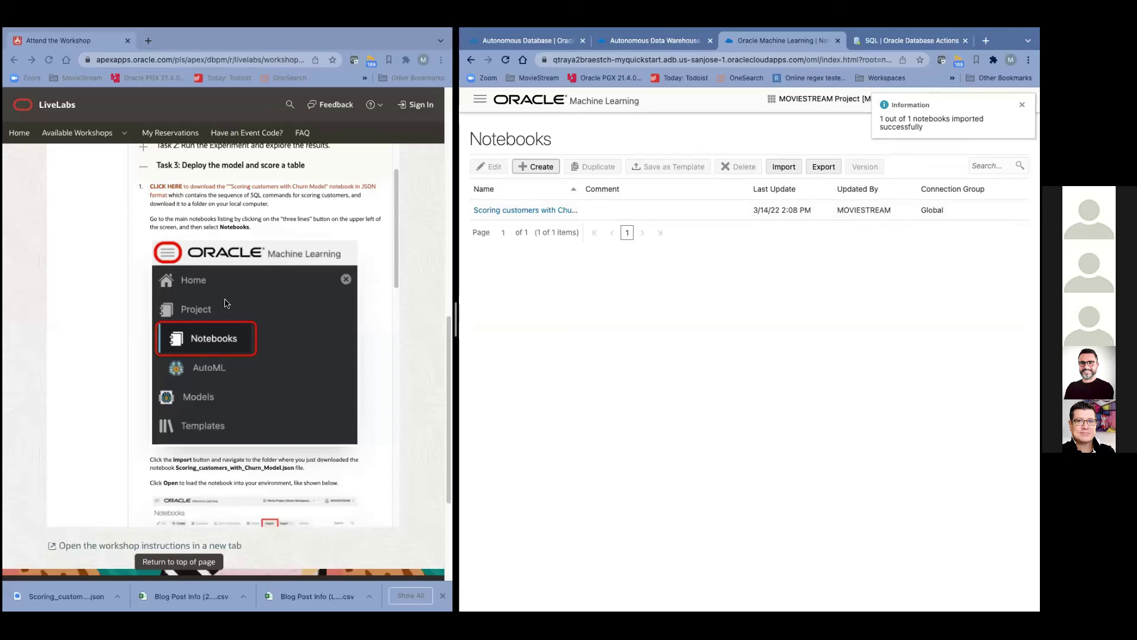
scroll(225, 303, up, 1)
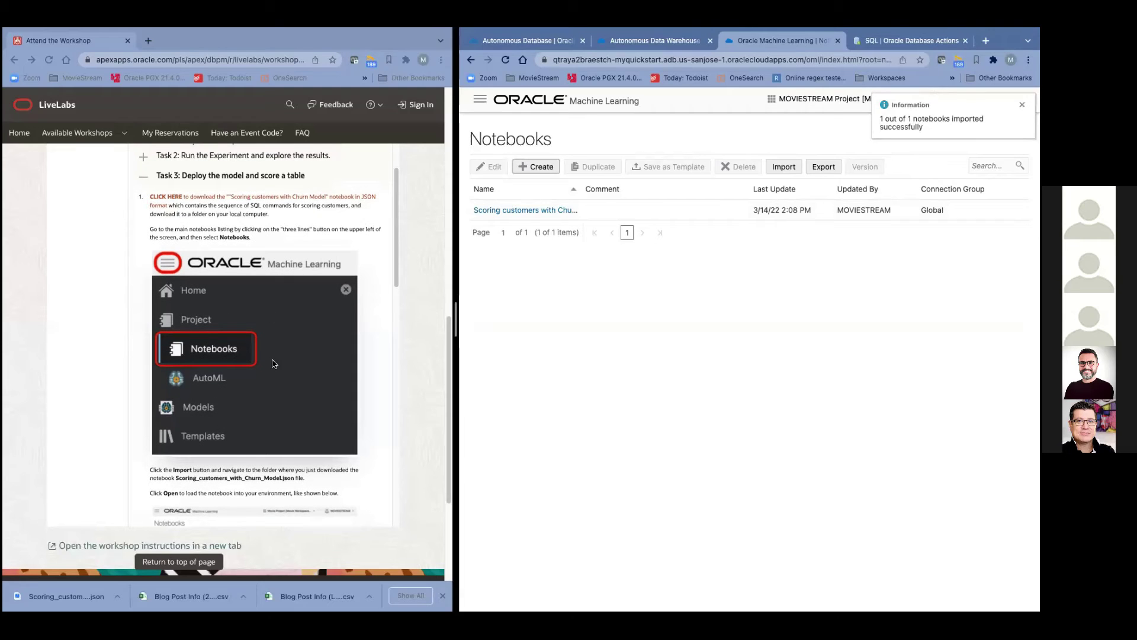
scroll(276, 388, down, 3)
scroll(275, 388, down, 3)
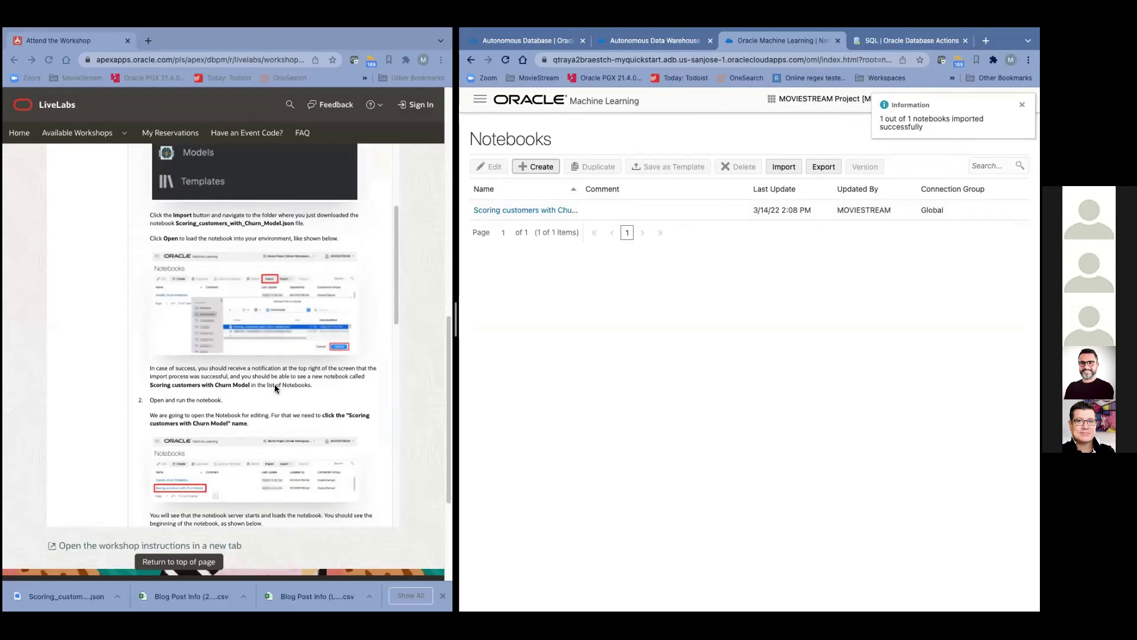
- Open the Scoring customers with Churn Model notebook and review its loaded paragraphs
click(524, 211)
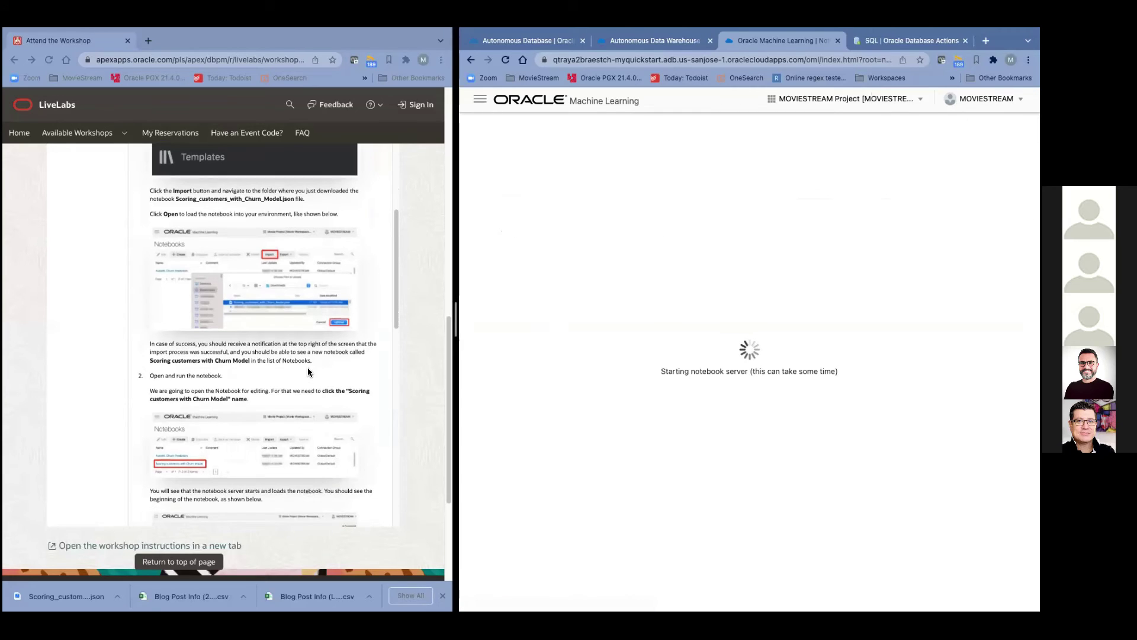
scroll(307, 367, down, 3)
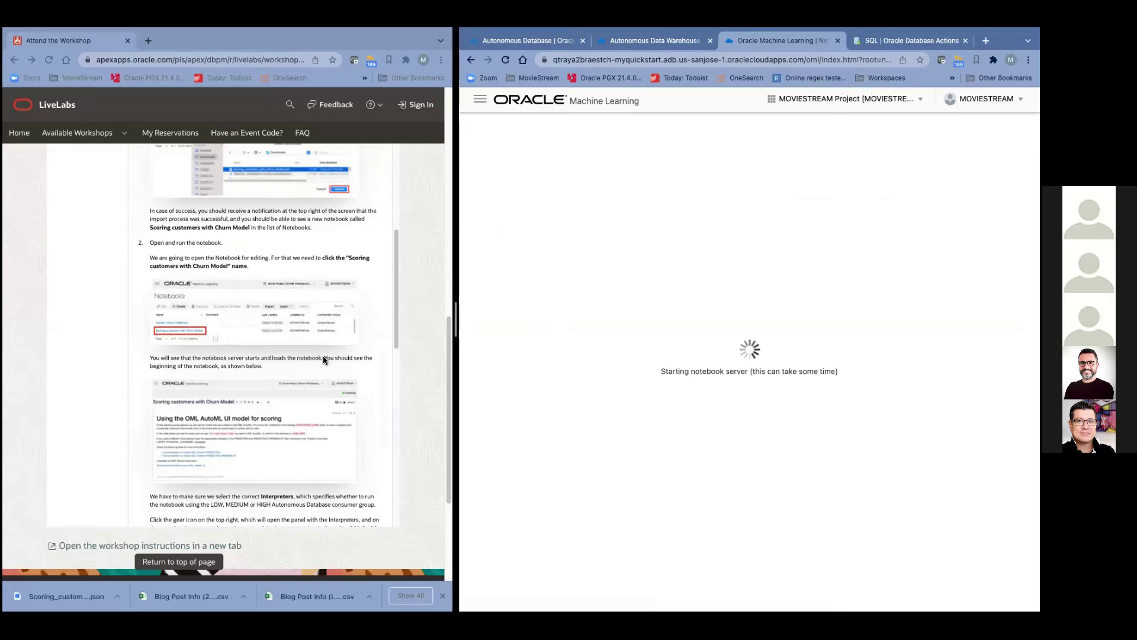
scroll(185, 406, down, 3)
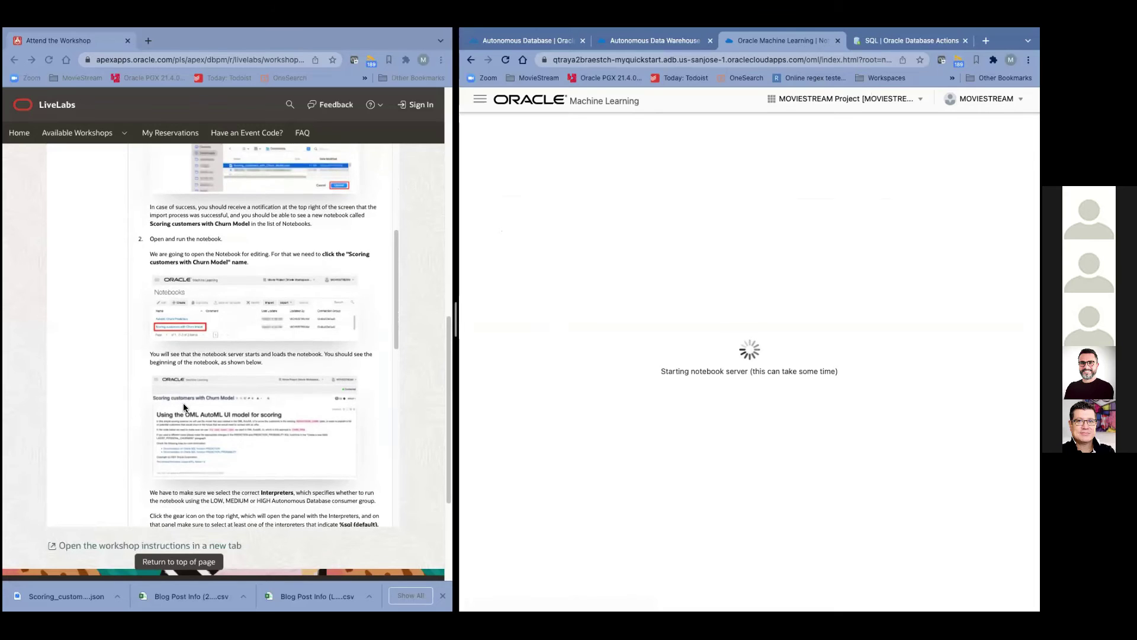
scroll(184, 408, down, 5)
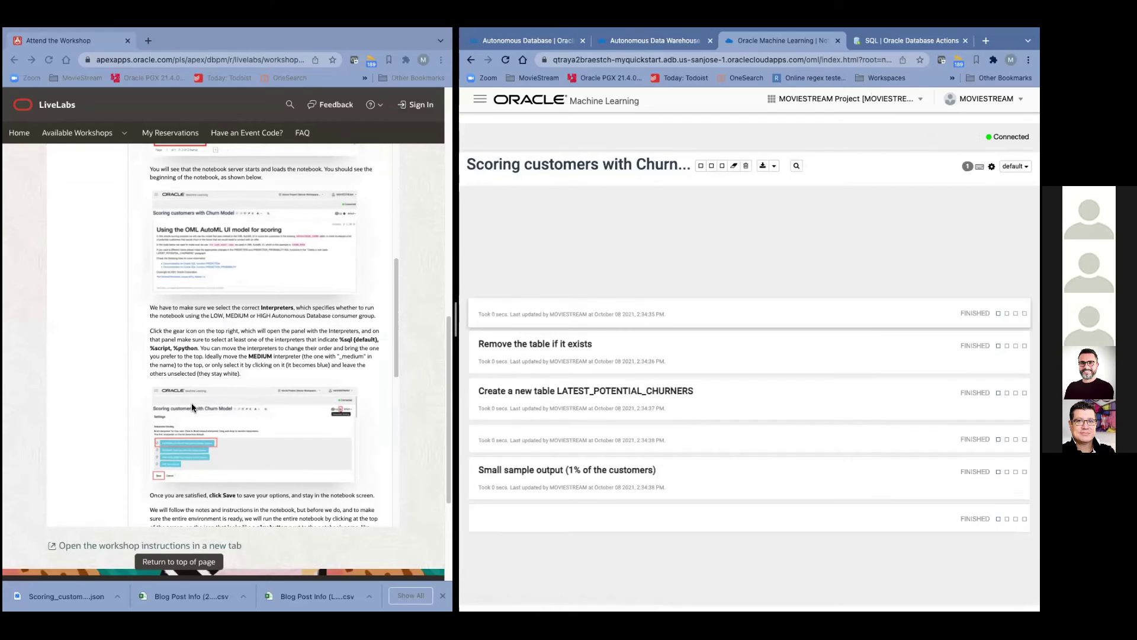
click(451, 393)
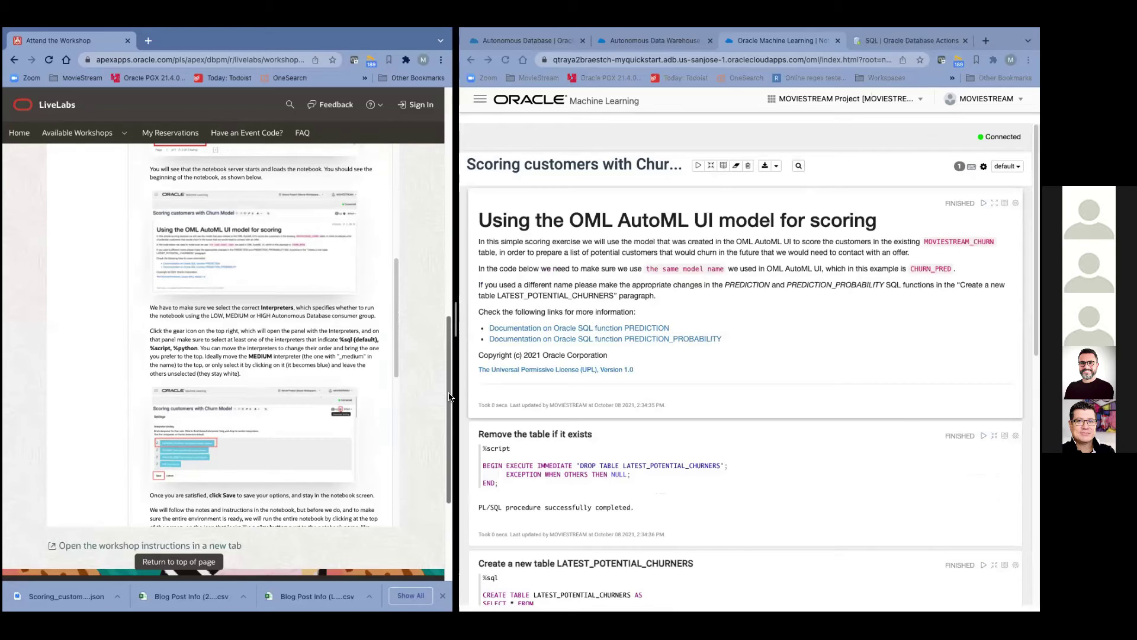
scroll(296, 358, down, 3)
scroll(296, 358, down, 5)
scroll(296, 357, up, 3)
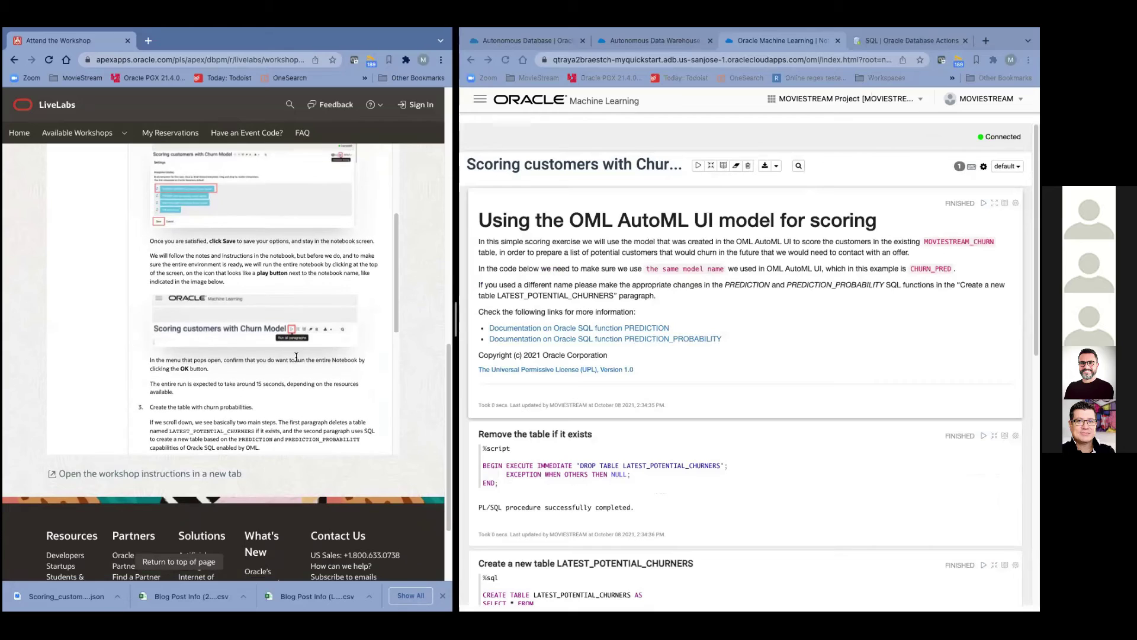
scroll(297, 358, up, 1)
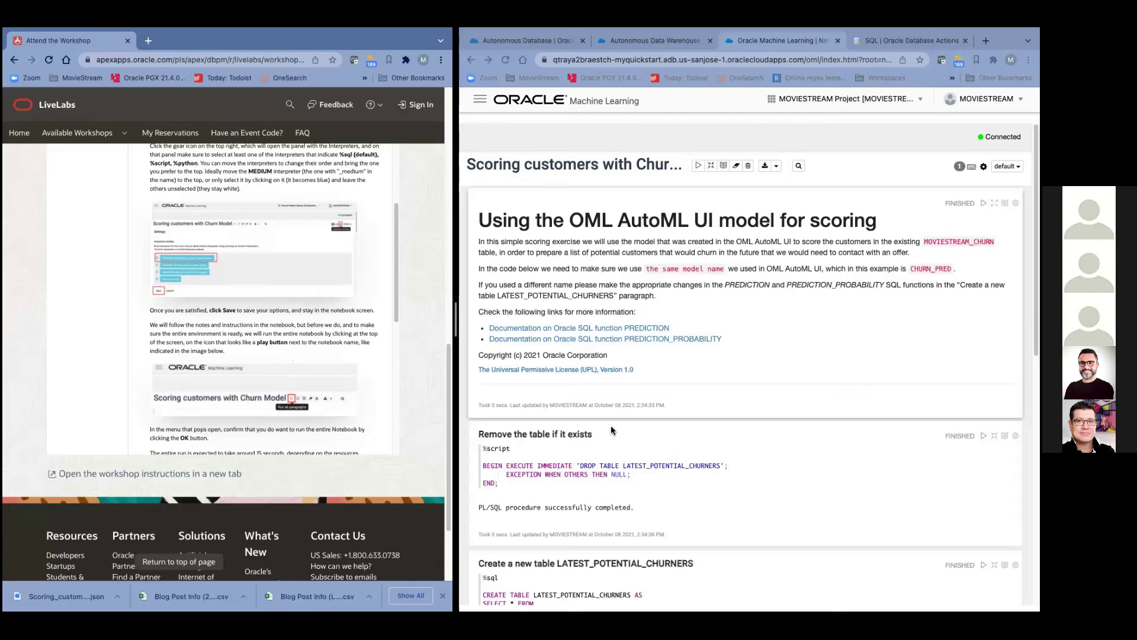
scroll(315, 364, up, 1)
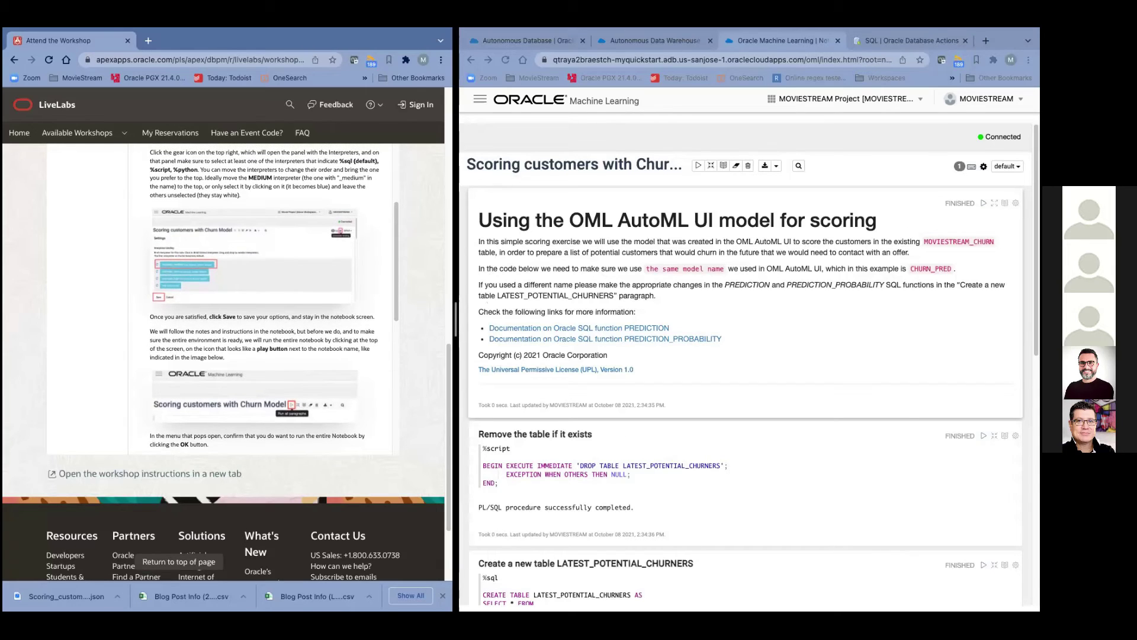
- Unbind myquickstart_low and myquickstart_high, keeping myquickstart_medium and md, and save the bindings
click(984, 166)
click(984, 166)
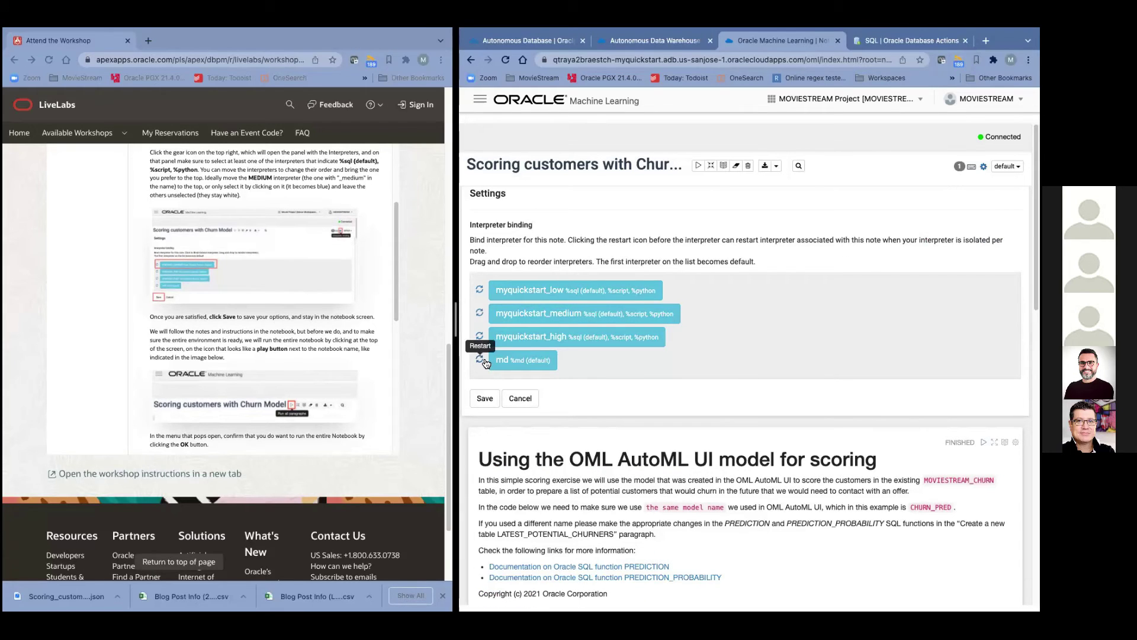
click(478, 291)
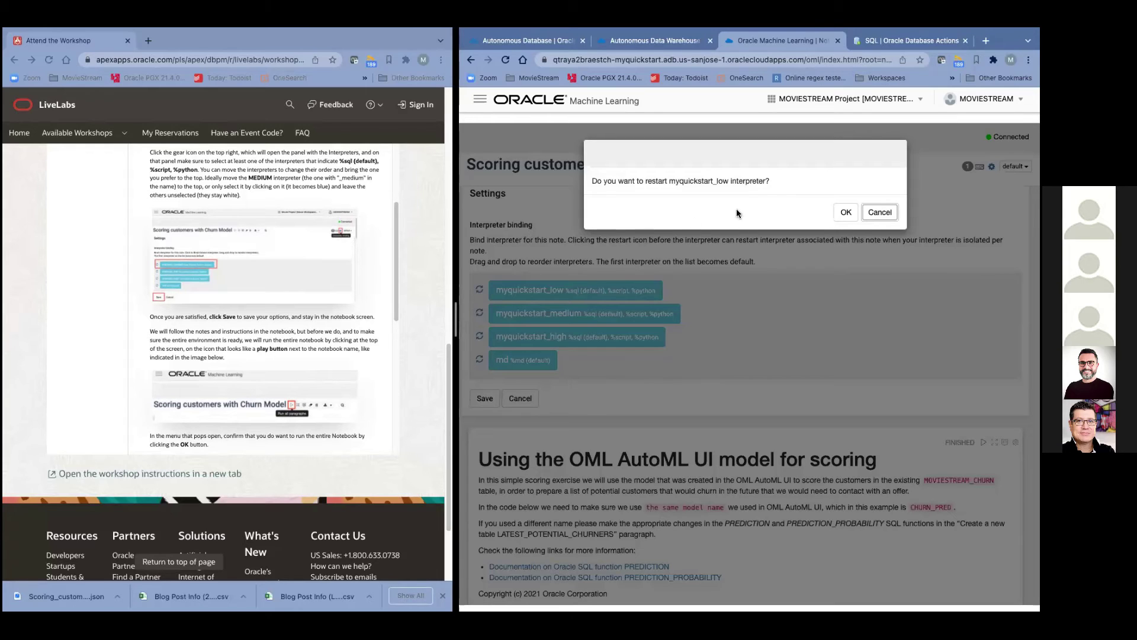
click(888, 215)
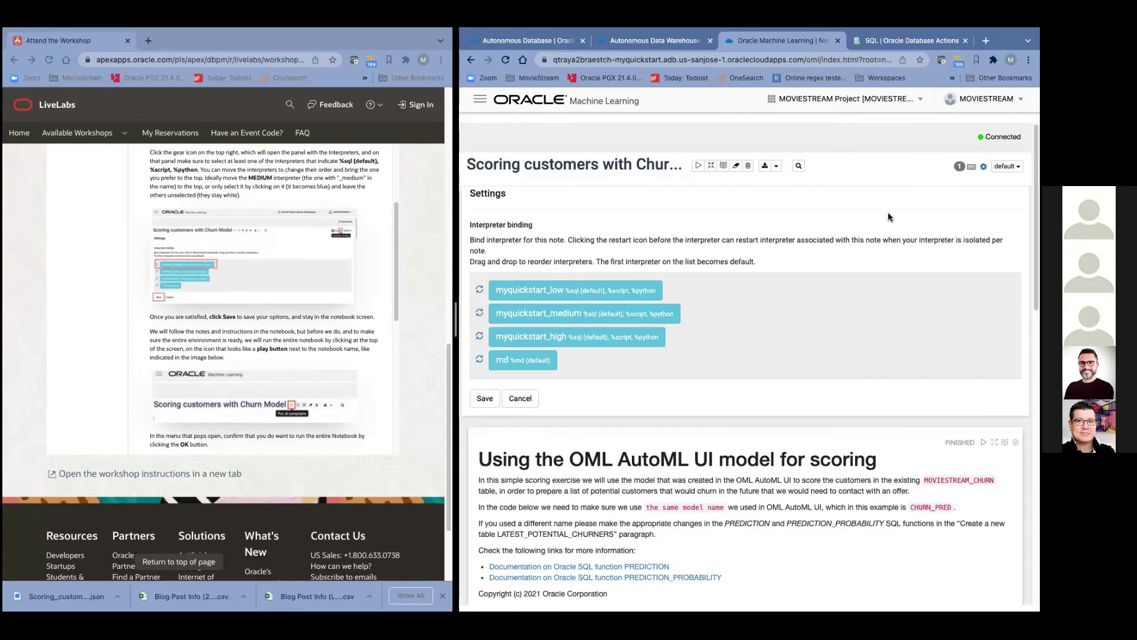
click(534, 289)
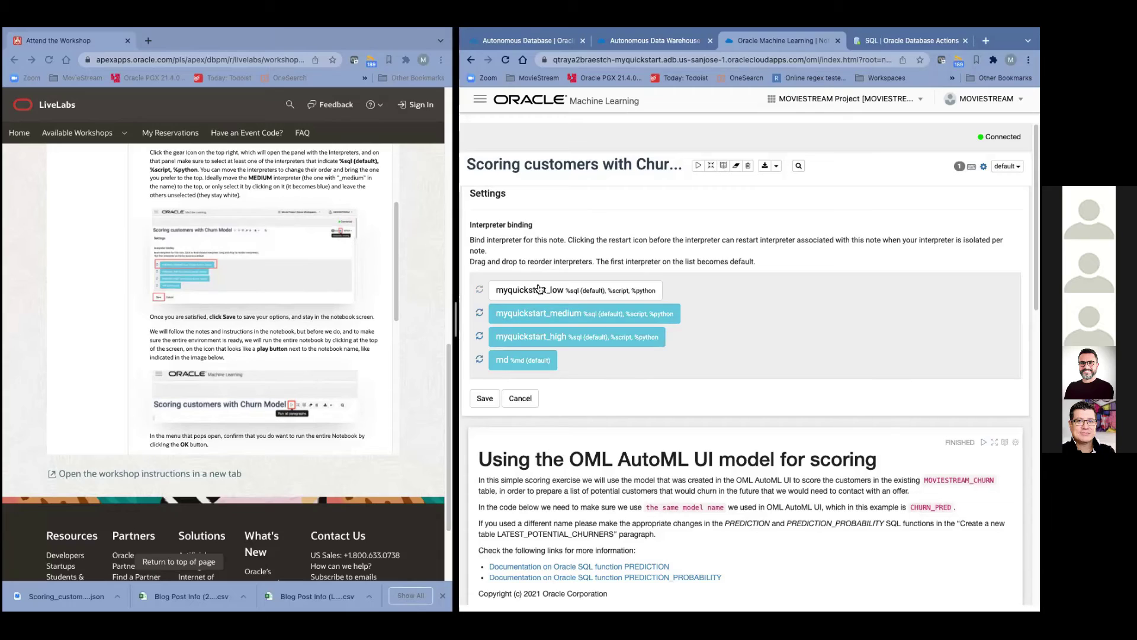
click(539, 337)
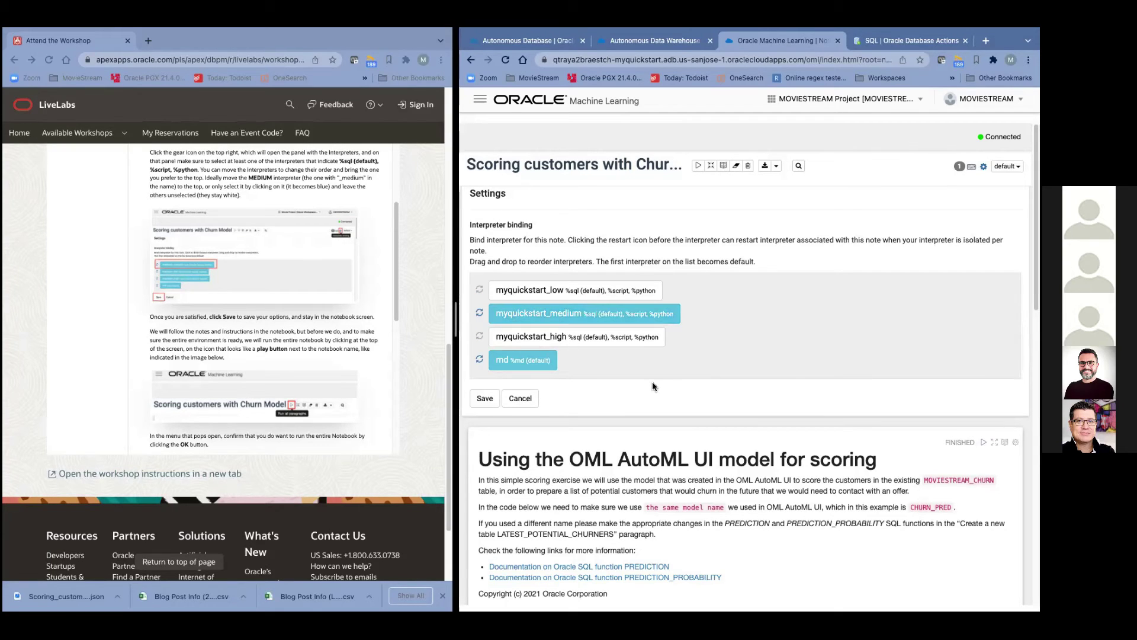
click(483, 402)
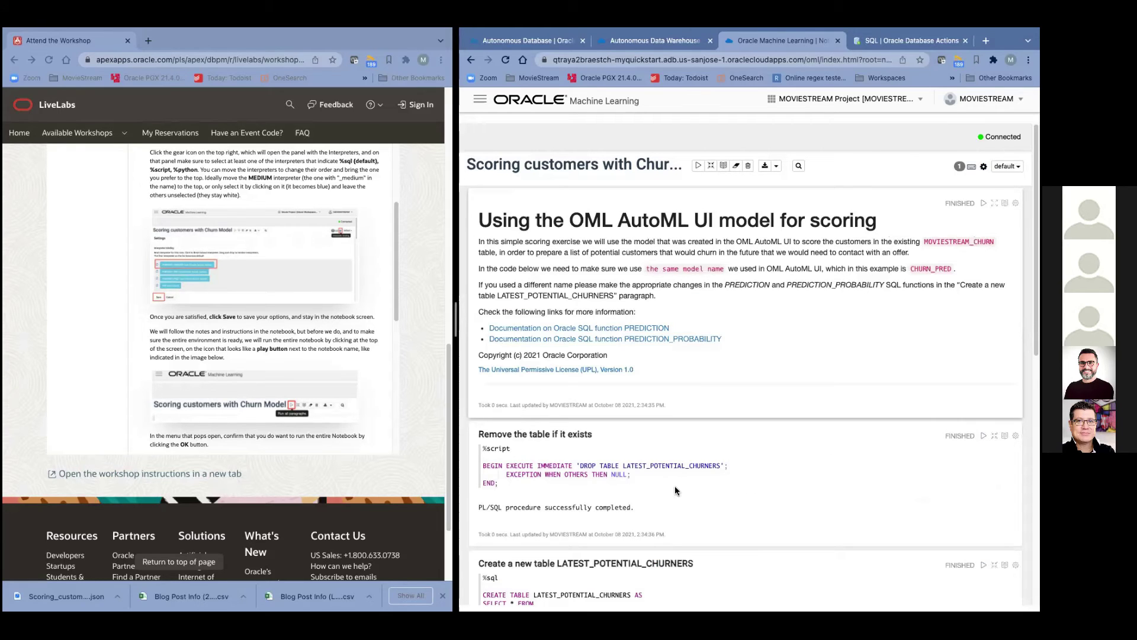
- Clear the 'Remove the table if it exists' paragraph's output and rerun it
scroll(869, 418, down, 1)
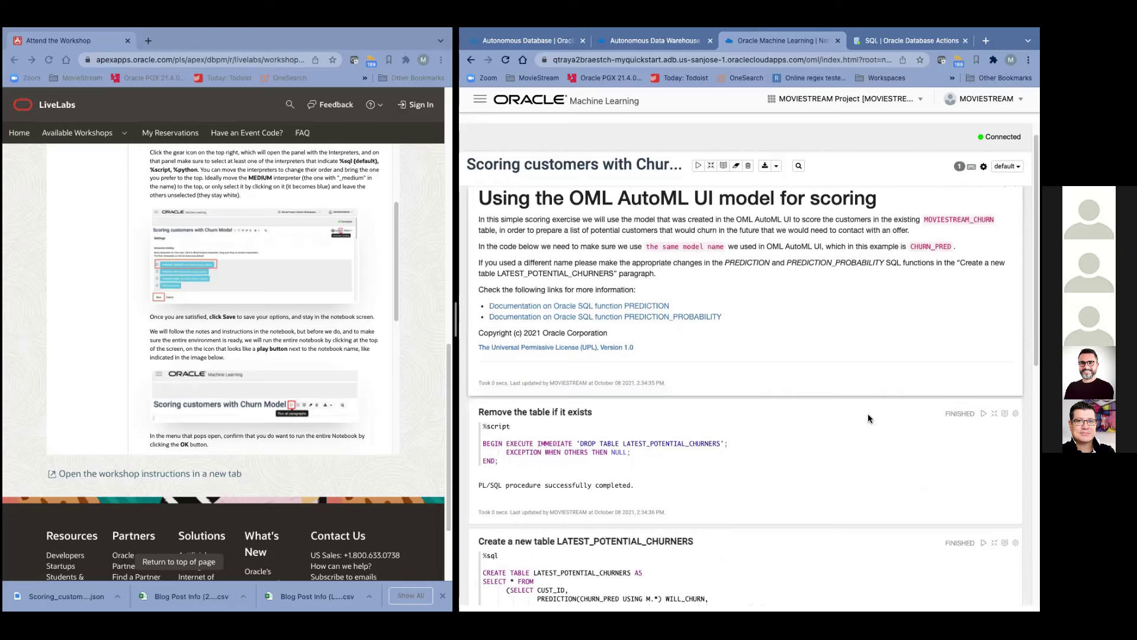
scroll(576, 348, down, 4)
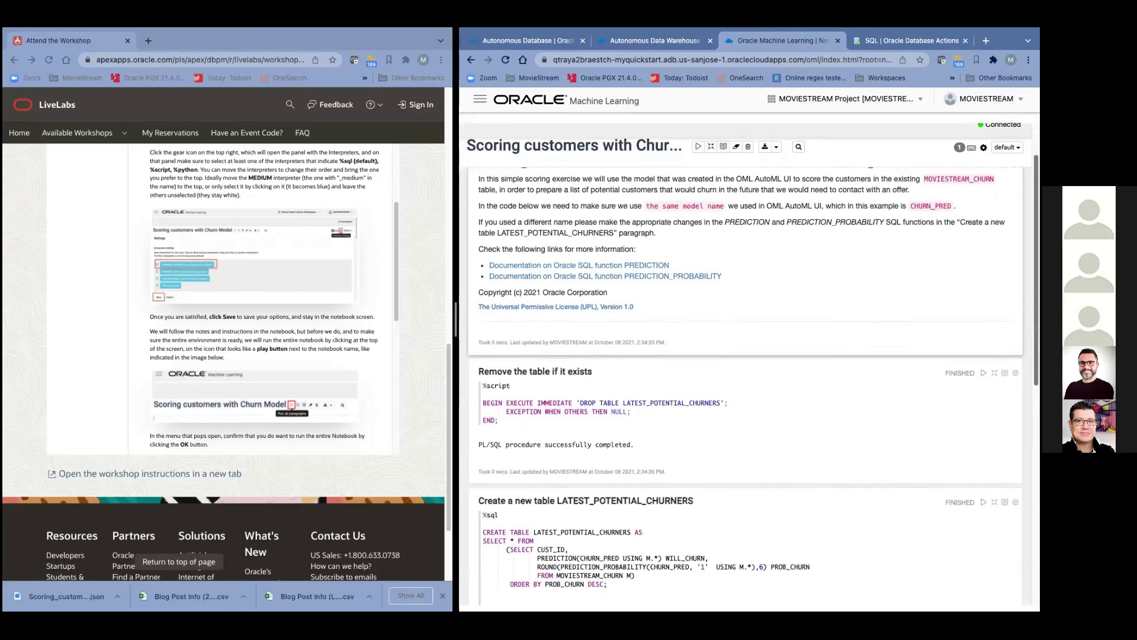
drag(575, 349, 717, 345)
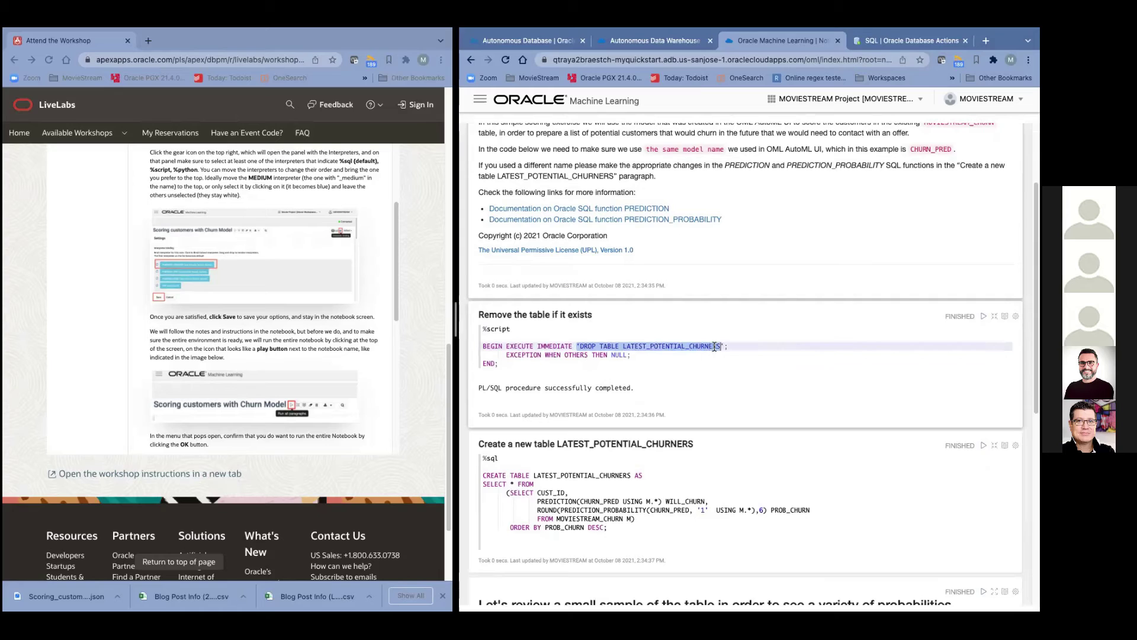
click(677, 352)
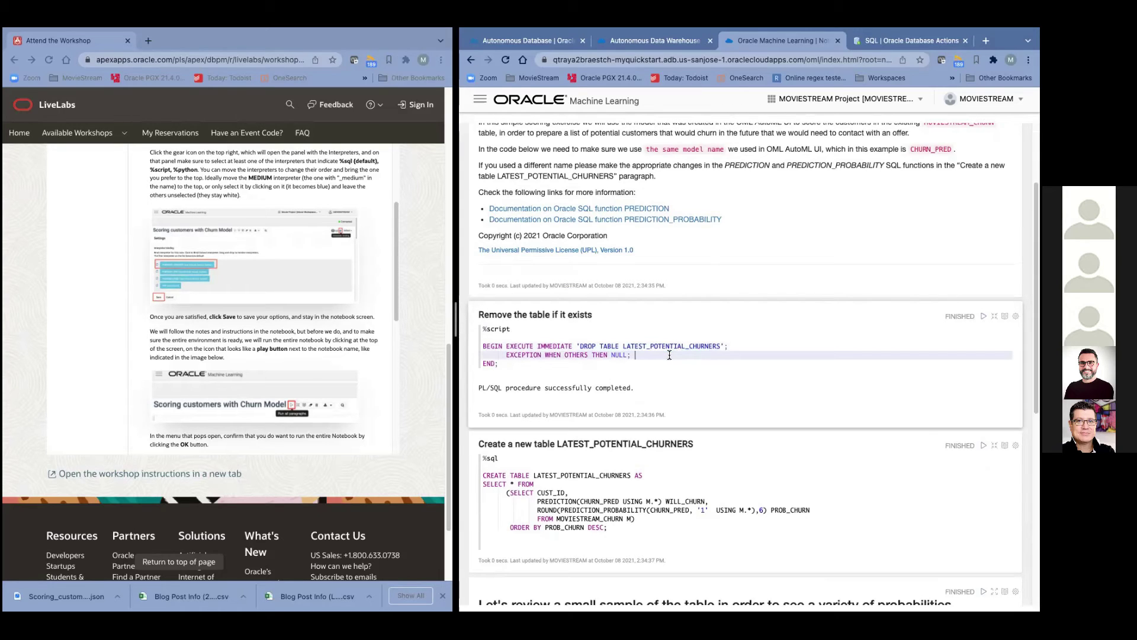
click(983, 316)
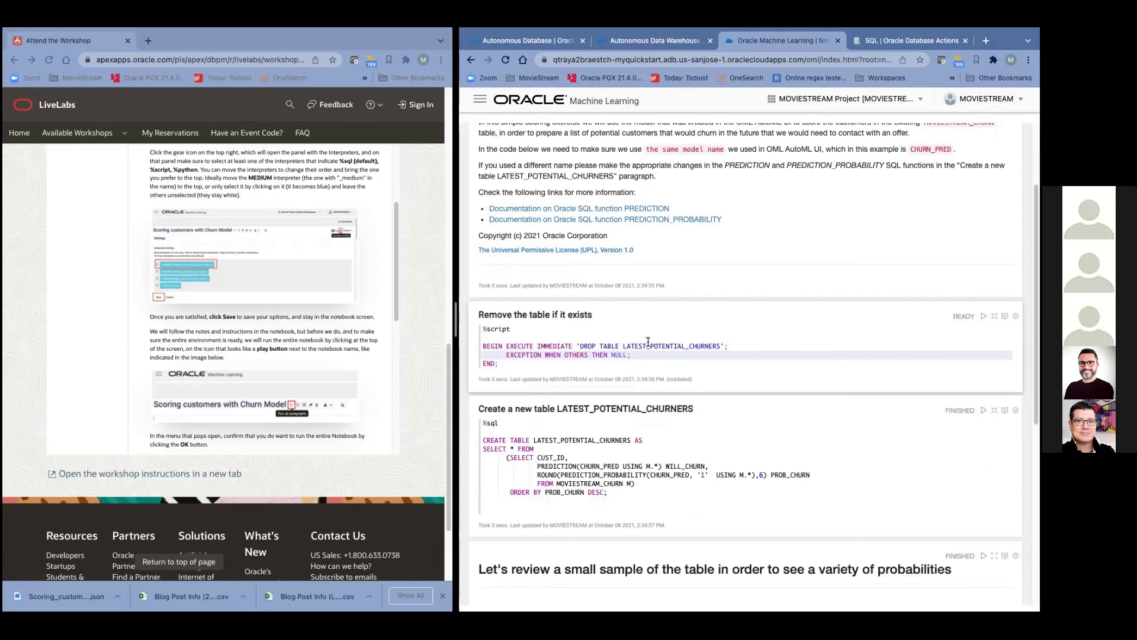
scroll(648, 342, down, 1)
scroll(649, 341, down, 1)
scroll(649, 341, down, 3)
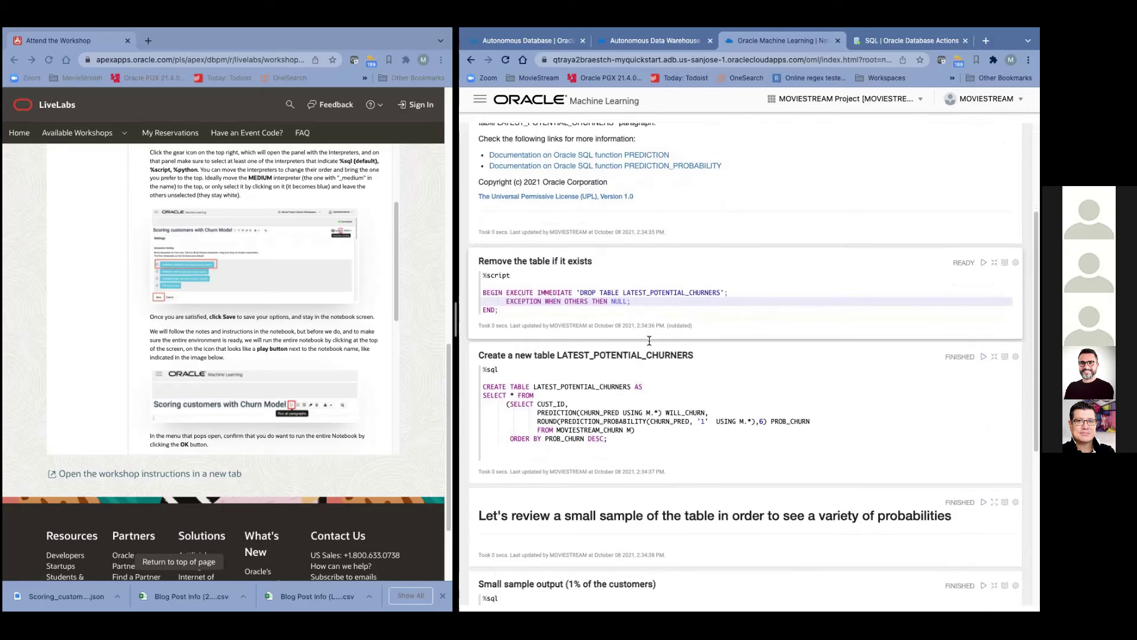
key(shift+Return)
scroll(649, 339, down, 3)
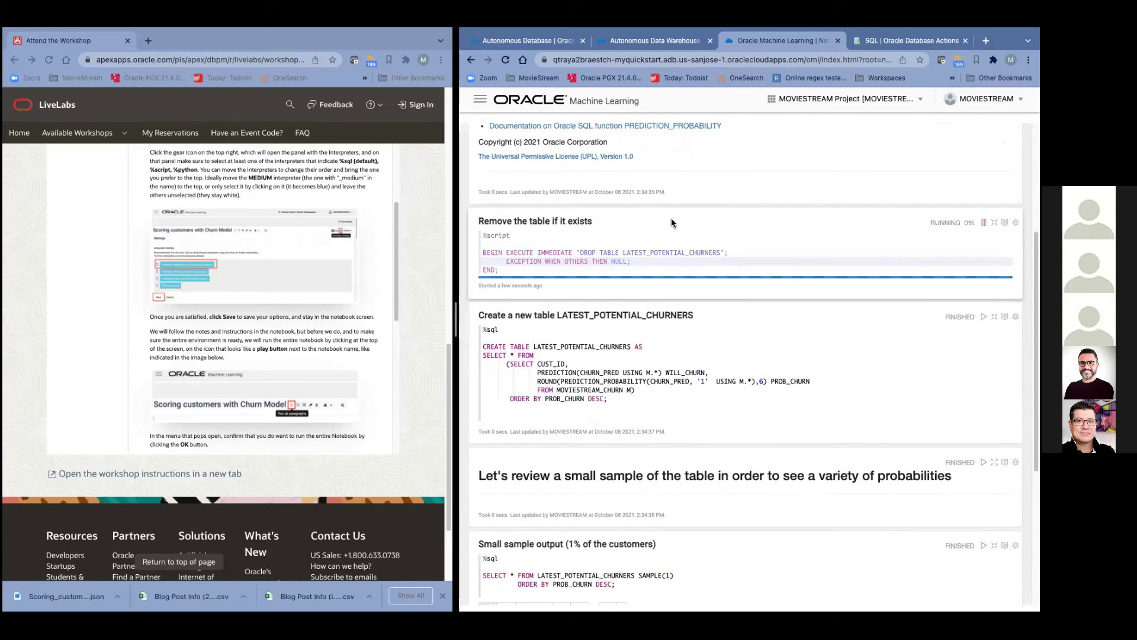
scroll(566, 258, up, 5)
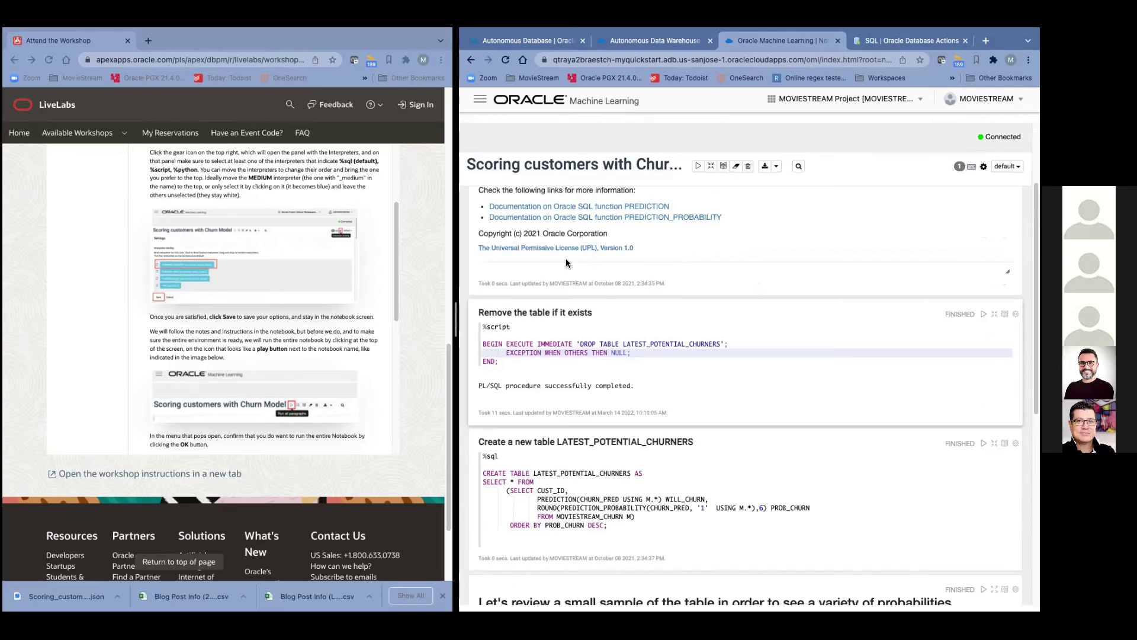
scroll(567, 266, up, 2)
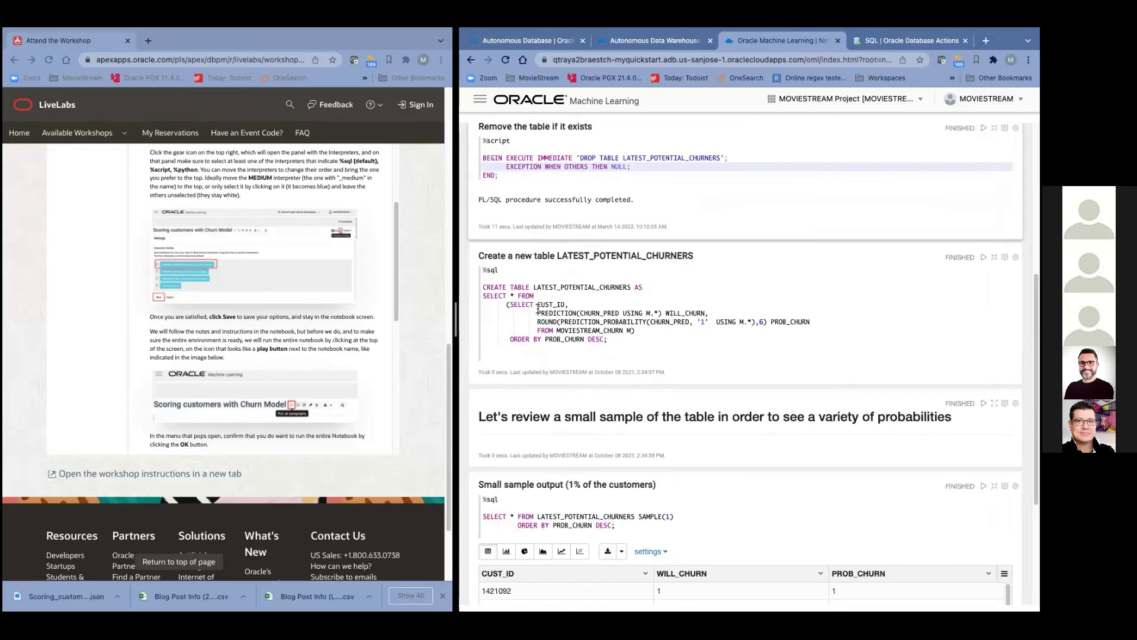
click(579, 306)
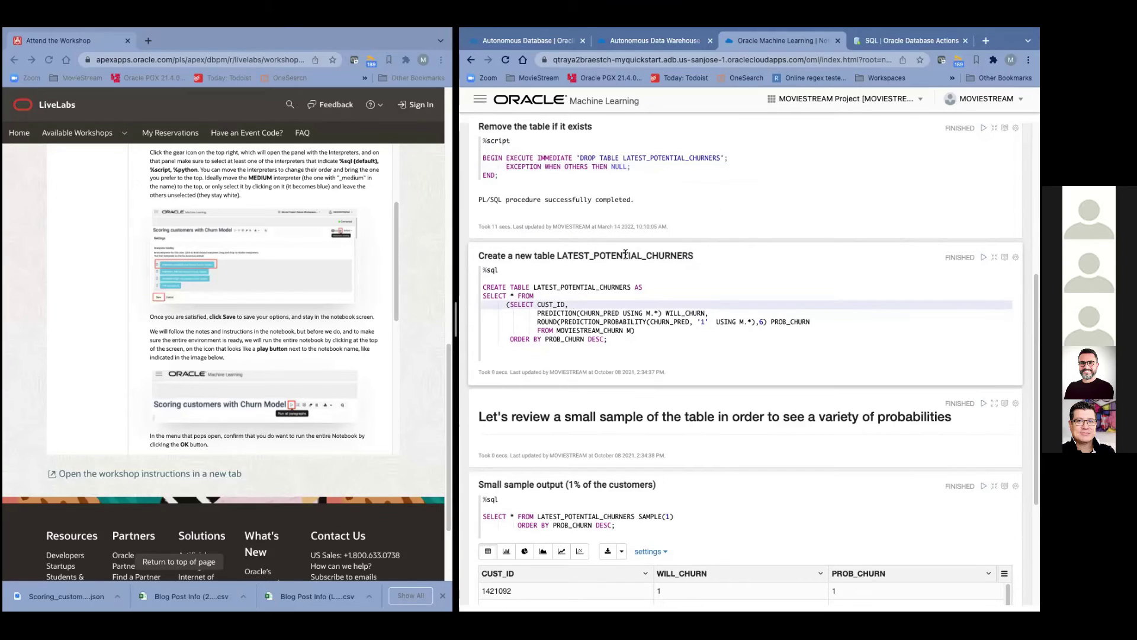
click(695, 329)
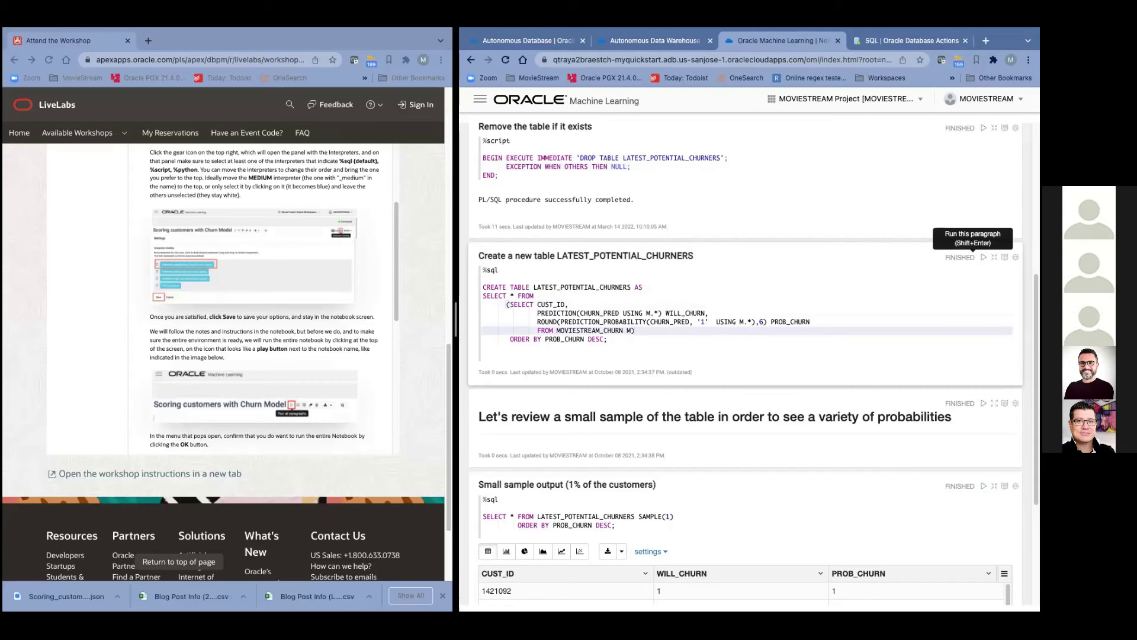
click(983, 257)
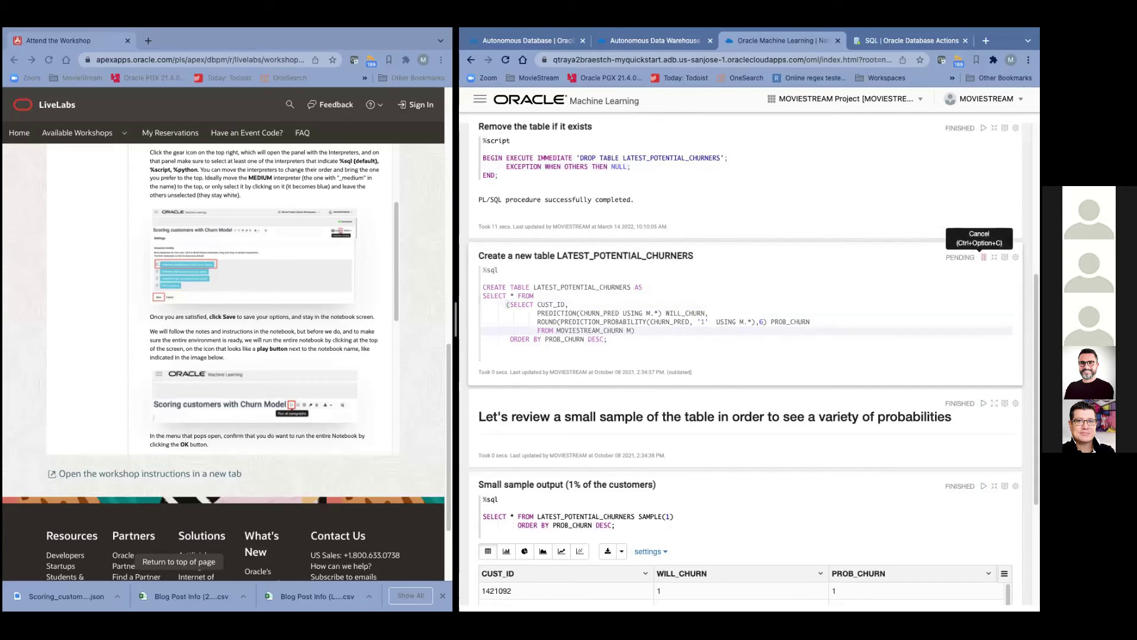
drag(534, 304, 574, 304)
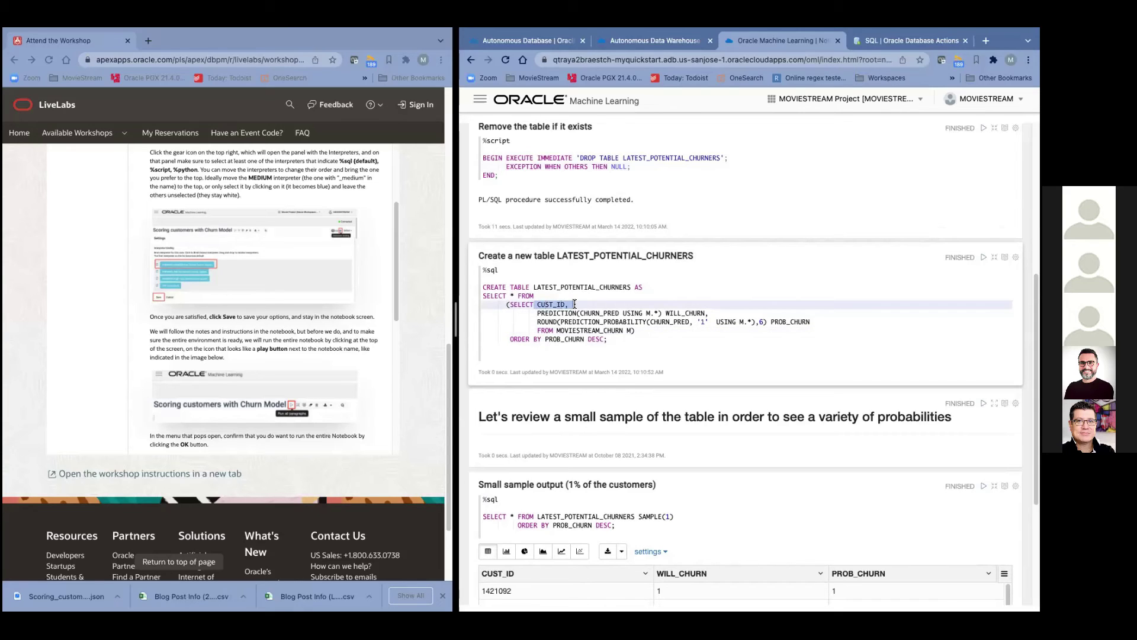
click(534, 313)
drag(577, 312, 619, 313)
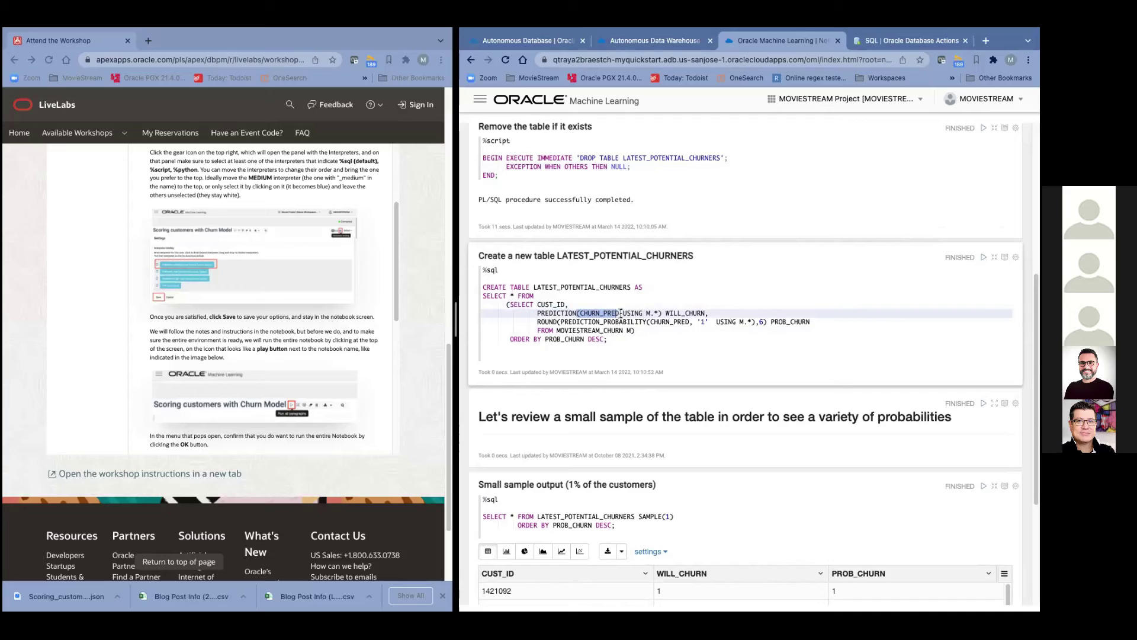
drag(558, 329, 622, 328)
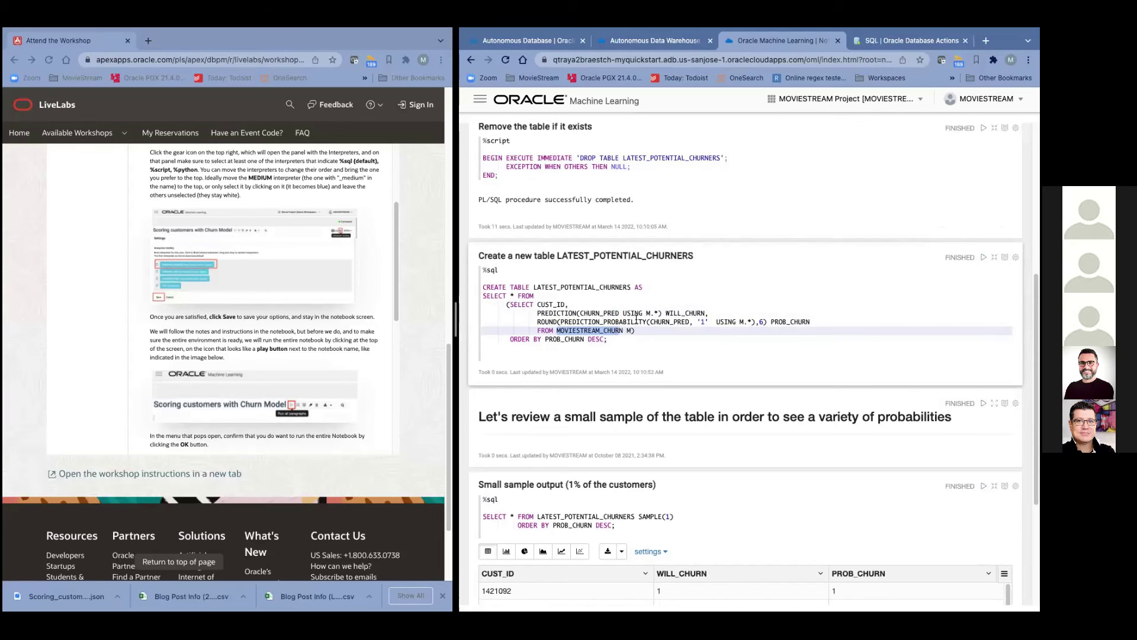
click(680, 328)
scroll(678, 286, down, 2)
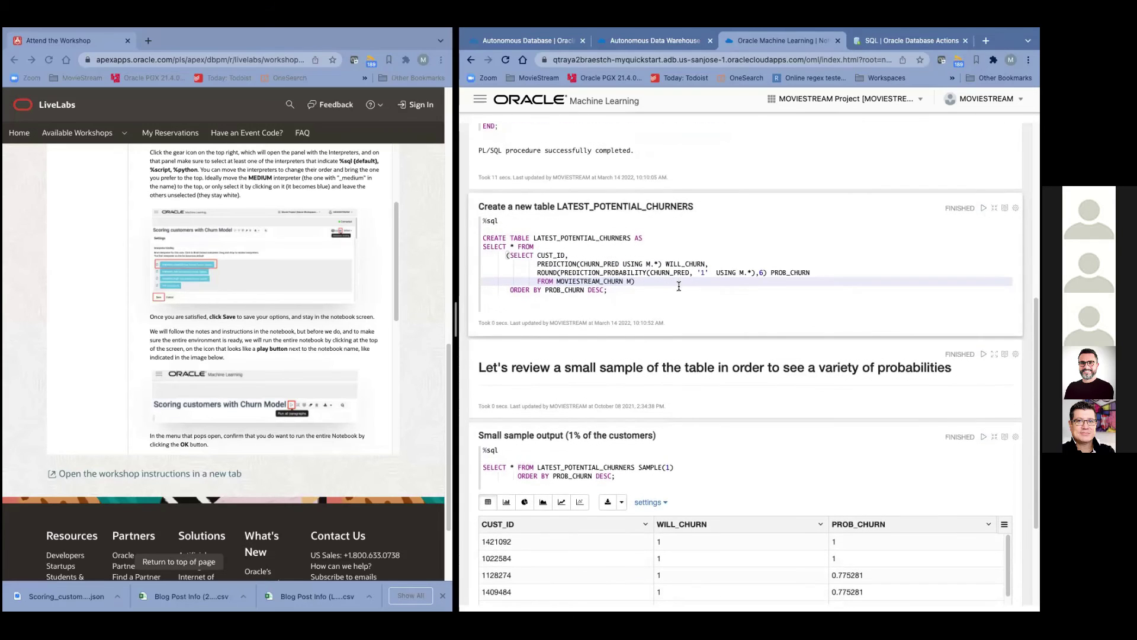
- Rerun the Small sample output paragraph to list a fresh 1% of LATEST_POTENTIAL_CHURNERS
scroll(679, 286, down, 1)
drag(516, 431, 651, 431)
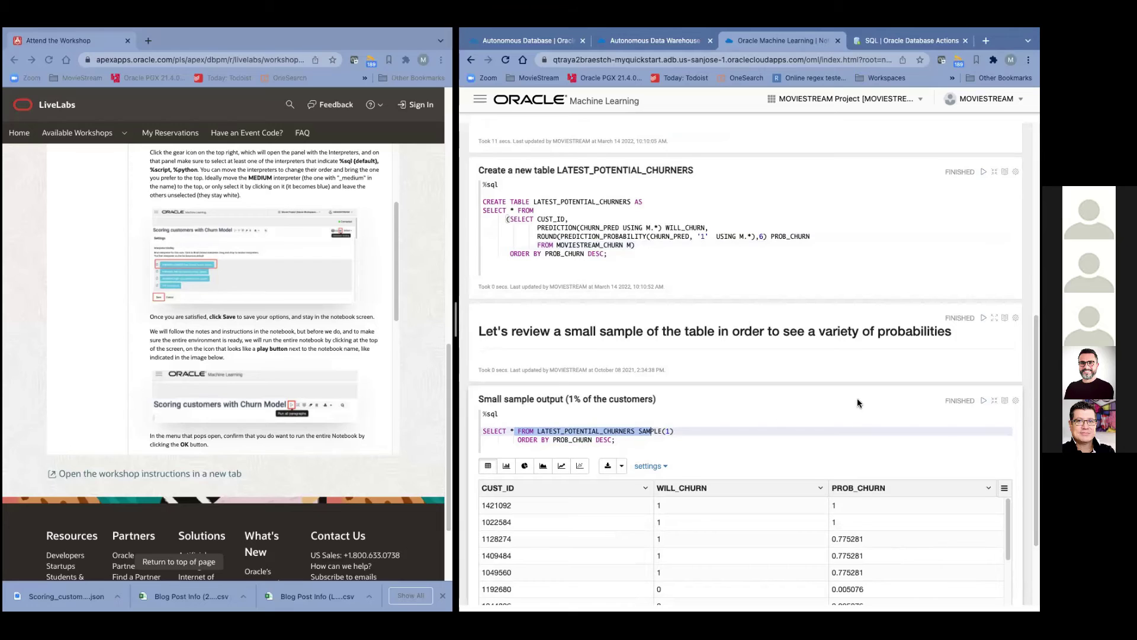
scroll(858, 410, up, 1)
click(983, 413)
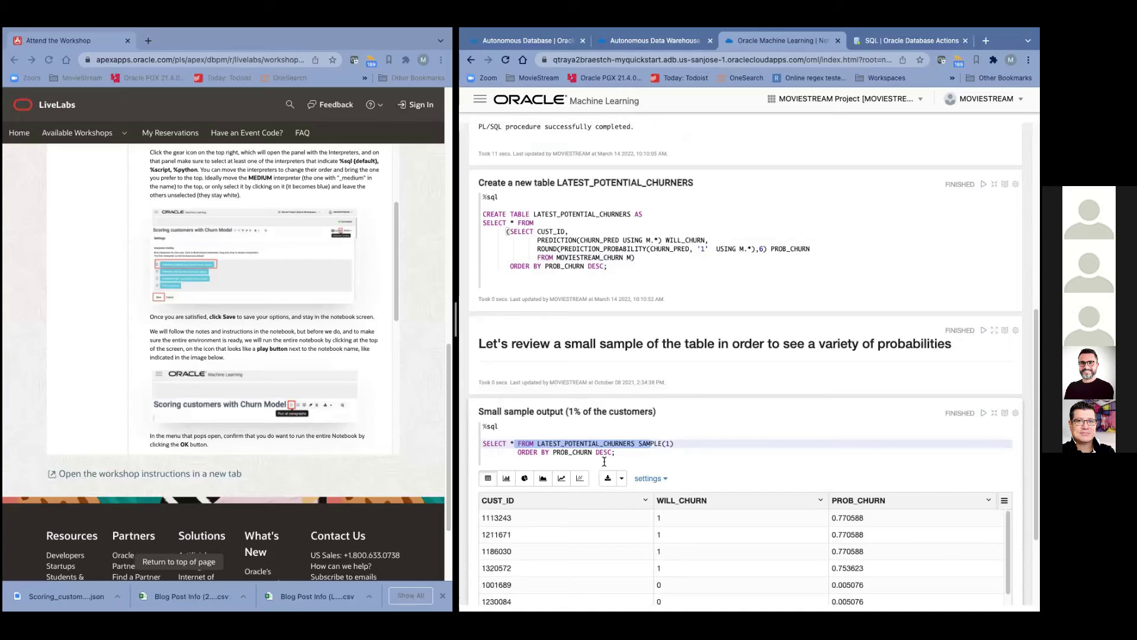
- Highlight SAMPLE(1) in the sample query to point out the 1% sampling
click(672, 444)
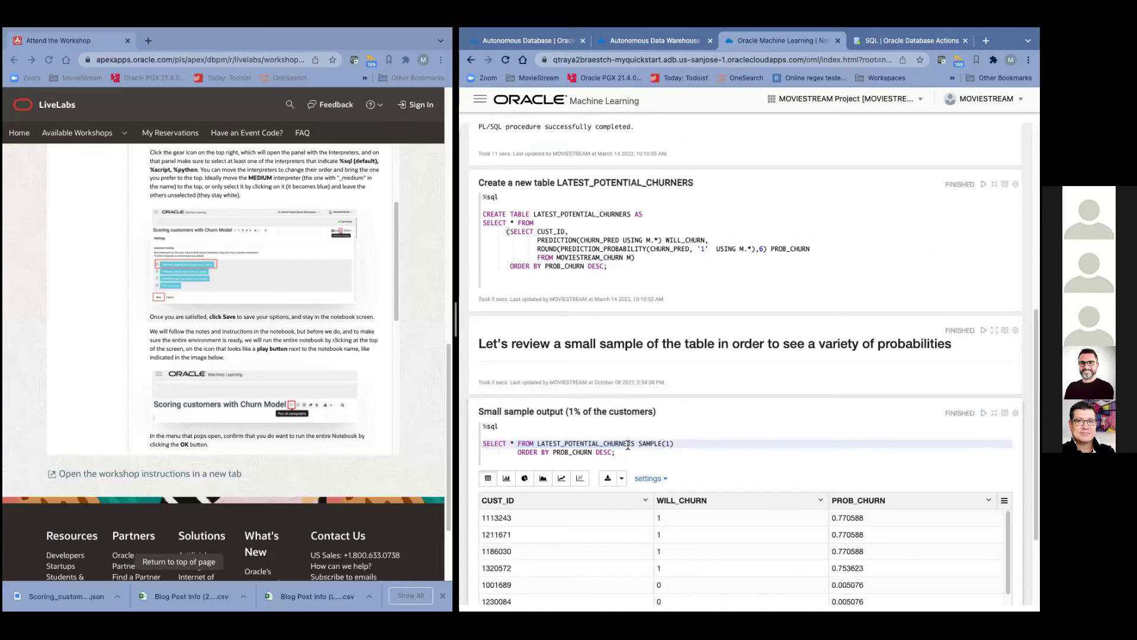
drag(640, 444, 676, 443)
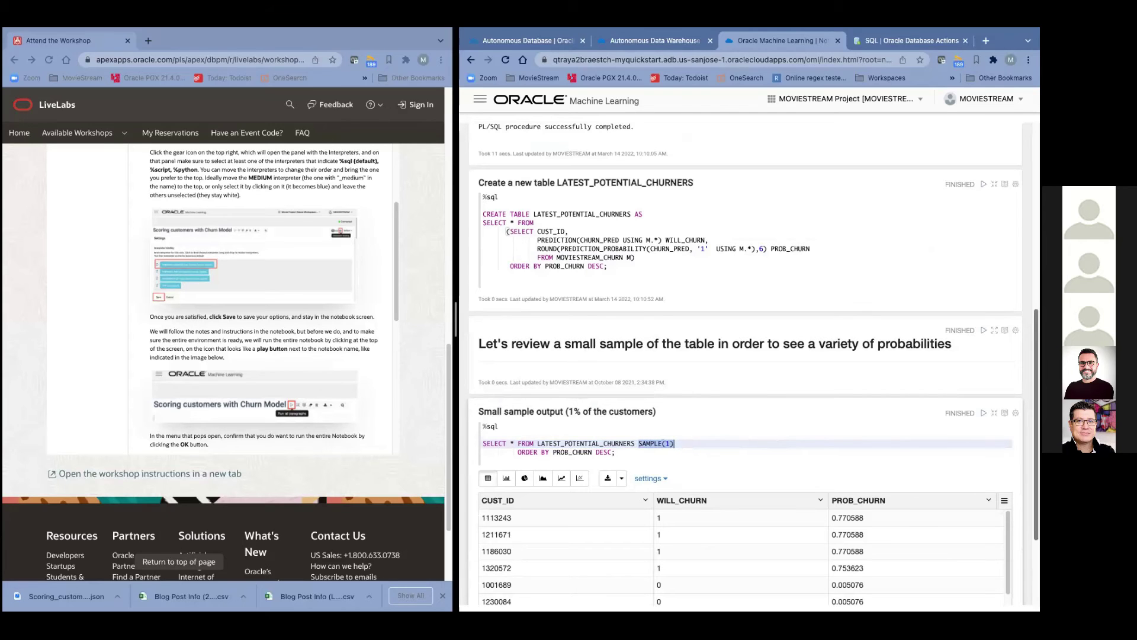
scroll(691, 332, down, 4)
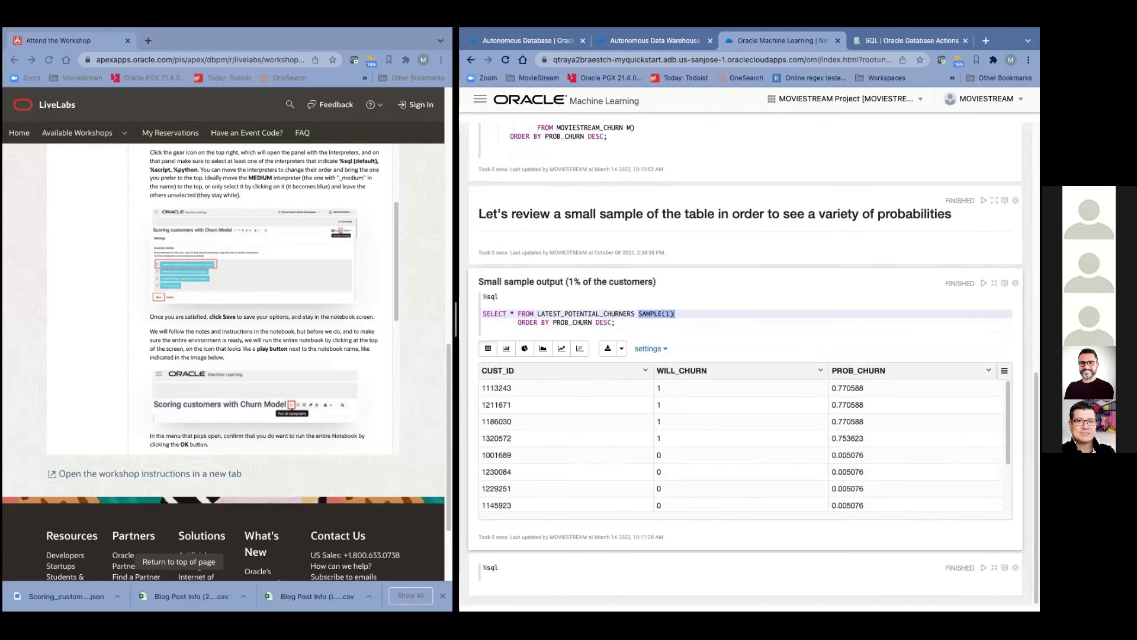
click(681, 311)
drag(681, 311, 638, 314)
scroll(773, 438, down, 3)
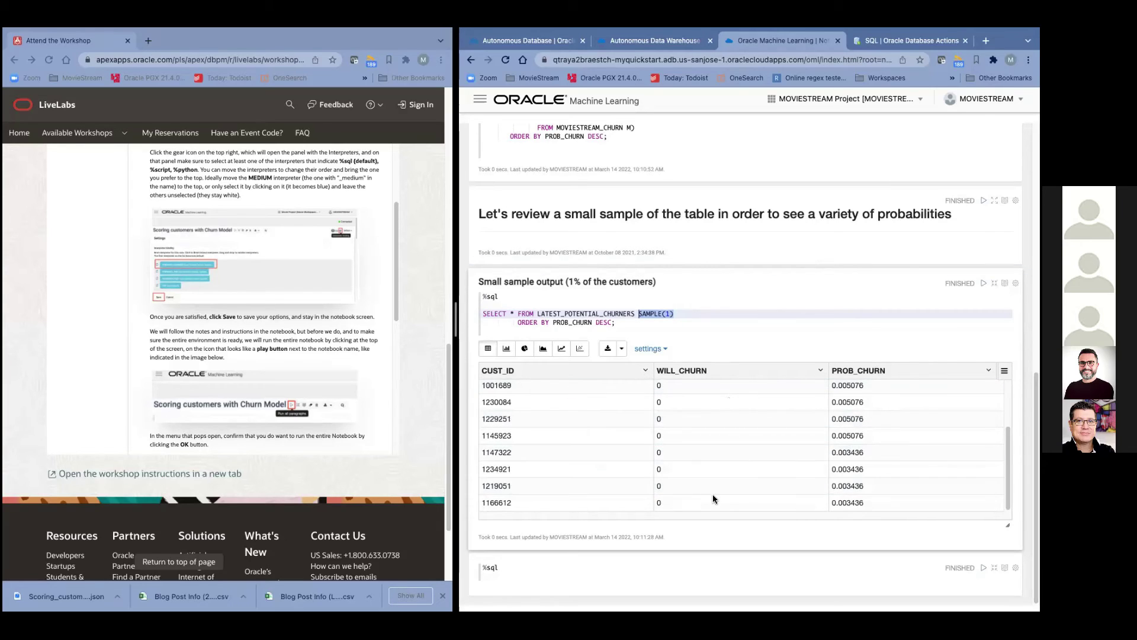
scroll(657, 472, up, 2)
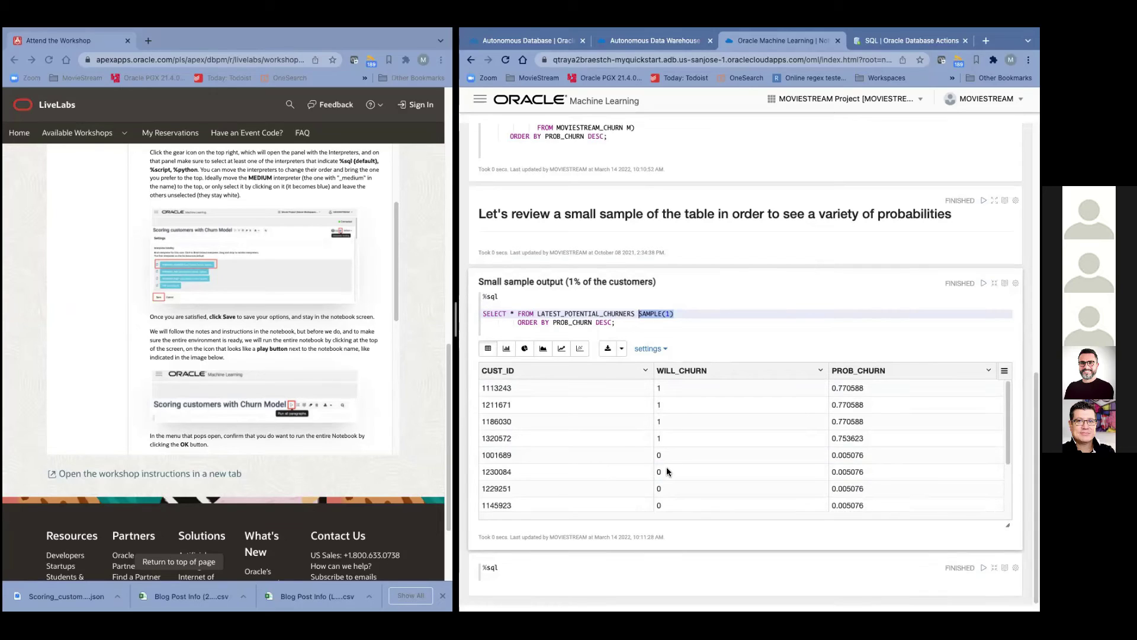
click(77, 267)
- Open Lab 6's Oracle Spatial pizza-shop Introduction, then switch to the Database Actions SQL worksheet
scroll(76, 268, up, 5)
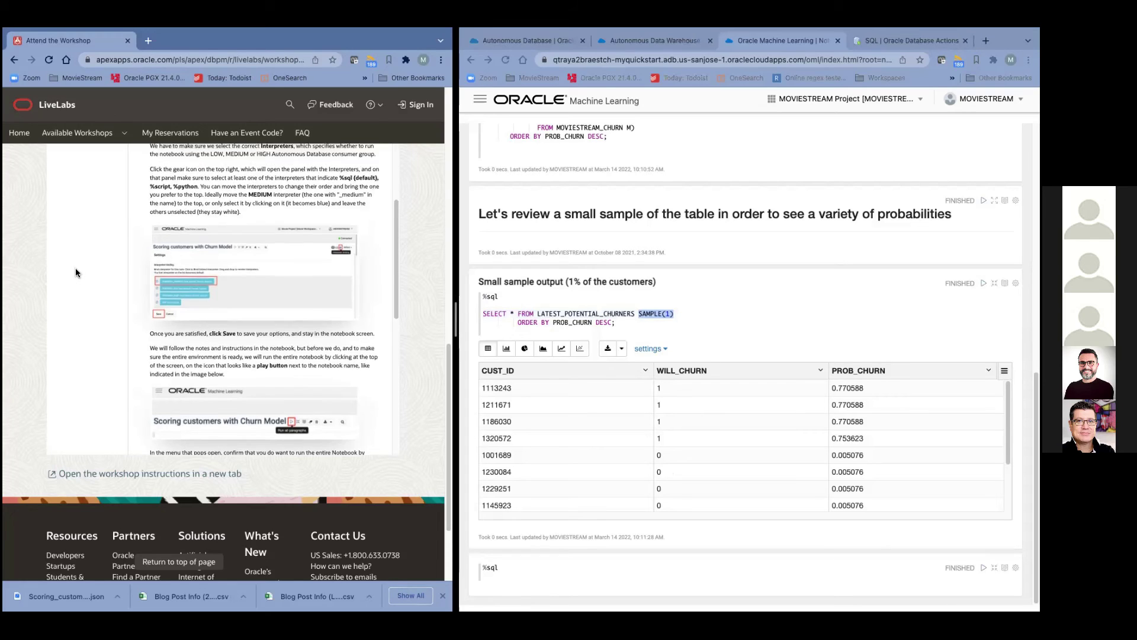
drag(449, 441, 443, 325)
scroll(442, 323, up, 2)
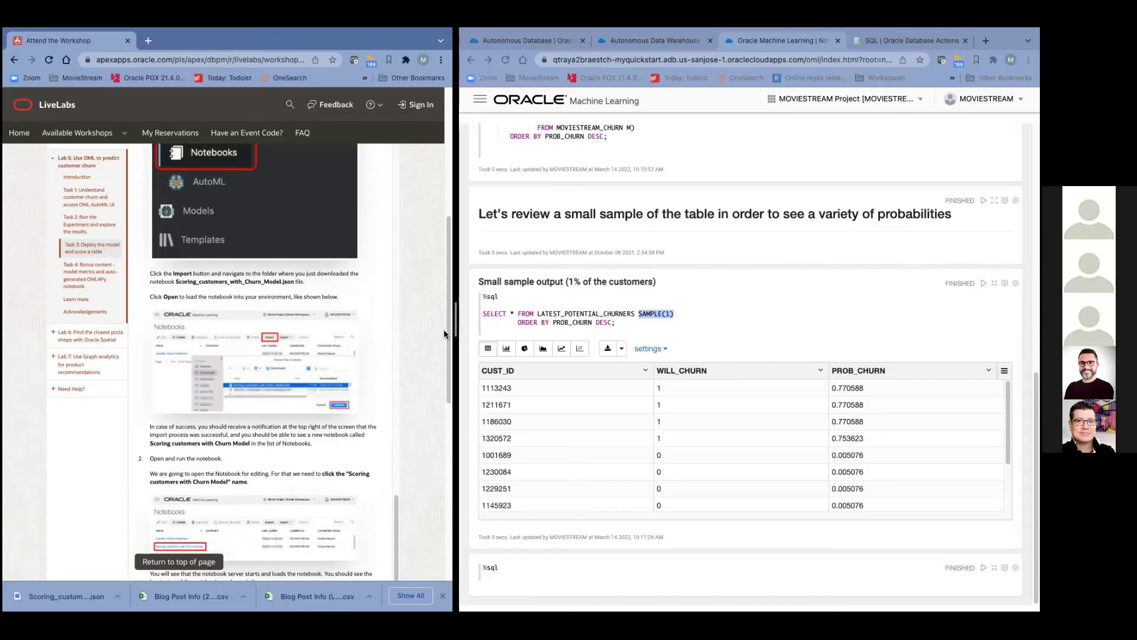
scroll(449, 335, down, 1)
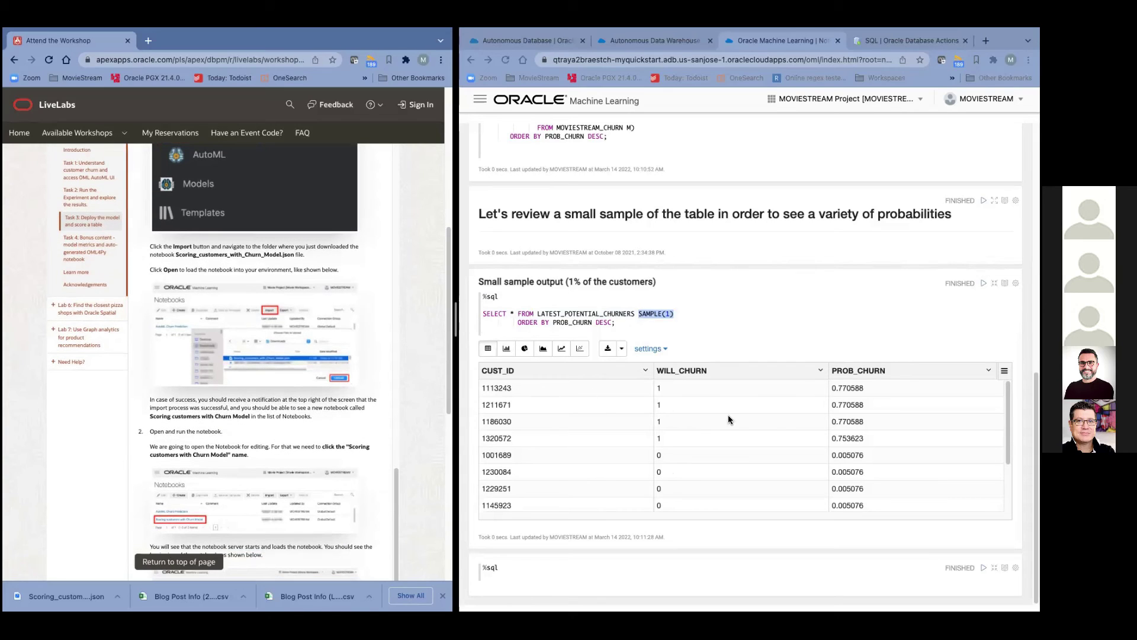
click(53, 309)
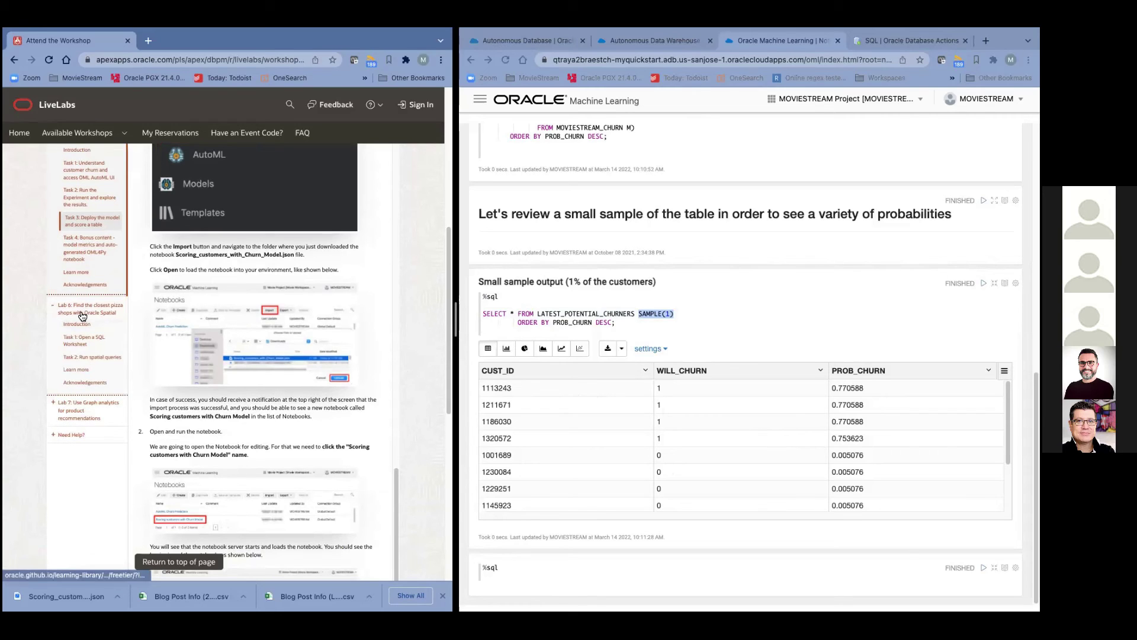
click(106, 324)
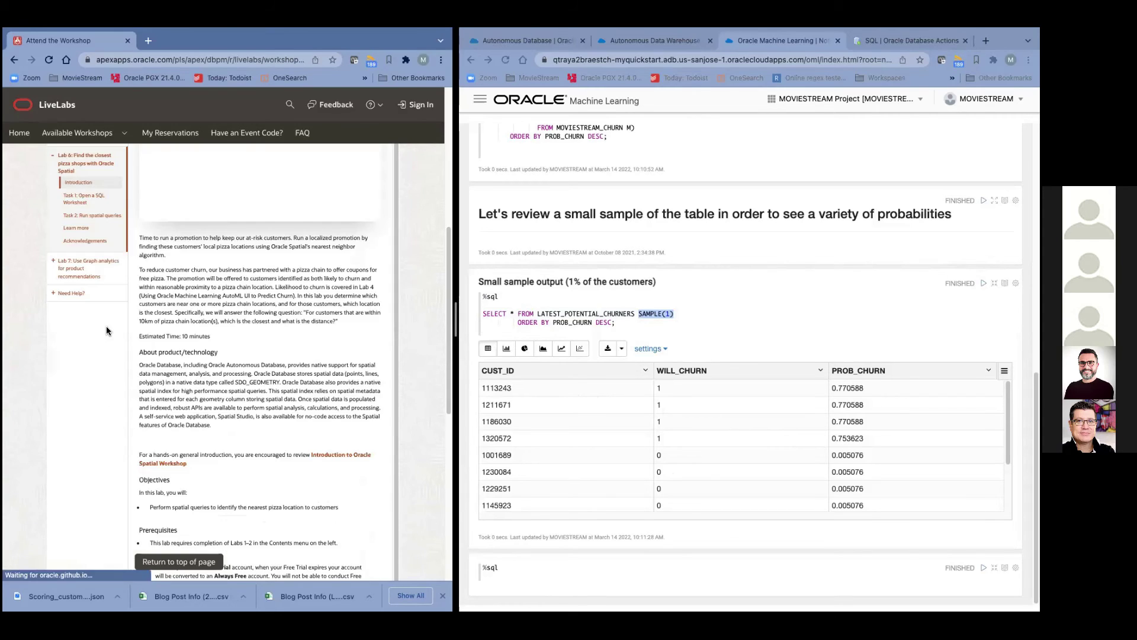
click(890, 39)
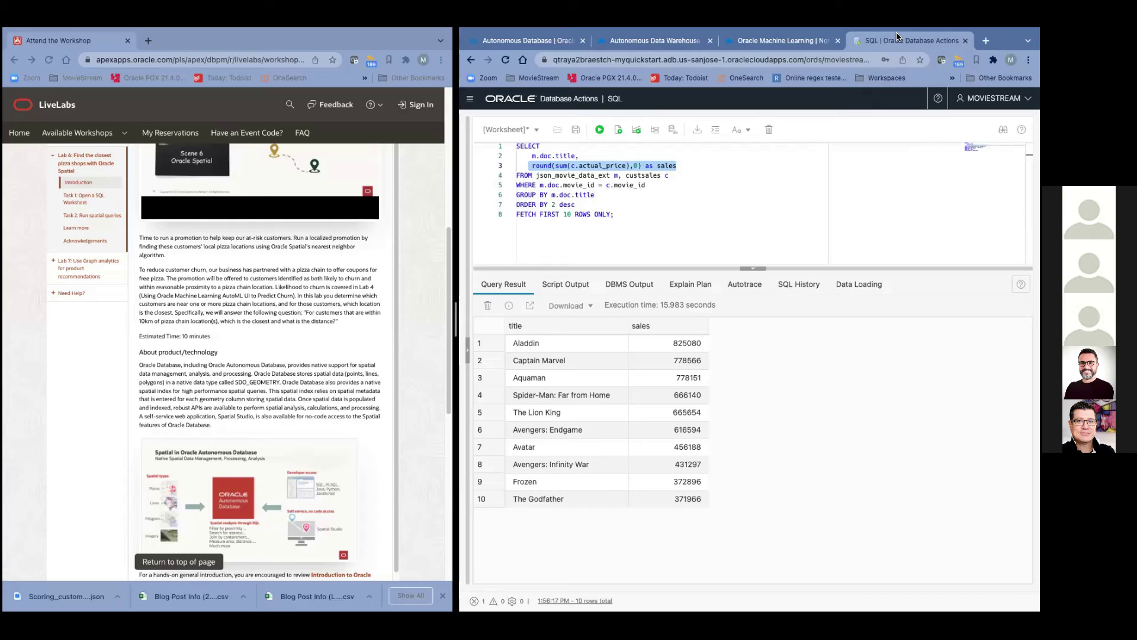
- Expand Task 2, Run spatial queries, in the LiveLabs workshop instructions
click(471, 104)
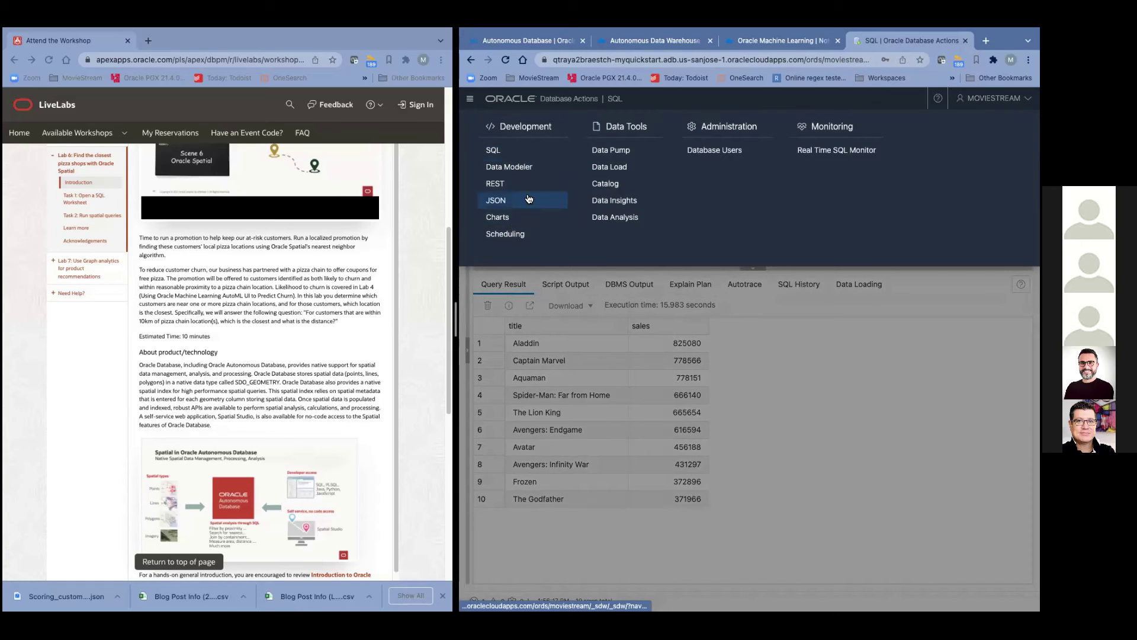
click(835, 402)
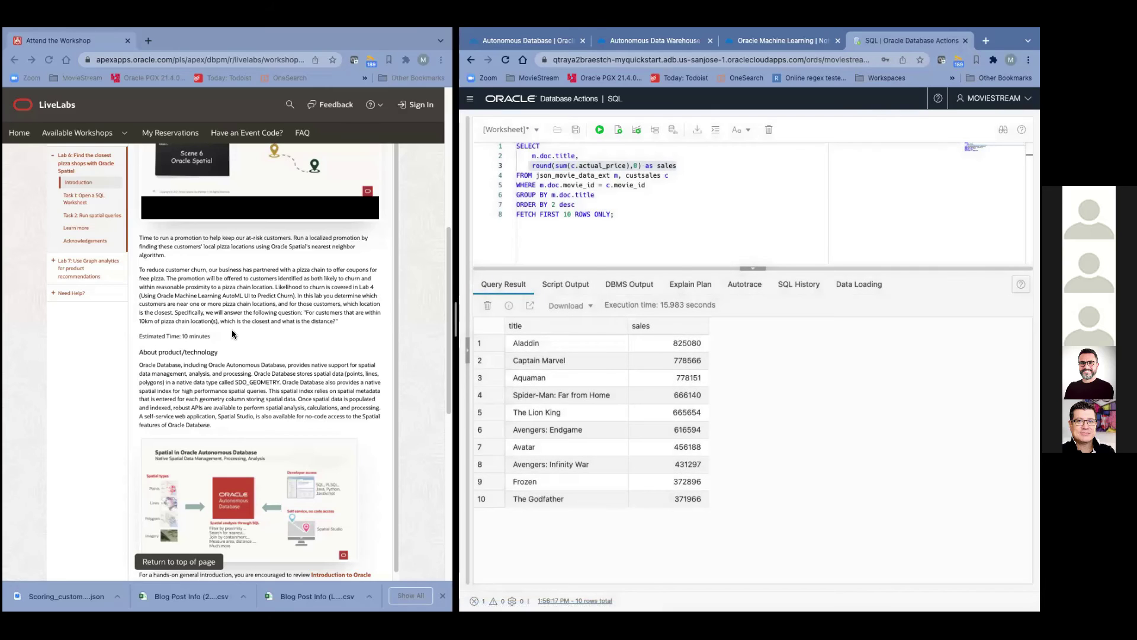
scroll(233, 332, down, 2)
scroll(233, 333, down, 5)
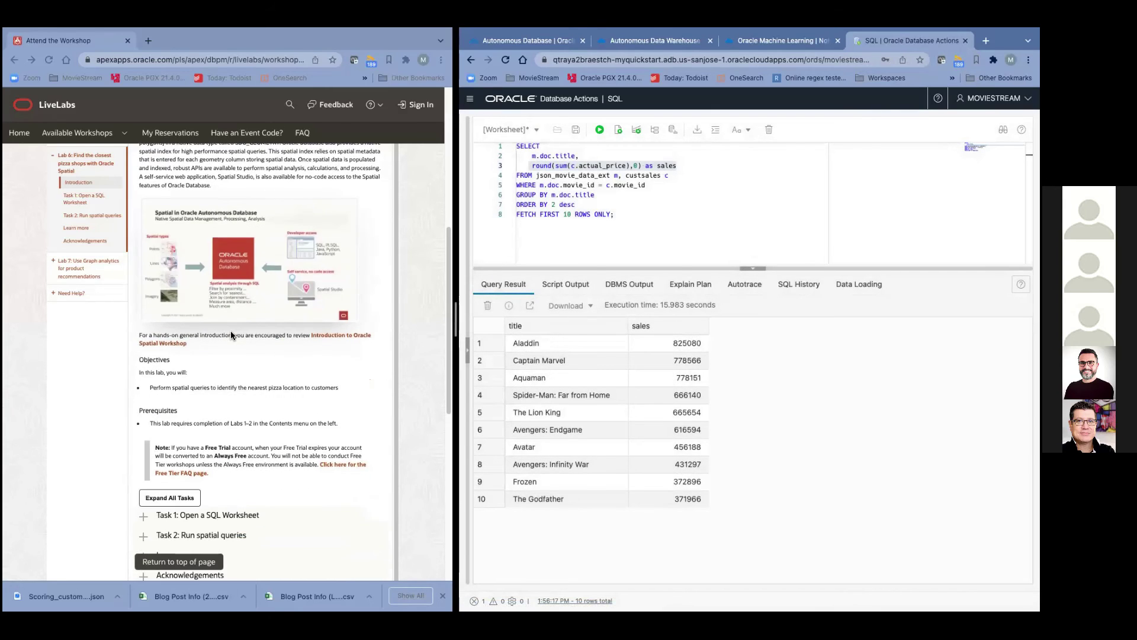
scroll(231, 335, down, 4)
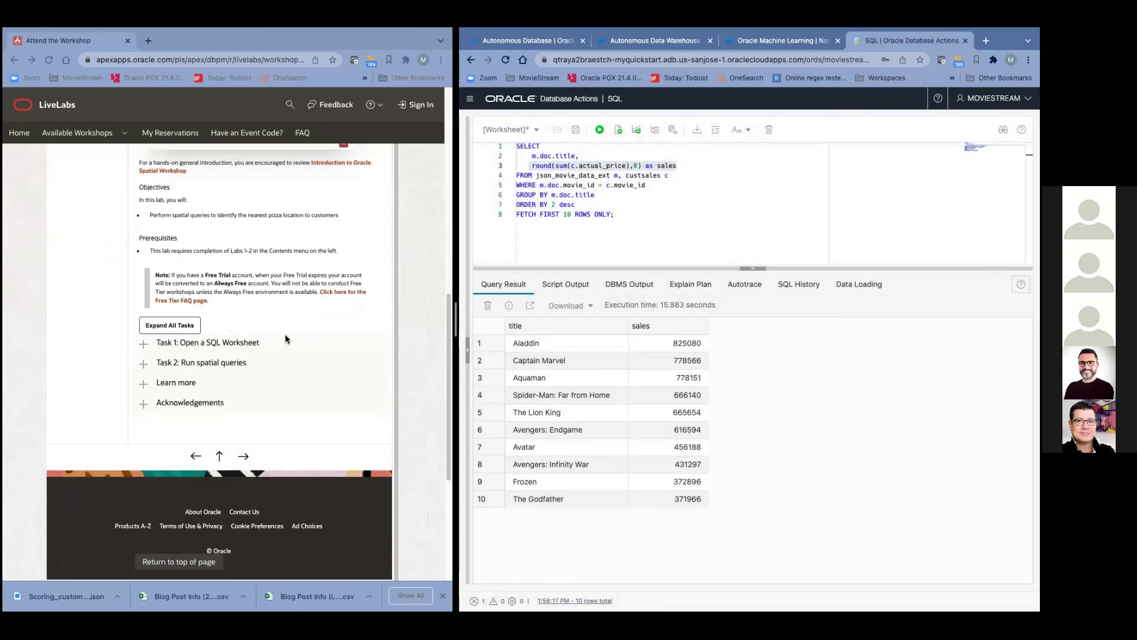
click(151, 365)
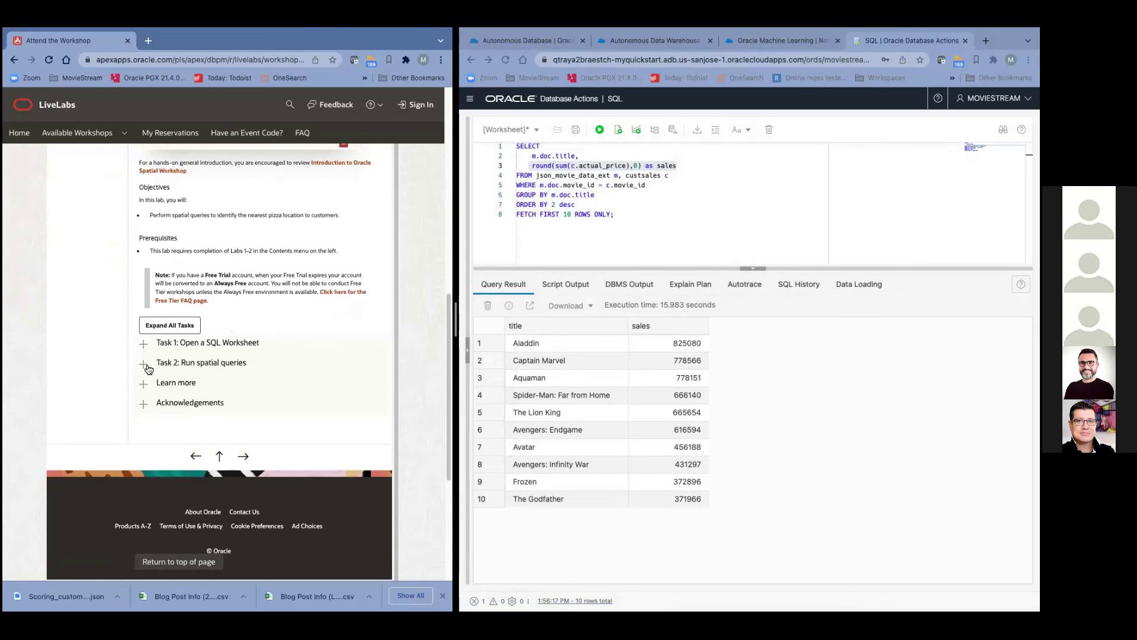
click(143, 368)
scroll(176, 338, down, 2)
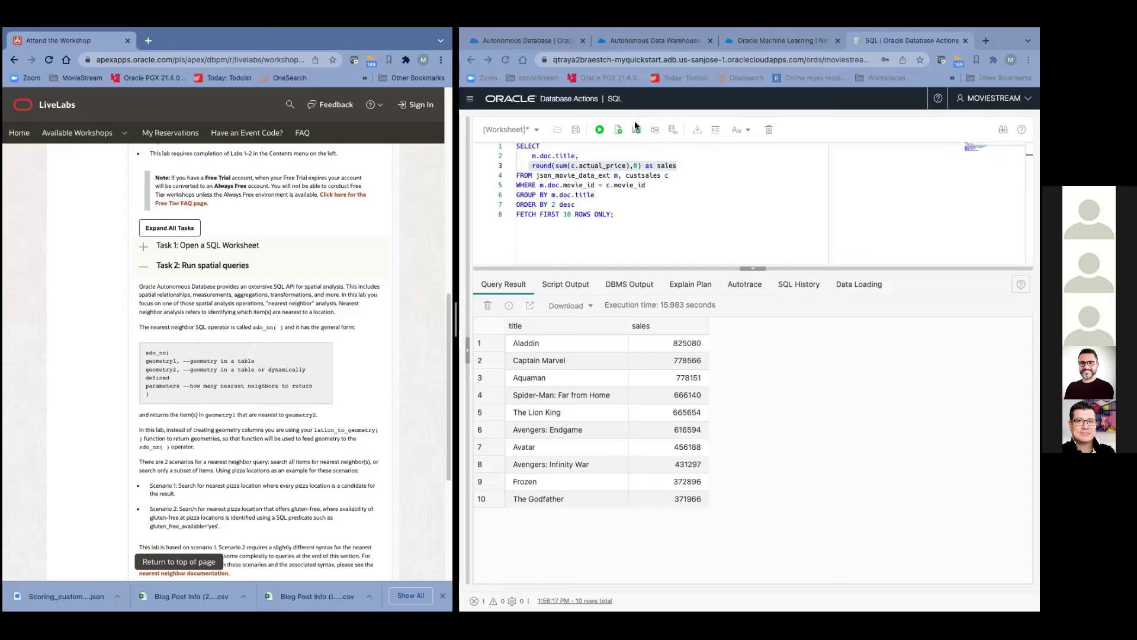
- Clear the old query from the SQL worksheet and review the sdo_nn syntax example
click(770, 131)
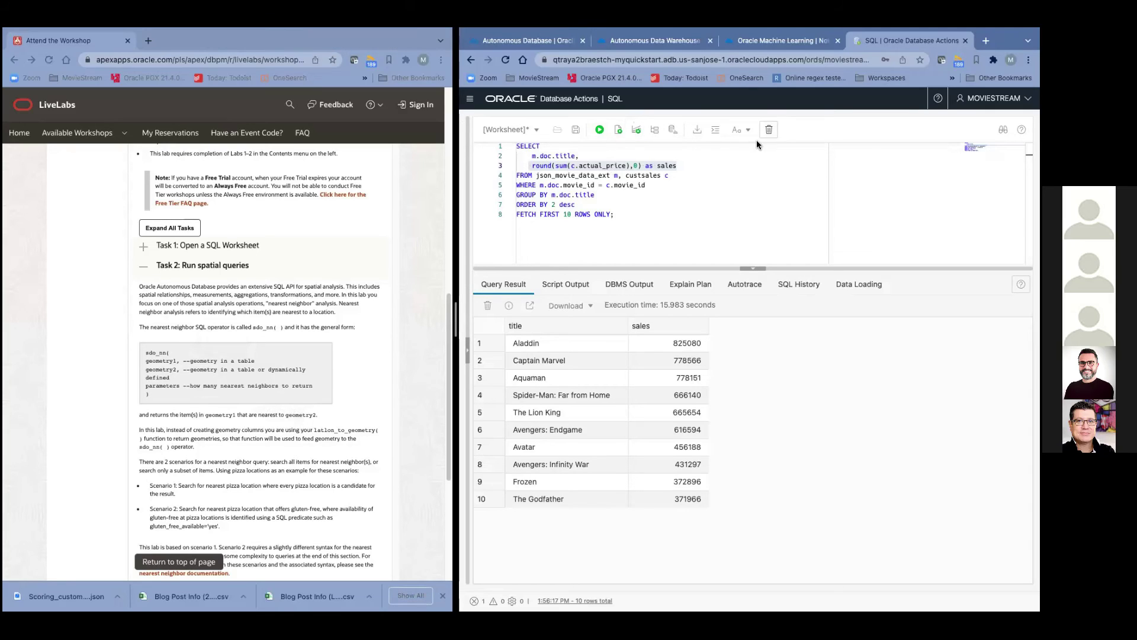
click(769, 131)
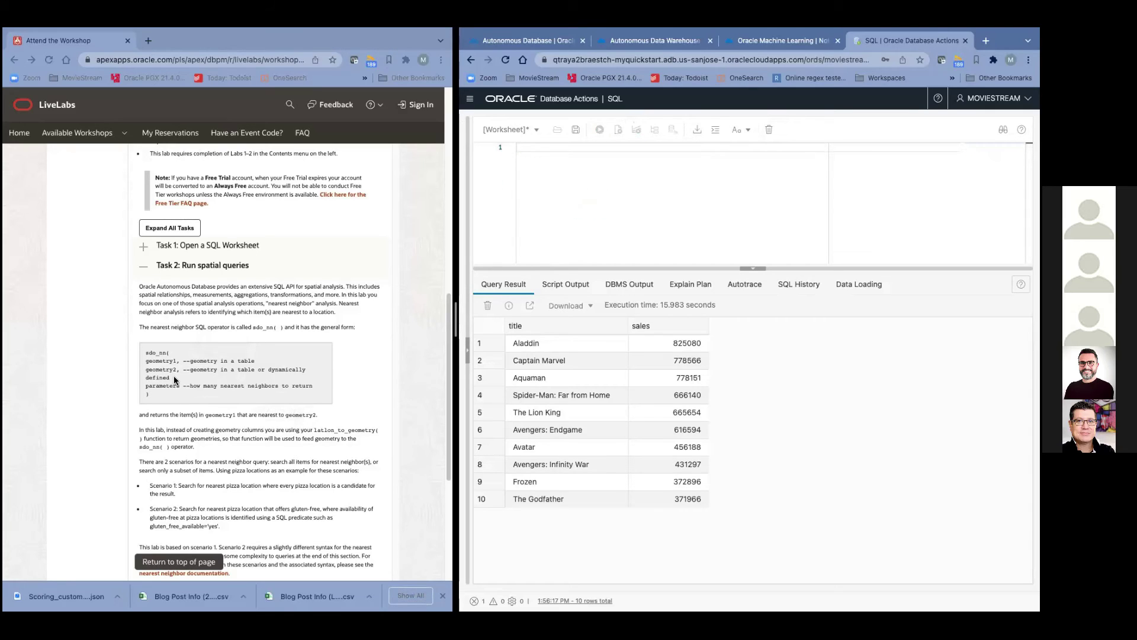
click(148, 357)
drag(155, 397, 154, 354)
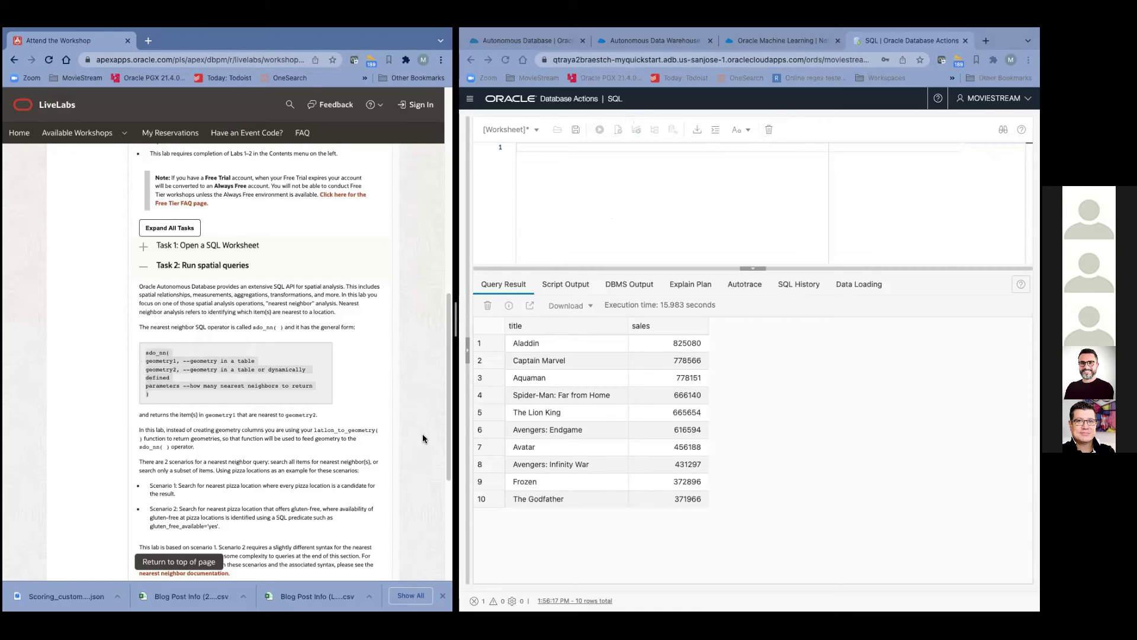
drag(451, 459, 446, 517)
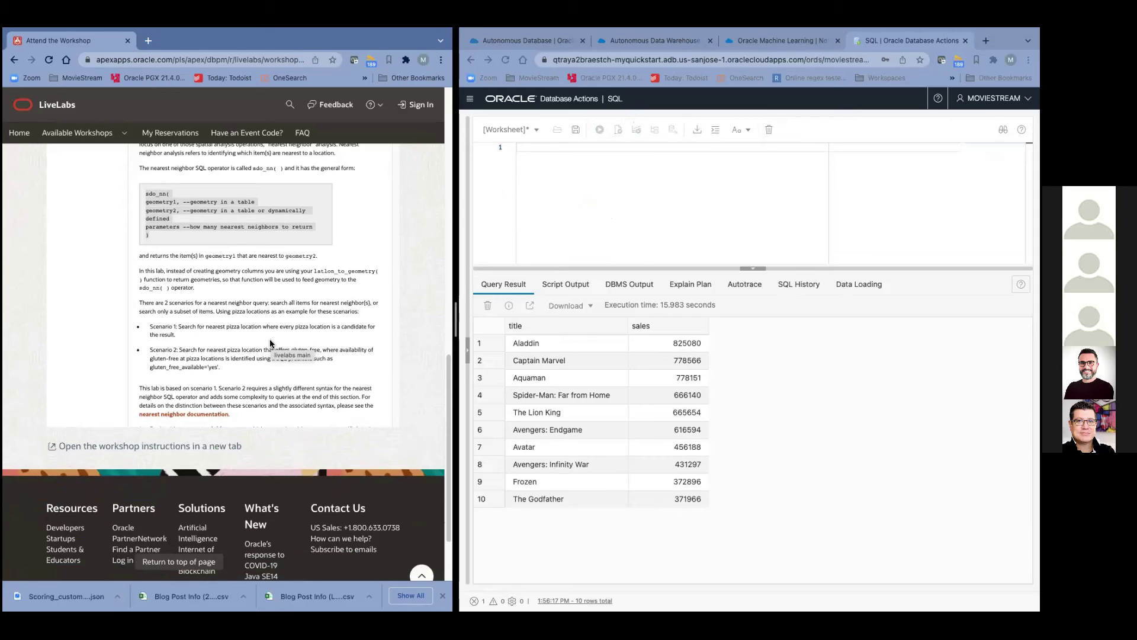
scroll(269, 342, down, 2)
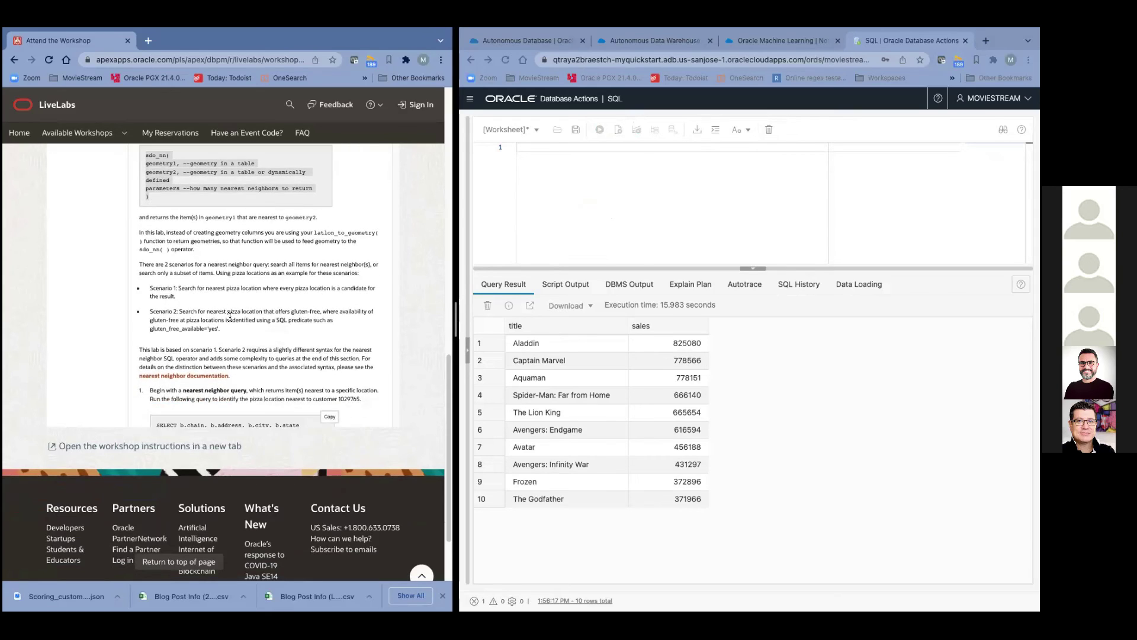
scroll(351, 327, down, 4)
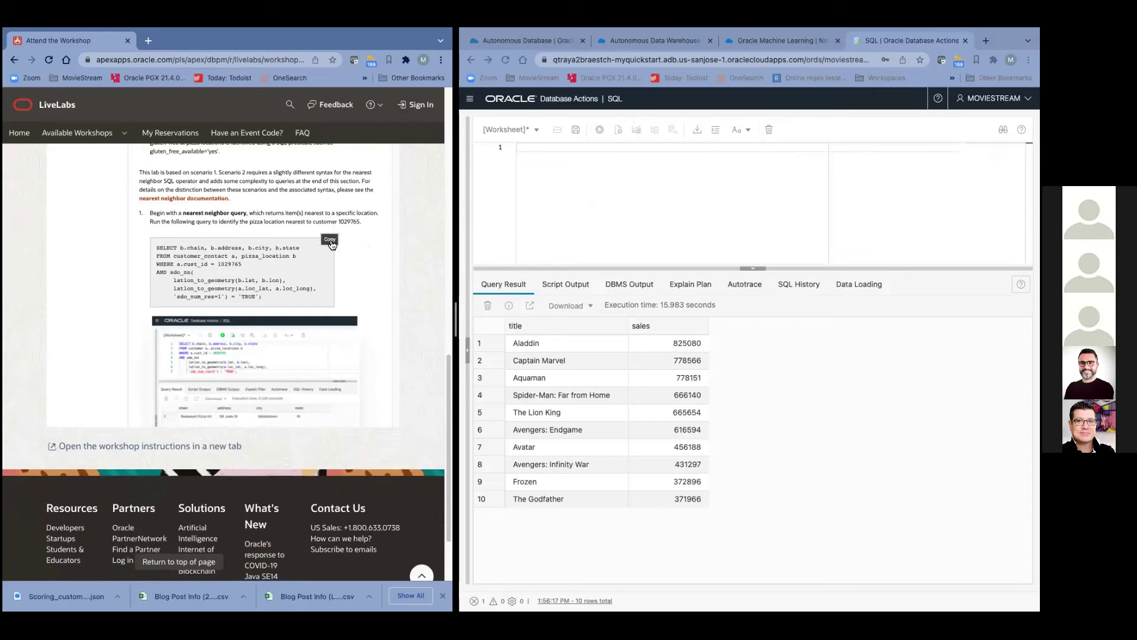
scroll(158, 247, up, 1)
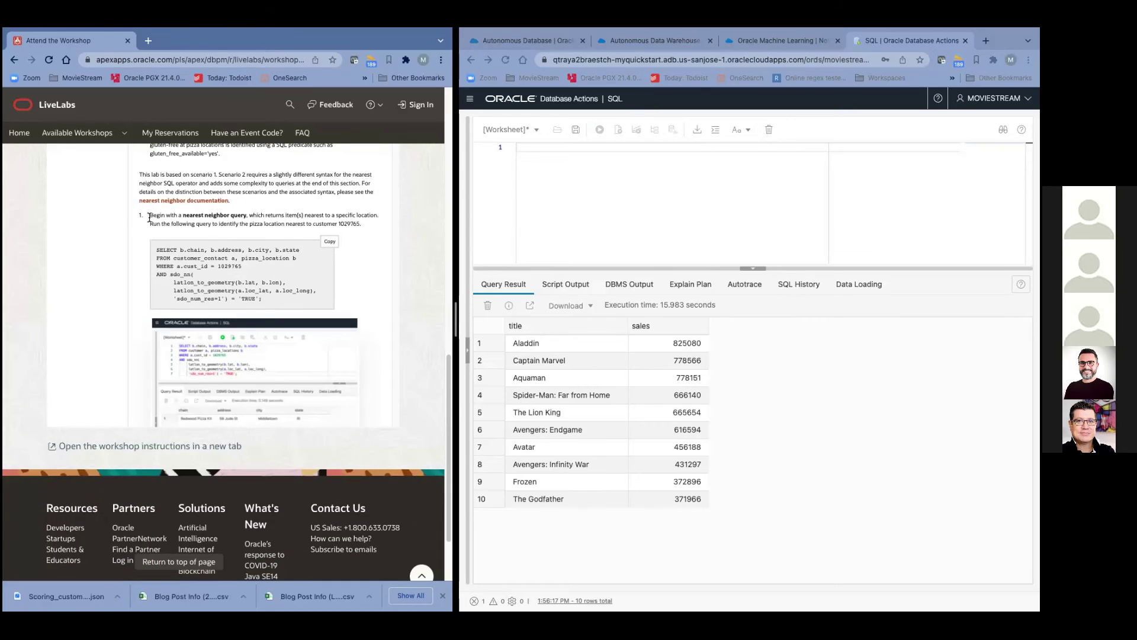
- Paste and run the sdo_nn query for the customer's single nearest pizza location
click(325, 241)
click(556, 196)
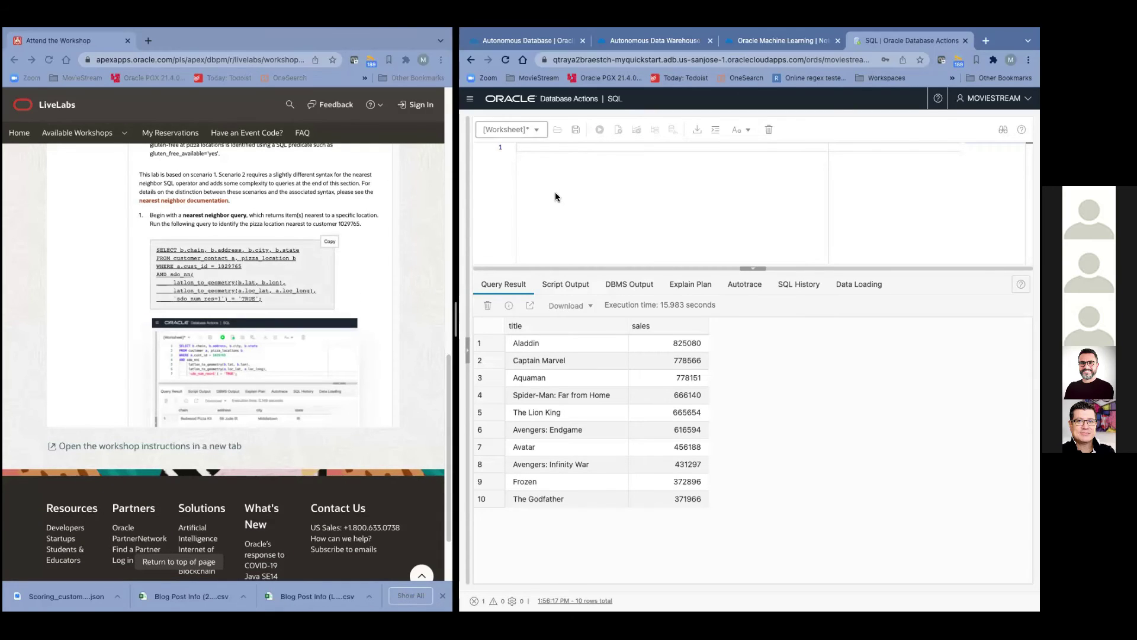
key(ctrl+v)
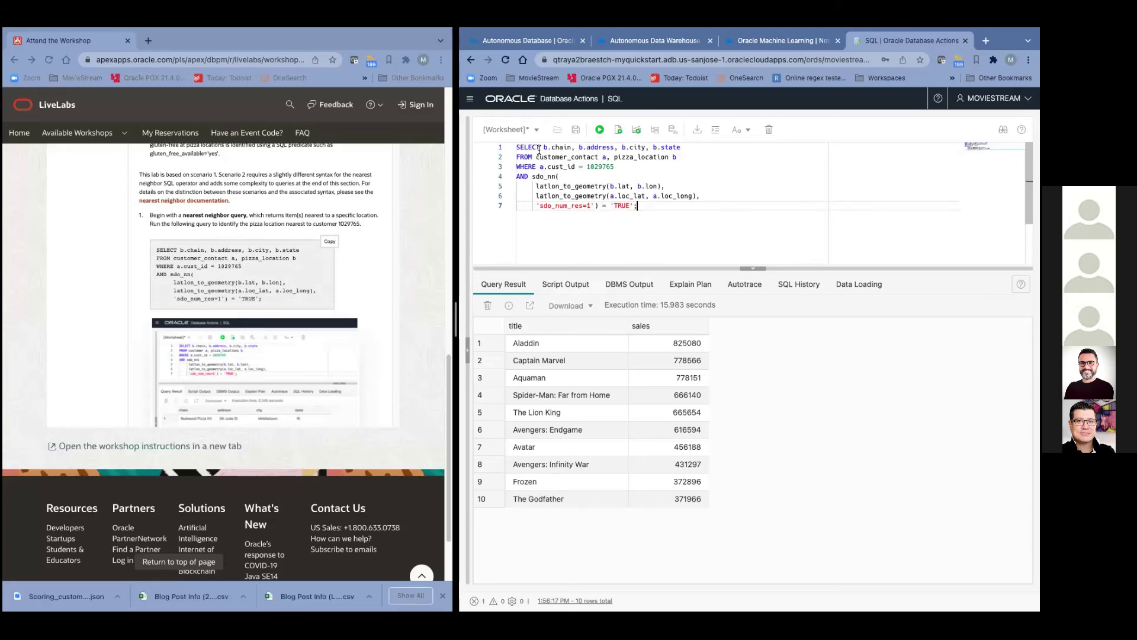
click(600, 130)
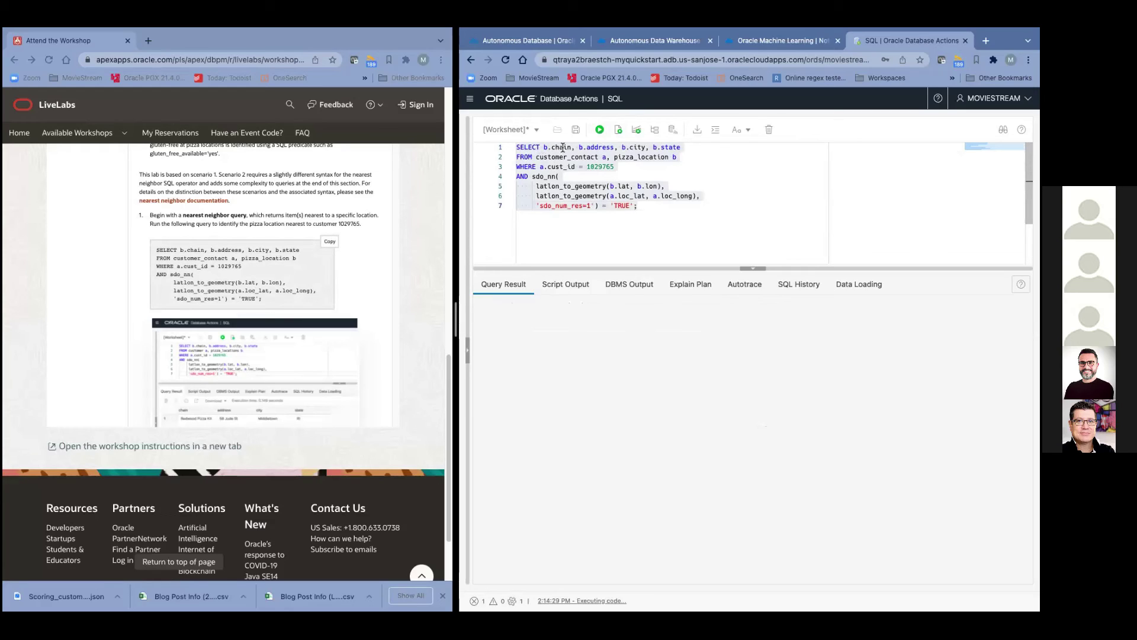
- Highlight the query's customer_contact table, a.loc_lat and b.lat/b.lon coordinates, and sdo_num_res parameter
key(ctrl+a)
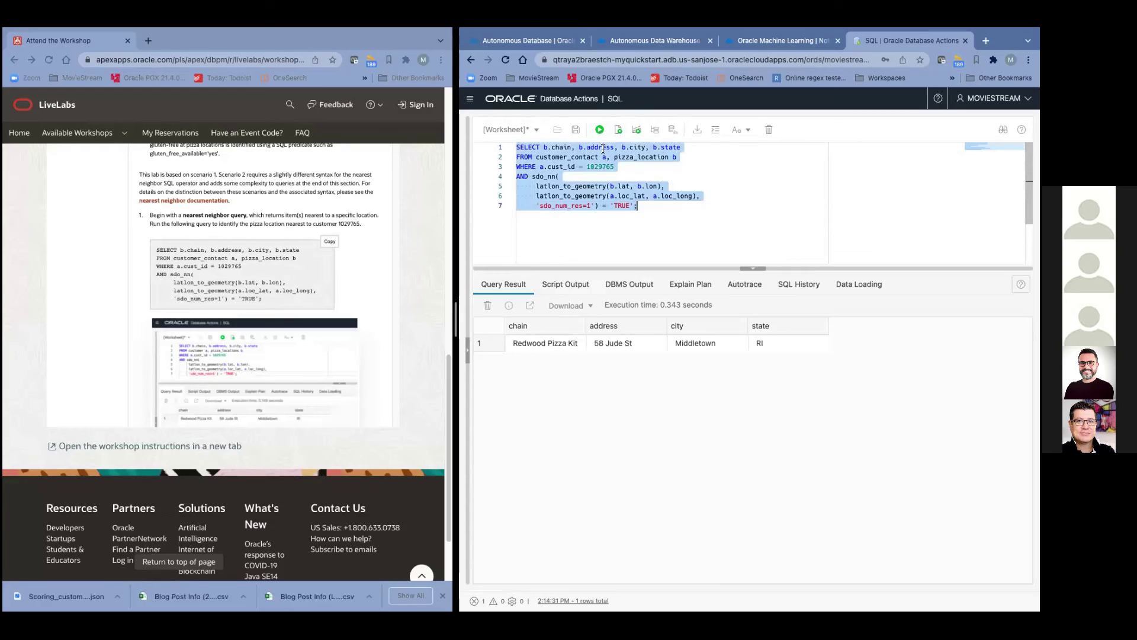
click(673, 147)
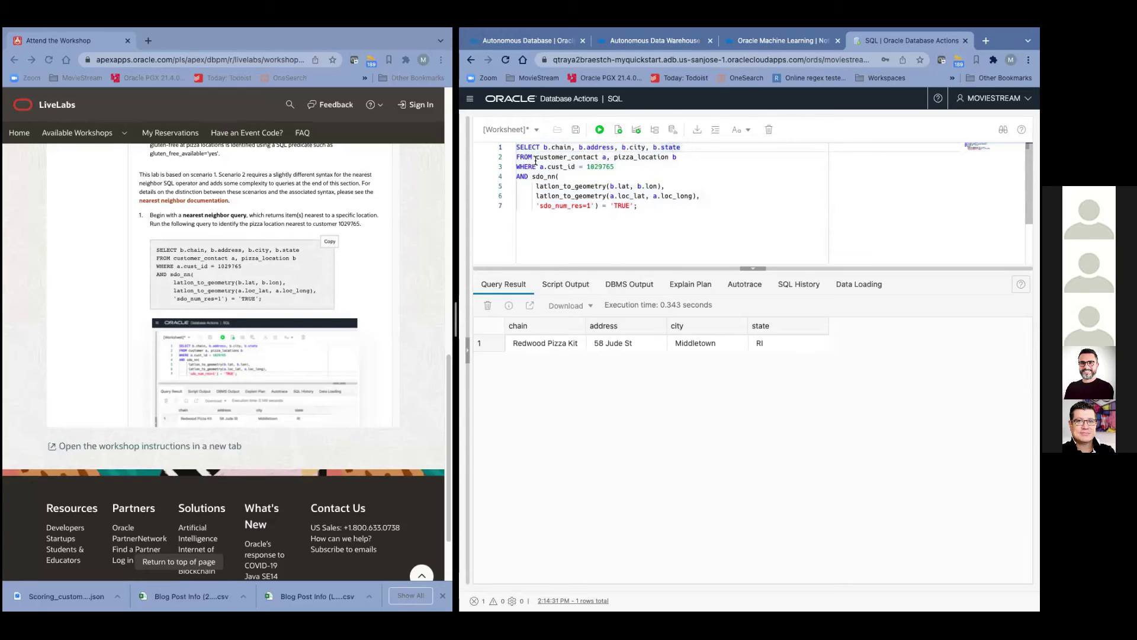
drag(535, 157, 605, 158)
click(610, 199)
drag(610, 199, 642, 196)
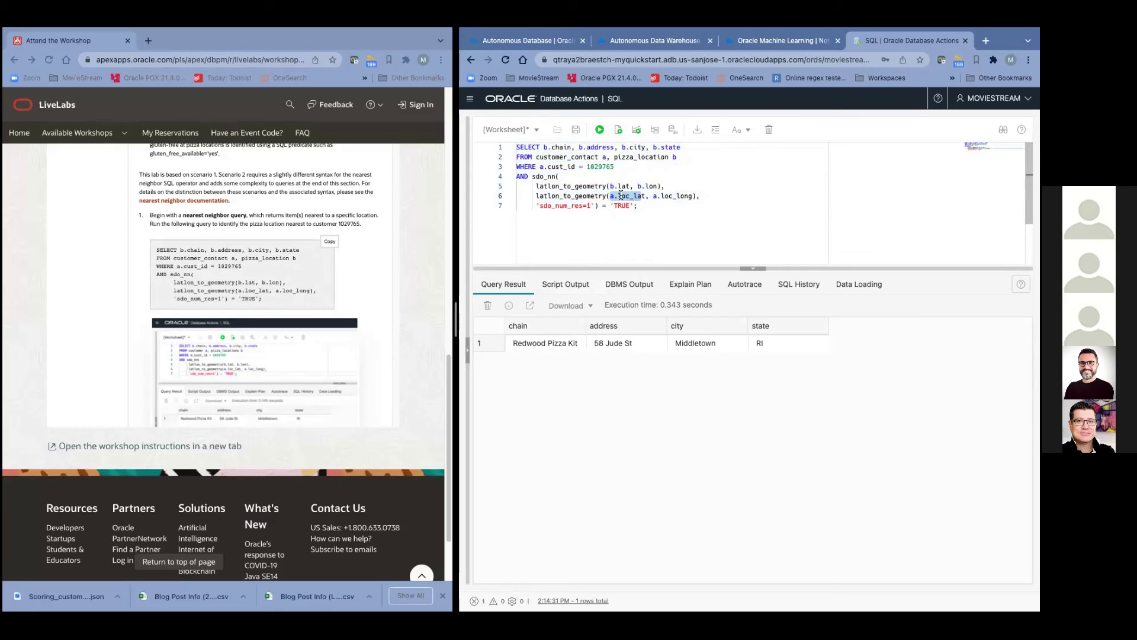
click(635, 187)
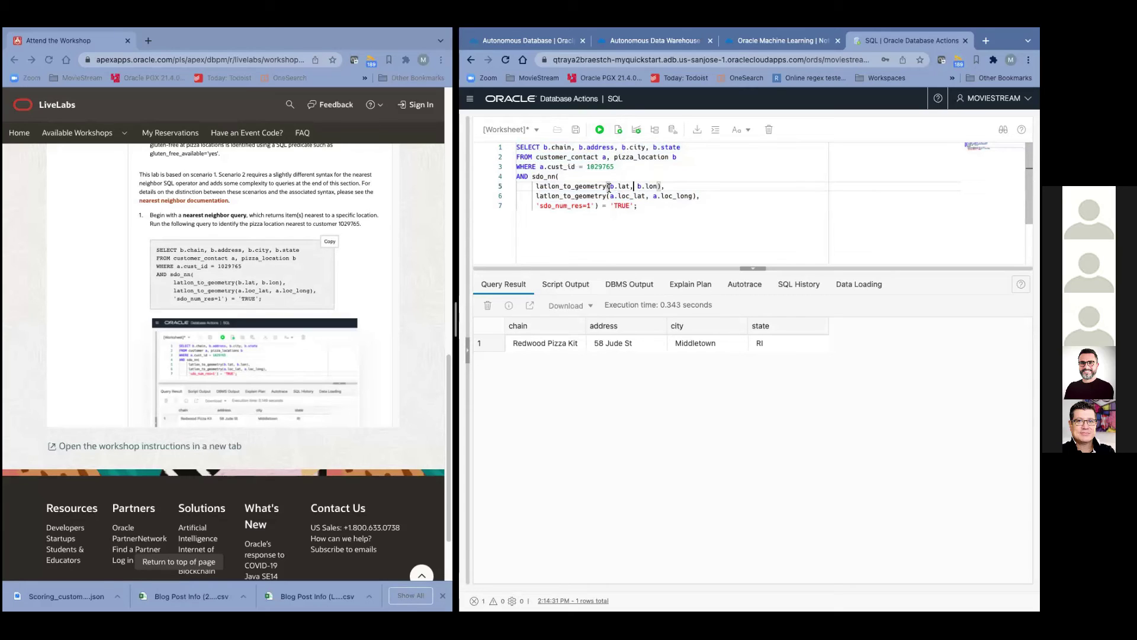
drag(609, 187, 654, 188)
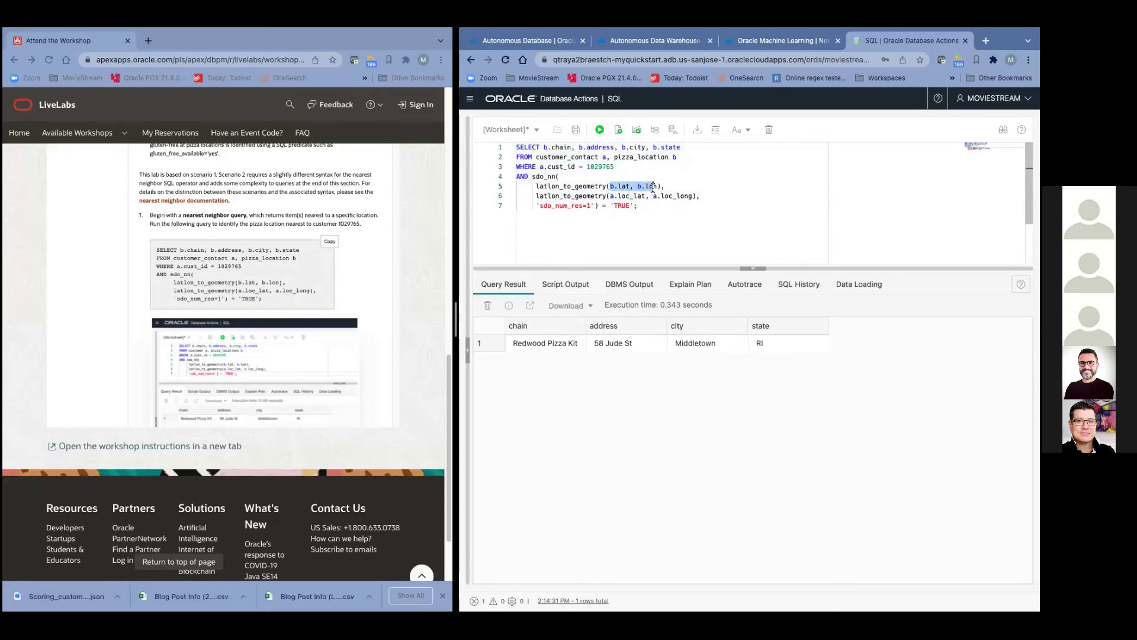
drag(539, 205, 591, 205)
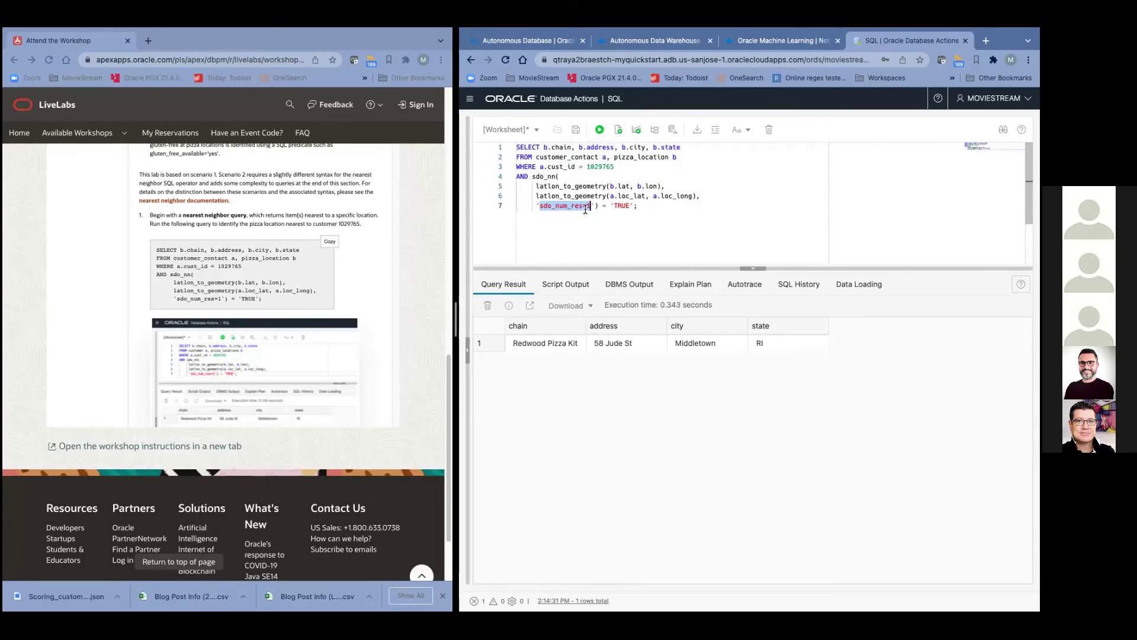
click(599, 219)
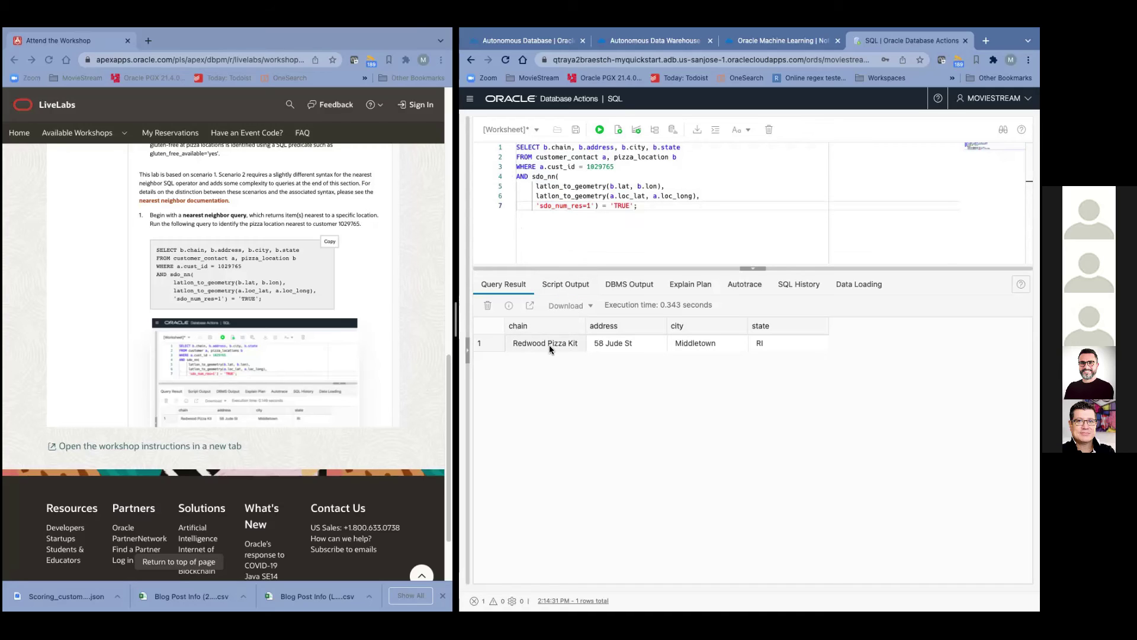
- Change sdo_num_res to 5, rerun the query, and widen the chain column
drag(585, 326, 624, 325)
click(603, 169)
scroll(335, 262, down, 5)
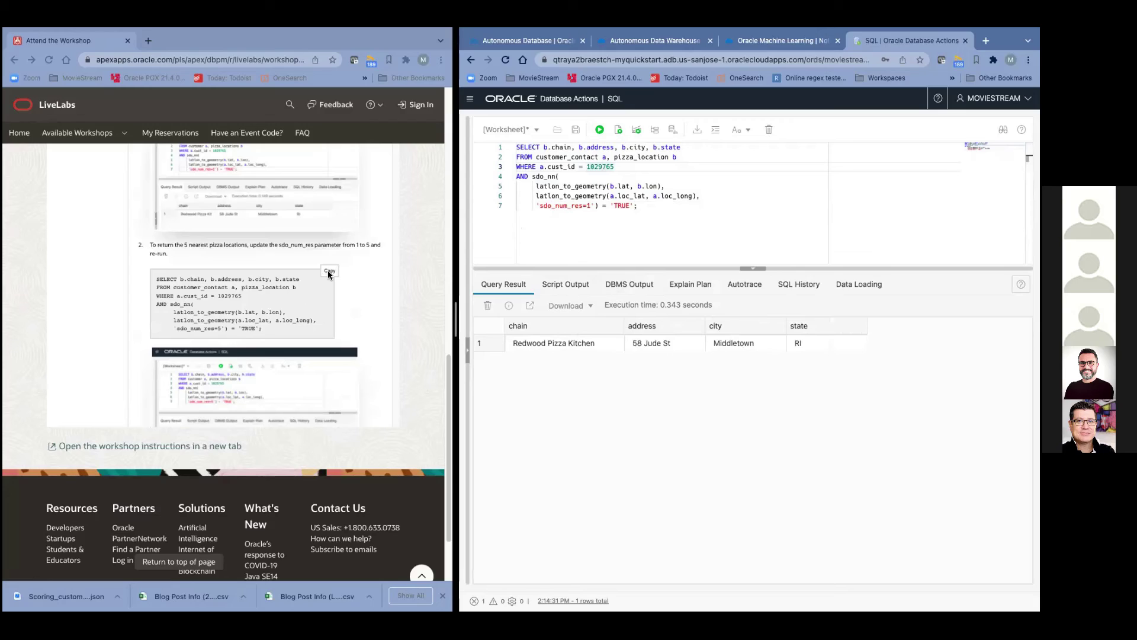
click(588, 204)
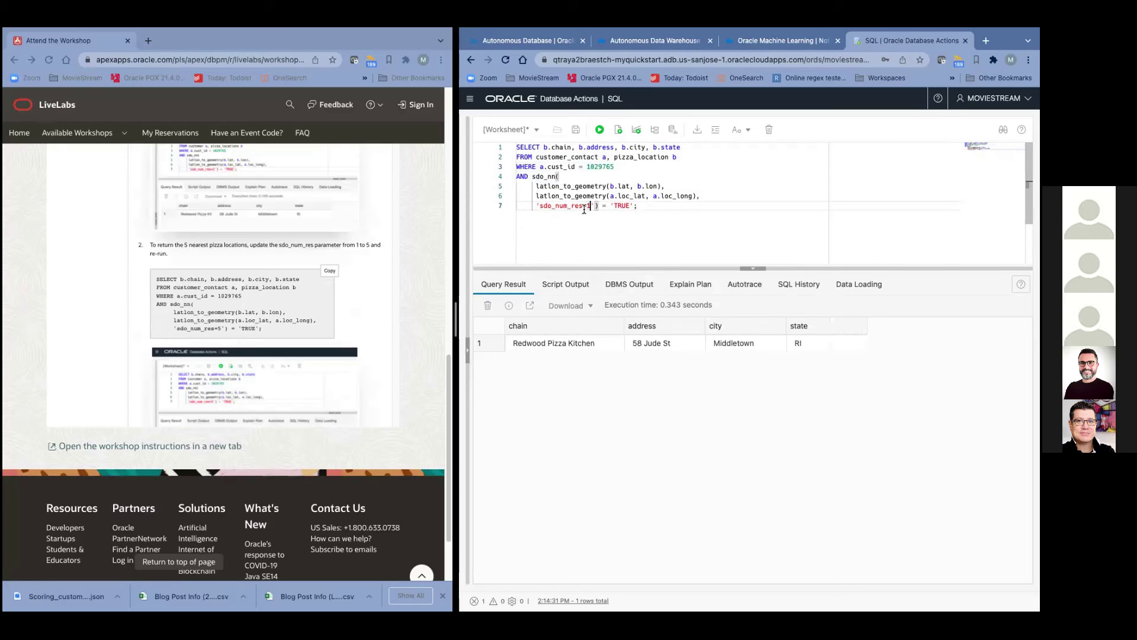
click(599, 129)
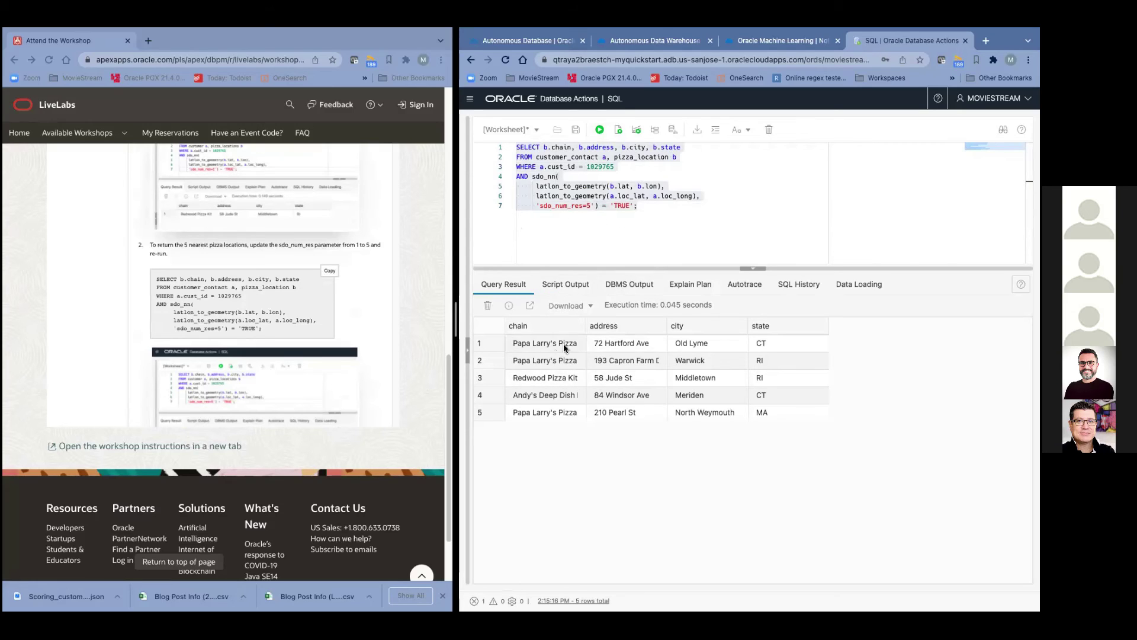
drag(586, 331, 616, 331)
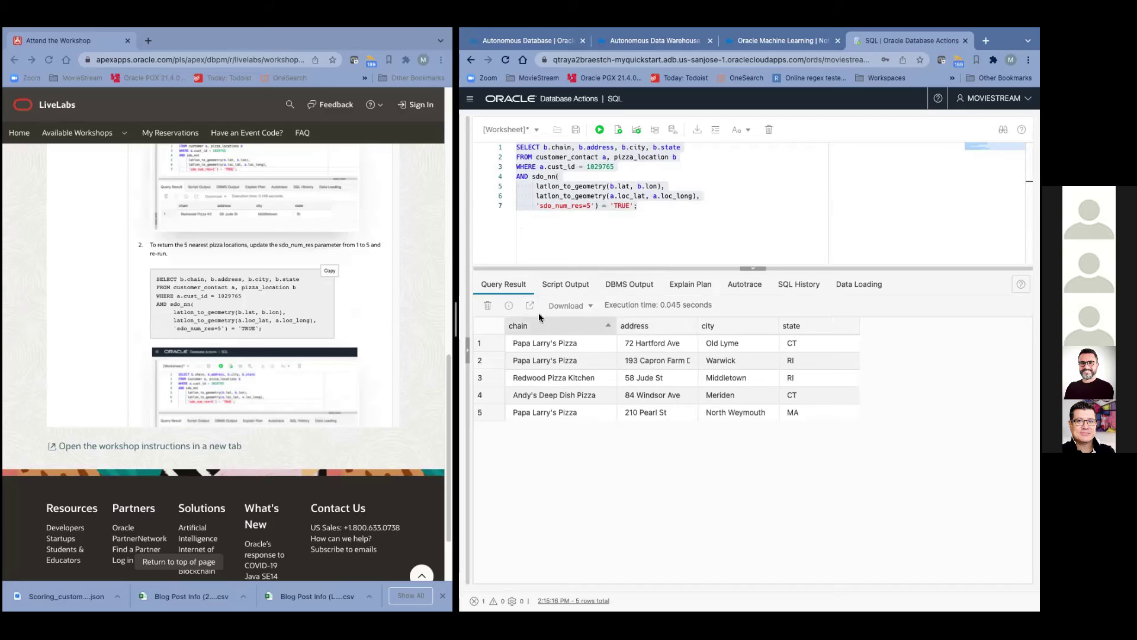
- Replace the worksheet contents with the nearest-neighbour-with-distance query
scroll(266, 291, down, 2)
scroll(265, 293, down, 5)
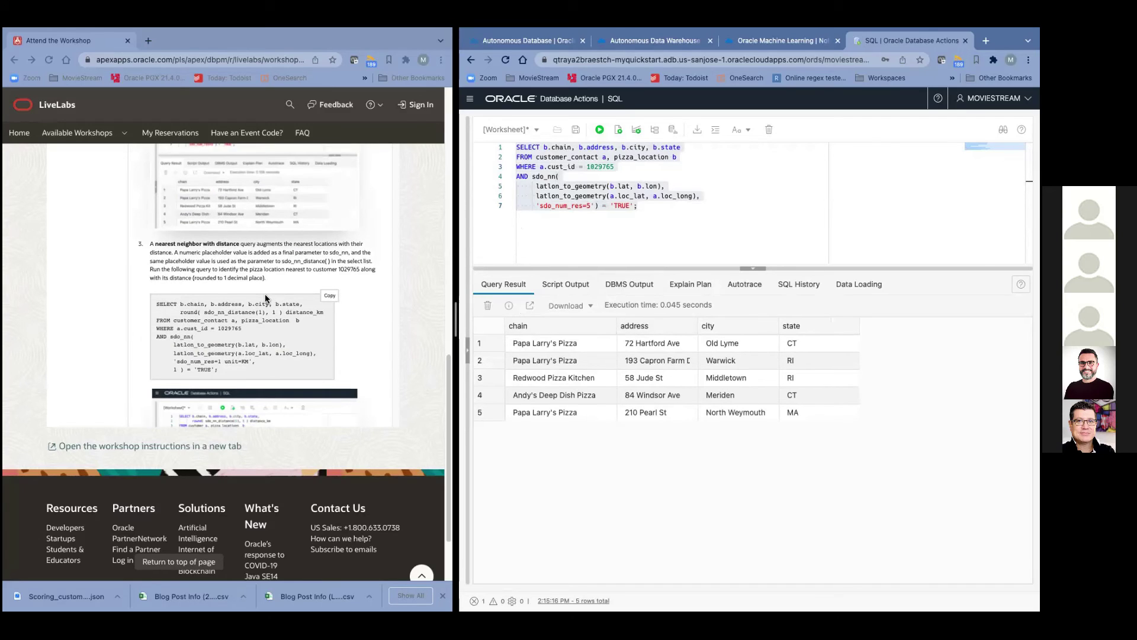
click(329, 295)
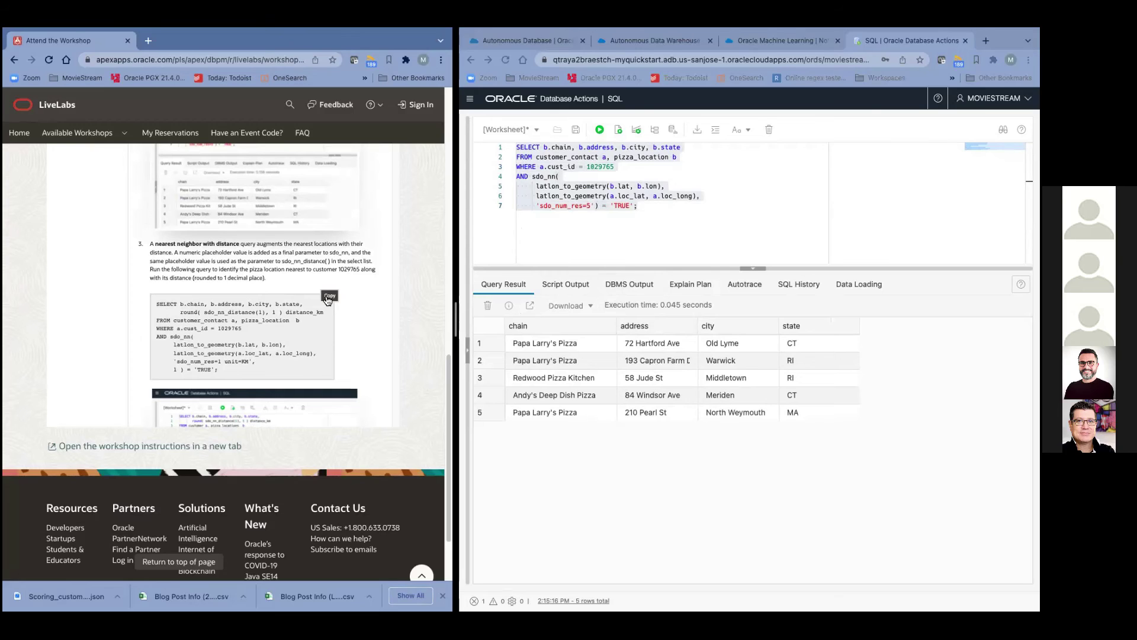
click(532, 247)
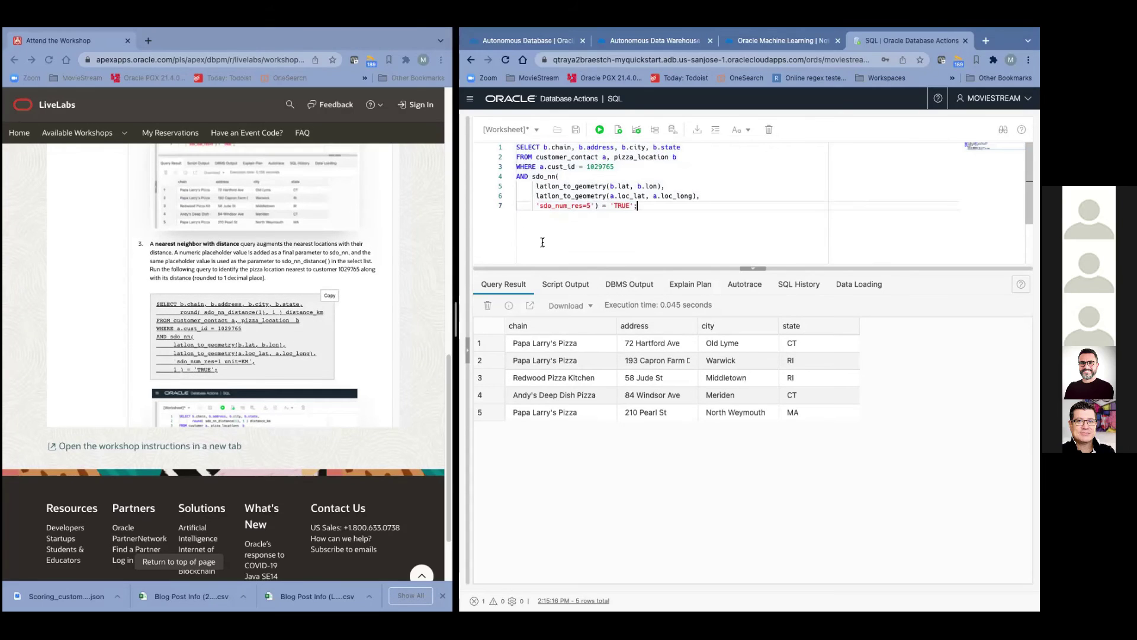
key(ctrl+a)
key(ctrl+v)
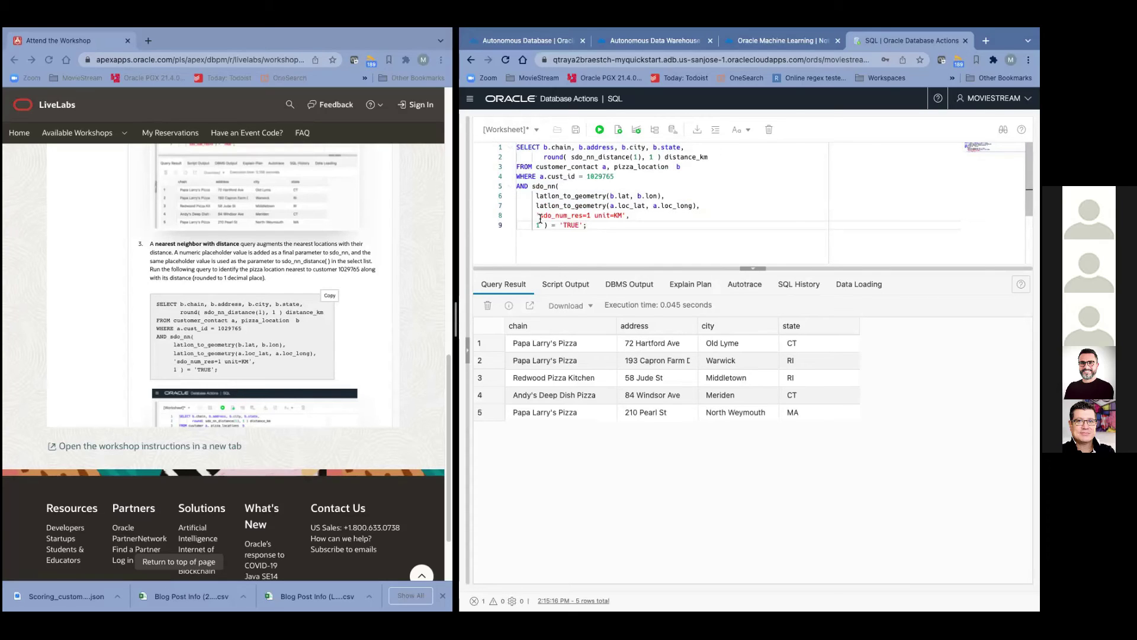
- Review unit=KM, sdo_num_res and sdo_nn_distance(1), then run the query, returning Redwood Pizza Kitchen at 2.9 km
drag(593, 216, 606, 216)
click(593, 215)
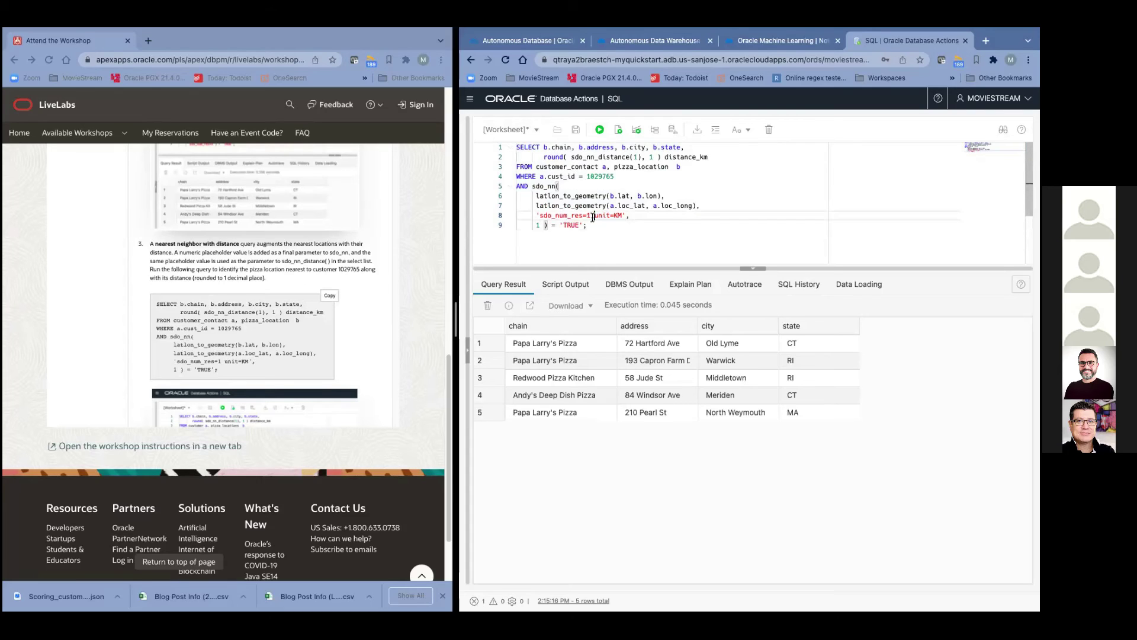
drag(593, 215, 620, 216)
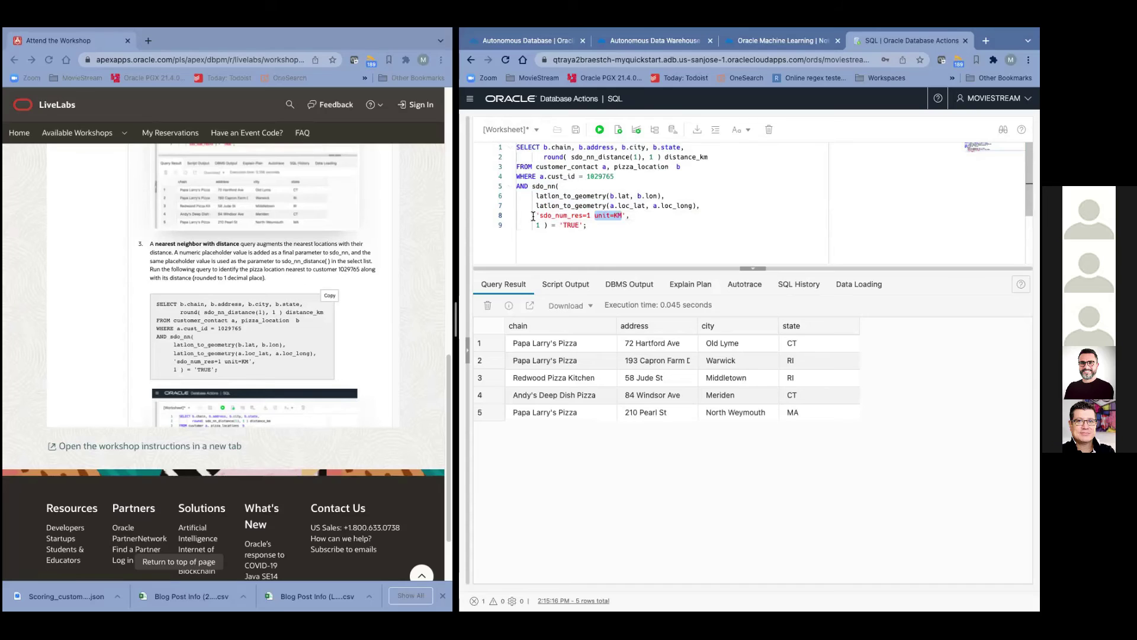
drag(539, 215, 580, 215)
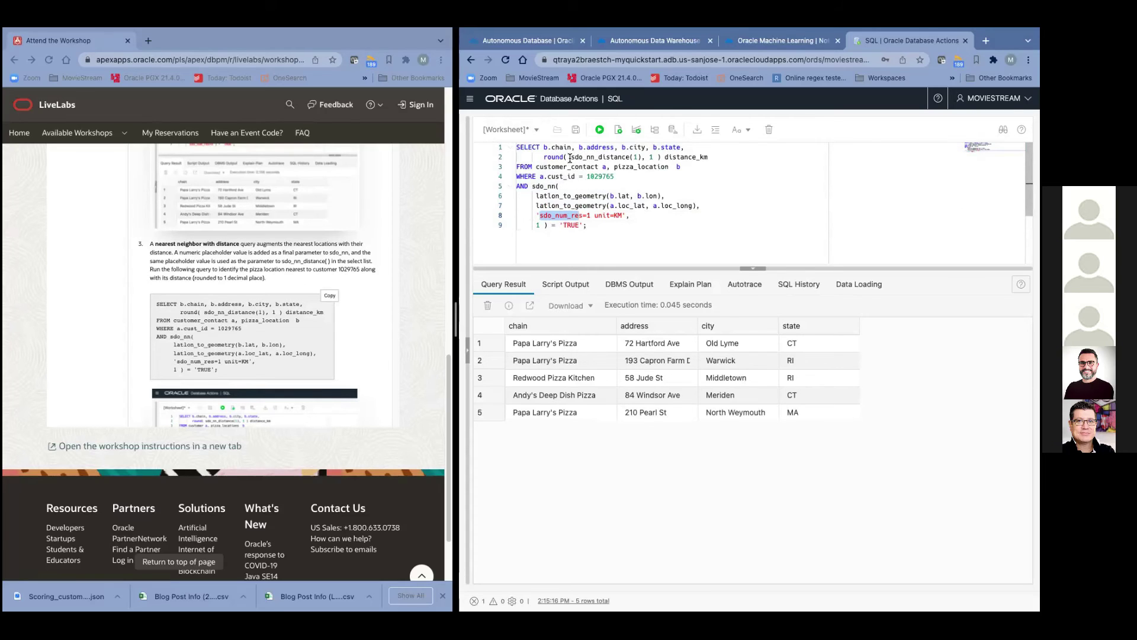
drag(571, 157, 644, 158)
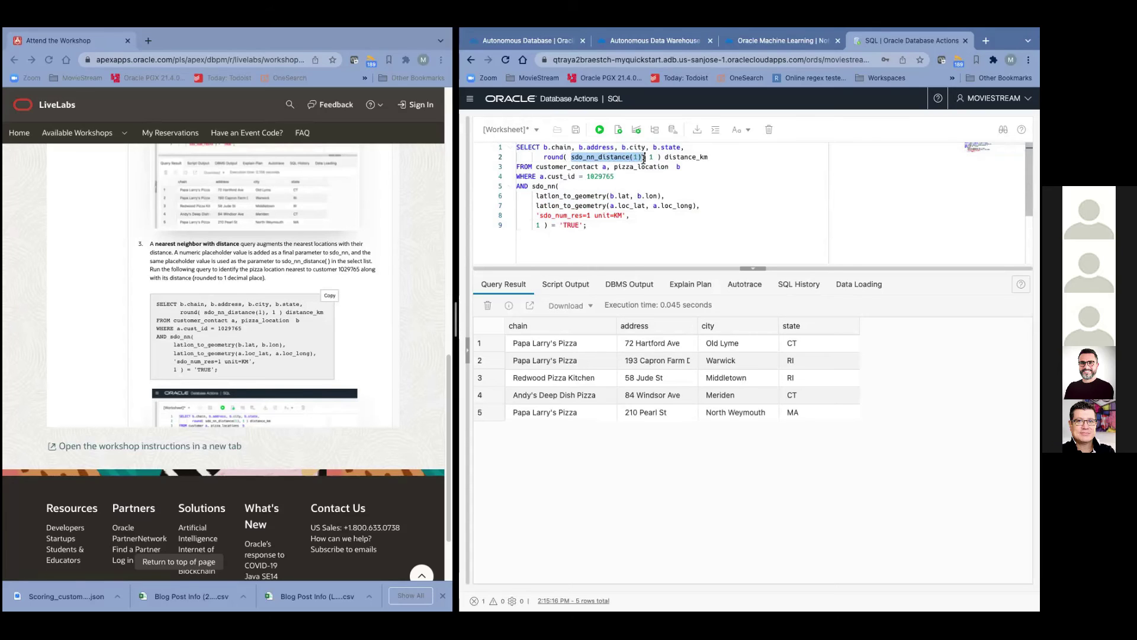
click(633, 187)
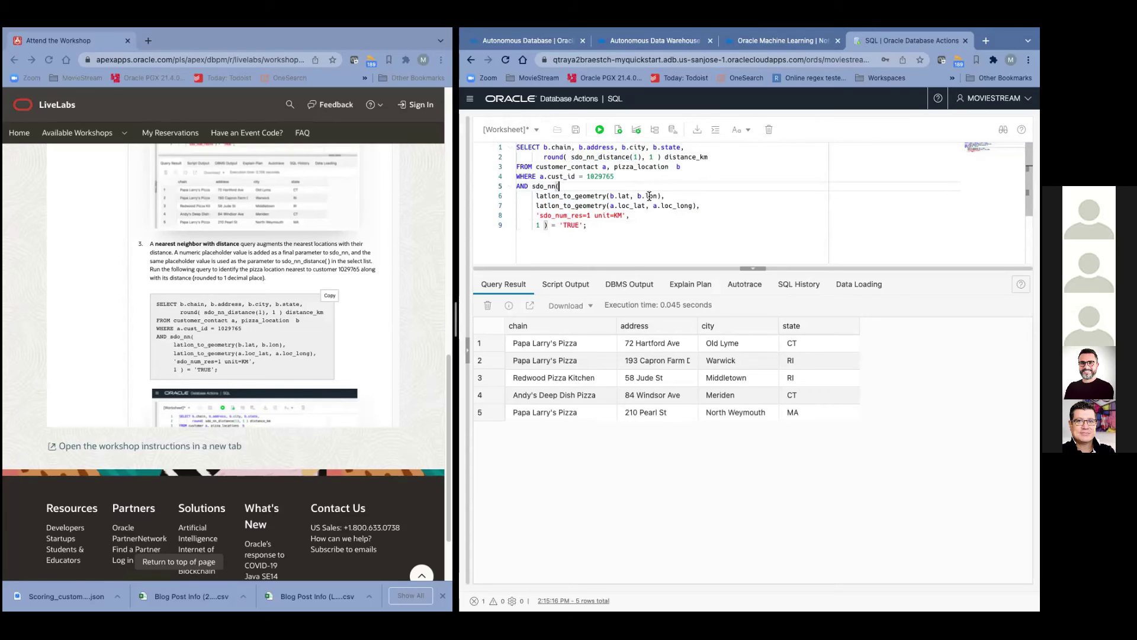
click(600, 129)
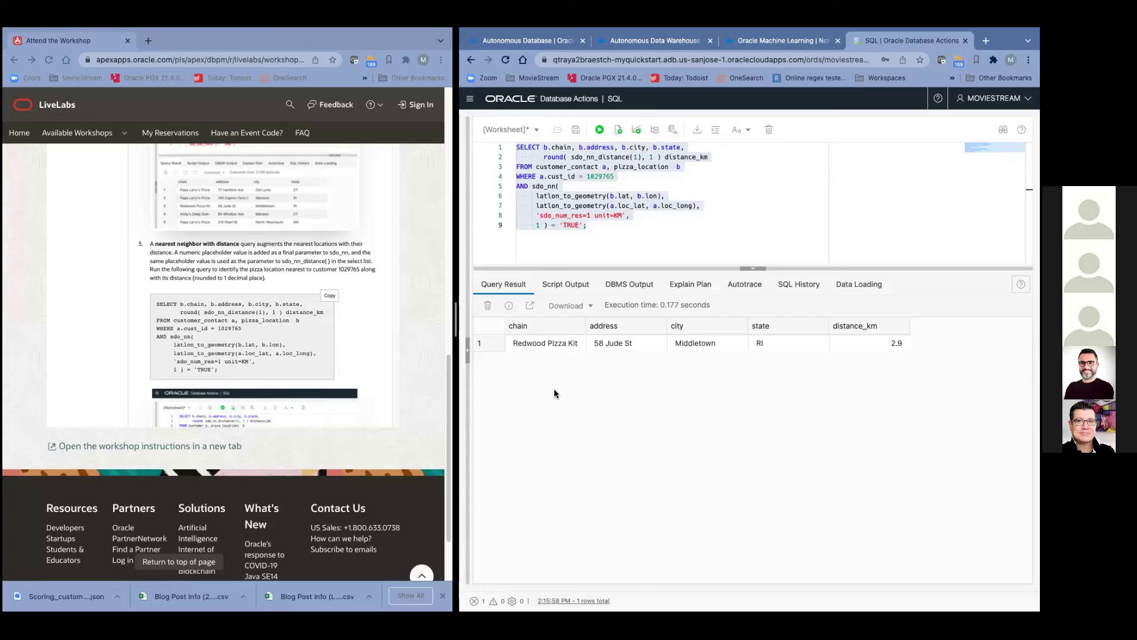
- Paste and run the five-nearest query ordered by distance, giving locations from 2.9 to 124.8 km
scroll(298, 350, down, 4)
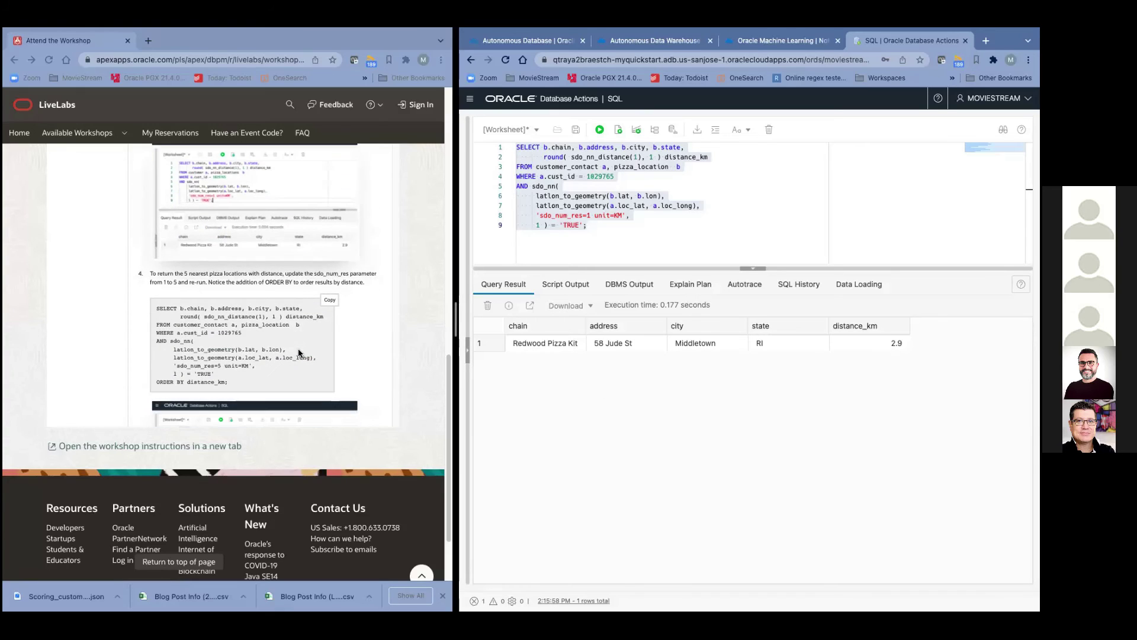
scroll(297, 353, down, 1)
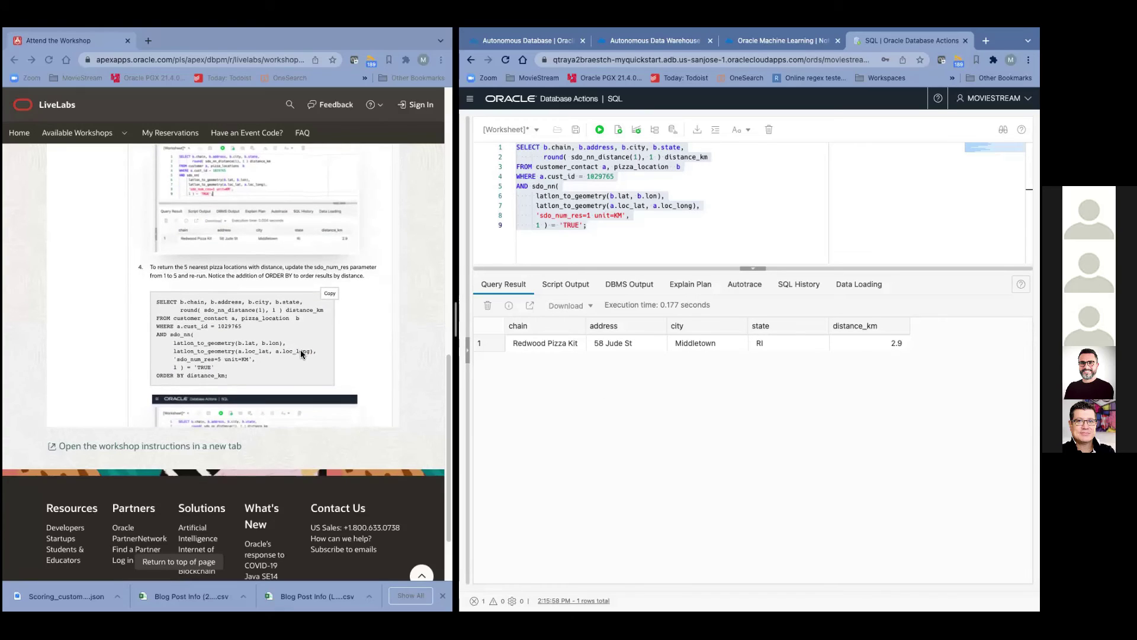
scroll(302, 353, down, 1)
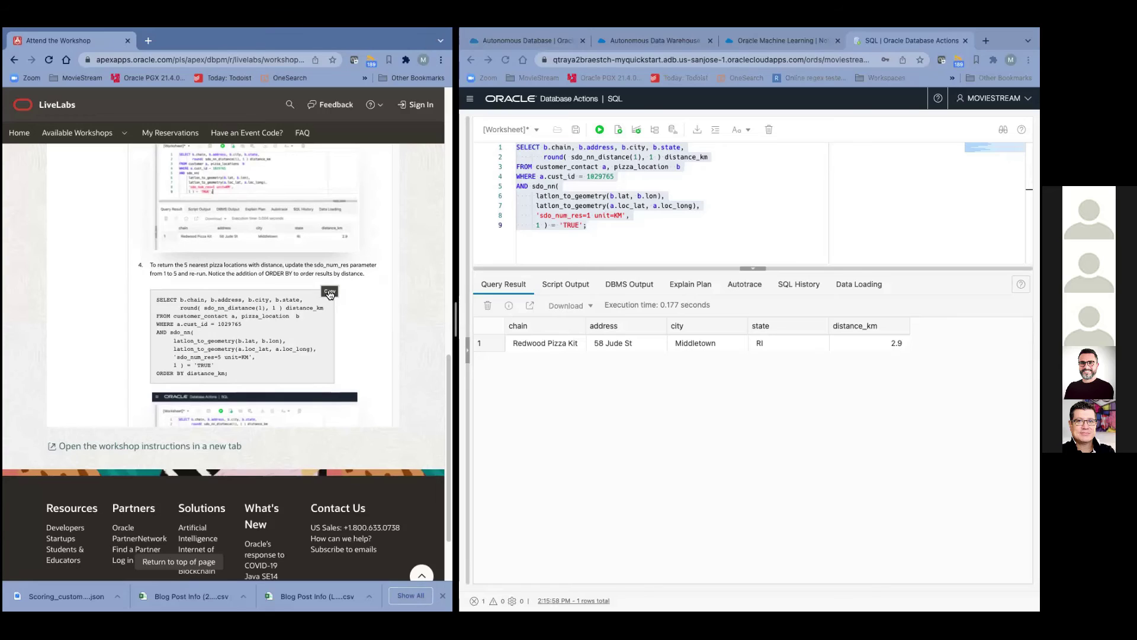
click(328, 292)
click(543, 249)
key(ctrl+a)
key(ctrl+v)
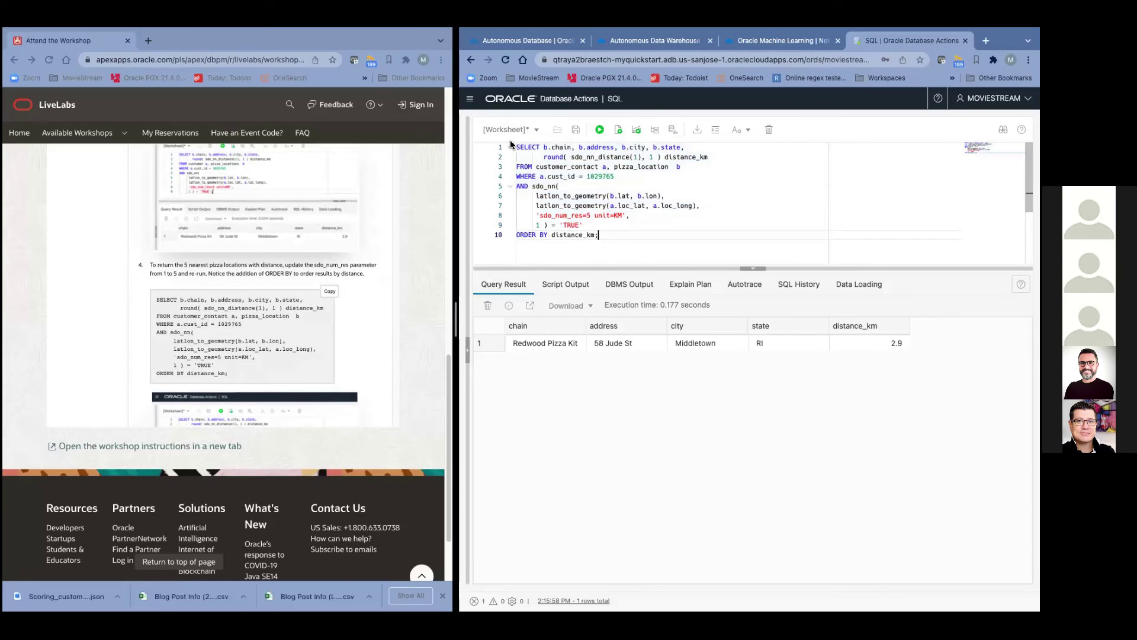
click(601, 130)
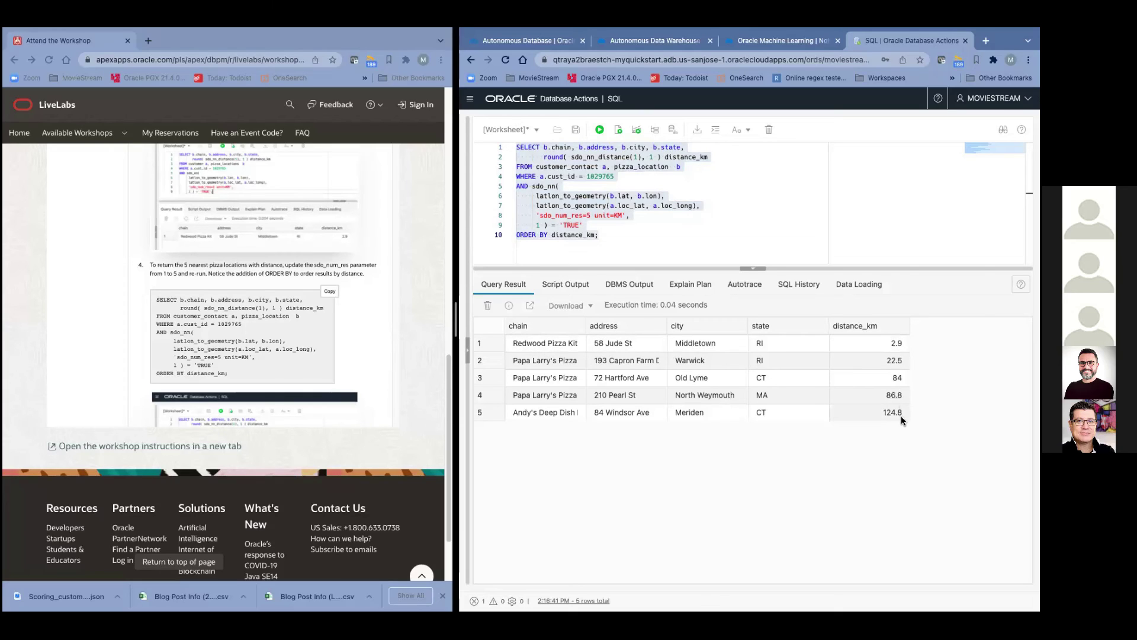
- Copy the step 7 10 km distance query from the instructions
scroll(314, 374, down, 1)
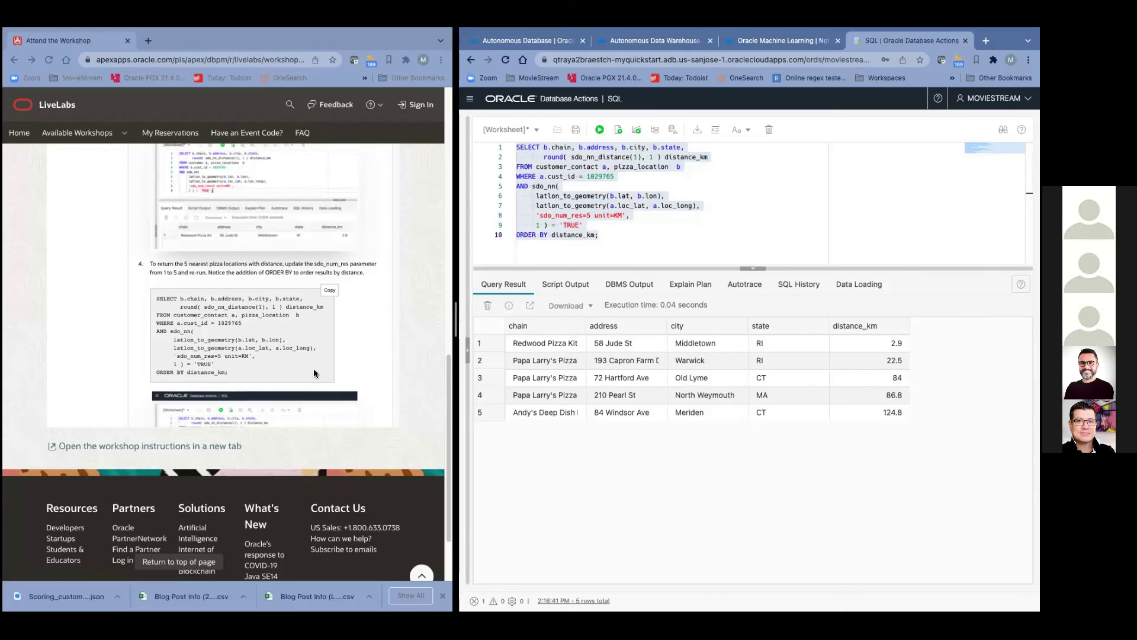
scroll(314, 374, down, 4)
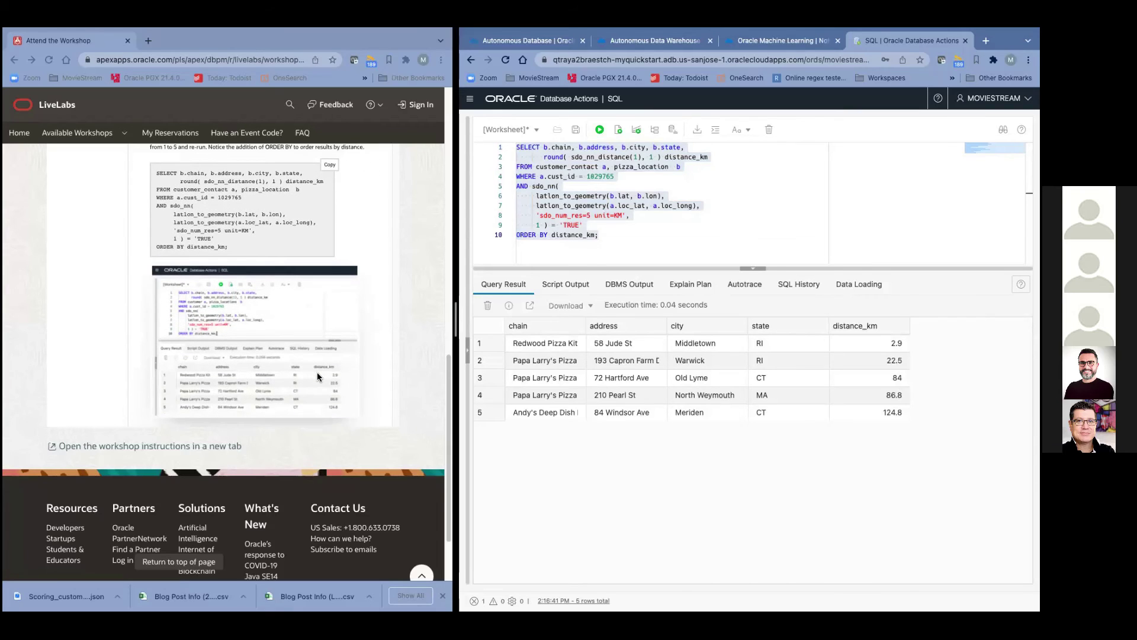
scroll(317, 375, down, 1)
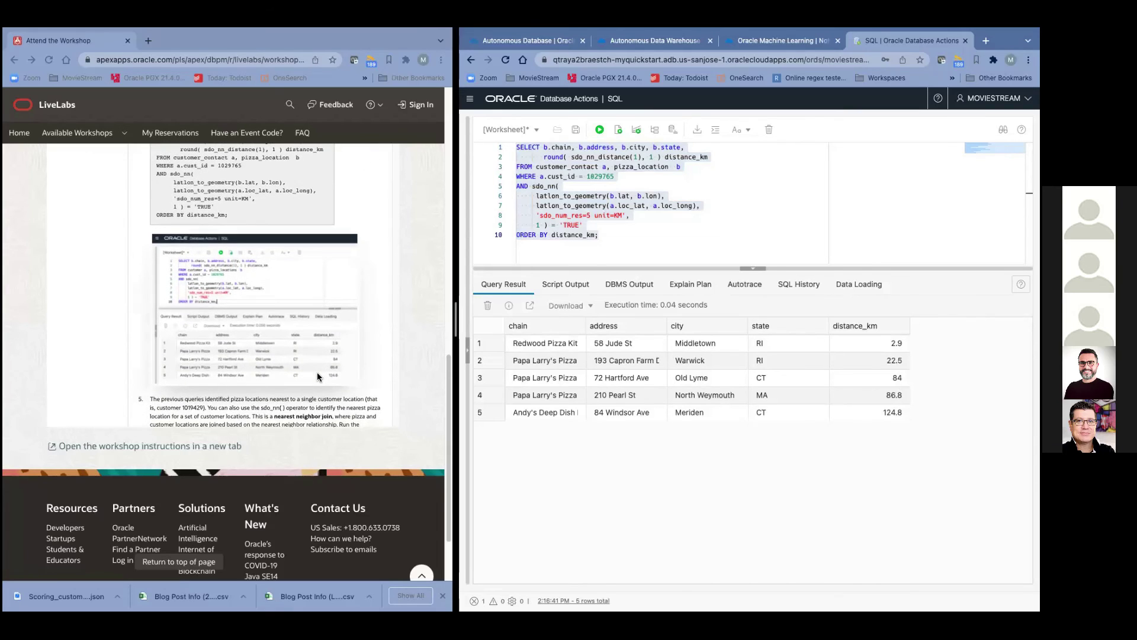
scroll(318, 375, down, 5)
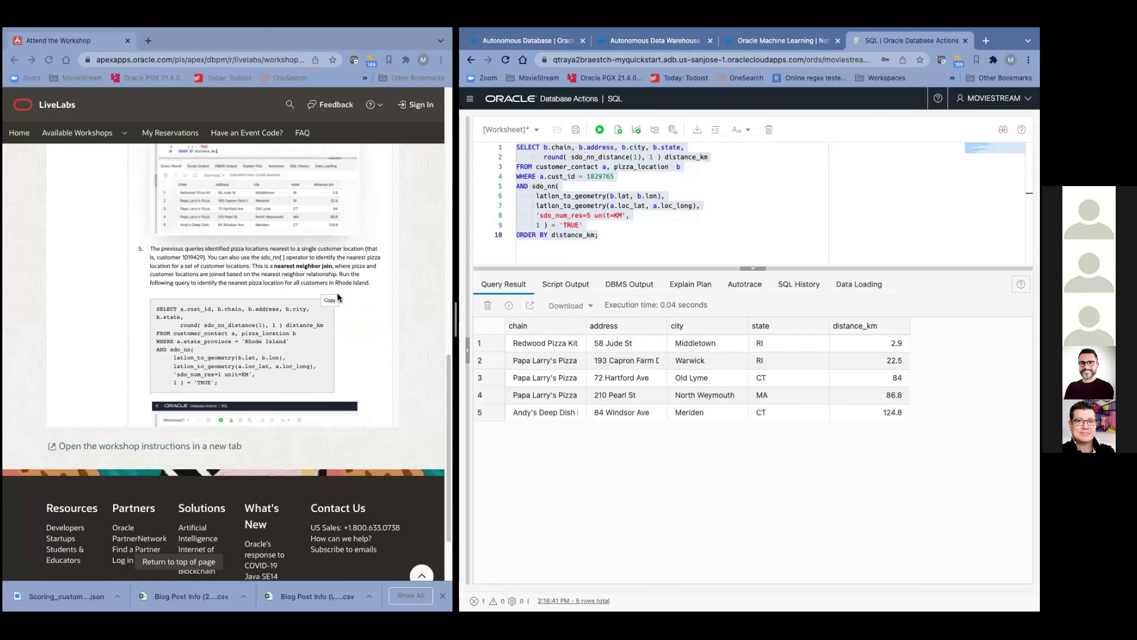
scroll(338, 296, down, 10)
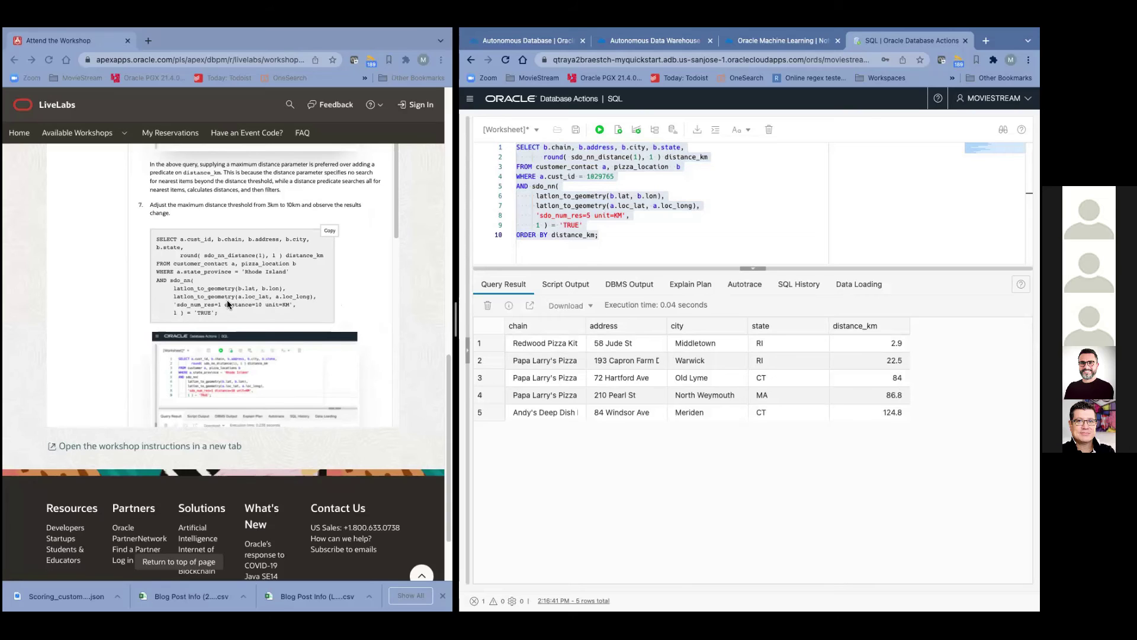
click(329, 231)
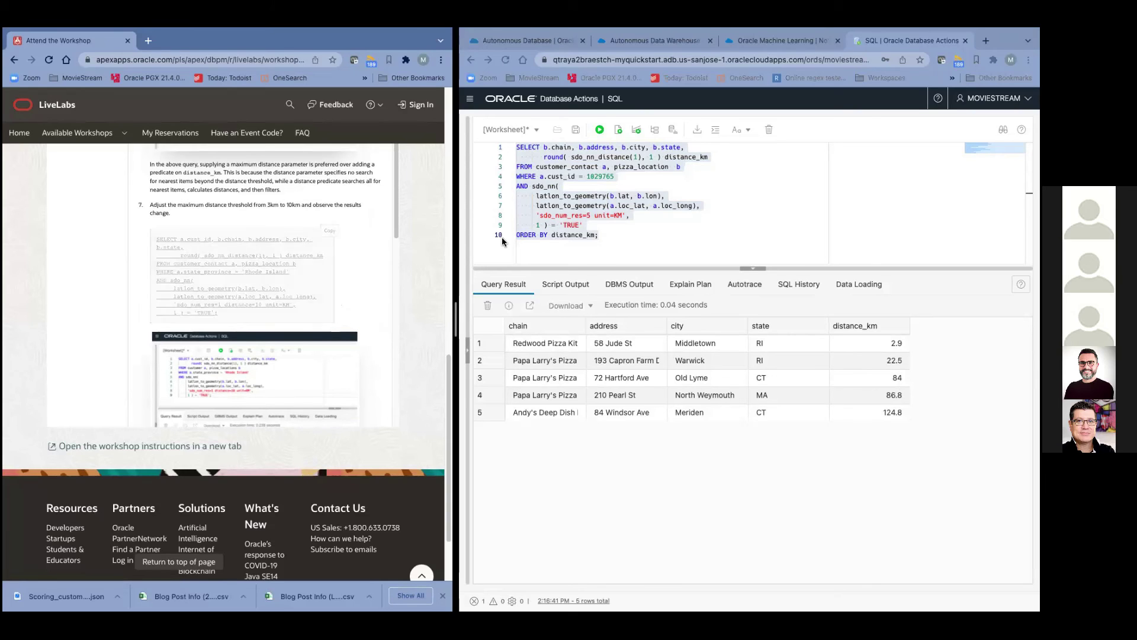
- Paste the Rhode Island 'sdo_num_res=1 distance=10 unit=KM' query over the old one and run it, getting 54 rows
drag(502, 237, 506, 134)
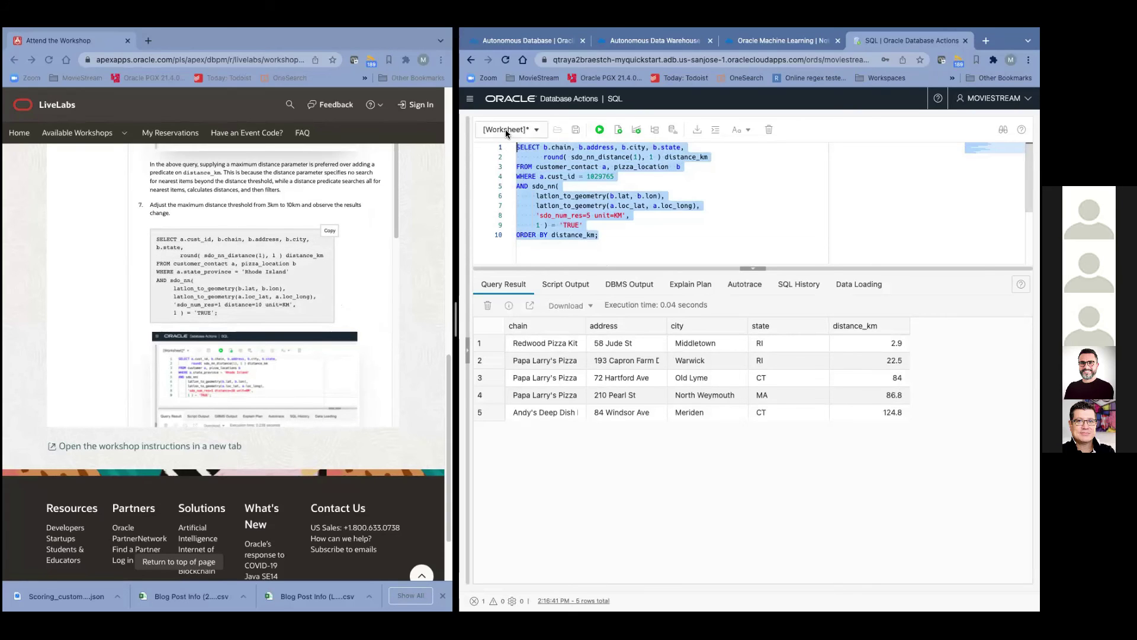
key(ctrl+v)
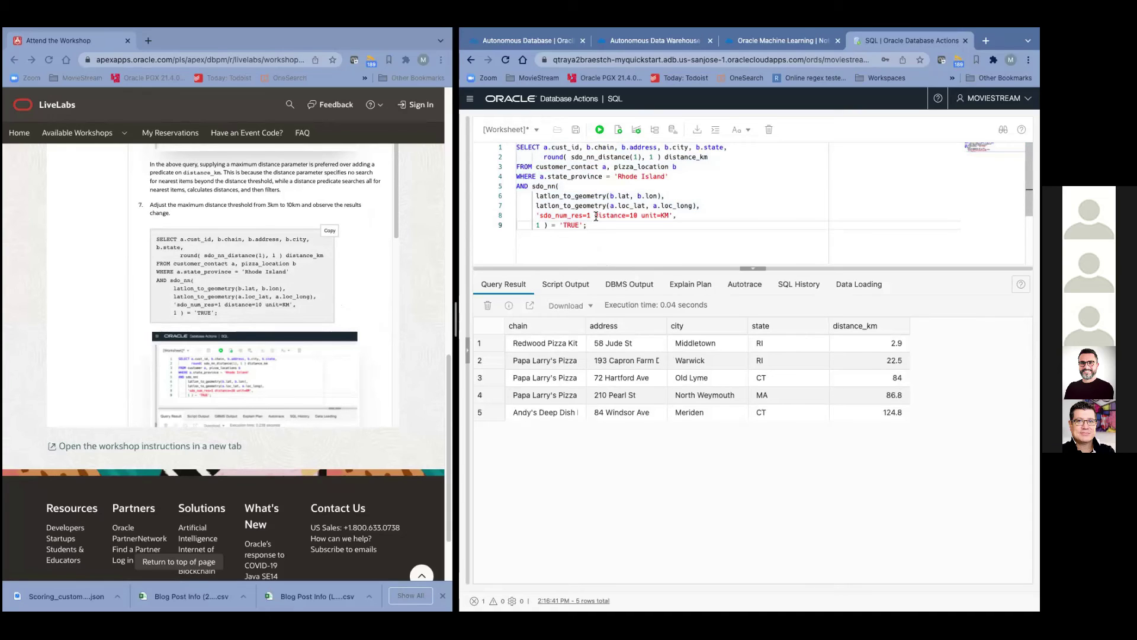
click(599, 130)
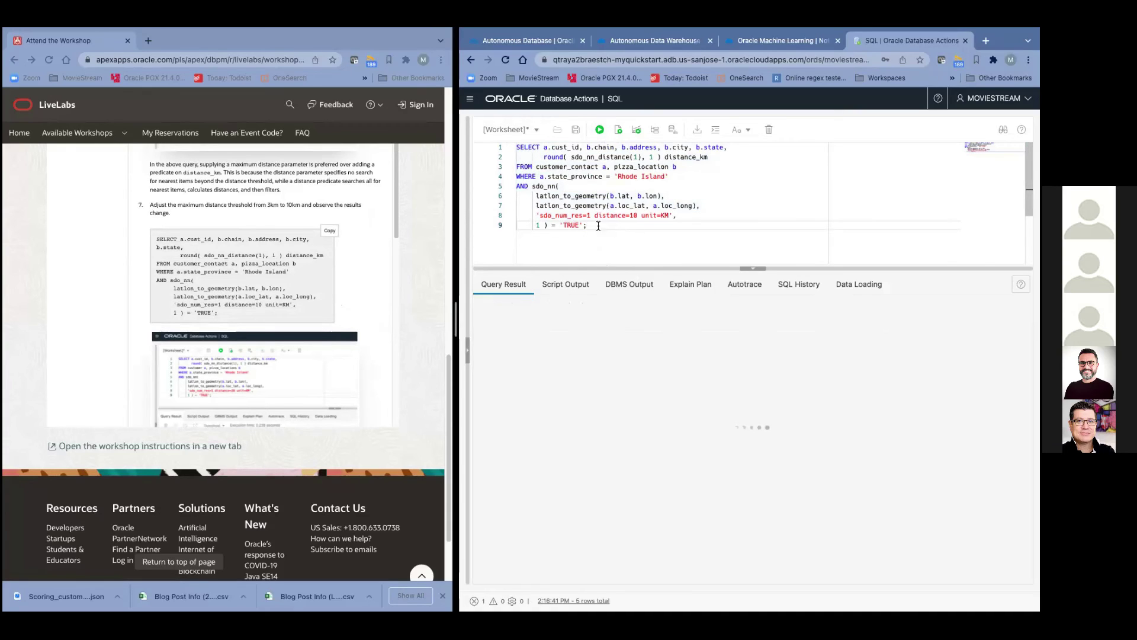
key(ctrl+a)
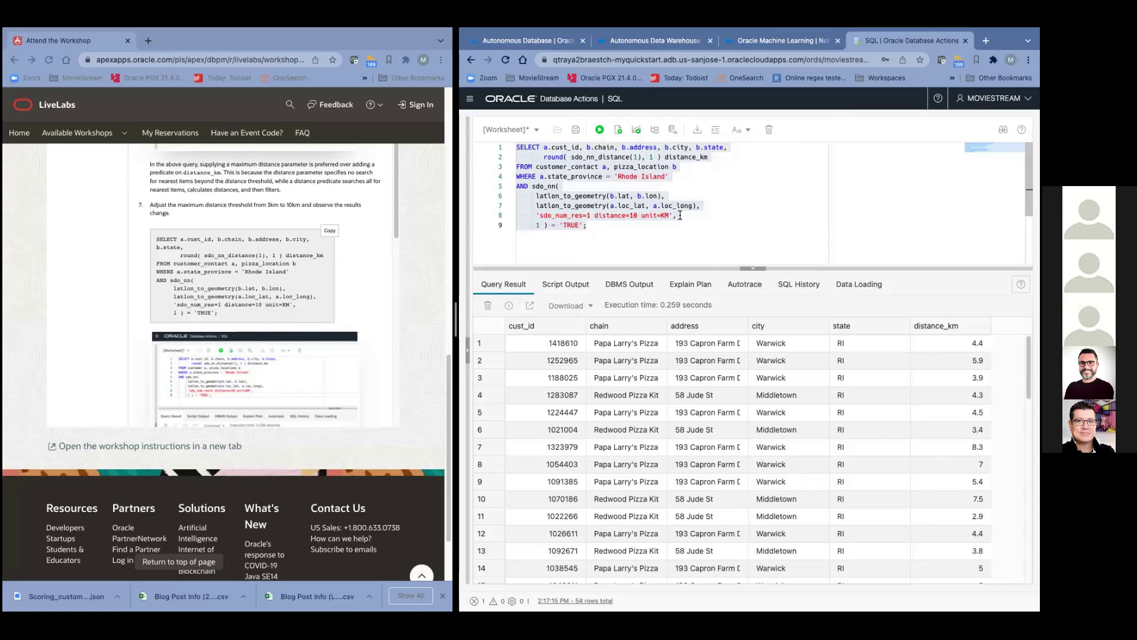
click(951, 344)
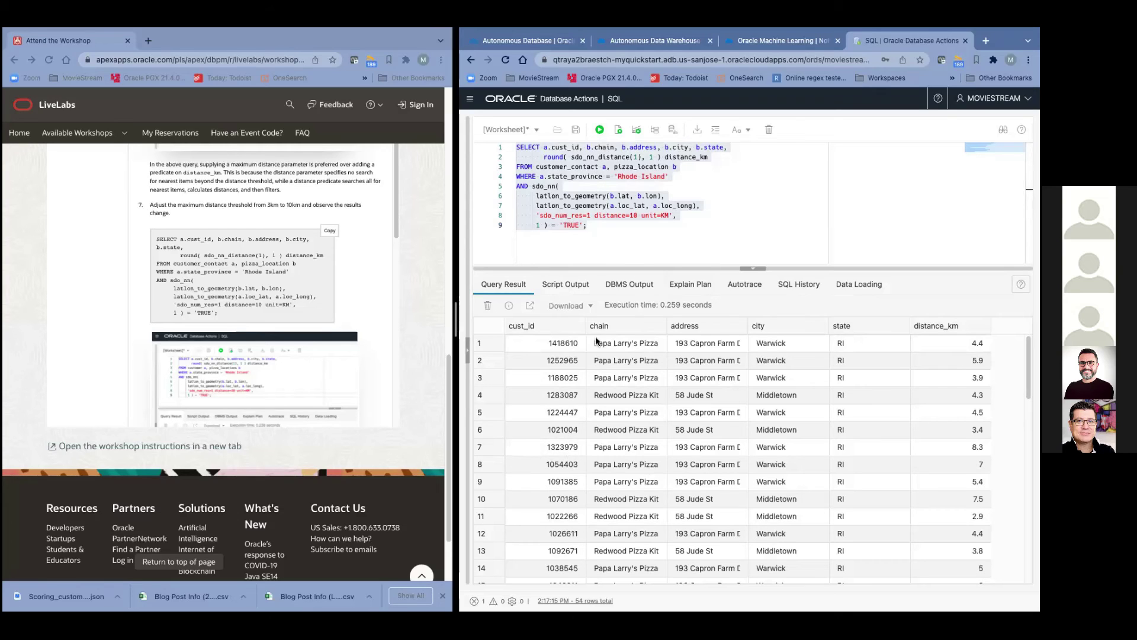
click(596, 216)
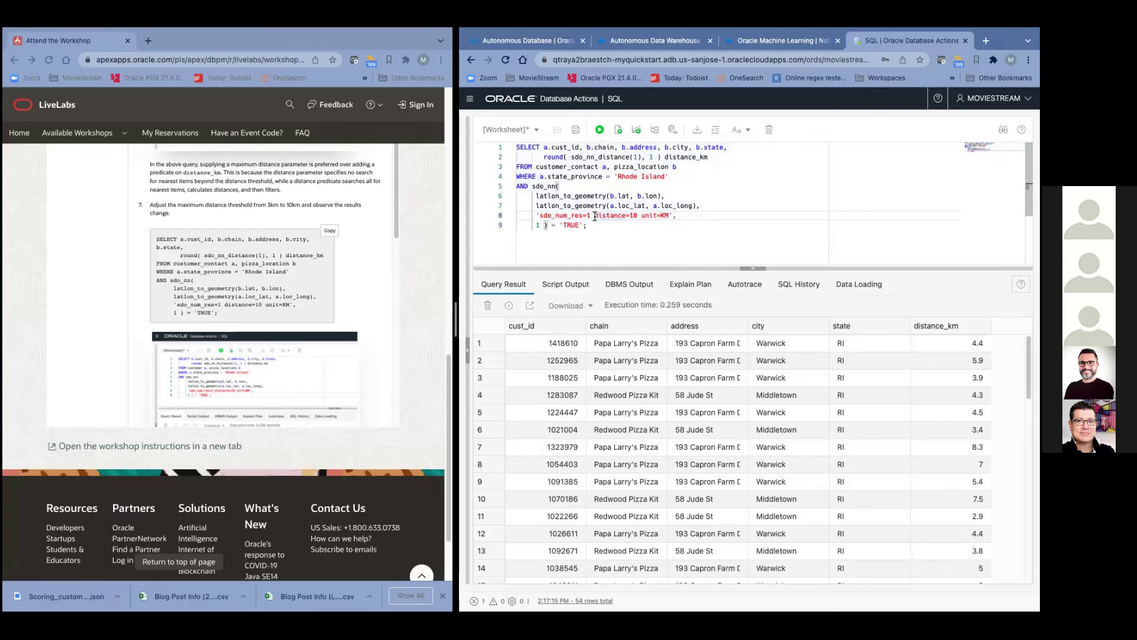
- Highlight the distance=10 parameter on line 8 and scroll through the remaining Lab 6 instructions
drag(595, 216, 638, 214)
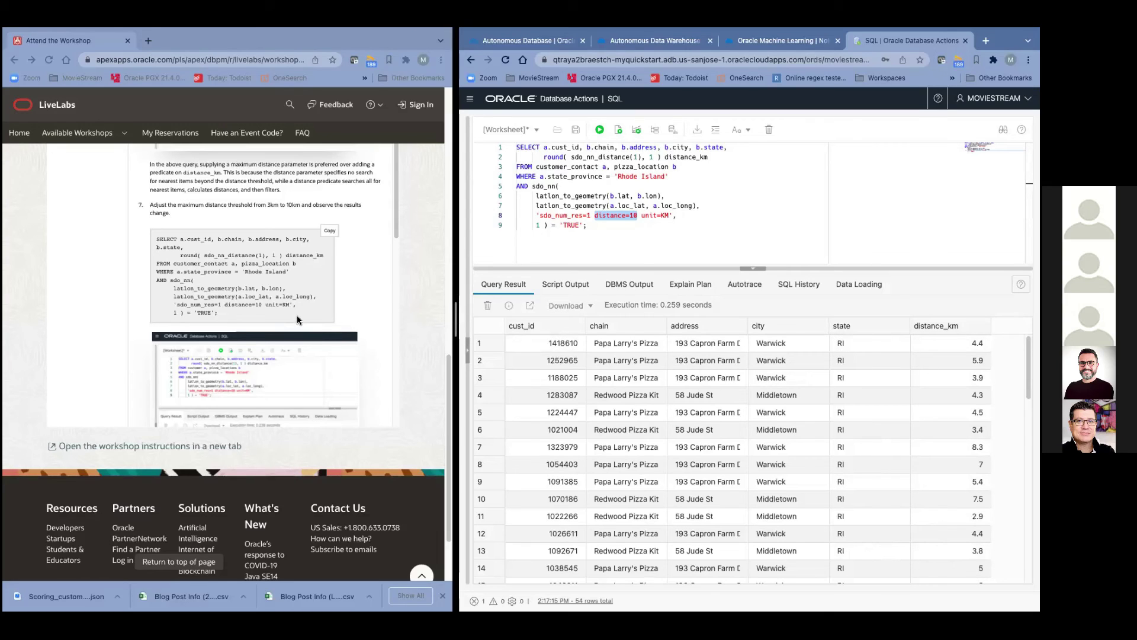
scroll(296, 315, down, 5)
scroll(296, 318, down, 3)
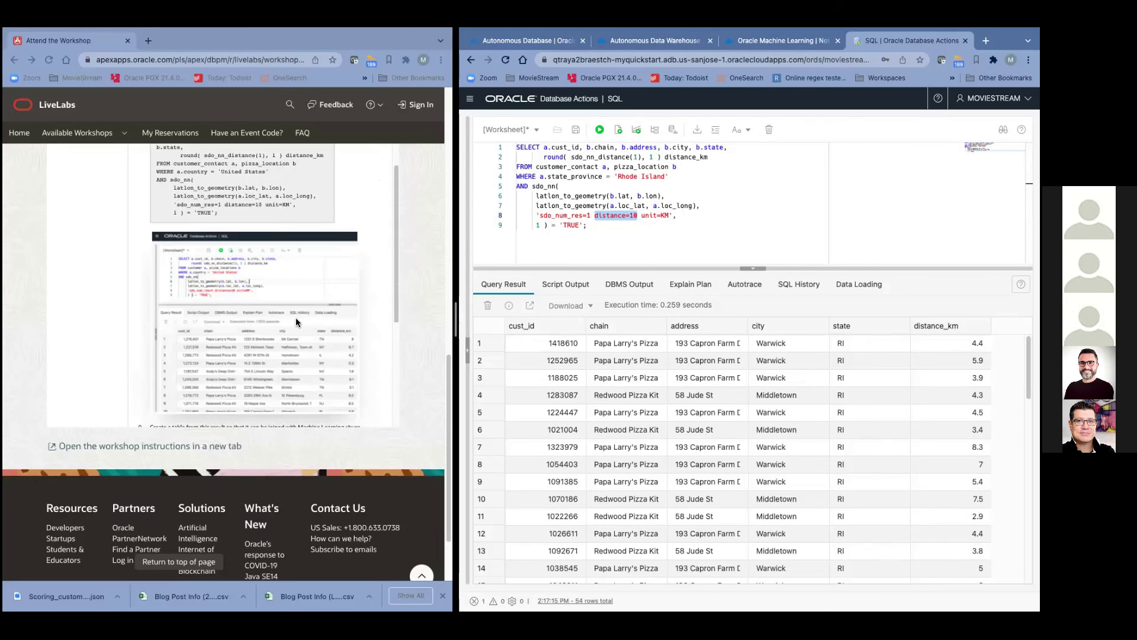
click(449, 368)
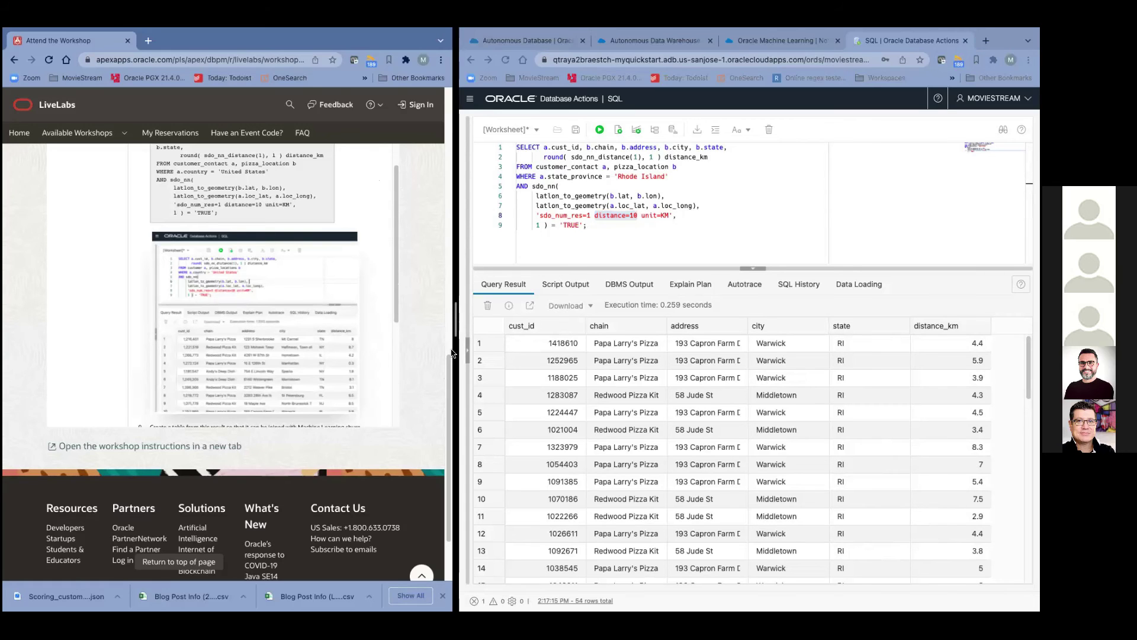
drag(449, 371, 439, 166)
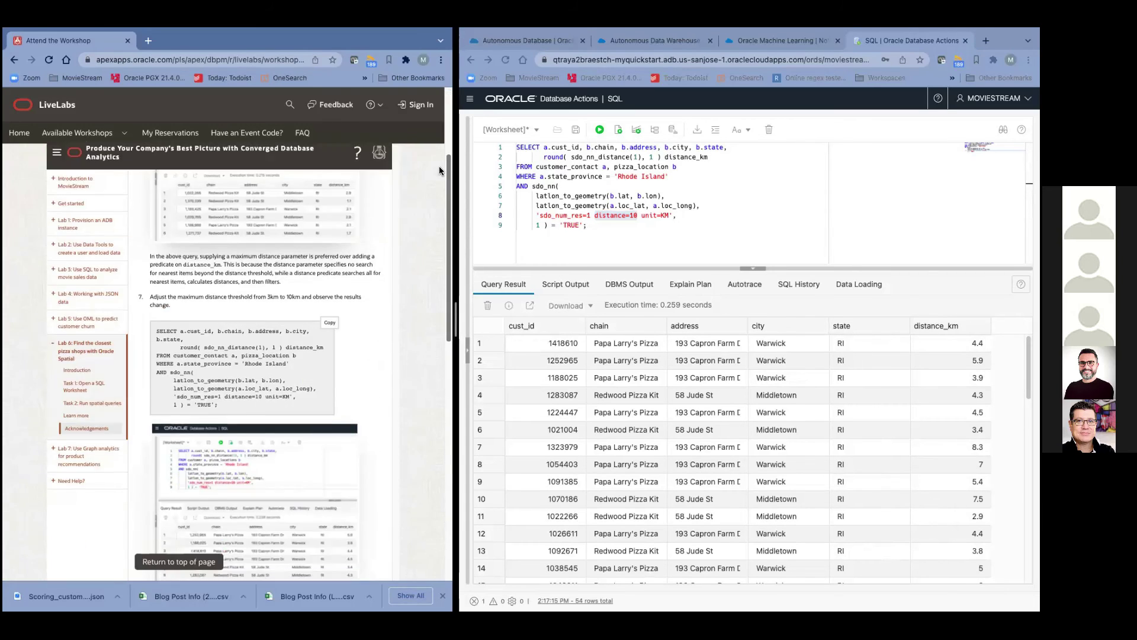
- Collapse Lab 6, expand Lab 7, and switch to the MyQuickStart Autonomous Database tab
click(54, 346)
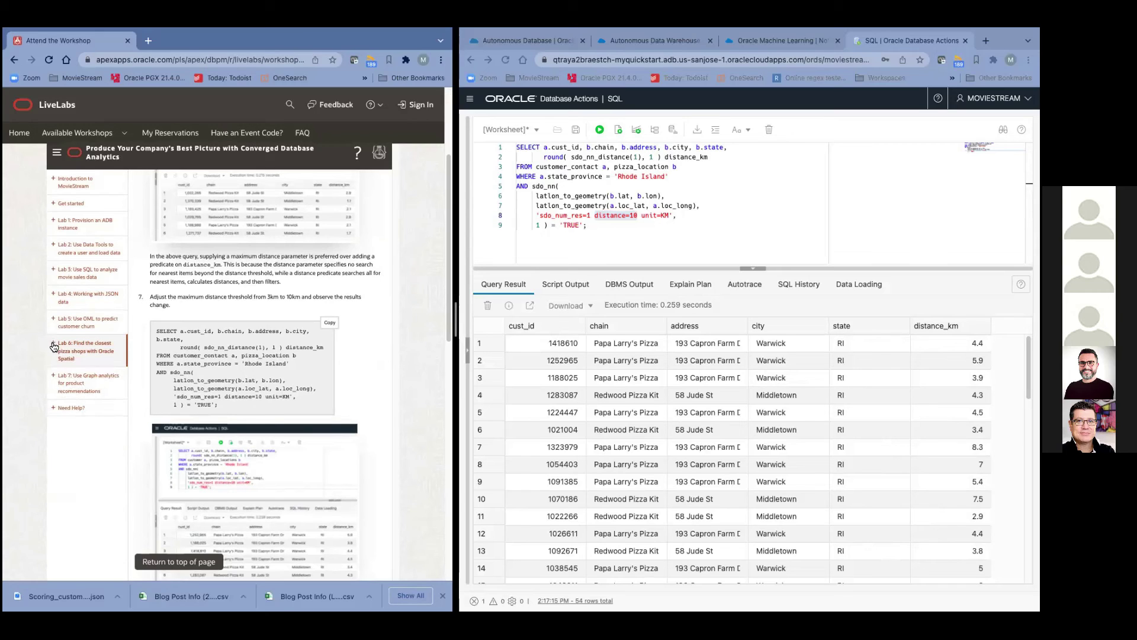
click(55, 376)
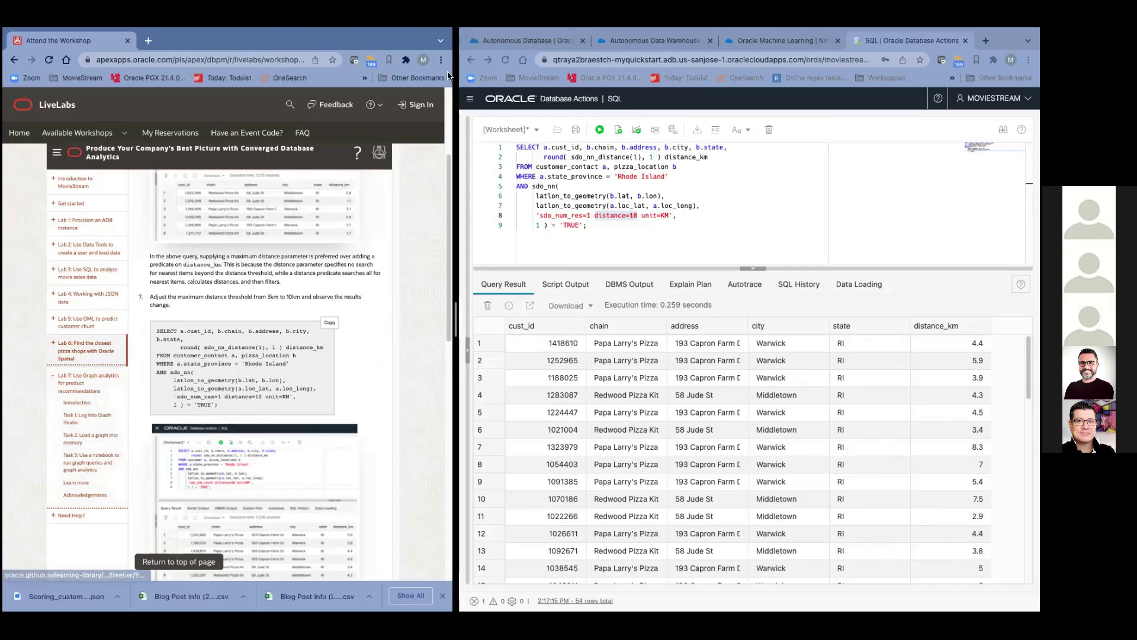
click(525, 39)
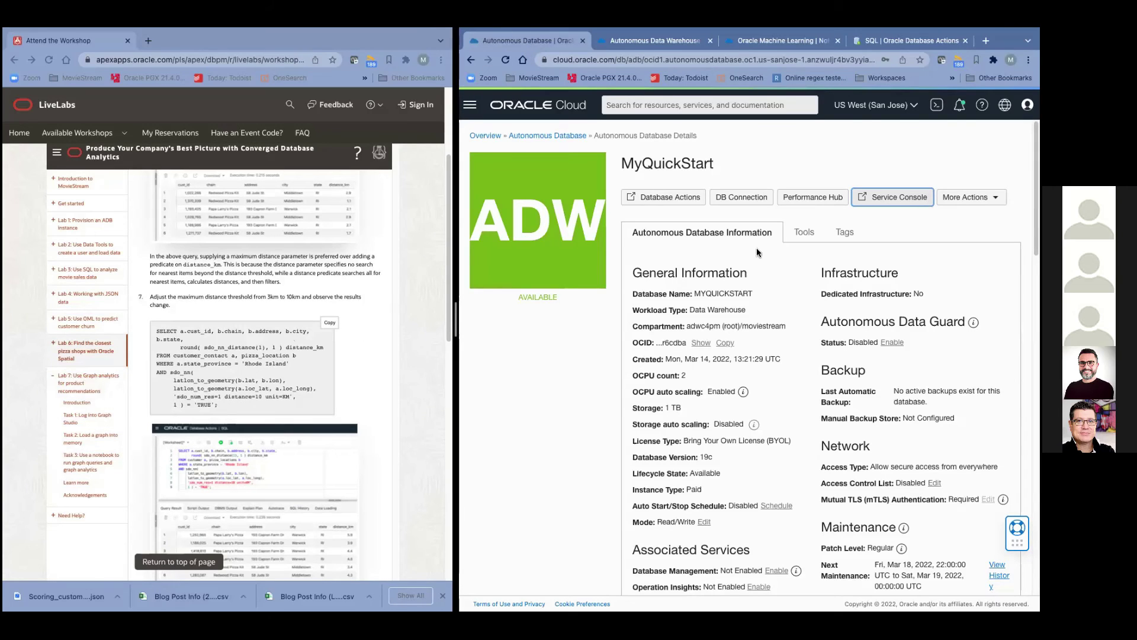
- Open Graph Studio from the MyQuickStart database's Tools tab
click(804, 235)
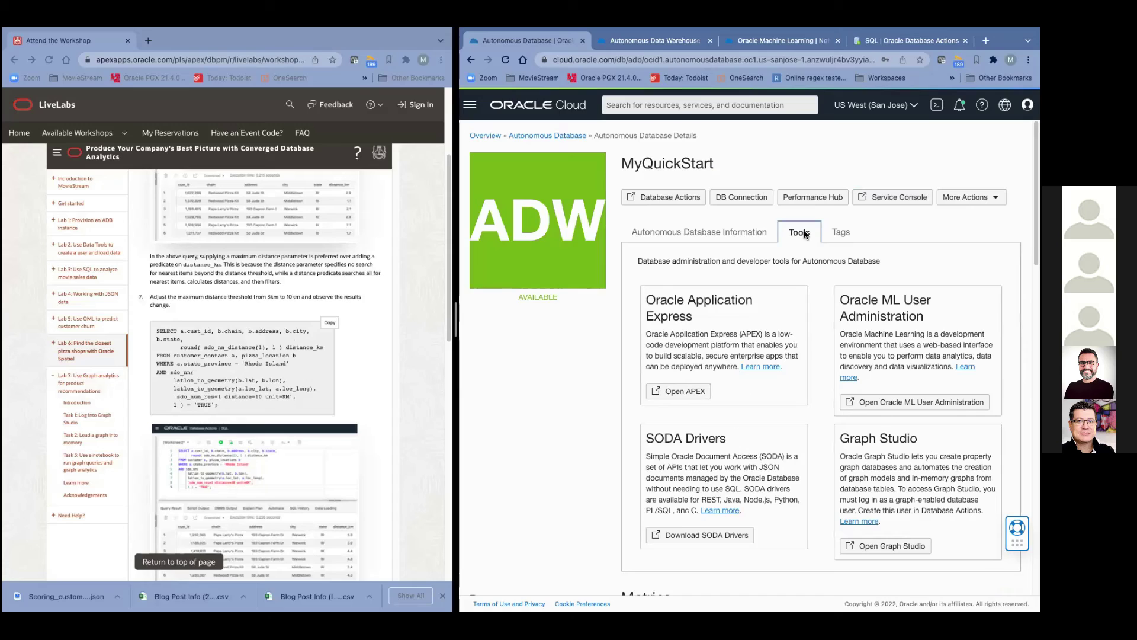
click(888, 548)
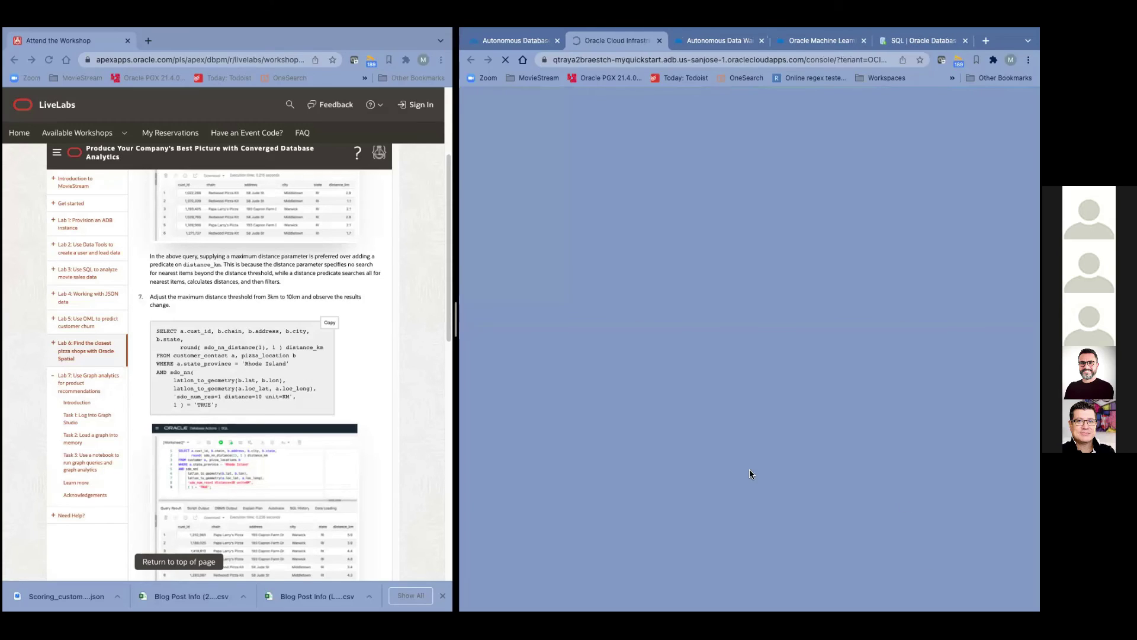
scroll(369, 385, down, 1)
scroll(369, 385, down, 2)
scroll(369, 385, down, 5)
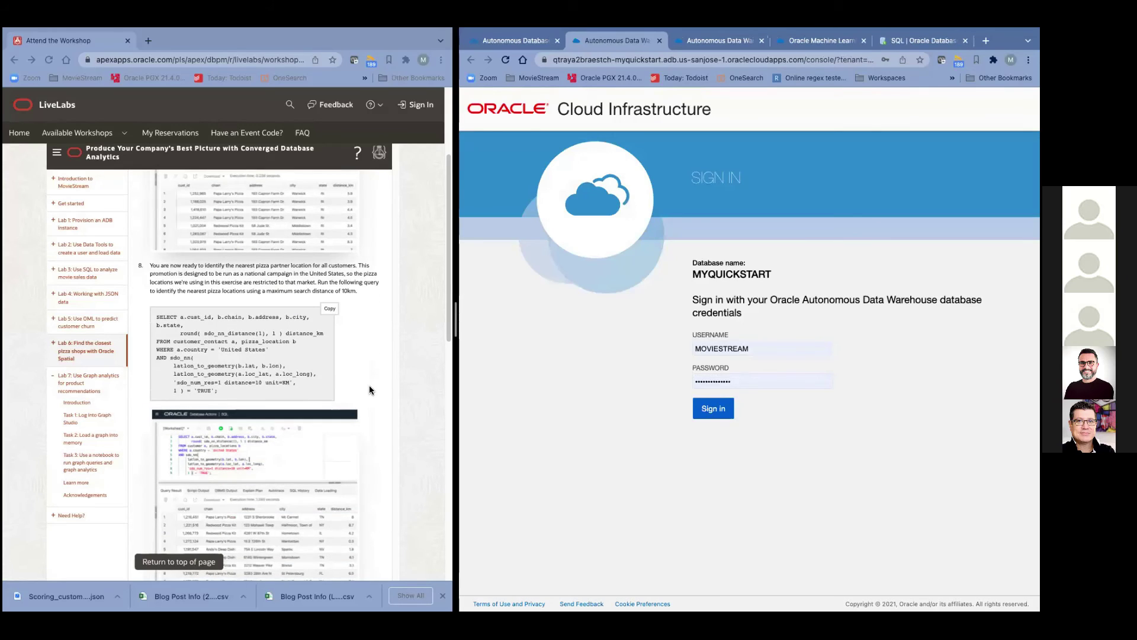
- Sign in to Graph Studio with the saved database credentials and read the Lab 7 introduction
click(72, 382)
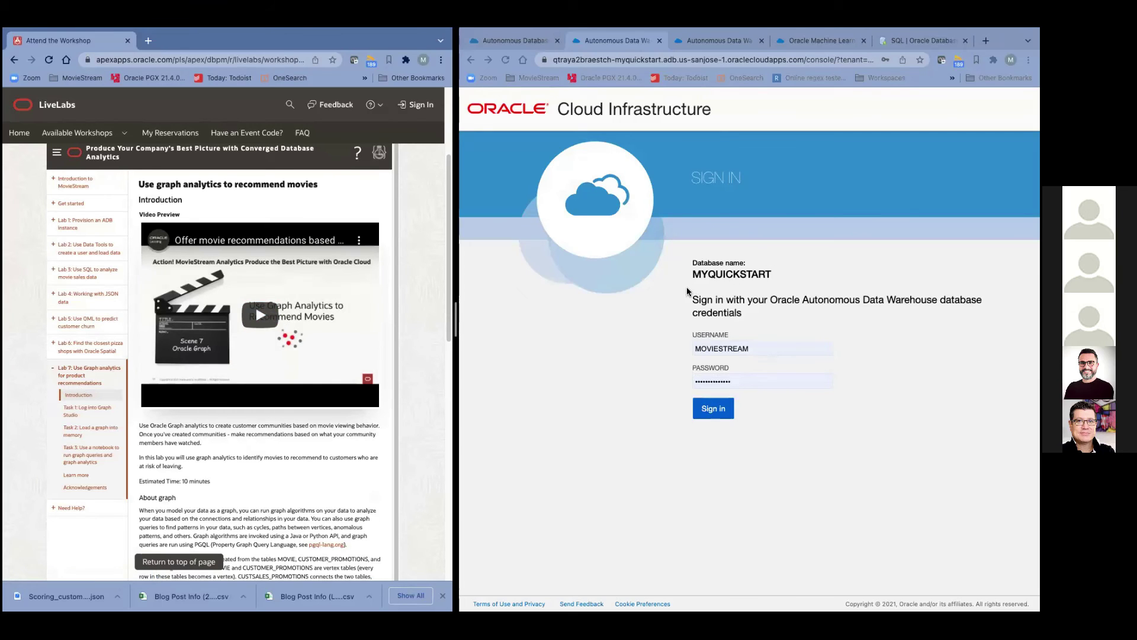
click(715, 413)
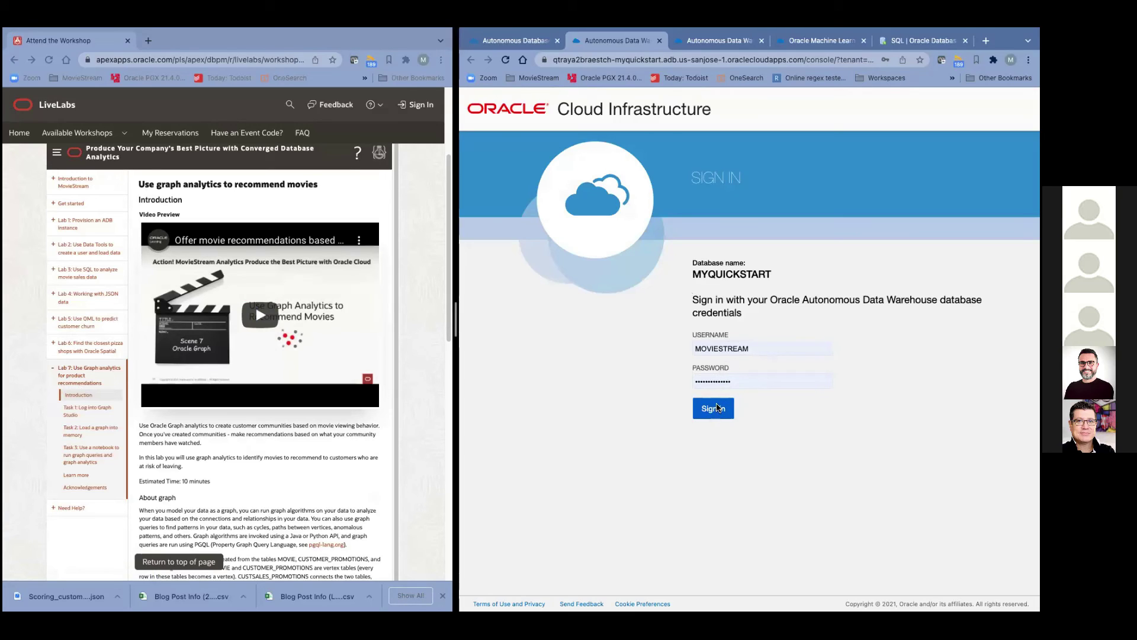
click(713, 413)
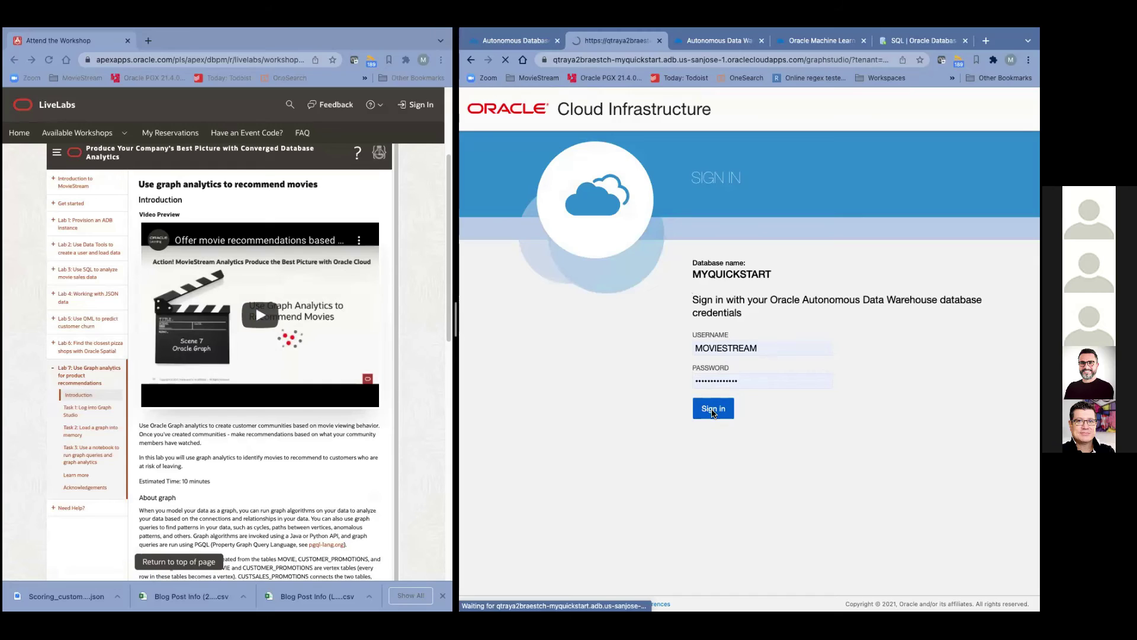
scroll(304, 330, down, 3)
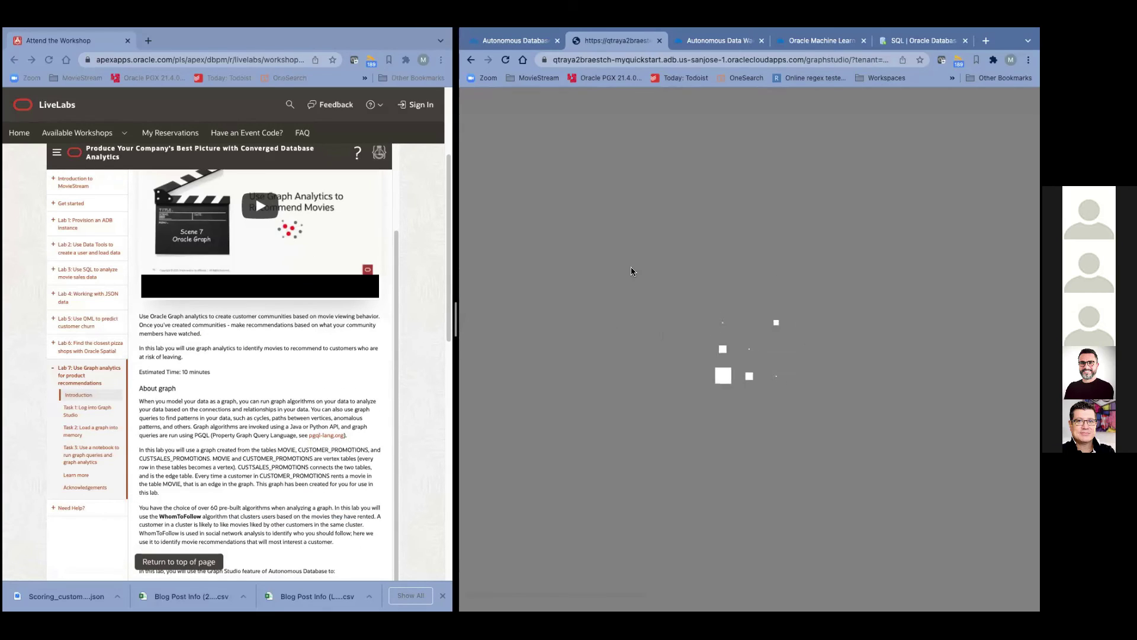
scroll(297, 377, down, 1)
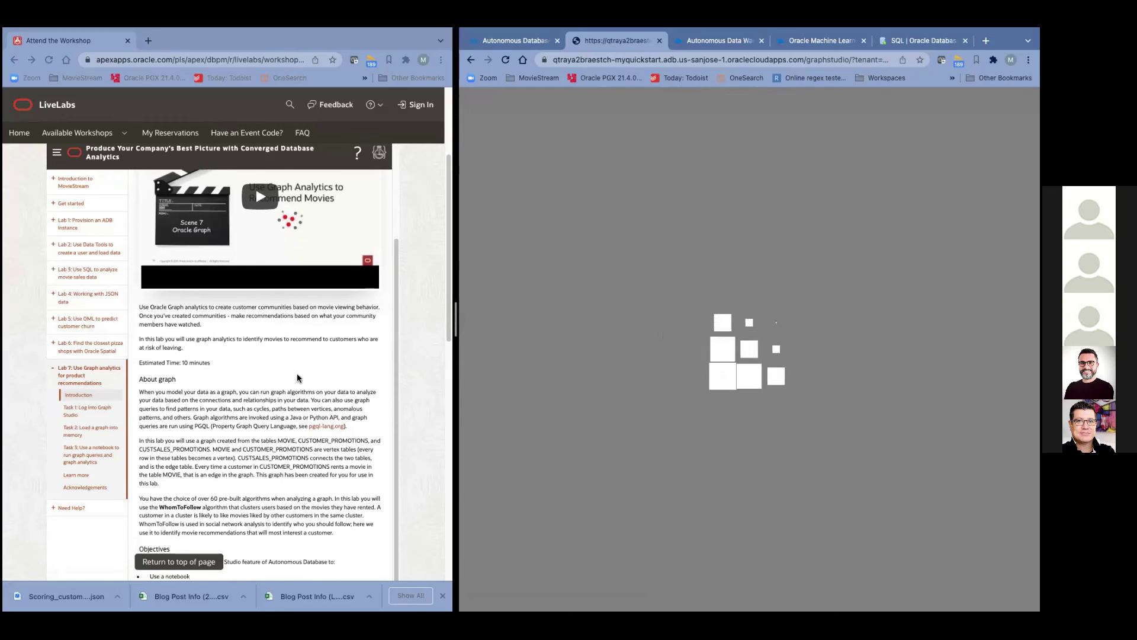
click(448, 310)
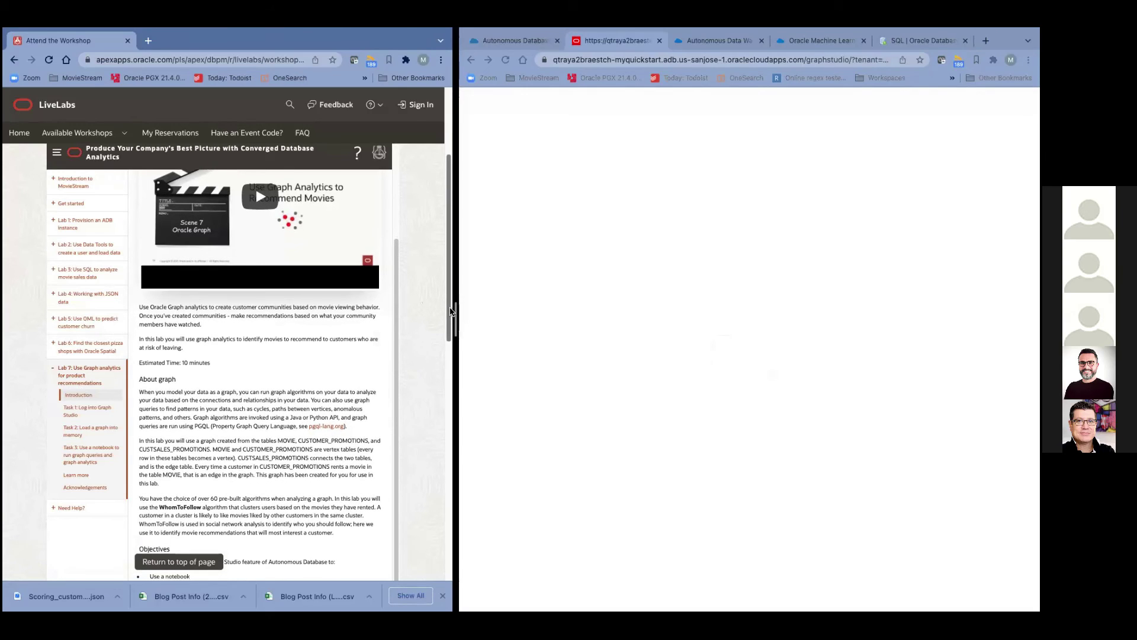
scroll(450, 323, down, 1)
drag(449, 323, 425, 478)
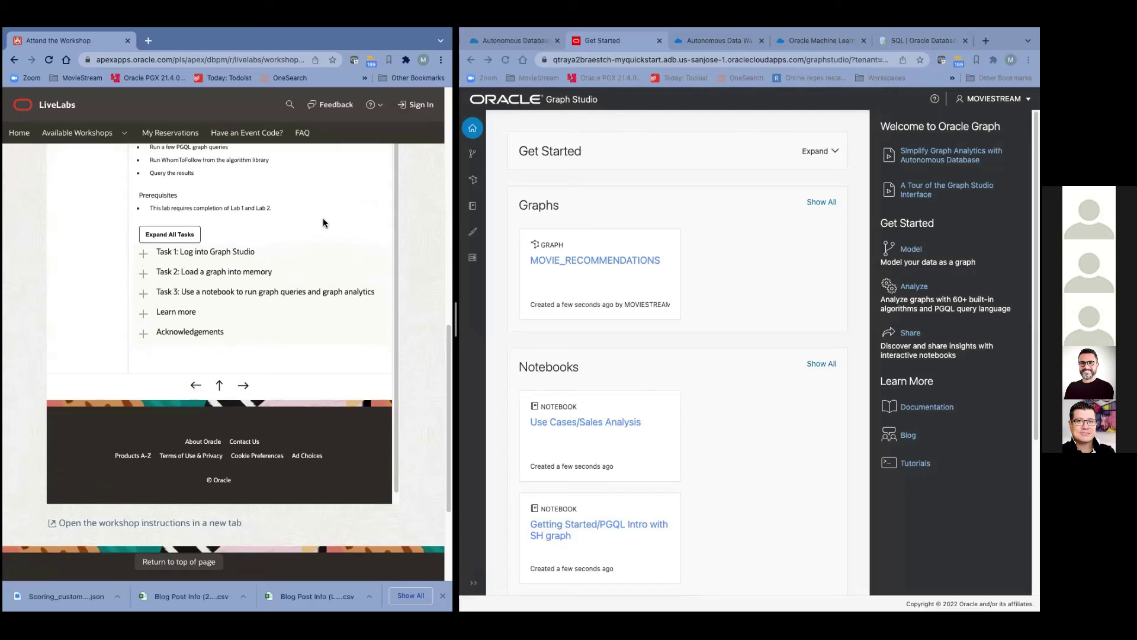
- Open the MOVIE_RECOMMENDATIONS graph listing and bring up its row actions menu
click(142, 274)
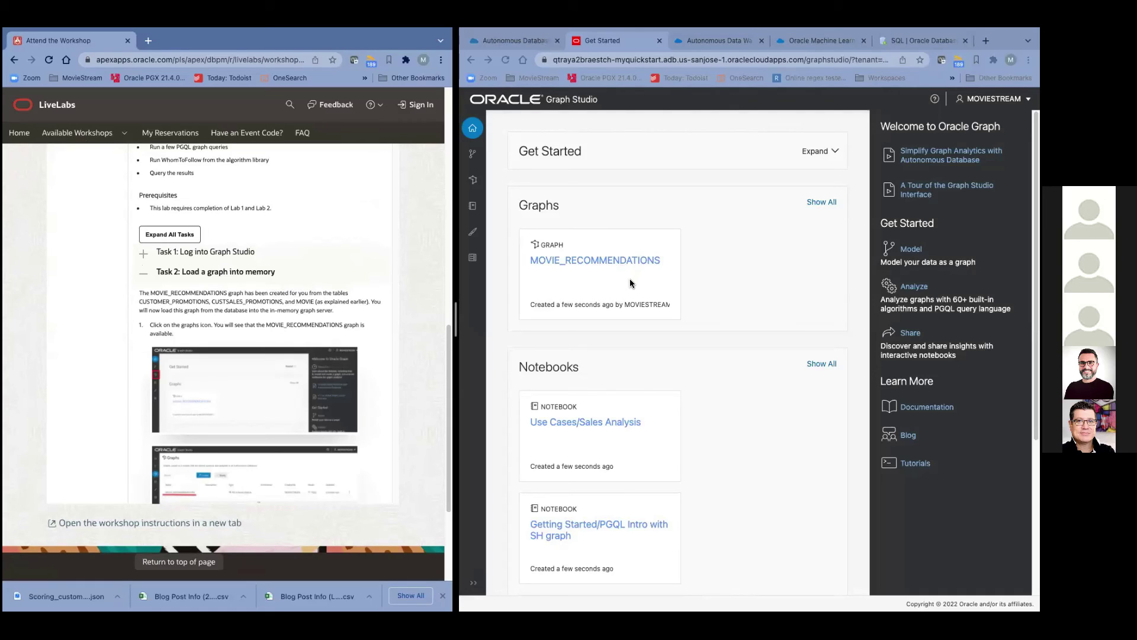
click(601, 286)
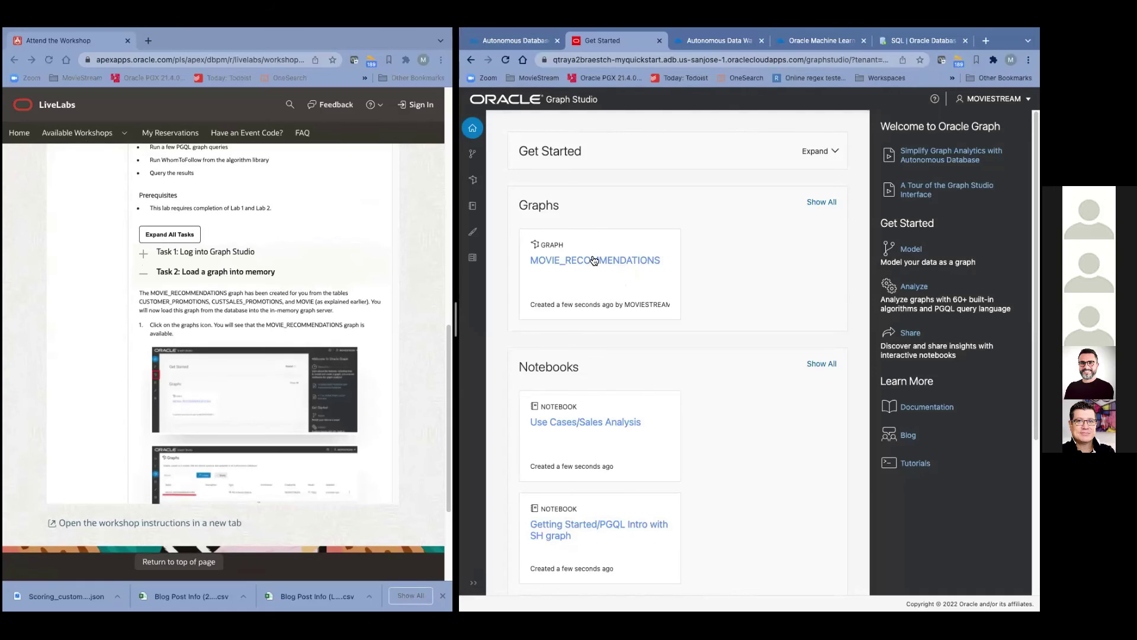
click(594, 261)
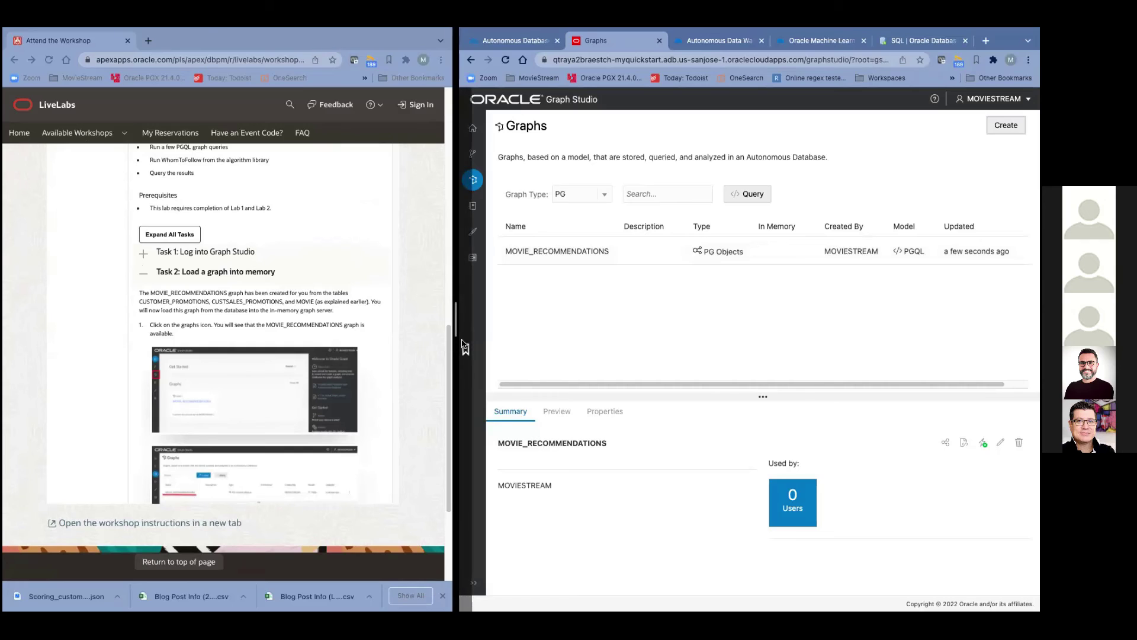
drag(436, 340, 359, 337)
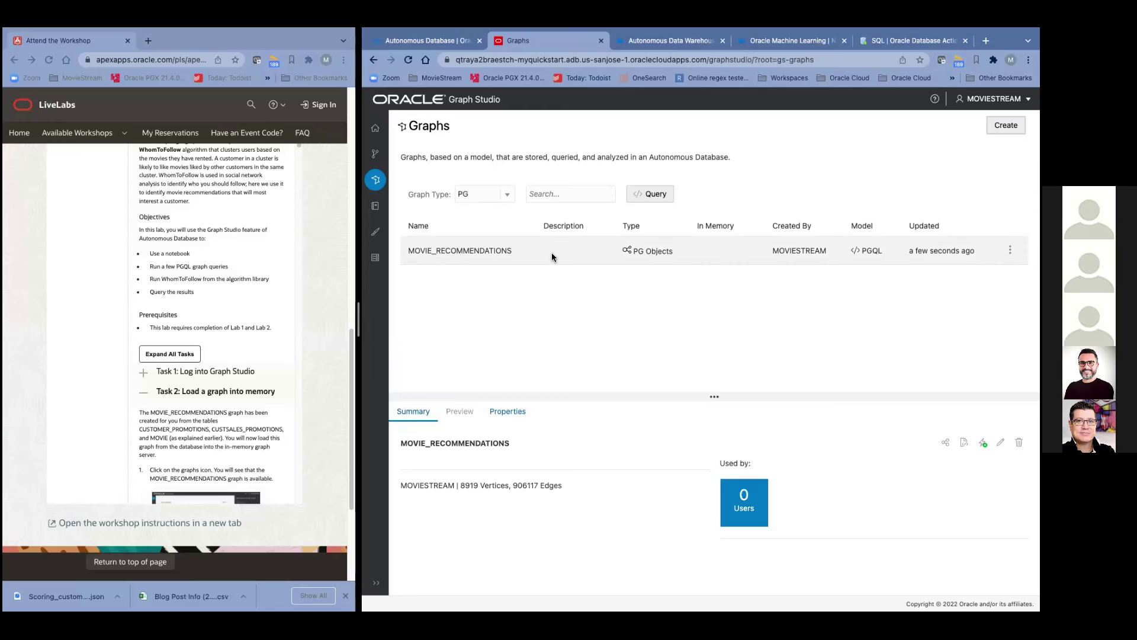
click(1010, 249)
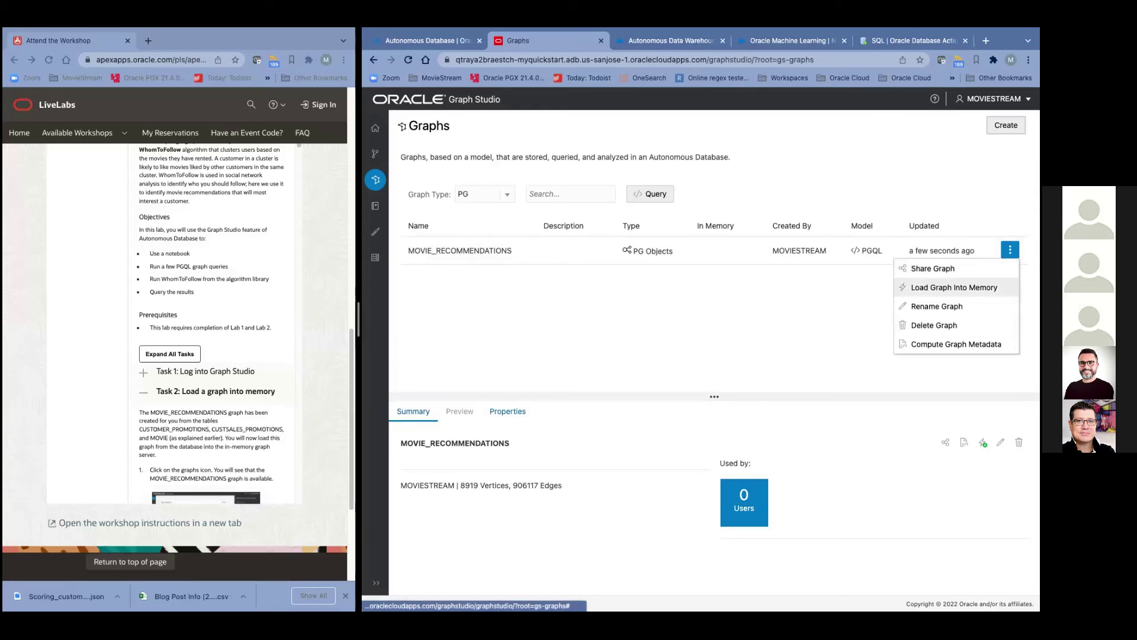
- Choose Load Graph Into Memory for MOVIE_RECOMMENDATIONS and confirm with Yes
click(954, 288)
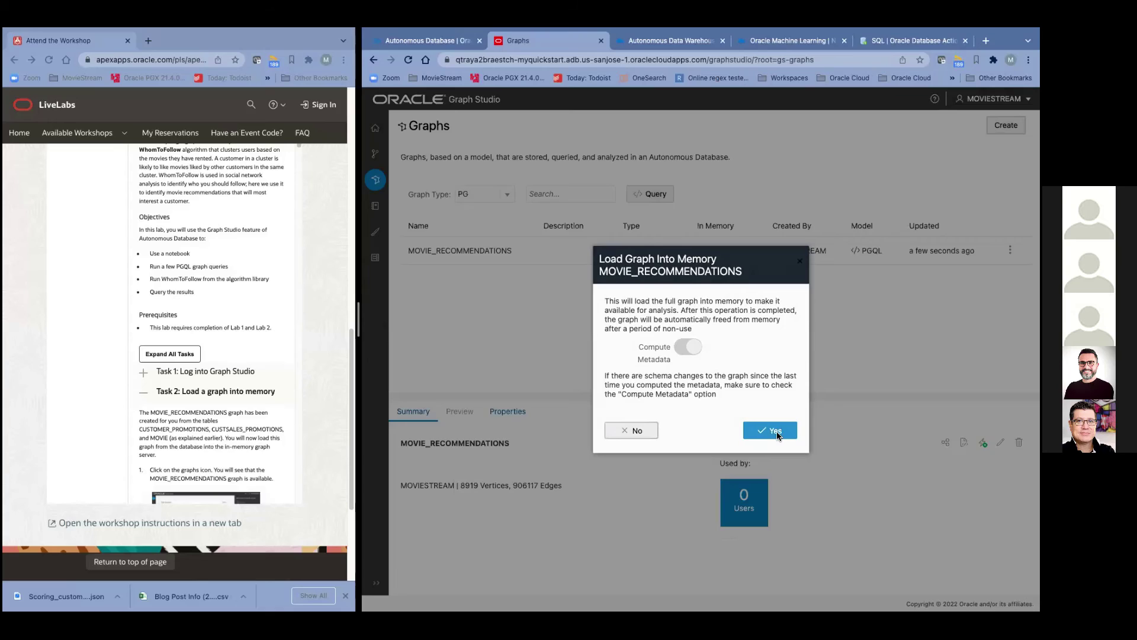
click(761, 432)
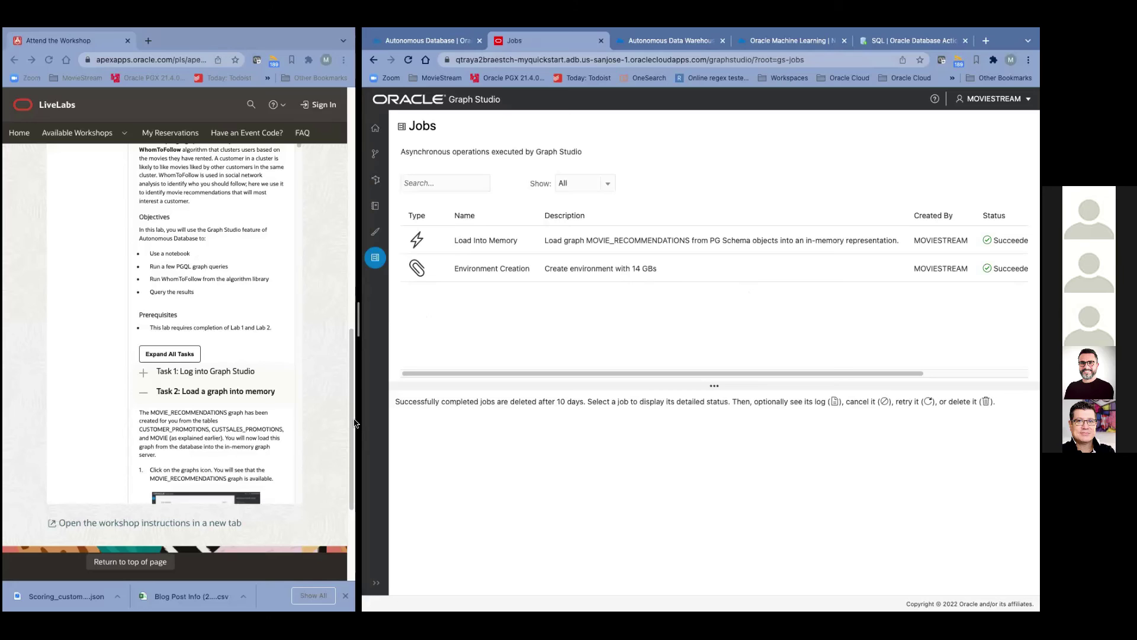
- Expand the Task 3 notebook instructions in the LiveLabs workshop
drag(356, 423, 401, 418)
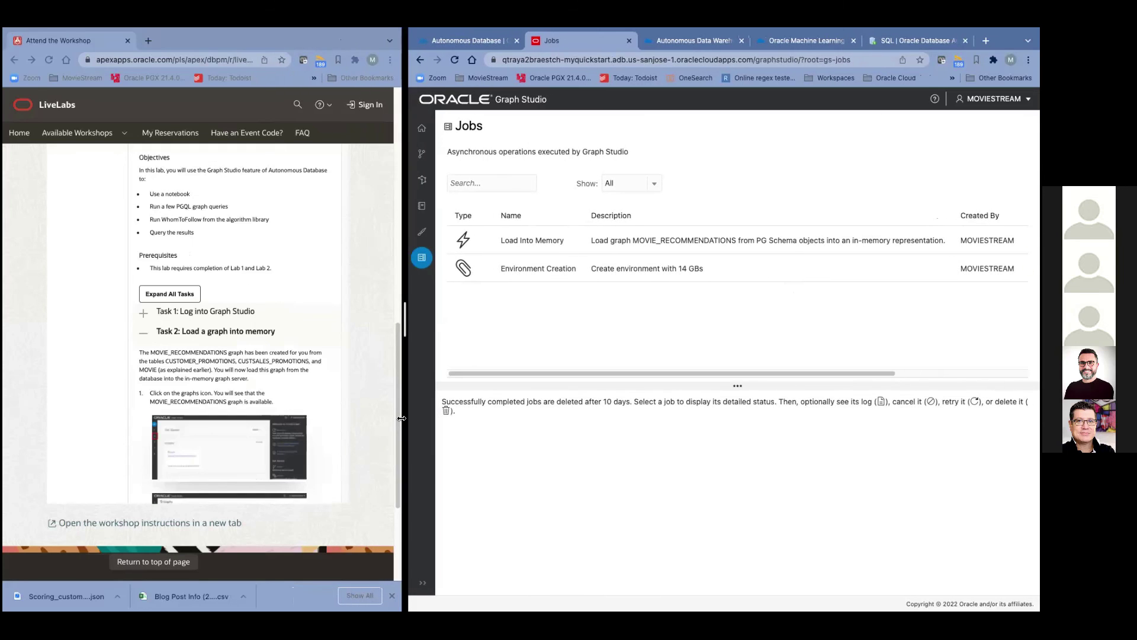
scroll(196, 292, down, 5)
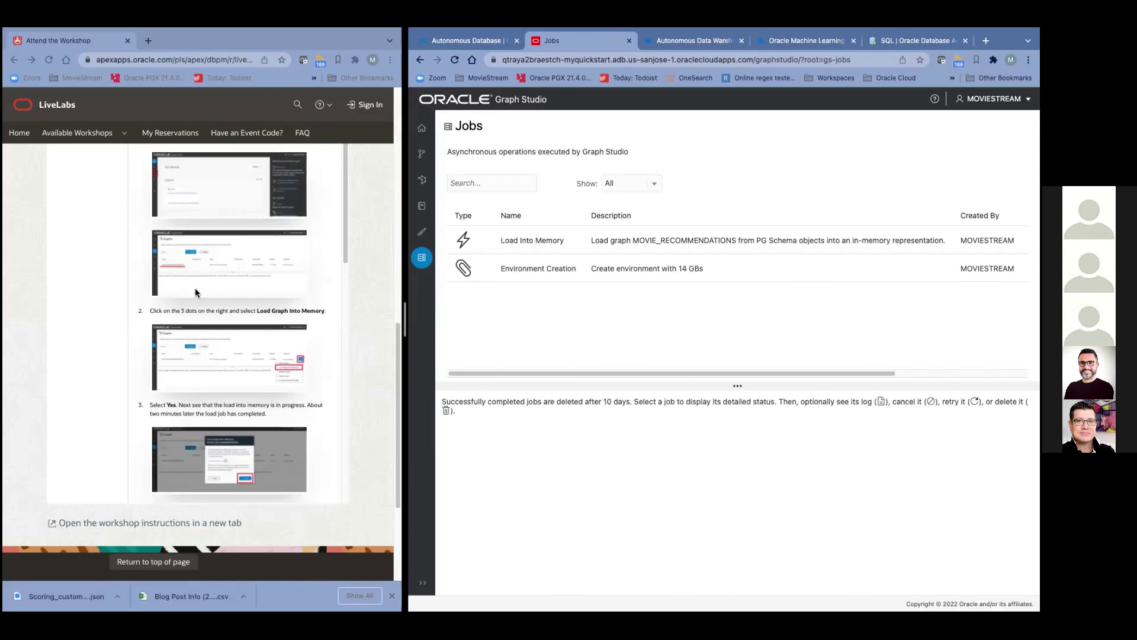
scroll(196, 292, down, 3)
scroll(196, 291, down, 2)
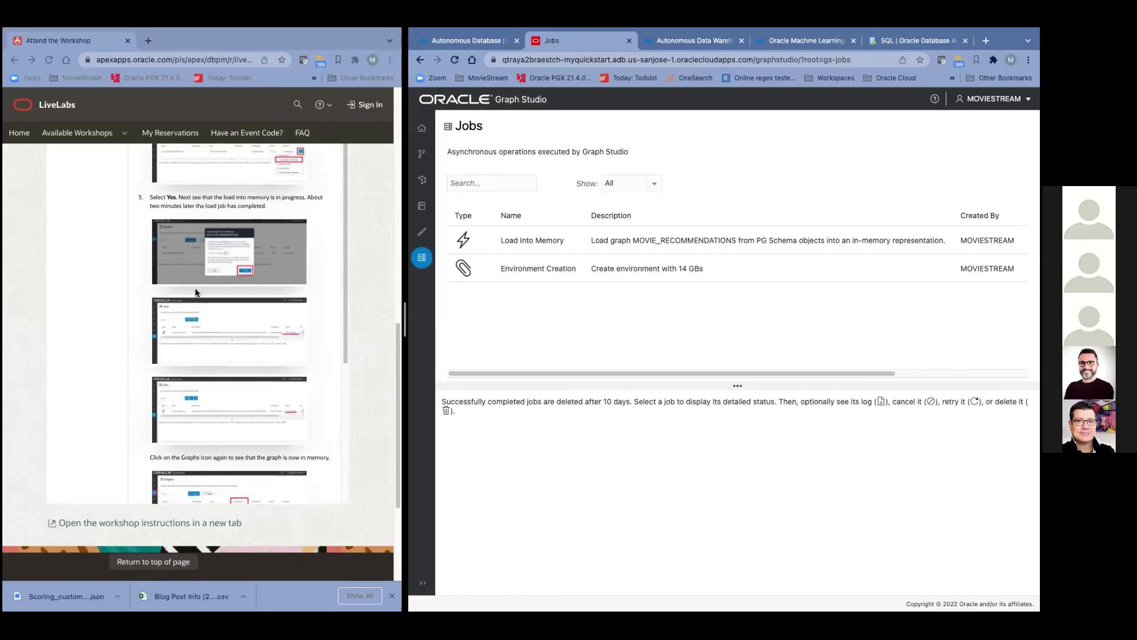
scroll(195, 292, down, 1)
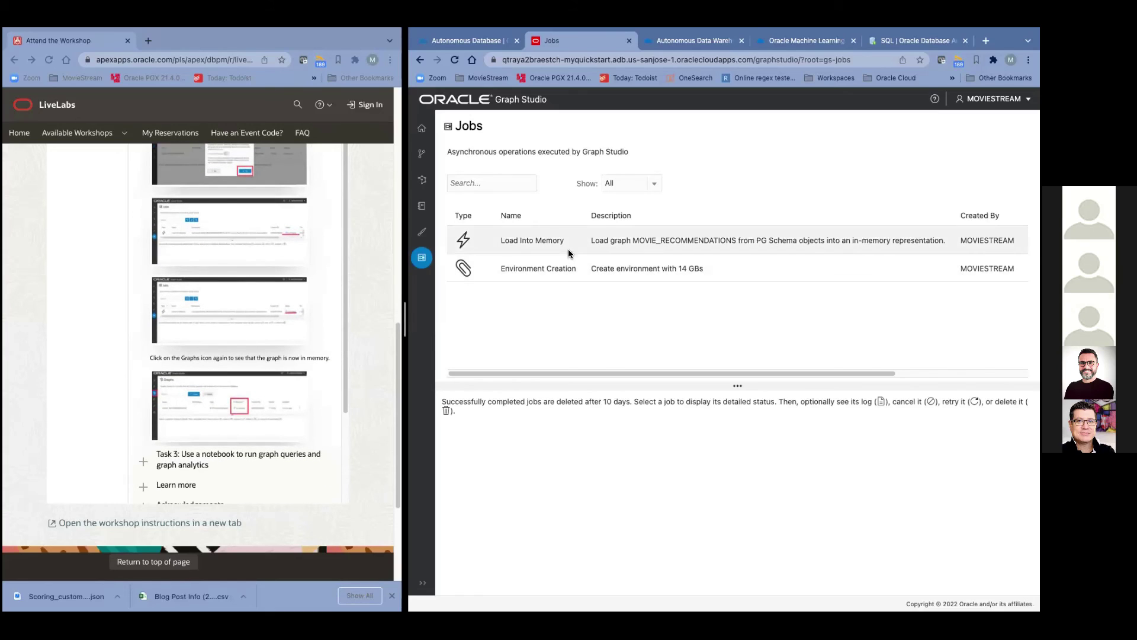
click(397, 376)
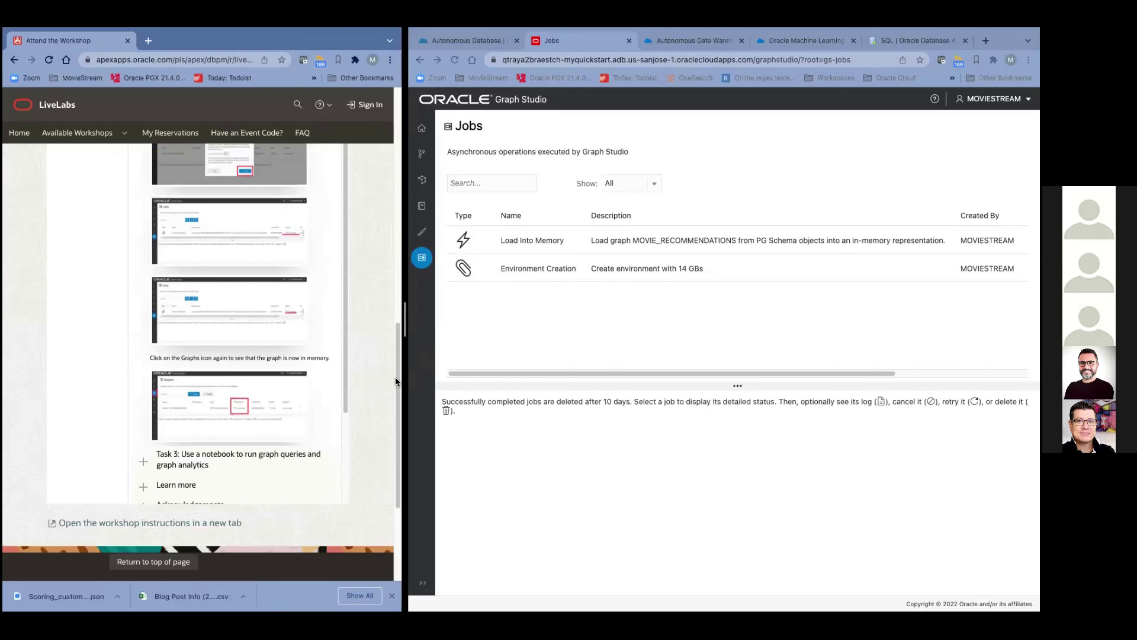
click(143, 462)
scroll(151, 415, down, 4)
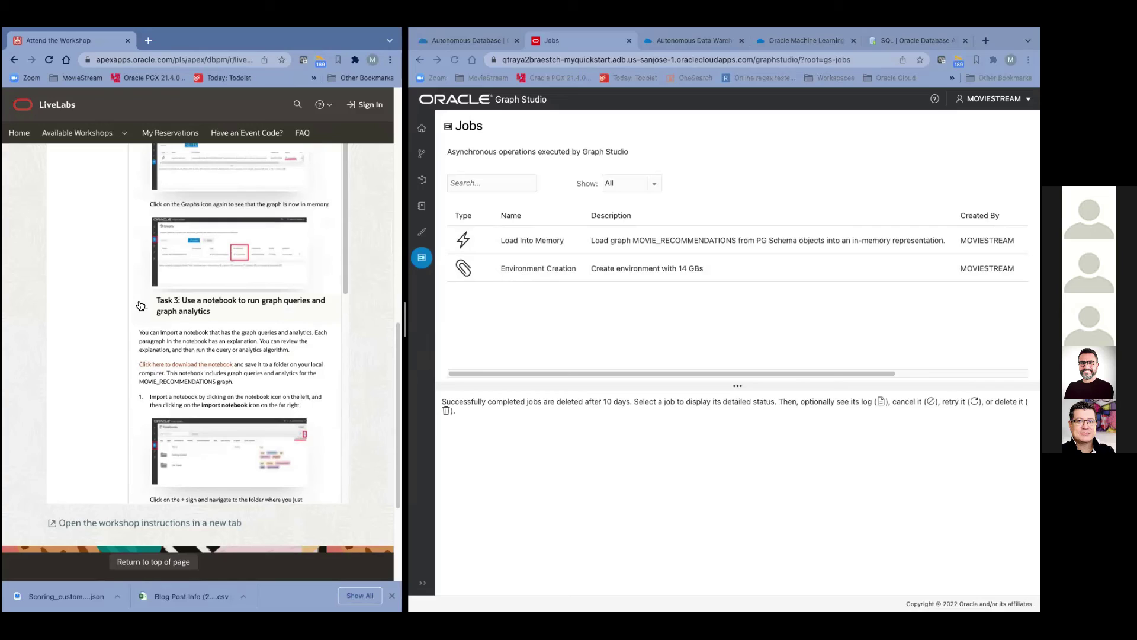
- On the Notebooks page, download the Movie_Recommendations .dsnb notebook and save it to Downloads
click(422, 207)
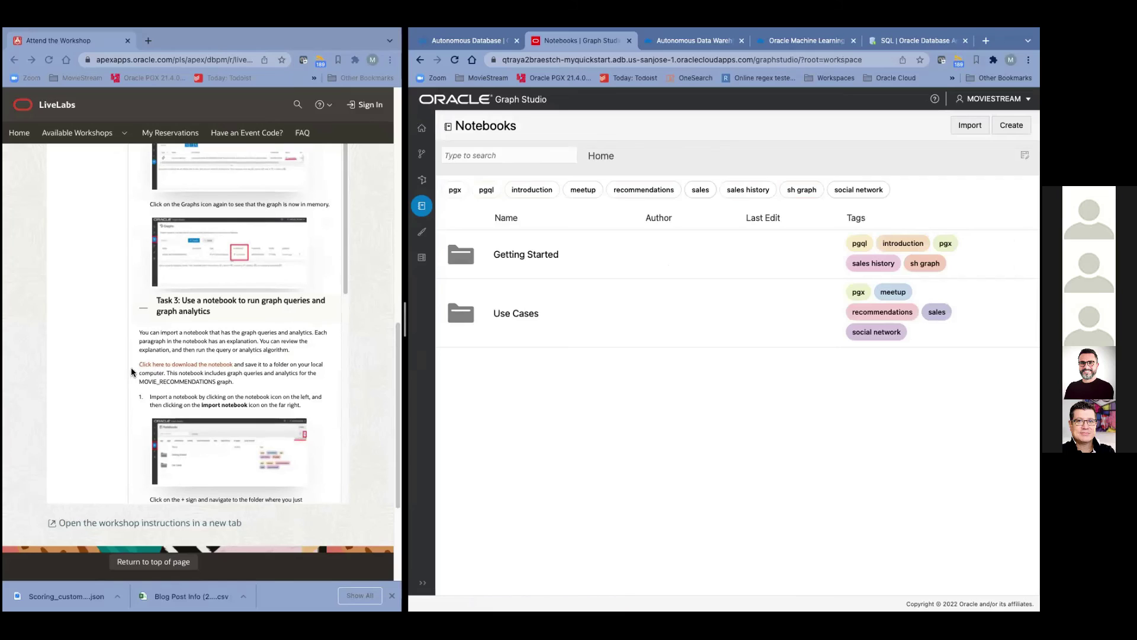
click(210, 365)
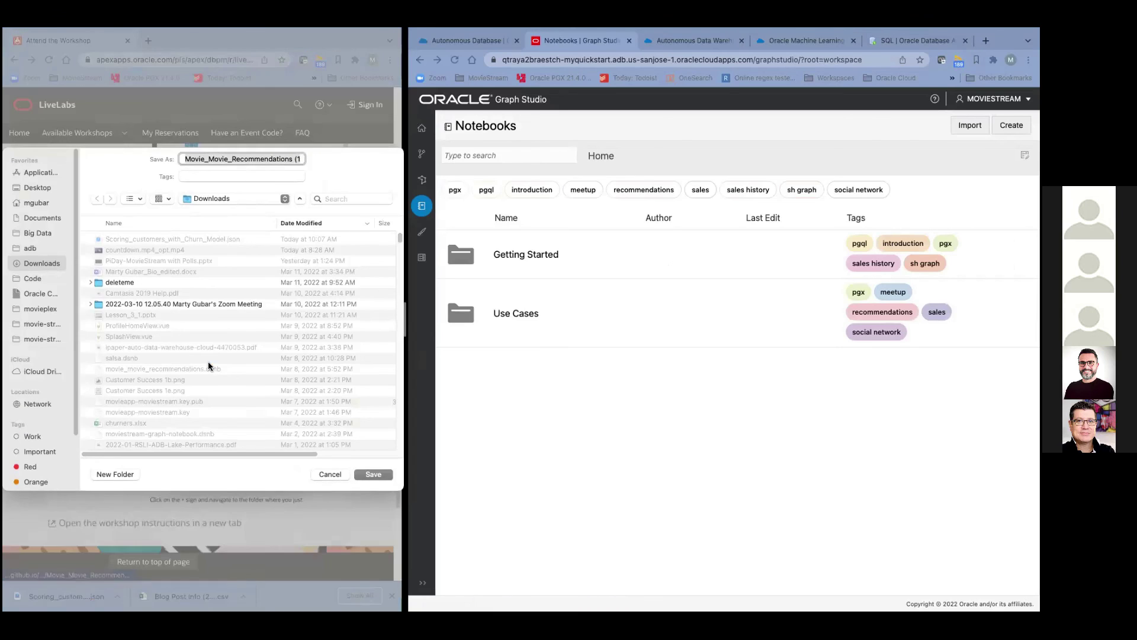
click(381, 474)
click(375, 473)
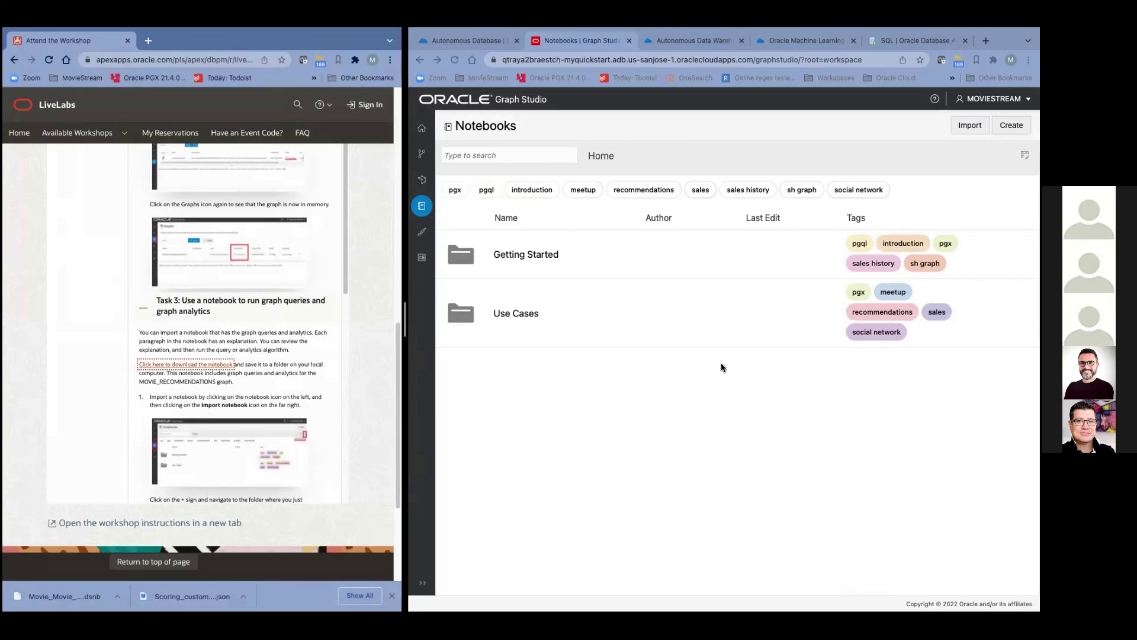
- Import the downloaded Movie_Movie_Recommendations (1).dsnb notebook, opening it as Movie_Recommendations
click(970, 125)
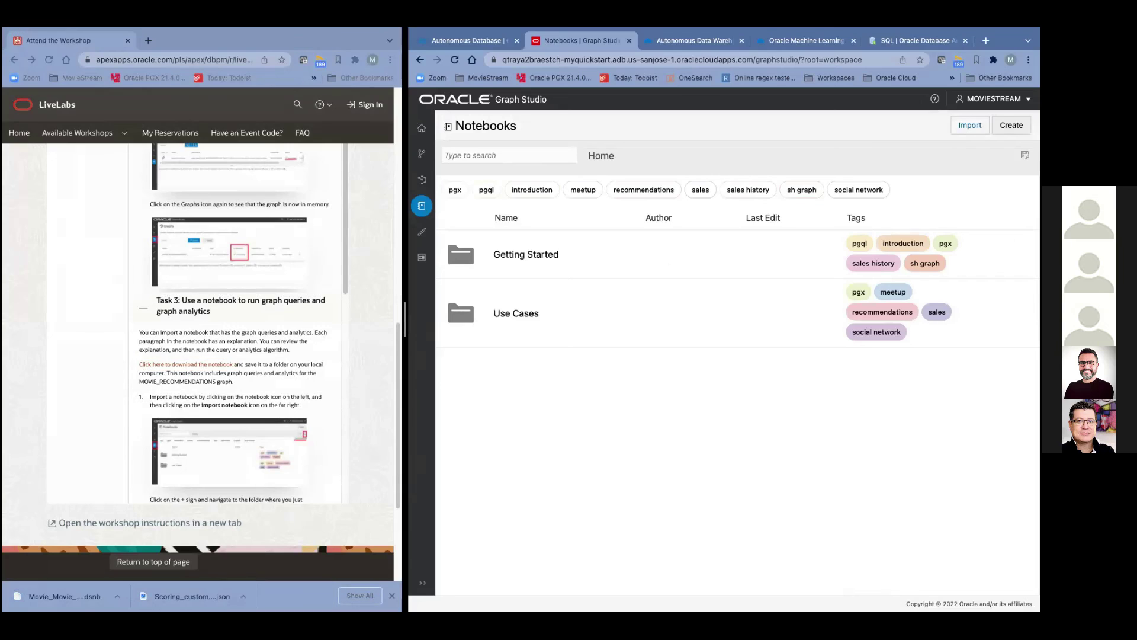
click(970, 125)
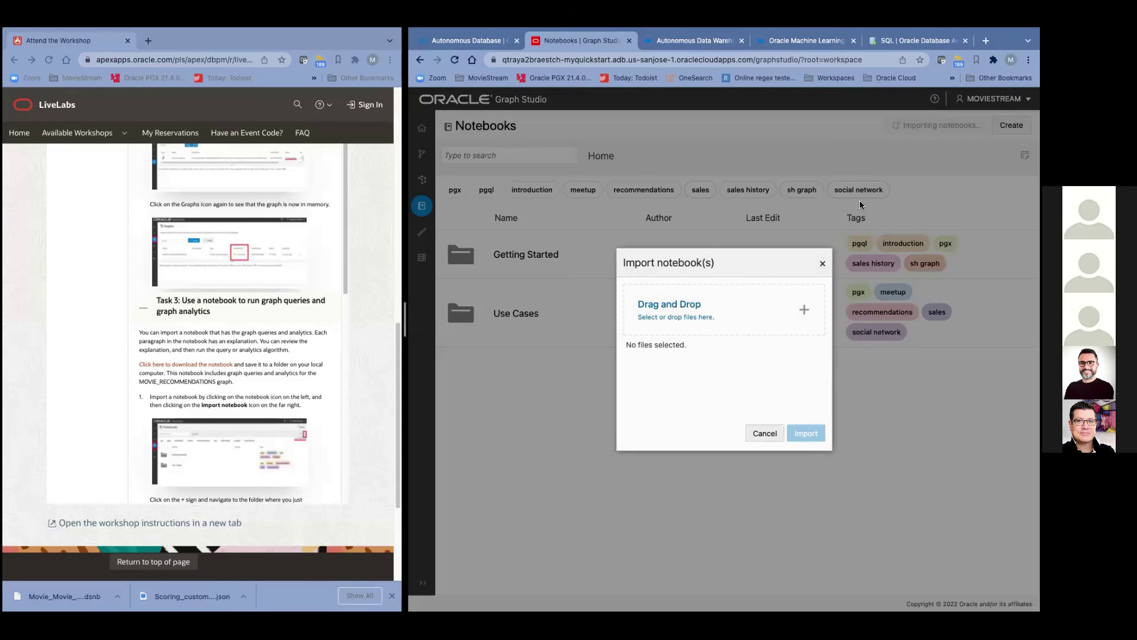
click(782, 312)
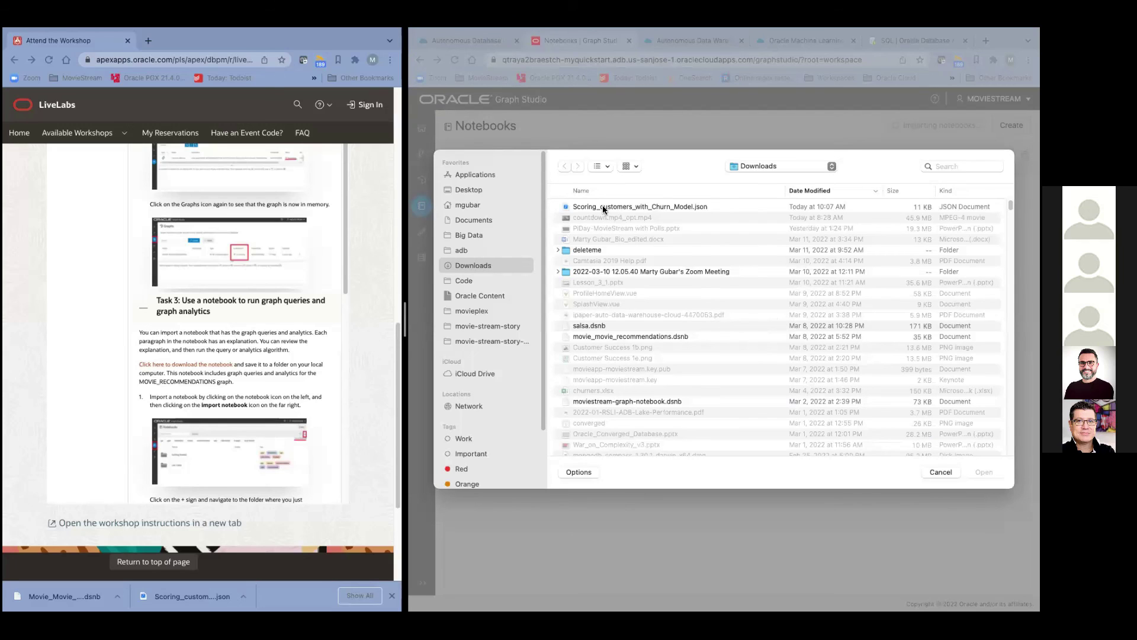
click(670, 208)
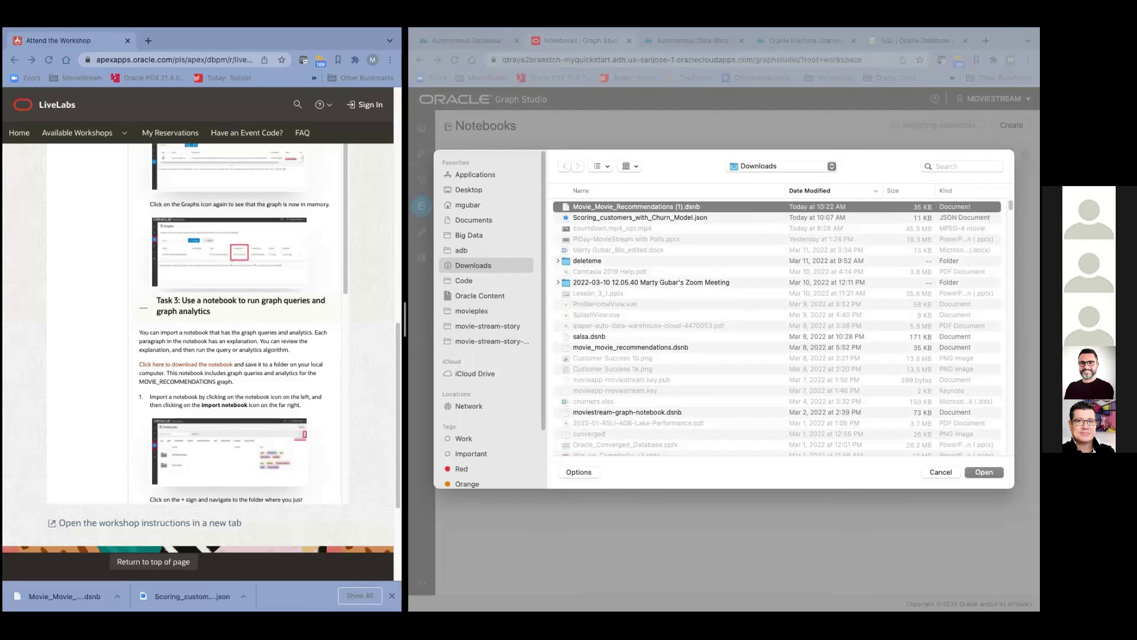
key(Return)
click(803, 434)
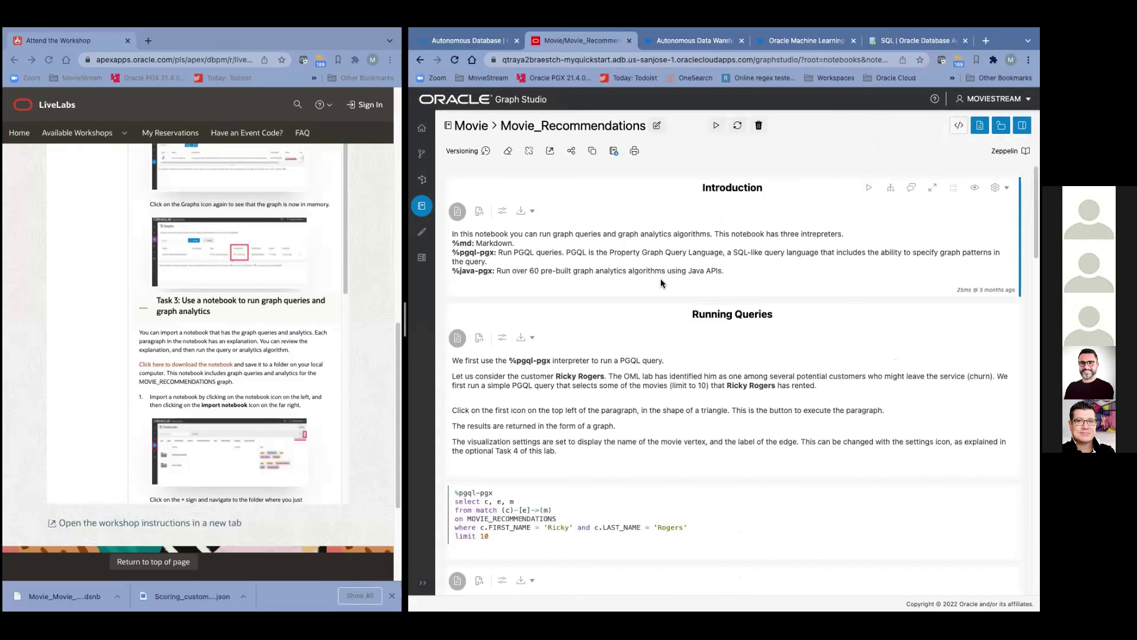
- Run the first %pgql-pgx query to graph one customer's rented movies
scroll(660, 283, down, 5)
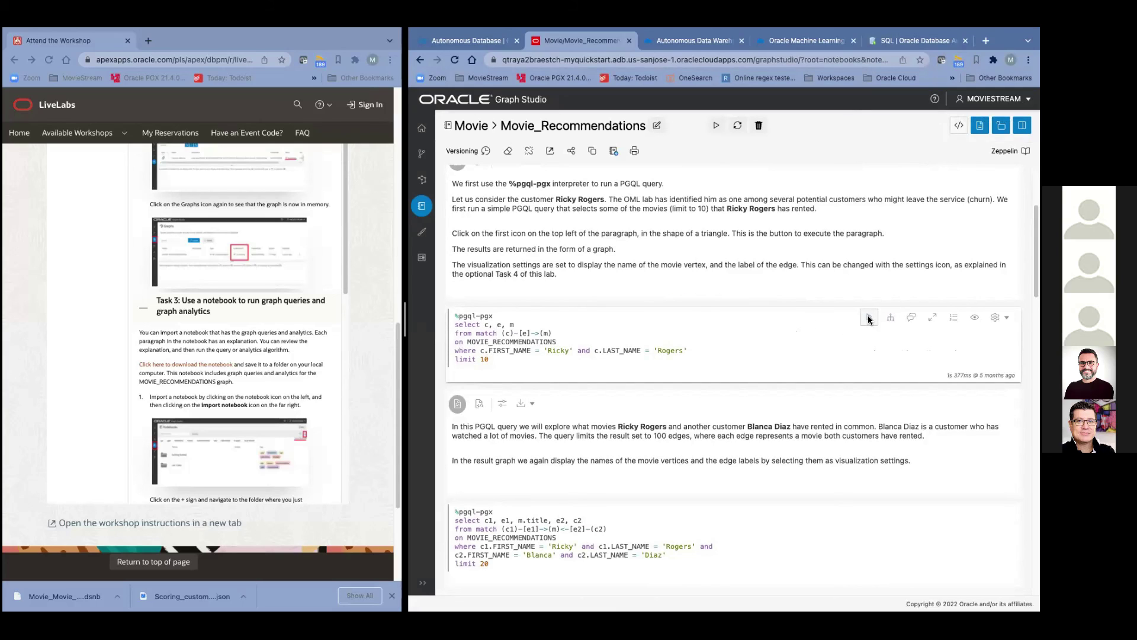
scroll(495, 313, down, 1)
scroll(495, 313, down, 2)
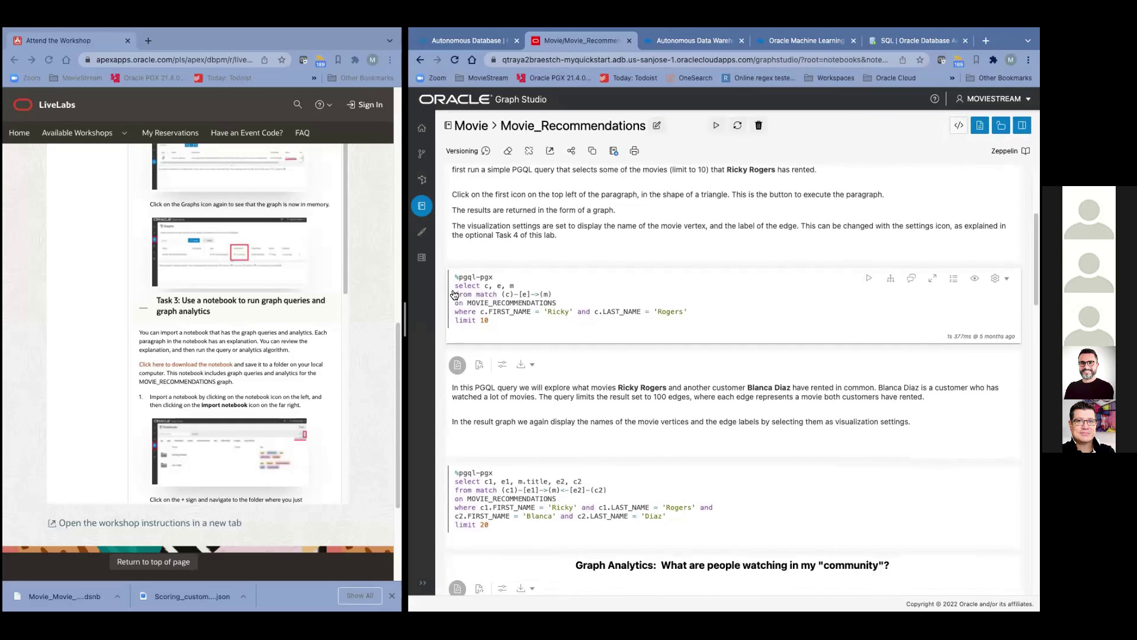
drag(454, 285, 558, 295)
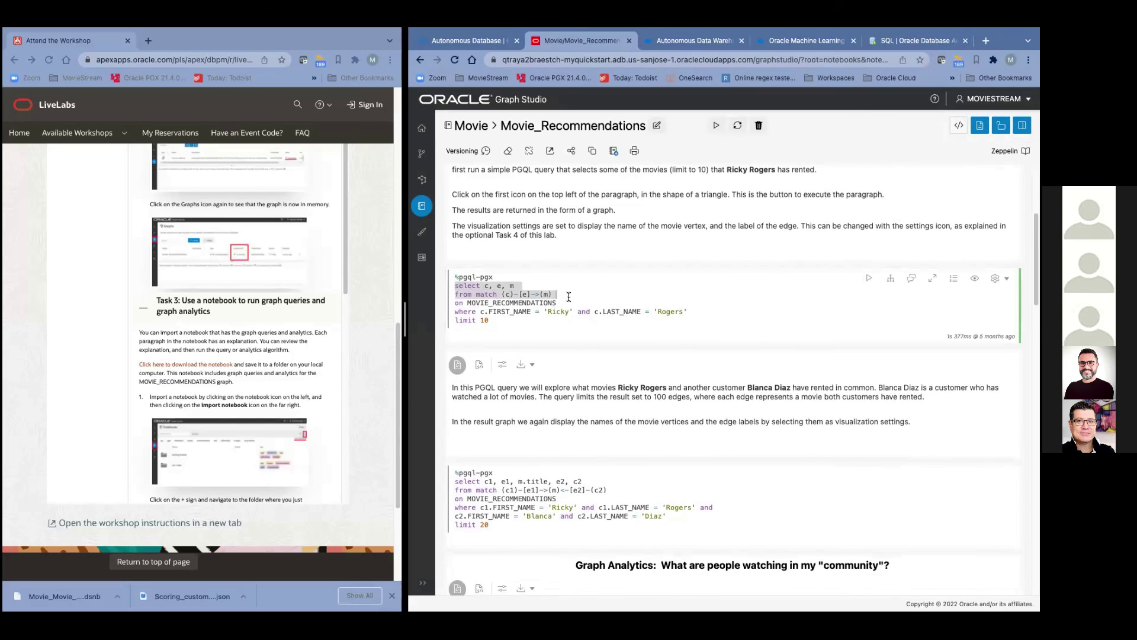
click(806, 307)
click(869, 278)
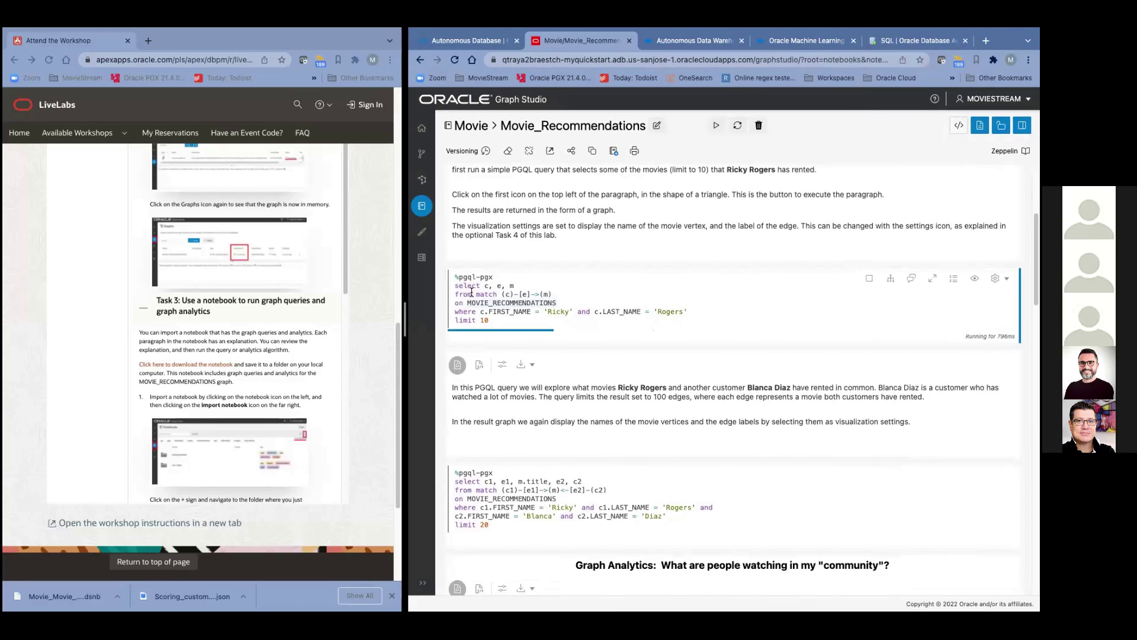
- Highlight the query's edge and movie variables and show the customer node's details in the graph
click(511, 292)
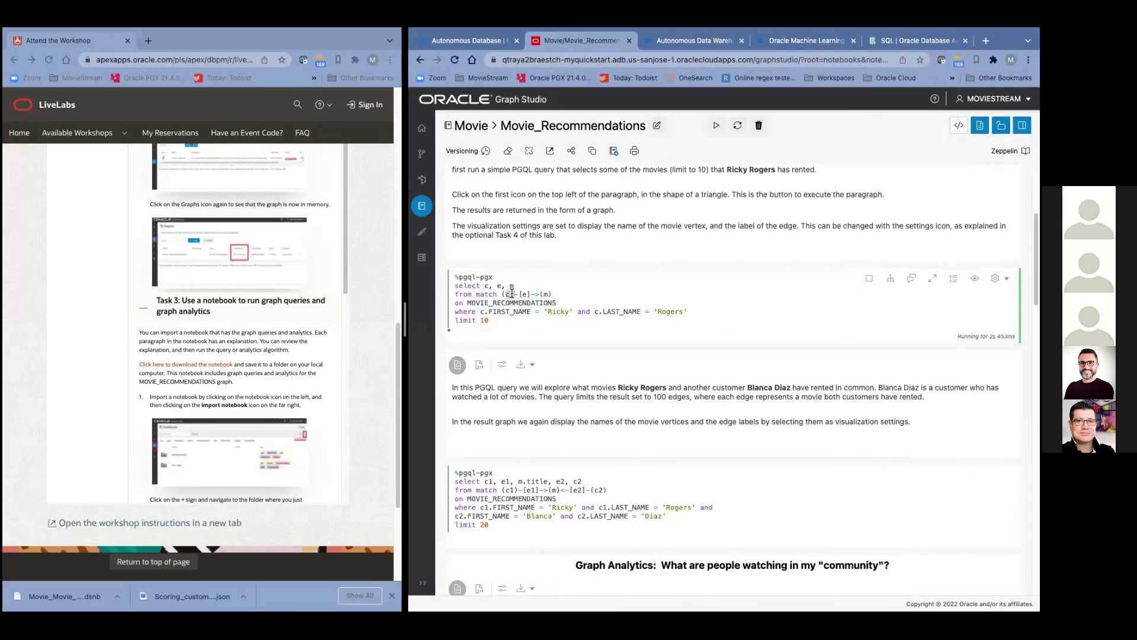
drag(520, 294, 529, 294)
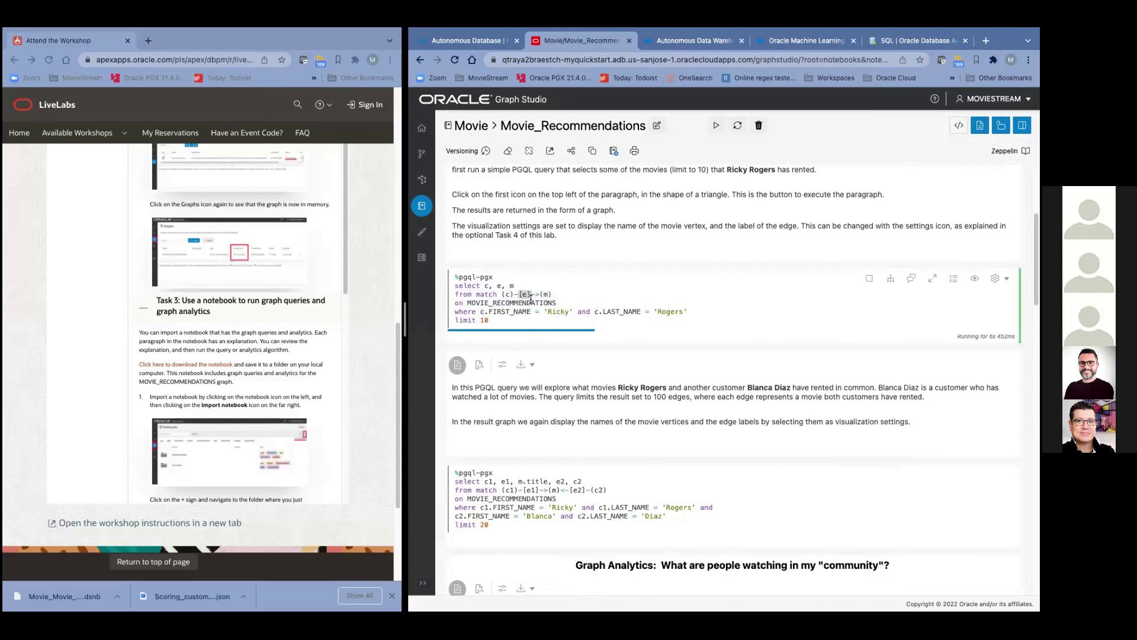
drag(540, 294, 553, 294)
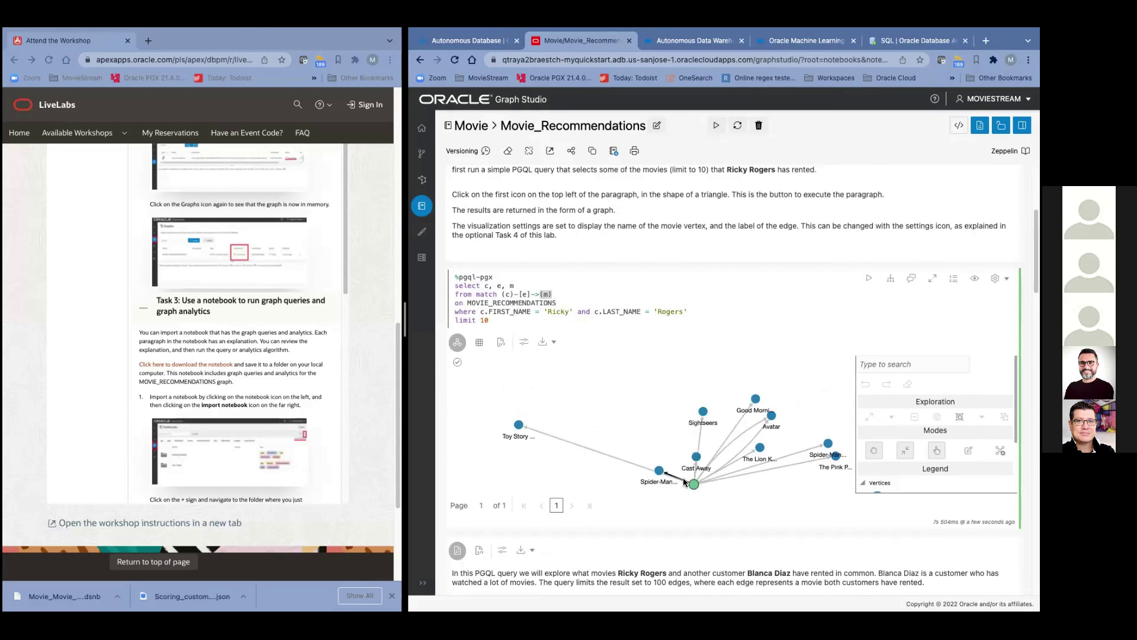
click(656, 472)
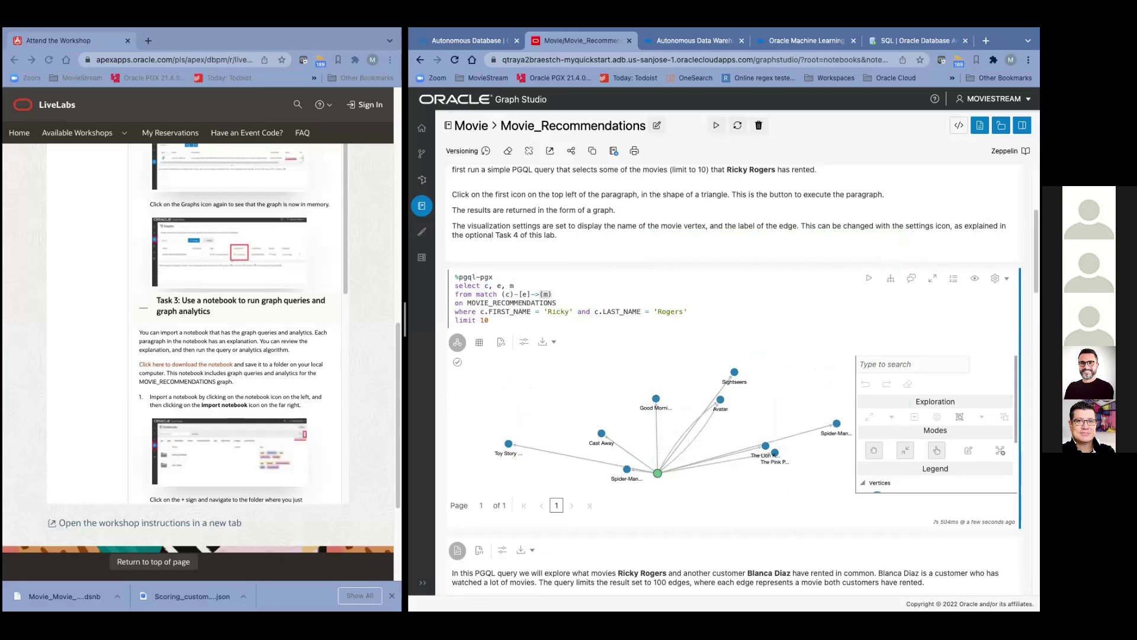
scroll(806, 427, down, 3)
- Run the PGQL query listing movies both customers rented
scroll(806, 426, down, 6)
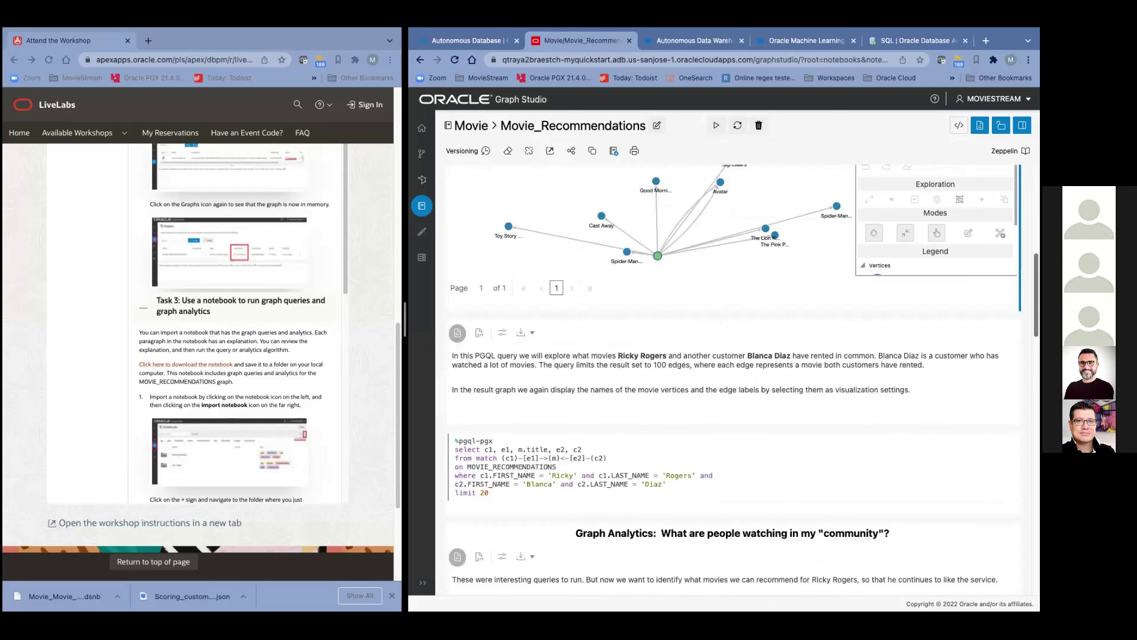
click(627, 409)
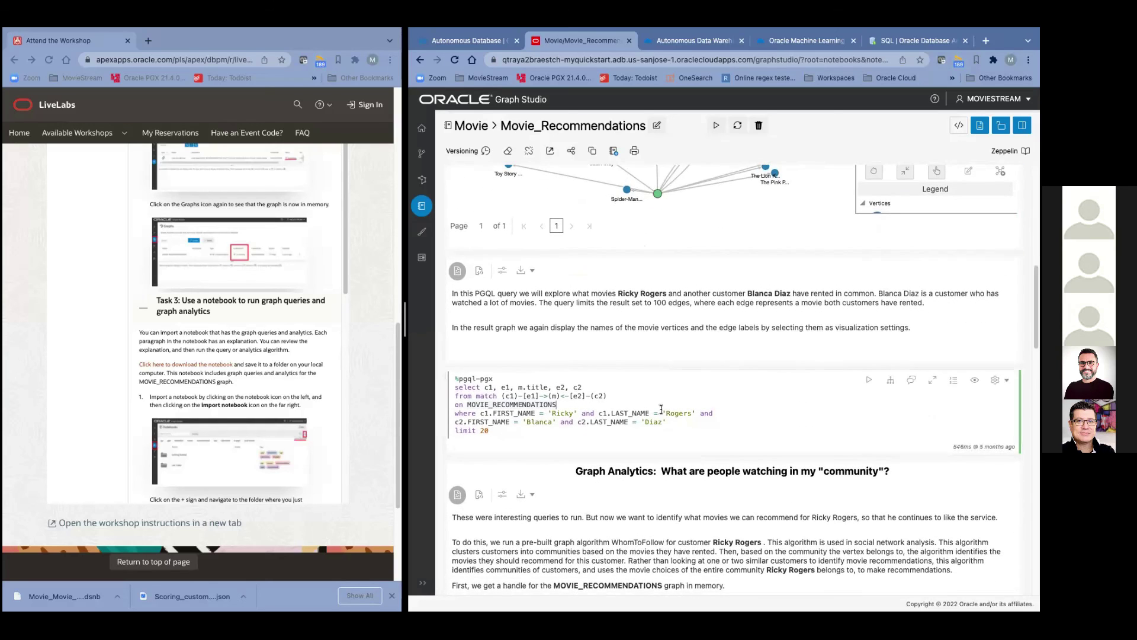
click(869, 380)
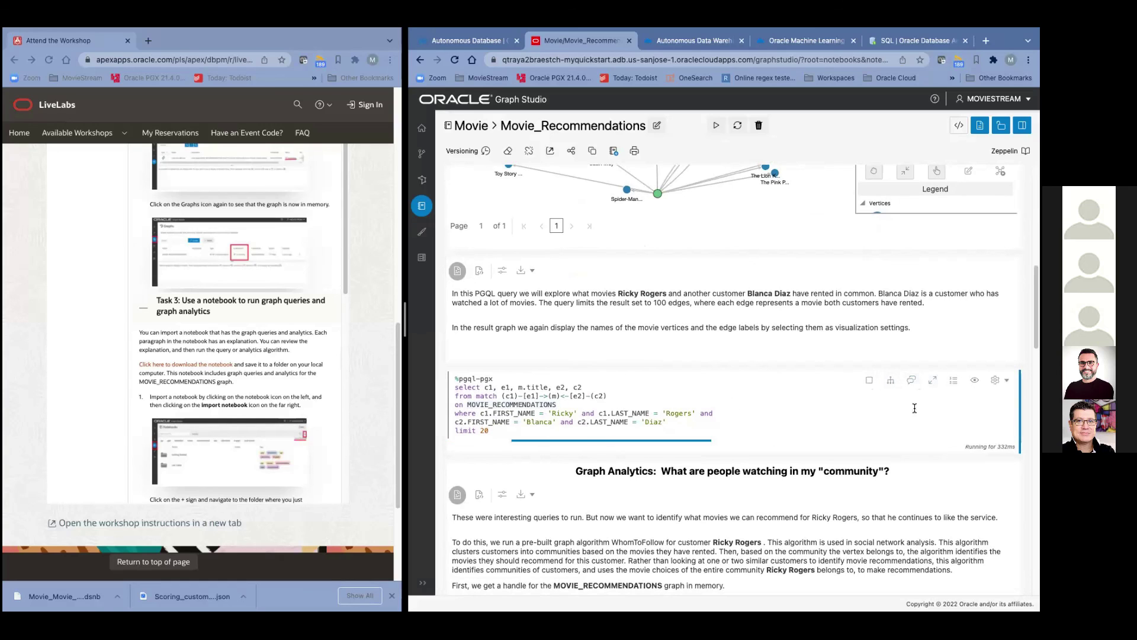
- Drag crowded movie nodes apart in the resulting graph visualization
scroll(734, 379, down, 3)
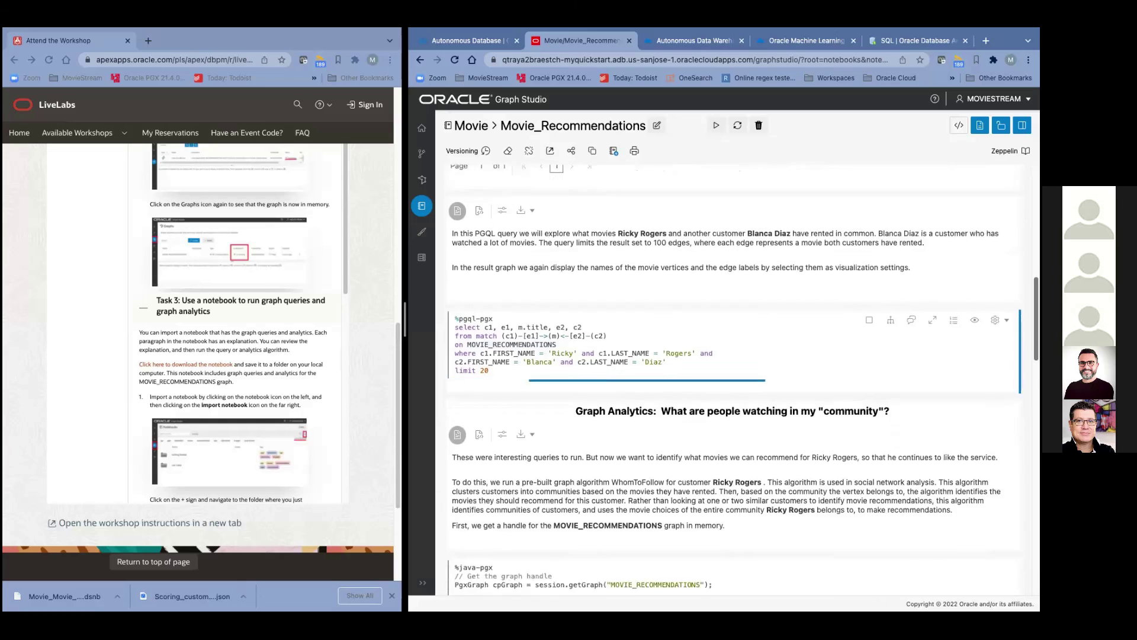
scroll(610, 301, down, 1)
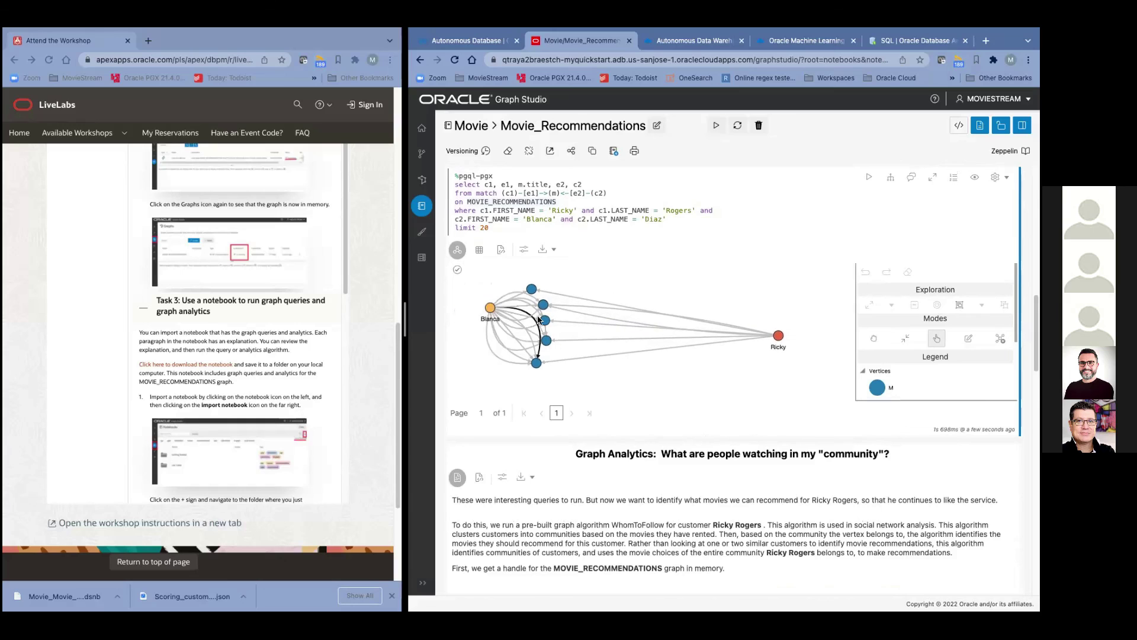
drag(537, 291, 645, 318)
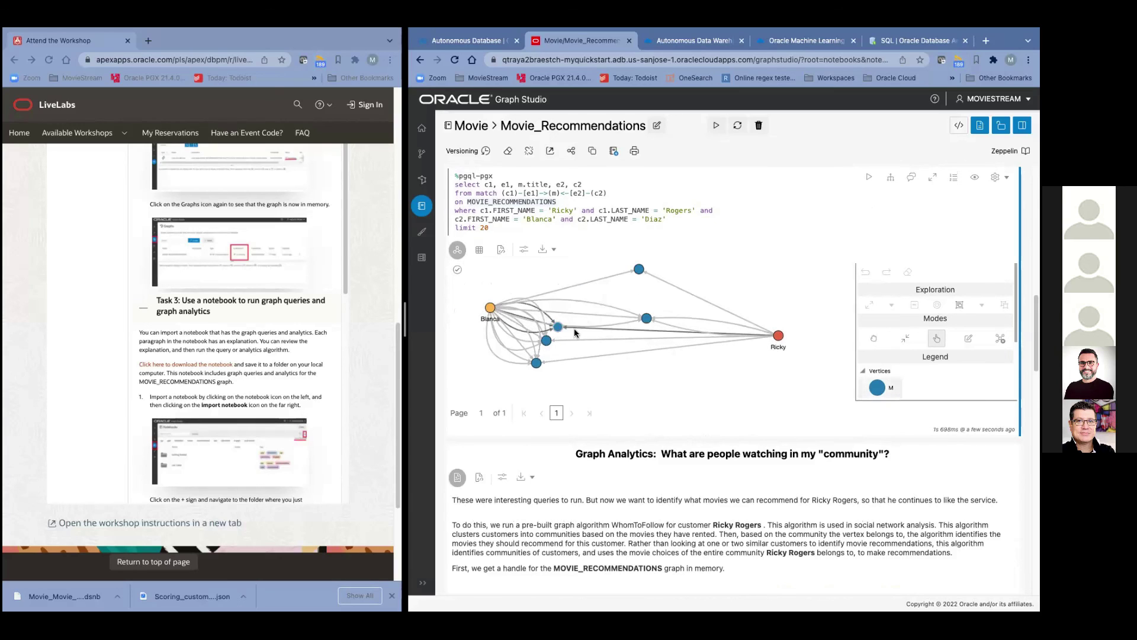
drag(537, 361, 611, 390)
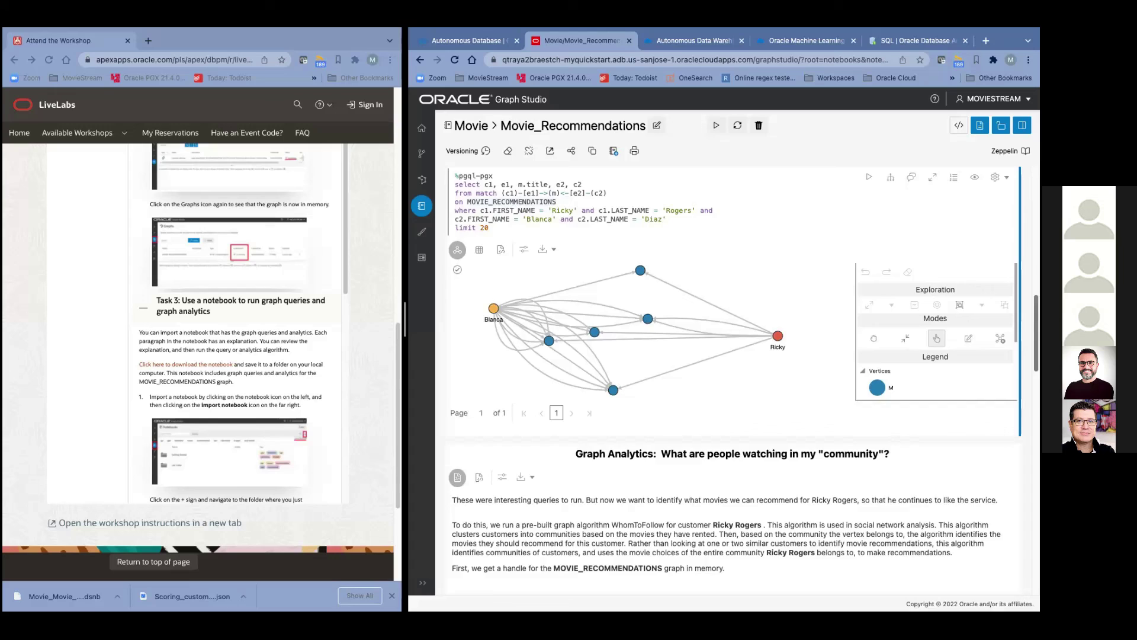
scroll(781, 362, down, 3)
scroll(557, 347, down, 2)
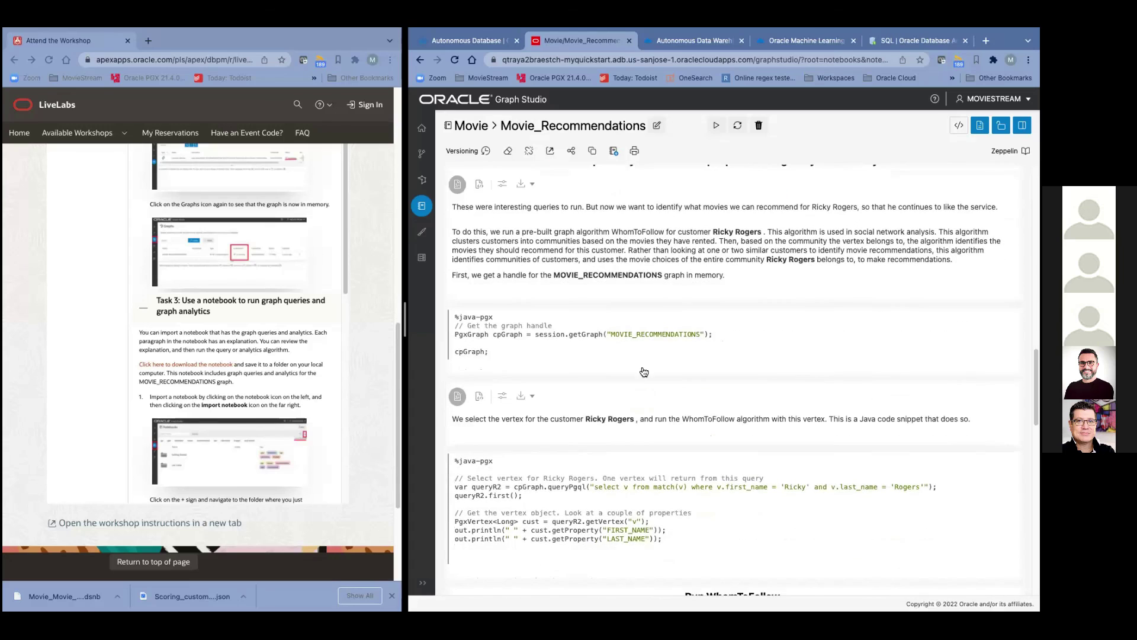
- Run the getGraph paragraph for the MOVIE_RECOMMENDATIONS handle, then the customer vertex lookup
click(566, 334)
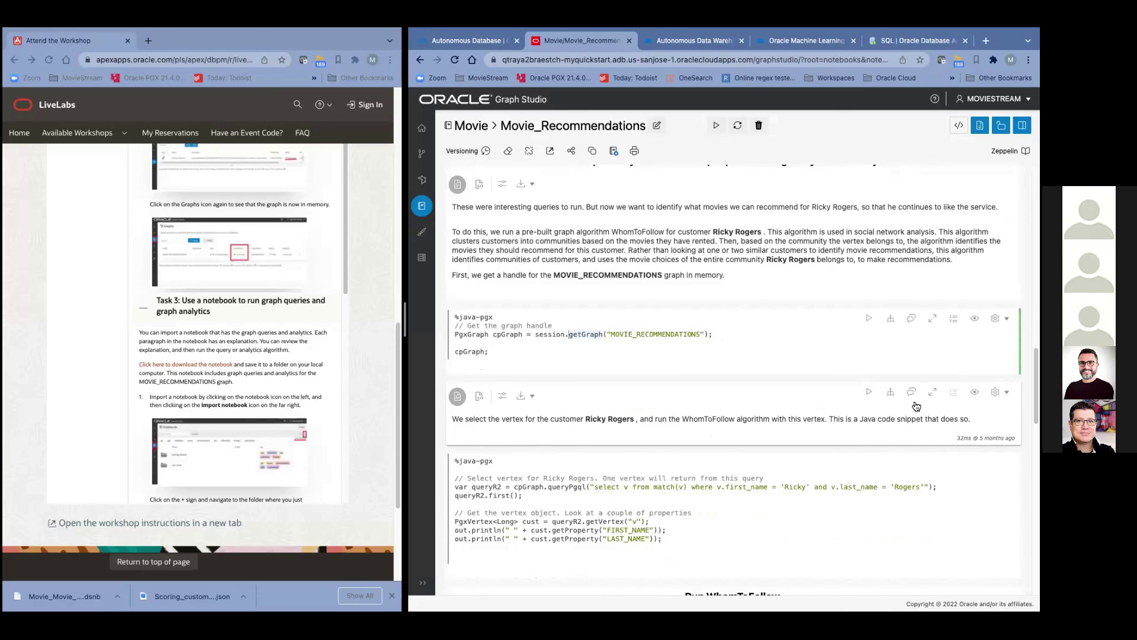
click(870, 320)
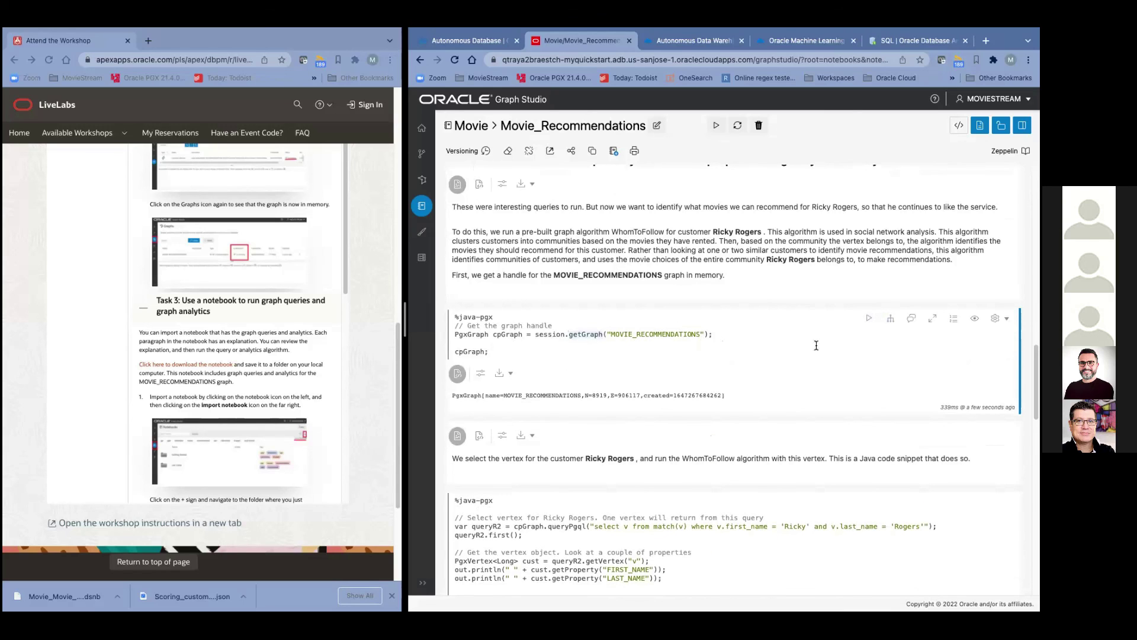
scroll(735, 379, down, 3)
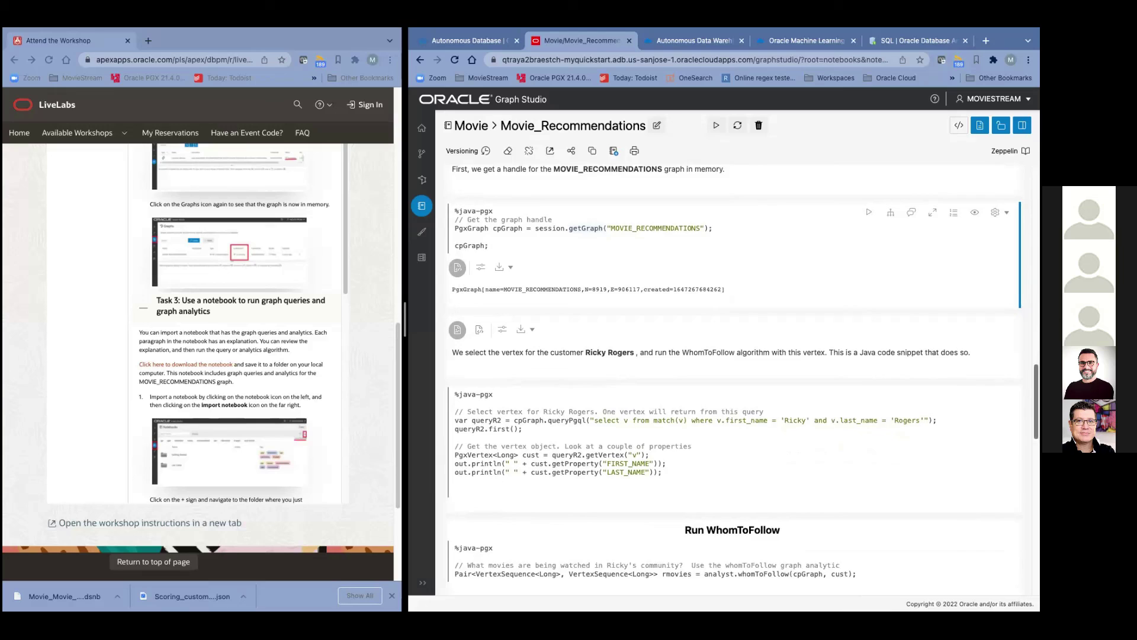
double_click(555, 370)
click(870, 321)
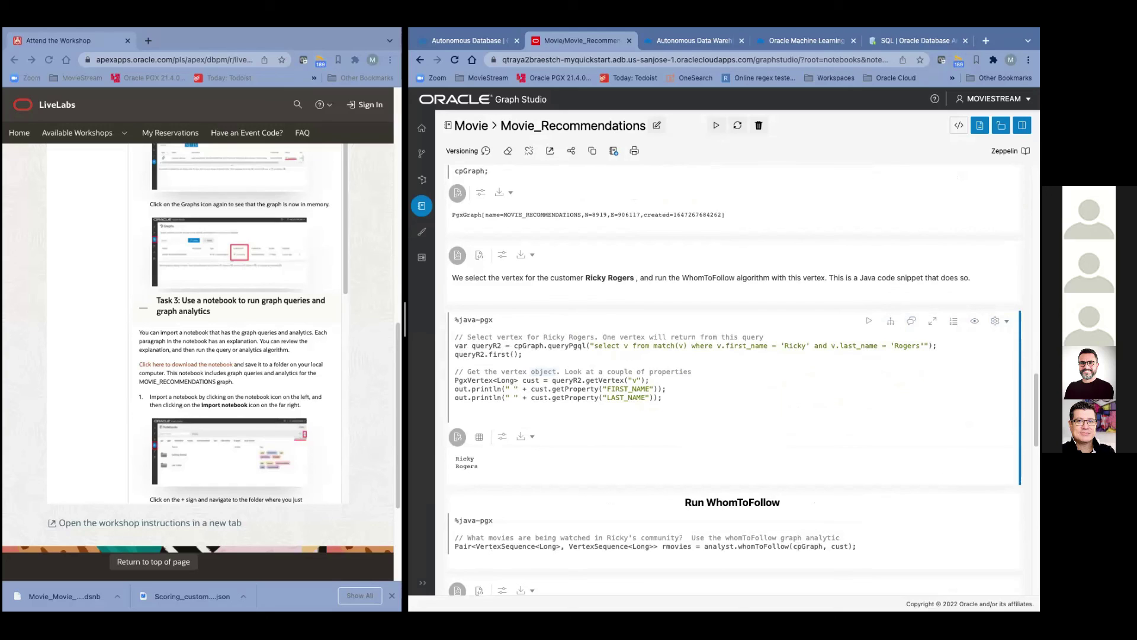
- Run the WhomToFollow paragraph on the customer's vertex
scroll(734, 379, down, 5)
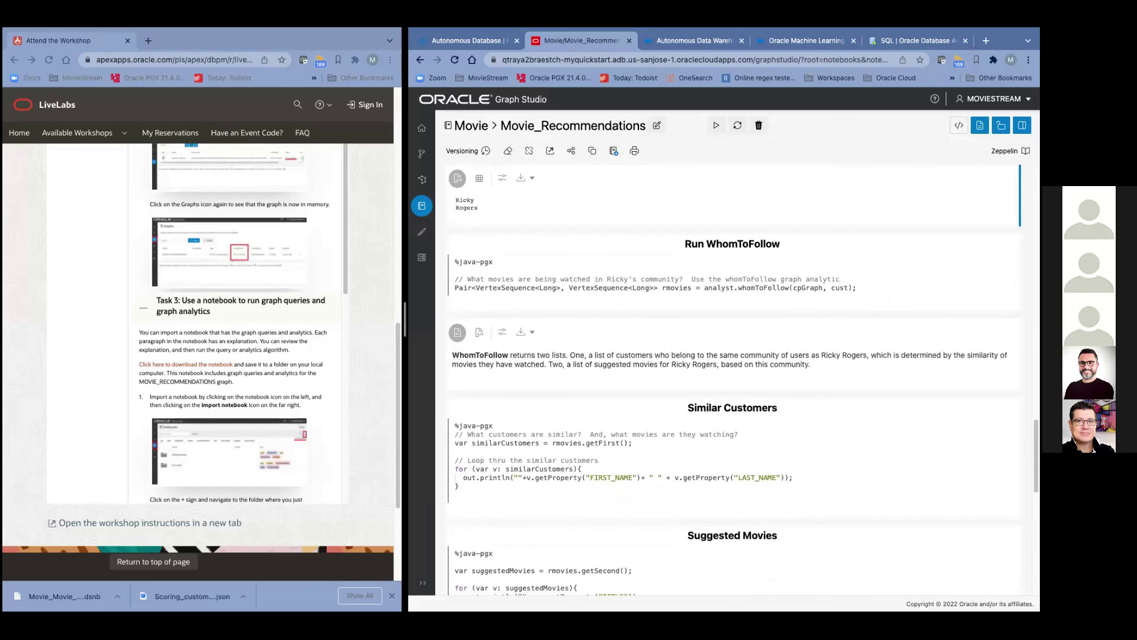
drag(703, 289, 857, 287)
click(869, 244)
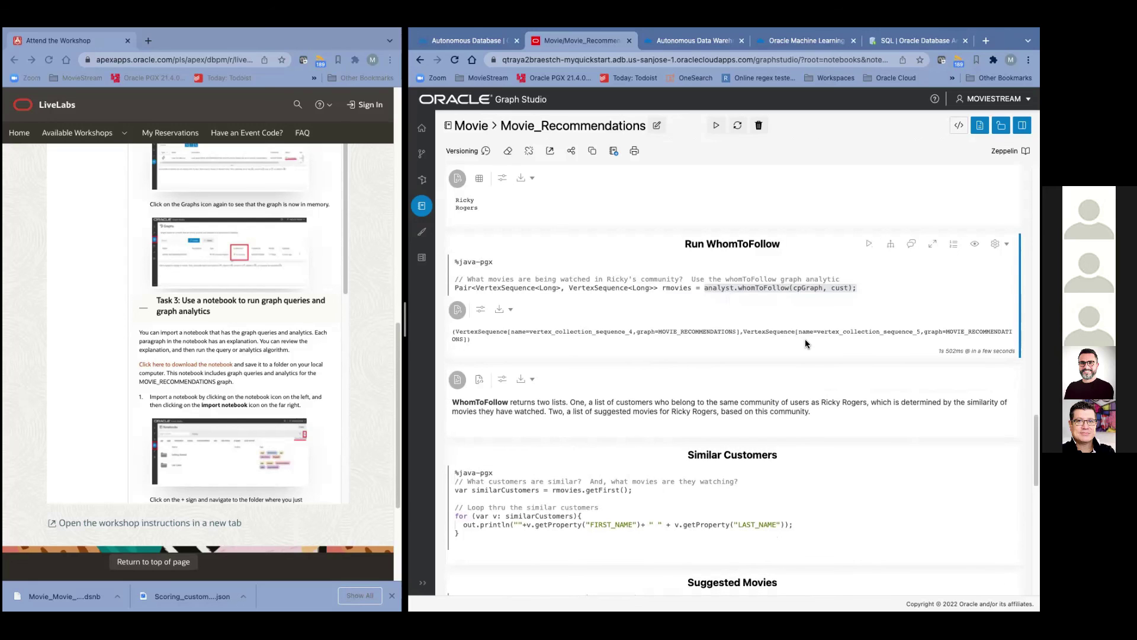
- Run the Similar Customers paragraph to list customers like the target
scroll(805, 344, down, 3)
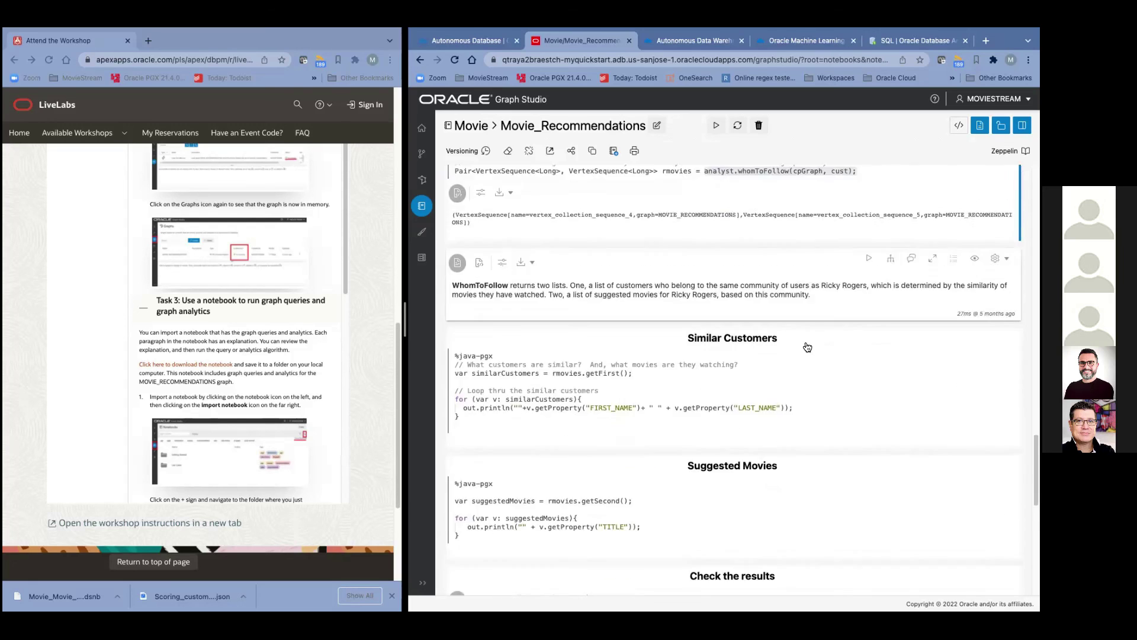
scroll(807, 347, down, 3)
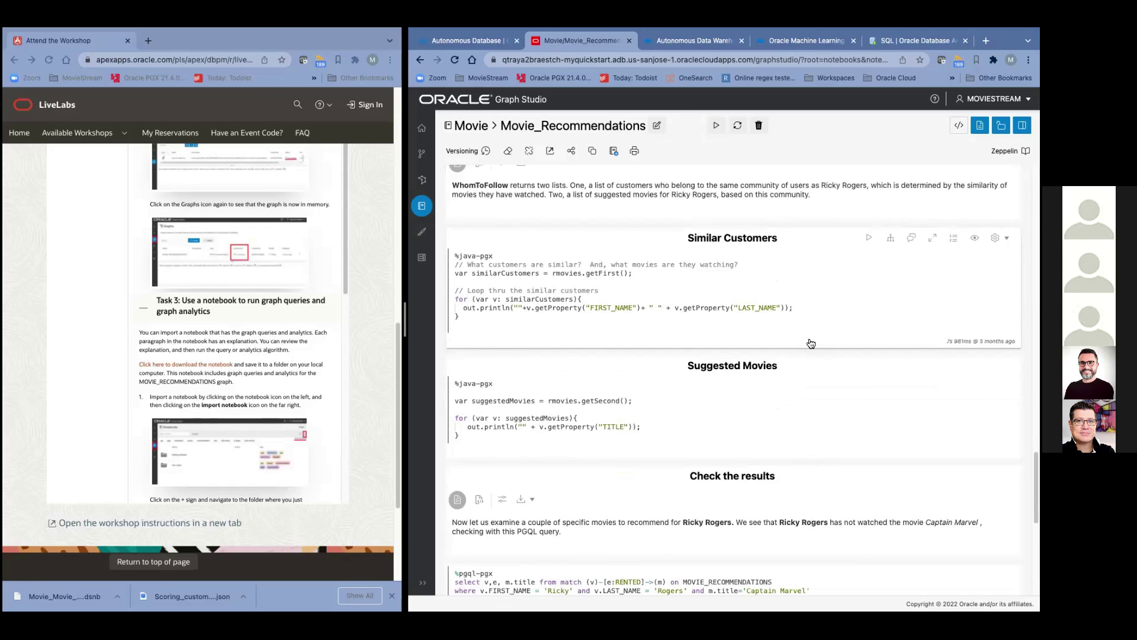
click(867, 235)
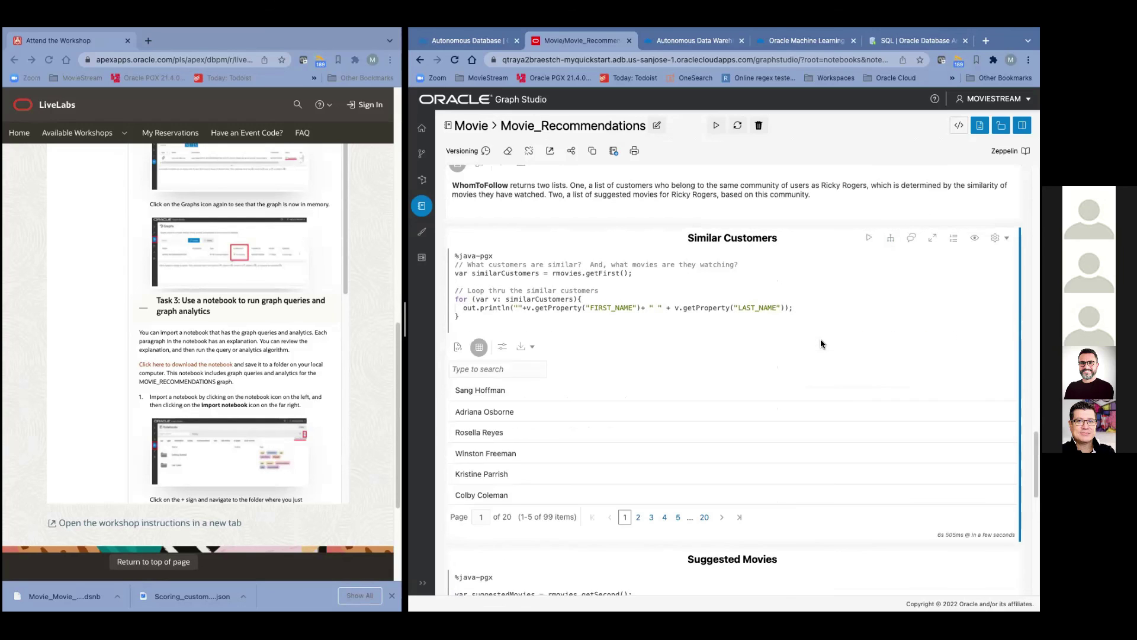
- Run the Suggested Movies paragraph, listing titles such as Avengers: Endgame and Captain Marvel
scroll(592, 385, down, 1)
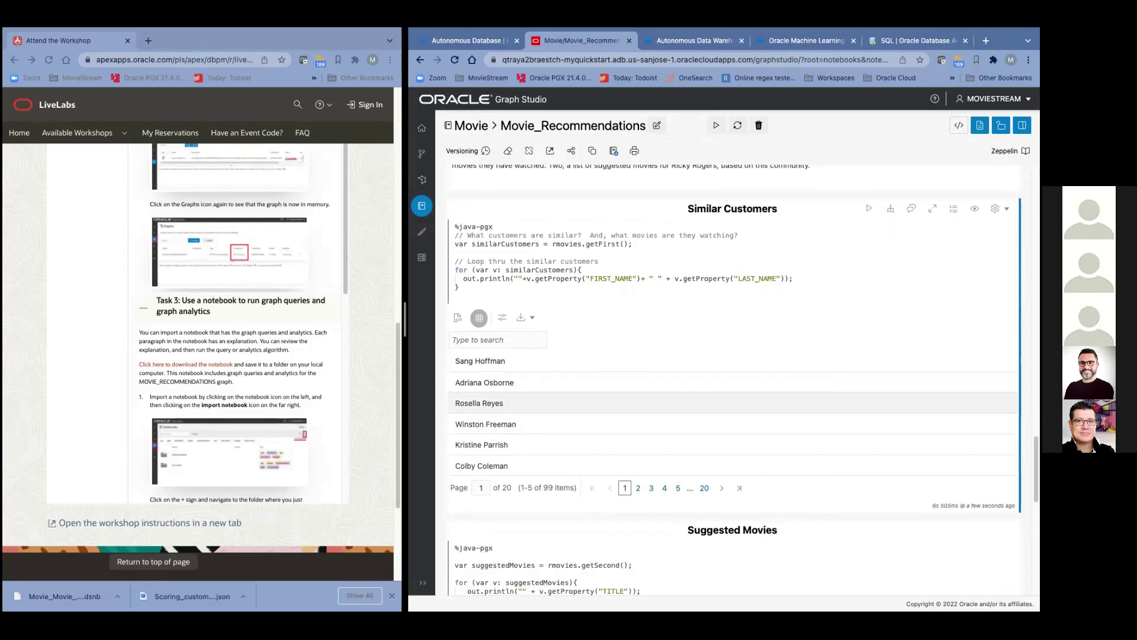
scroll(544, 420, down, 3)
scroll(620, 371, down, 5)
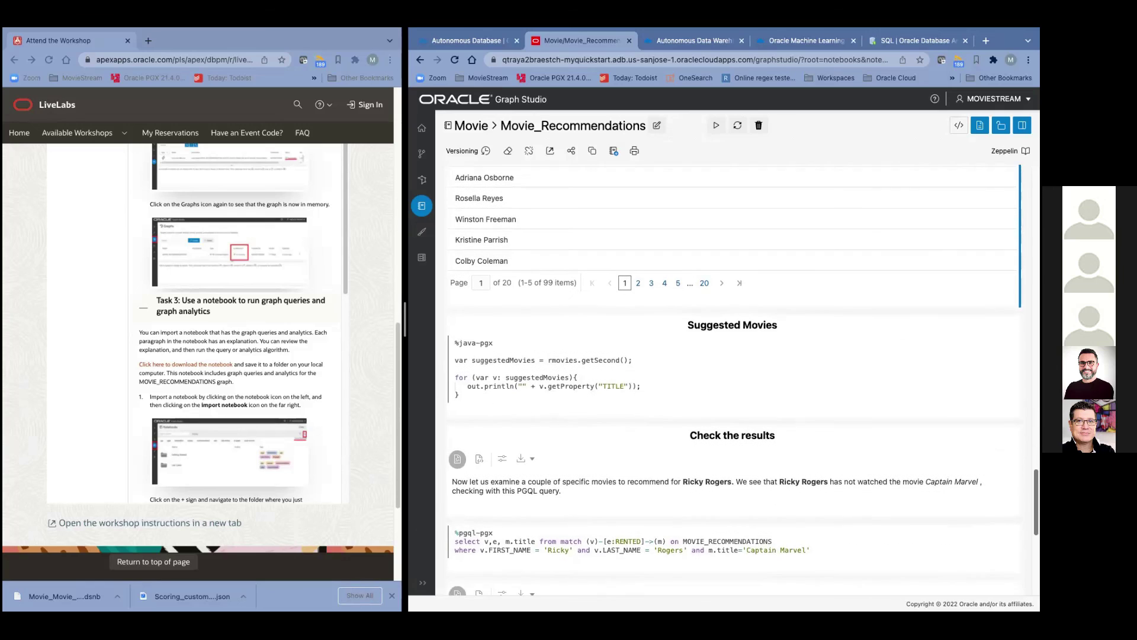
click(868, 322)
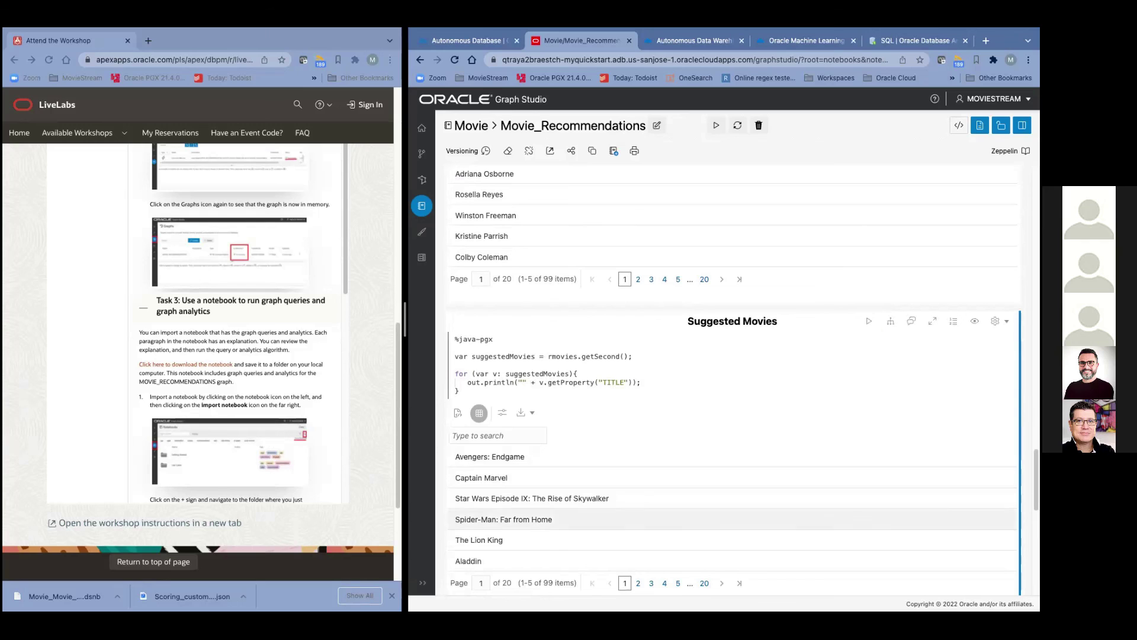
scroll(735, 379, down, 10)
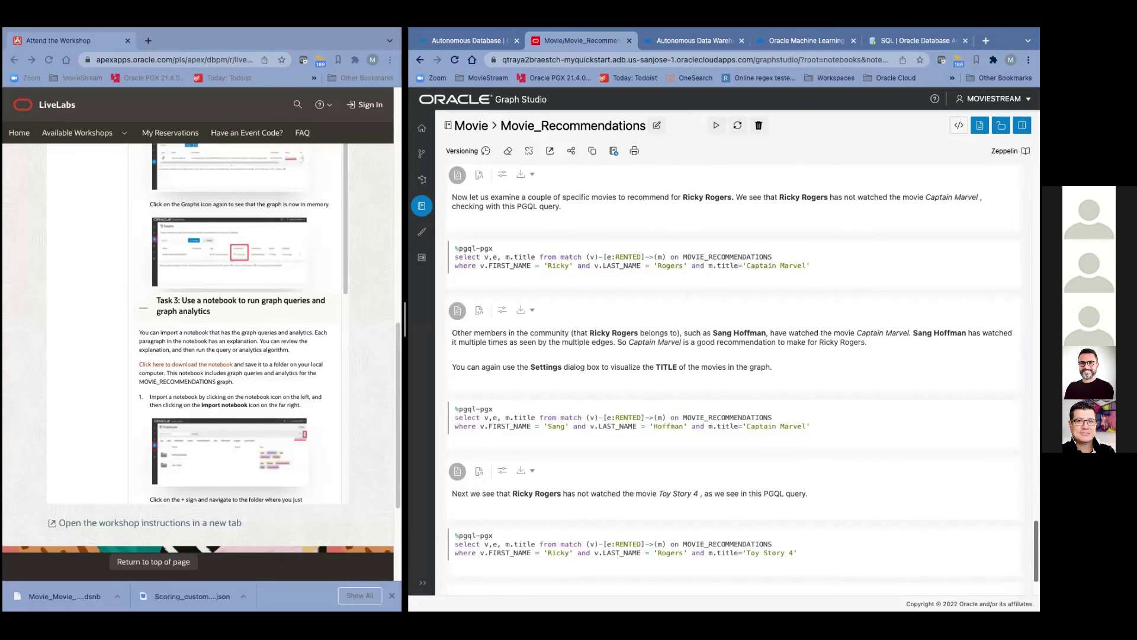
scroll(743, 379, down, 2)
mouse_move(763, 544)
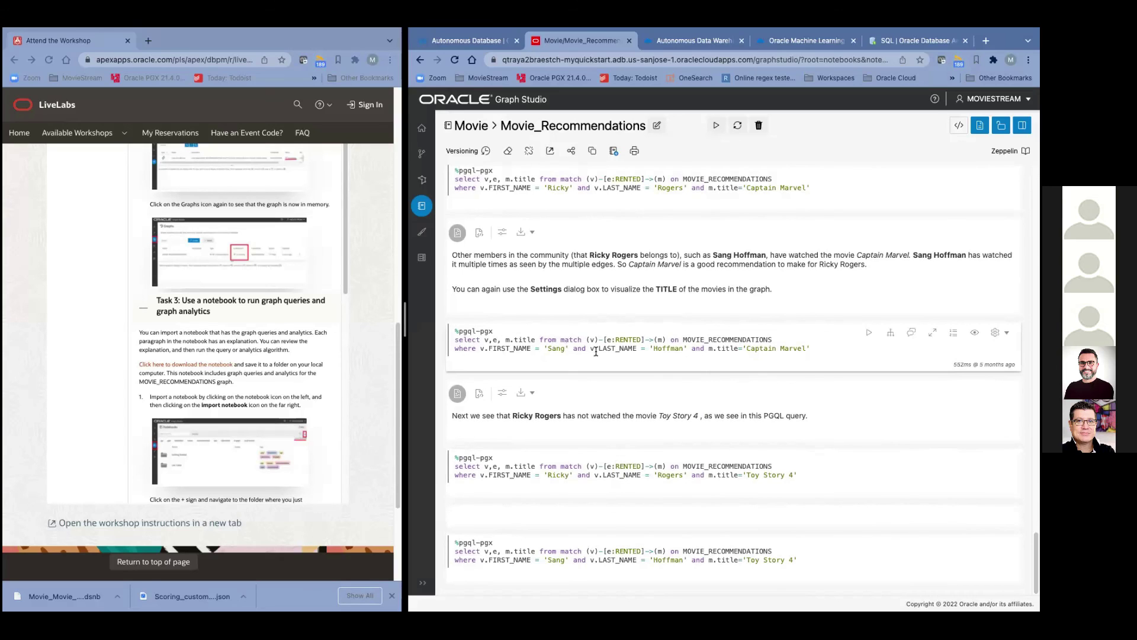
scroll(596, 351, up, 1)
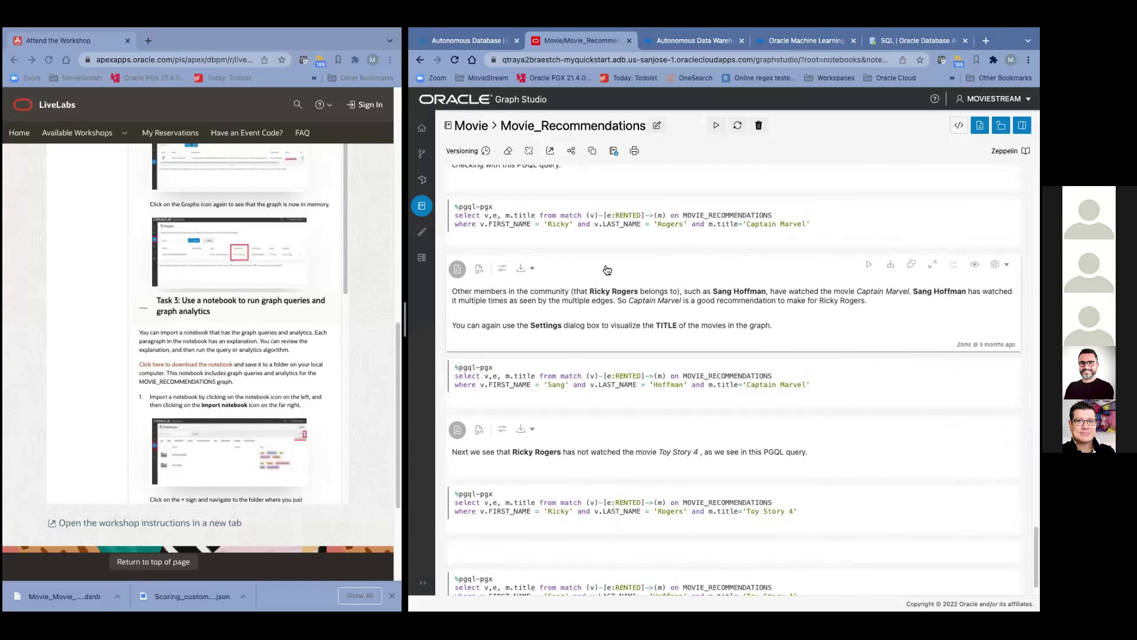
key(super+Tab)
key(ctrl+Left)
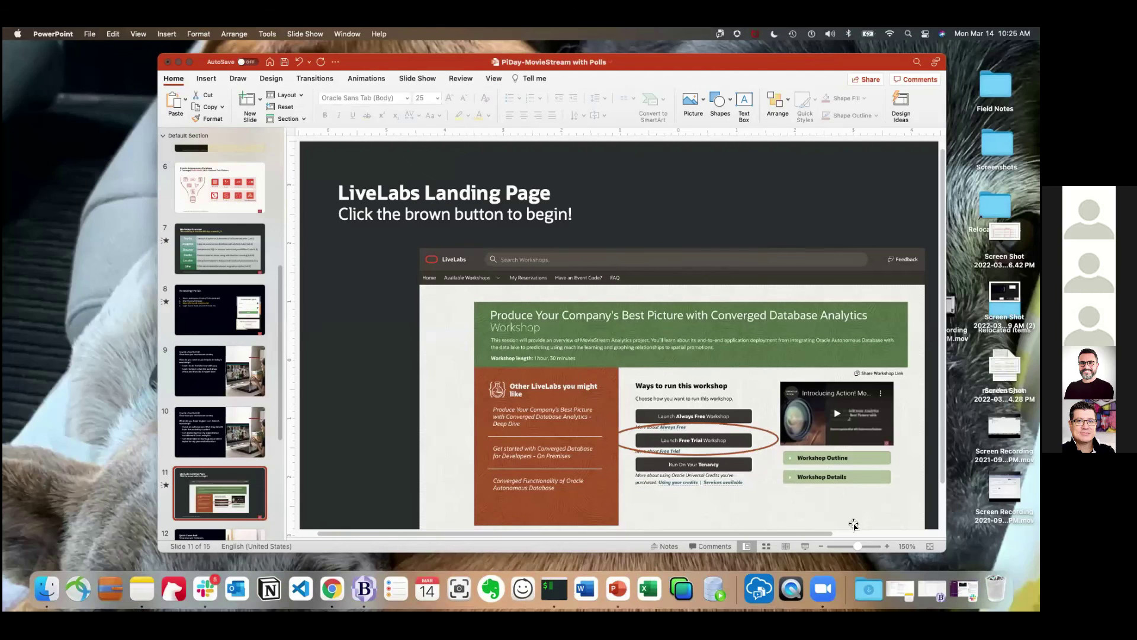
- Start the slide show from slide 11, the LiveLabs Landing Page
click(804, 549)
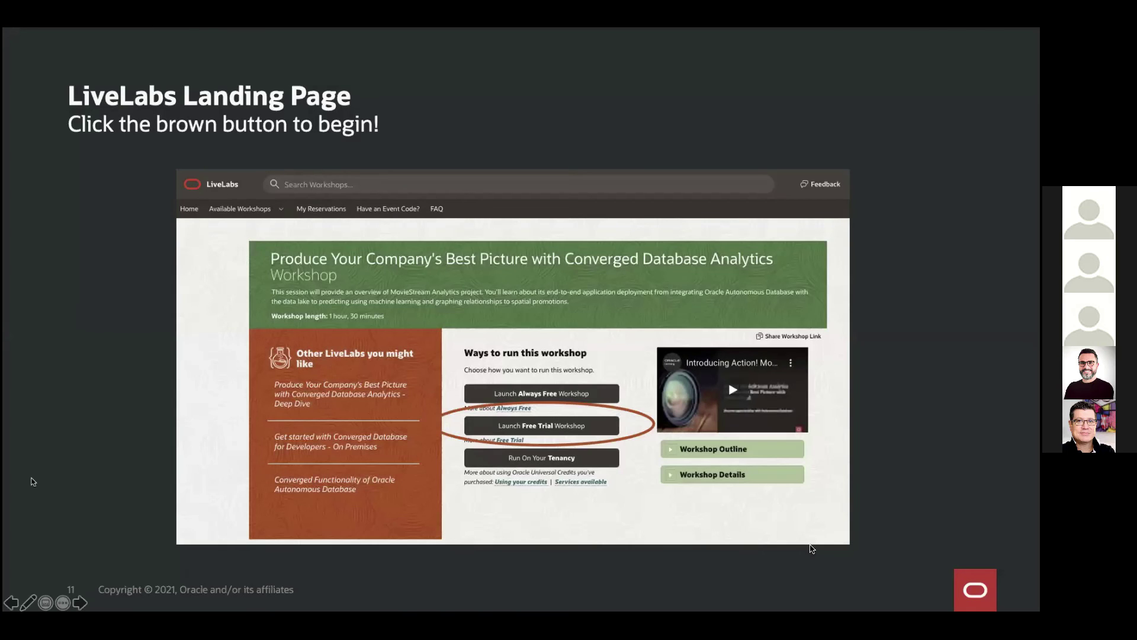